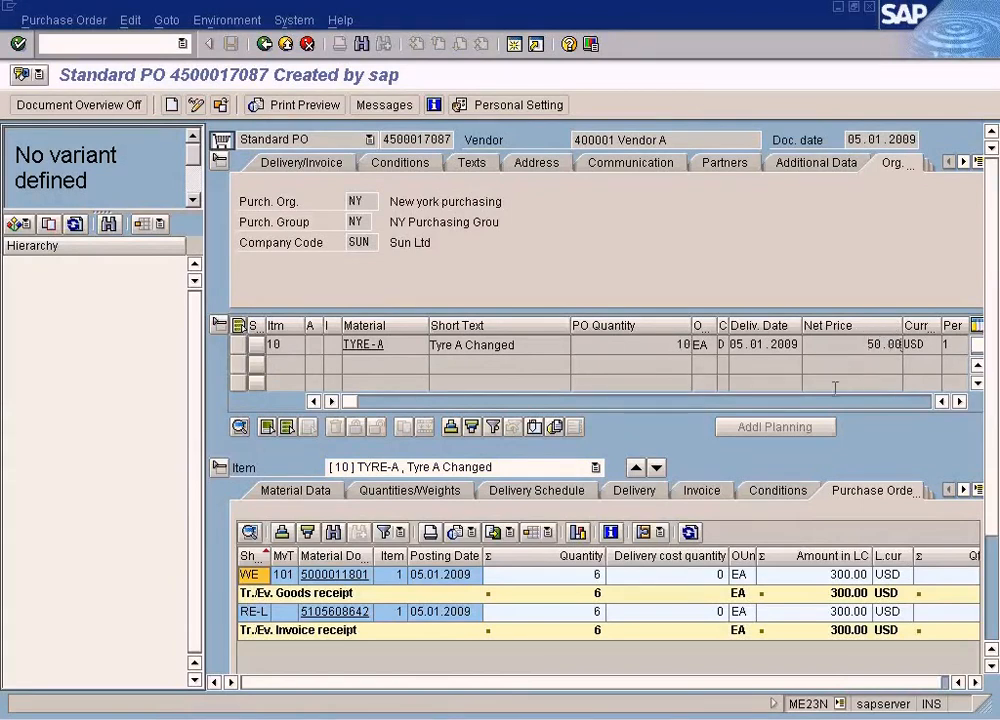
Switch to SAP MM Training.doc in Word and mark the topic "Handling Invoice and GR Variances" in the Invoicing list
{"action": "left_click", "coordinate": [580, 719]}
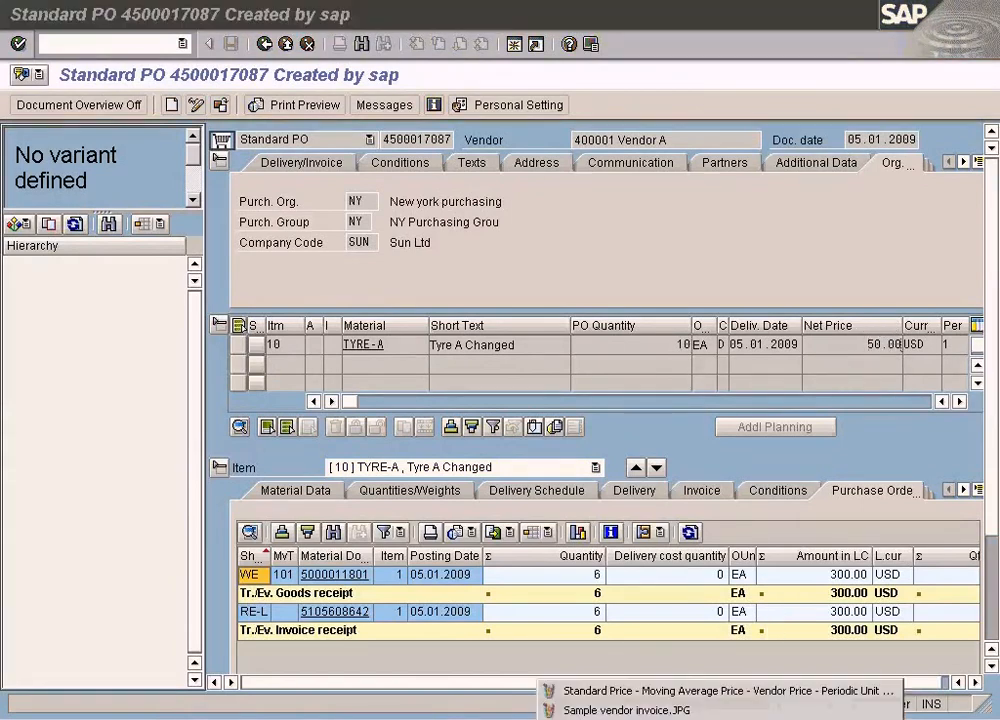
{"action": "left_click", "coordinate": [530, 719]}
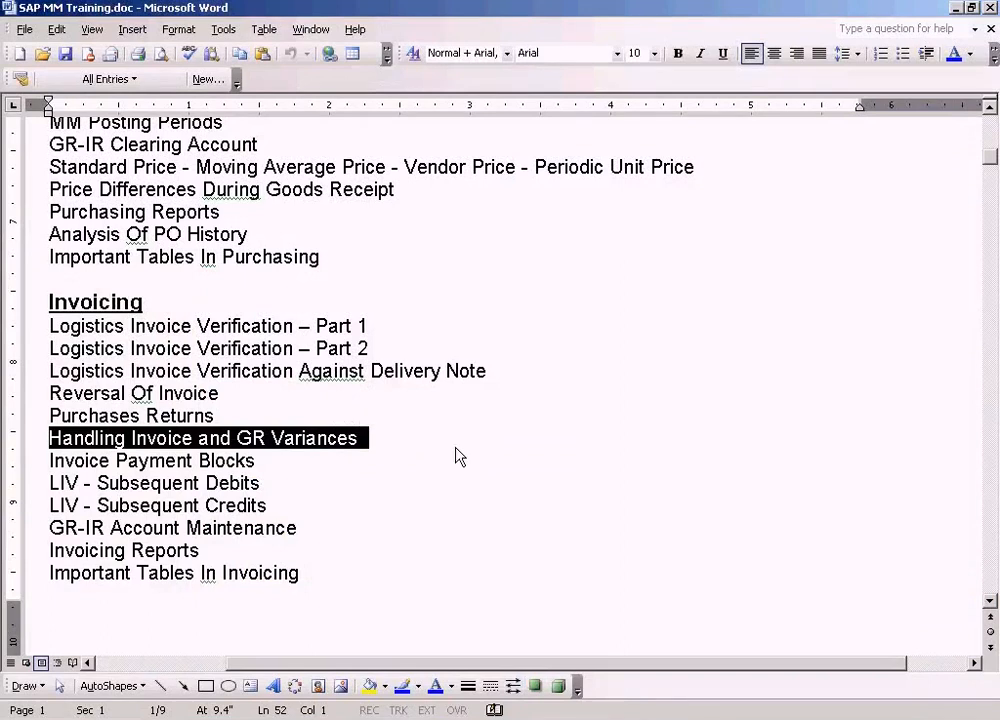
{"action": "left_click", "coordinate": [360, 440]}
{"action": "left_click", "coordinate": [204, 440]}
{"action": "left_click_drag", "start_coordinate": [60, 438], "coordinate": [360, 440]}
{"action": "left_click", "coordinate": [442, 440]}
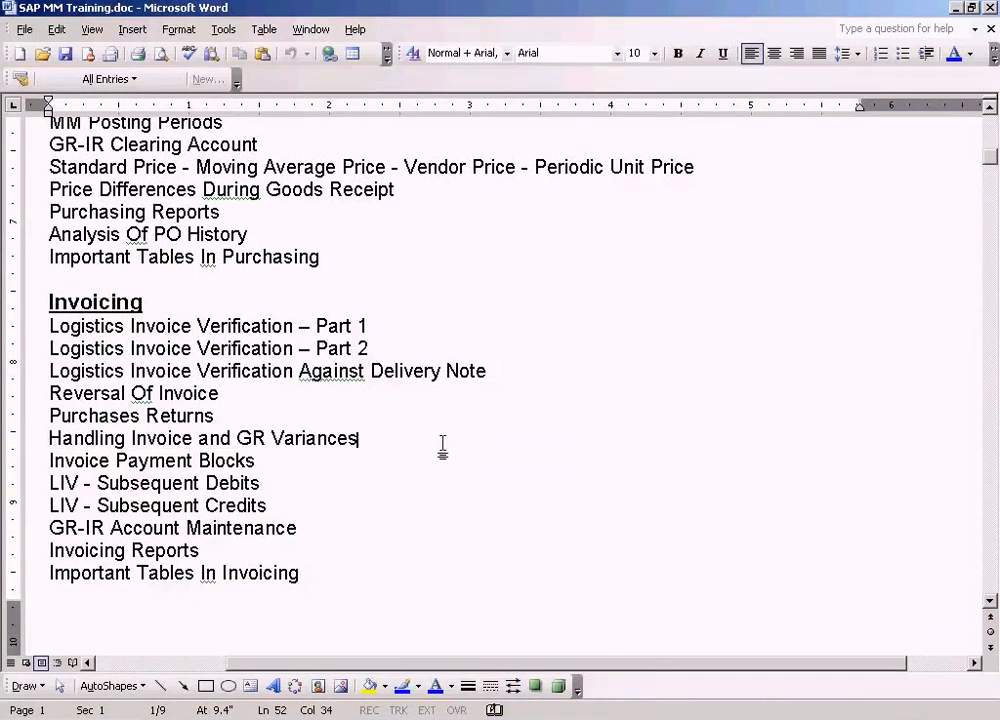
{"action": "key", "text": "alt+Tab"}
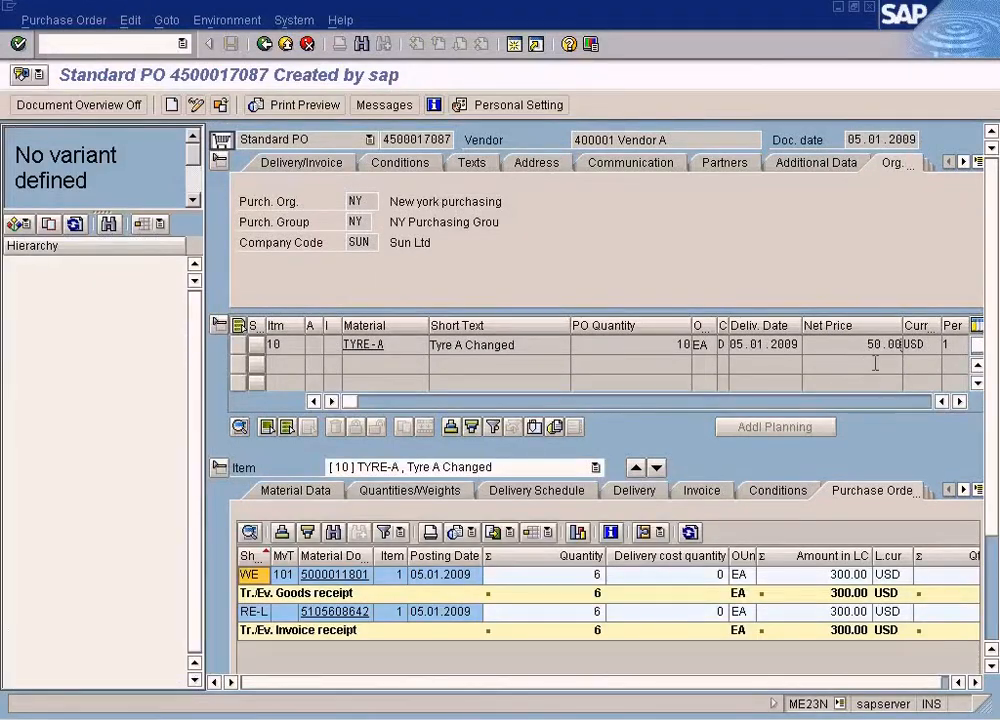
{"action": "key", "text": "alt+Tab"}
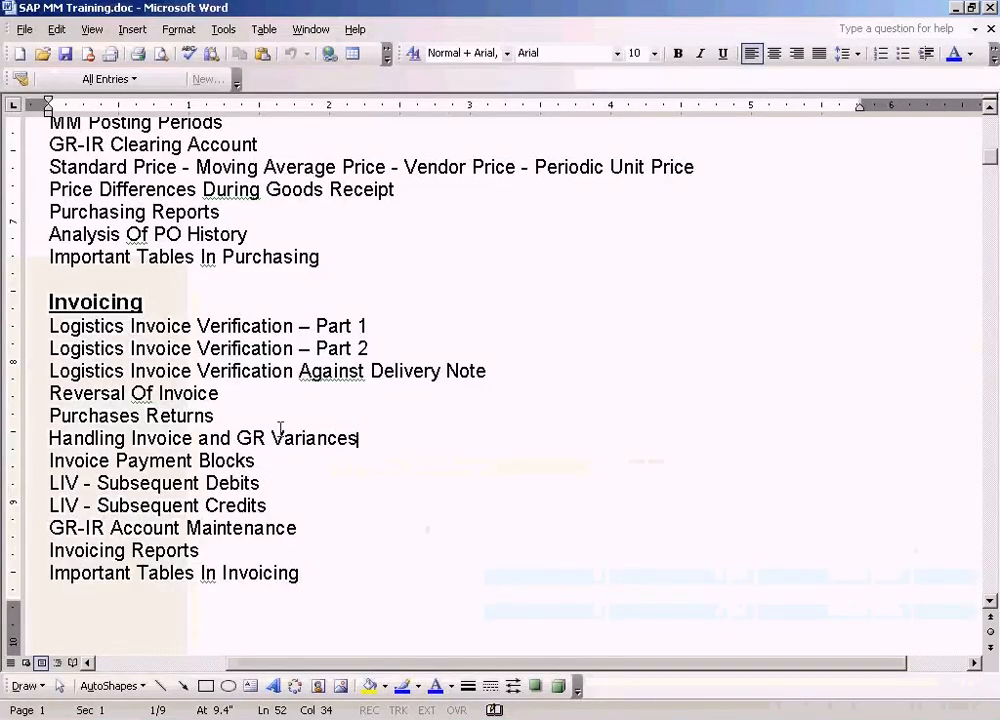
Switch to the Sample vendor invoice.JPG image in Paint and mark the unit price of the TYRE-A line
{"action": "left_click", "coordinate": [607, 714]}
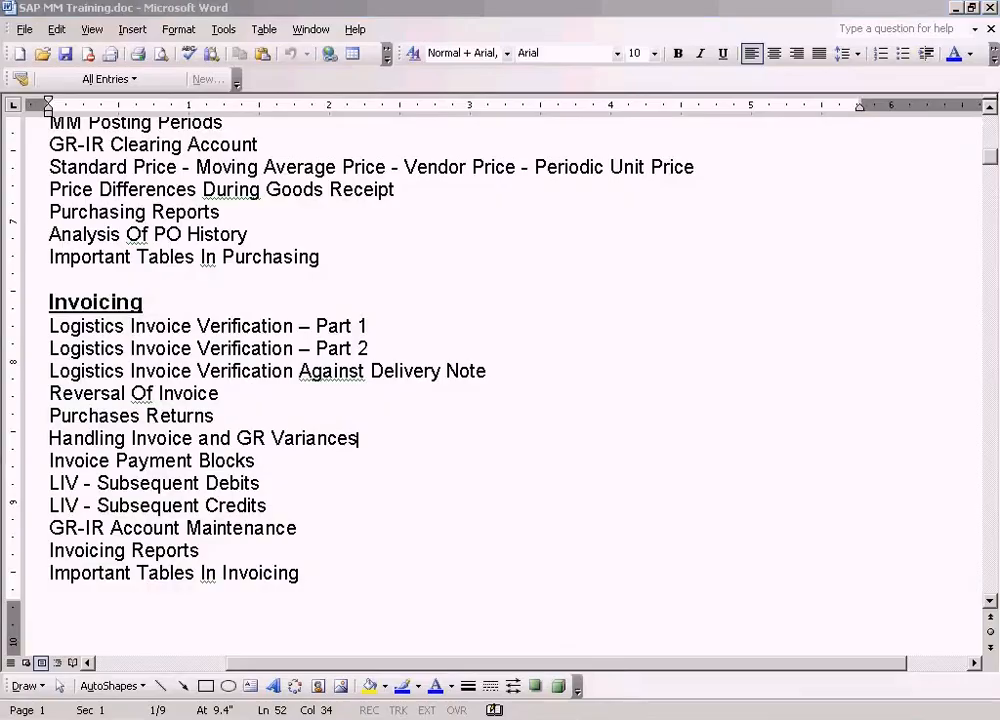
{"action": "left_click", "coordinate": [615, 690]}
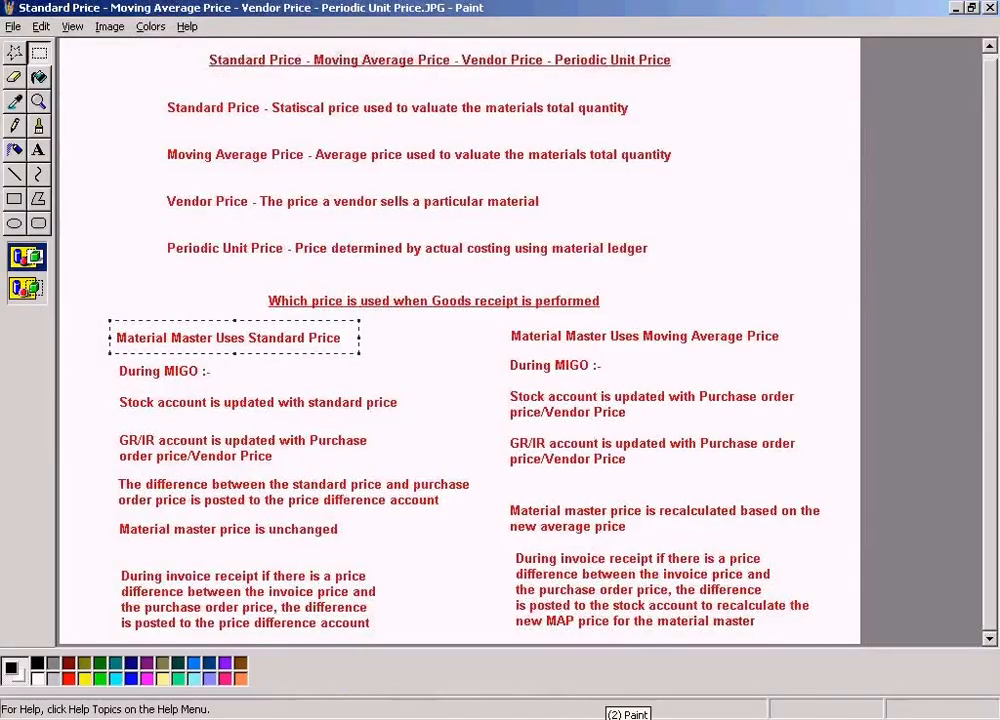
{"action": "left_click", "coordinate": [615, 712]}
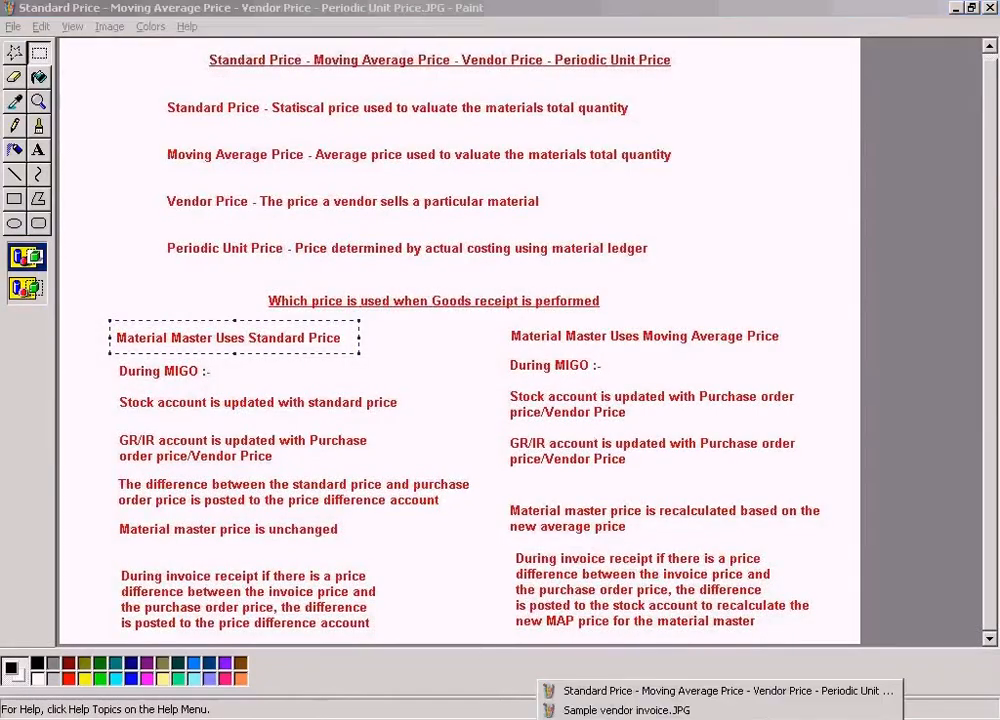
{"action": "left_click", "coordinate": [612, 710]}
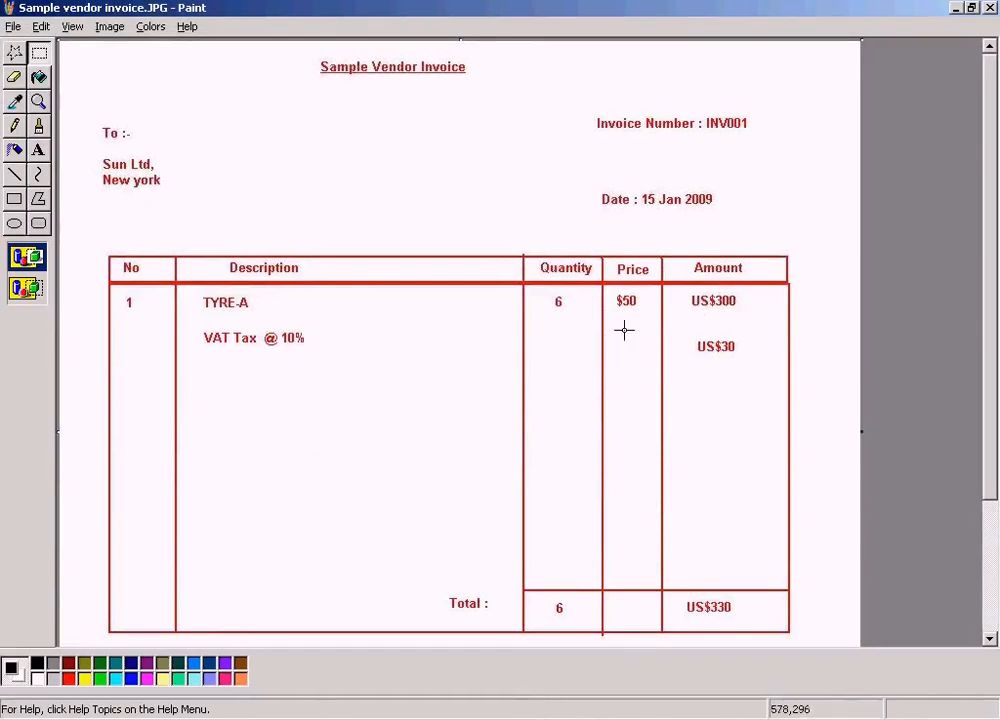
{"action": "left_click_drag", "start_coordinate": [613, 284], "coordinate": [650, 317]}
Switch to the standard purchase order in SAP and highlight the net price of item 10
{"action": "left_click", "coordinate": [386, 719]}
{"action": "left_click", "coordinate": [388, 697]}
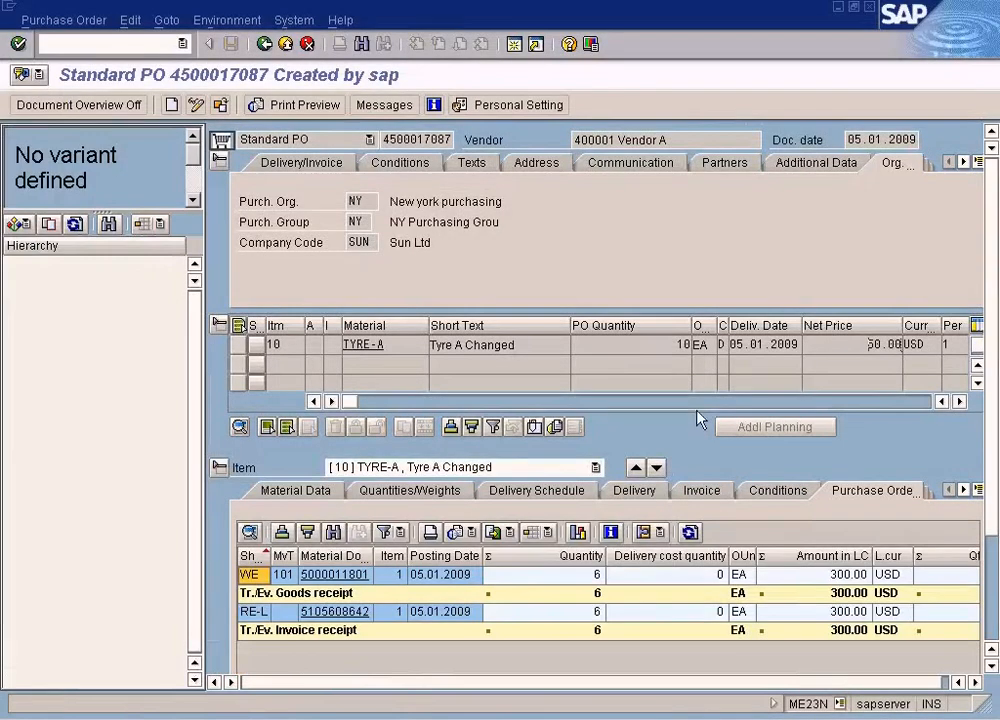
{"action": "left_click_drag", "start_coordinate": [851, 341], "coordinate": [929, 356]}
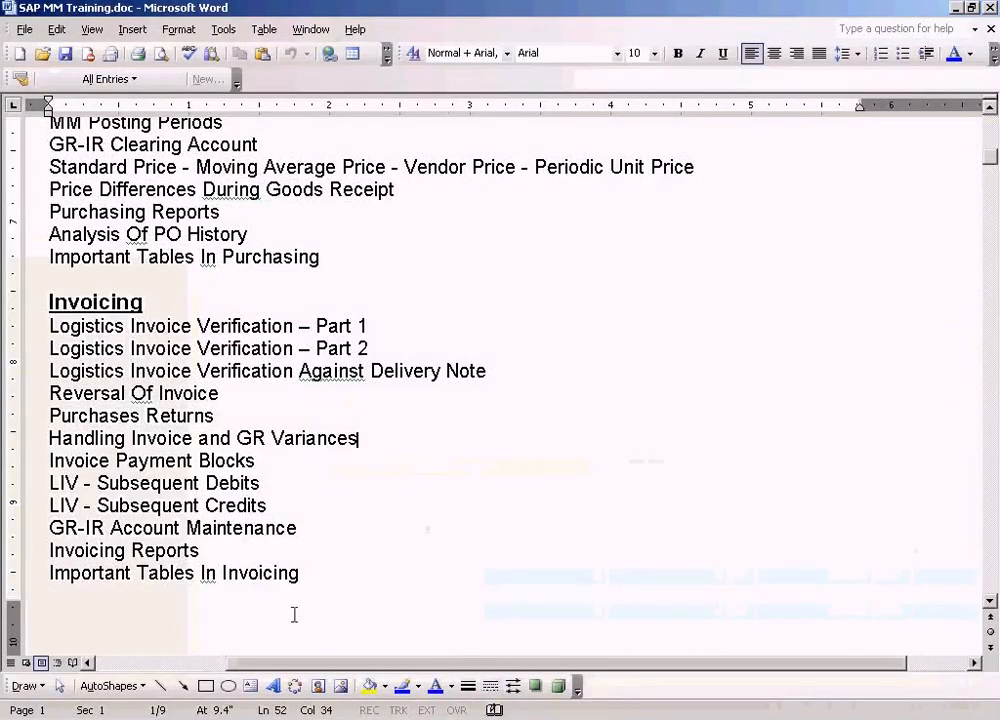
Switch to the Standard Price image in Paint and mark the invoice receipt price difference paragraph for materials using standard price
{"action": "left_click", "coordinate": [375, 719]}
{"action": "left_click", "coordinate": [385, 697]}
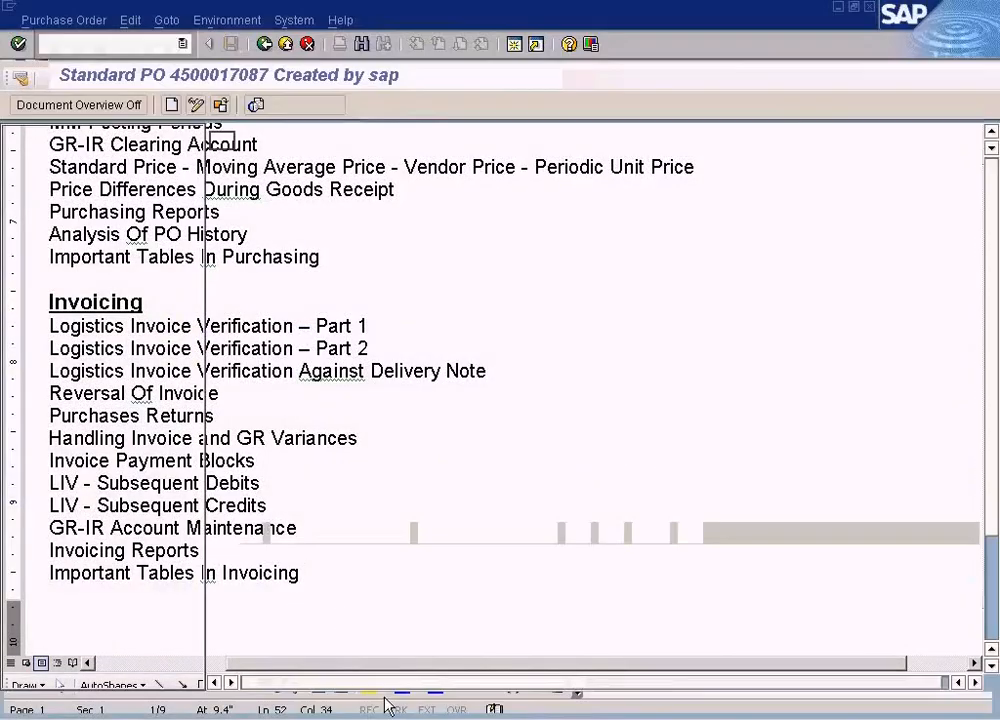
{"action": "left_click", "coordinate": [605, 719]}
{"action": "left_click", "coordinate": [620, 710]}
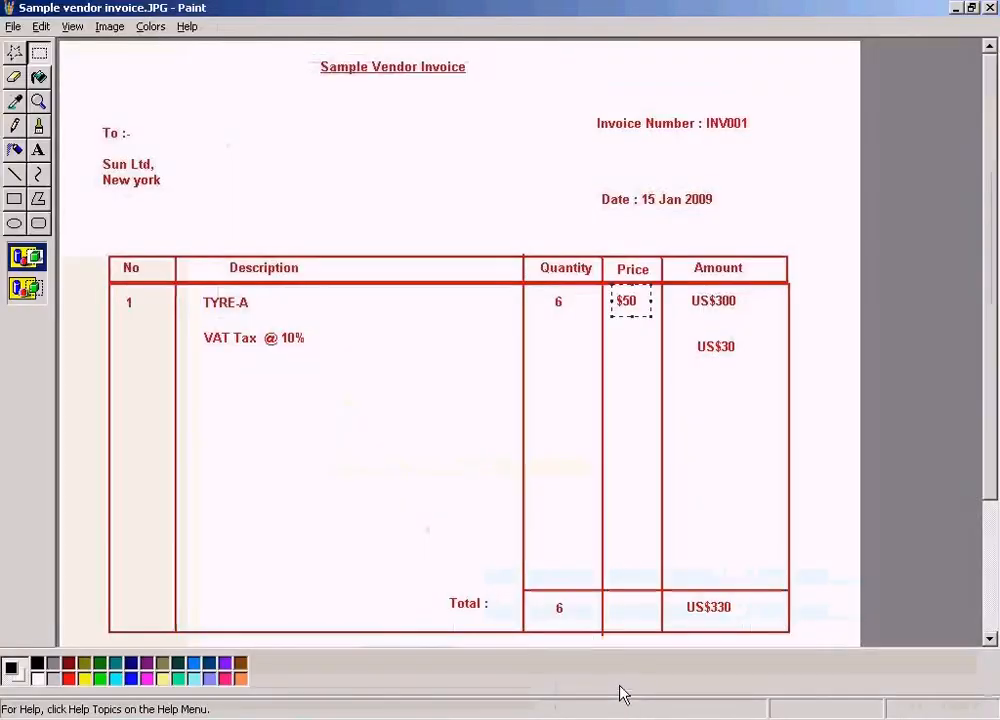
{"action": "left_click", "coordinate": [620, 719]}
{"action": "left_click", "coordinate": [620, 690]}
{"action": "mouse_move", "coordinate": [116, 558]}
{"action": "left_mouse_down"}
{"action": "mouse_move", "coordinate": [340, 620]}
{"action": "mouse_move", "coordinate": [368, 643]}
{"action": "left_mouse_up"}
{"action": "left_click", "coordinate": [620, 719]}
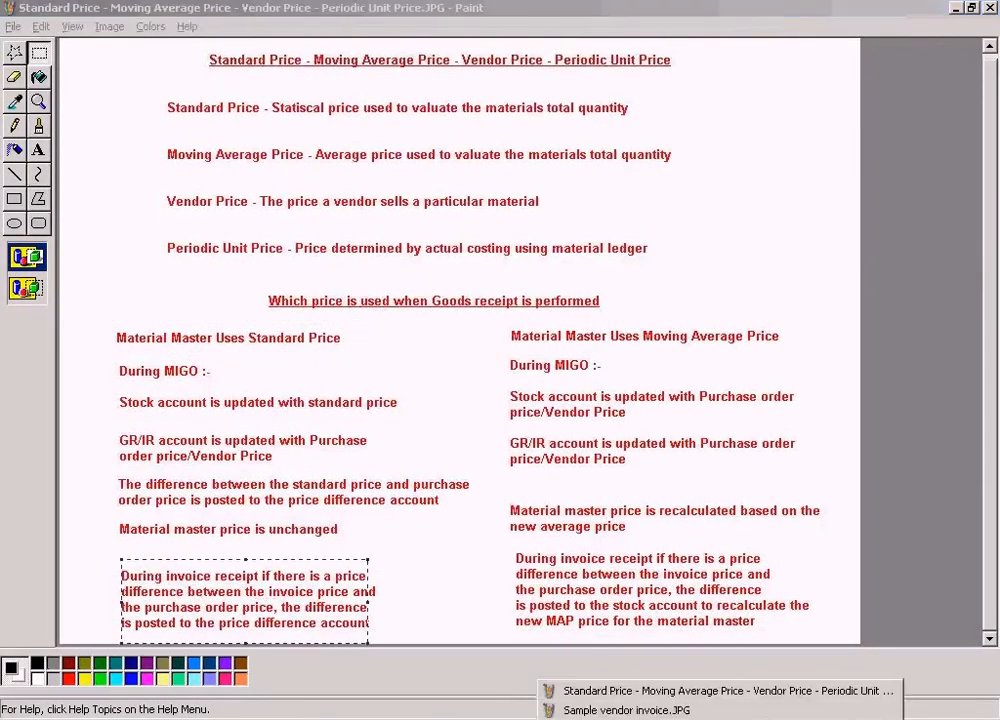
Switch to the purchase order in SAP, open an additional session, and return to the order
{"action": "left_click", "coordinate": [395, 719]}
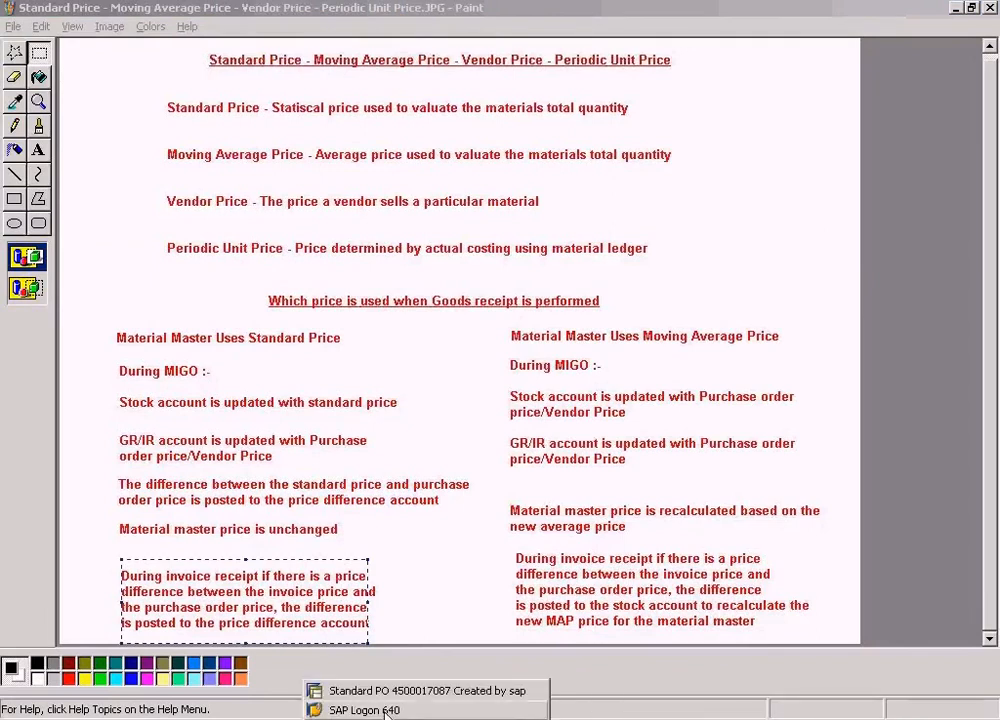
{"action": "left_click", "coordinate": [400, 691]}
{"action": "left_click", "coordinate": [518, 48]}
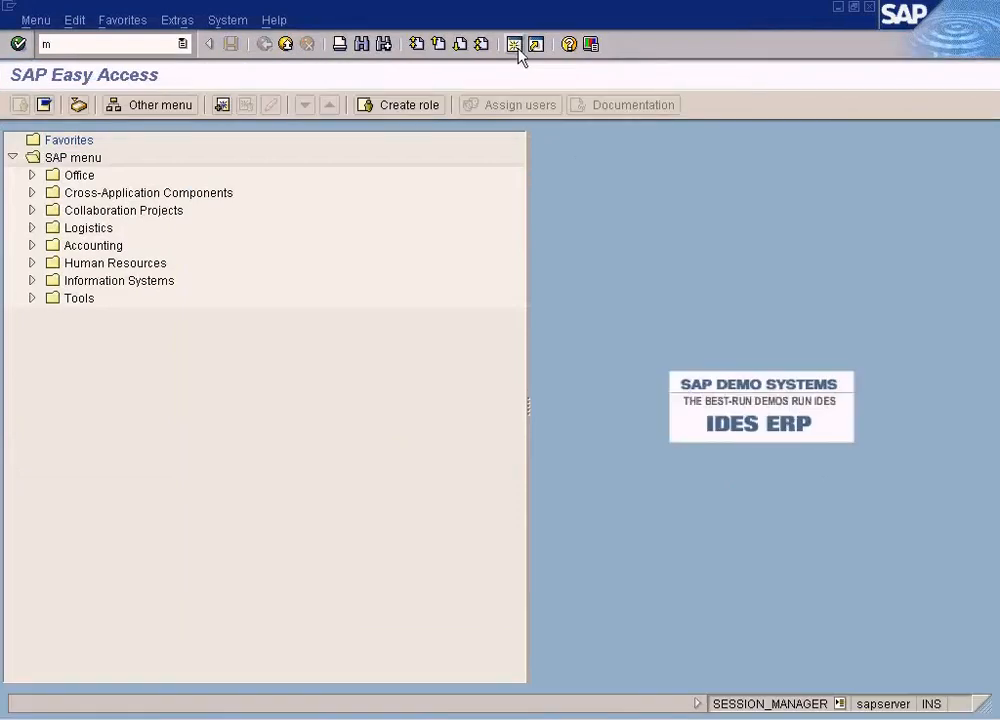
{"action": "key", "text": "alt+Tab"}
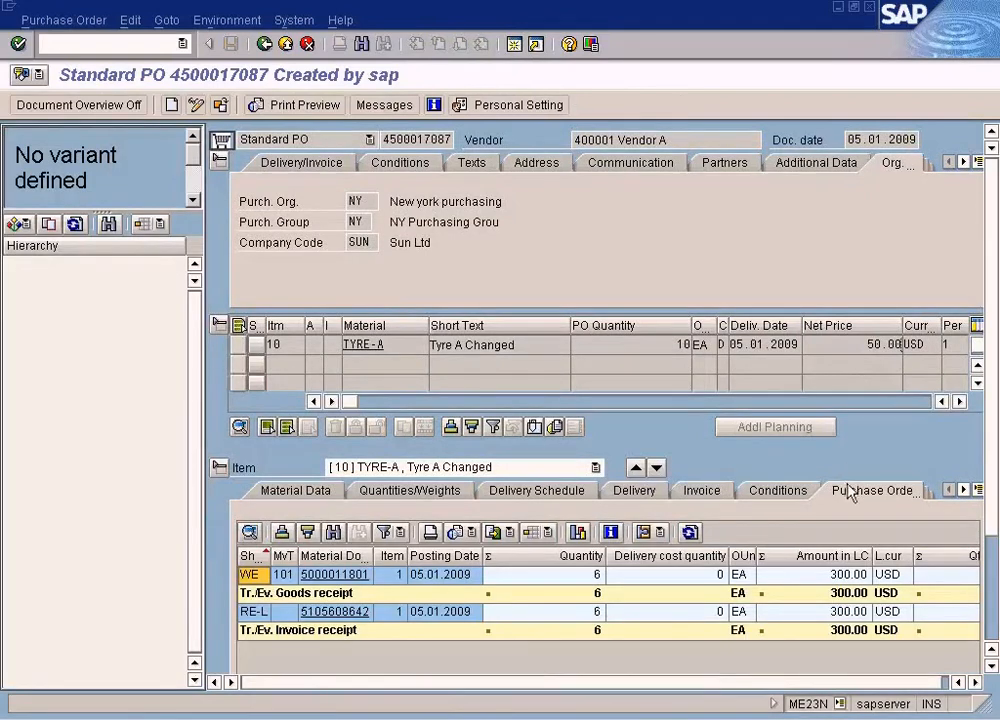
Open the goods receipt document from the purchase order history and check its order data, location data and received quantity
{"action": "left_click", "coordinate": [360, 578]}
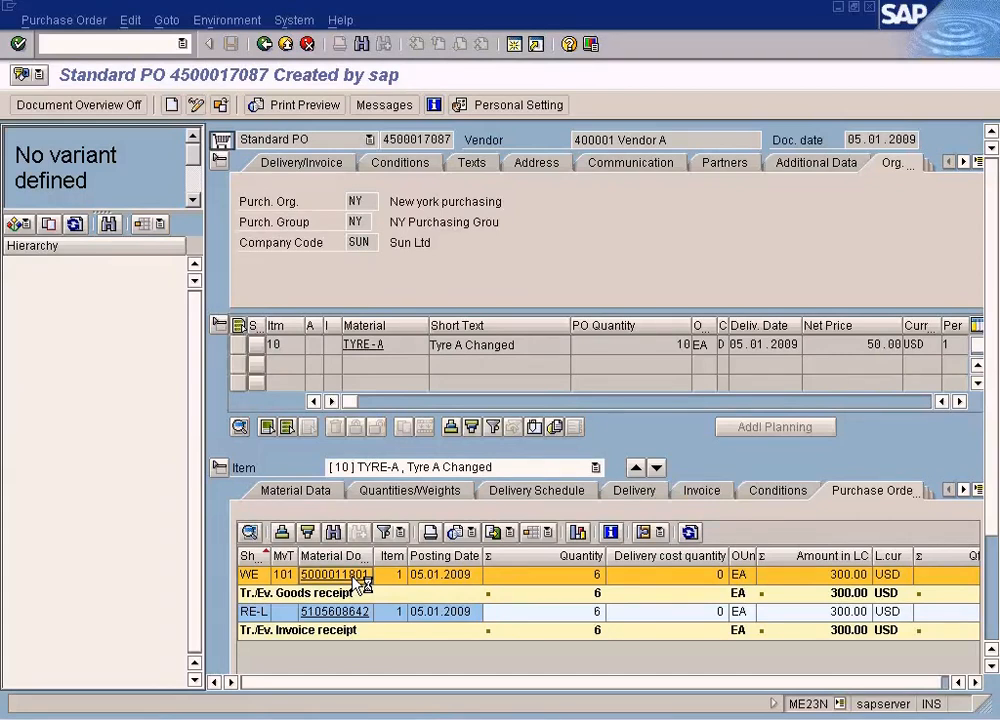
{"action": "left_click", "coordinate": [356, 578]}
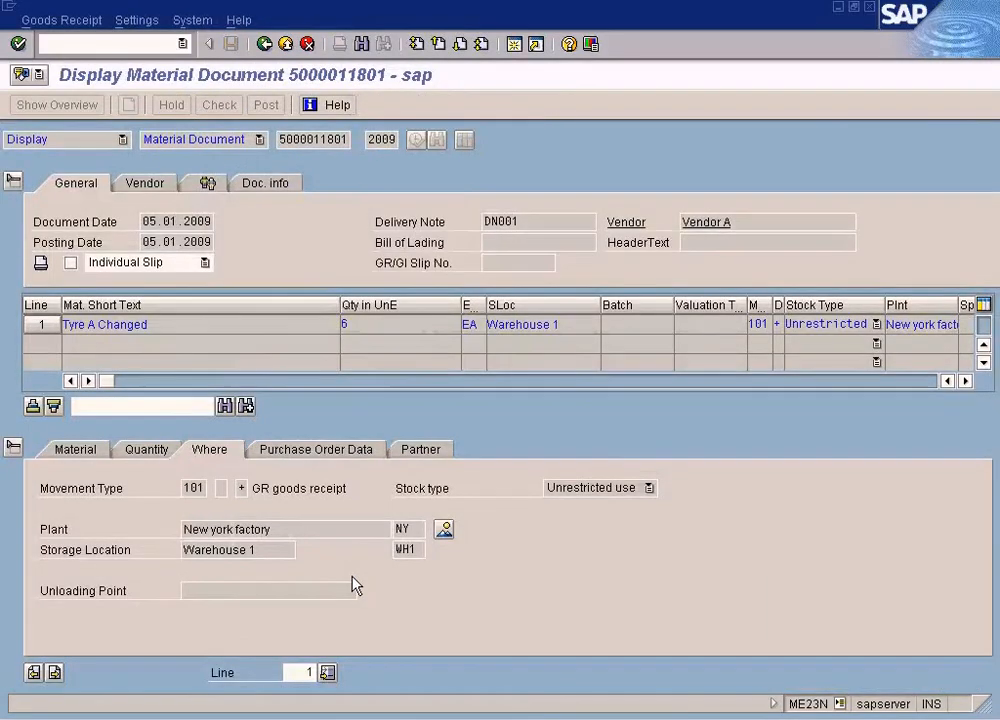
{"action": "left_click", "coordinate": [291, 455]}
{"action": "left_click", "coordinate": [213, 451]}
{"action": "left_click", "coordinate": [378, 330]}
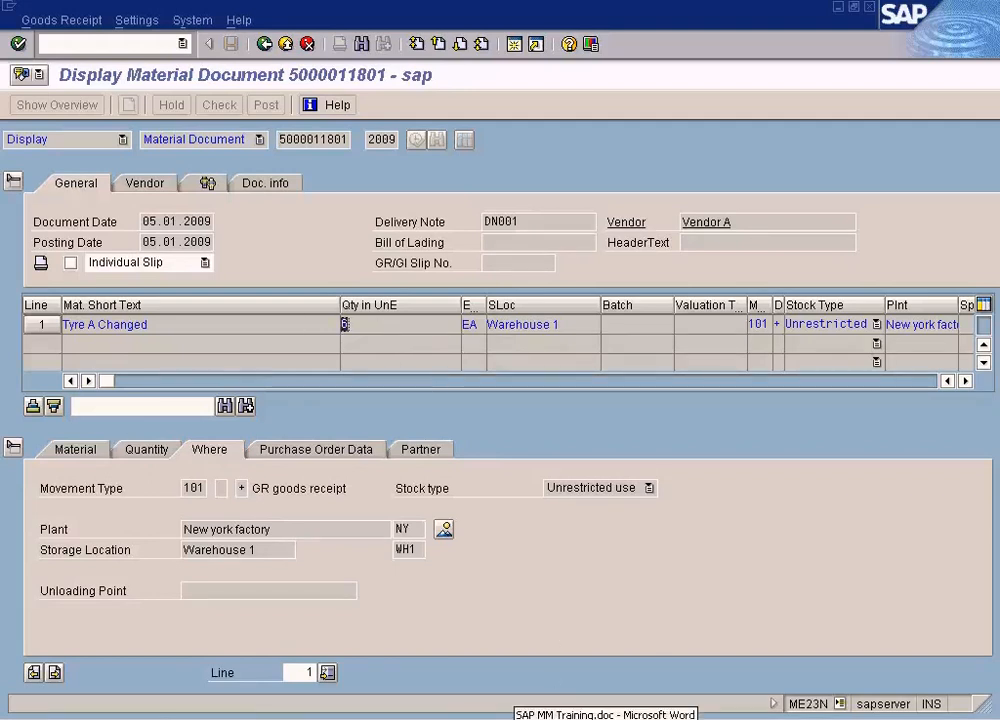
Switch to the Sample vendor invoice.JPG image in Paint and mark the invoiced quantity of the TYRE-A line
{"action": "left_click", "coordinate": [605, 716]}
{"action": "left_click", "coordinate": [615, 708]}
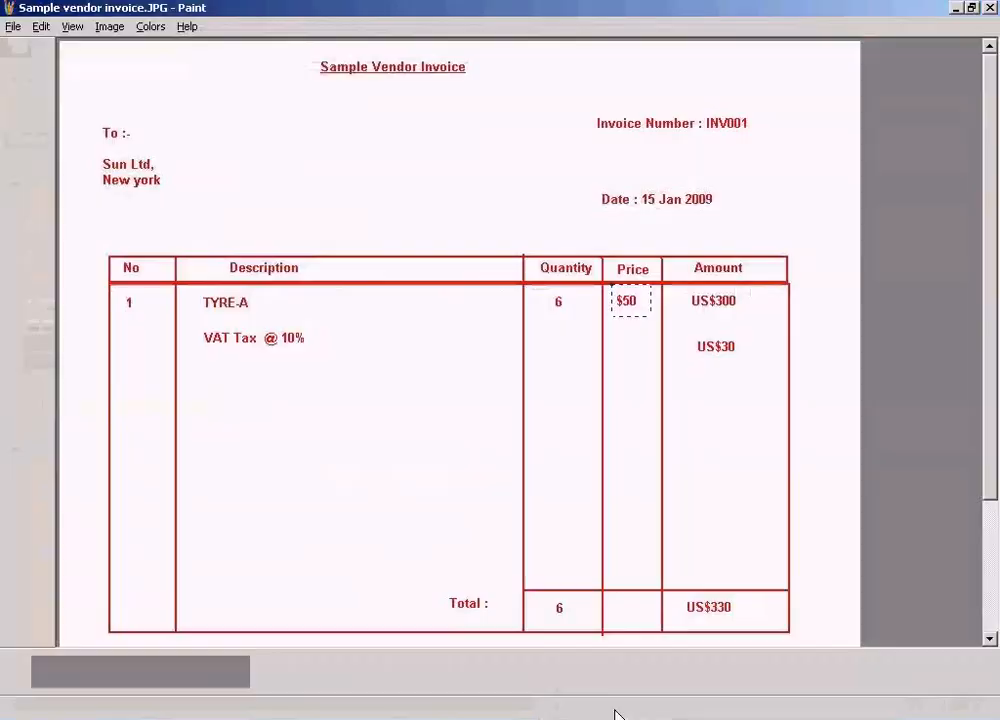
{"action": "left_click_drag", "start_coordinate": [540, 291], "coordinate": [587, 325]}
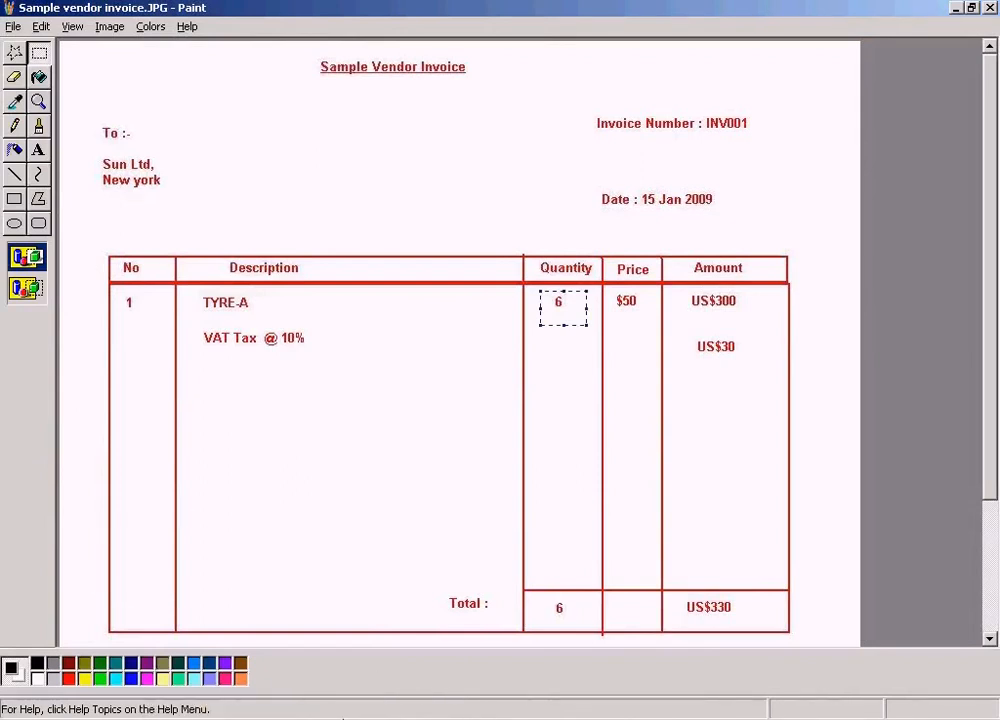
Switch to the untitled Paint image on invoice and goods receipt variances and mark "Price Variance", then "Quantity Variance", with rectangular selections
{"action": "left_click", "coordinate": [150, 719]}
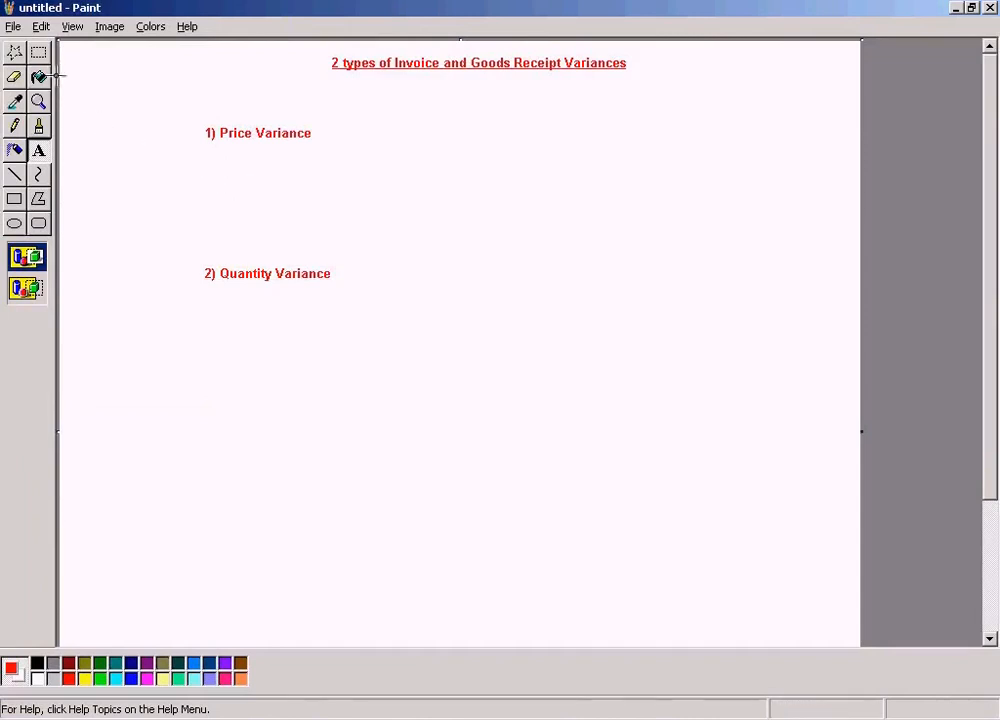
{"action": "left_click", "coordinate": [38, 51]}
{"action": "left_click_drag", "start_coordinate": [199, 118], "coordinate": [318, 153]}
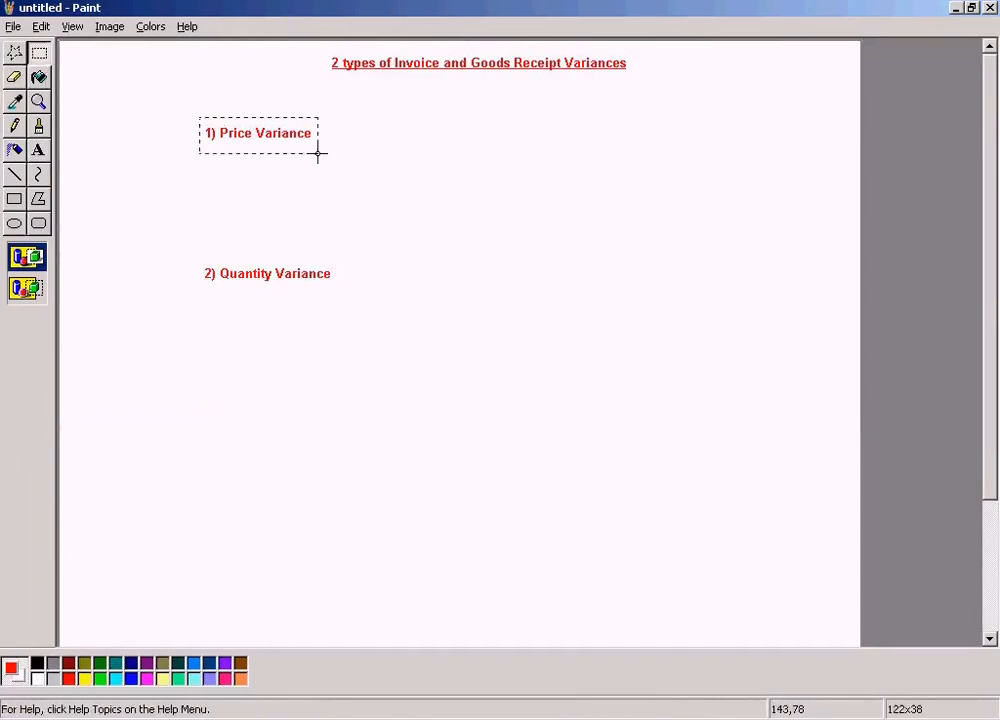
{"action": "left_click", "coordinate": [478, 230]}
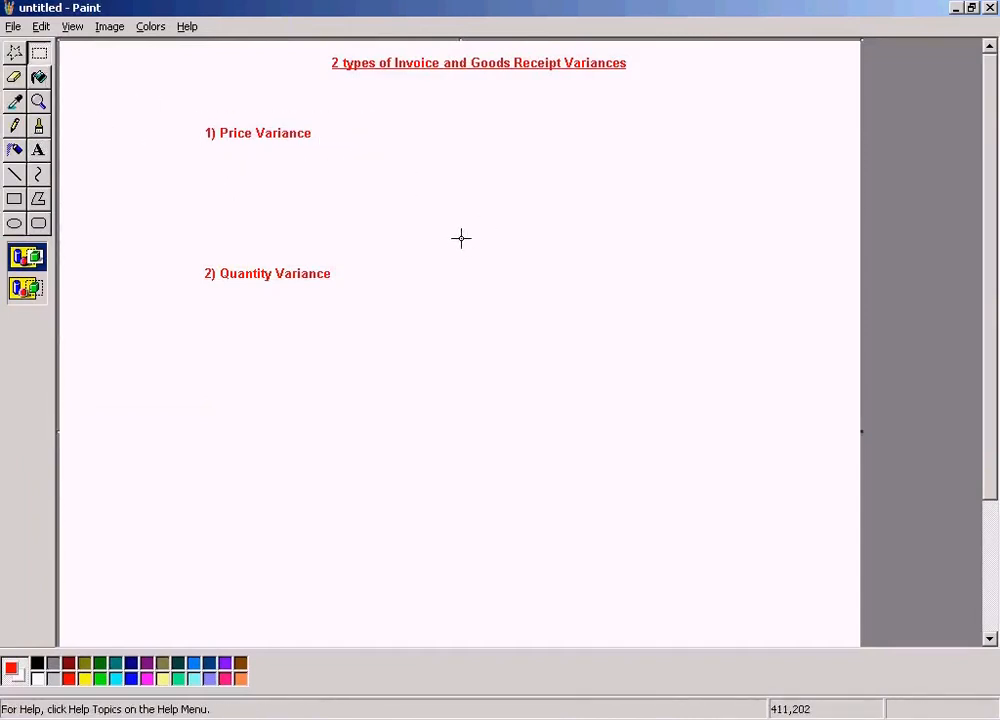
{"action": "left_click_drag", "start_coordinate": [188, 256], "coordinate": [452, 315]}
{"action": "left_click", "coordinate": [548, 238]}
Return to the sample vendor invoice image and clear the selection around the TYRE-A quantity
{"action": "left_click", "coordinate": [636, 719]}
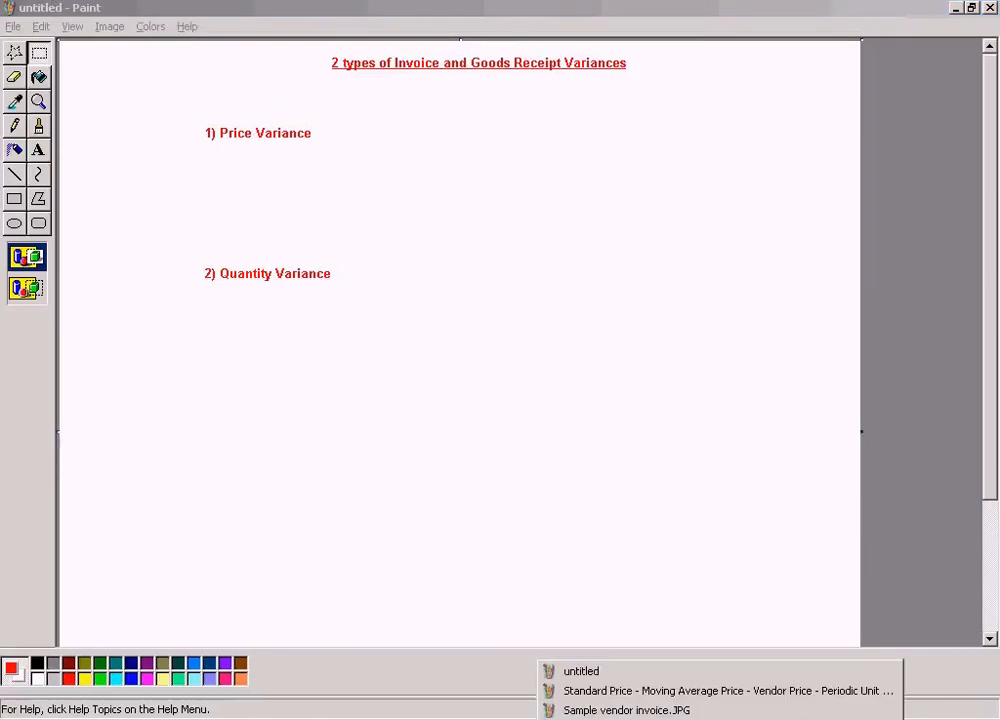
{"action": "left_click", "coordinate": [638, 710]}
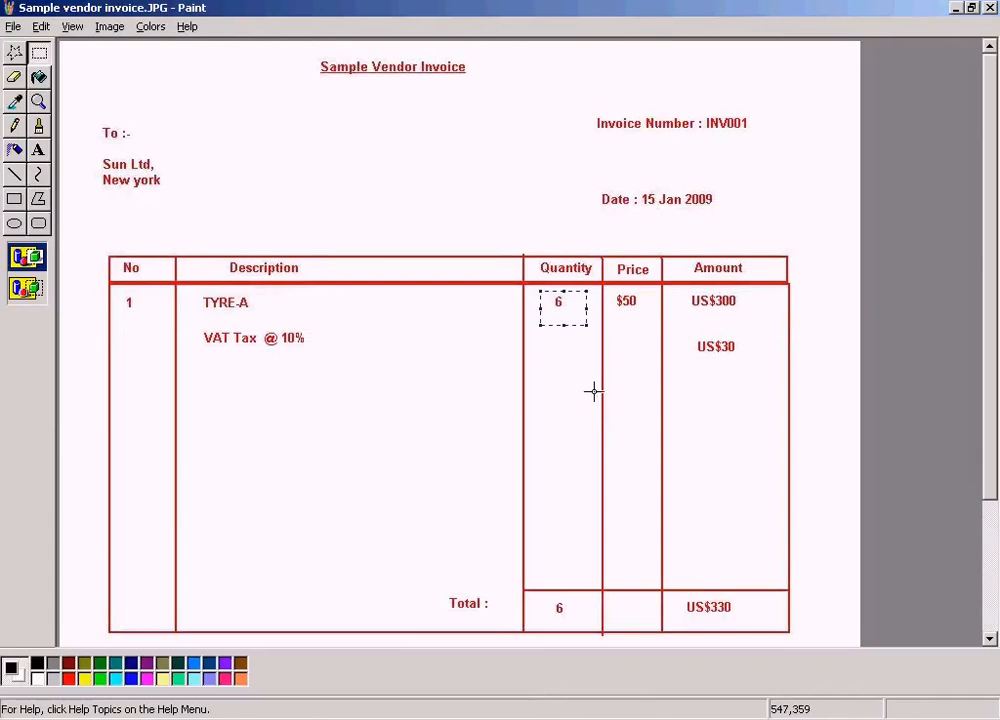
{"action": "left_click", "coordinate": [453, 218]}
Switch to the purchase order in SAP and highlight item 10's net price for comparison with the invoice
{"action": "left_click", "coordinate": [410, 718]}
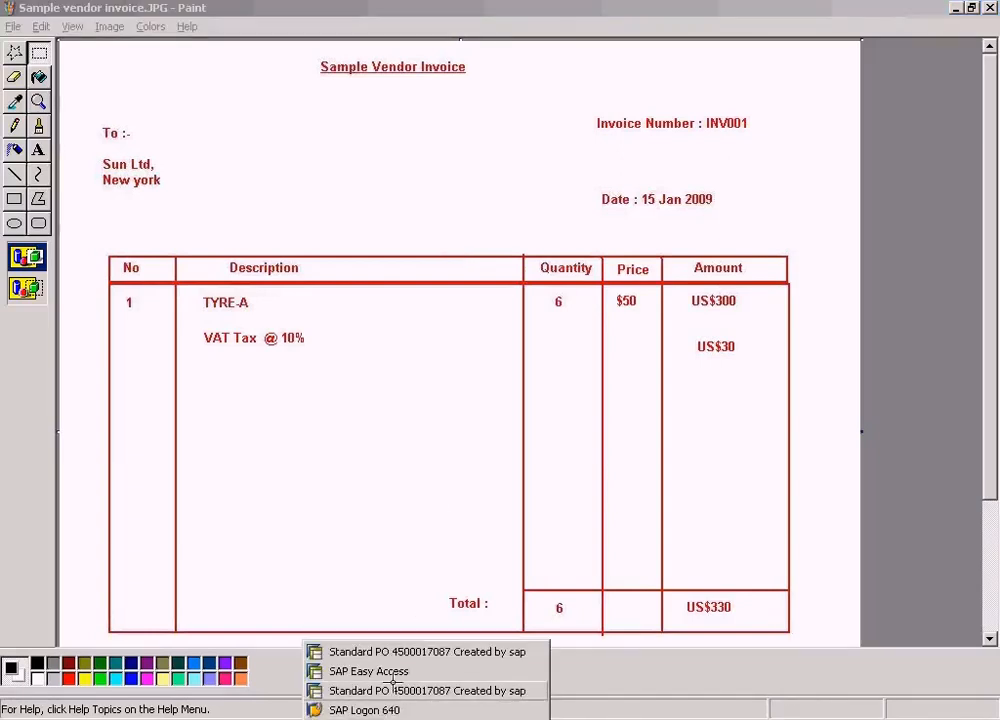
{"action": "left_click", "coordinate": [397, 652]}
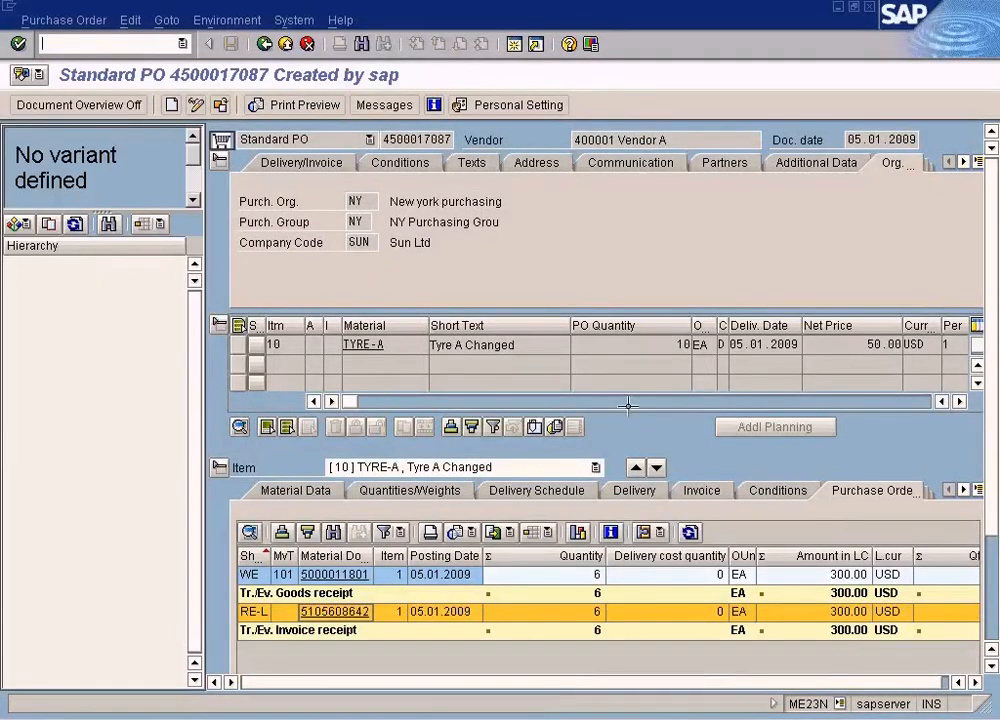
{"action": "double_click", "coordinate": [880, 344]}
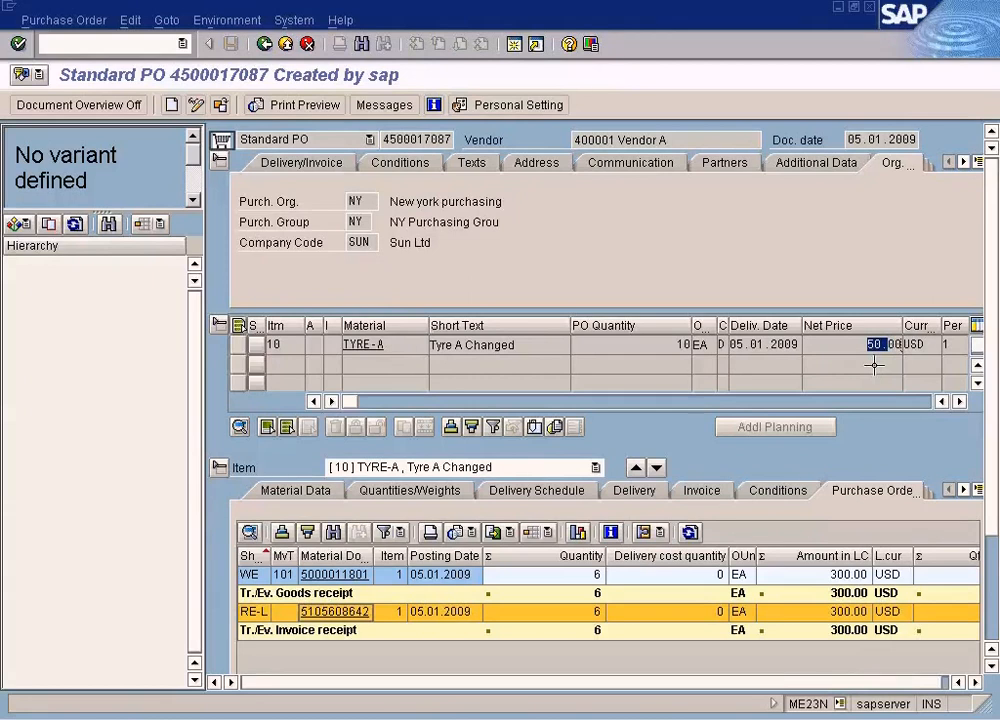
{"action": "left_click", "coordinate": [859, 347]}
Switch to the sample vendor invoice in Paint, mark the TYRE-A unit price, and clear the selection
{"action": "key", "text": "alt+Tab"}
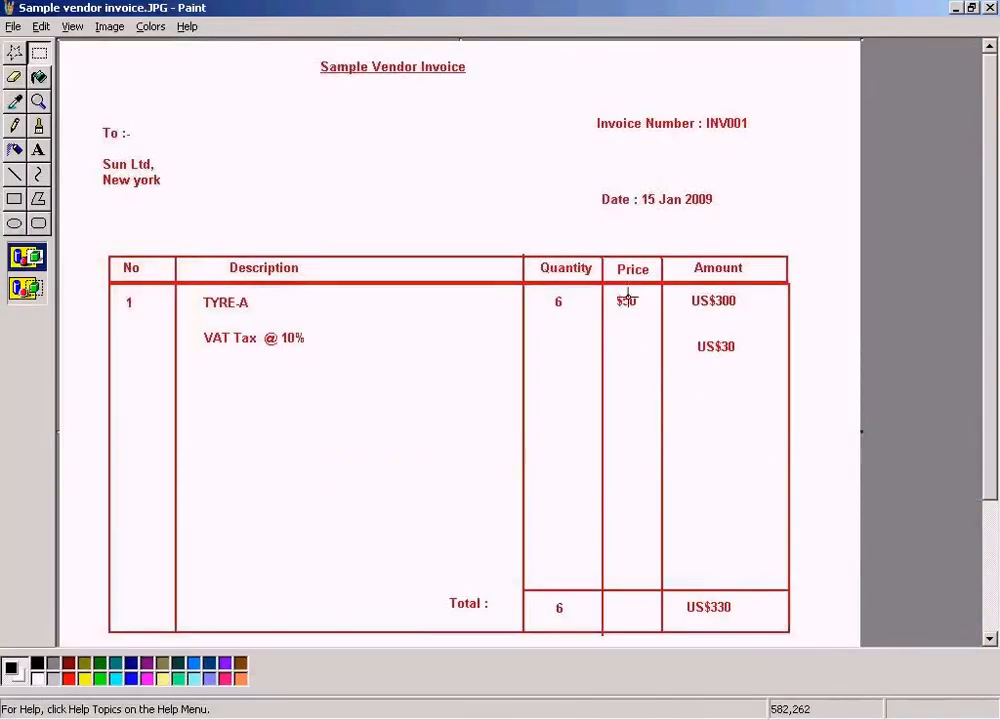
{"action": "left_click_drag", "start_coordinate": [613, 291], "coordinate": [662, 314]}
{"action": "left_click", "coordinate": [647, 393]}
Mark the GR/IR account update statement under standard price in the Standard Price image in Paint, and return to the SAP purchase order
{"action": "key", "text": "alt+Tab"}
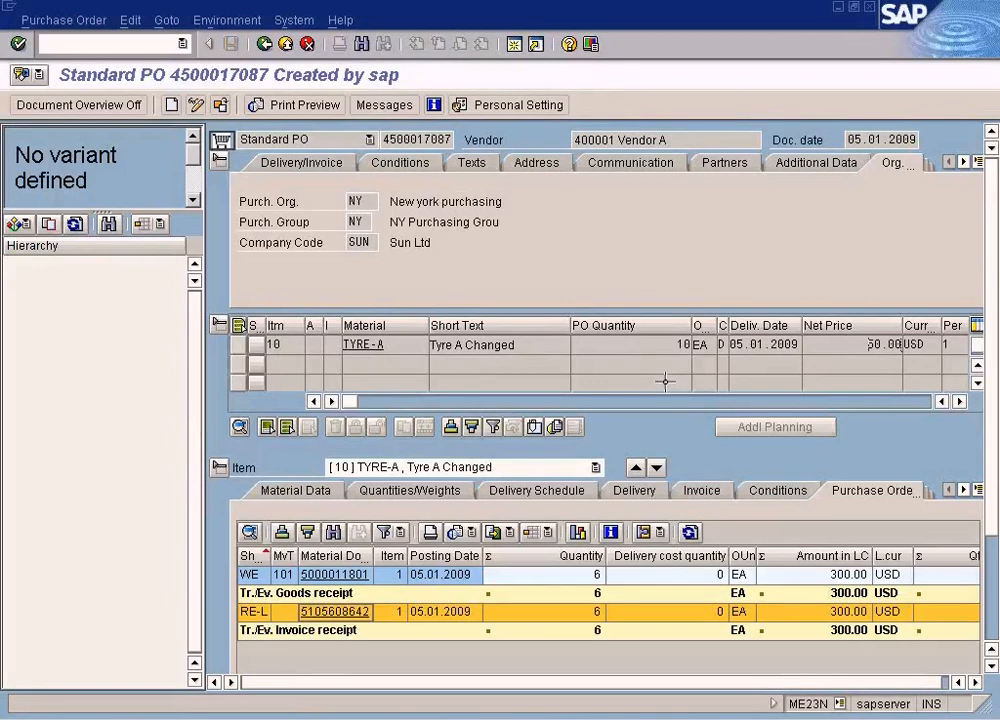
{"action": "left_click", "coordinate": [592, 718]}
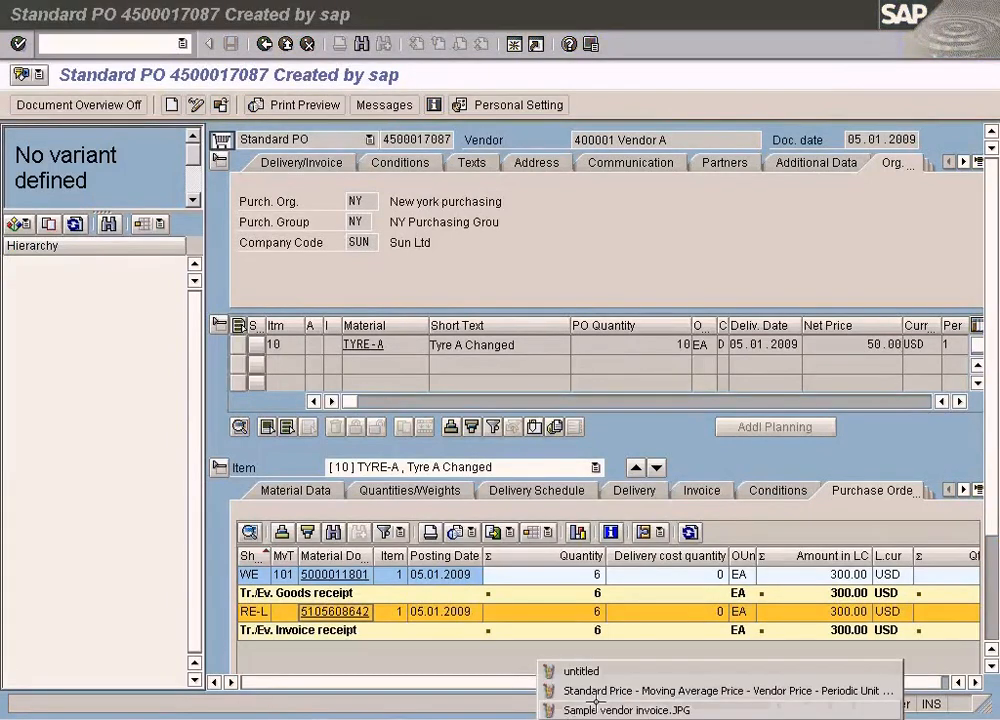
{"action": "left_click", "coordinate": [599, 698]}
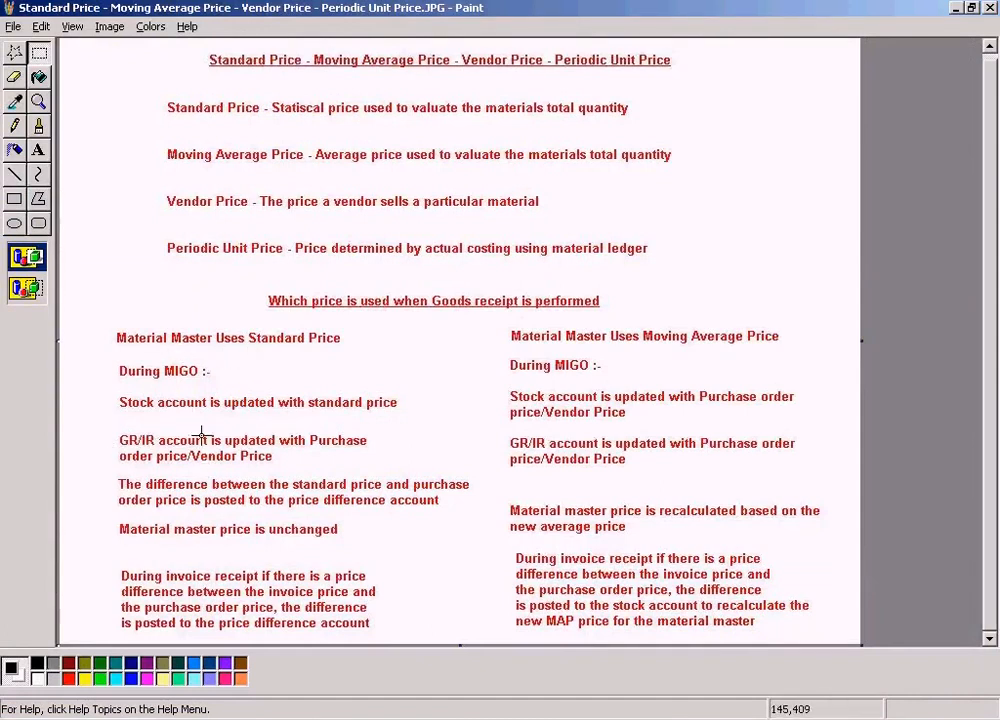
{"action": "left_click_drag", "start_coordinate": [107, 429], "coordinate": [389, 466]}
{"action": "key", "text": "alt+Tab"}
{"action": "key", "text": "alt+Tab"}
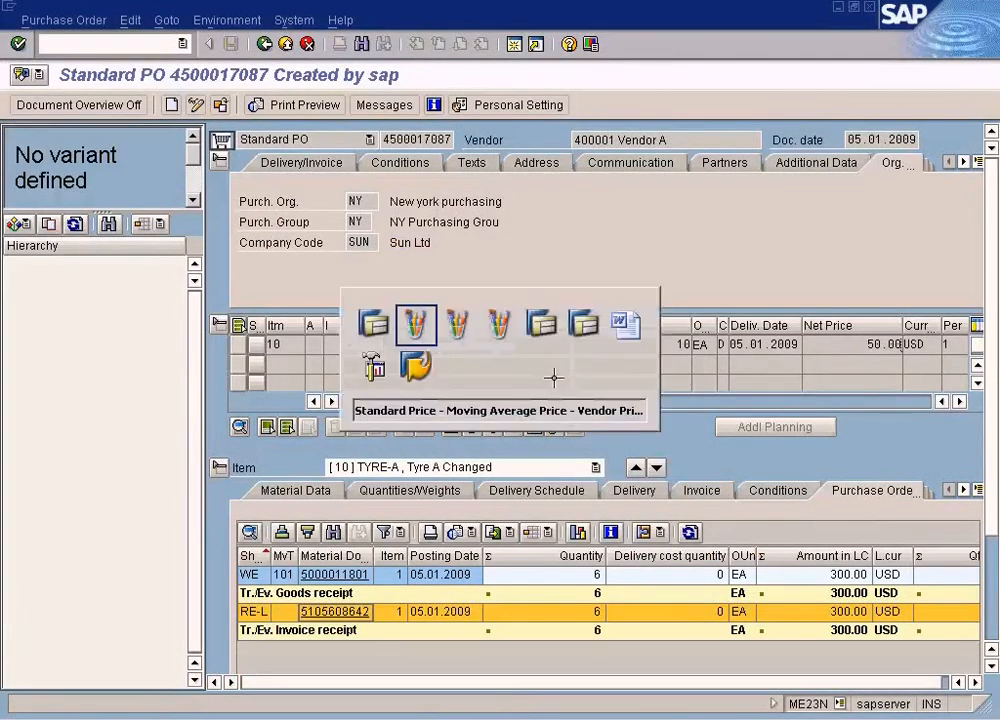
Switch to the sample vendor invoice in Paint and add $60 in bold blue text below the $50 TYRE-A unit price
{"action": "key", "text": "alt+Tab"}
{"action": "left_click_drag", "start_coordinate": [604, 289], "coordinate": [666, 320]}
{"action": "left_click", "coordinate": [633, 359]}
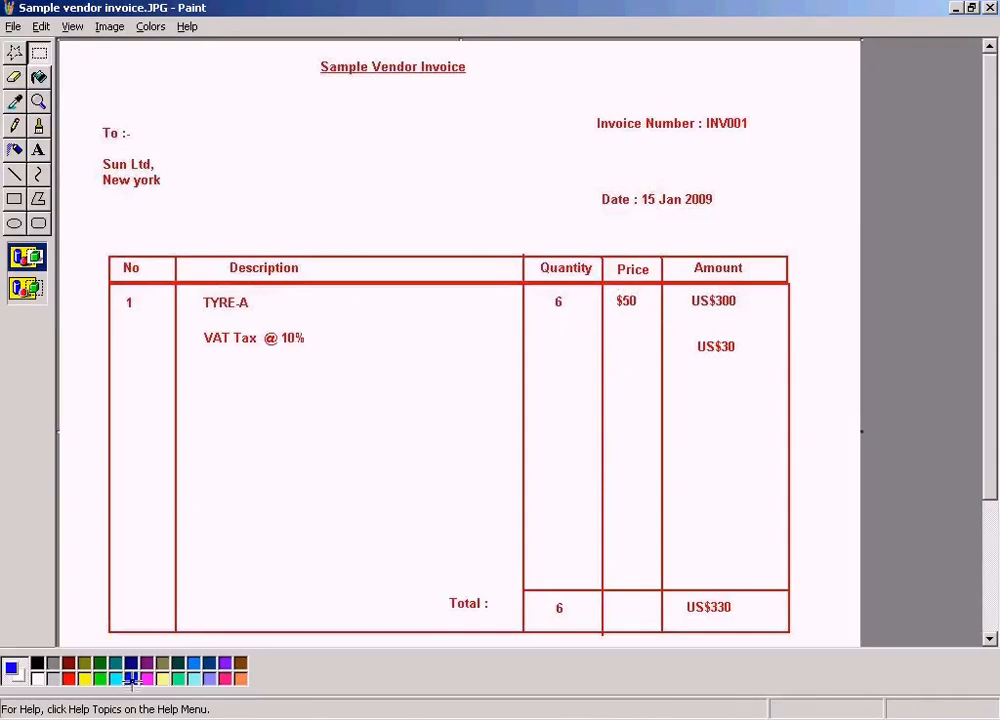
{"action": "left_click_drag", "start_coordinate": [613, 320], "coordinate": [660, 371]}
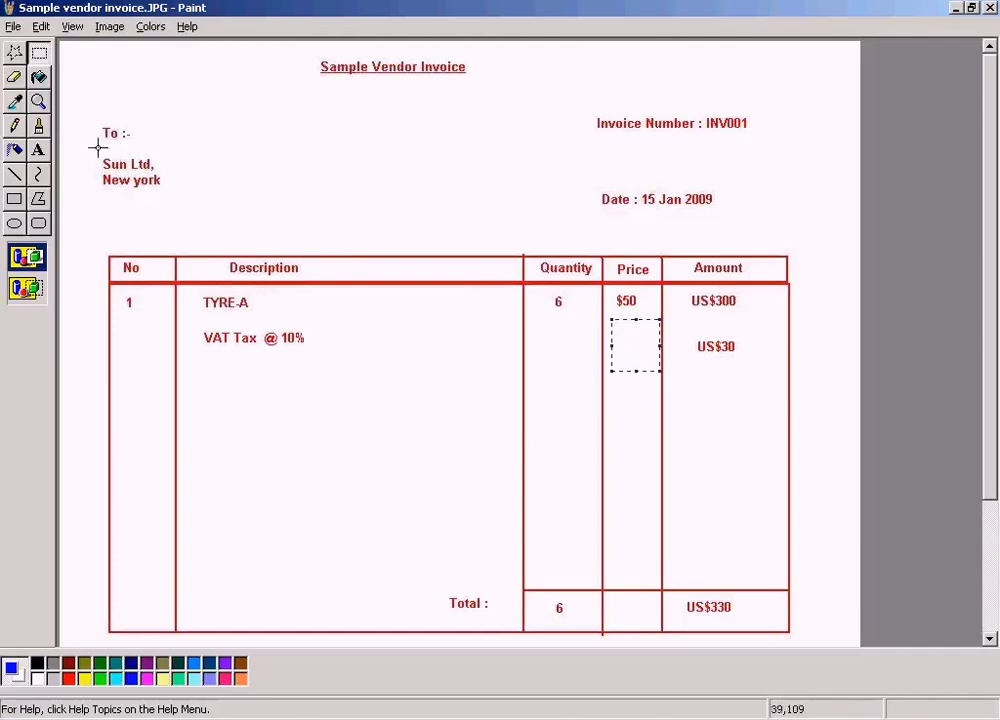
{"action": "left_click", "coordinate": [38, 150]}
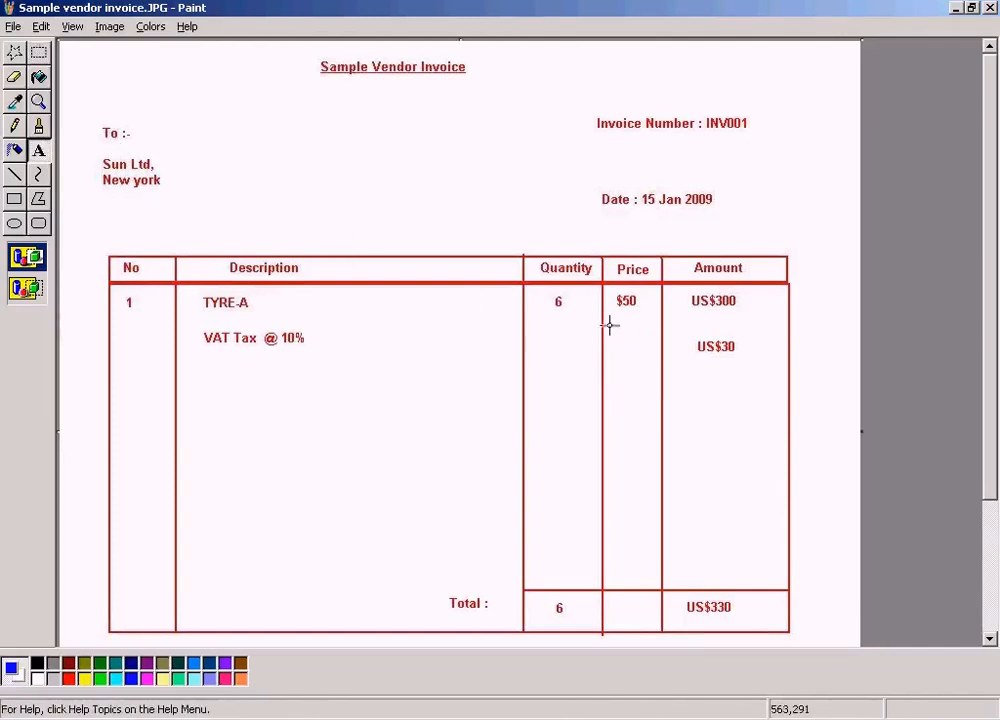
{"action": "left_click_drag", "start_coordinate": [607, 322], "coordinate": [647, 361]}
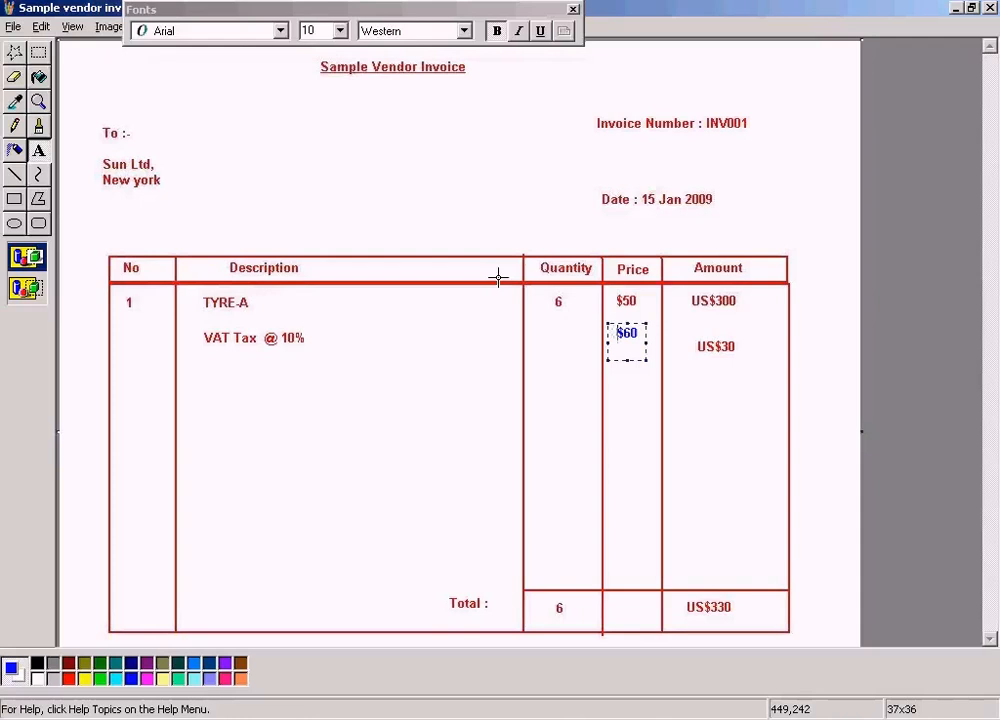
{"action": "left_click", "coordinate": [786, 201]}
Draw a blue arrow pointing to the $60 price and label it "Latest price of this material is $60 and not $50"
{"action": "left_click", "coordinate": [16, 174]}
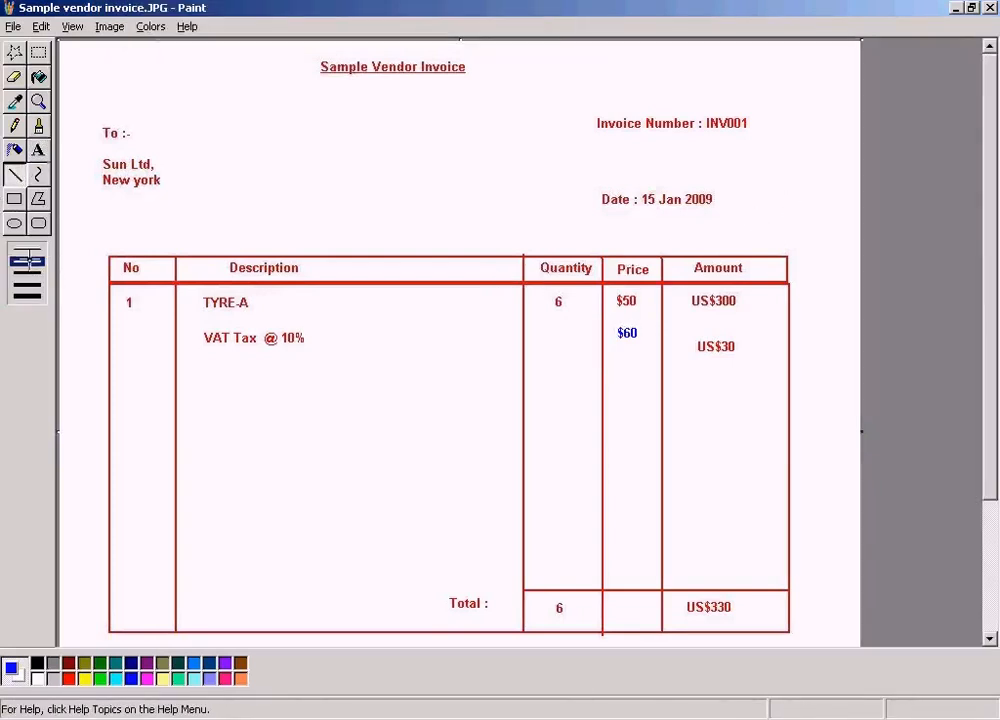
{"action": "mouse_move", "coordinate": [445, 407]}
{"action": "left_mouse_down"}
{"action": "mouse_move", "coordinate": [533, 391]}
{"action": "mouse_move", "coordinate": [607, 335]}
{"action": "mouse_move", "coordinate": [603, 357]}
{"action": "left_mouse_up"}
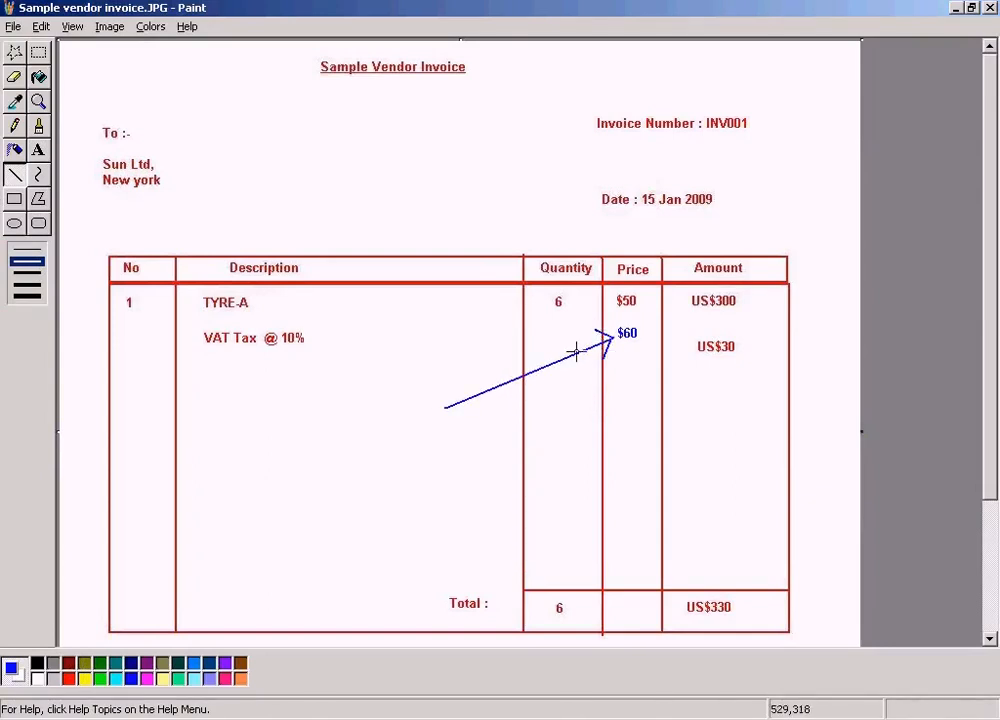
{"action": "left_click", "coordinate": [38, 150]}
{"action": "left_click_drag", "start_coordinate": [296, 399], "coordinate": [455, 444]}
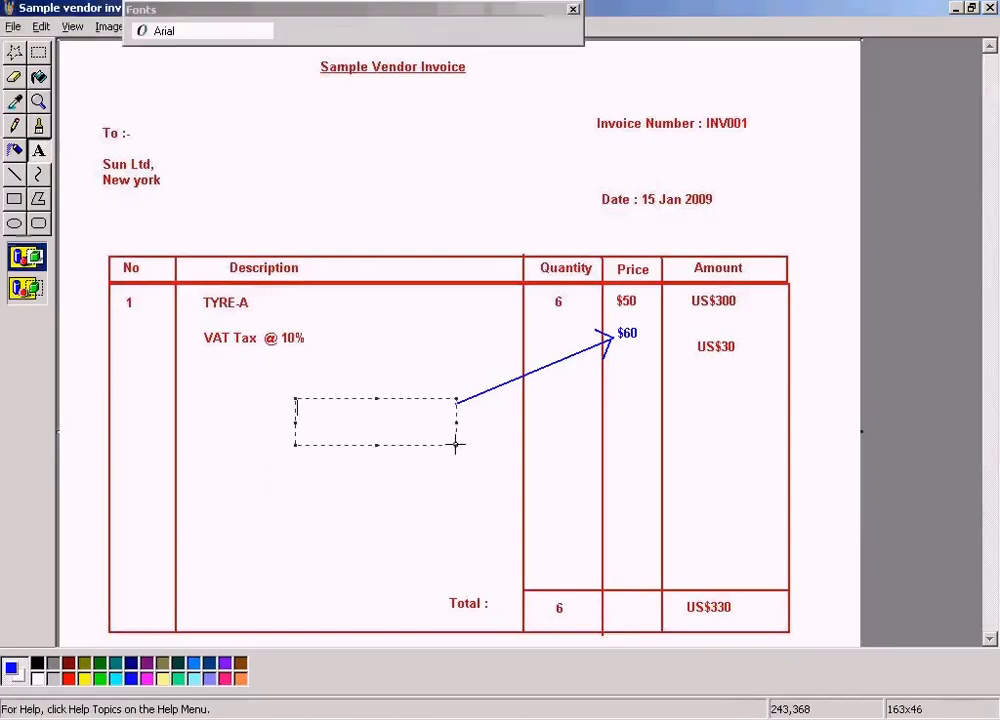
{"action": "type", "text": "Latest pri"}
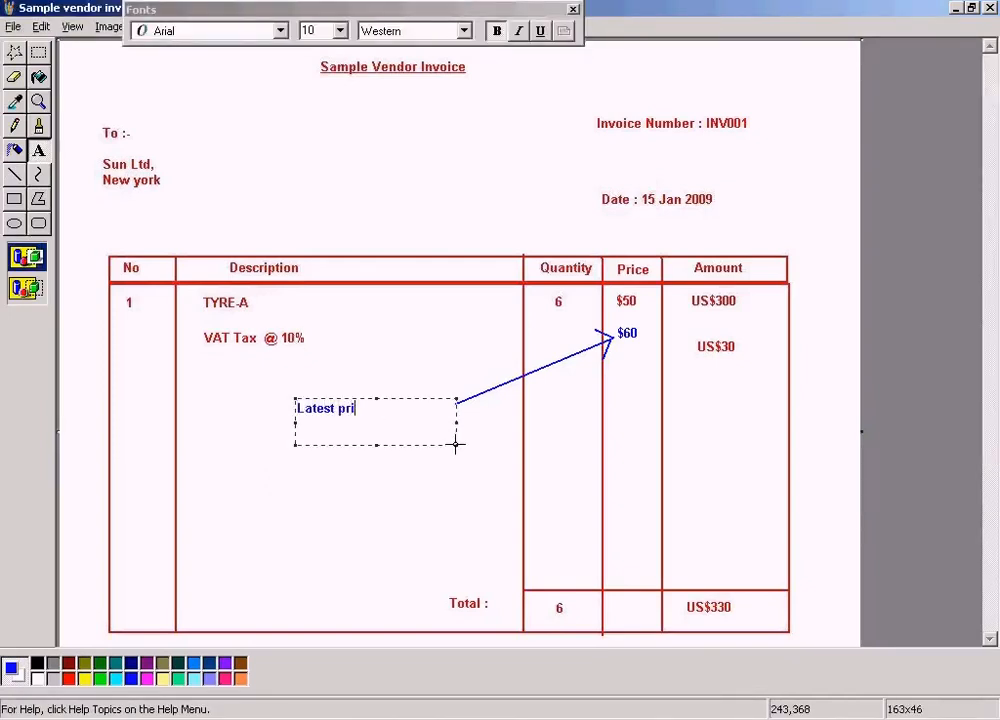
{"action": "type", "text": "ce of this "}
{"action": "type", "text": "material is"}
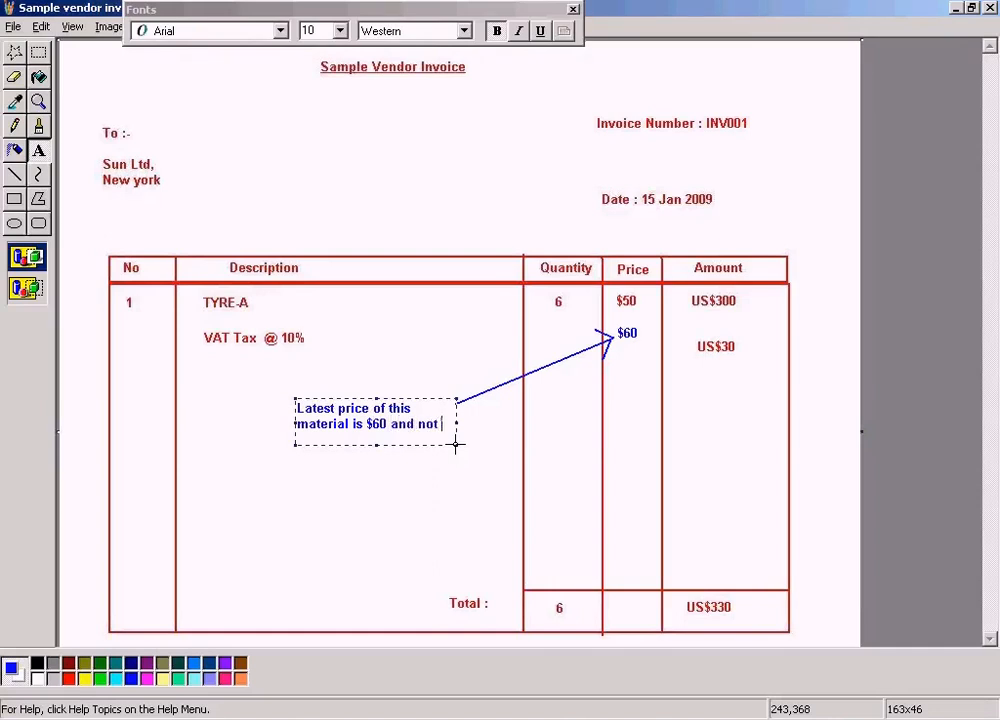
{"action": "type", "text": "$60 and not $50"}
{"action": "left_click", "coordinate": [413, 343]}
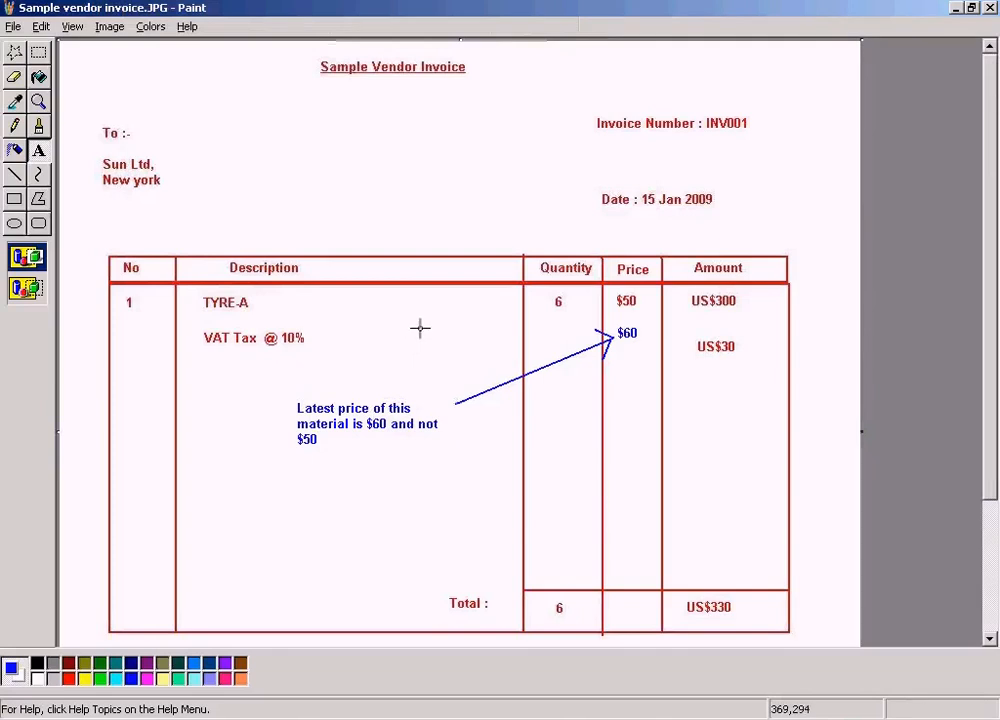
Mark the original TYRE-A unit price, its line amount and the invoice total one after another
{"action": "left_click", "coordinate": [14, 51]}
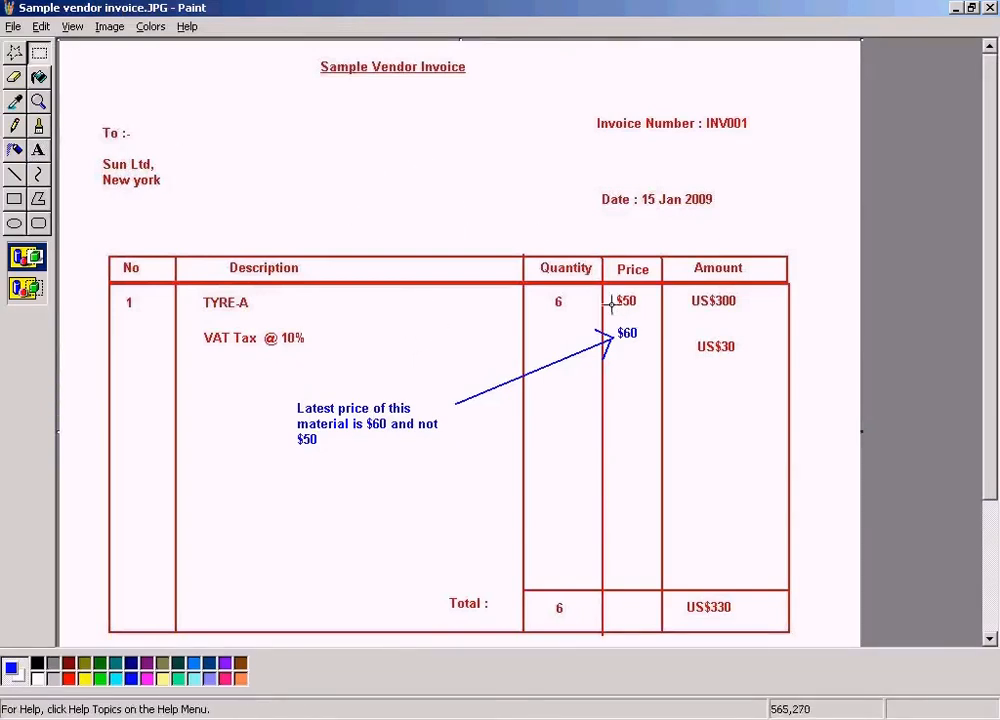
{"action": "mouse_move", "coordinate": [608, 300]}
{"action": "left_mouse_down"}
{"action": "mouse_move", "coordinate": [613, 292]}
{"action": "mouse_move", "coordinate": [646, 316]}
{"action": "left_mouse_up"}
{"action": "left_click", "coordinate": [482, 284]}
{"action": "mouse_move", "coordinate": [687, 286]}
{"action": "left_mouse_down"}
{"action": "mouse_move", "coordinate": [759, 317]}
{"action": "mouse_move", "coordinate": [681, 319]}
{"action": "left_mouse_up"}
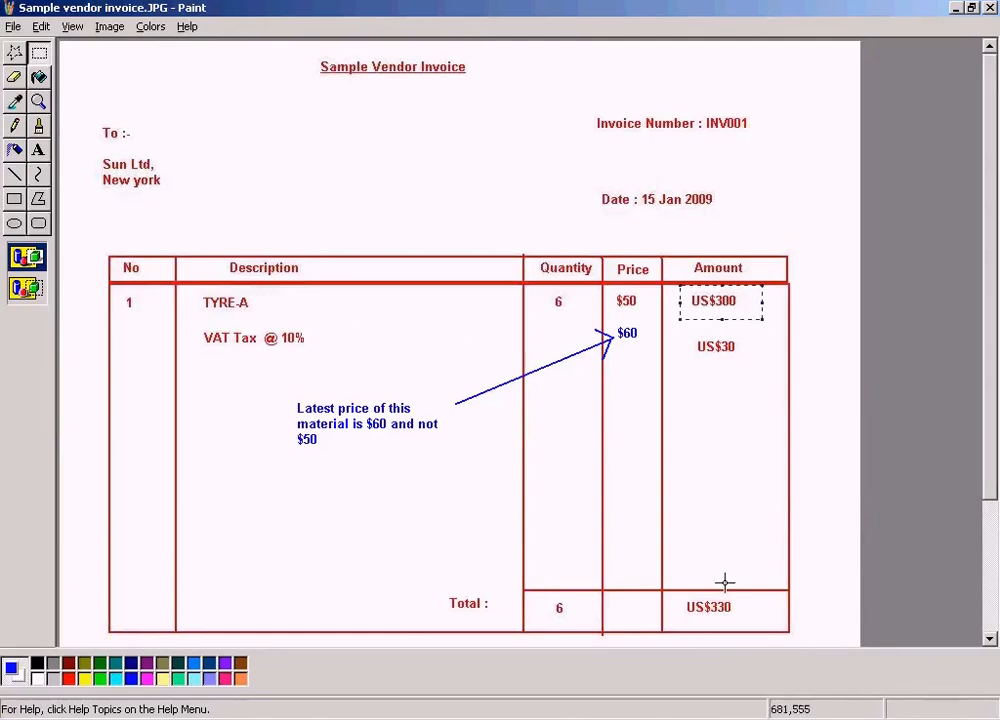
{"action": "left_click_drag", "start_coordinate": [669, 596], "coordinate": [757, 620]}
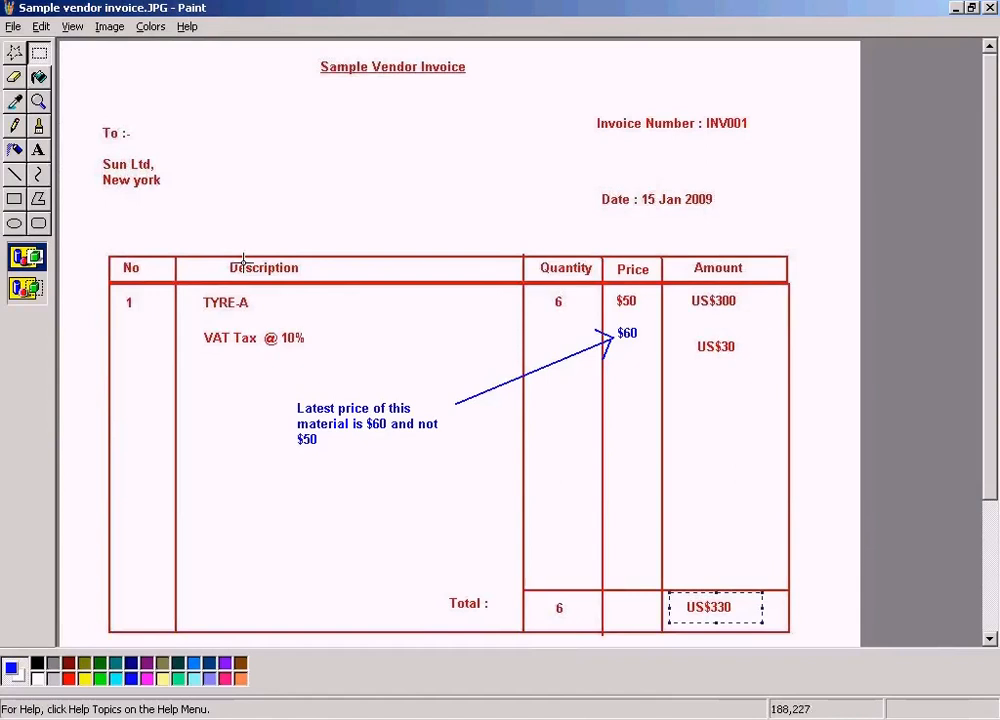
Move the VAT Tax @ 10% description and its amount slightly lower to make room below the TYRE-A line amount
{"action": "left_click", "coordinate": [38, 150]}
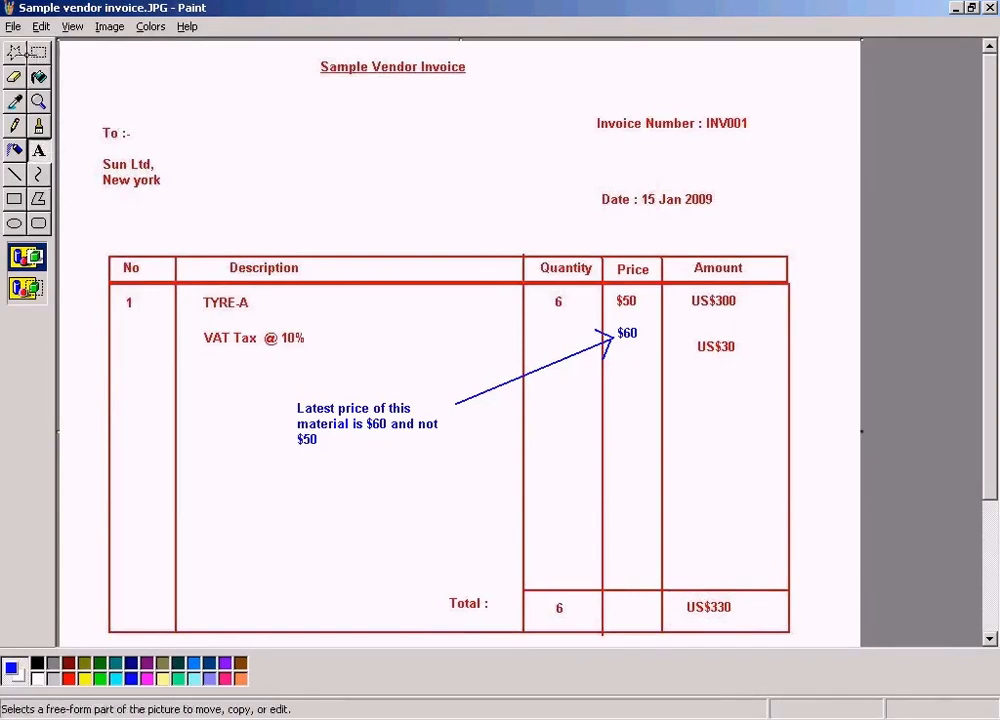
{"action": "left_click", "coordinate": [40, 52]}
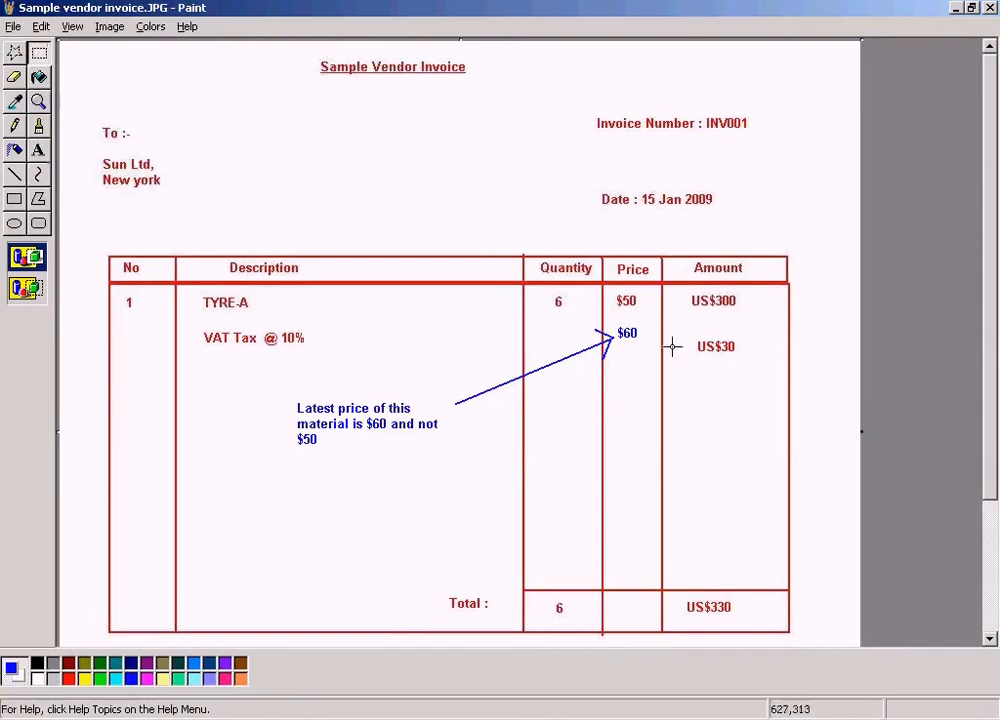
{"action": "left_click_drag", "start_coordinate": [192, 328], "coordinate": [306, 362]}
{"action": "mouse_move", "coordinate": [688, 344]}
{"action": "left_mouse_down"}
{"action": "mouse_move", "coordinate": [766, 370]}
{"action": "mouse_move", "coordinate": [690, 337]}
{"action": "mouse_move", "coordinate": [753, 358]}
{"action": "mouse_move", "coordinate": [738, 363]}
{"action": "left_mouse_up"}
{"action": "key", "text": "ctrl+z"}
{"action": "left_click", "coordinate": [786, 212]}
Add US$360 in blue text below the original TYRE-A amount, aligned with the amount above it
{"action": "left_click", "coordinate": [38, 149]}
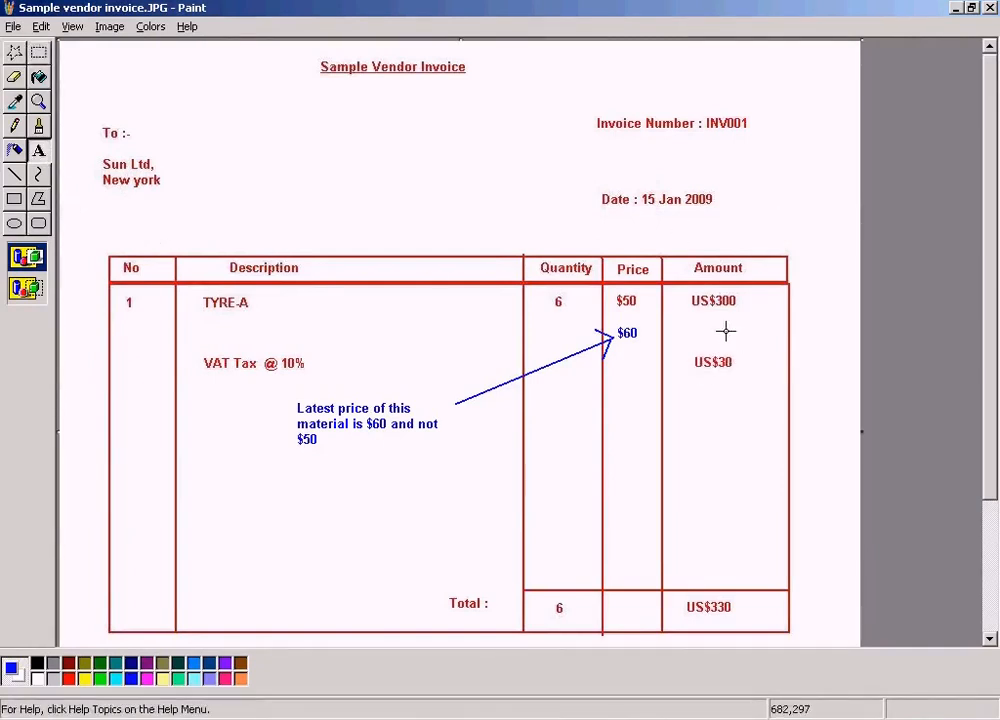
{"action": "left_click_drag", "start_coordinate": [687, 321], "coordinate": [766, 337]}
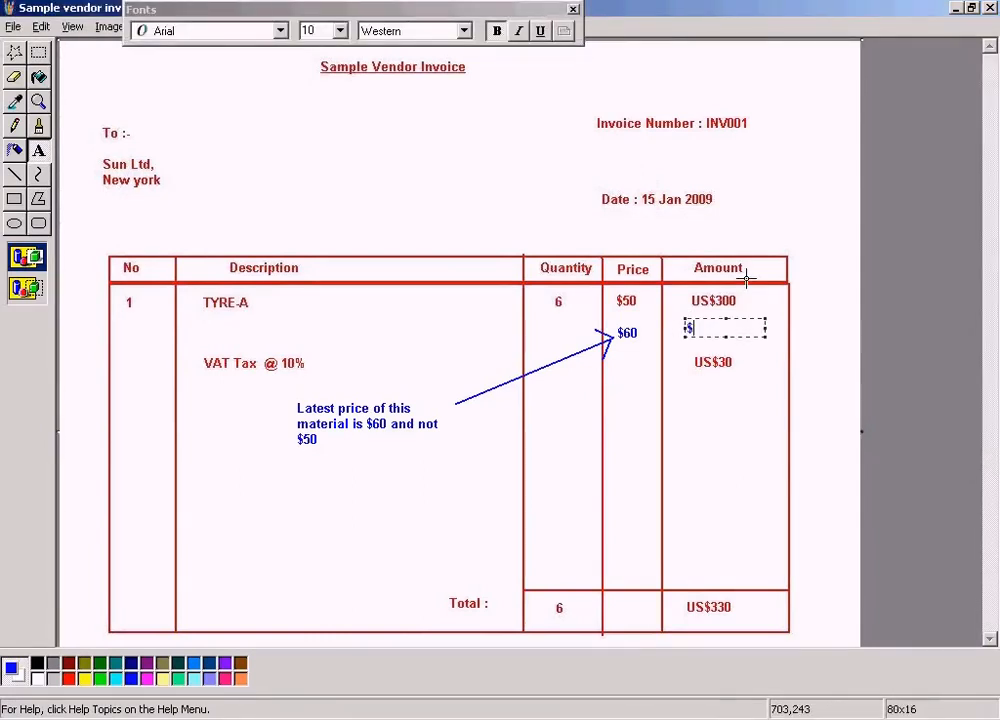
{"action": "type", "text": "US$360"}
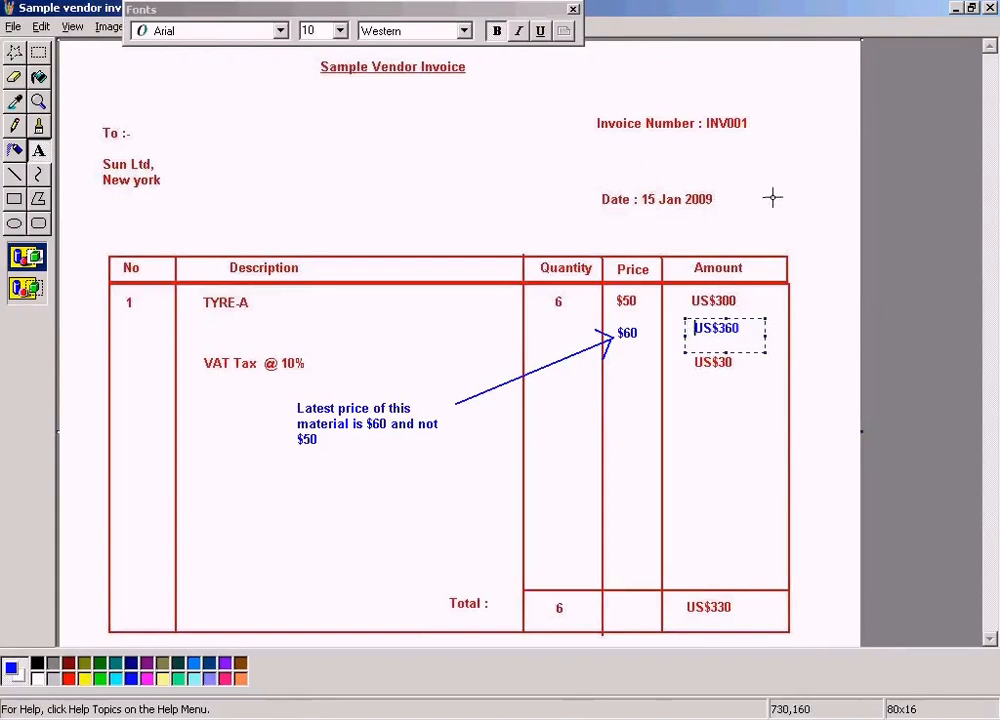
{"action": "key", "text": "BackSpace"}
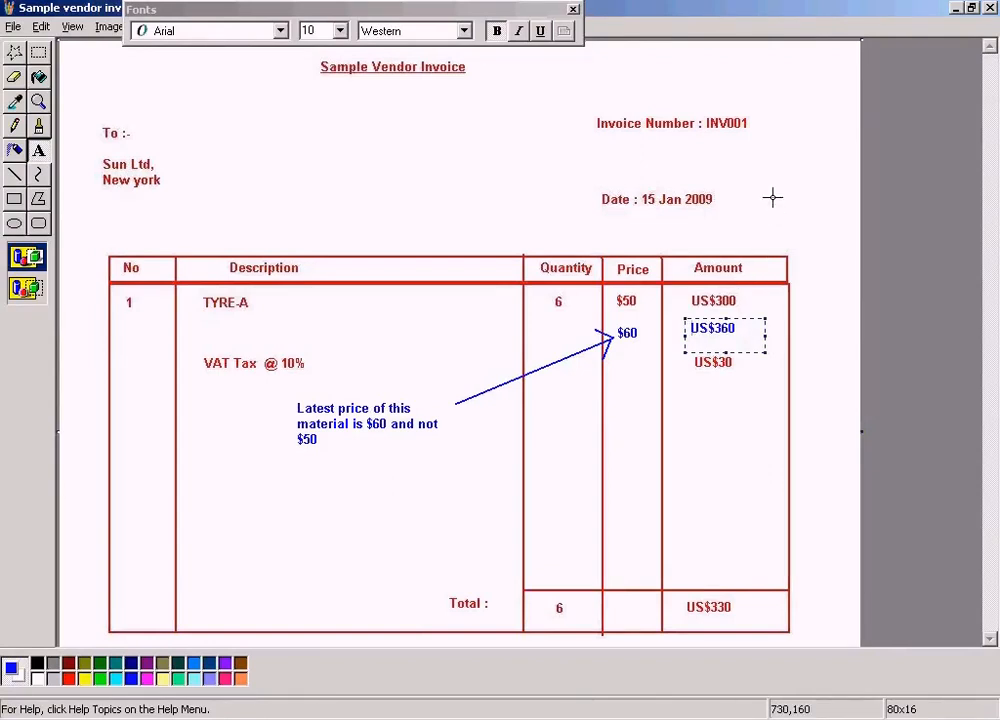
{"action": "left_click", "coordinate": [772, 197]}
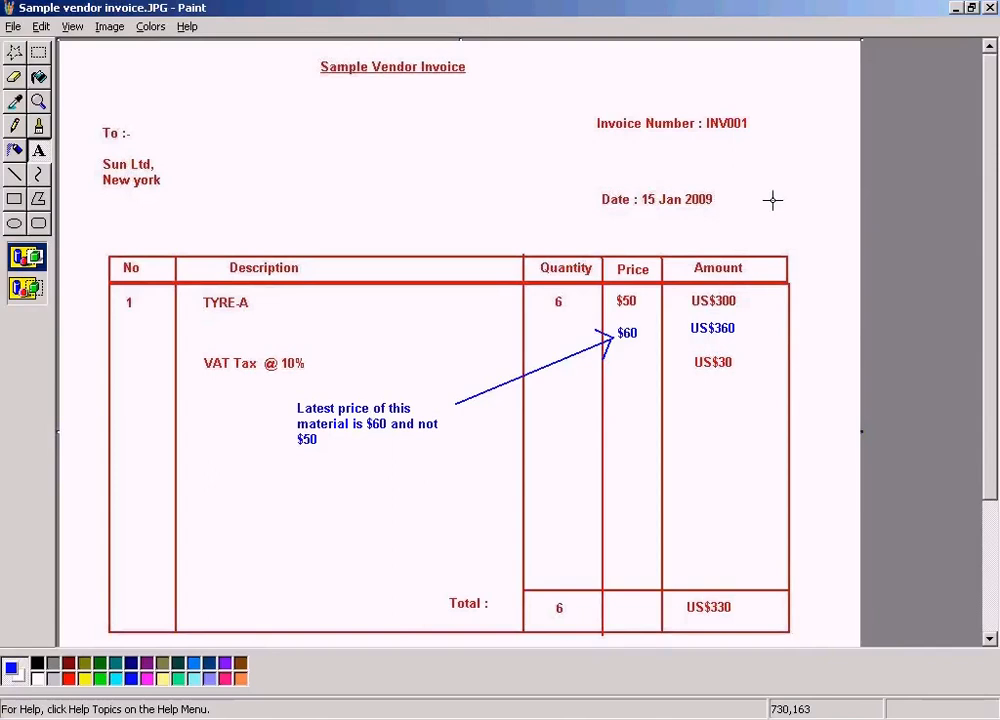
Move the US$330 invoice total slightly higher in its cell to make room for another amount
{"action": "left_click", "coordinate": [38, 150]}
{"action": "scroll", "coordinate": [993, 538], "scroll_direction": "down", "scroll_amount": 3}
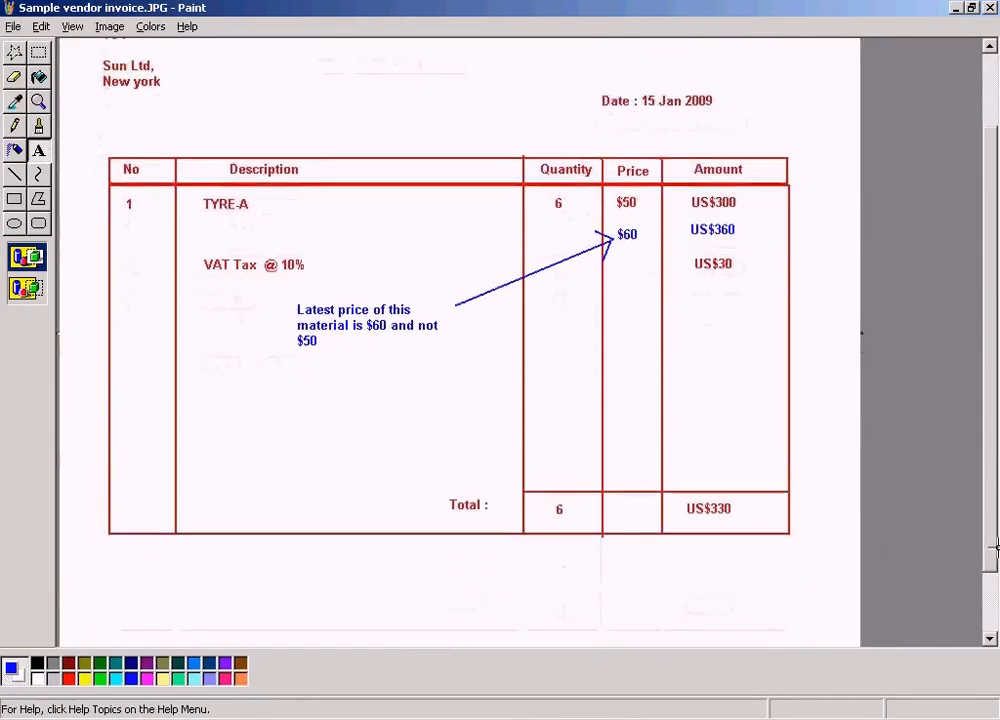
{"action": "left_click_drag", "start_coordinate": [685, 516], "coordinate": [762, 527]}
{"action": "left_click", "coordinate": [213, 229]}
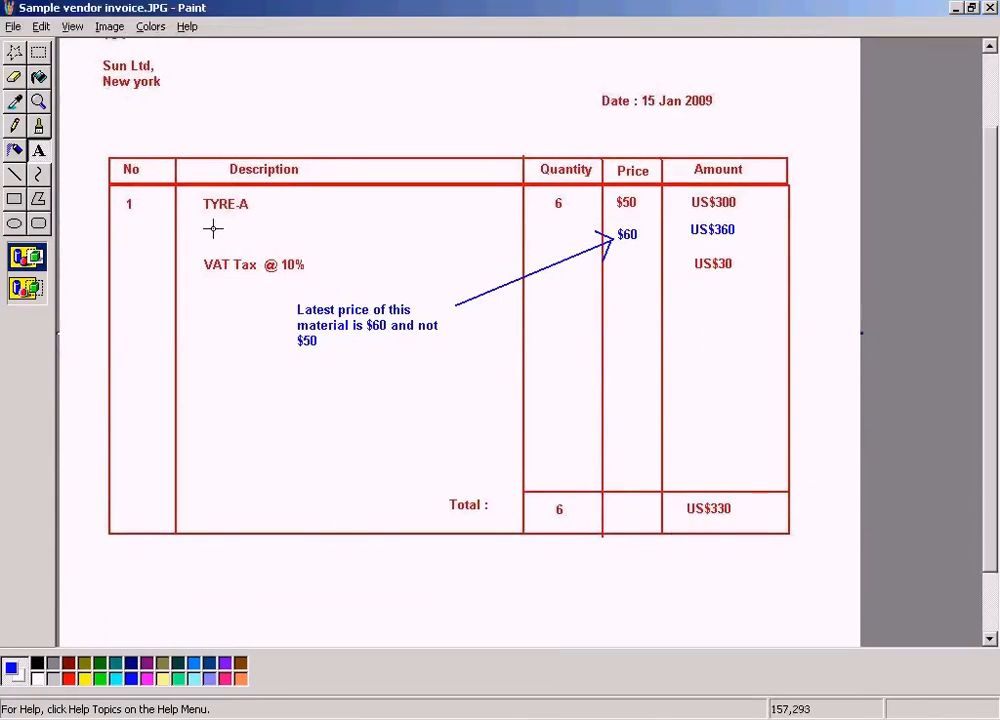
{"action": "left_click", "coordinate": [39, 54]}
{"action": "left_click_drag", "start_coordinate": [678, 502], "coordinate": [735, 508]}
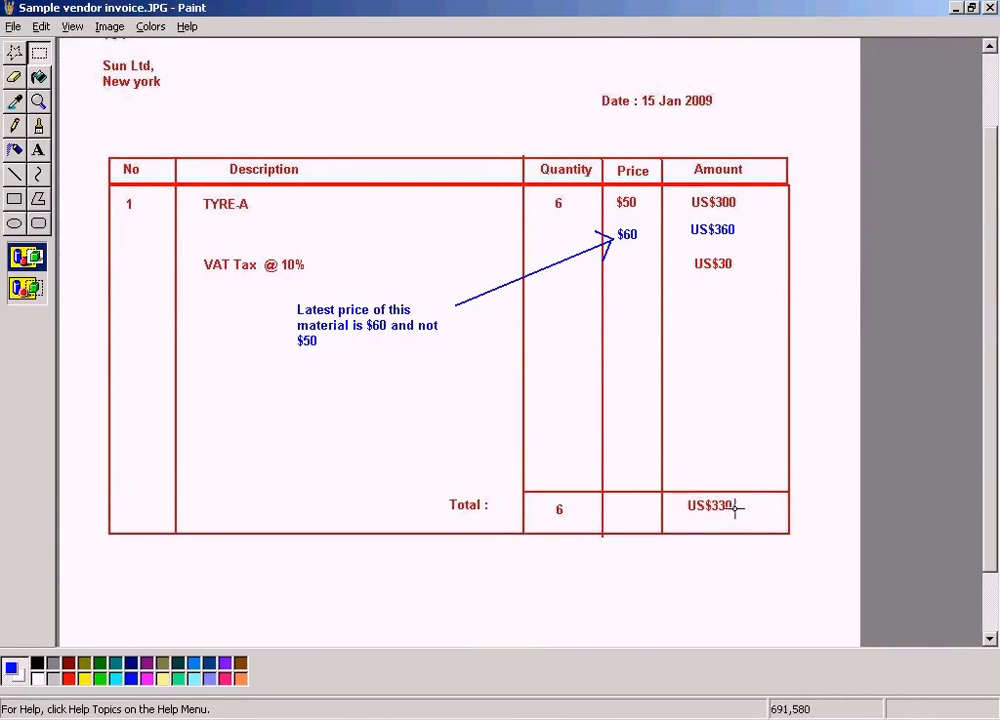
{"action": "left_click", "coordinate": [567, 378]}
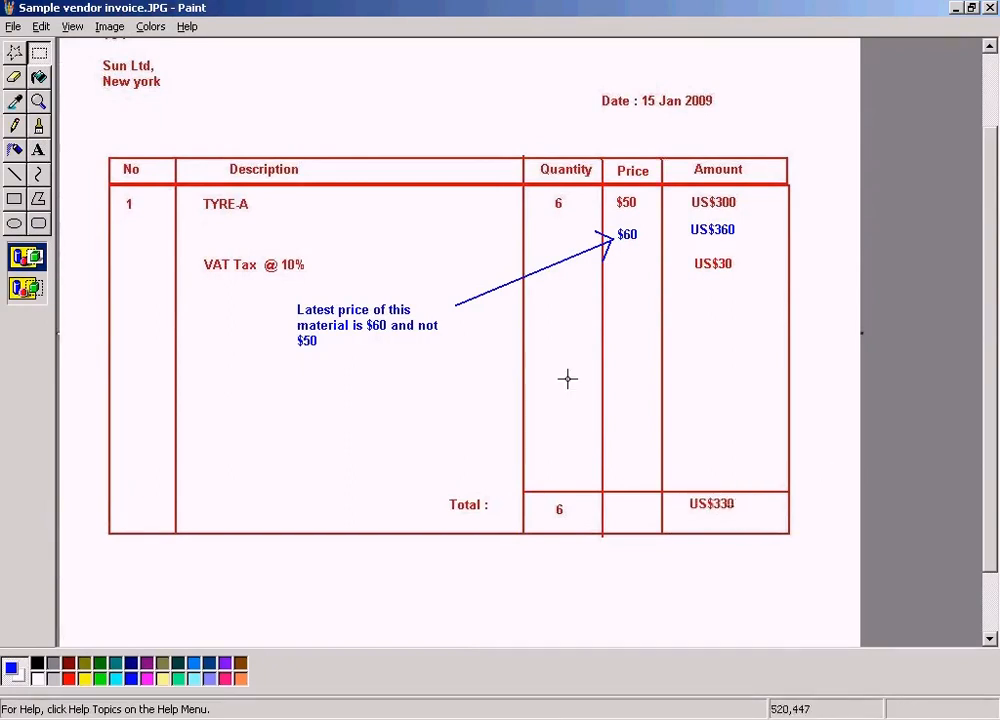
Add US$390 in blue text below the US$330 invoice total, keeping the text inside the cell
{"action": "left_click", "coordinate": [38, 150]}
{"action": "left_click_drag", "start_coordinate": [683, 513], "coordinate": [763, 524]}
{"action": "type", "text": "US$"}
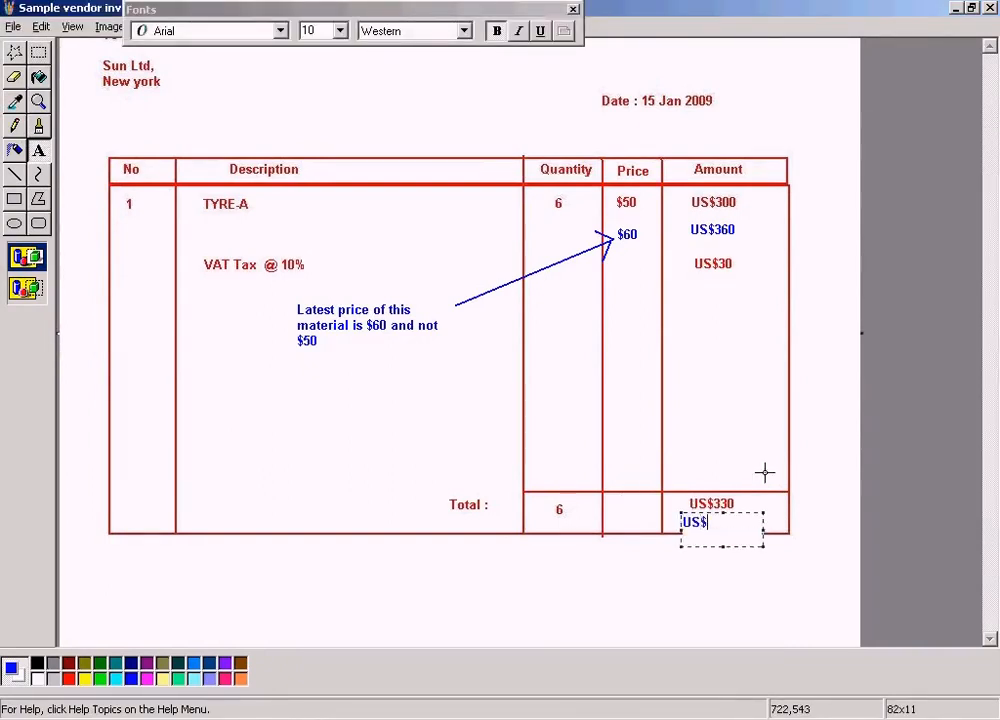
{"action": "type", "text": "390"}
{"action": "key", "text": "Home"}
{"action": "left_click_drag", "start_coordinate": [723, 545], "coordinate": [723, 530]}
{"action": "left_click", "coordinate": [723, 570]}
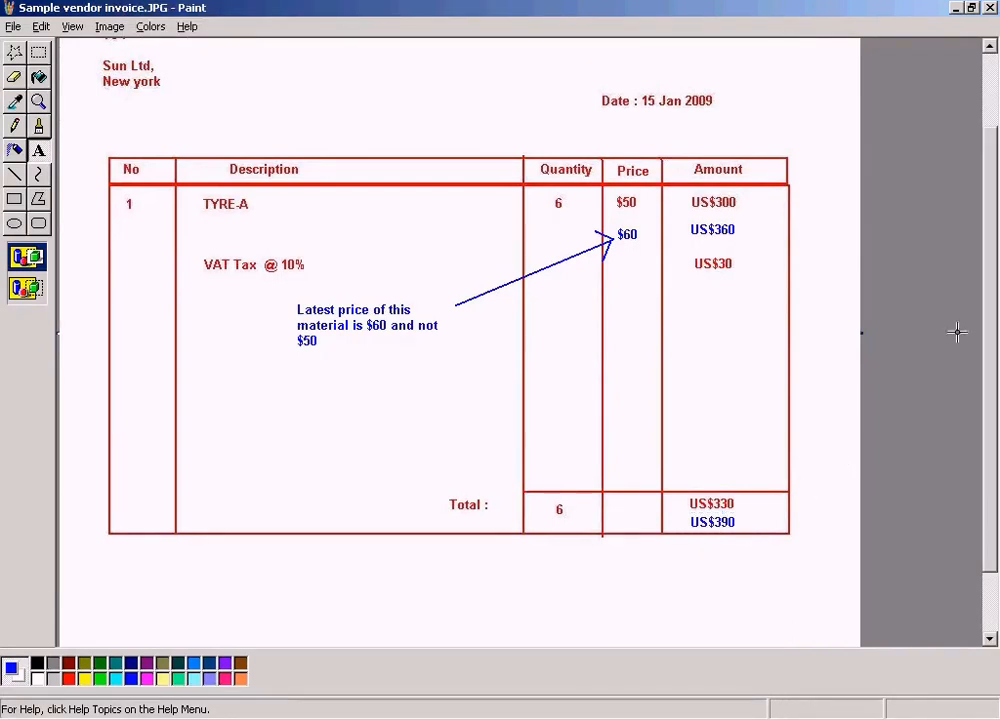
{"action": "scroll", "coordinate": [945, 227], "scroll_direction": "up", "scroll_amount": 3}
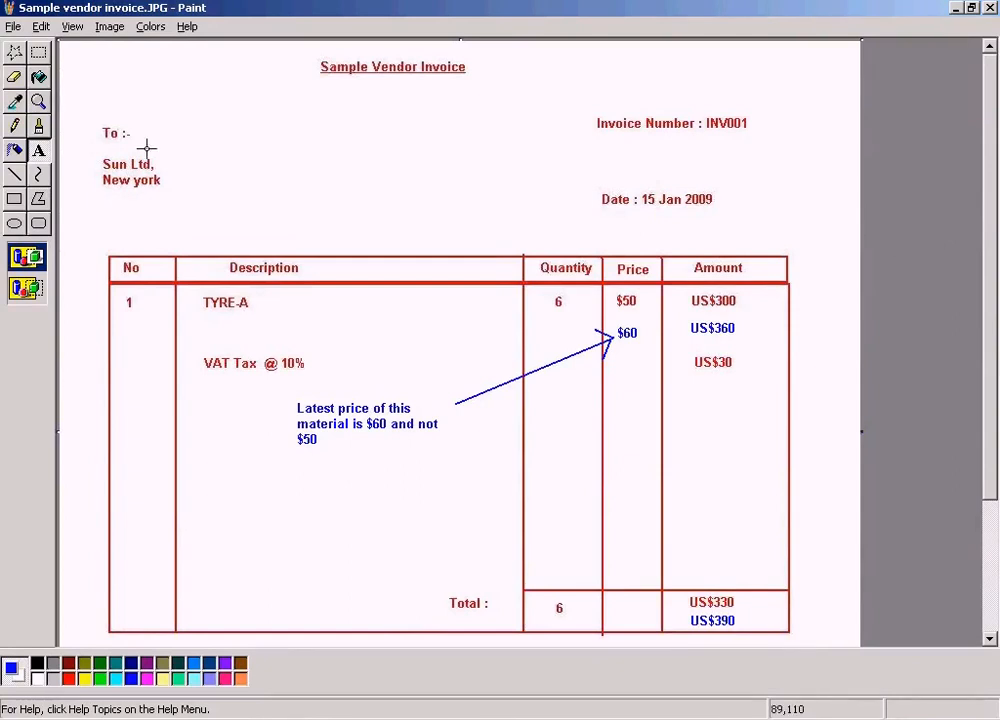
{"action": "left_click", "coordinate": [13, 26]}
{"action": "left_click", "coordinate": [24, 75]}
{"action": "left_click", "coordinate": [333, 150]}
{"action": "left_click", "coordinate": [40, 76]}
{"action": "left_click", "coordinate": [14, 51]}
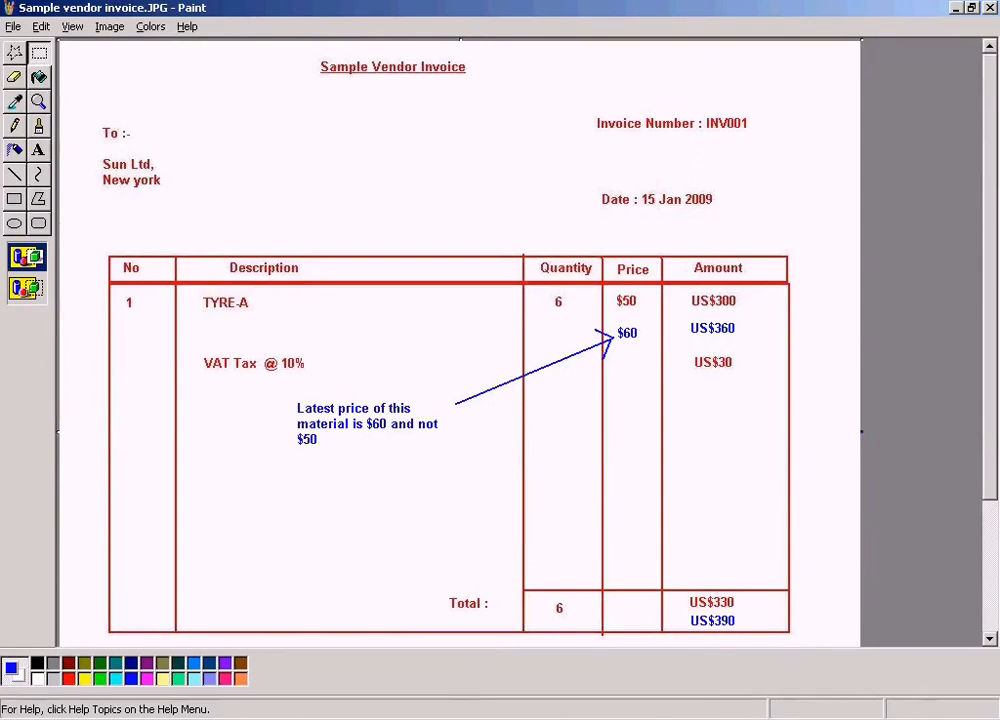
Switch to the purchase order in SAP and open the goods receipt's material document from the item's purchase order history
{"action": "left_click", "coordinate": [388, 718]}
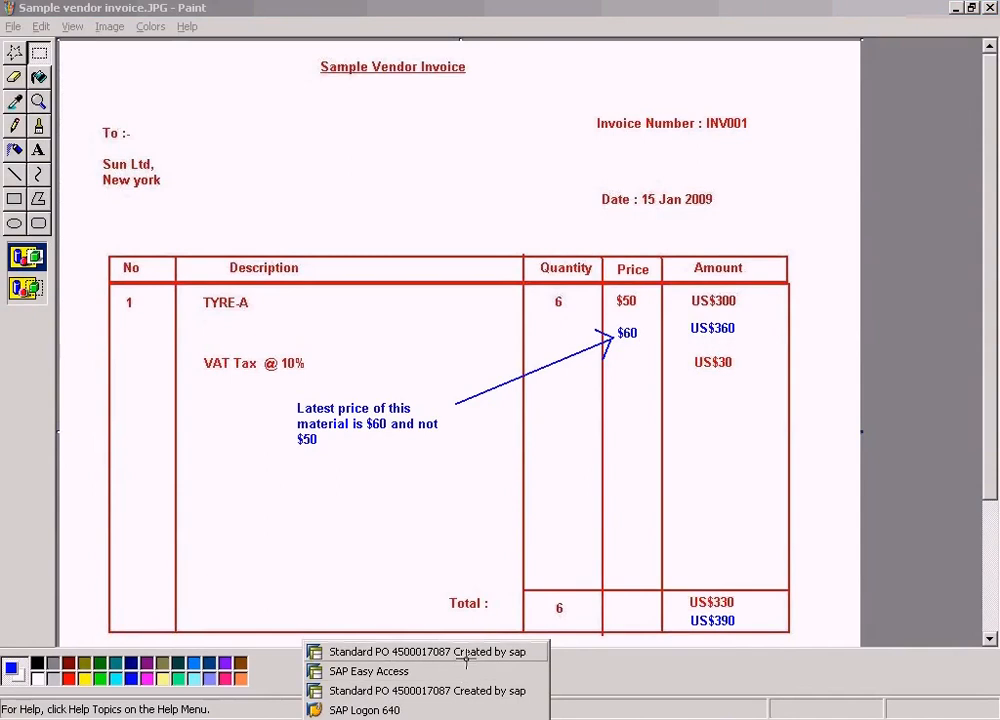
{"action": "left_click", "coordinate": [451, 691]}
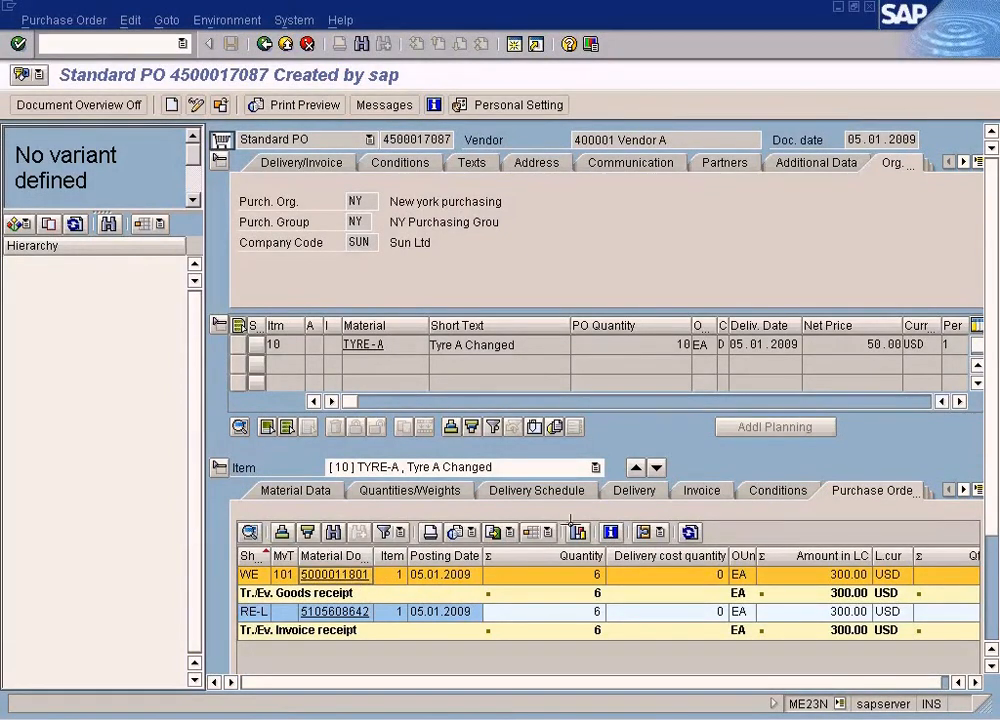
{"action": "left_click", "coordinate": [335, 574]}
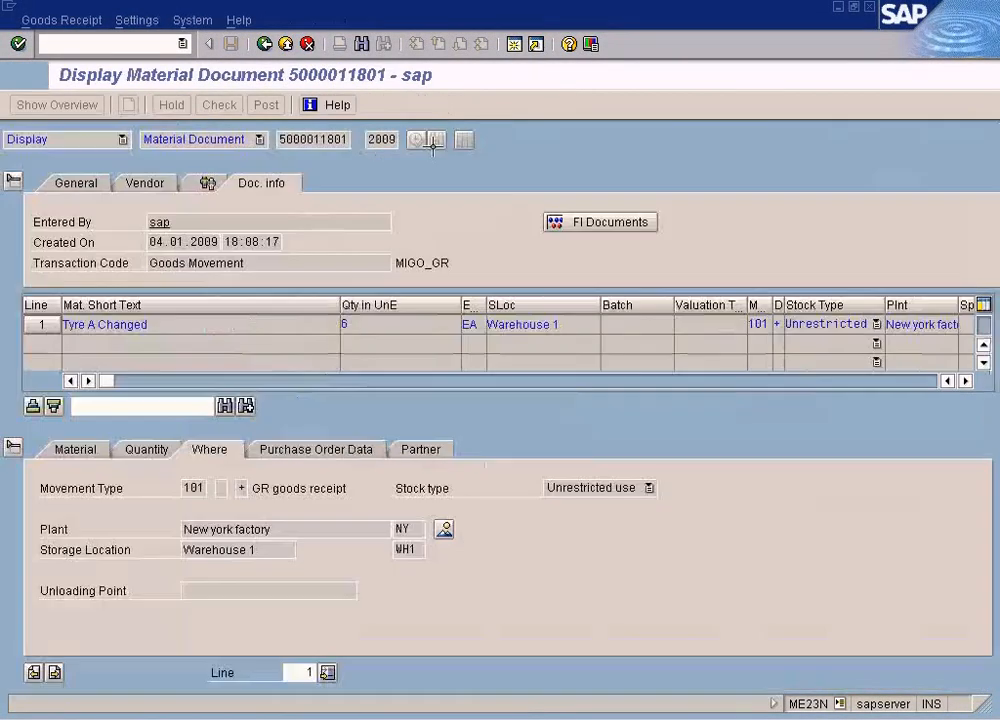
{"action": "left_click", "coordinate": [264, 44]}
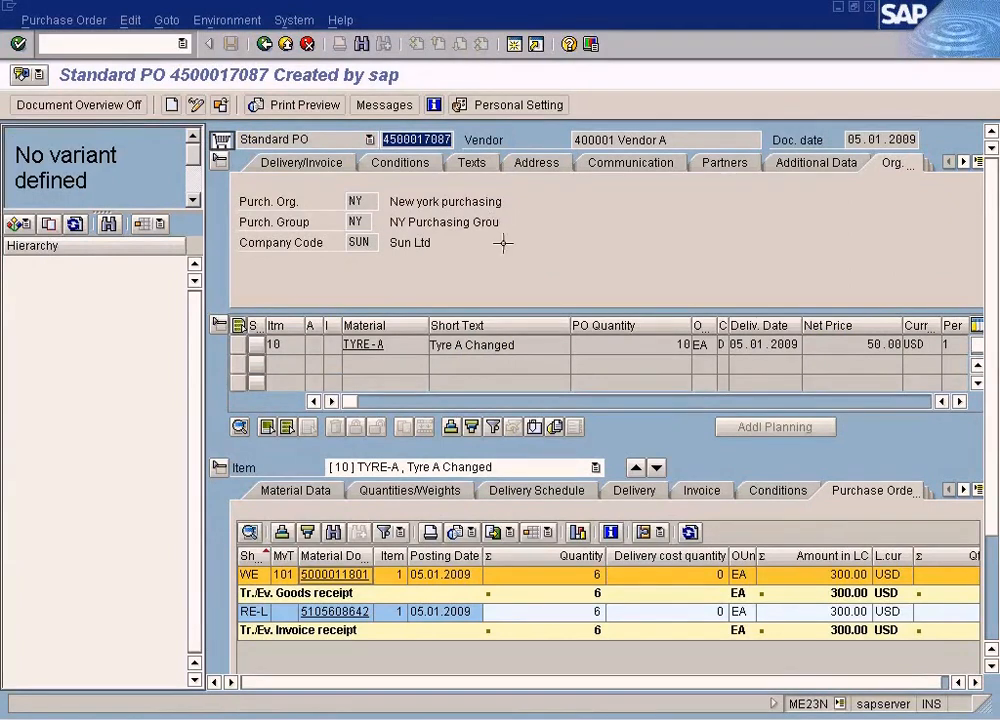
{"action": "left_click", "coordinate": [369, 576]}
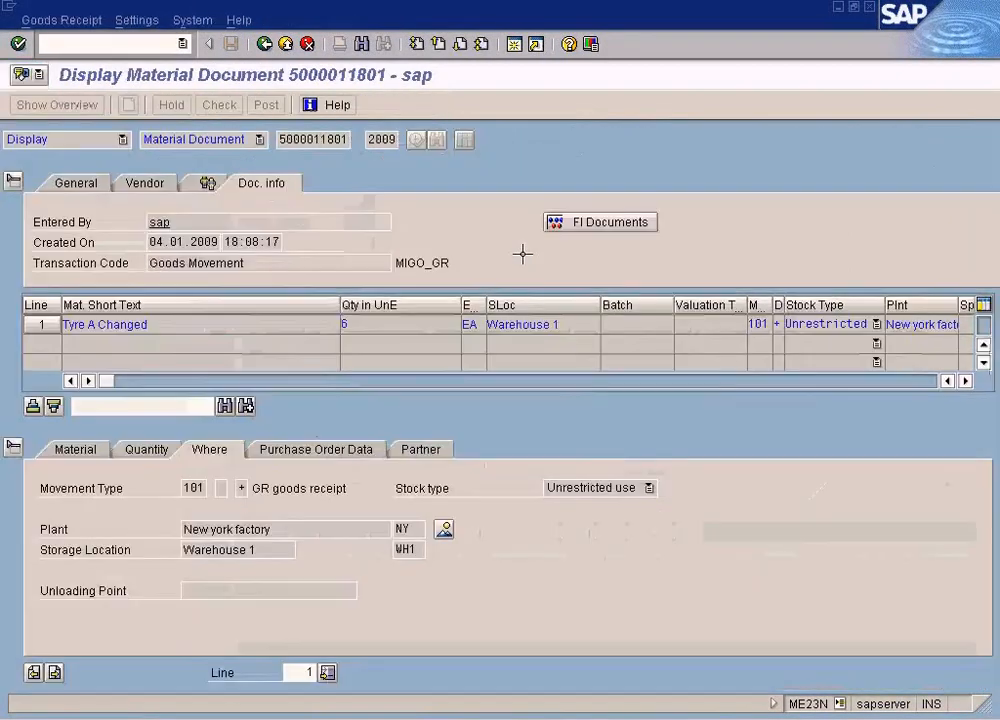
Open the accounting document from the goods receipt's FI documents and highlight its GR/IR Clearing line
{"action": "left_click", "coordinate": [600, 222]}
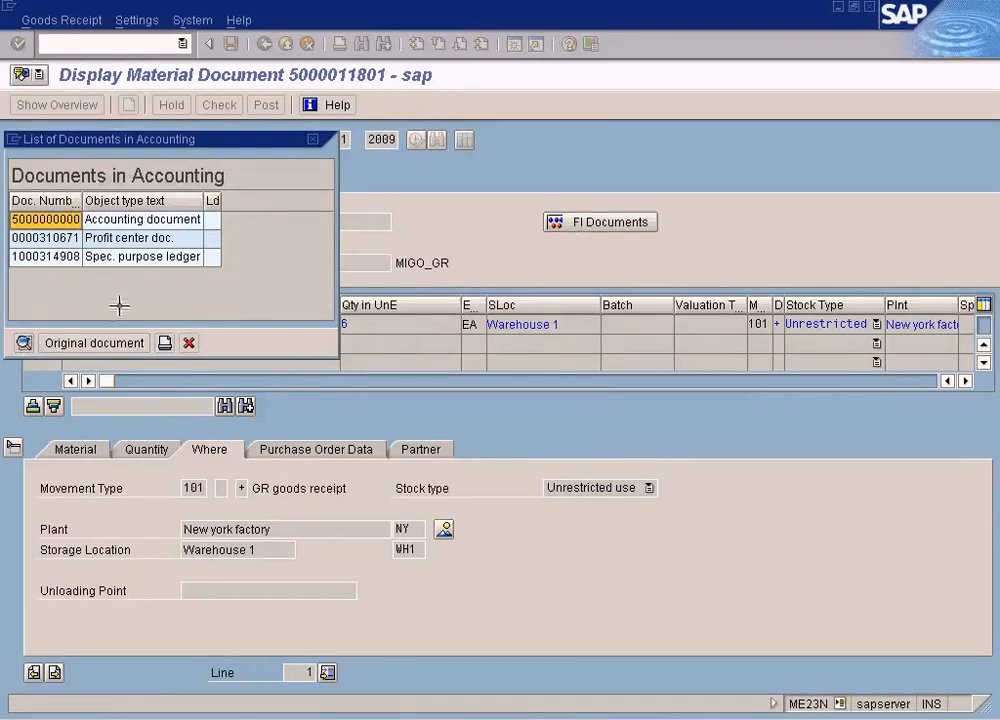
{"action": "left_click", "coordinate": [127, 222]}
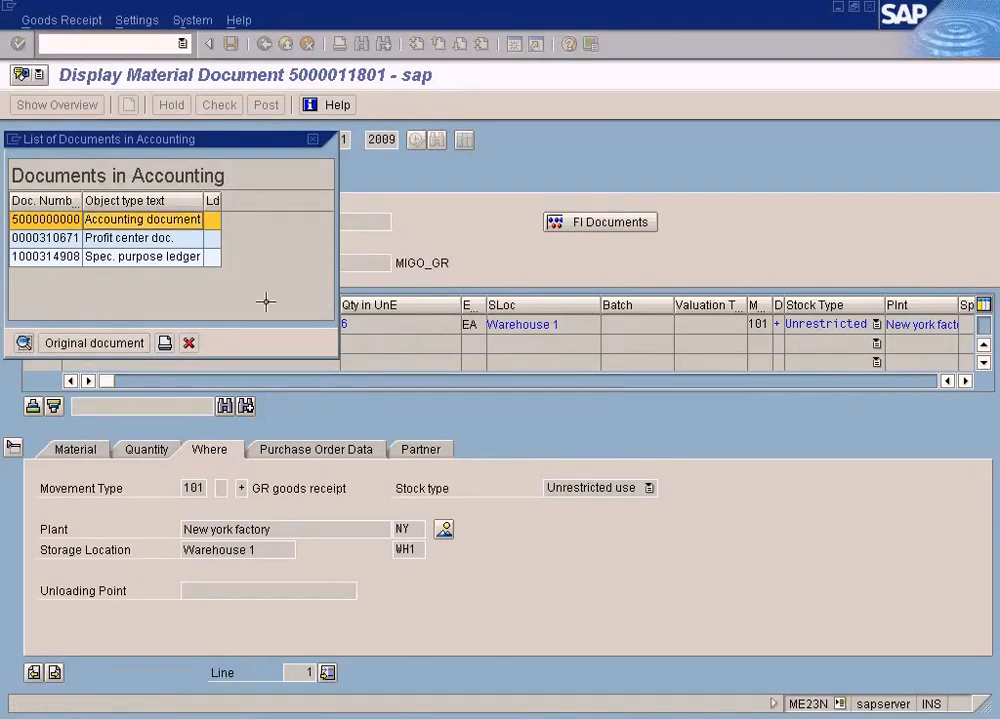
{"action": "key", "text": "Return"}
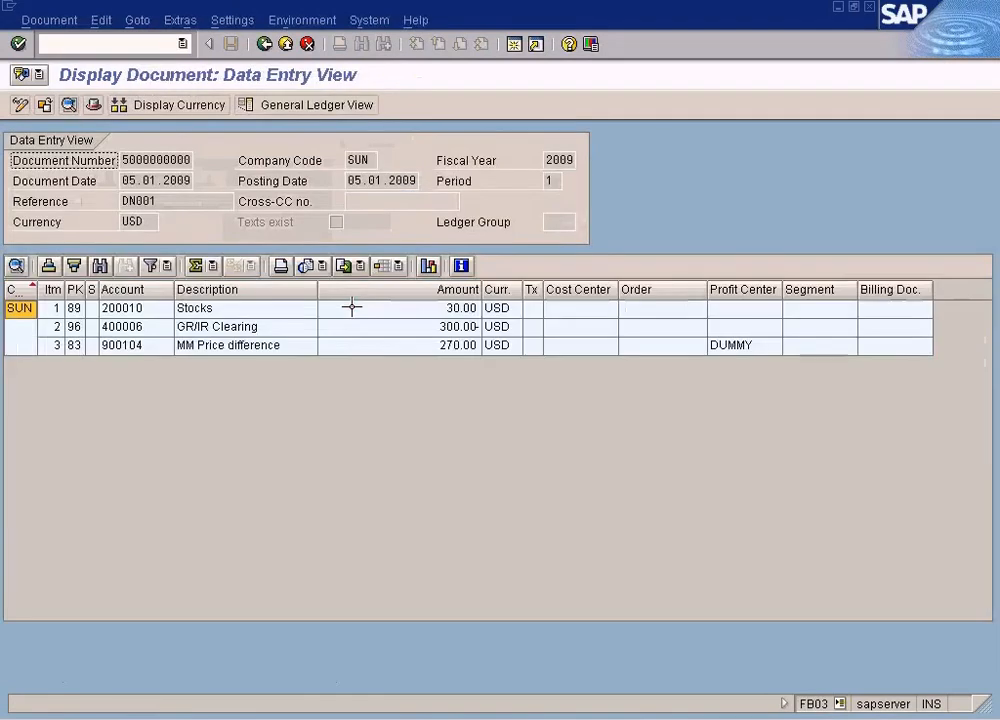
{"action": "left_click", "coordinate": [442, 328]}
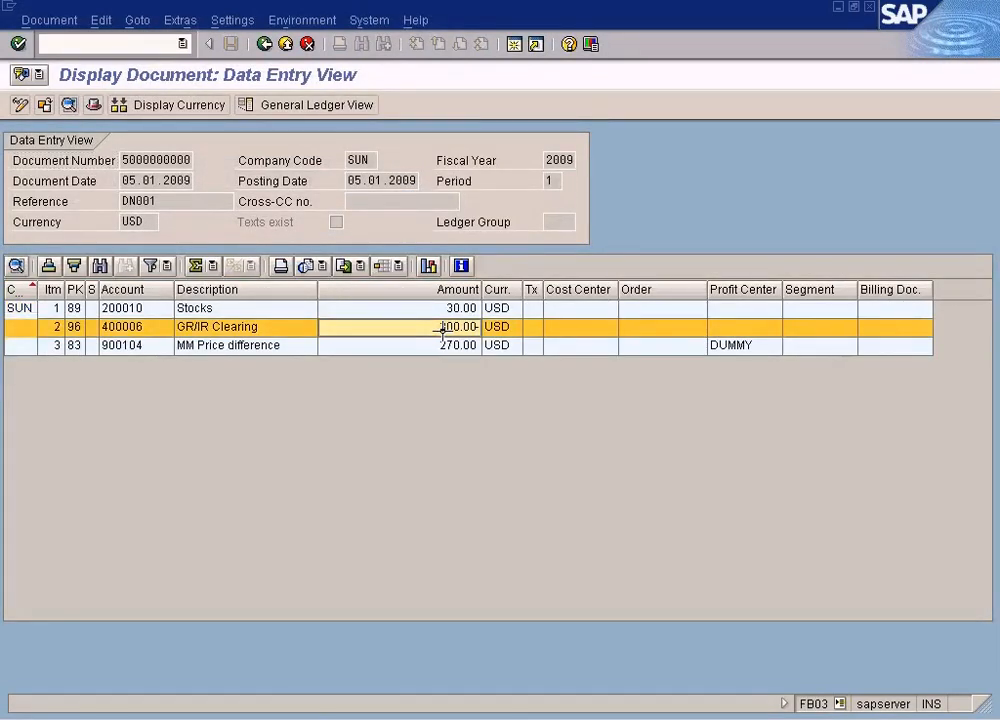
Check the GR/IR posting against the pricing notes image and the purchase order's net price, returning to the goods receipt's accounting document
{"action": "left_click", "coordinate": [530, 719]}
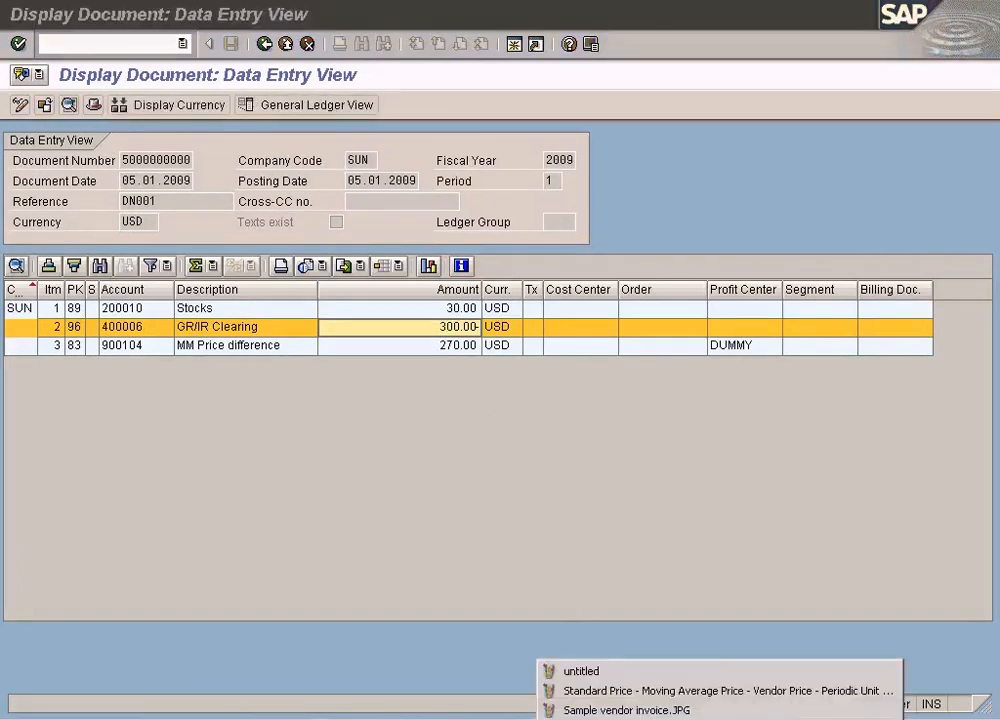
{"action": "left_click", "coordinate": [558, 692]}
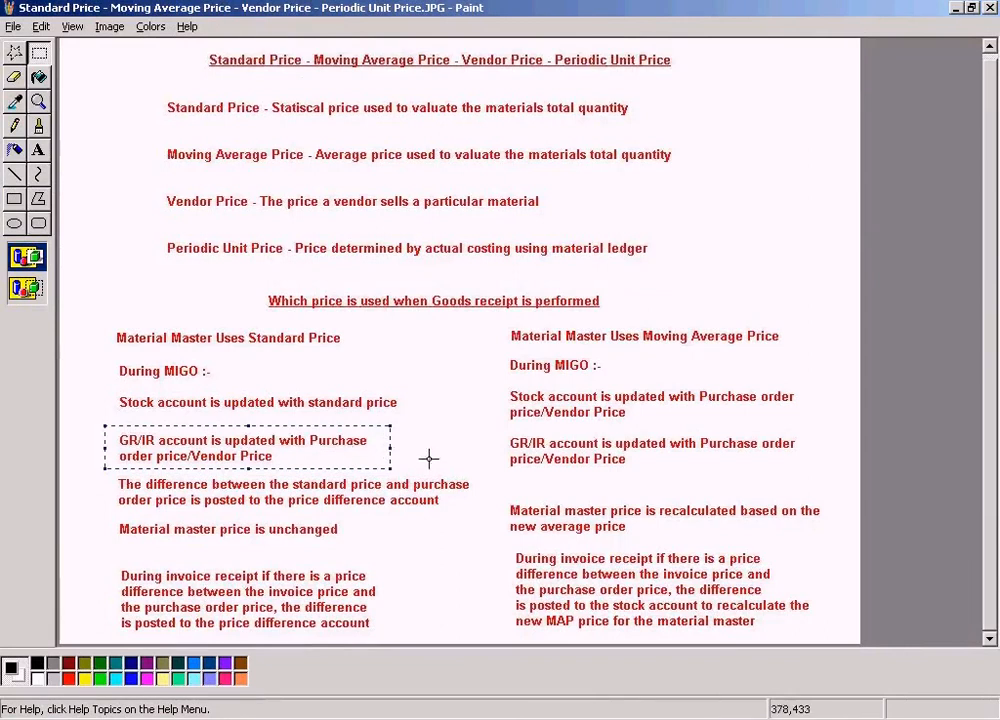
{"action": "left_click", "coordinate": [400, 718]}
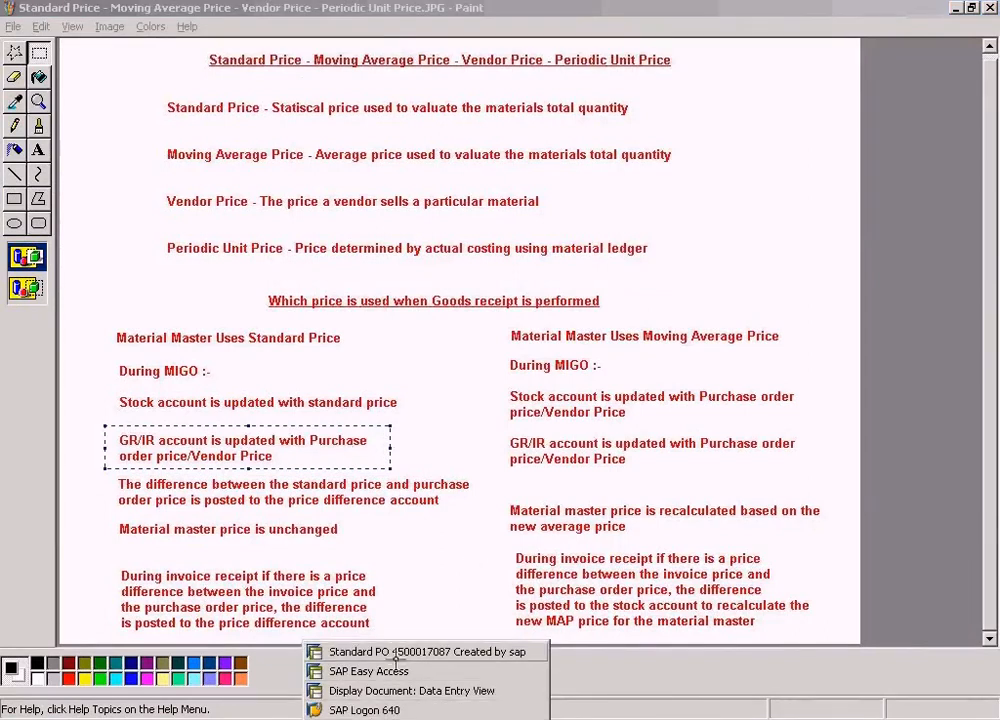
{"action": "left_click", "coordinate": [405, 651]}
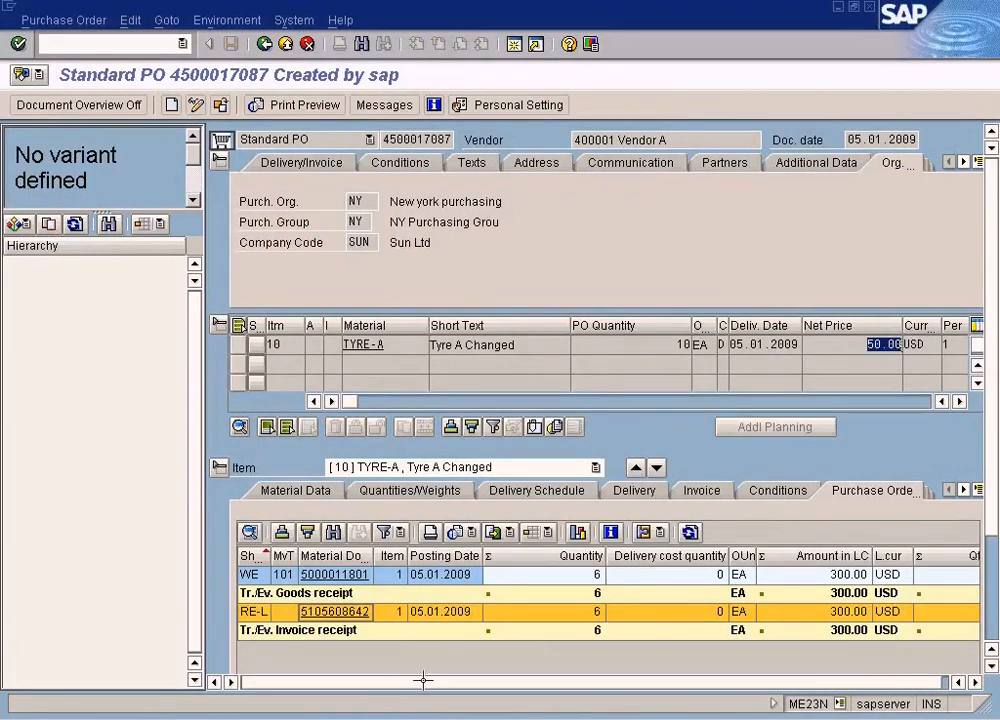
{"action": "left_click", "coordinate": [388, 717]}
{"action": "left_click", "coordinate": [381, 693]}
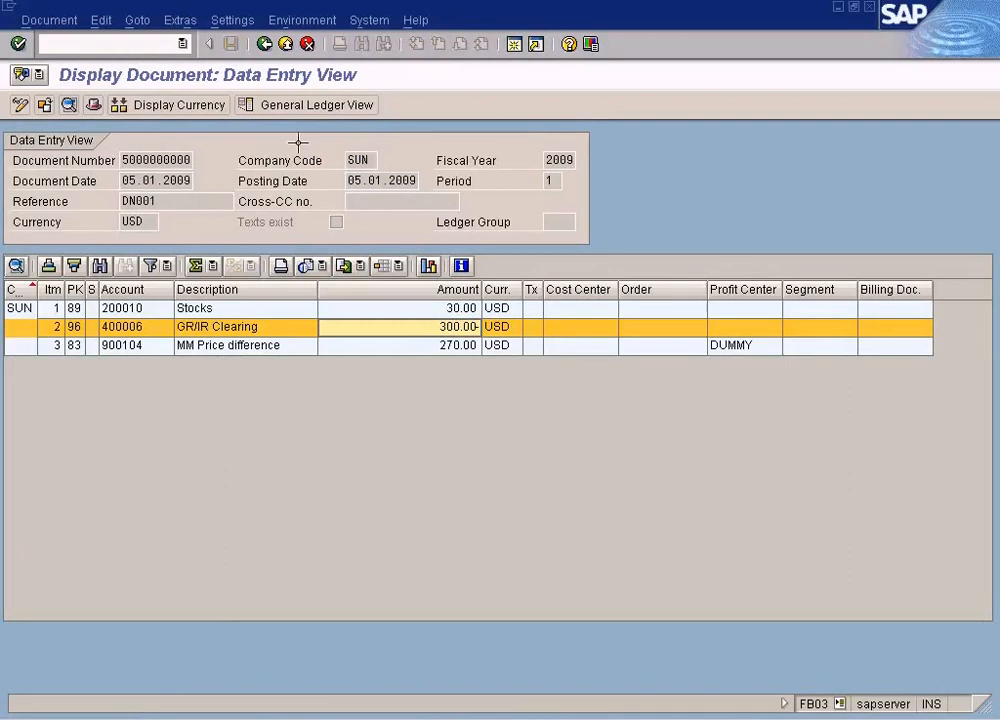
Go back to the purchase order history, open the invoice receipt's accounting document, and highlight its GR/IR Clearing line
{"action": "left_click", "coordinate": [265, 45]}
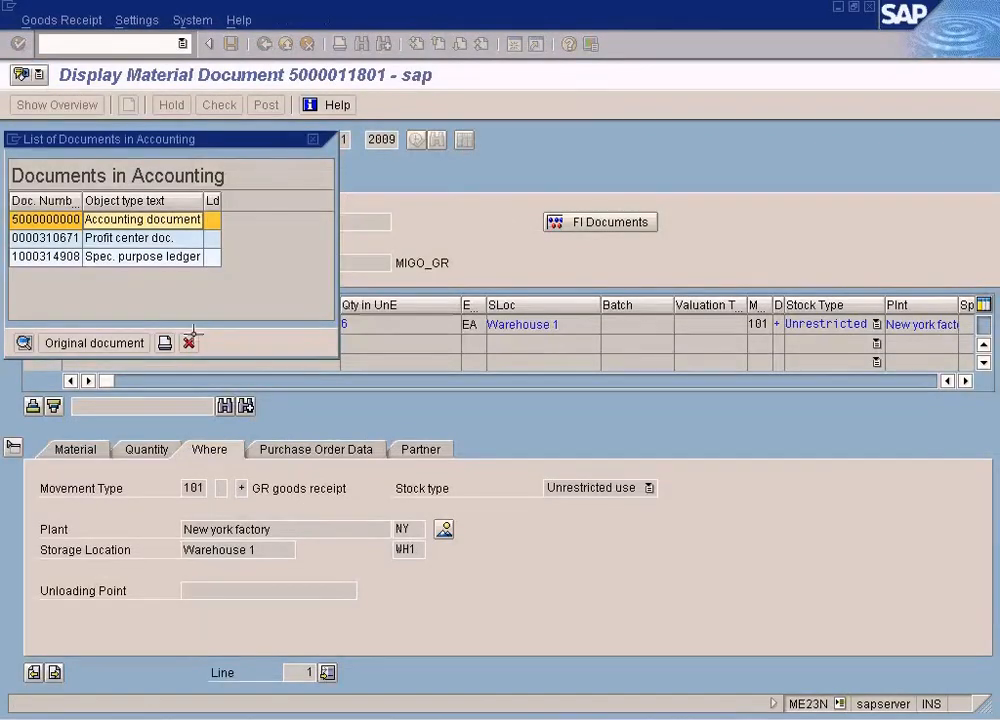
{"action": "left_click", "coordinate": [189, 342]}
{"action": "left_click", "coordinate": [265, 45]}
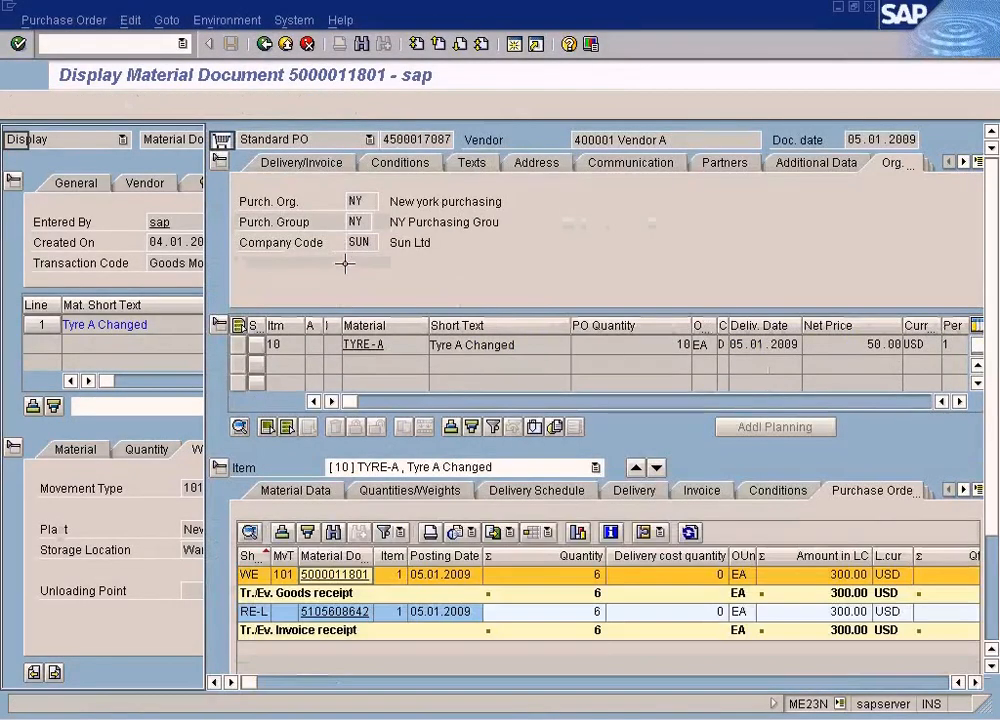
{"action": "left_click", "coordinate": [340, 612]}
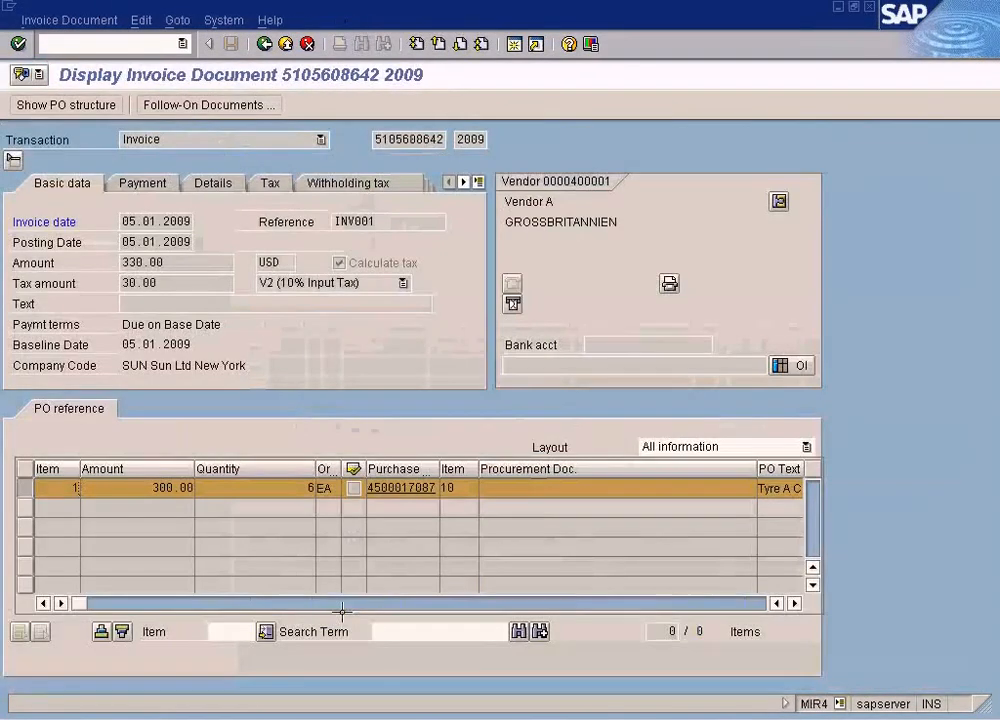
{"action": "left_click", "coordinate": [242, 104]}
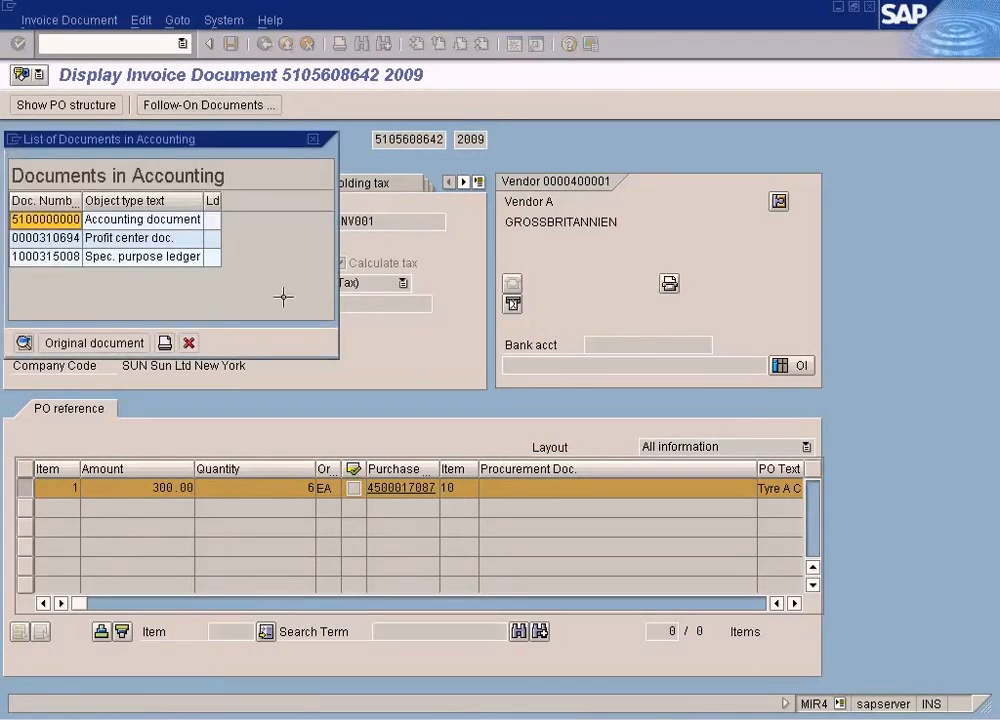
{"action": "left_click", "coordinate": [134, 219]}
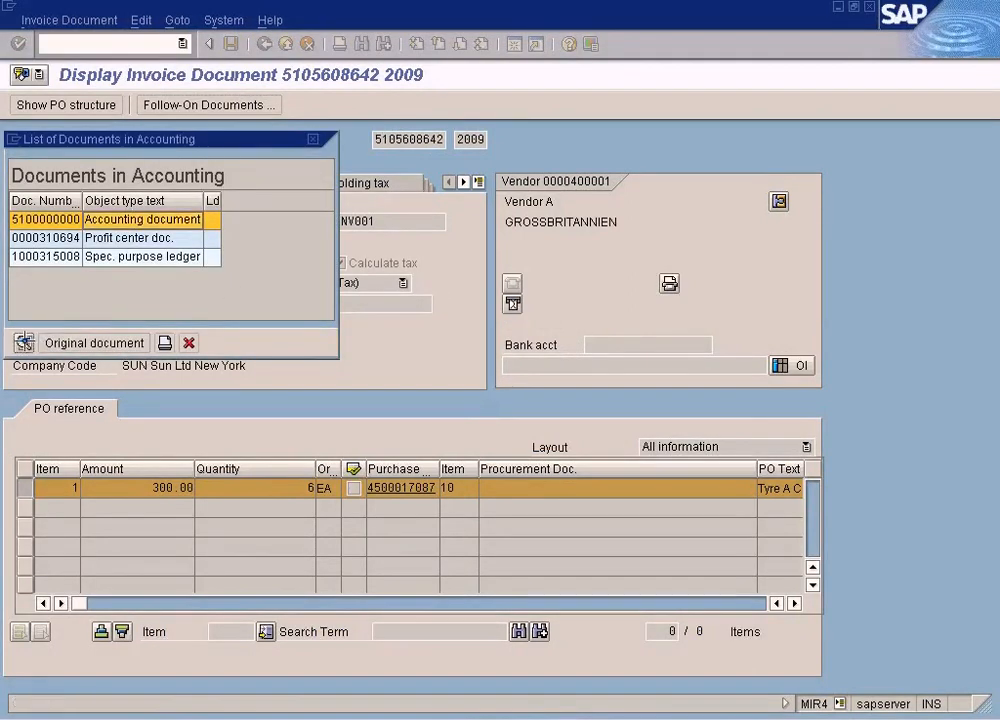
{"action": "left_click", "coordinate": [24, 342]}
{"action": "left_click", "coordinate": [458, 328]}
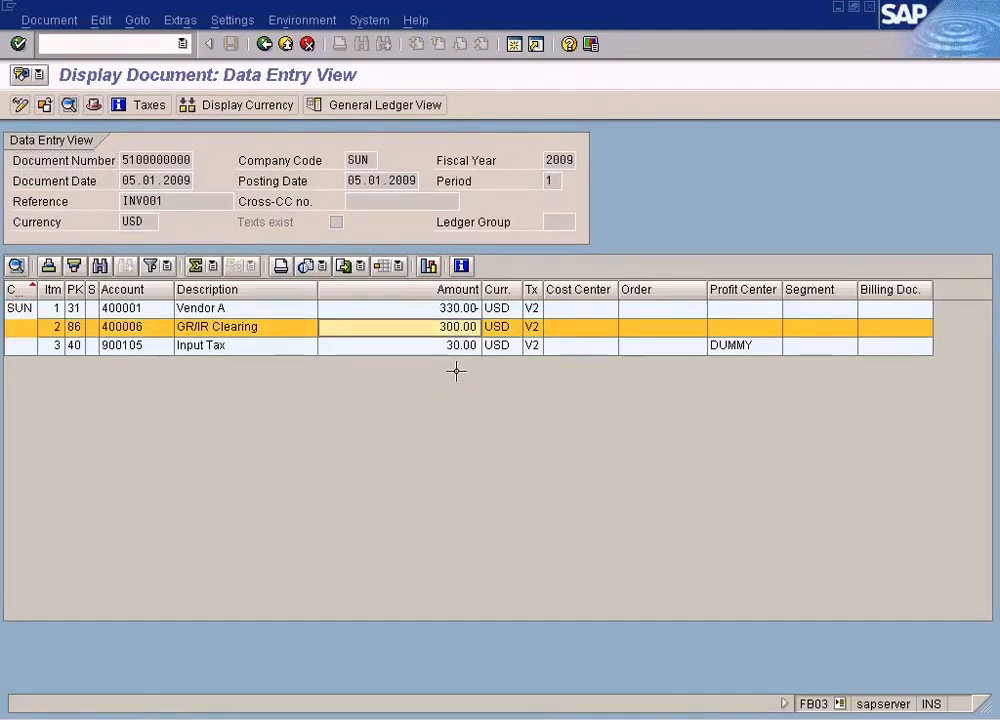
View the purchase order, switch to the sample vendor invoice in Paint, and frame the $50 price with a selection
{"action": "key", "text": "alt+Tab"}
{"action": "key", "text": "alt+Tab"}
{"action": "key", "text": "Tab"}
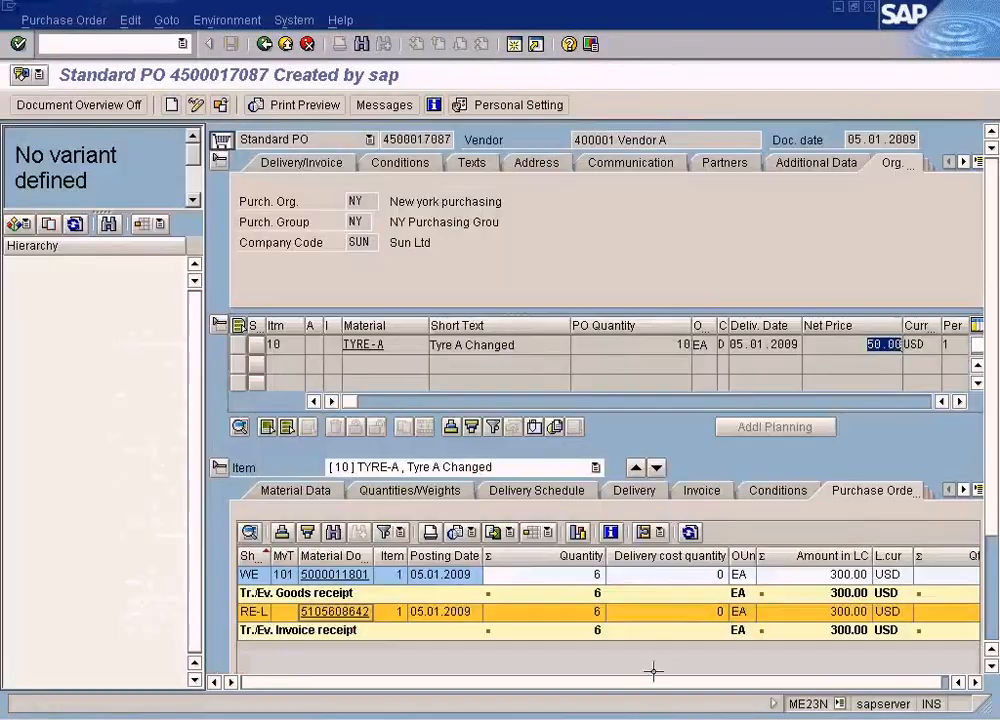
{"action": "left_click", "coordinate": [600, 715]}
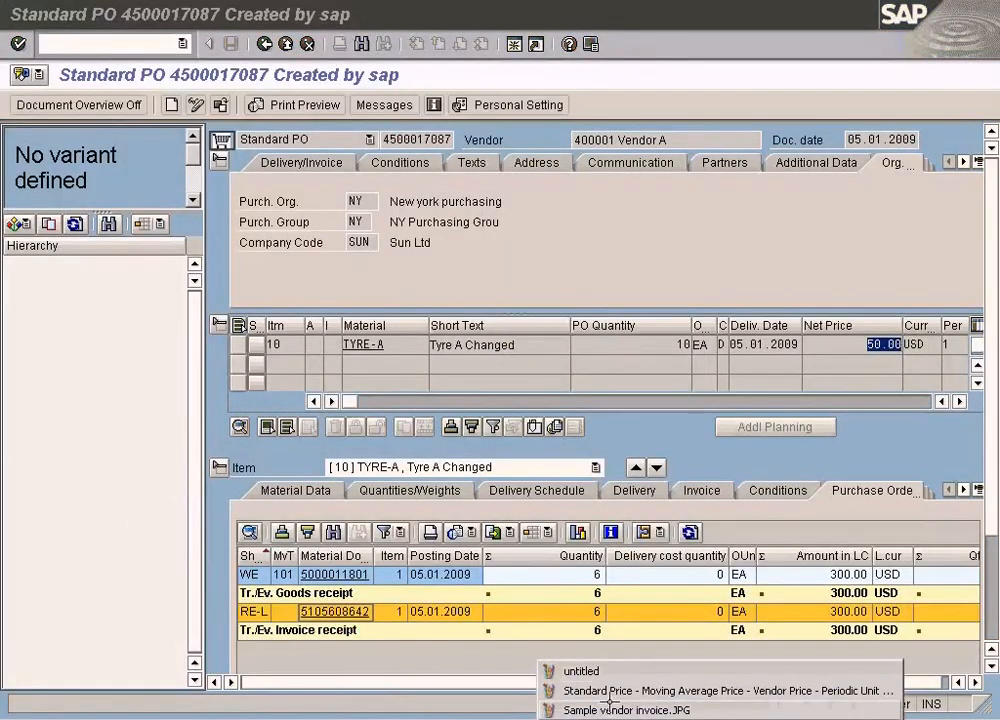
{"action": "left_click", "coordinate": [612, 691]}
{"action": "left_click", "coordinate": [605, 710]}
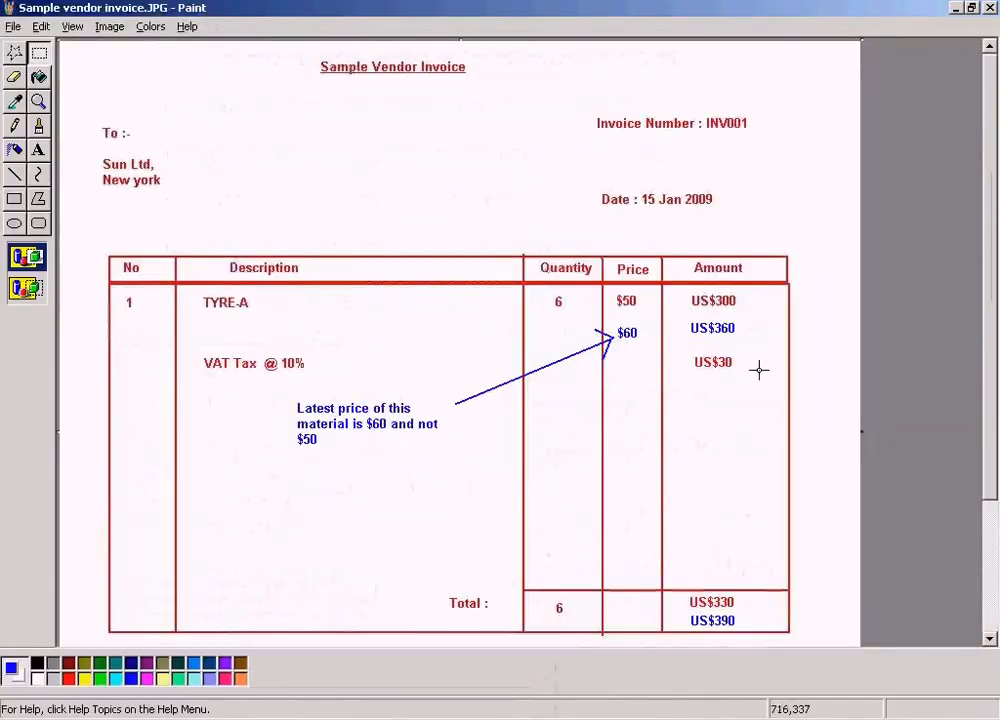
{"action": "left_click_drag", "start_coordinate": [651, 310], "coordinate": [654, 313]}
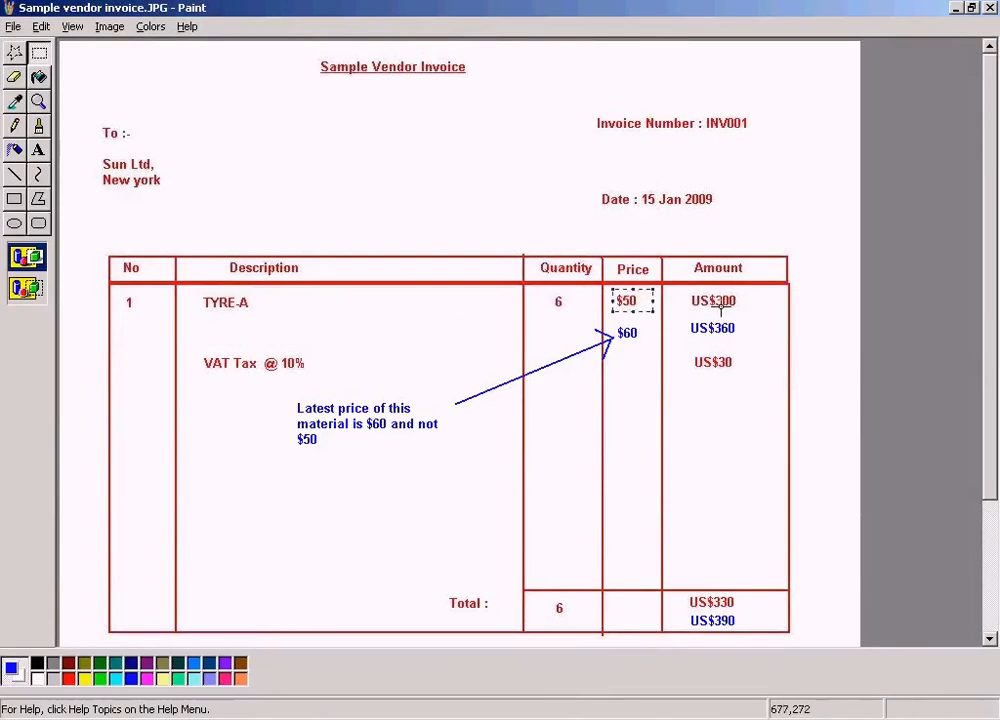
Return to the invoice's accounting document in SAP and highlight the Vendor A line
{"action": "key", "text": "alt+Tab"}
{"action": "key", "text": "alt+Tab"}
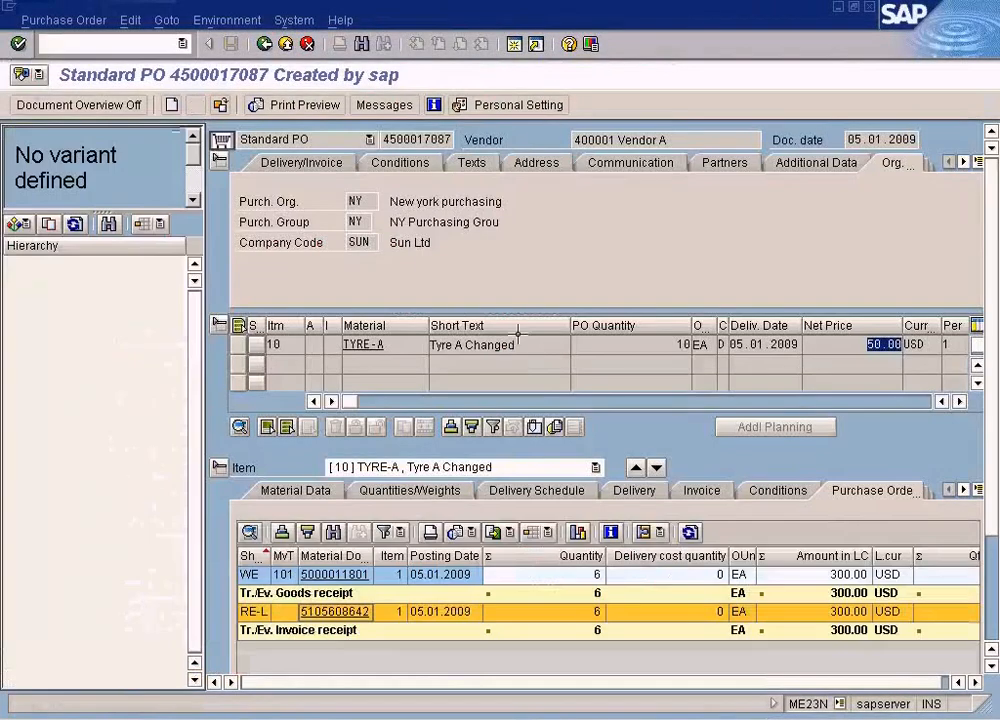
{"action": "left_click", "coordinate": [340, 712]}
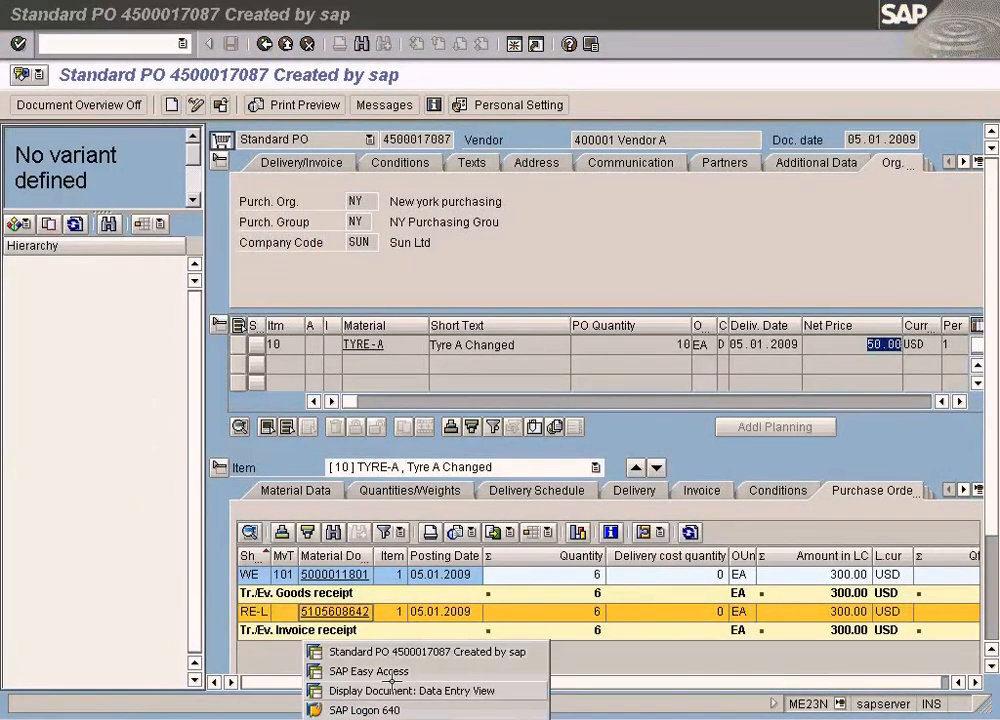
{"action": "left_click", "coordinate": [340, 685]}
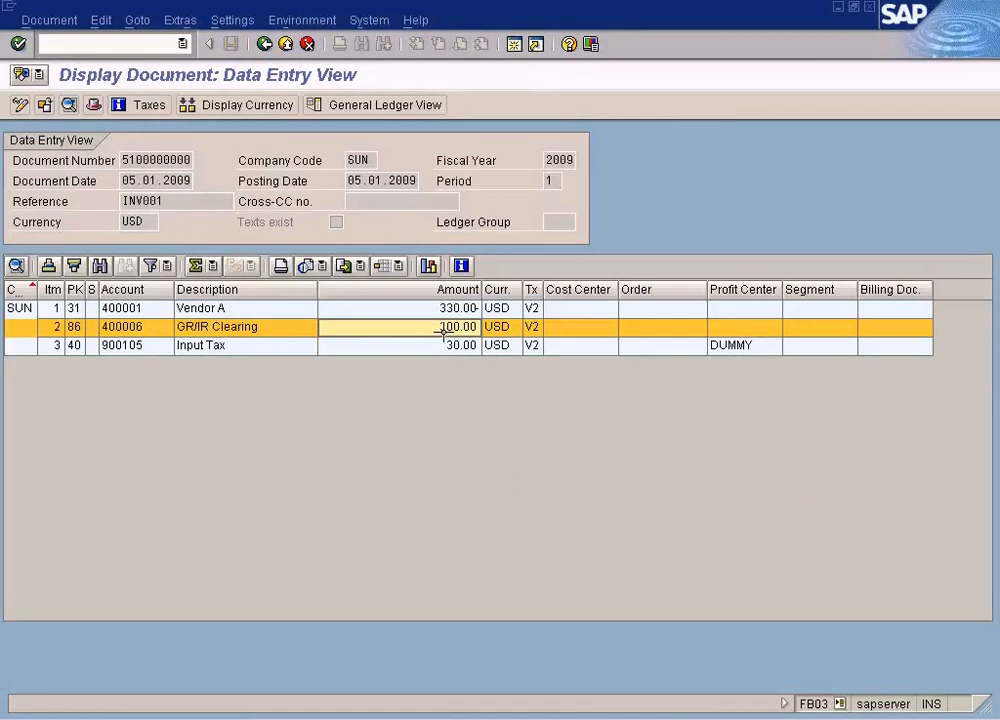
{"action": "left_click", "coordinate": [443, 309]}
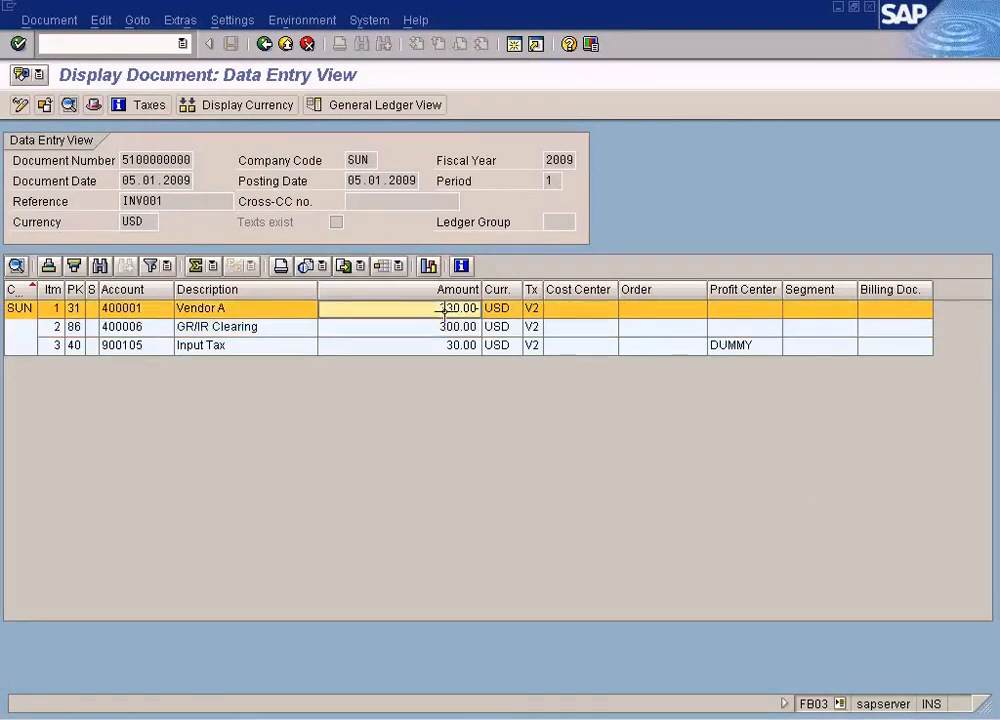
Frame the blue US$360 amount on the sample vendor invoice in Paint, and return to the SAP Easy Access session
{"action": "left_click", "coordinate": [588, 719]}
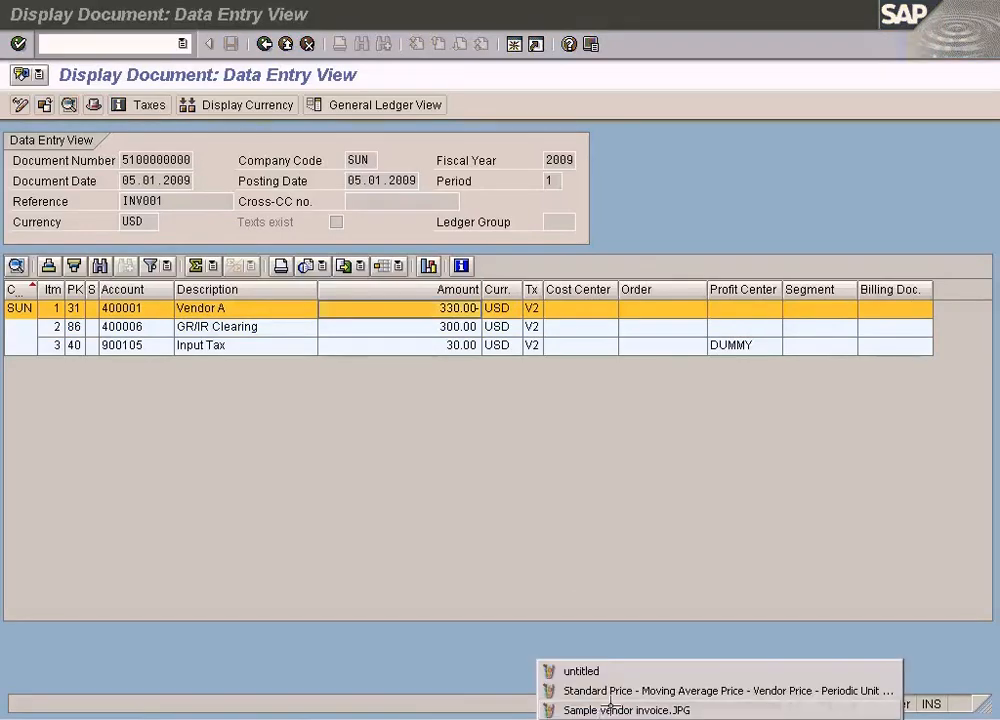
{"action": "left_click", "coordinate": [616, 711]}
{"action": "left_click", "coordinate": [826, 350]}
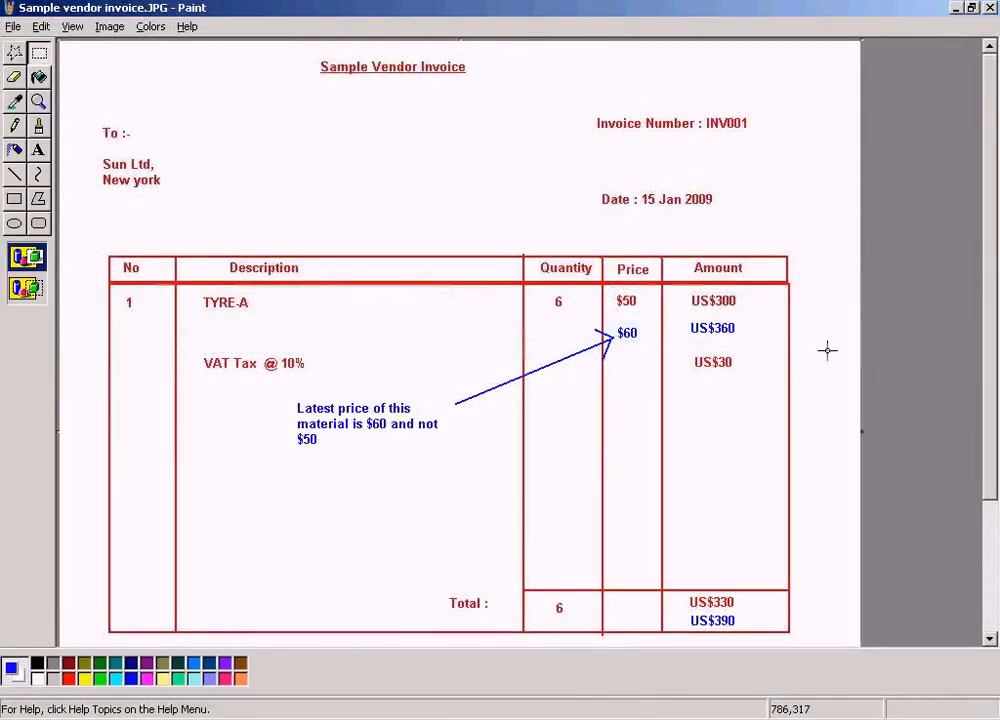
{"action": "left_click_drag", "start_coordinate": [682, 321], "coordinate": [759, 347]}
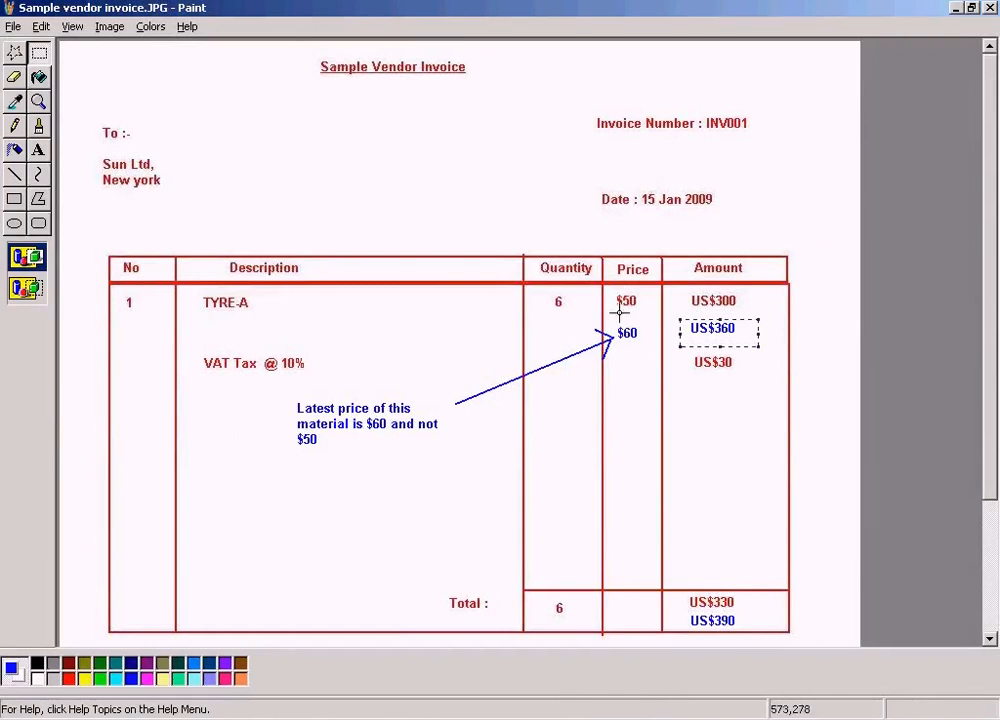
{"action": "left_click", "coordinate": [376, 719]}
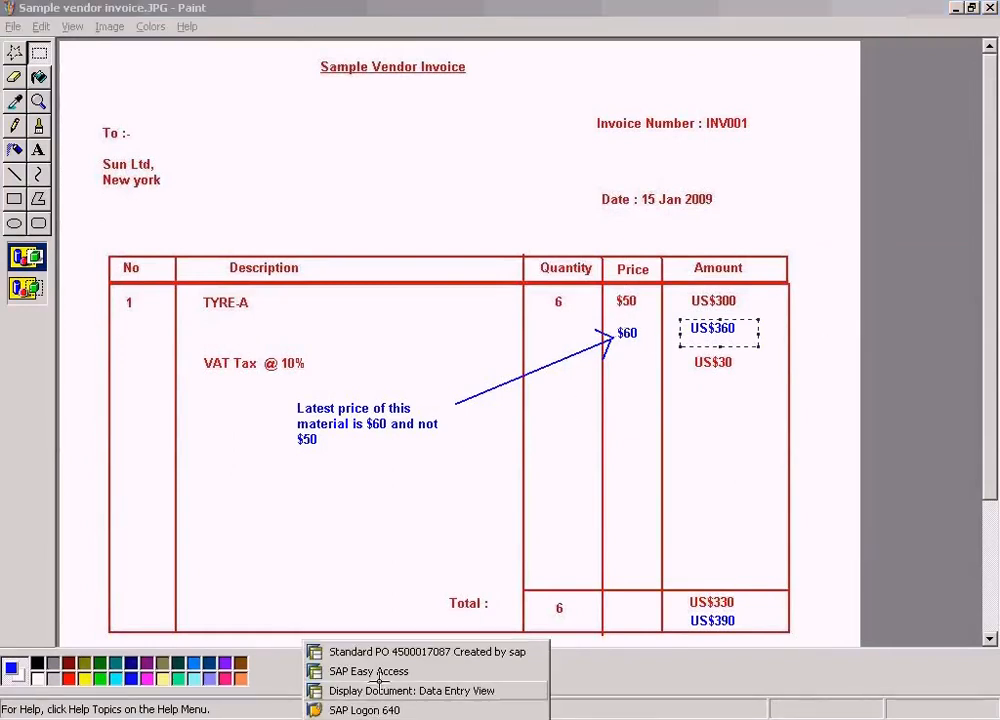
{"action": "left_click", "coordinate": [378, 675]}
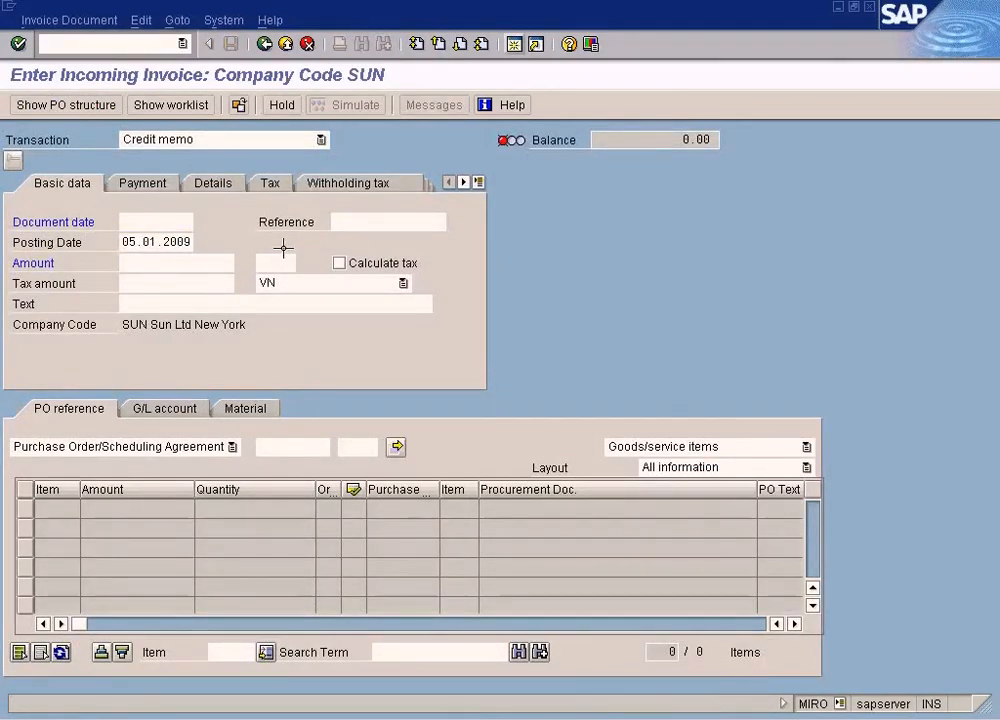
{"action": "key", "text": "F4"}
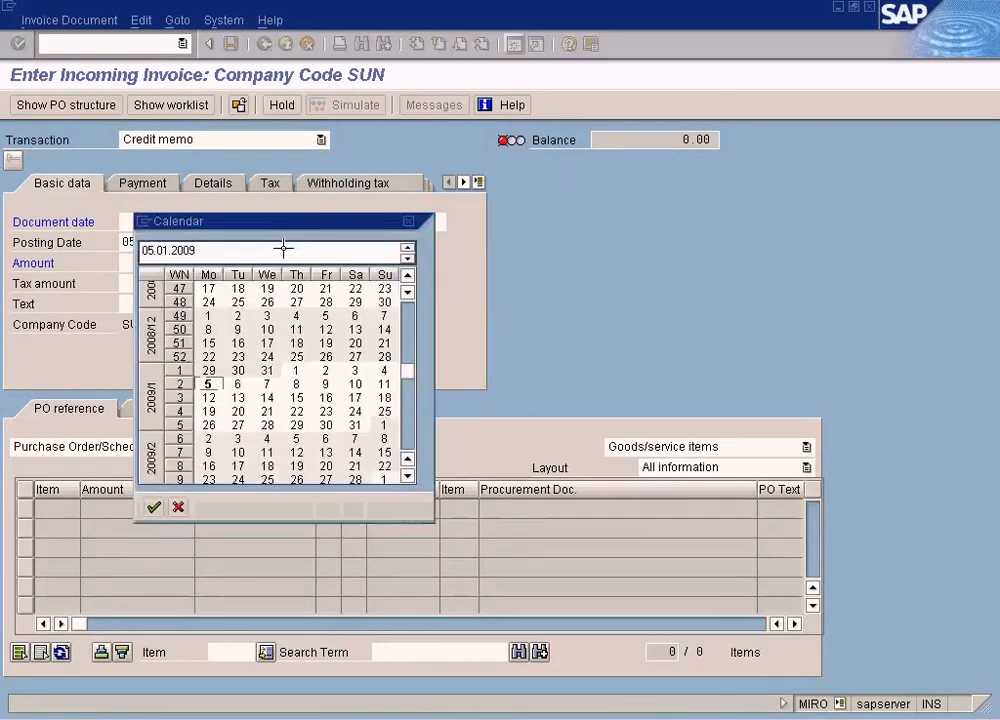
{"action": "key", "text": "Return"}
{"action": "left_click", "coordinate": [362, 222]}
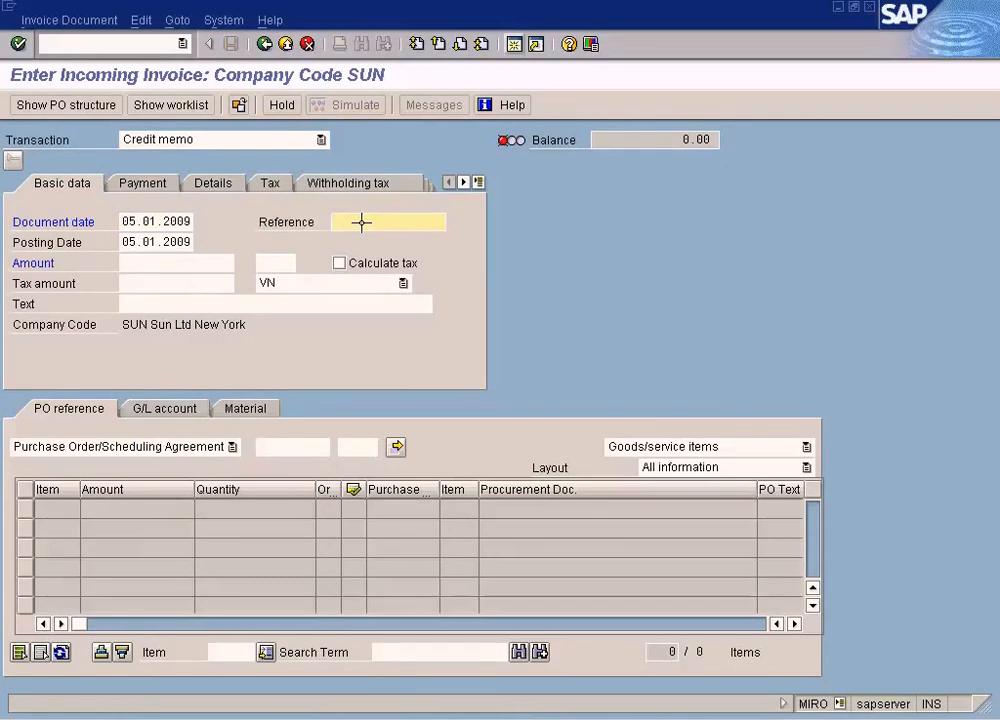
{"action": "left_click", "coordinate": [294, 450]}
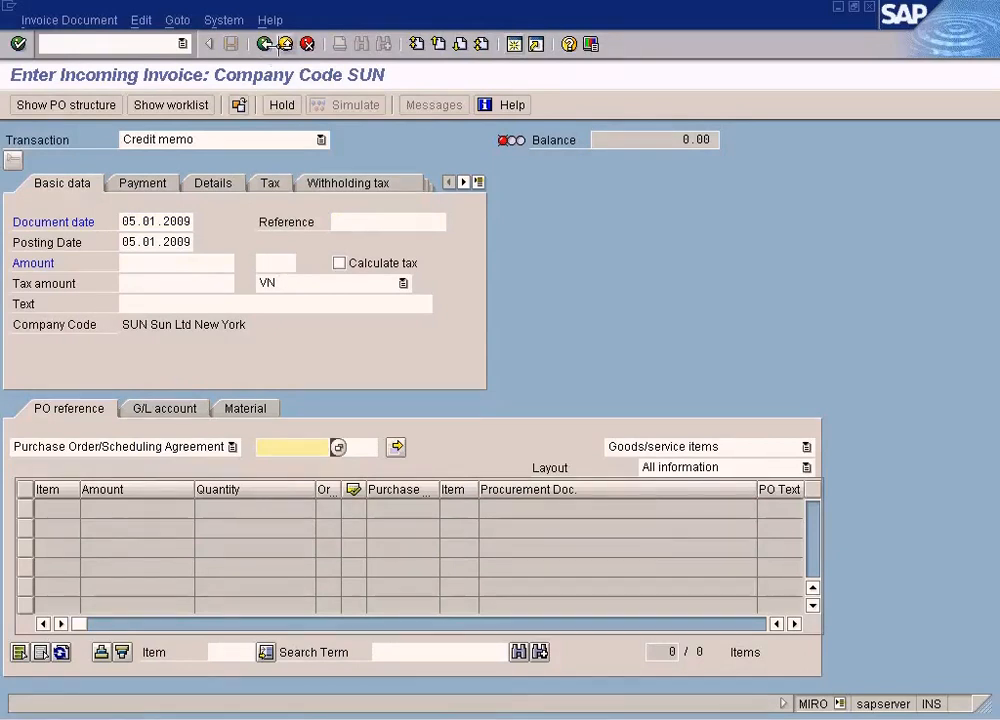
{"action": "left_click", "coordinate": [285, 43]}
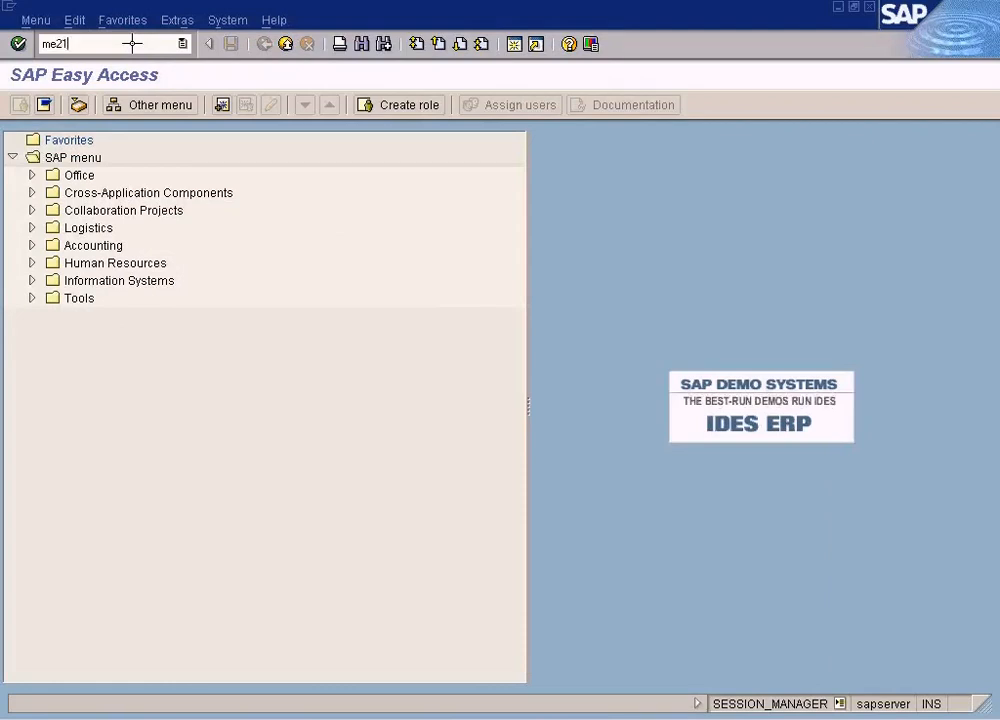
Create a purchase order with ME21N by copying company code SUN's existing order for 10 EA of TYRE-A, and save it
{"action": "key", "text": "Return"}
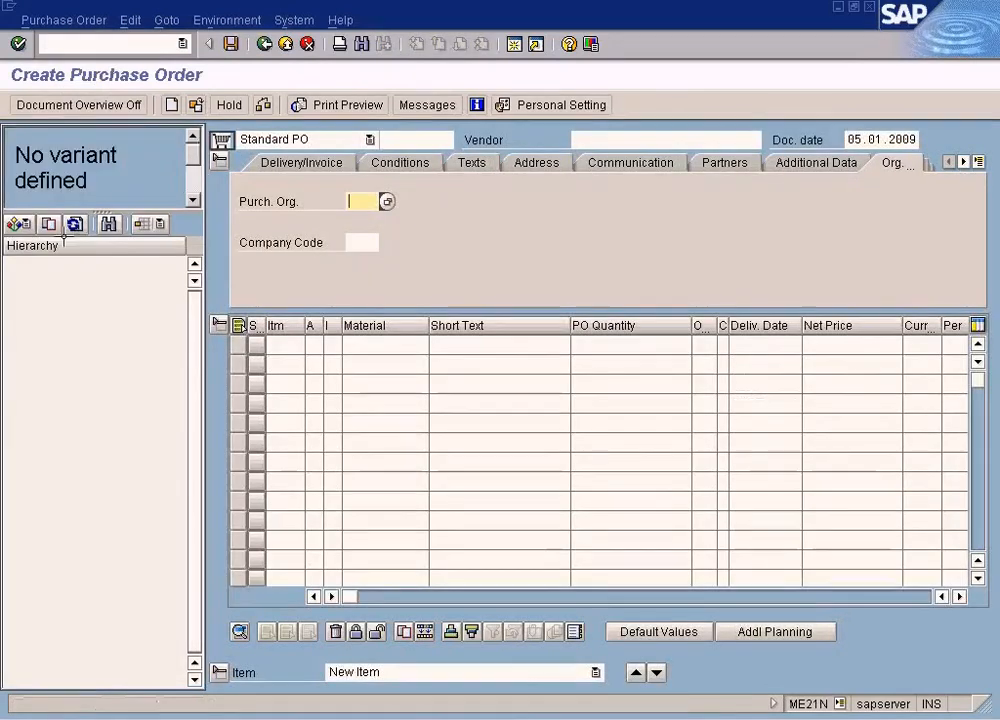
{"action": "left_click", "coordinate": [28, 222]}
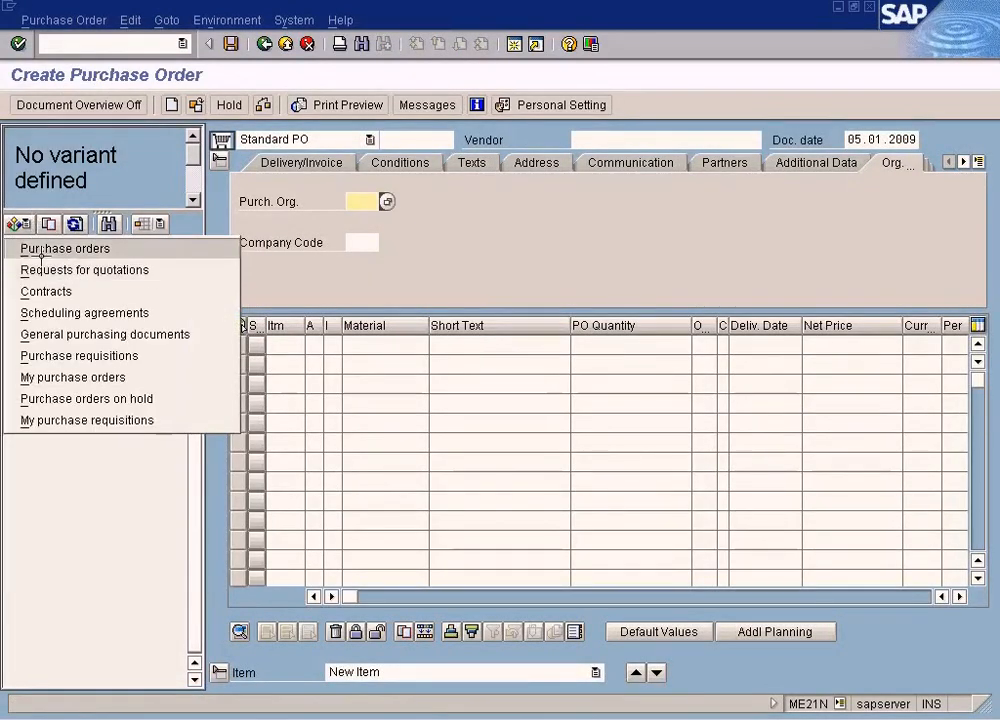
{"action": "left_click", "coordinate": [100, 251]}
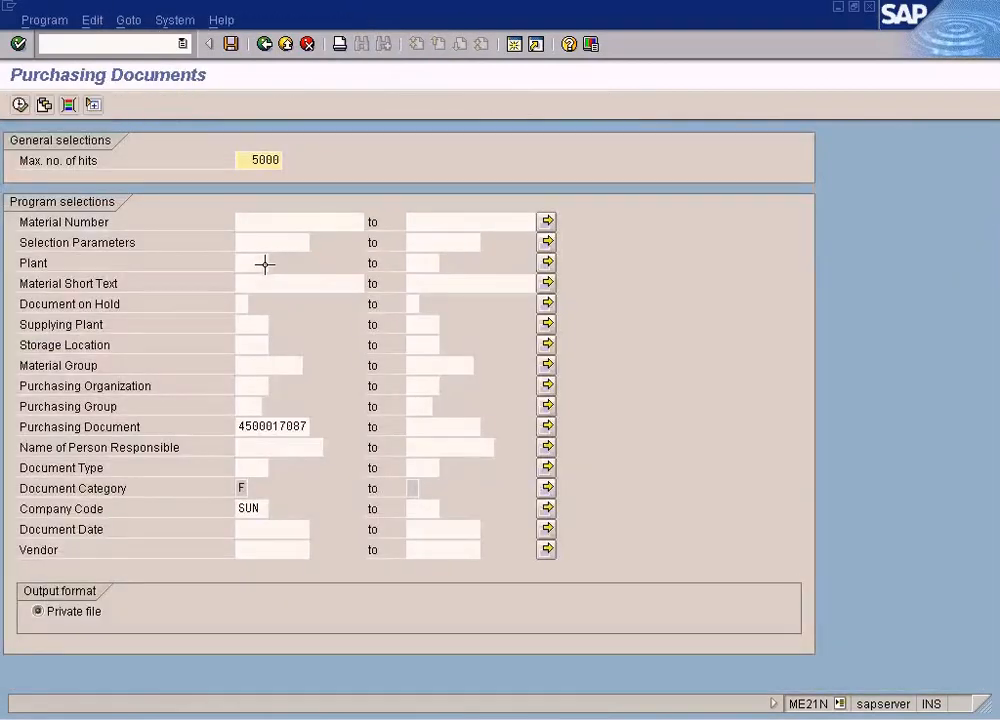
{"action": "left_click", "coordinate": [20, 105]}
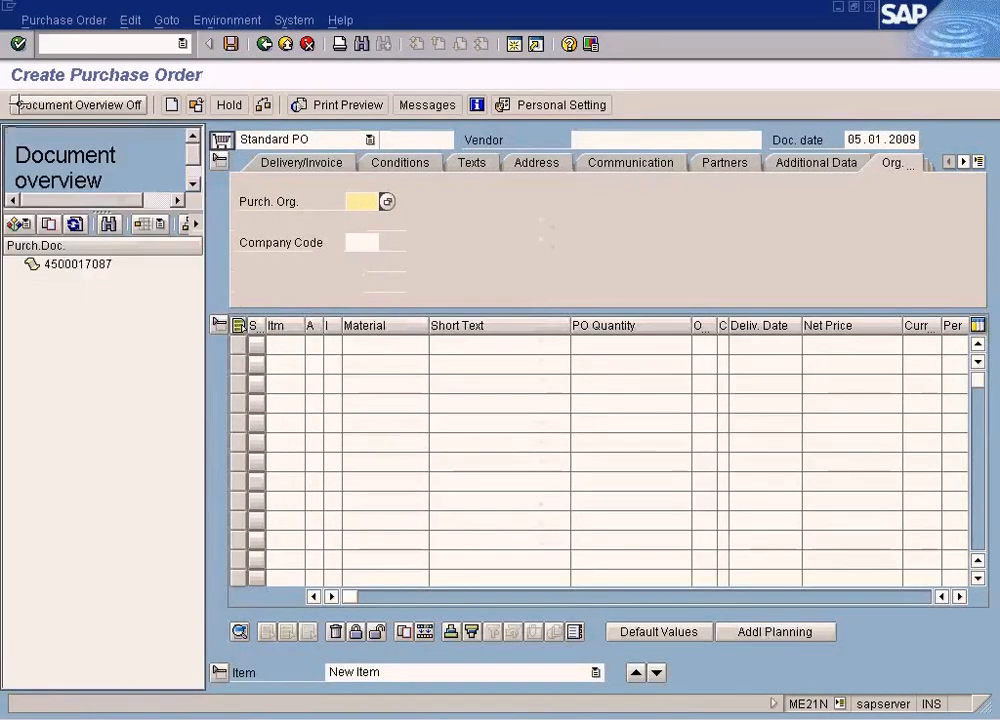
{"action": "left_click", "coordinate": [52, 264]}
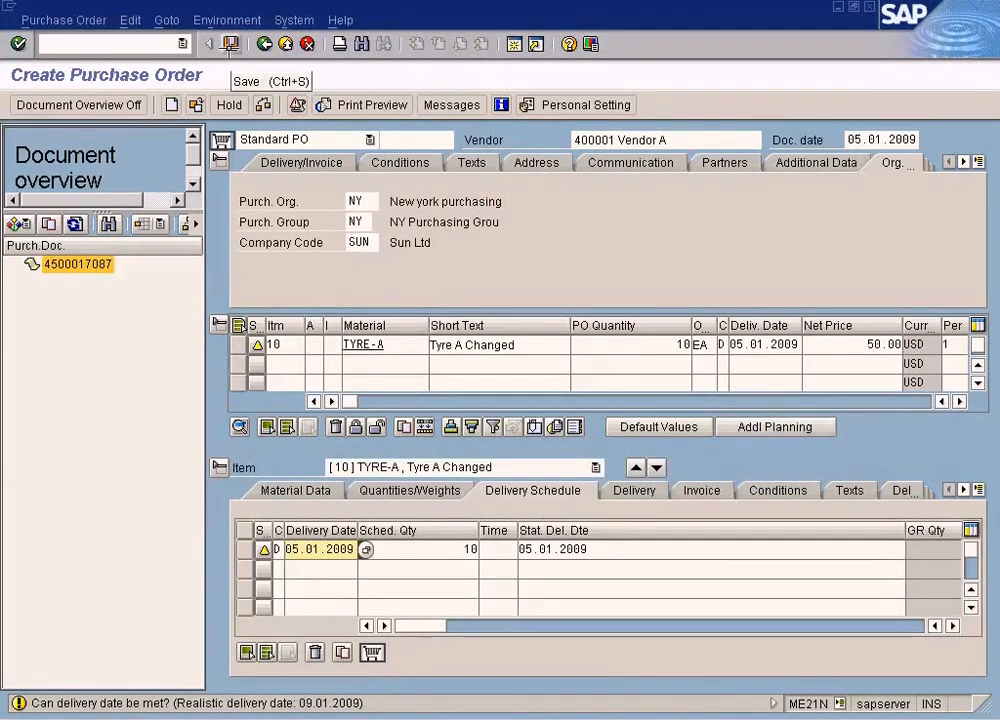
{"action": "left_click", "coordinate": [231, 44]}
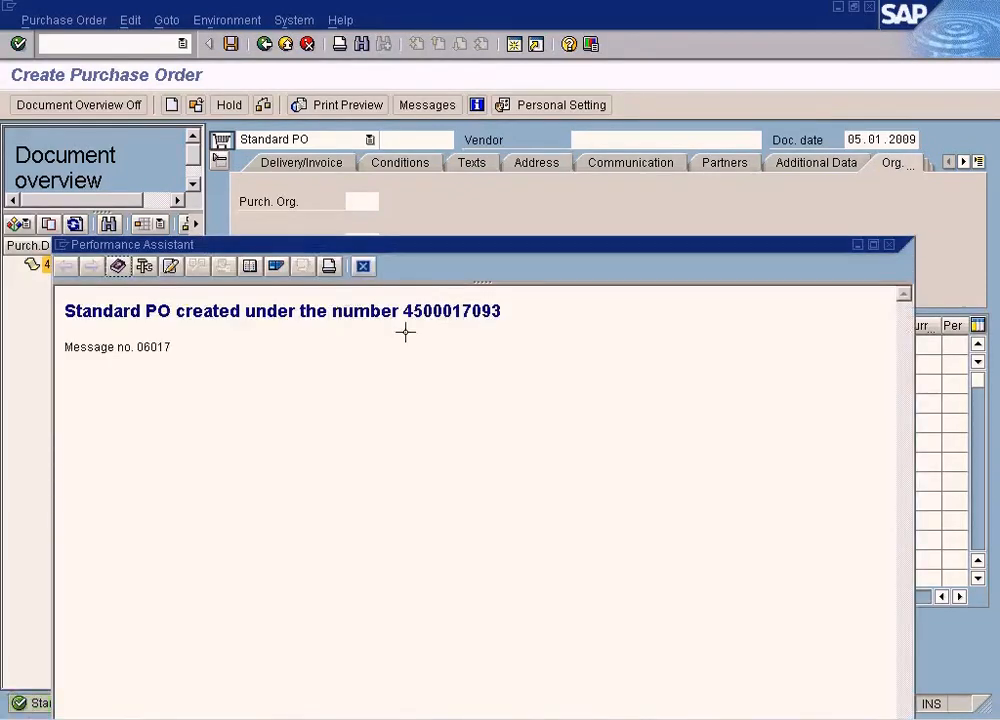
Copy the new purchase order's number from the creation message and load that order into a MIGO goods receipt
{"action": "double_click", "coordinate": [445, 313]}
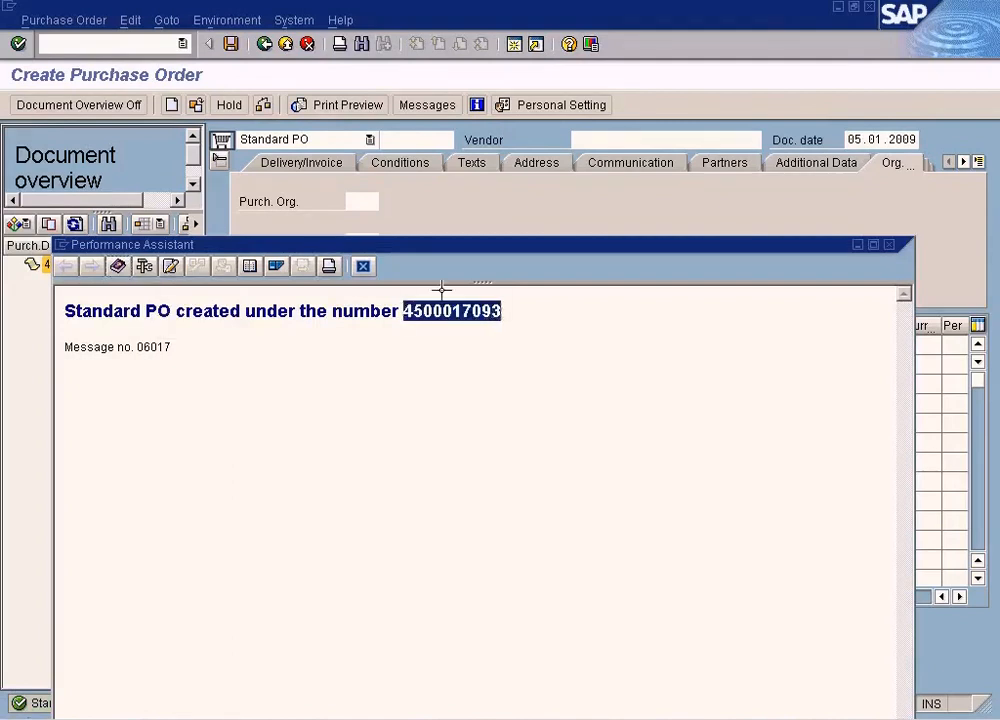
{"action": "left_click", "coordinate": [363, 265]}
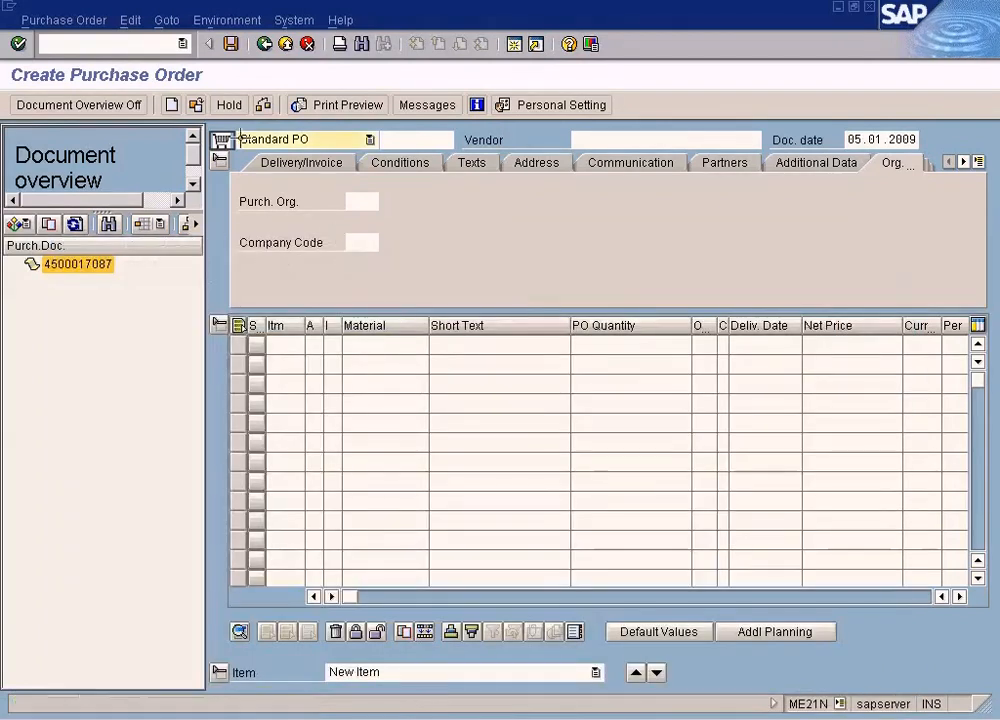
{"action": "left_click", "coordinate": [134, 46]}
{"action": "type", "text": "/nmigo"}
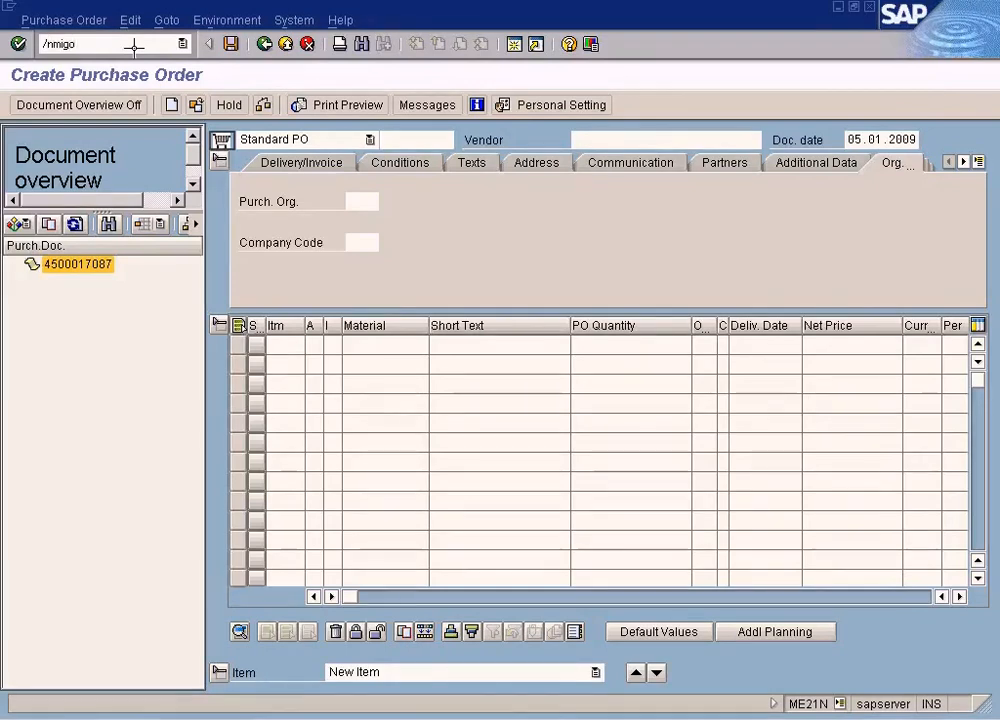
{"action": "key", "text": "Return"}
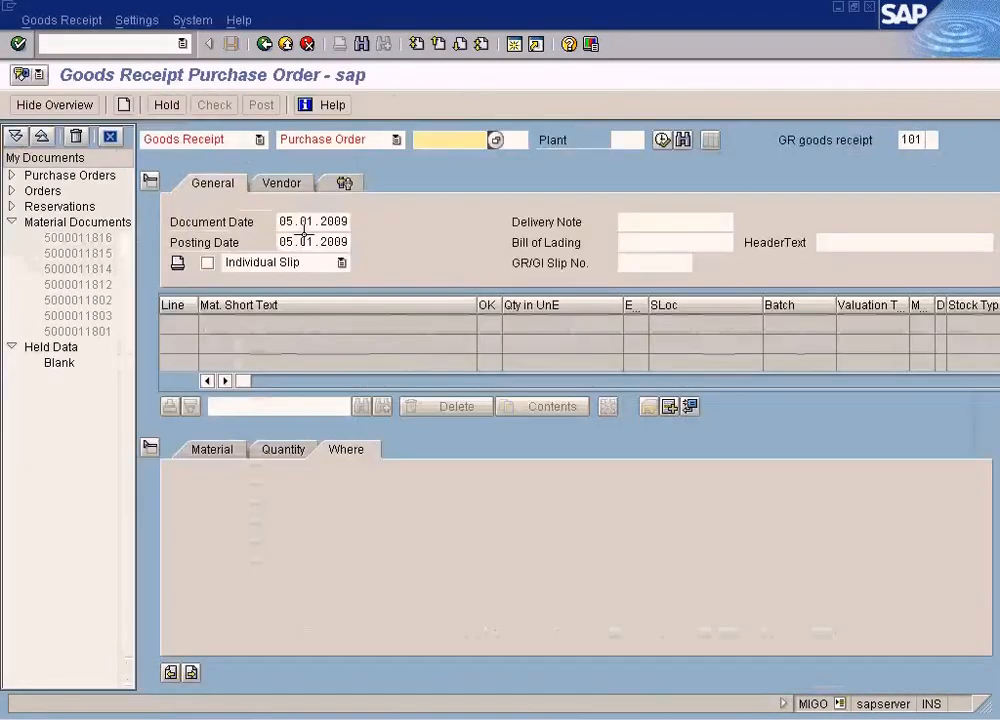
{"action": "type", "text": "4500017093"}
{"action": "key", "text": "Return"}
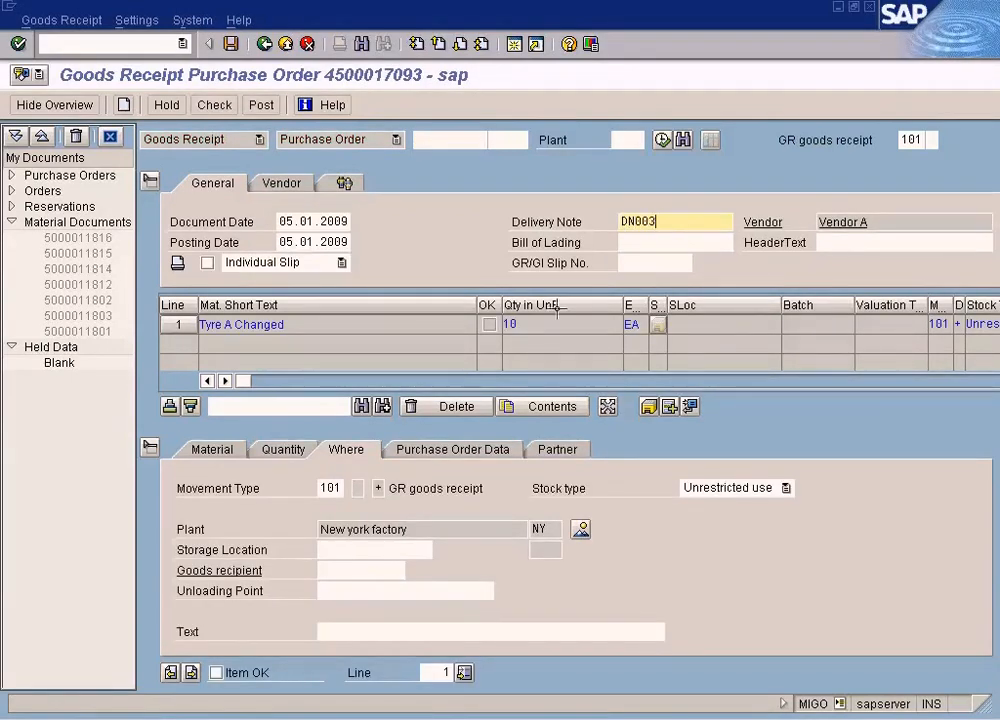
Post the goods receipt with delivery note DN003, the item marked OK and storage location WH1
{"action": "left_click", "coordinate": [215, 672]}
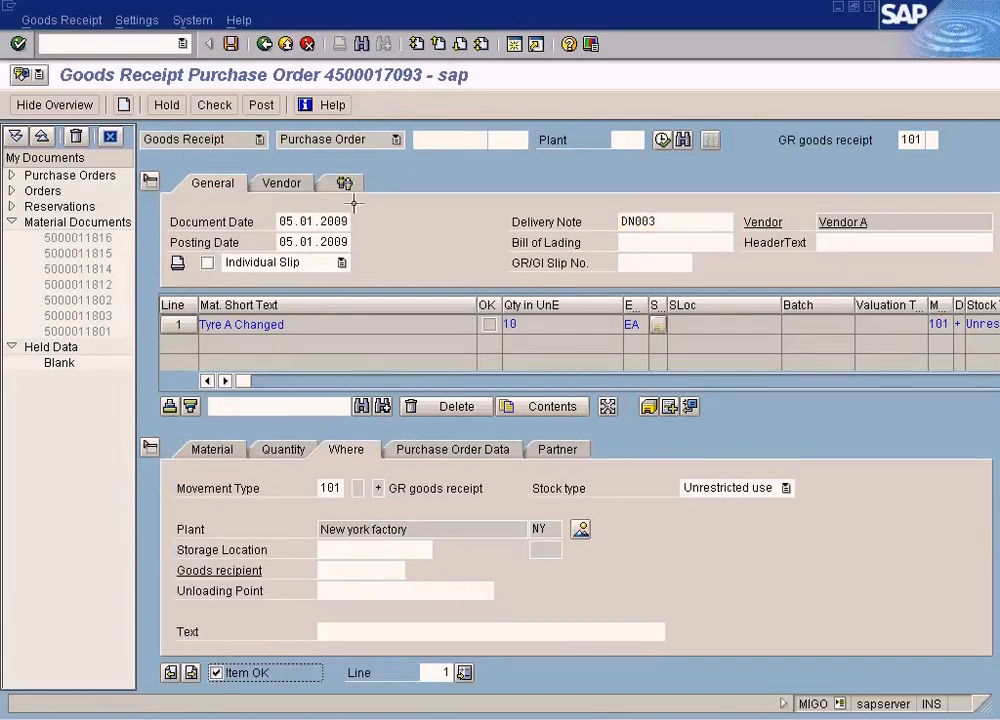
{"action": "left_click", "coordinate": [370, 551]}
{"action": "type", "text": "WH1"}
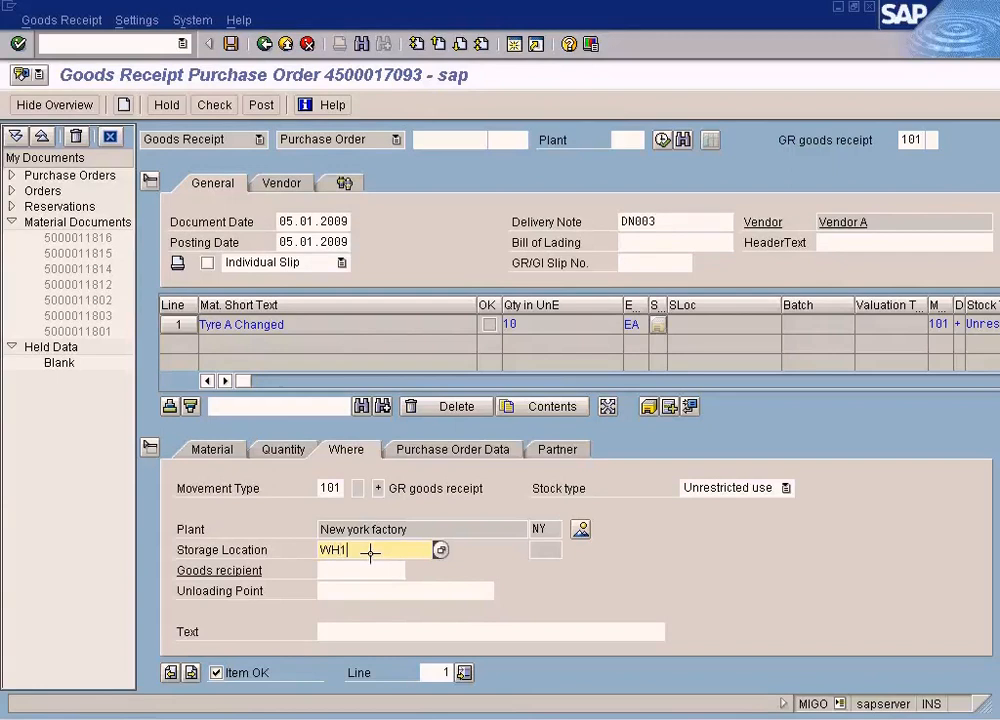
{"action": "left_click", "coordinate": [261, 105]}
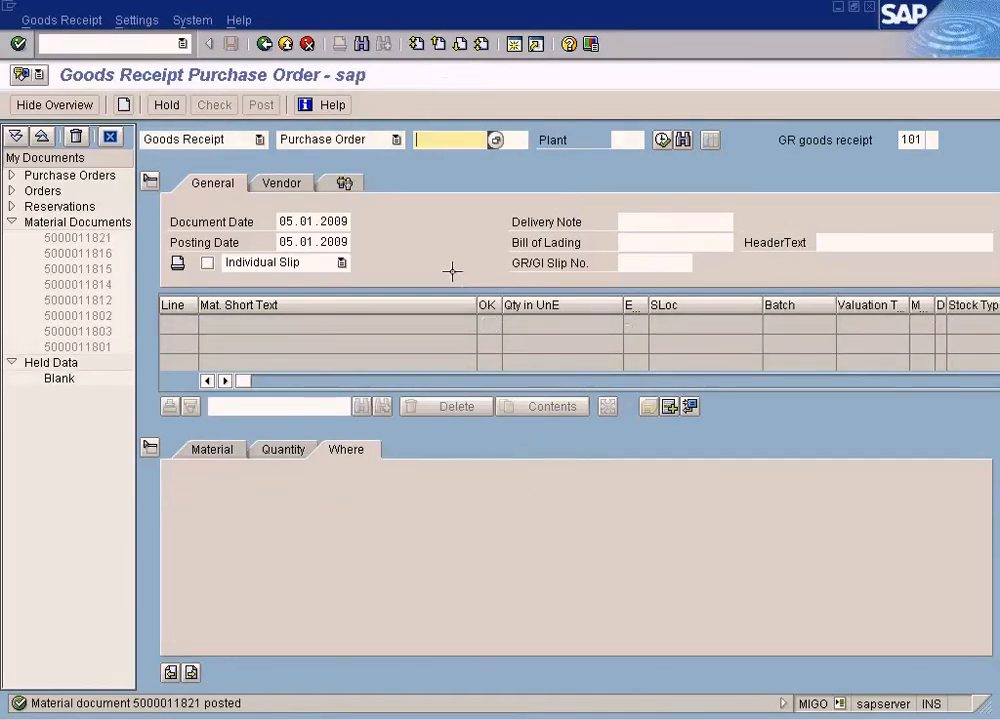
Start an incoming invoice entry with MIRO and set the document date to 05.01.2009
{"action": "left_click", "coordinate": [149, 45]}
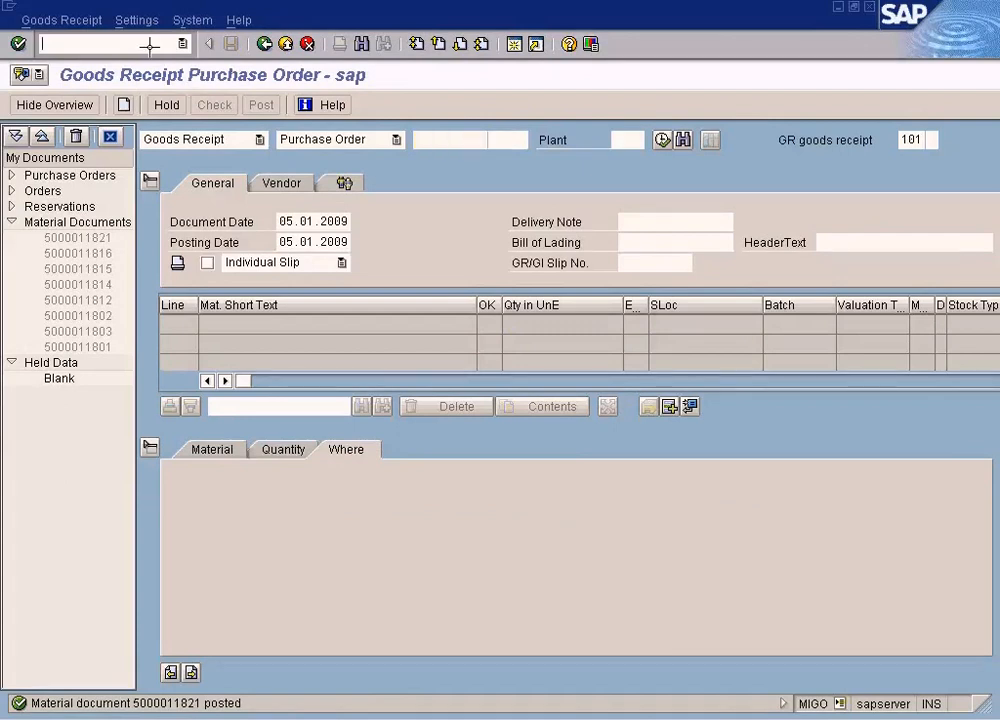
{"action": "key", "text": "Return"}
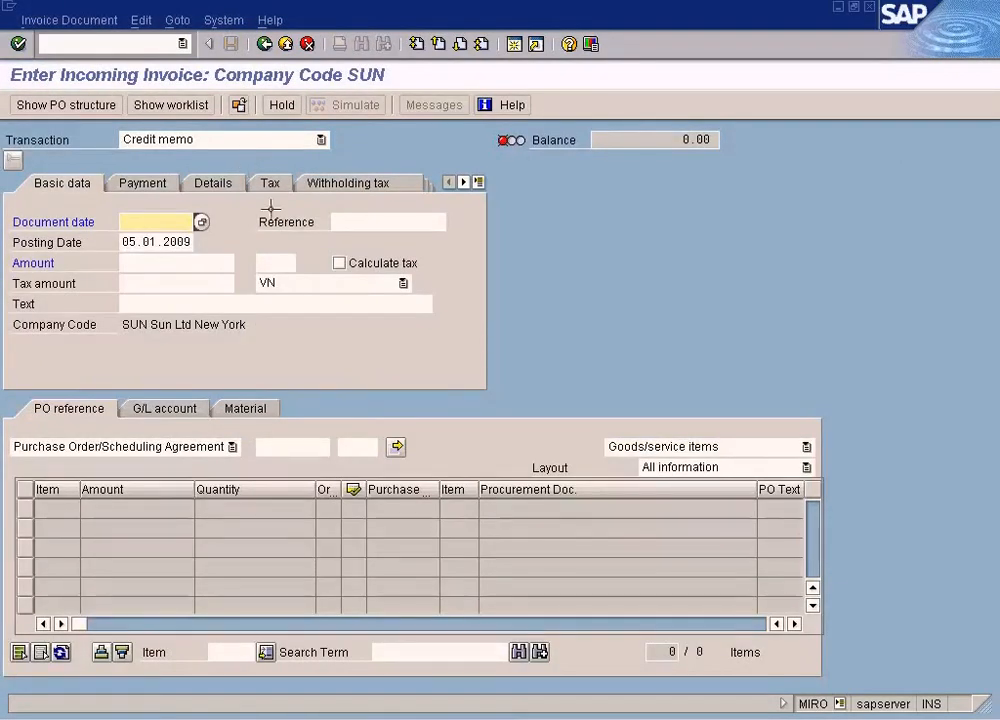
{"action": "key", "text": "F4"}
{"action": "key", "text": "Return"}
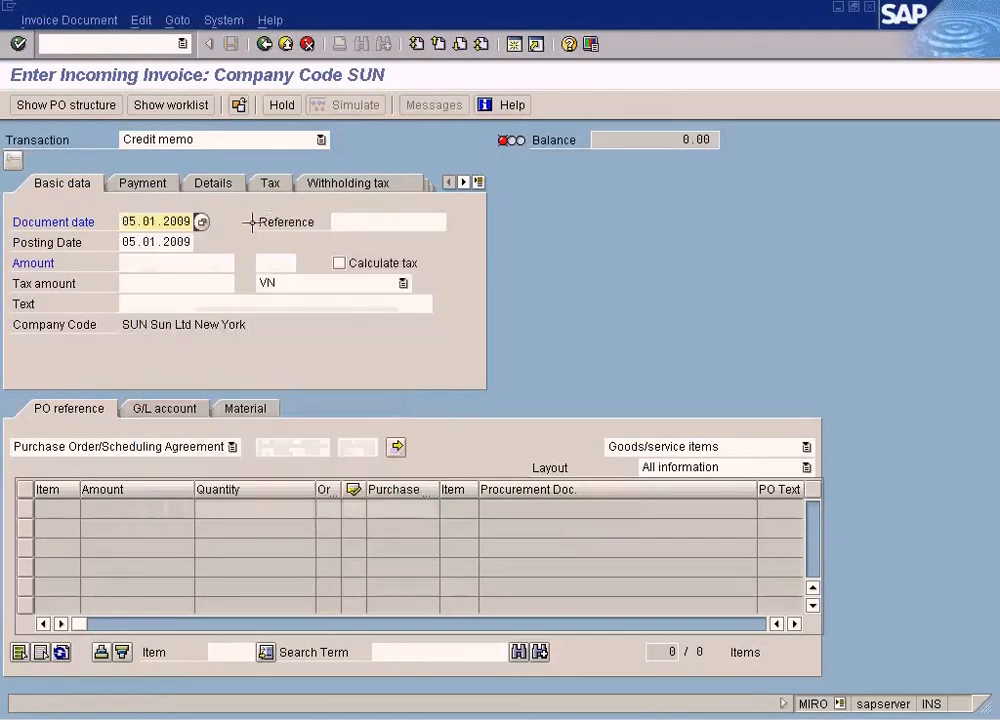
Enter the new purchase order's number as the reference for the incoming document
{"action": "left_click", "coordinate": [210, 262]}
{"action": "left_click", "coordinate": [312, 447]}
{"action": "type", "text": "4500017093"}
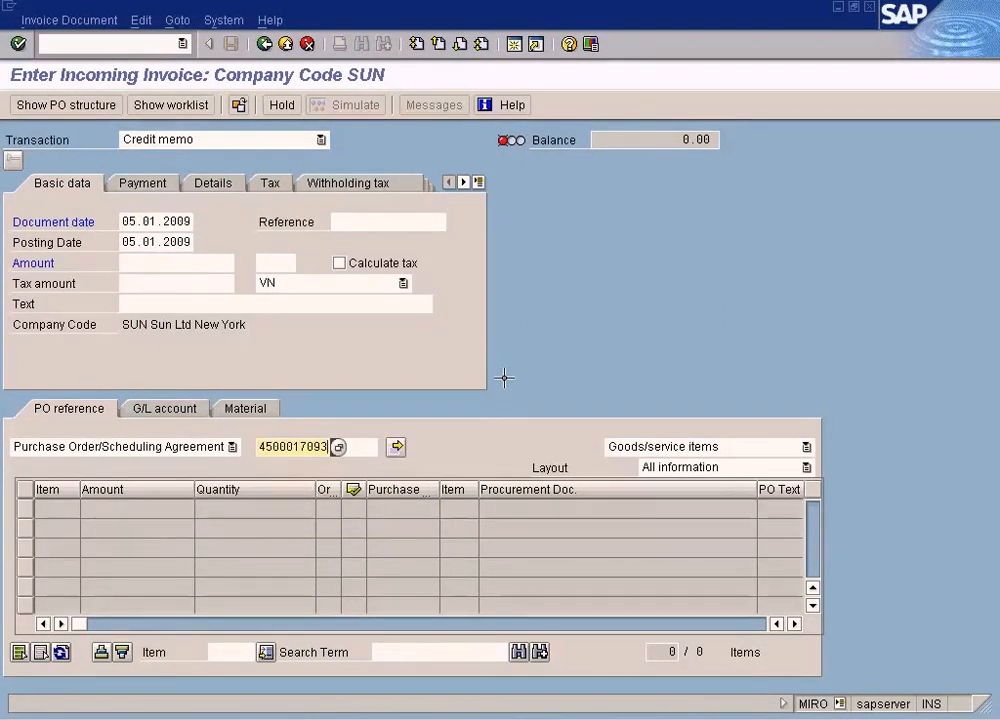
{"action": "key", "text": "Return"}
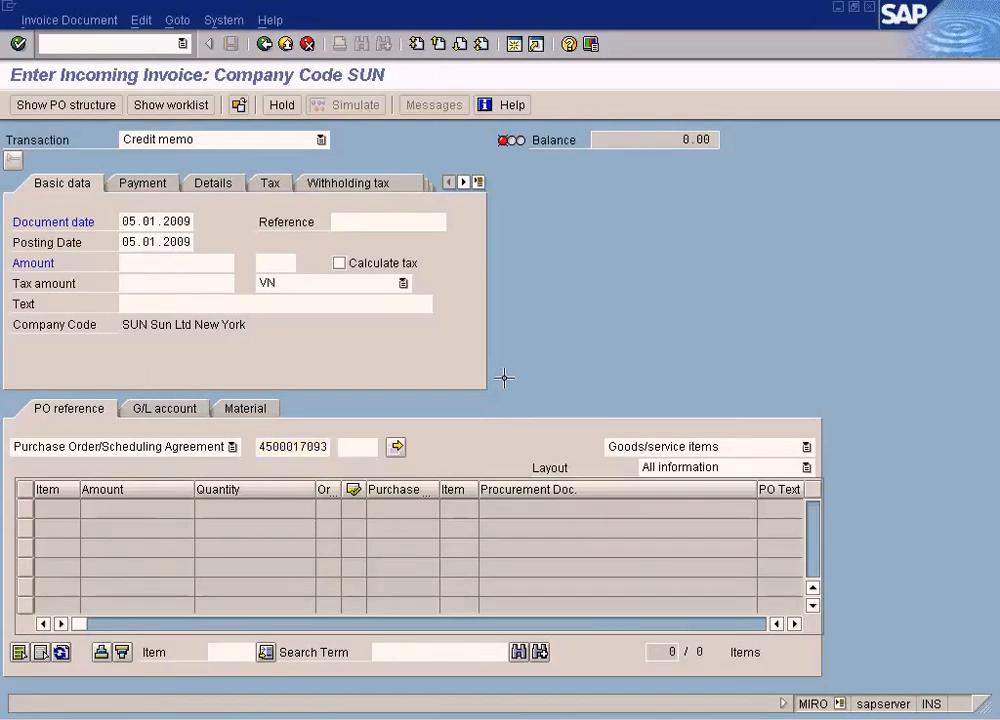
{"action": "key", "text": "Return"}
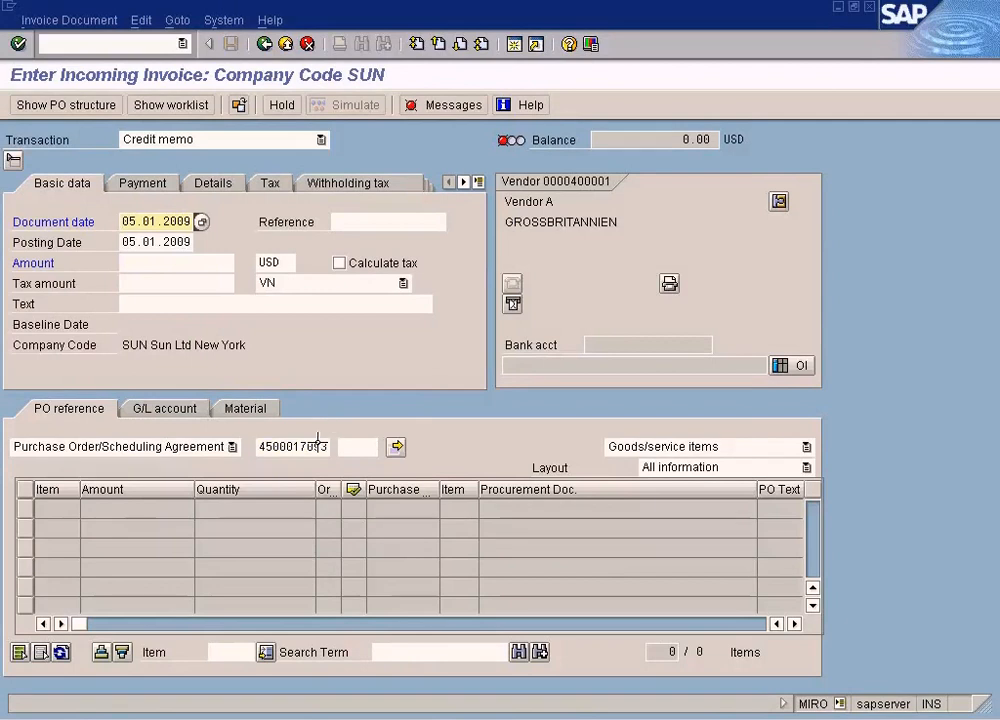
Try again to load the purchase order's items into the credit memo
{"action": "left_click", "coordinate": [318, 443]}
{"action": "key", "text": "Return"}
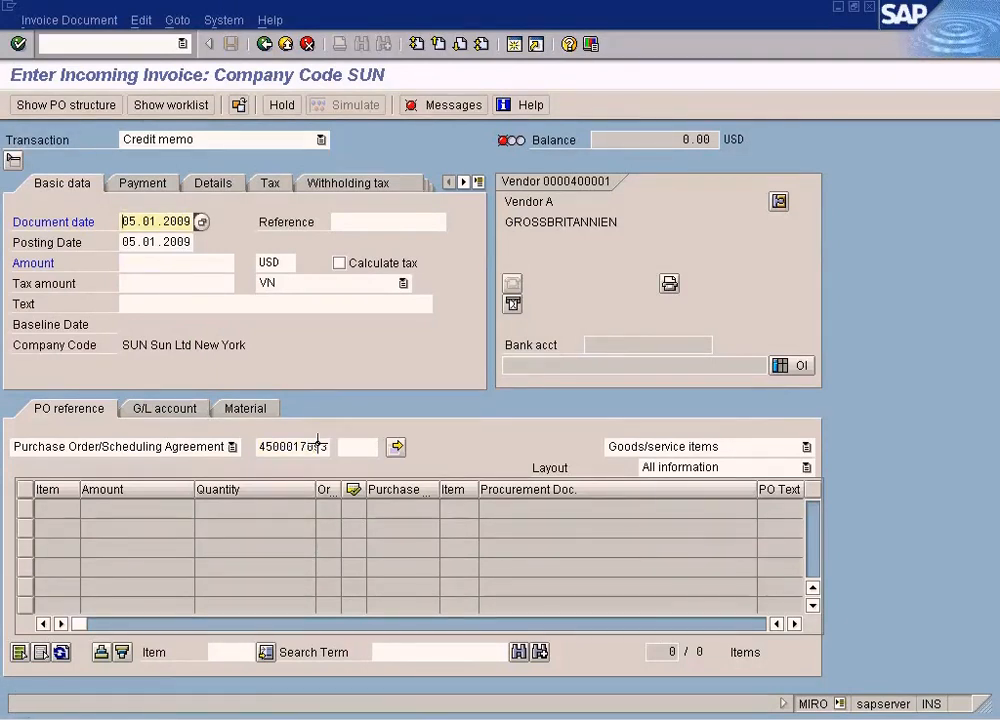
{"action": "left_click", "coordinate": [293, 443]}
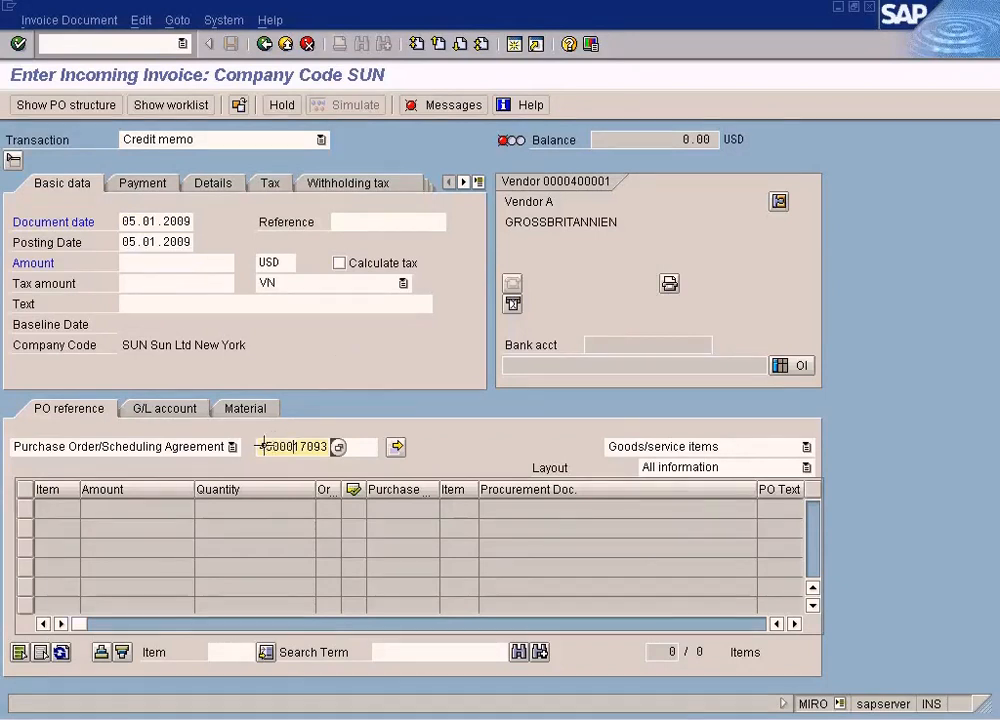
{"action": "left_click_drag", "start_coordinate": [262, 446], "coordinate": [364, 444]}
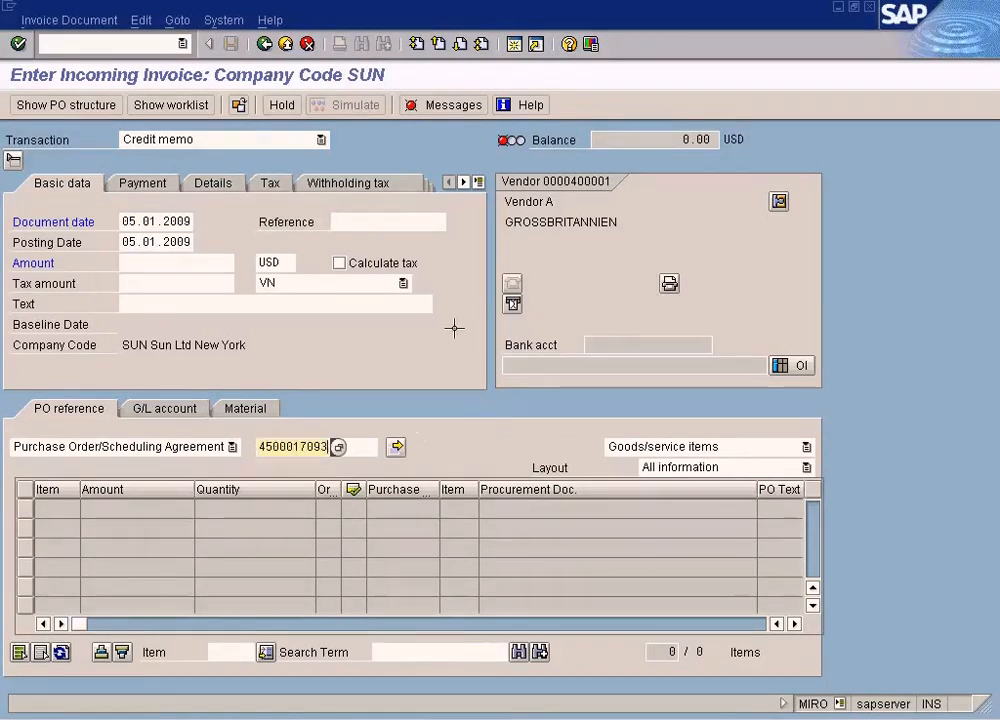
{"action": "left_click", "coordinate": [464, 718]}
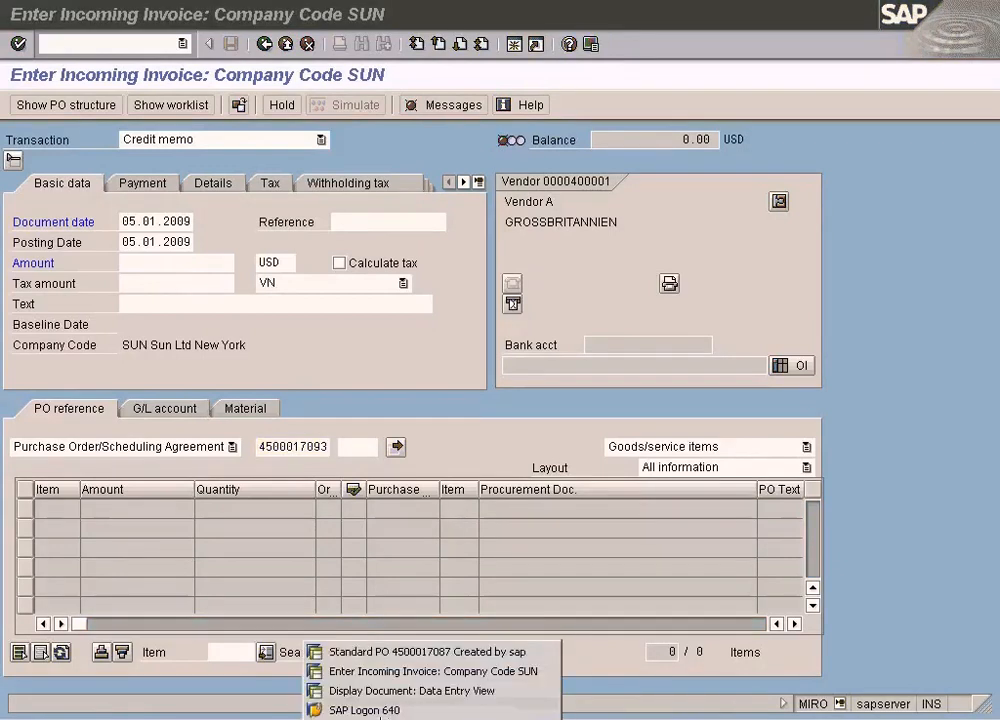
{"action": "left_click", "coordinate": [485, 671]}
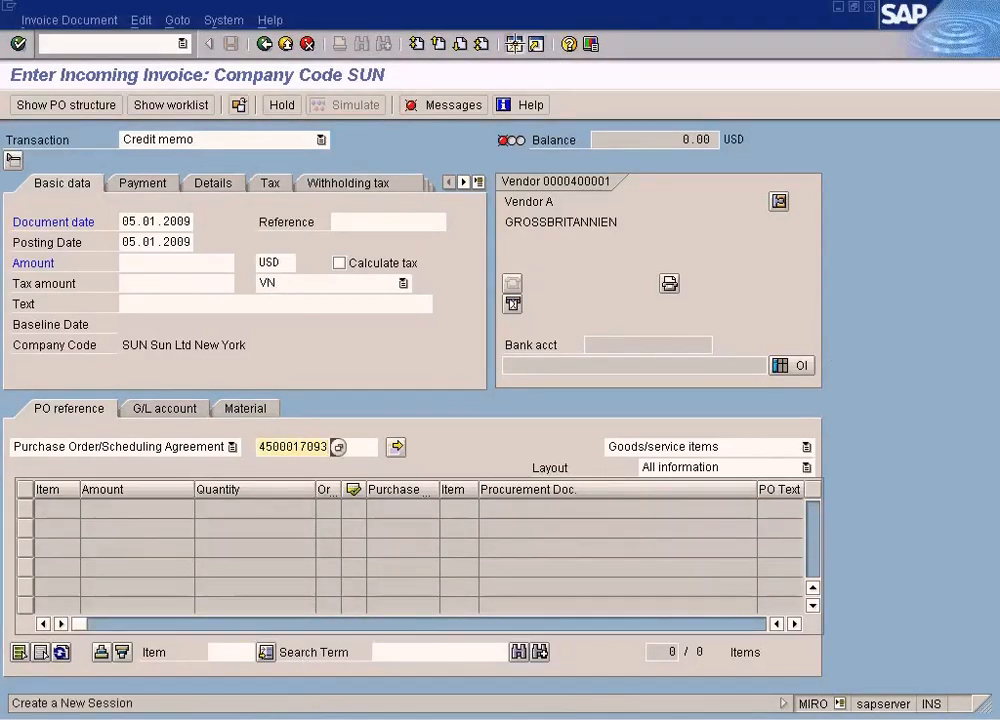
{"action": "left_click", "coordinate": [464, 718]}
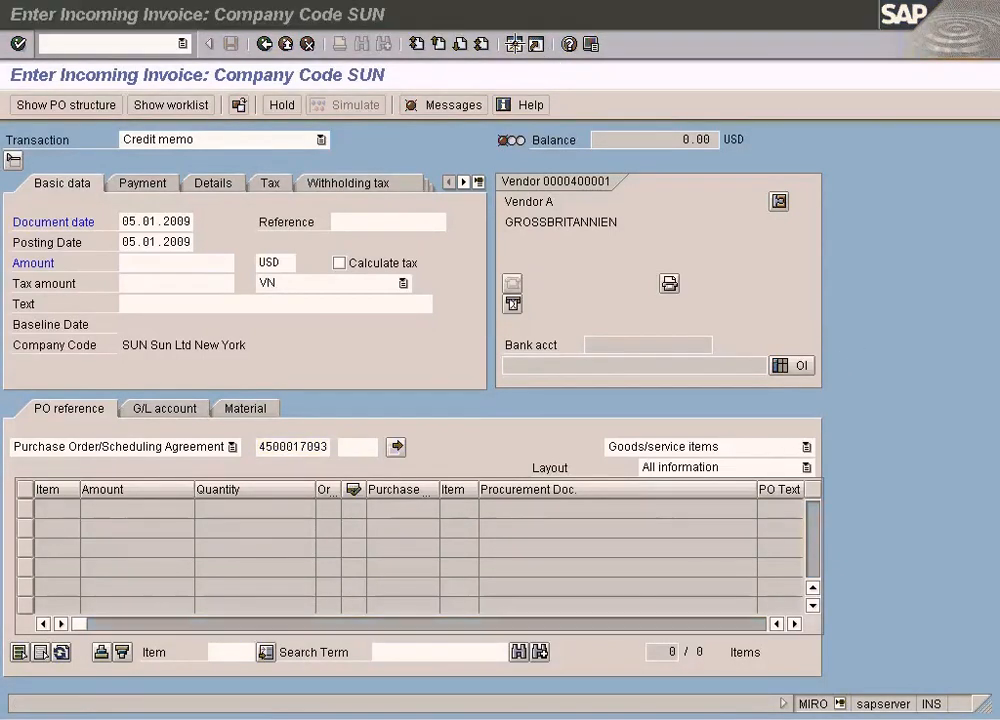
{"action": "left_click", "coordinate": [482, 692]}
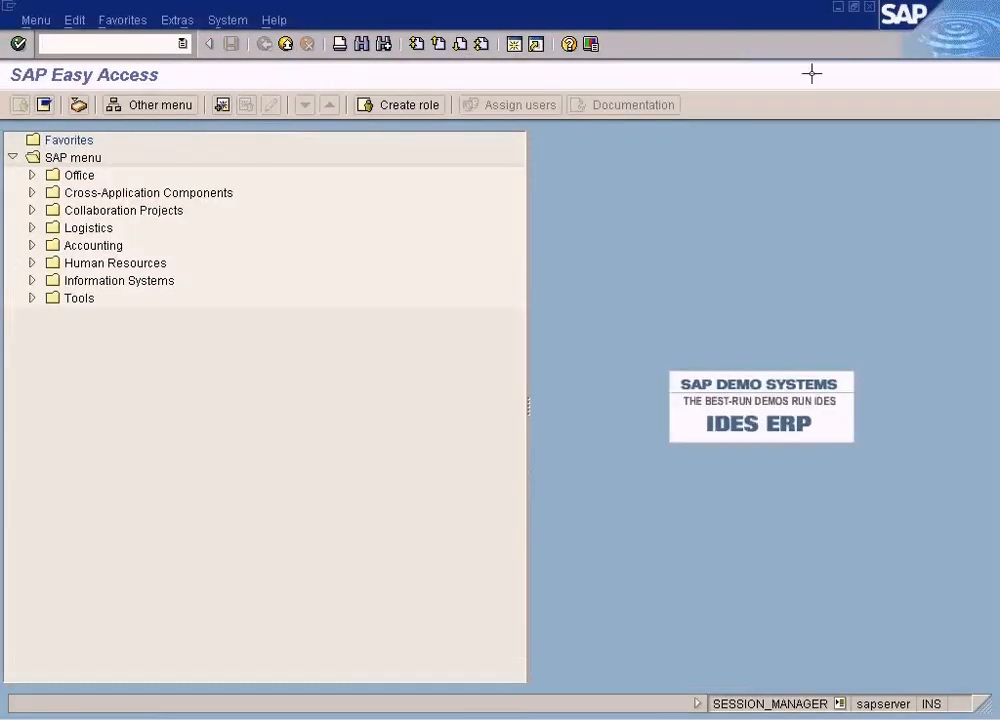
{"action": "left_click", "coordinate": [868, 9]}
Change the transaction type from credit memo to Invoice and load the purchase order's item
{"action": "left_click", "coordinate": [322, 138]}
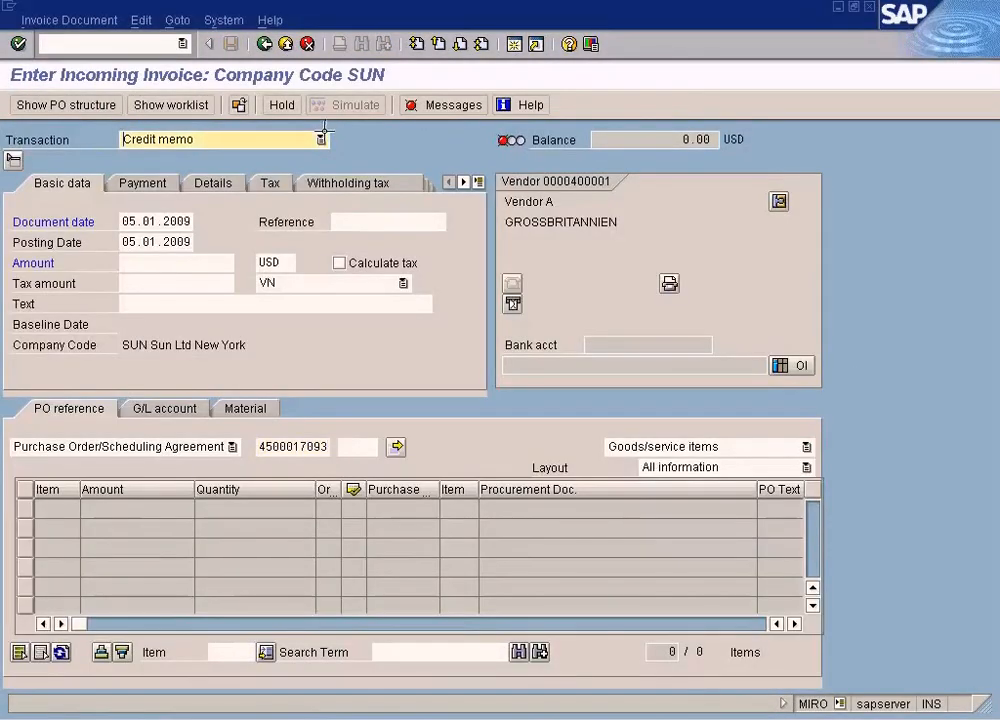
{"action": "left_click", "coordinate": [314, 138]}
{"action": "left_click", "coordinate": [266, 157]}
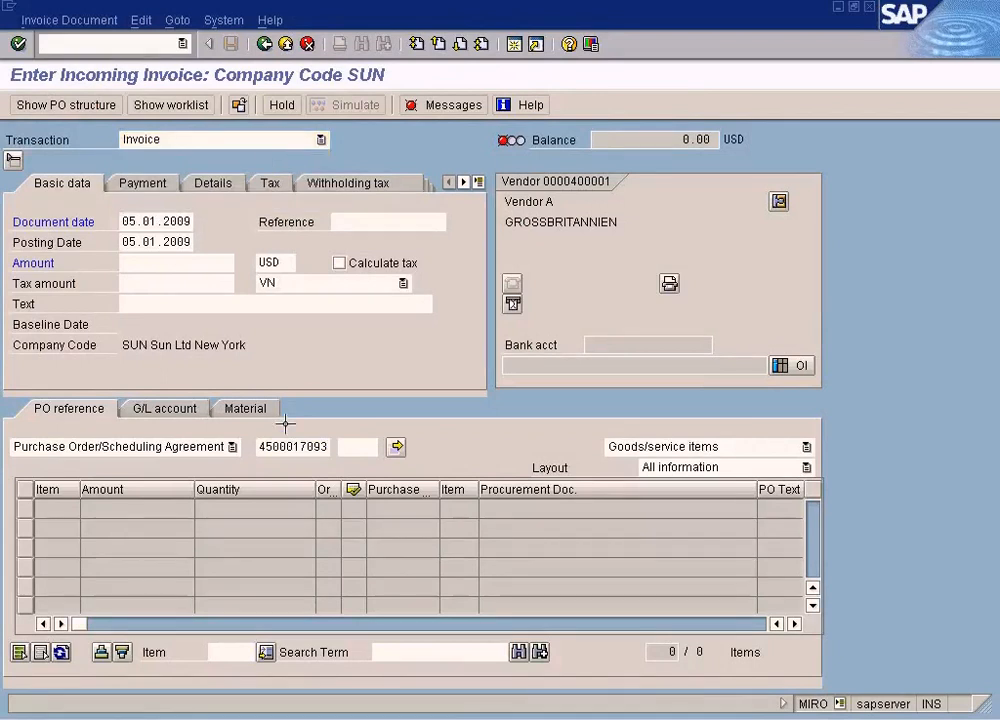
{"action": "key", "text": "Return"}
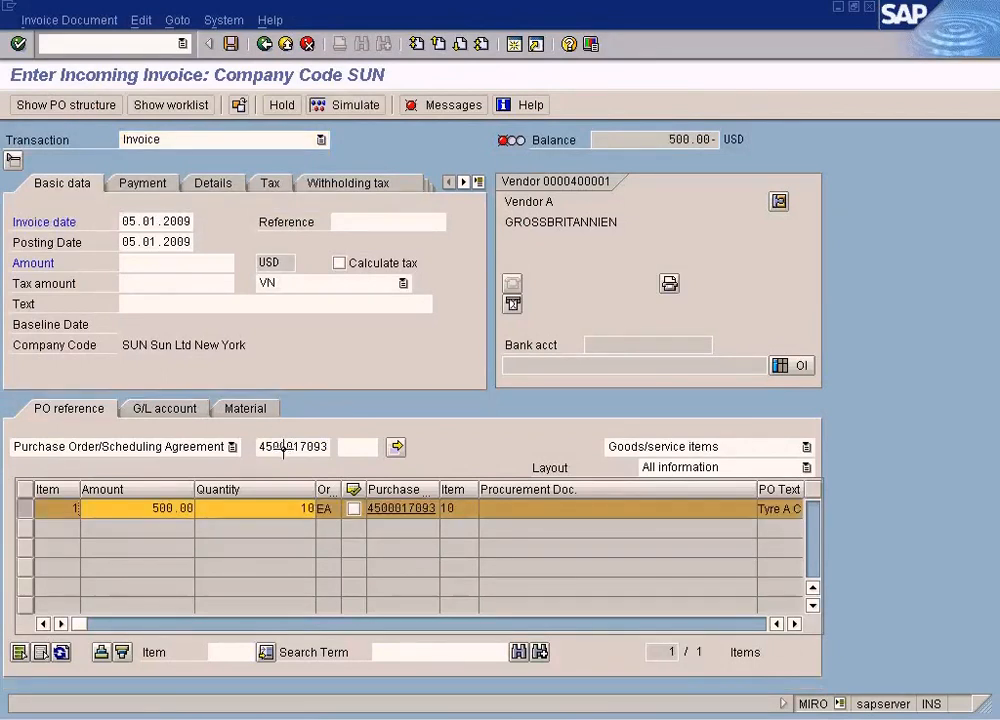
Switch to the session showing the earlier purchase order, copy its number, and return to the incoming invoice entry
{"action": "left_click", "coordinate": [270, 510]}
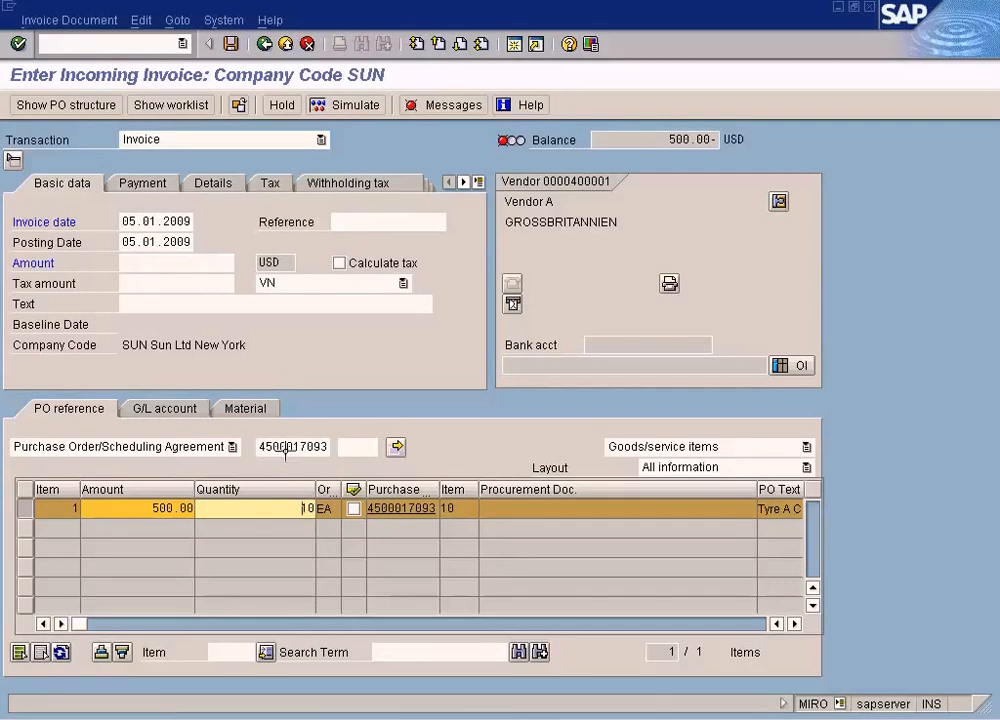
{"action": "left_click", "coordinate": [357, 712]}
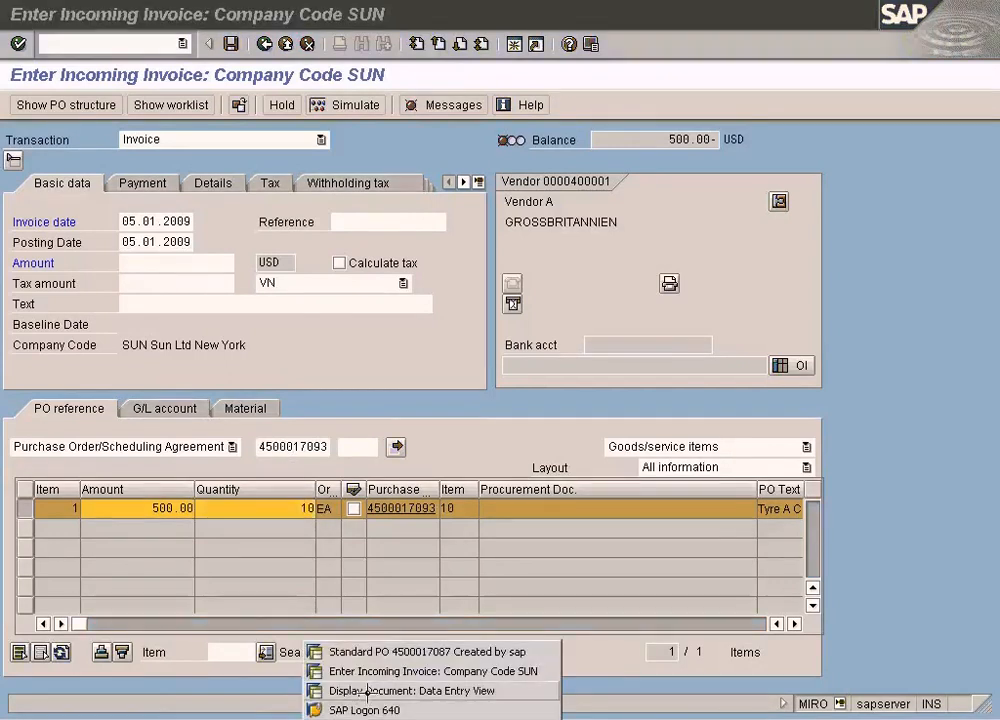
{"action": "left_click", "coordinate": [346, 686]}
{"action": "left_click", "coordinate": [340, 712]}
{"action": "left_click", "coordinate": [326, 652]}
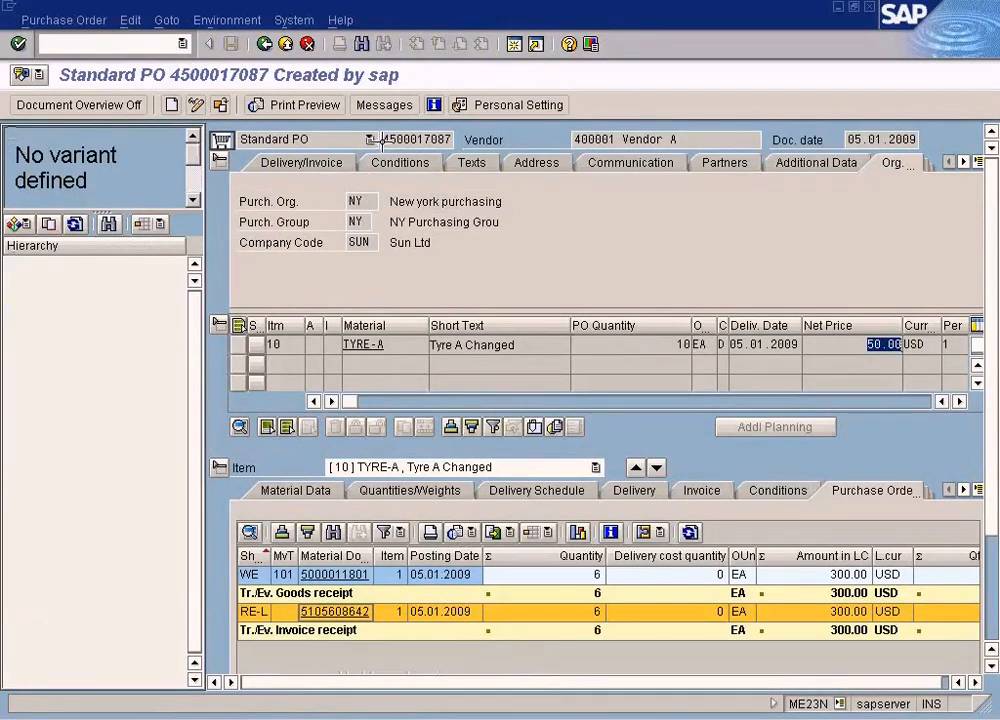
{"action": "double_click", "coordinate": [385, 140]}
{"action": "key", "text": "ctrl+c"}
{"action": "key", "text": "alt+Tab"}
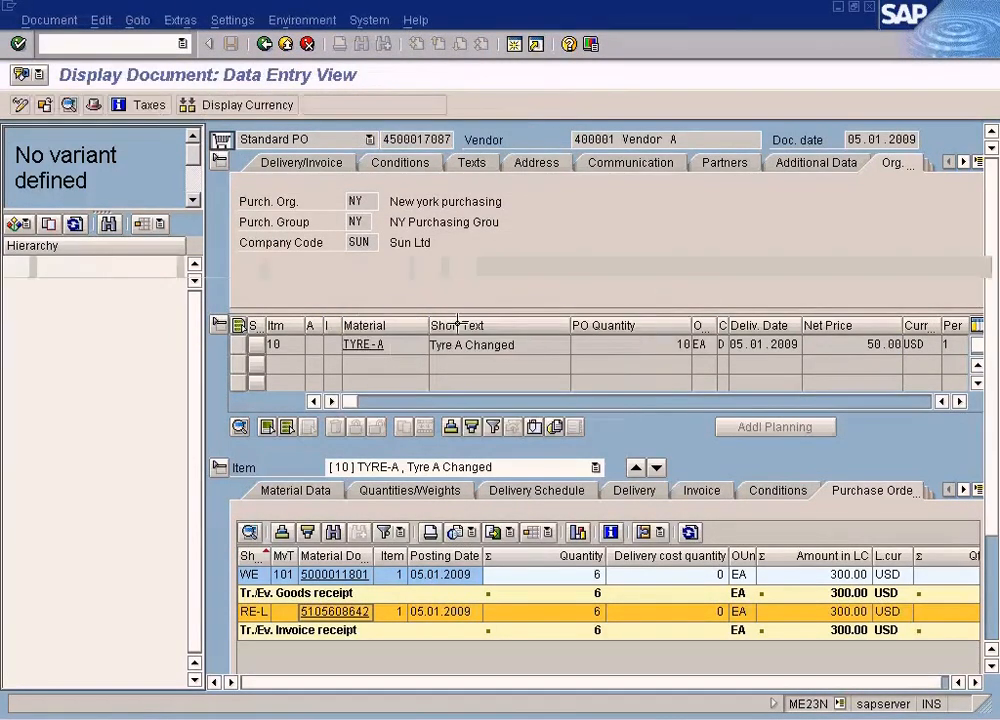
{"action": "key", "text": "alt+Tab"}
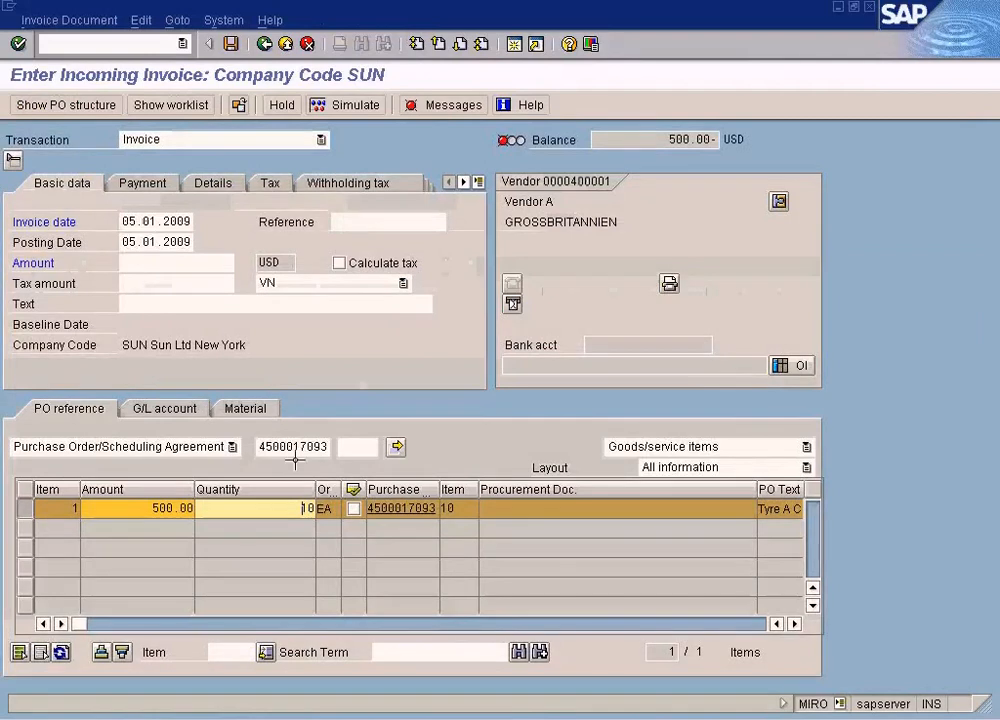
Replace the invoice's purchase order reference with the copied earlier purchase order number and try to load its items
{"action": "left_click_drag", "start_coordinate": [258, 451], "coordinate": [396, 450]}
{"action": "key", "text": "ctrl+v"}
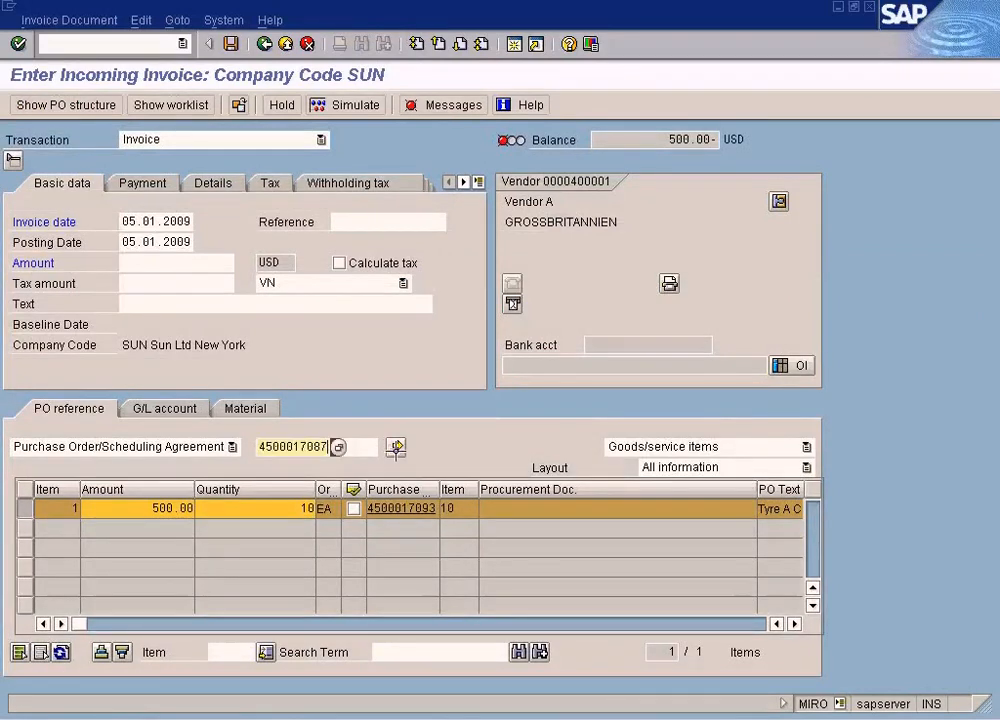
{"action": "key", "text": "Return"}
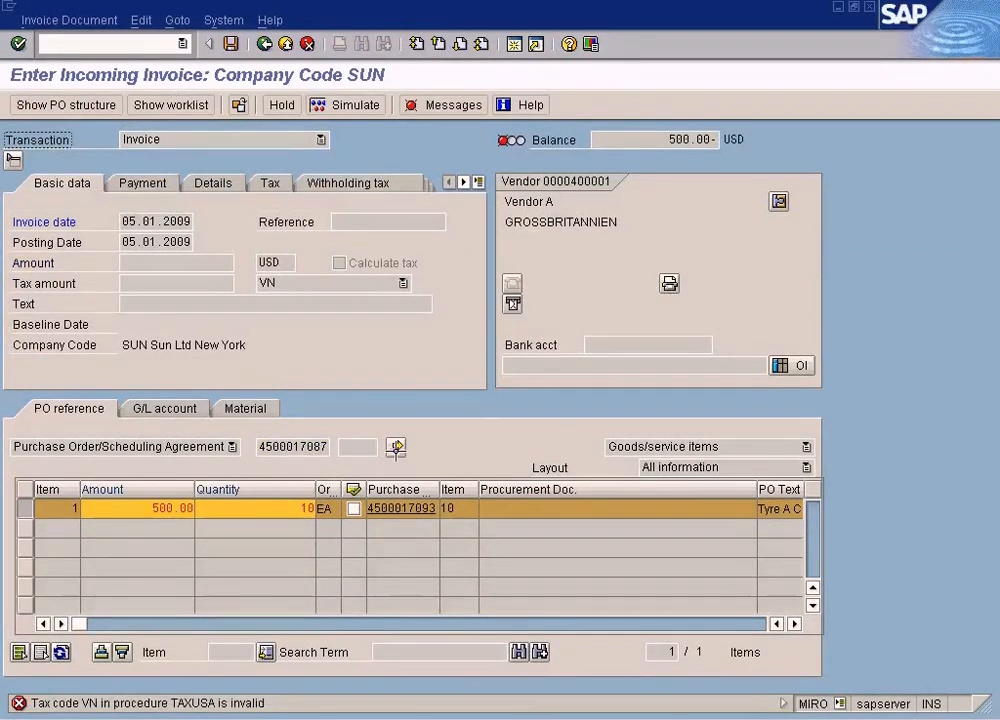
{"action": "key", "text": "Return"}
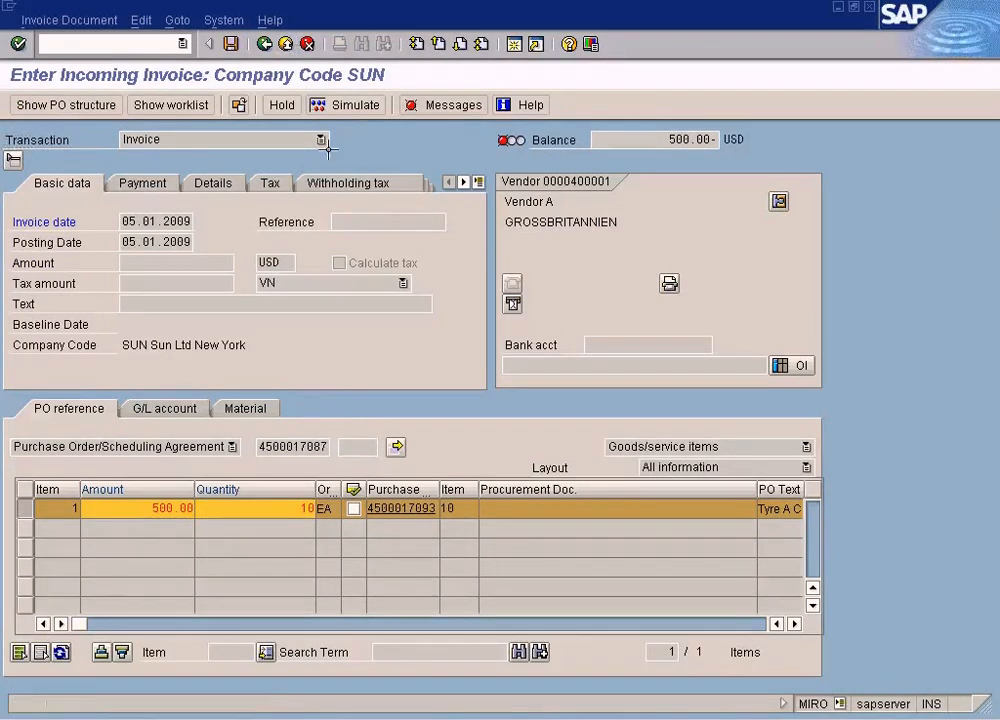
Discard the current invoice entry and restart incoming invoice entry with transaction MIRO
{"action": "left_click", "coordinate": [285, 44]}
{"action": "left_click", "coordinate": [351, 334]}
{"action": "type", "text": "miro"}
{"action": "key", "text": "Return"}
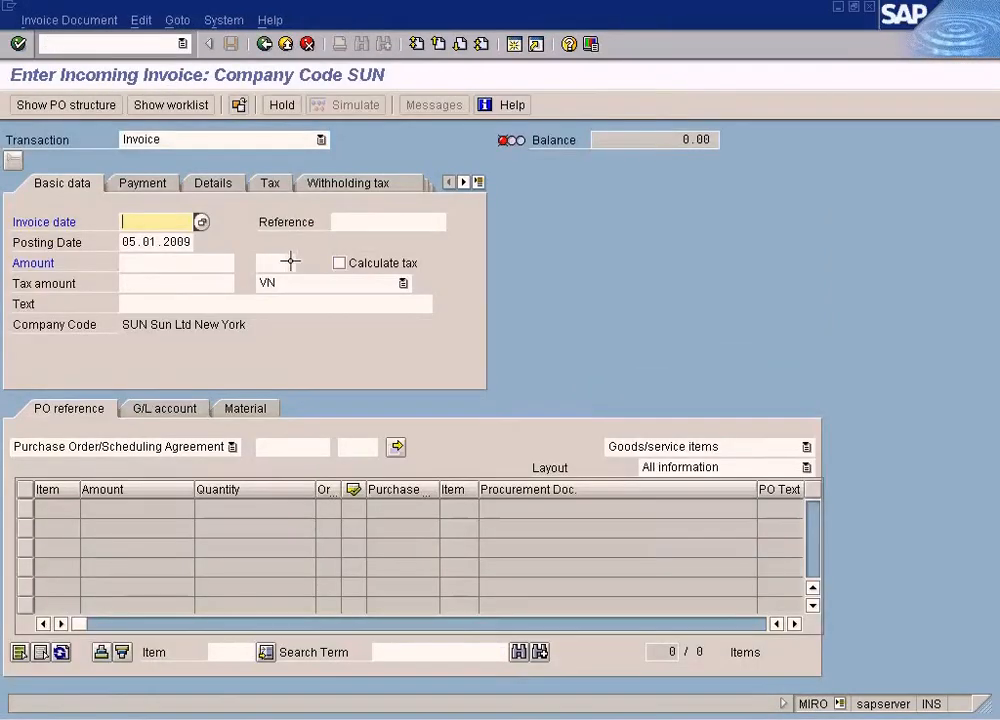
Set the invoice date to 05.01.2009 and check which tax codes are available for the invoice
{"action": "key", "text": "F4"}
{"action": "key", "text": "Return"}
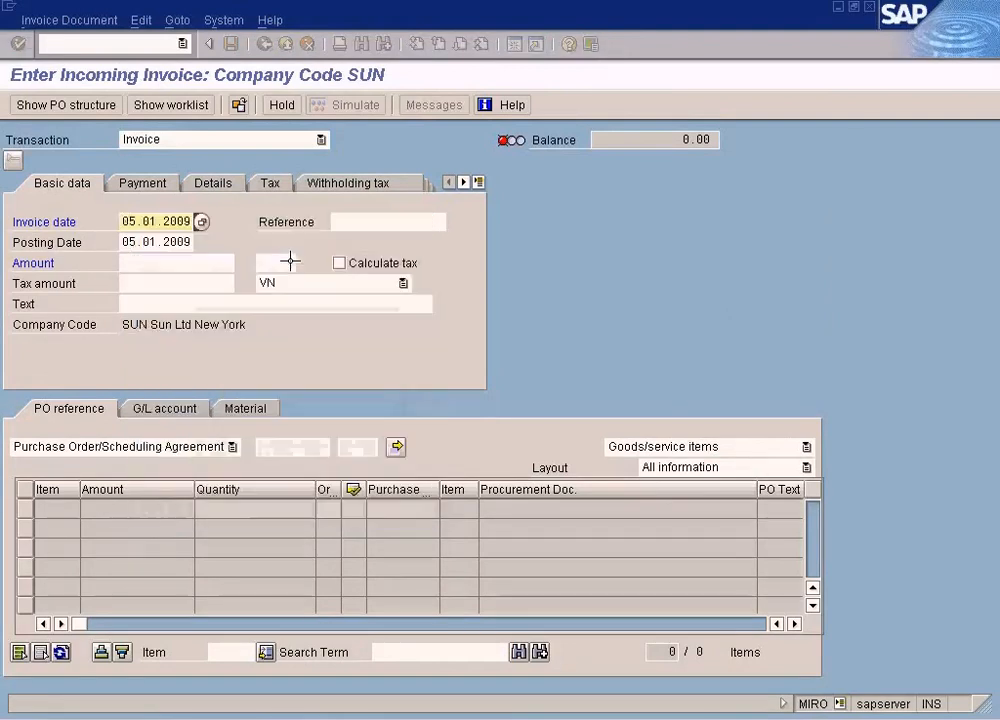
{"action": "left_click", "coordinate": [405, 284]}
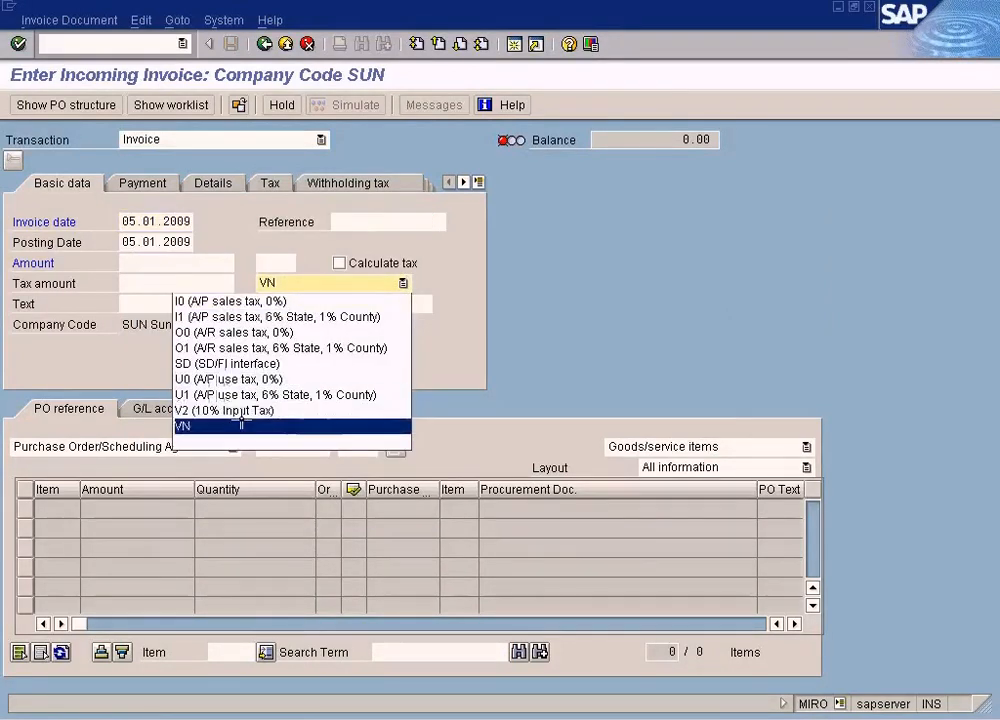
{"action": "left_click", "coordinate": [420, 404]}
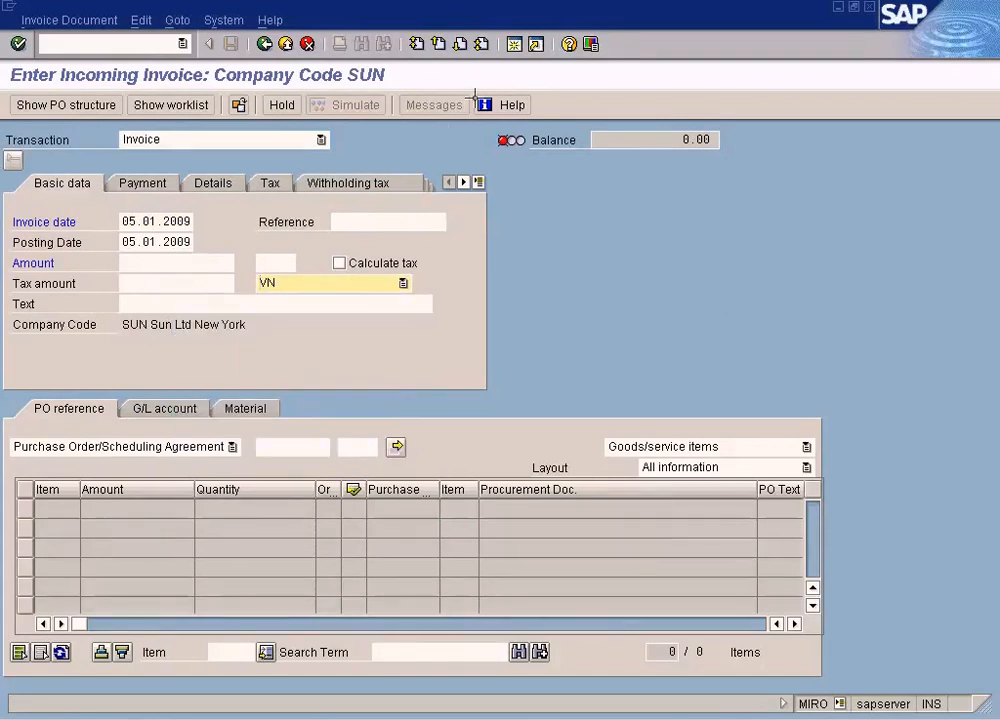
Open a new session and display the SAP Customizing Implementation Guide with transaction SPRO
{"action": "left_click", "coordinate": [514, 44]}
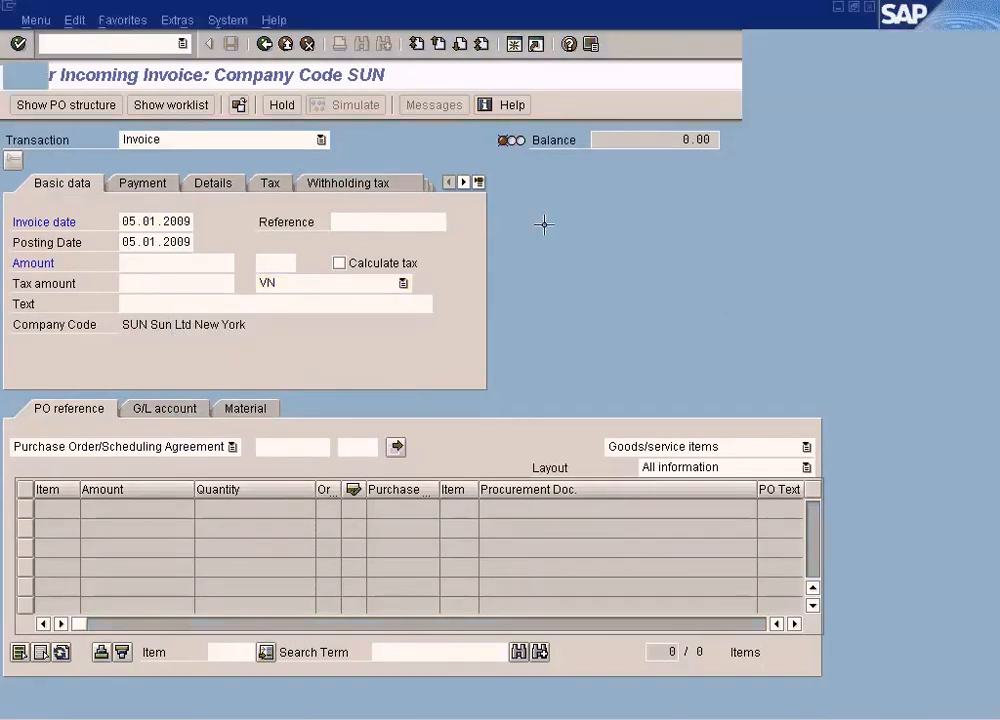
{"action": "type", "text": "/nspro"}
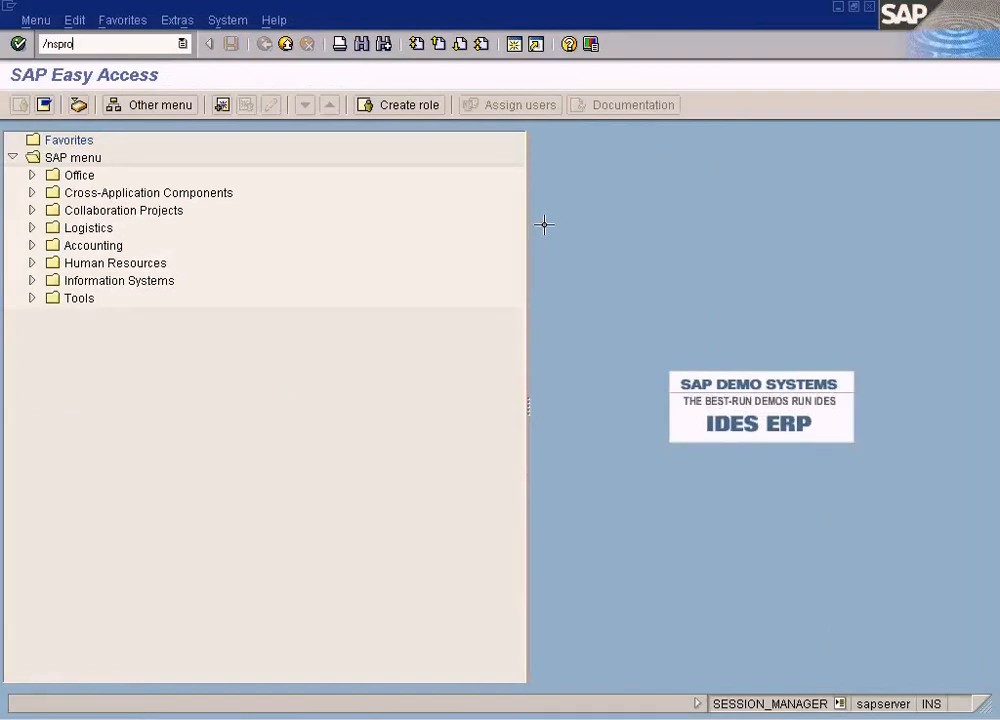
{"action": "key", "text": "Return"}
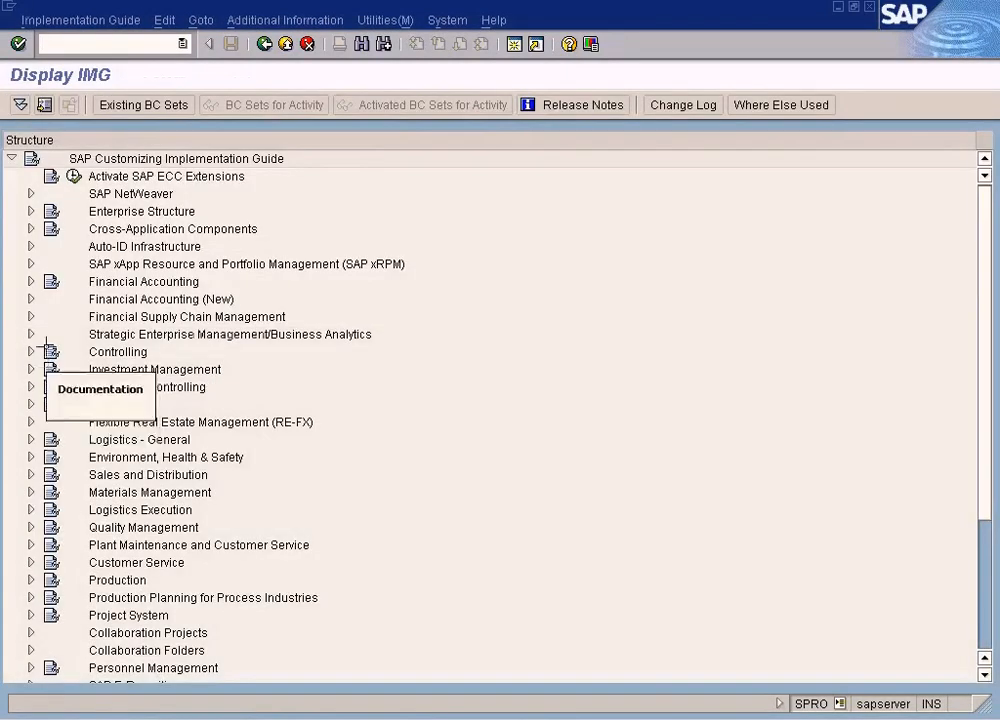
Look through the Materials Management general settings and the Logistics - General Material Master section for the default tax code setting
{"action": "left_click", "coordinate": [30, 491]}
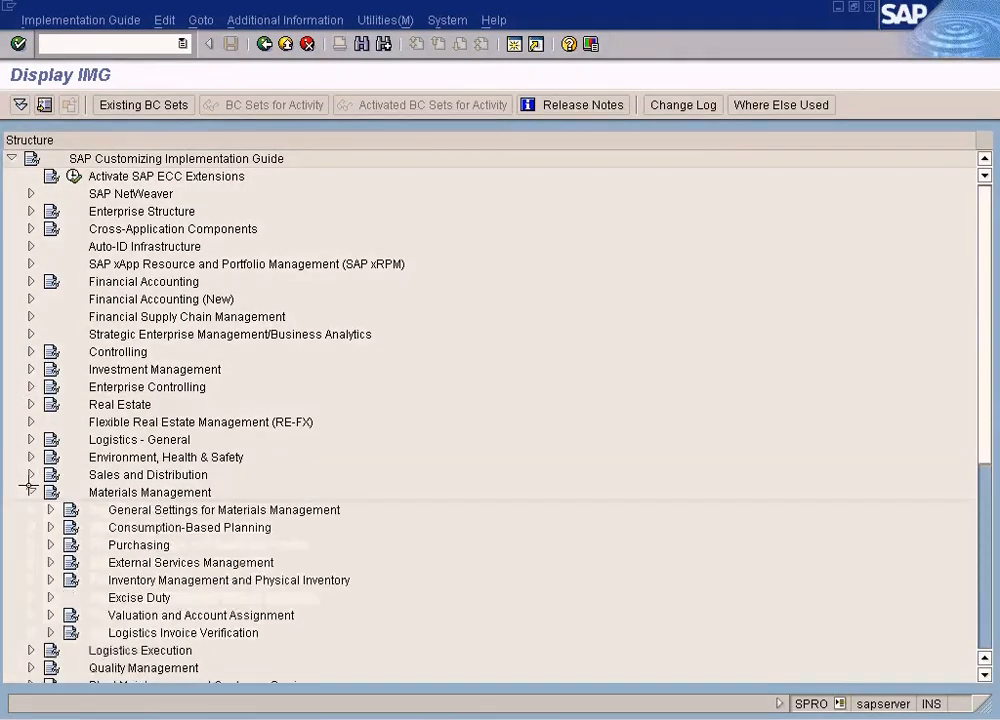
{"action": "left_click_drag", "start_coordinate": [990, 413], "coordinate": [984, 527]}
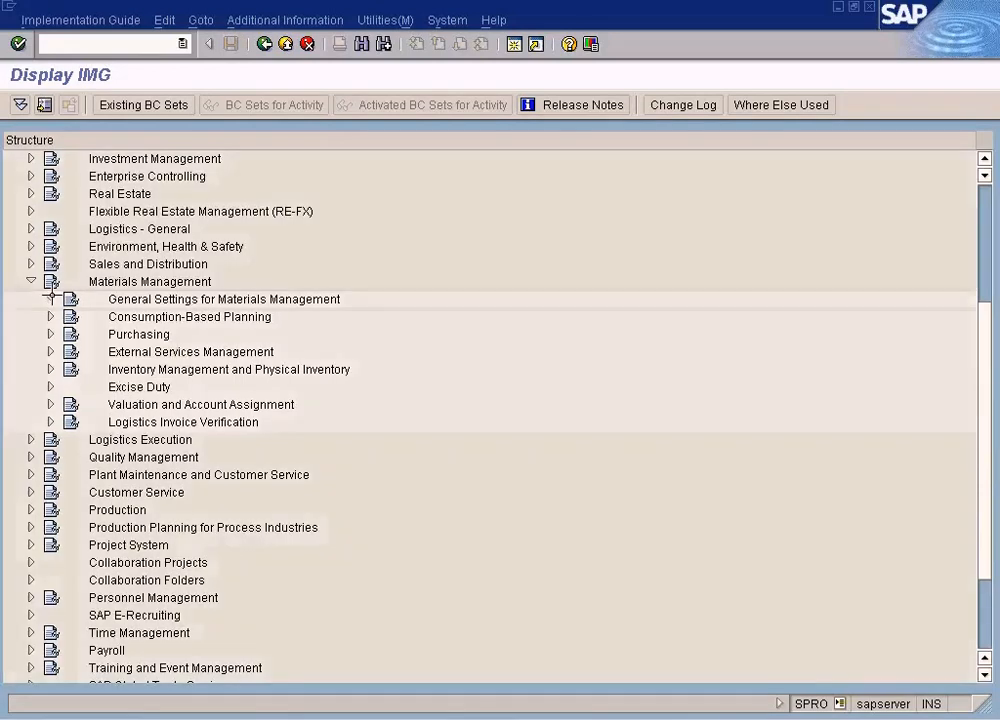
{"action": "left_click", "coordinate": [50, 298]}
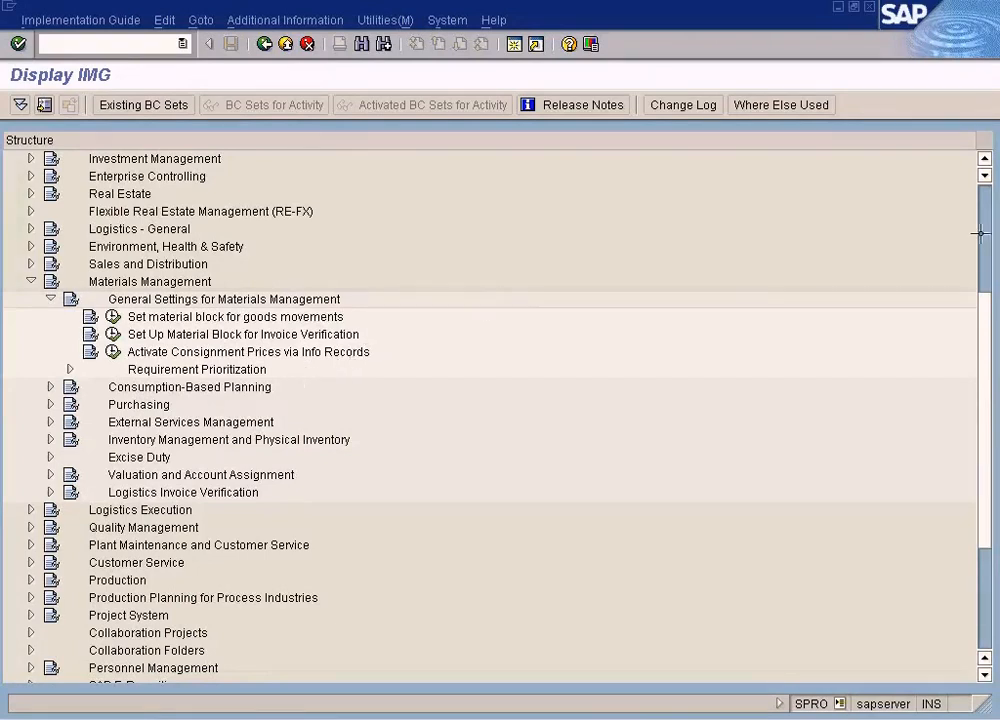
{"action": "left_click", "coordinate": [30, 229]}
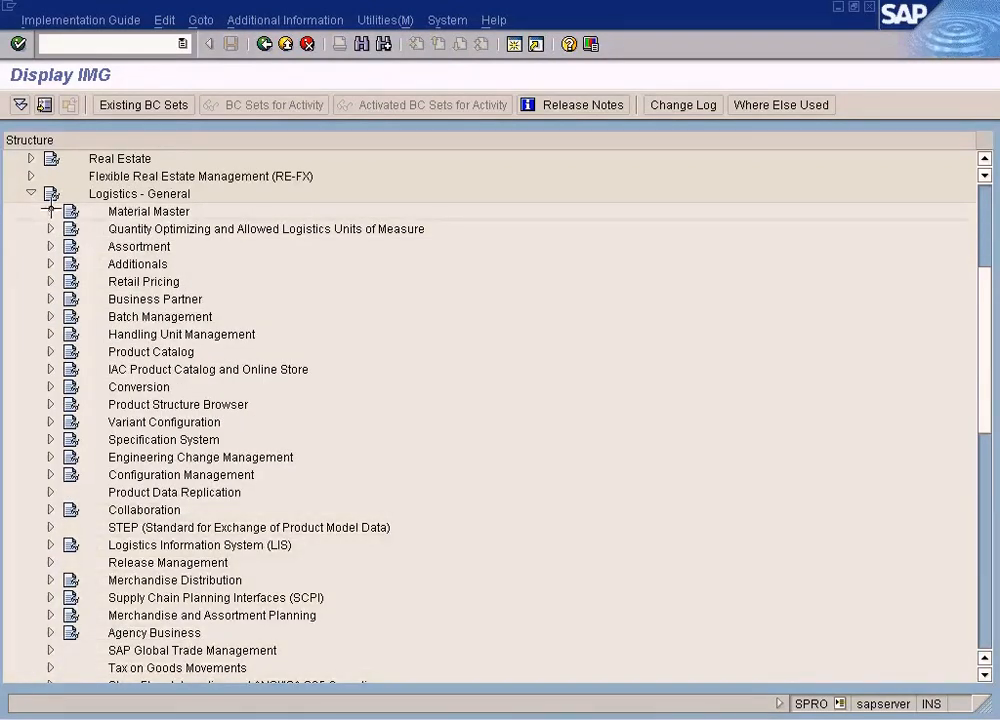
{"action": "left_click", "coordinate": [50, 211]}
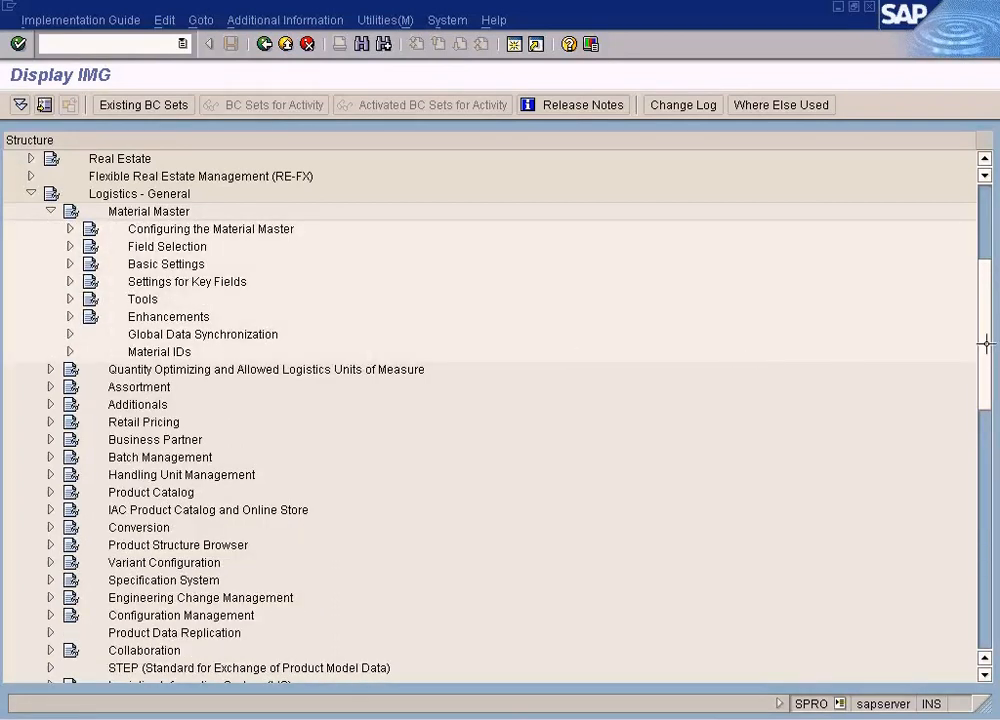
{"action": "left_click_drag", "start_coordinate": [983, 343], "coordinate": [969, 520]}
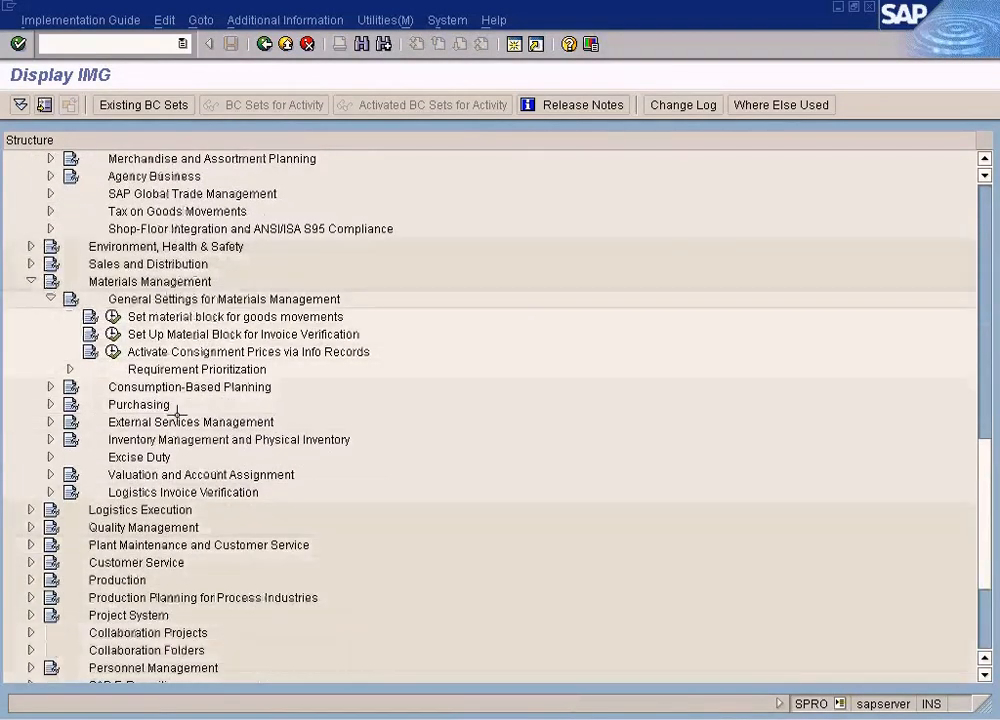
{"action": "left_click", "coordinate": [49, 298]}
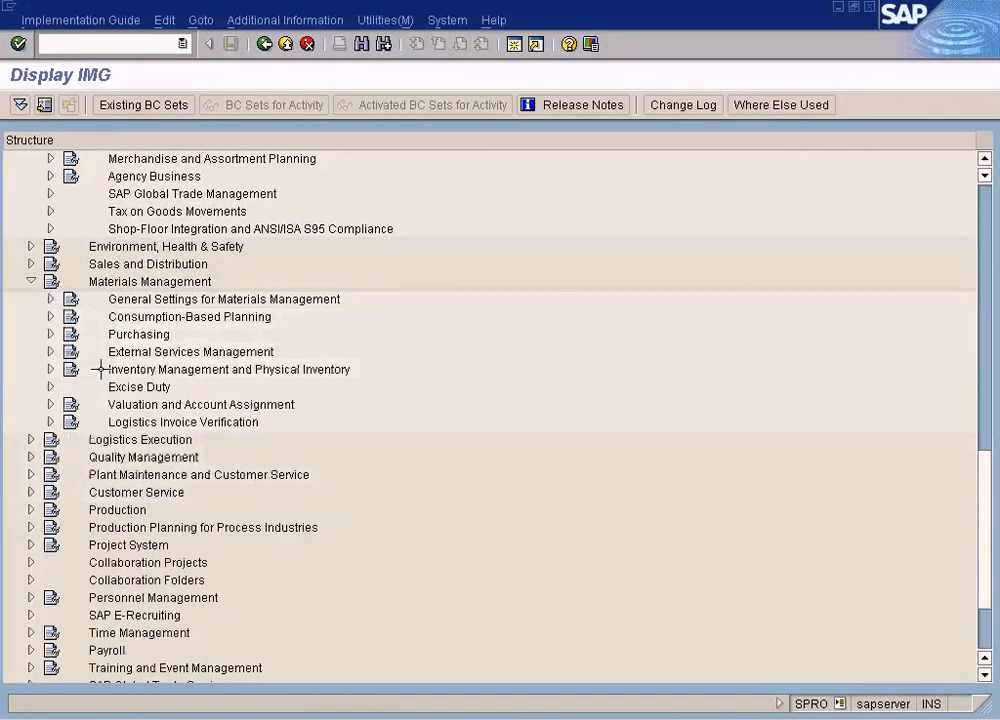
Open the Maintain Default Values for Tax Codes activity under Logistics Invoice Verification, Incoming Invoice
{"action": "left_click", "coordinate": [49, 421]}
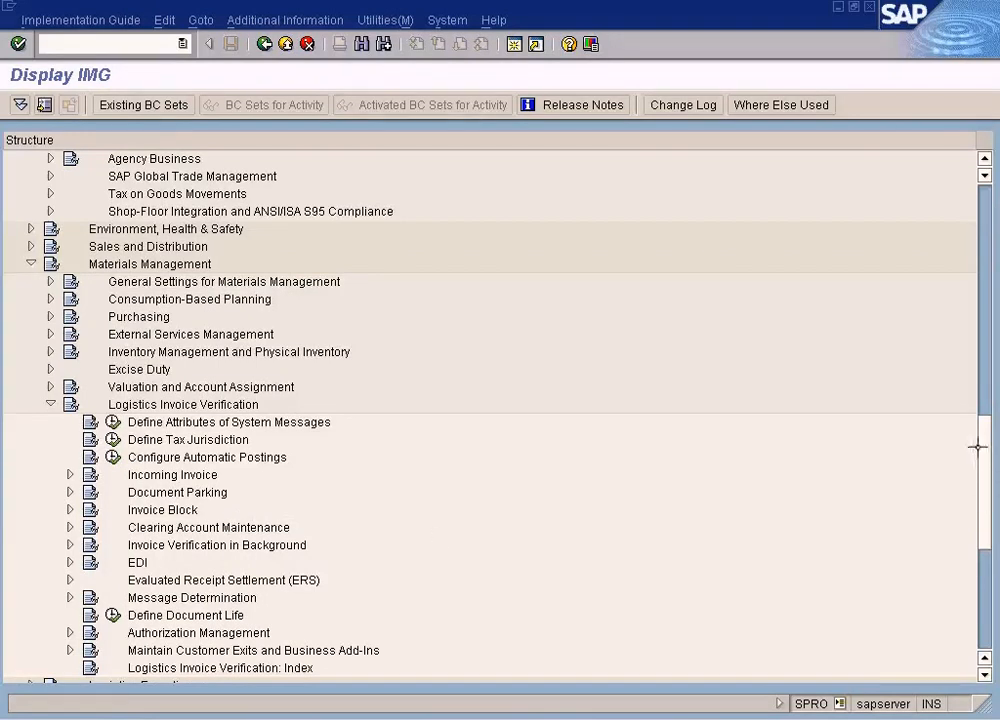
{"action": "left_click_drag", "start_coordinate": [978, 440], "coordinate": [978, 466]}
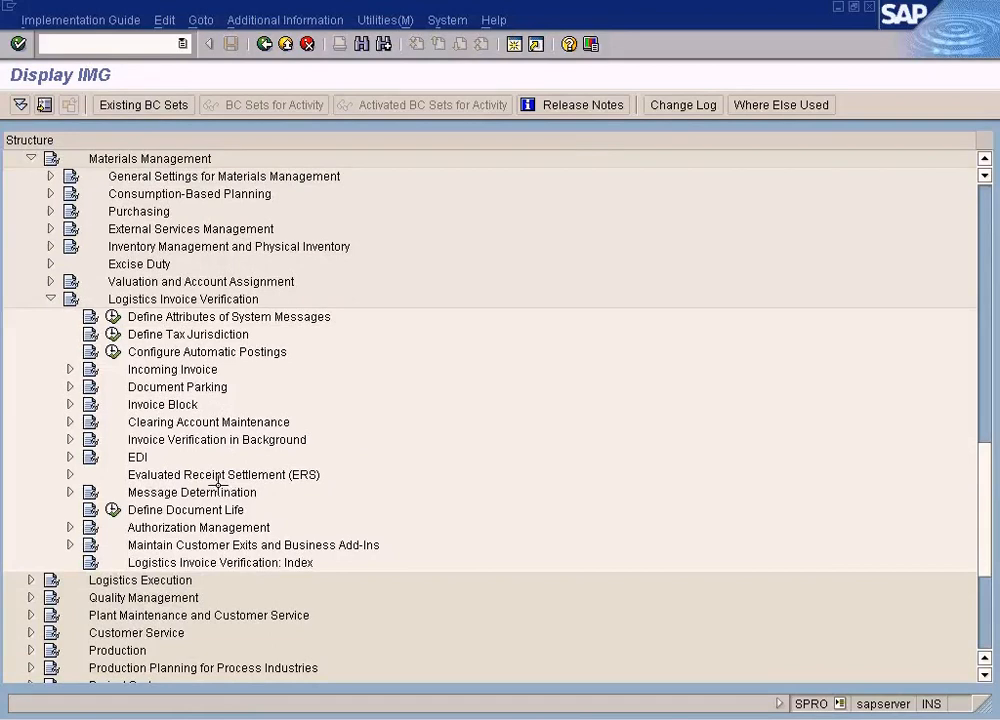
{"action": "left_click", "coordinate": [69, 370]}
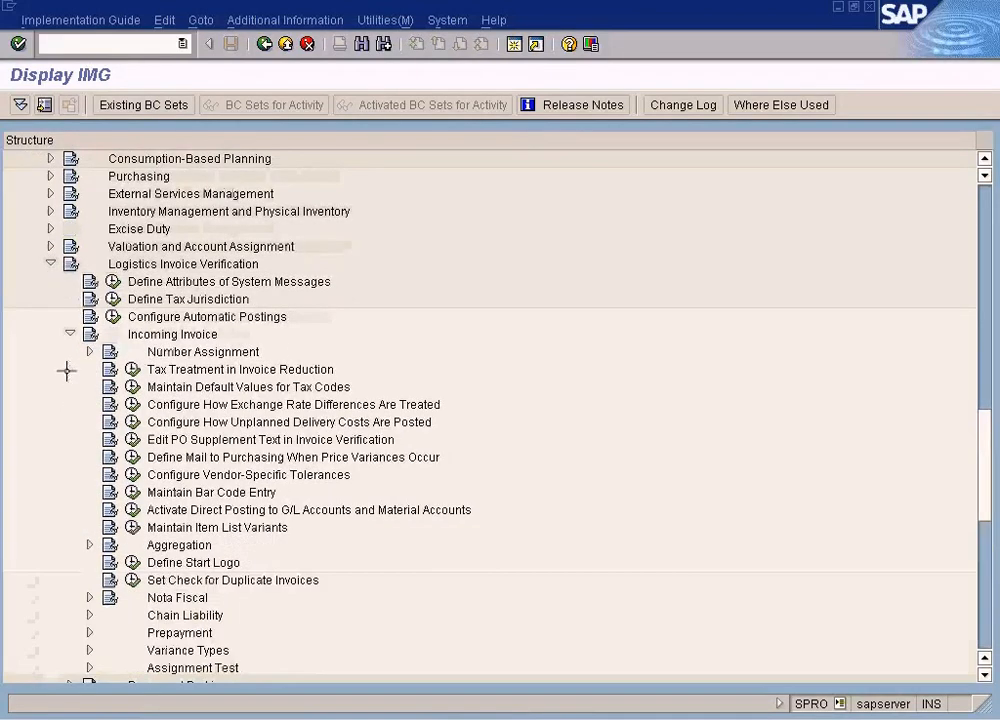
{"action": "left_click", "coordinate": [232, 370]}
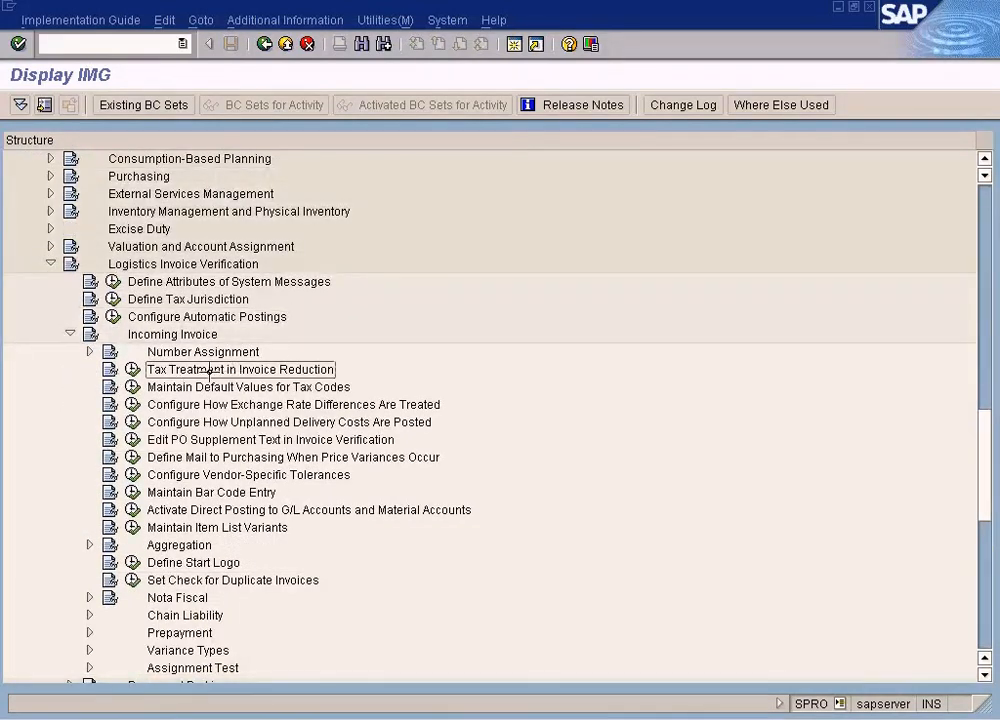
{"action": "left_click", "coordinate": [218, 387]}
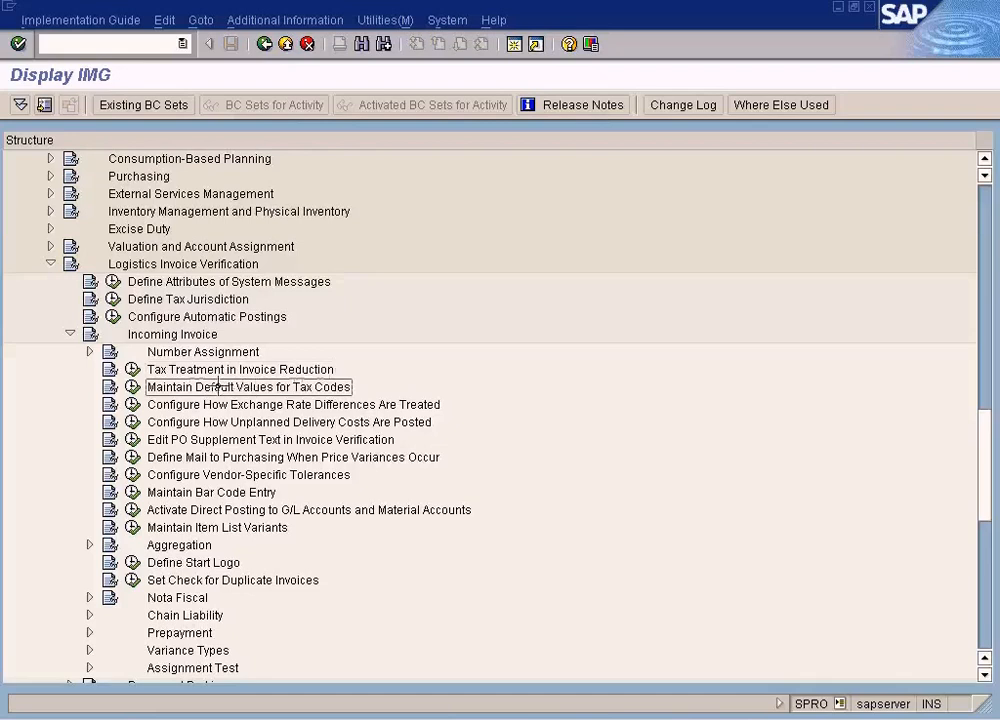
{"action": "left_click", "coordinate": [132, 387]}
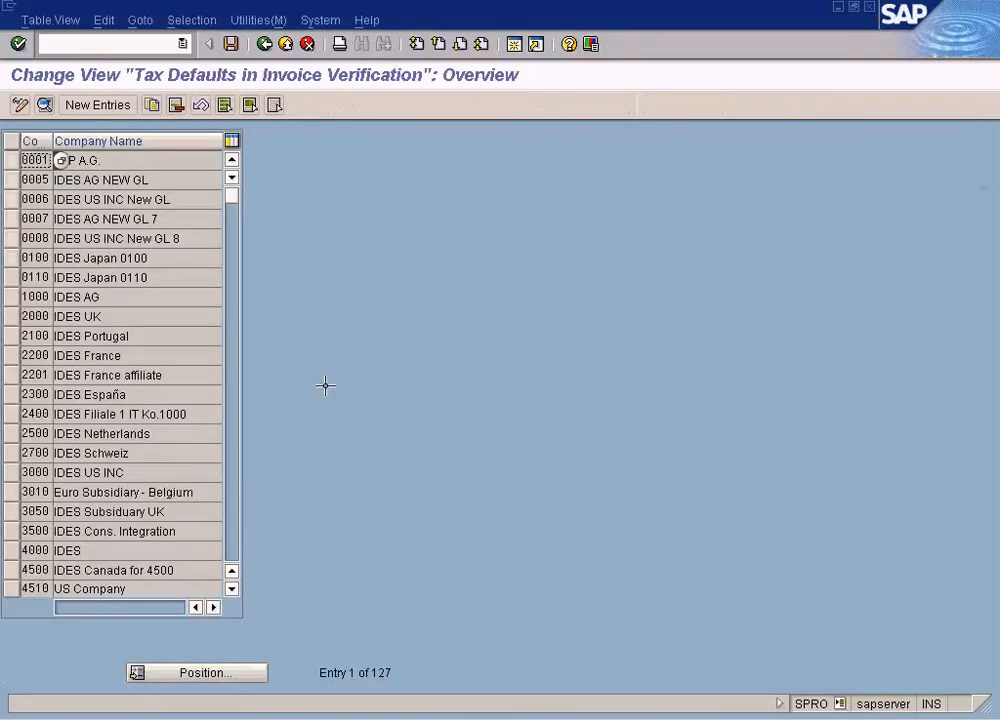
Locate company code SUN in the tax defaults overview and open its details
{"action": "left_click", "coordinate": [201, 672]}
{"action": "type", "text": "sun"}
{"action": "key", "text": "Return"}
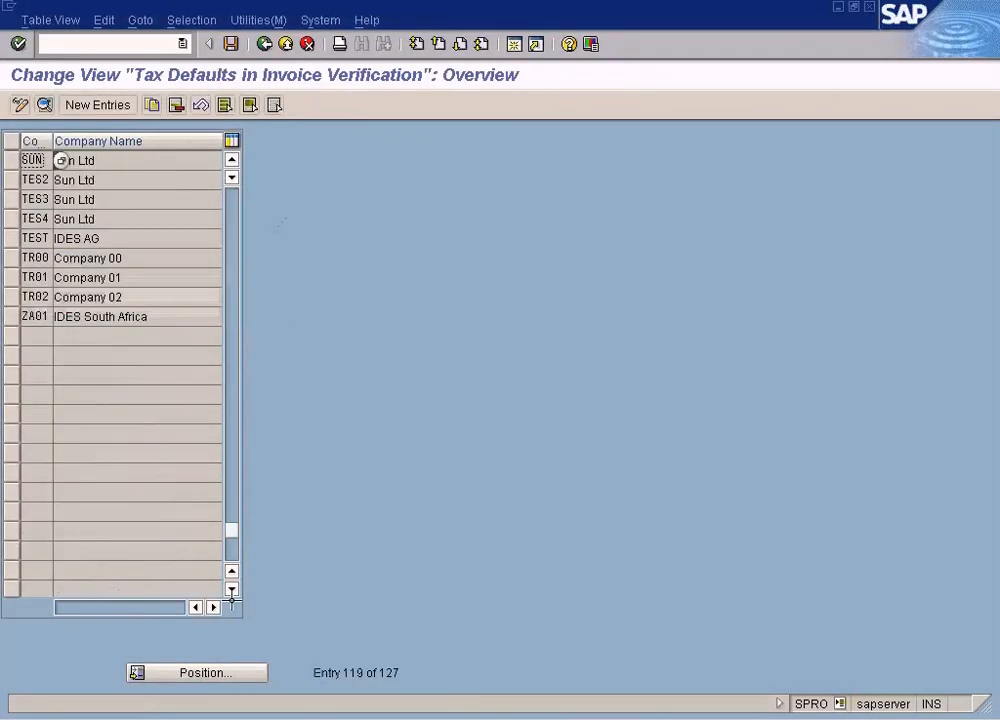
{"action": "double_click", "coordinate": [83, 158]}
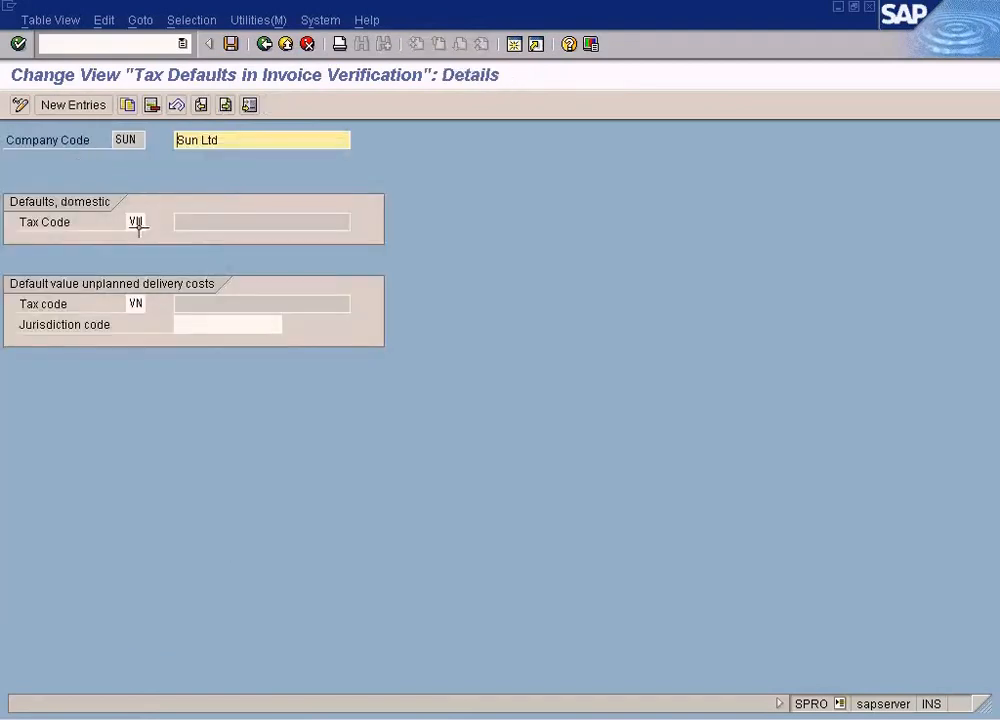
Set the domestic and unplanned delivery cost default tax codes of company code SUN to V2 and save
{"action": "left_click", "coordinate": [134, 221]}
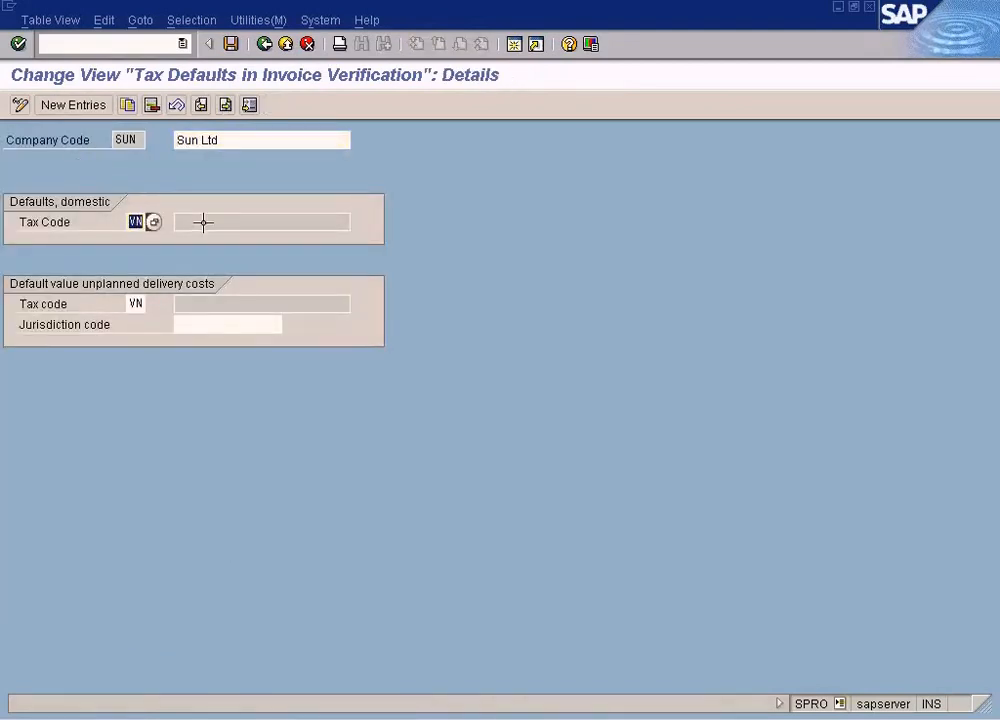
{"action": "left_click", "coordinate": [129, 303]}
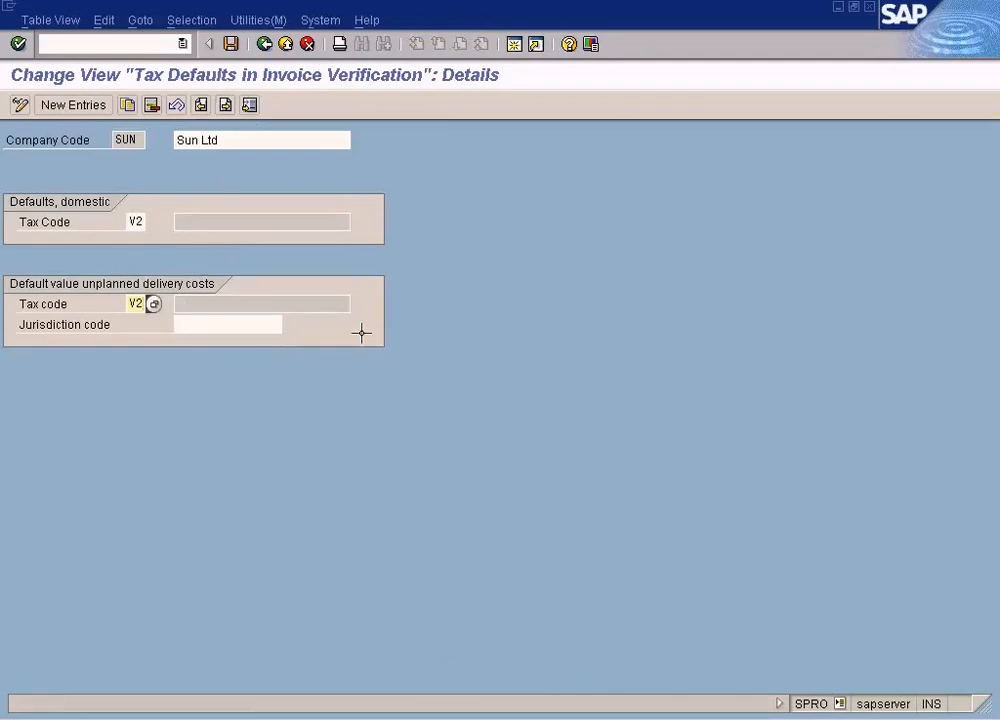
{"action": "left_click", "coordinate": [348, 710]}
{"action": "left_click", "coordinate": [410, 671]}
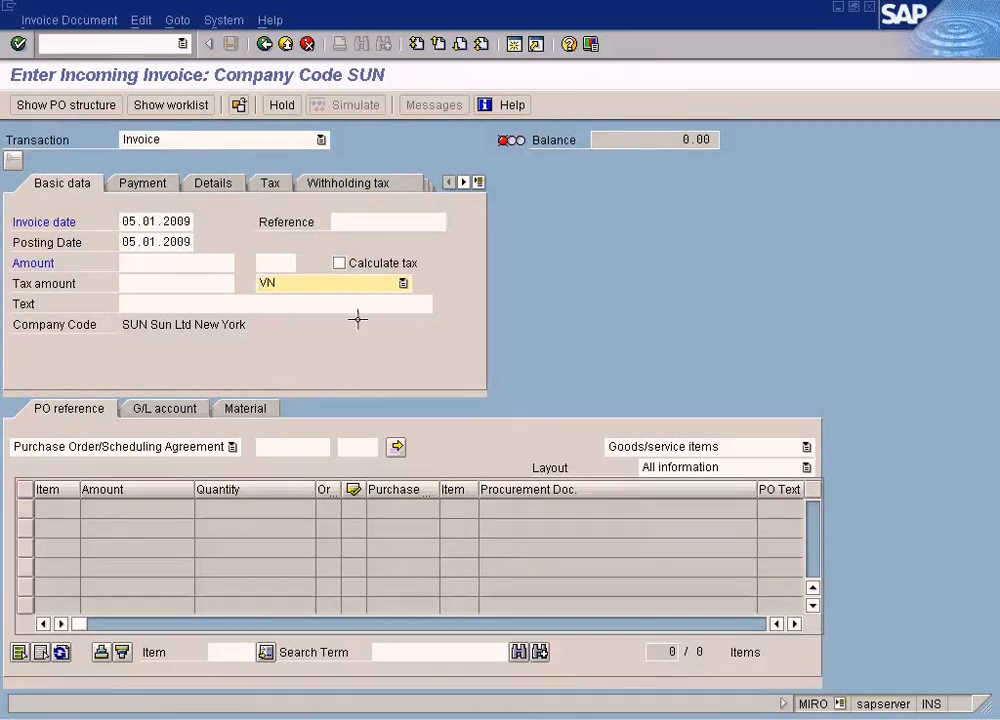
{"action": "key", "text": "alt+Tab"}
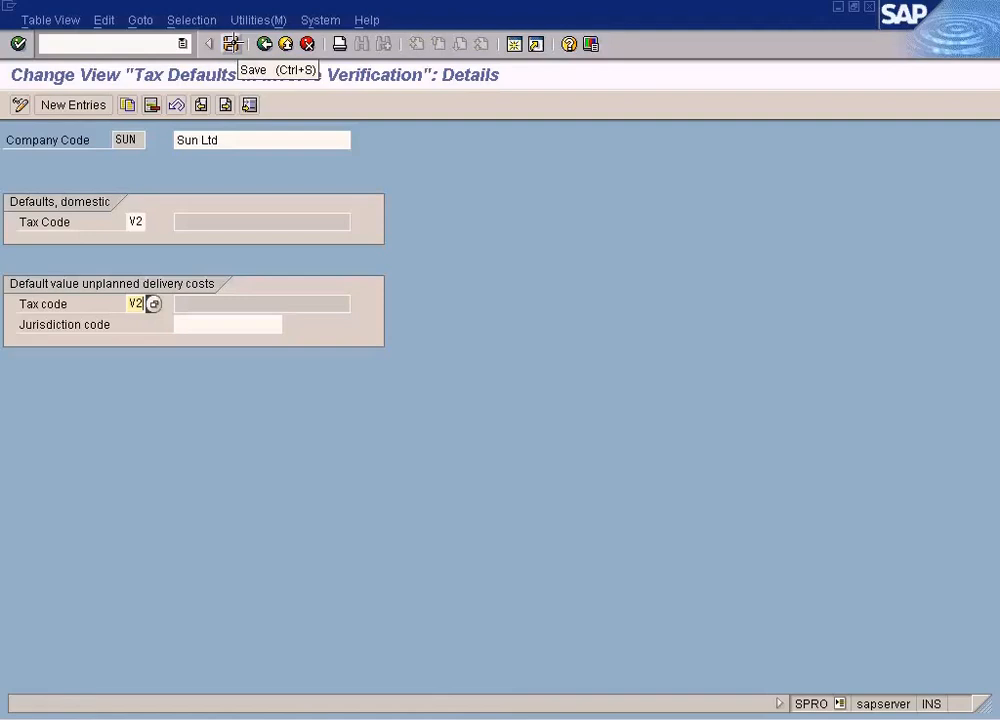
{"action": "left_click", "coordinate": [231, 44]}
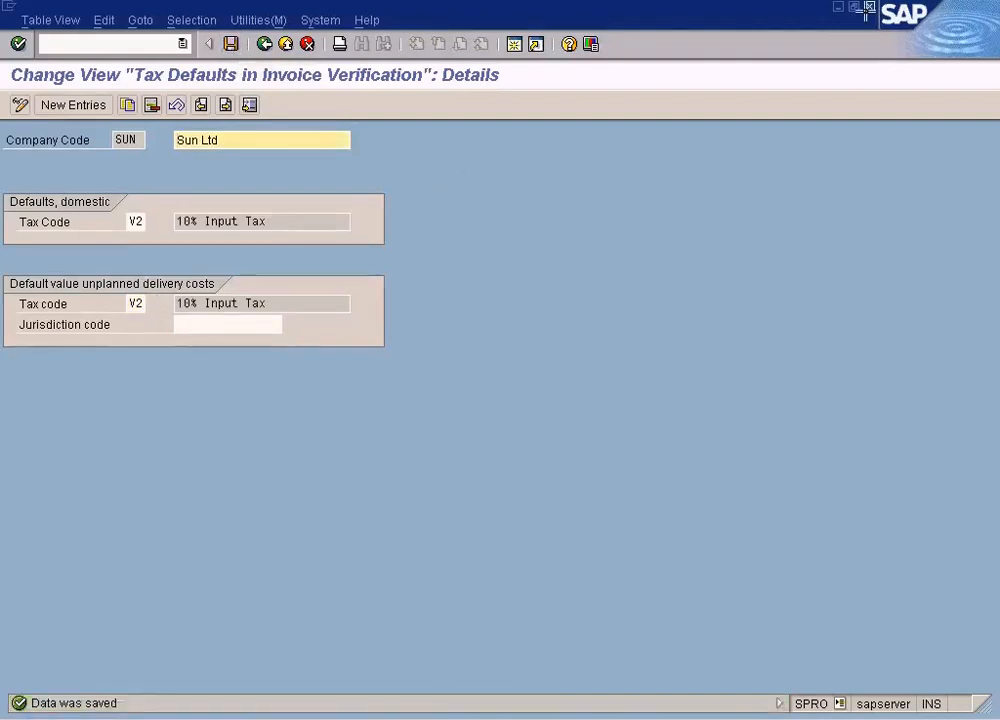
Close the configuration session and restart incoming invoice entry with transaction MIRO
{"action": "left_click", "coordinate": [867, 9]}
{"action": "left_click", "coordinate": [265, 45]}
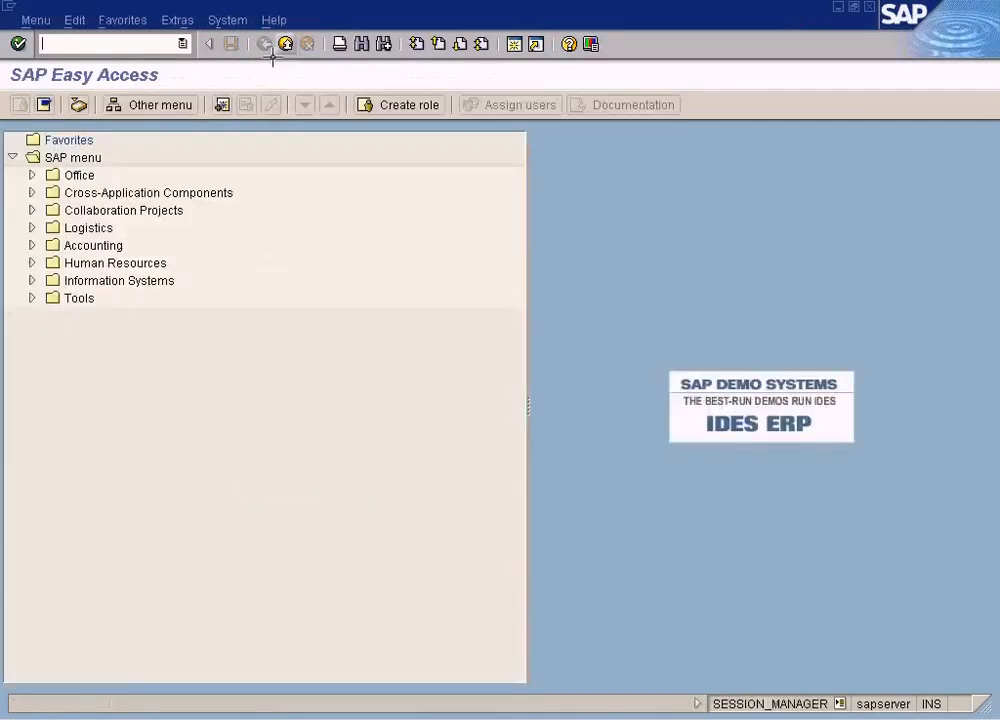
{"action": "type", "text": "miro"}
{"action": "key", "text": "Return"}
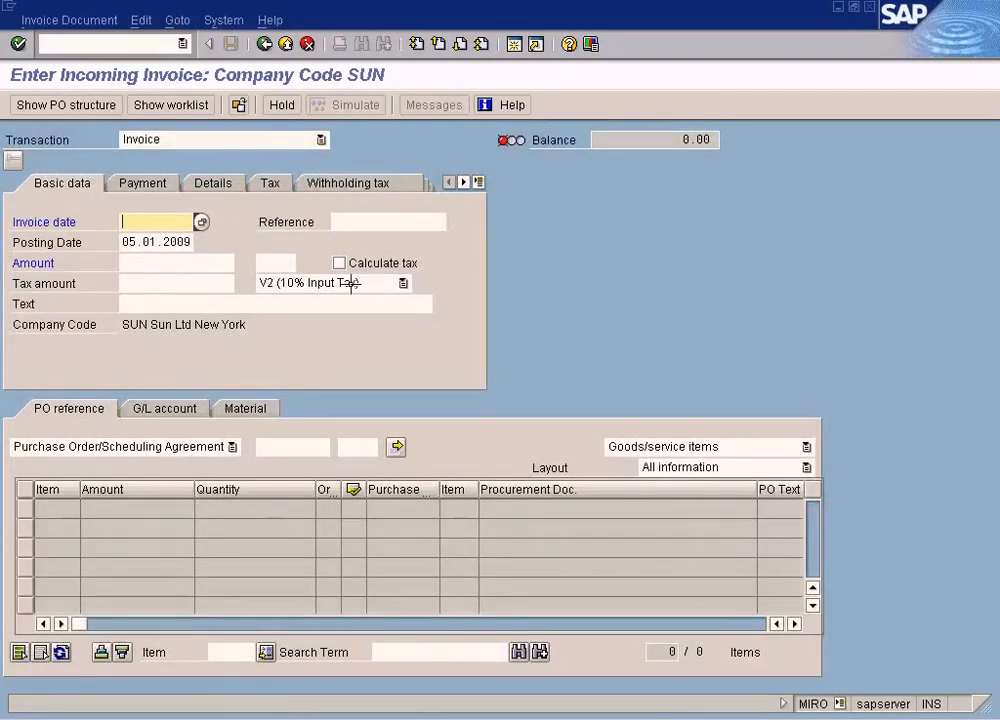
Set the date of the new incoming invoice to 05.01.2009
{"action": "key", "text": "F4"}
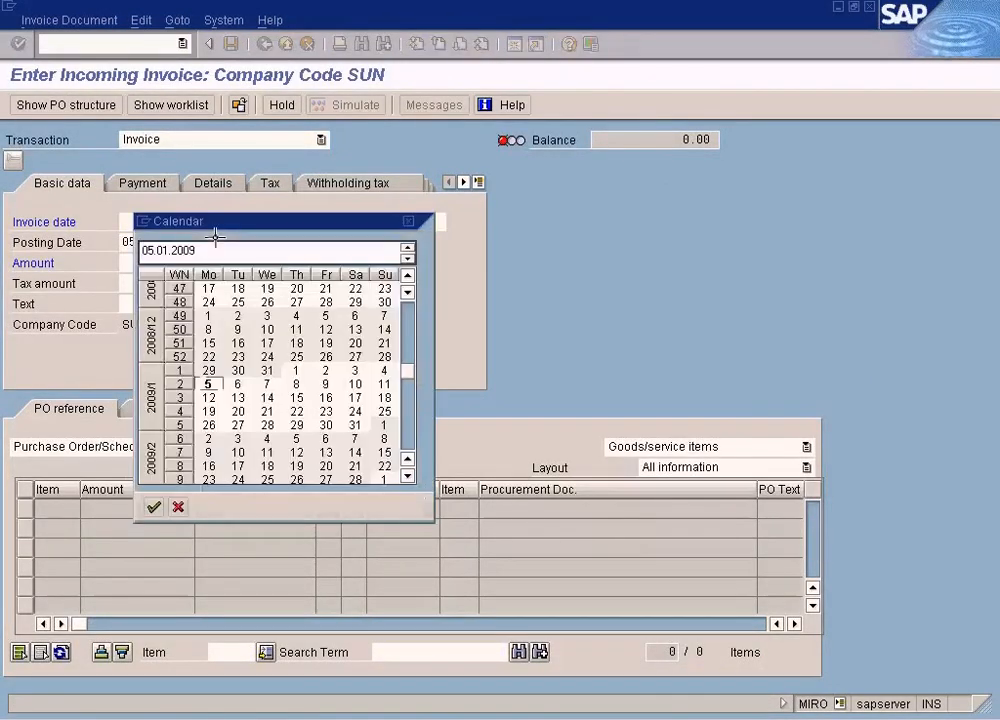
{"action": "key", "text": "Return"}
{"action": "left_click", "coordinate": [377, 718]}
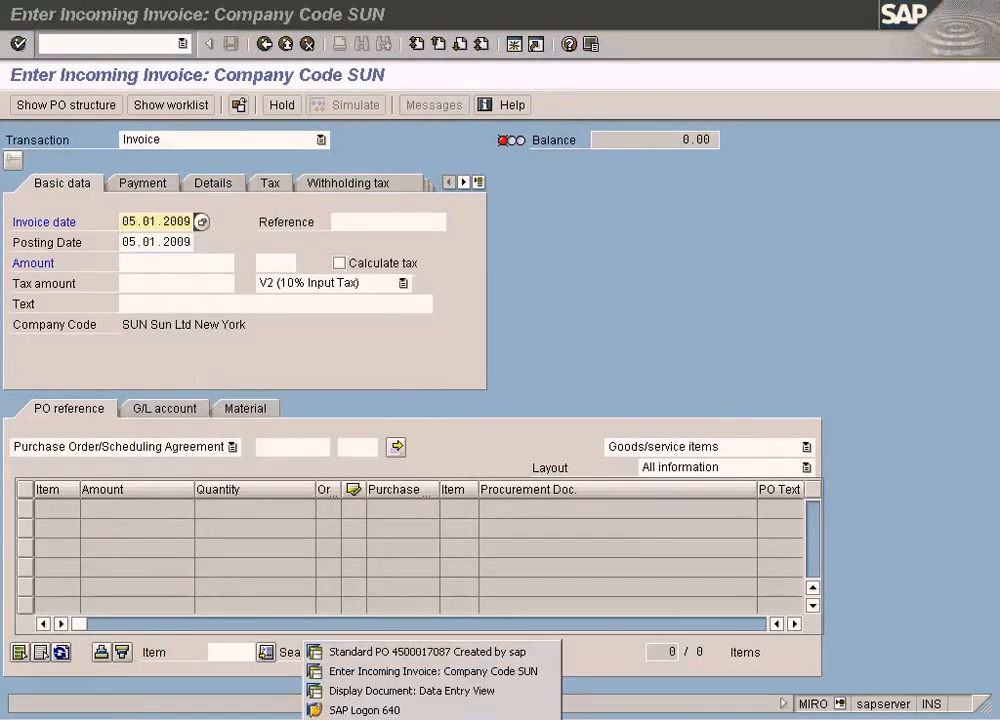
{"action": "left_click", "coordinate": [616, 346]}
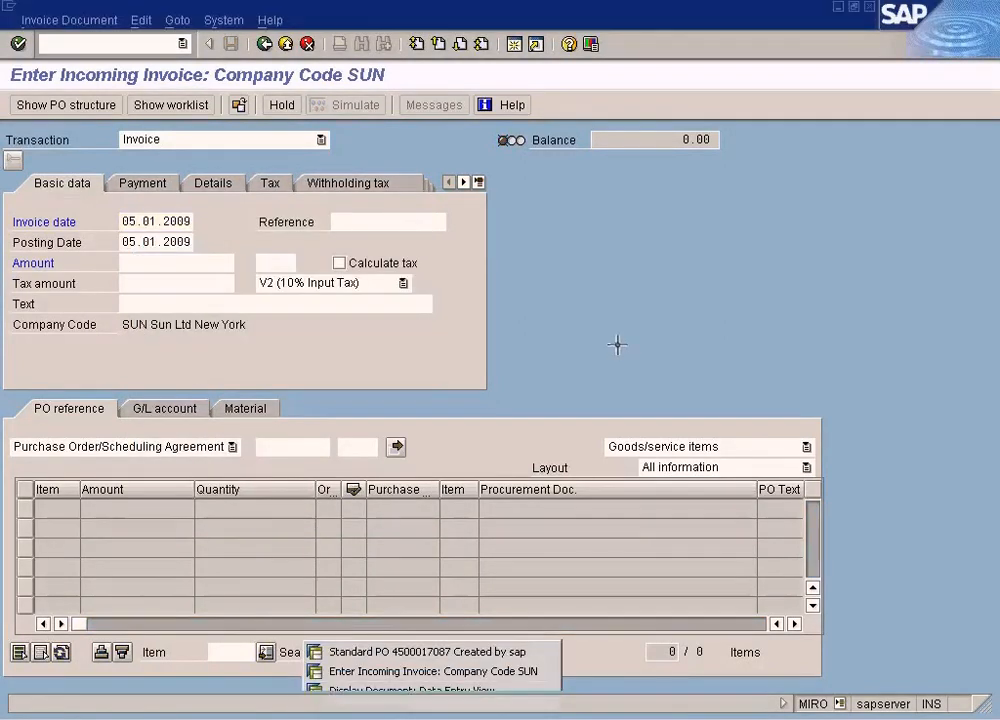
Open the SAP Reference IMG through transaction SPRO in a new session
{"action": "left_click", "coordinate": [513, 48]}
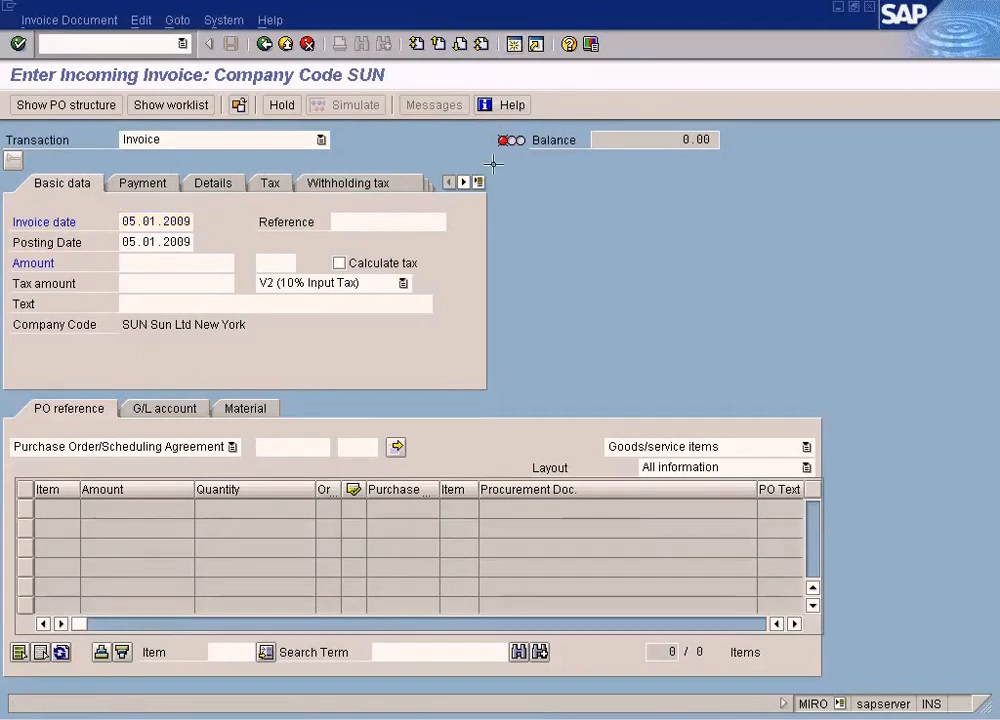
{"action": "type", "text": "/"}
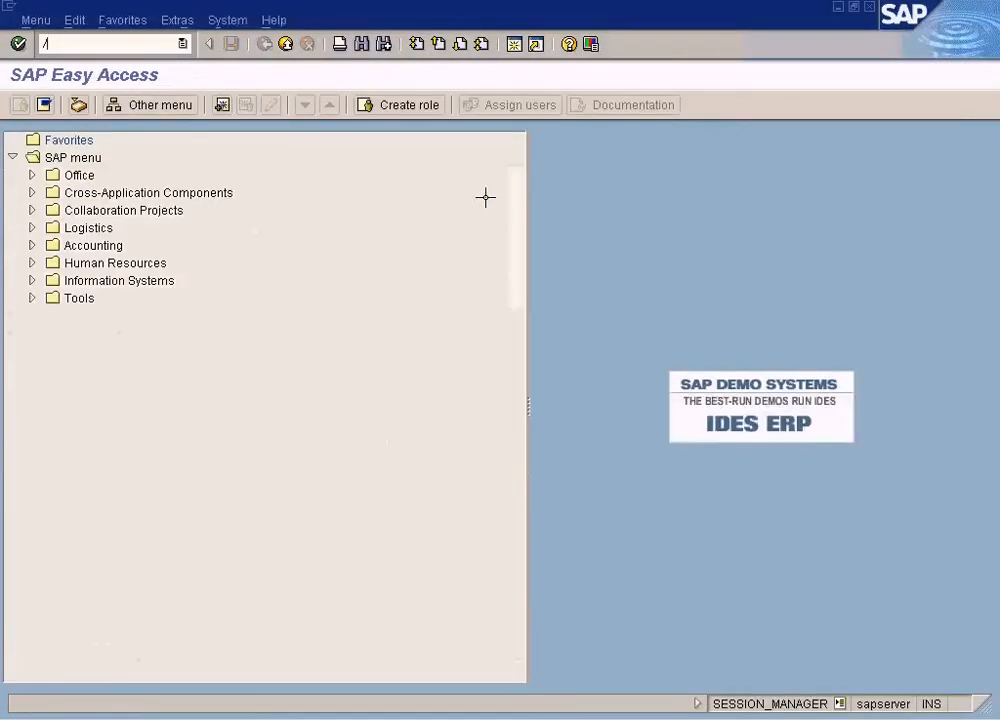
{"action": "type", "text": "nspro"}
{"action": "key", "text": "Return"}
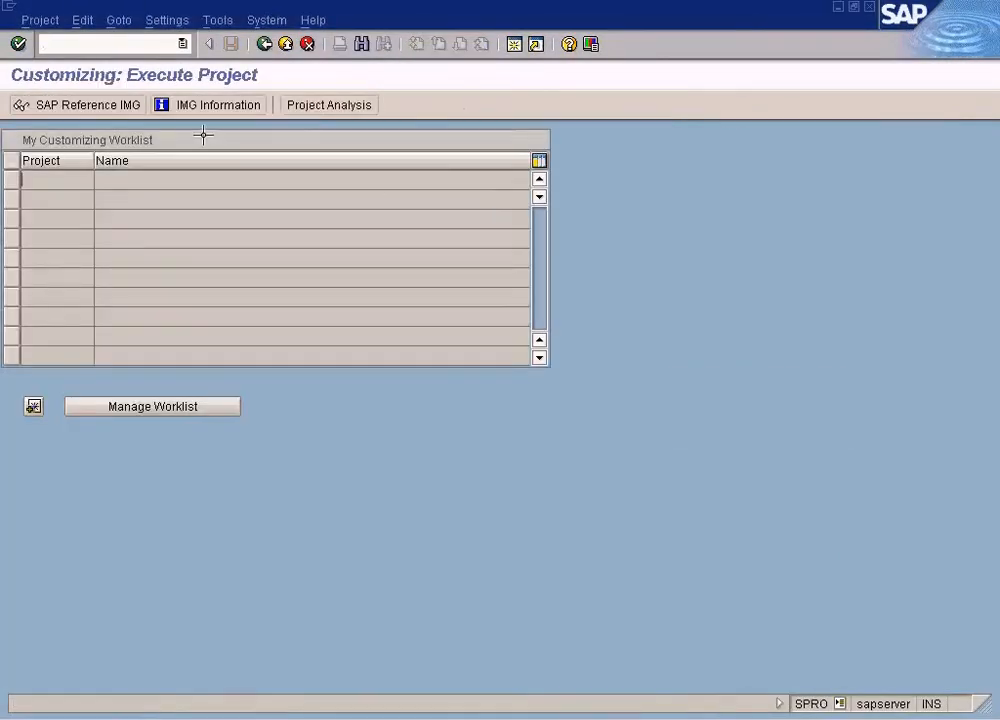
{"action": "key", "text": "F5"}
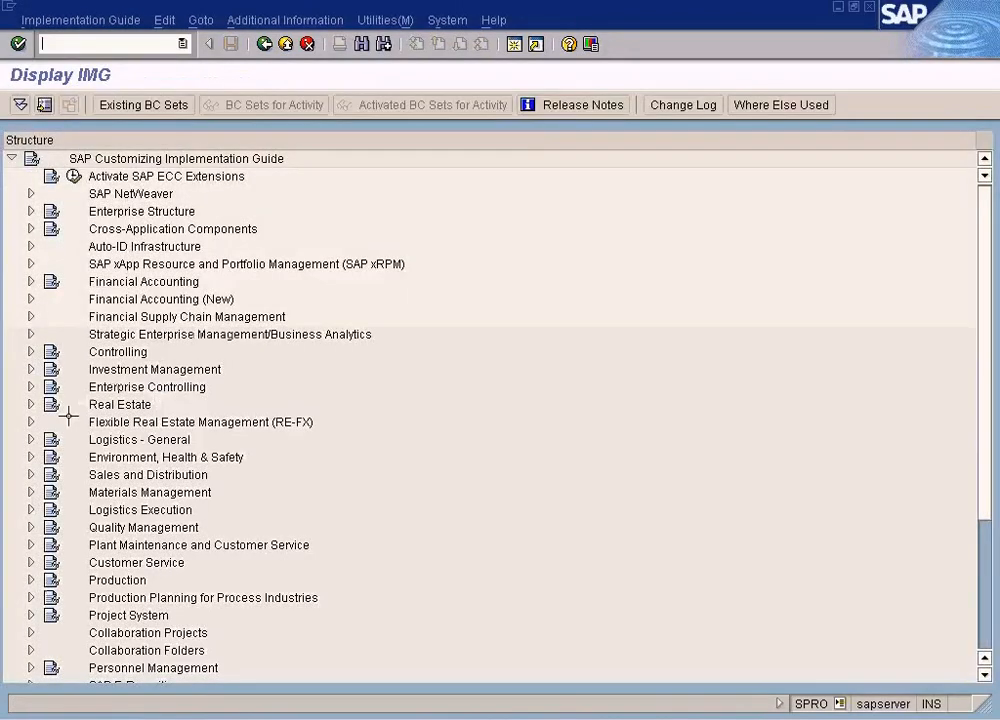
Locate Maintain Default Values for Tax Codes under Materials Management, Logistics Invoice Verification, Incoming Invoice in the implementation guide
{"action": "left_click", "coordinate": [31, 493]}
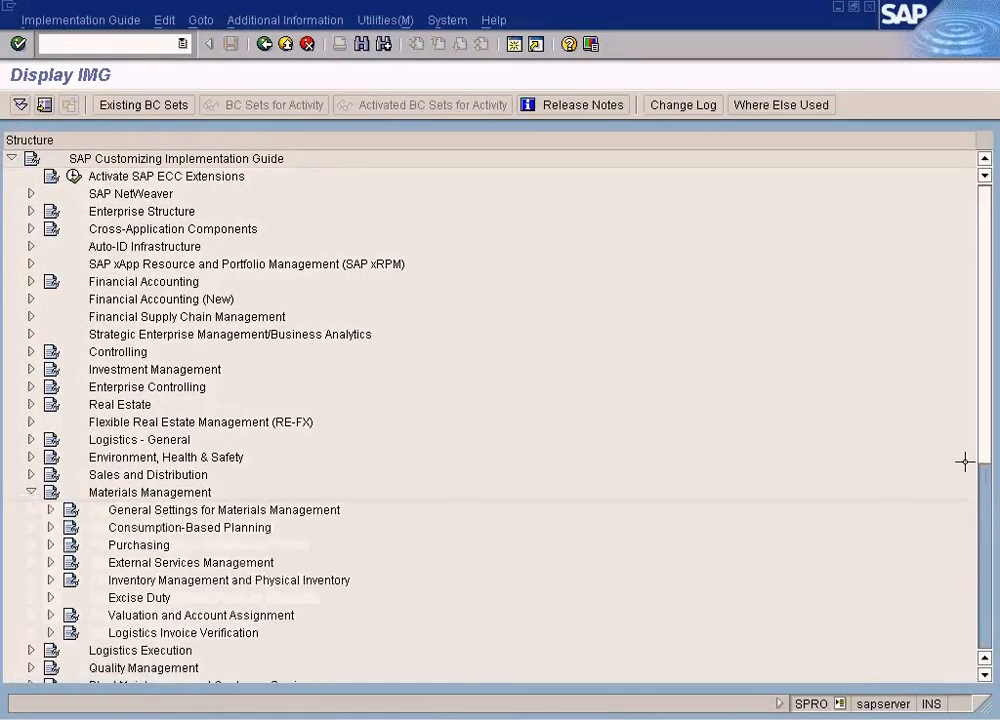
{"action": "scroll", "coordinate": [982, 445], "scroll_direction": "down", "scroll_amount": 3}
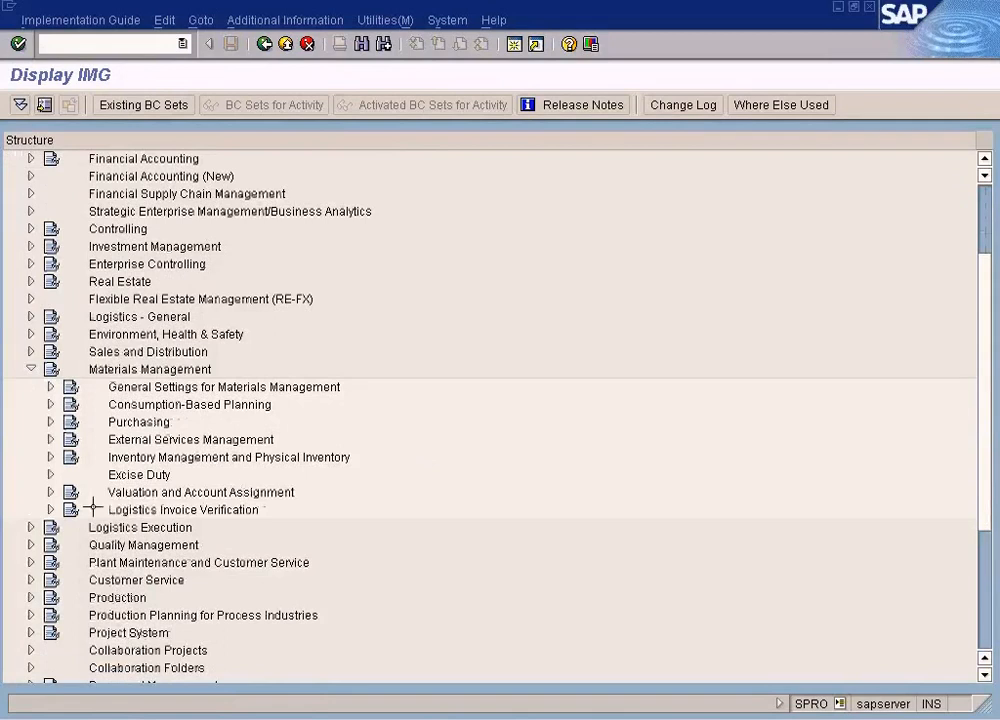
{"action": "left_click", "coordinate": [51, 509]}
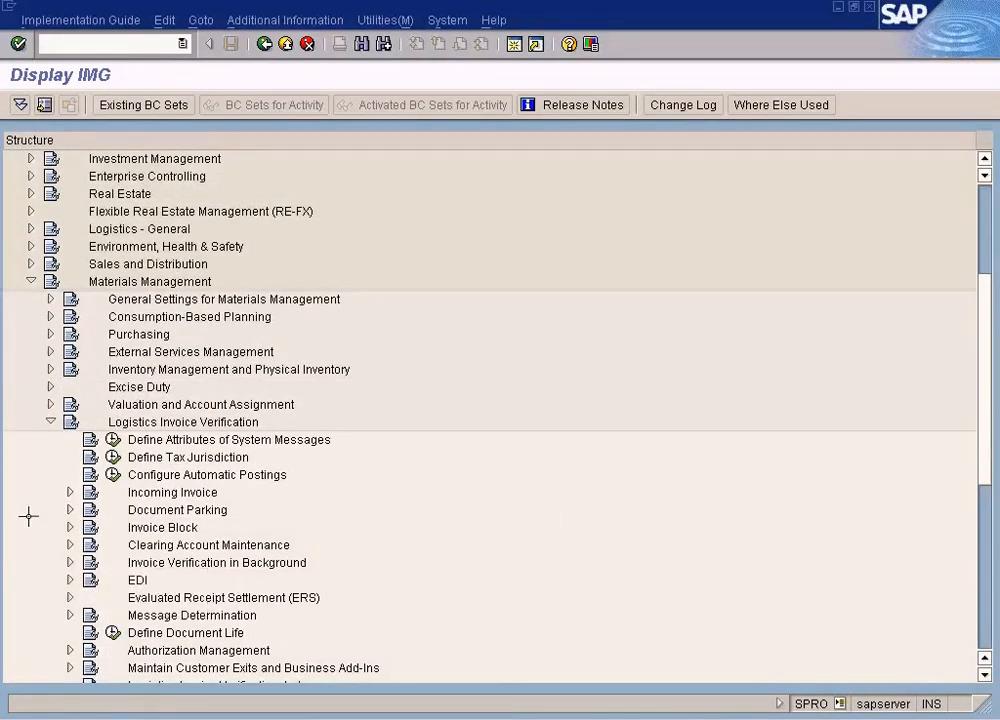
{"action": "left_click", "coordinate": [66, 492]}
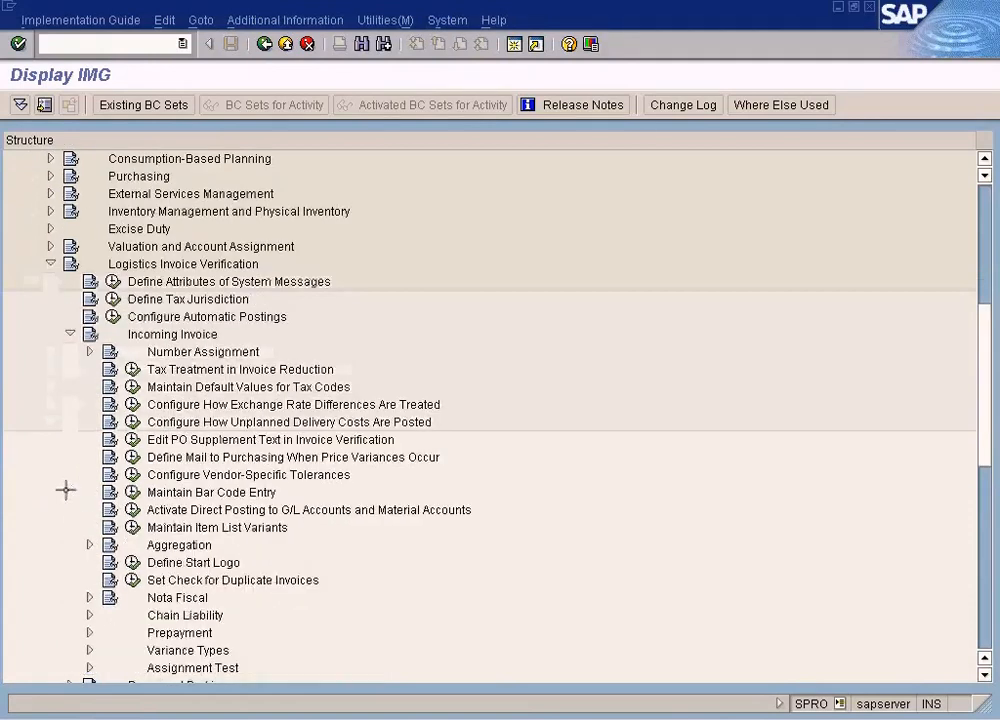
{"action": "left_click", "coordinate": [292, 388]}
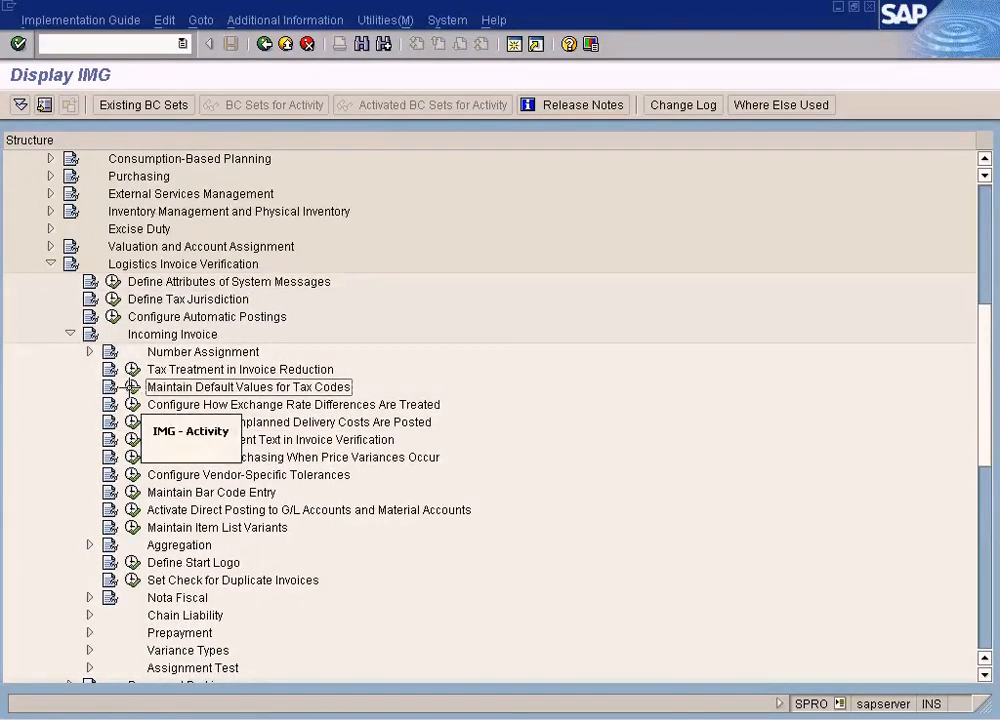
{"action": "left_click_drag", "start_coordinate": [986, 340], "coordinate": [975, 289]}
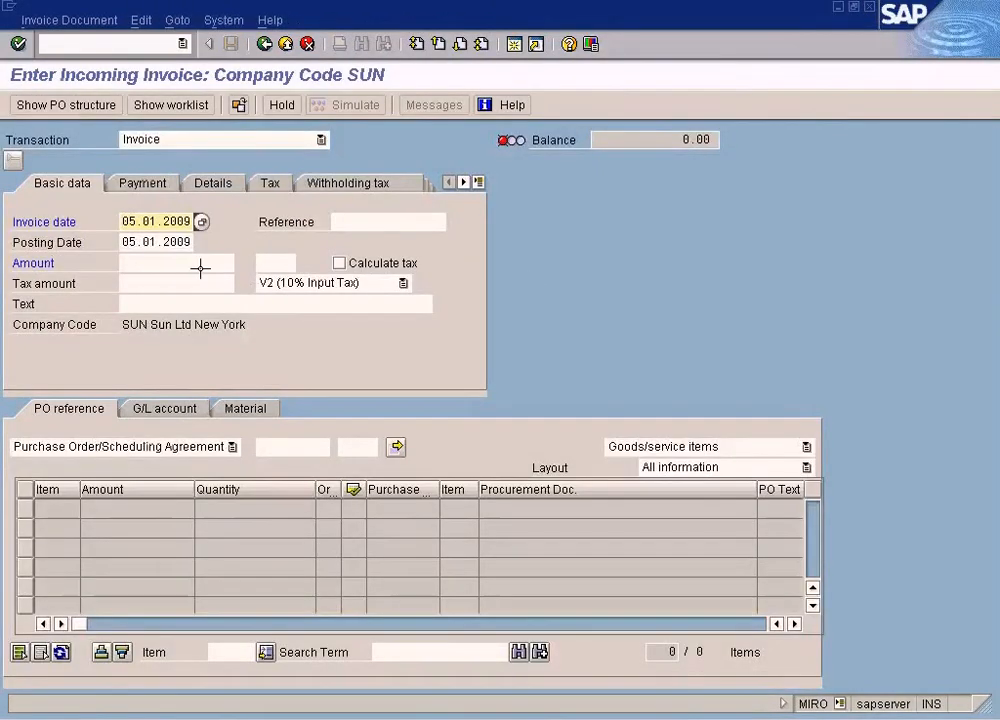
Copy the purchase order number from the displayed standard PO and load its items into the incoming invoice
{"action": "left_click", "coordinate": [200, 265]}
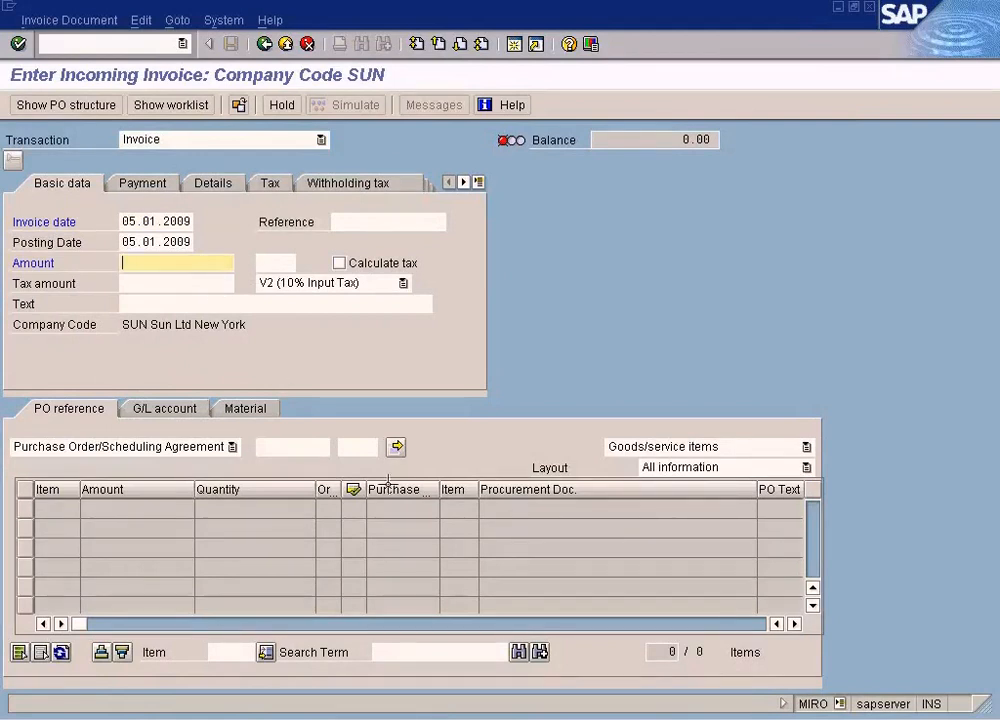
{"action": "left_click", "coordinate": [408, 712]}
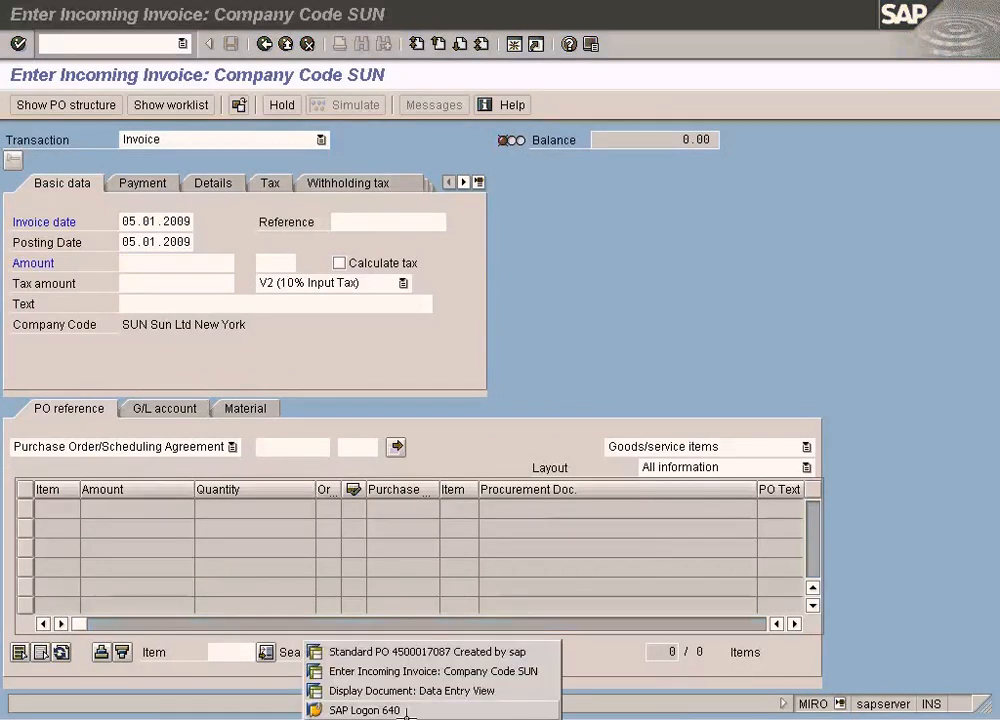
{"action": "left_click", "coordinate": [428, 652]}
{"action": "left_click_drag", "start_coordinate": [385, 140], "coordinate": [504, 154]}
{"action": "key", "text": "ctrl+c"}
{"action": "key", "text": "alt+Tab"}
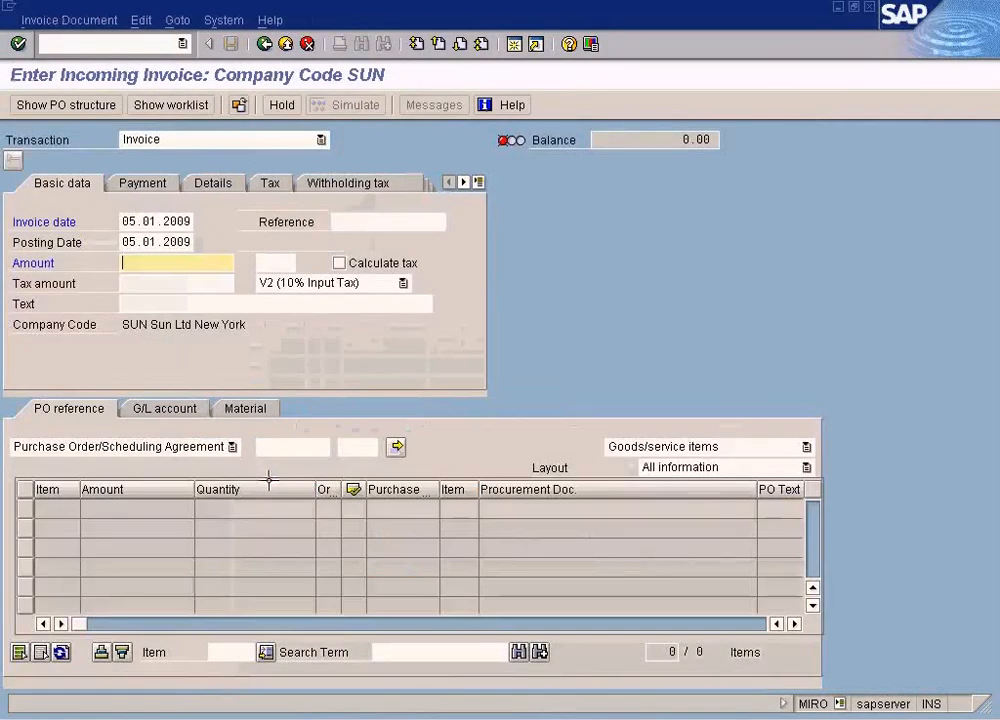
{"action": "left_click", "coordinate": [318, 444]}
{"action": "key", "text": "ctrl+v"}
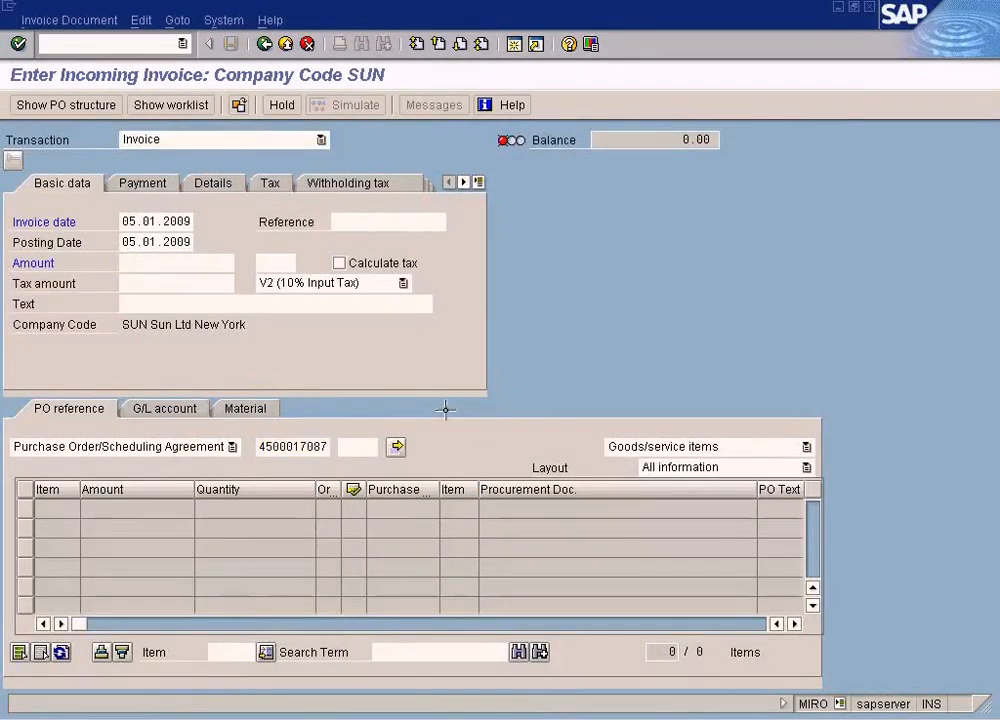
{"action": "key", "text": "Return"}
Check the TYRE-A ordered quantity against the received and invoiced quantities in the purchase order history
{"action": "left_click", "coordinate": [238, 510]}
{"action": "left_click", "coordinate": [164, 512]}
{"action": "key", "text": "alt+Tab"}
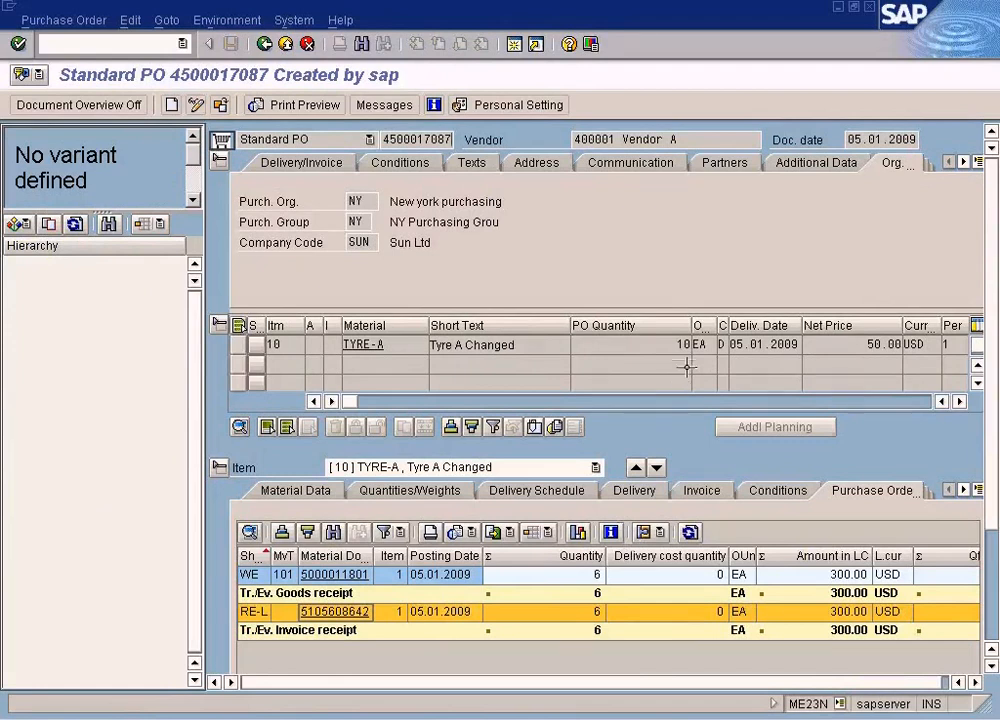
{"action": "left_click_drag", "start_coordinate": [667, 345], "coordinate": [711, 343]}
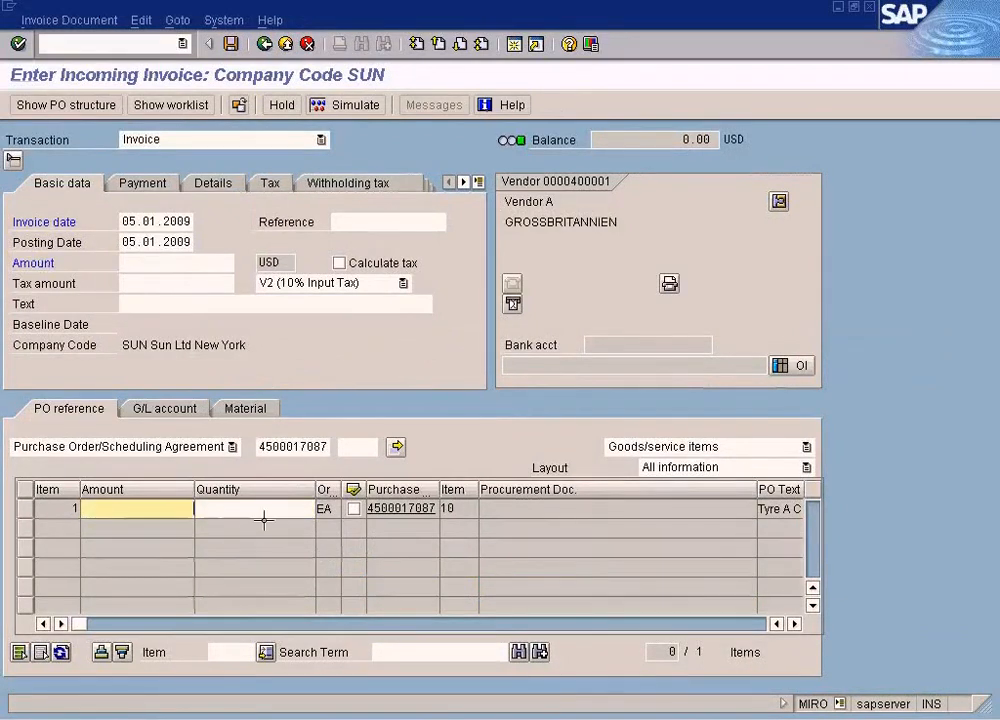
Discard the current invoice without posting and restart MIRO with the invoice date 05.01.2009
{"action": "left_click", "coordinate": [286, 45]}
{"action": "left_click", "coordinate": [333, 330]}
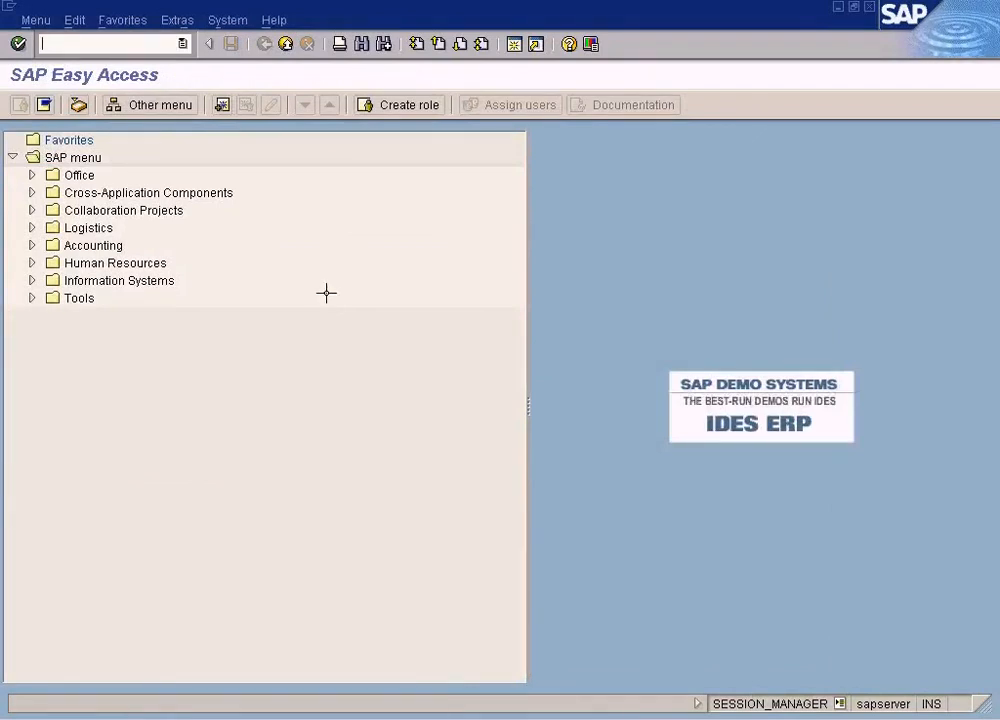
{"action": "key", "text": "Return"}
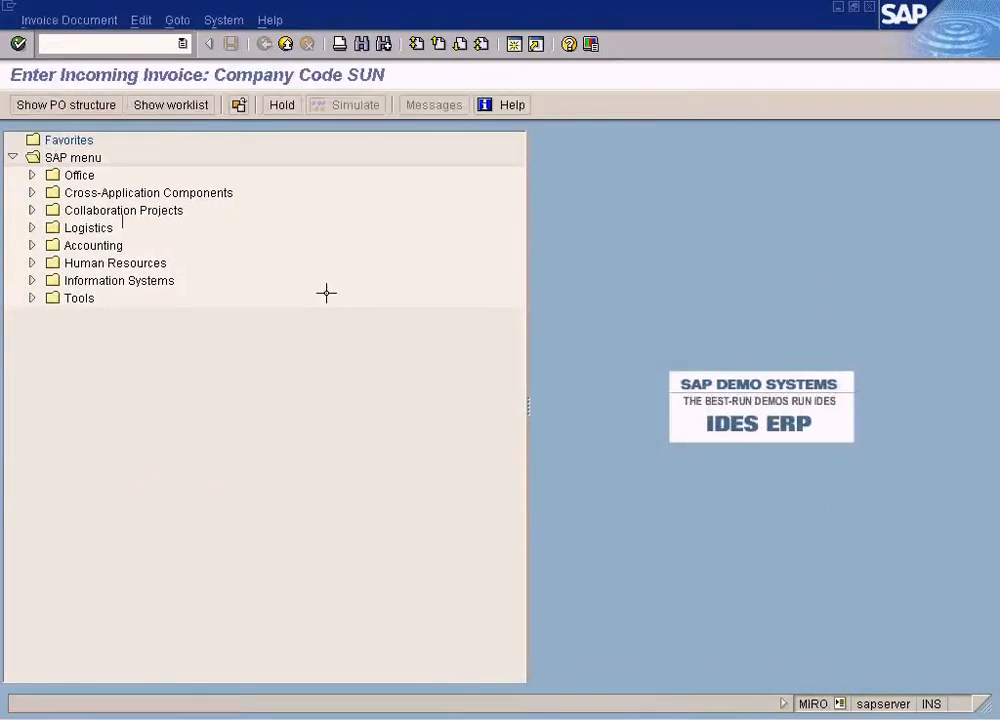
{"action": "key", "text": "F4"}
{"action": "key", "text": "Return"}
{"action": "left_click", "coordinate": [200, 262]}
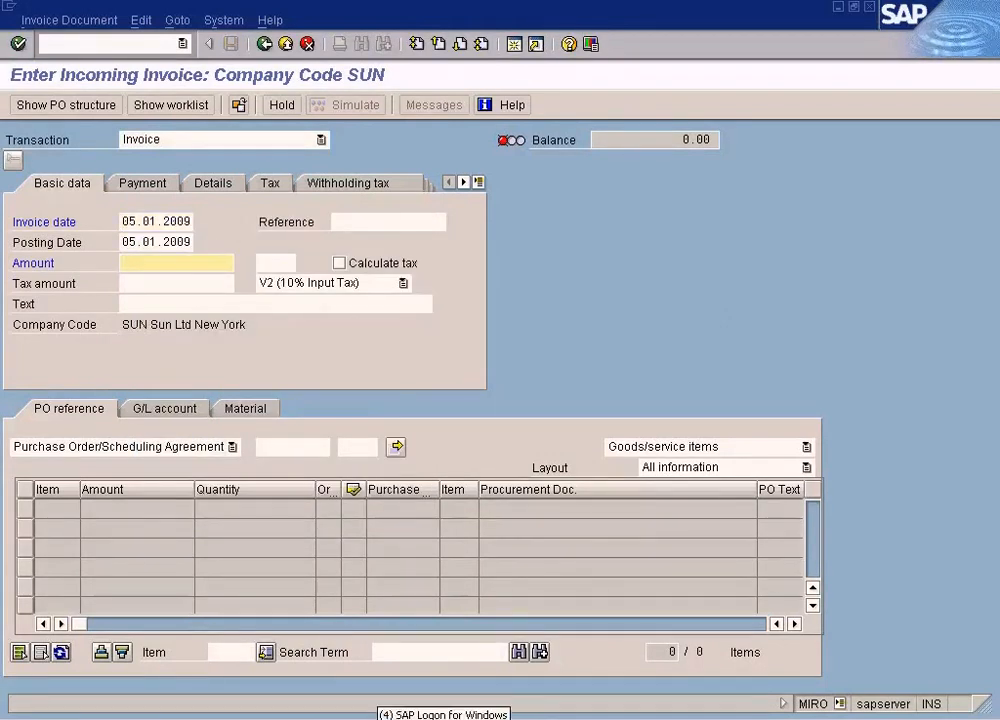
Reference the other Tyre A purchase order by its number and load its items into the new invoice
{"action": "left_click", "coordinate": [297, 446]}
{"action": "type", "text": "45000170879"}
{"action": "key", "text": "shift+Home"}
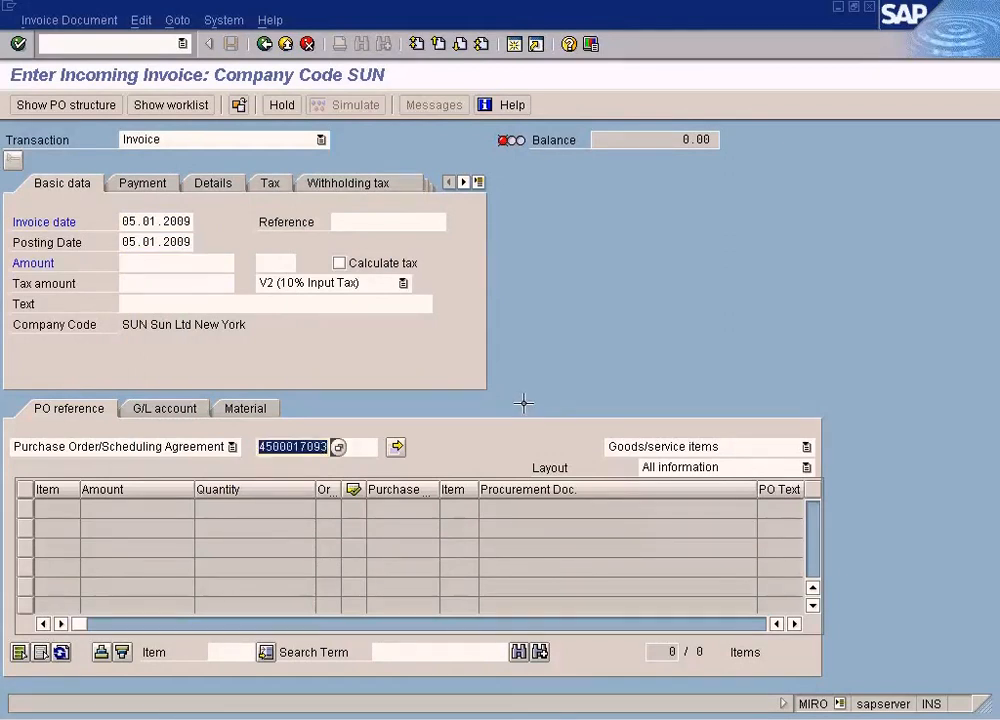
{"action": "key", "text": "Return"}
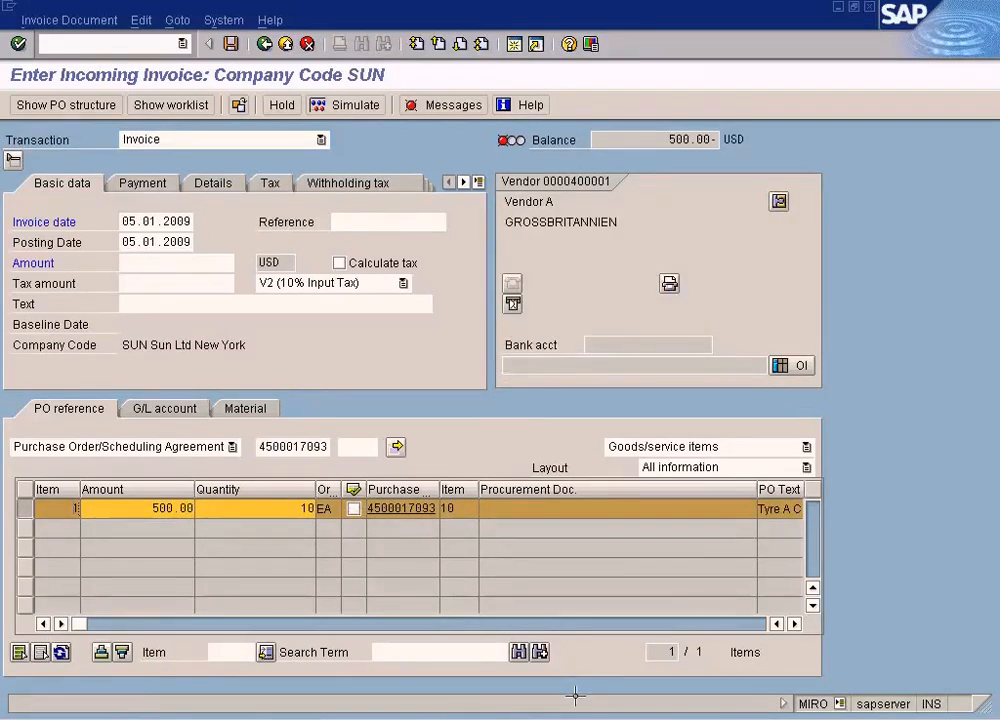
Switch to Paint with Sample vendor invoice.JPG and compare its quantity and amounts with the SAP invoice item
{"action": "left_click", "coordinate": [606, 716]}
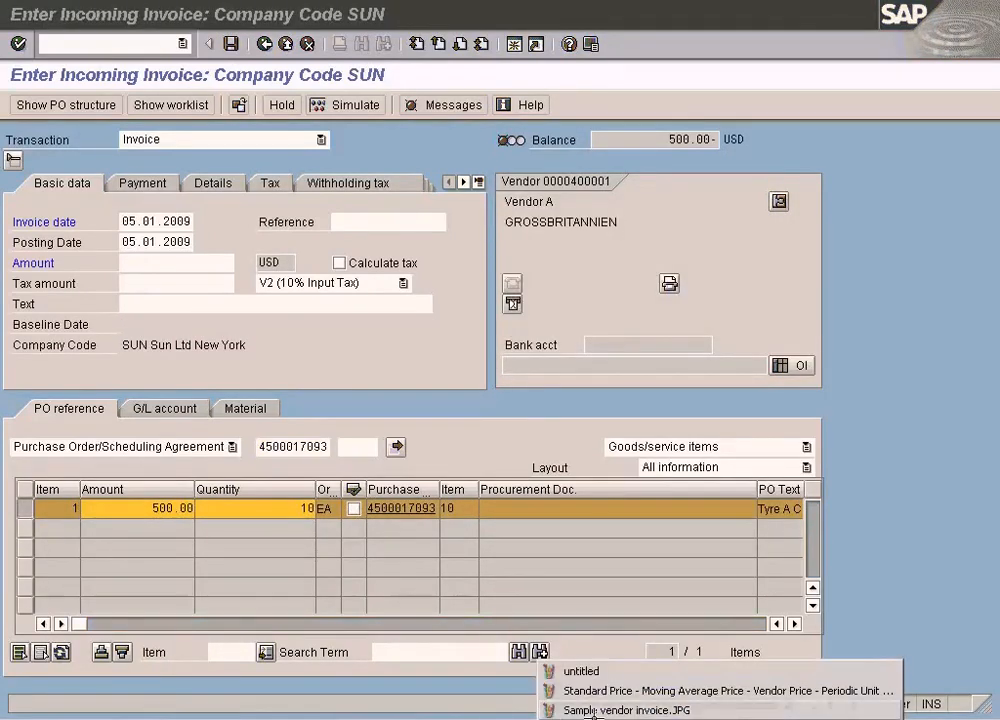
{"action": "left_click", "coordinate": [606, 710]}
{"action": "left_click", "coordinate": [772, 364]}
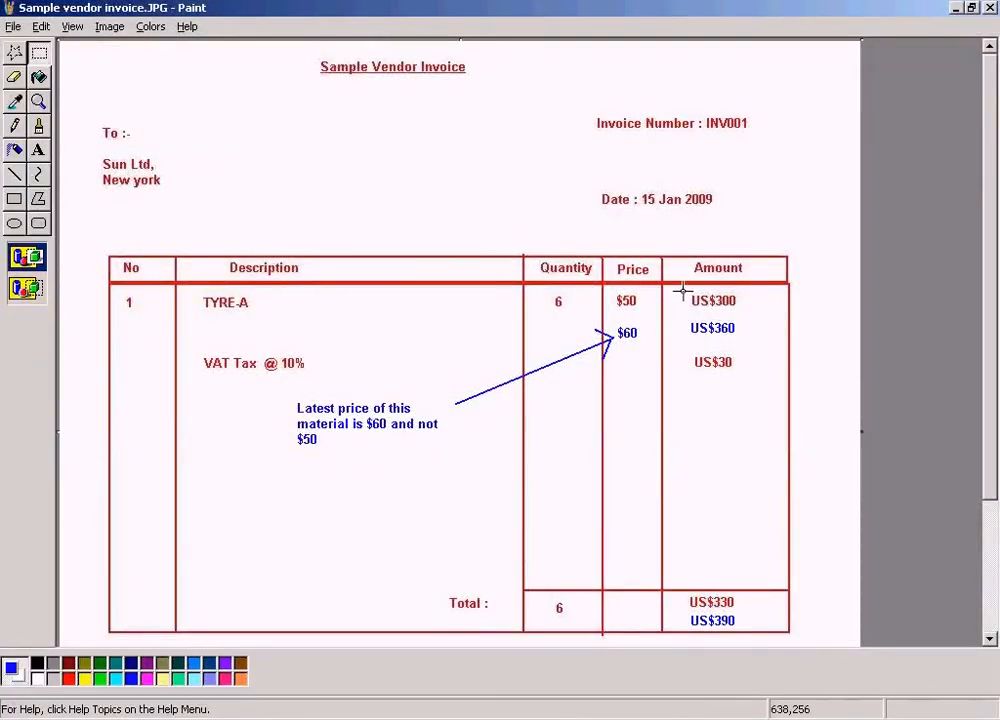
{"action": "key", "text": "alt+Tab"}
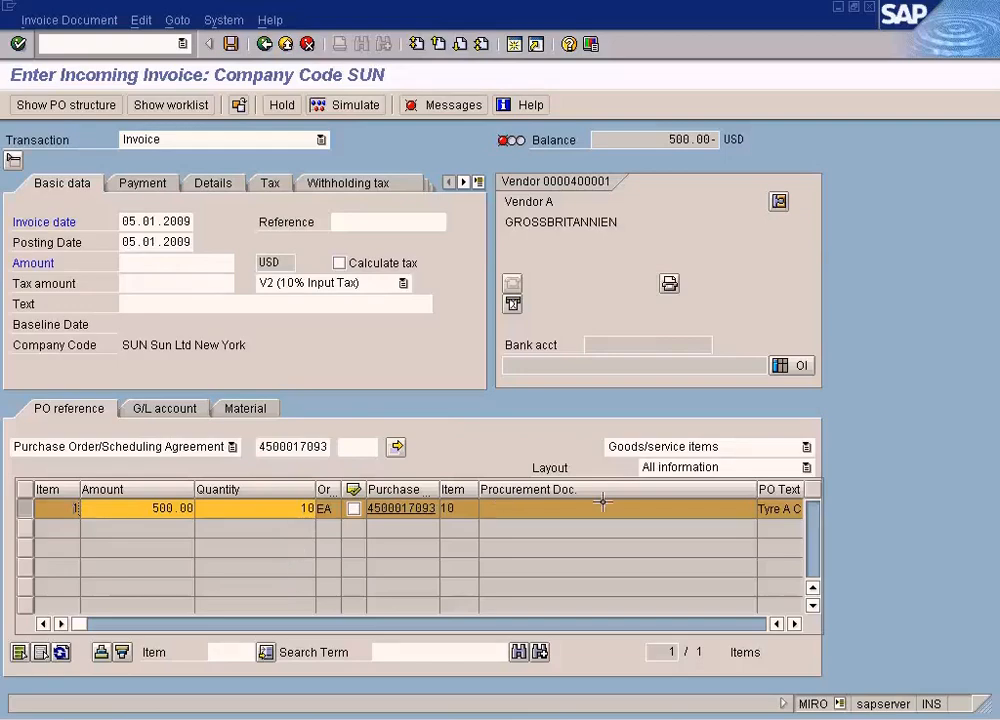
{"action": "key", "text": "alt+Tab"}
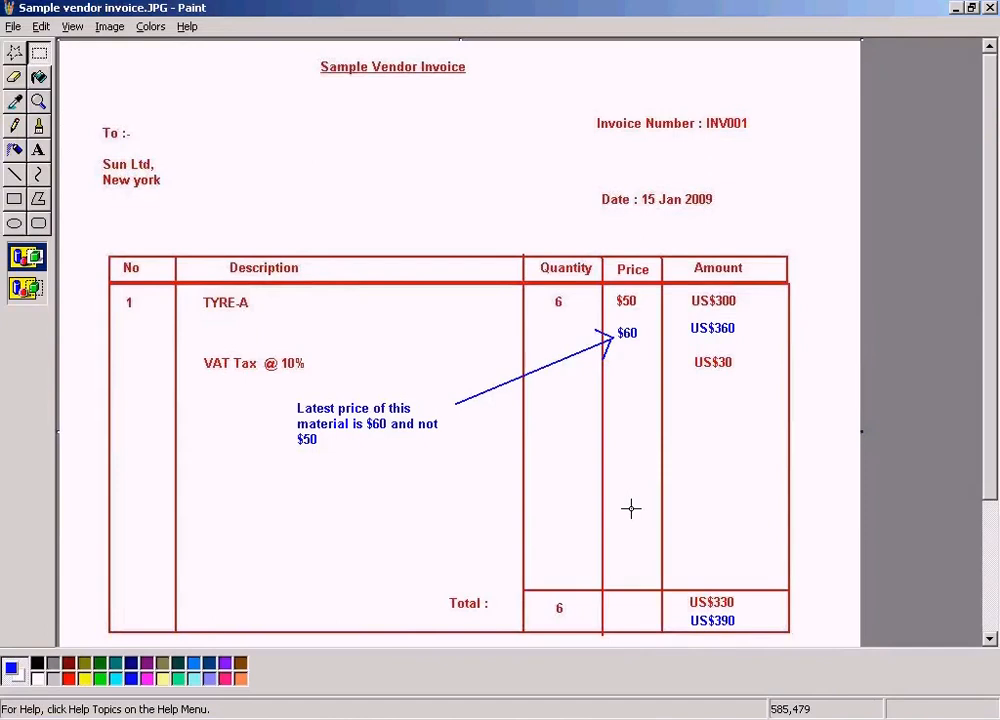
{"action": "key", "text": "alt+Tab"}
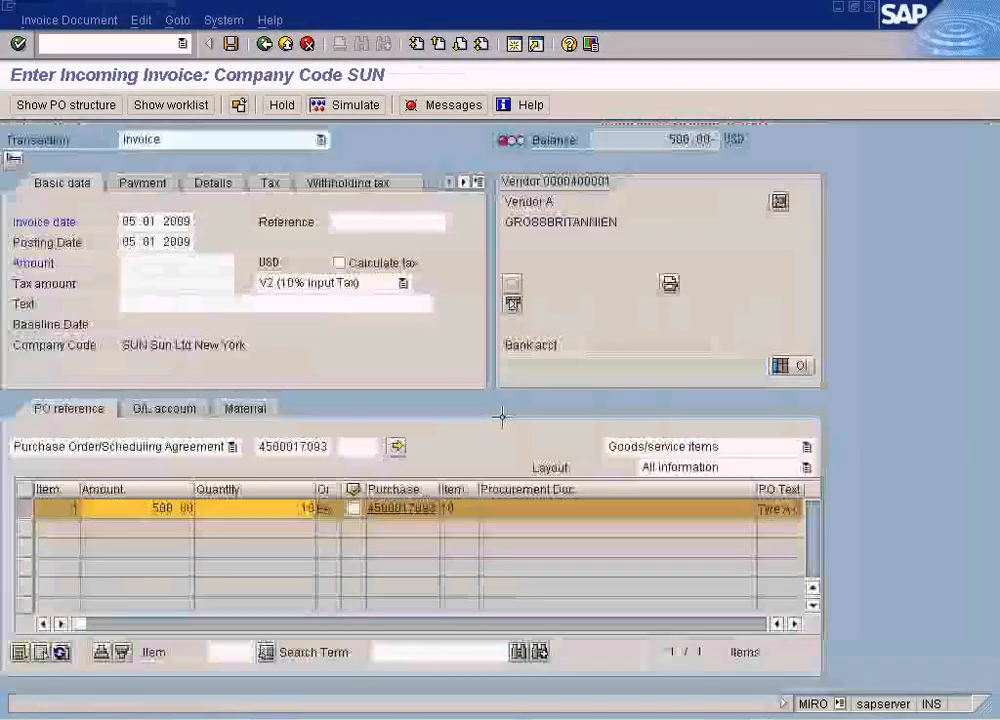
Discard the invoice without posting and display the purchase order it referenced using transaction ME23N
{"action": "left_click", "coordinate": [283, 46]}
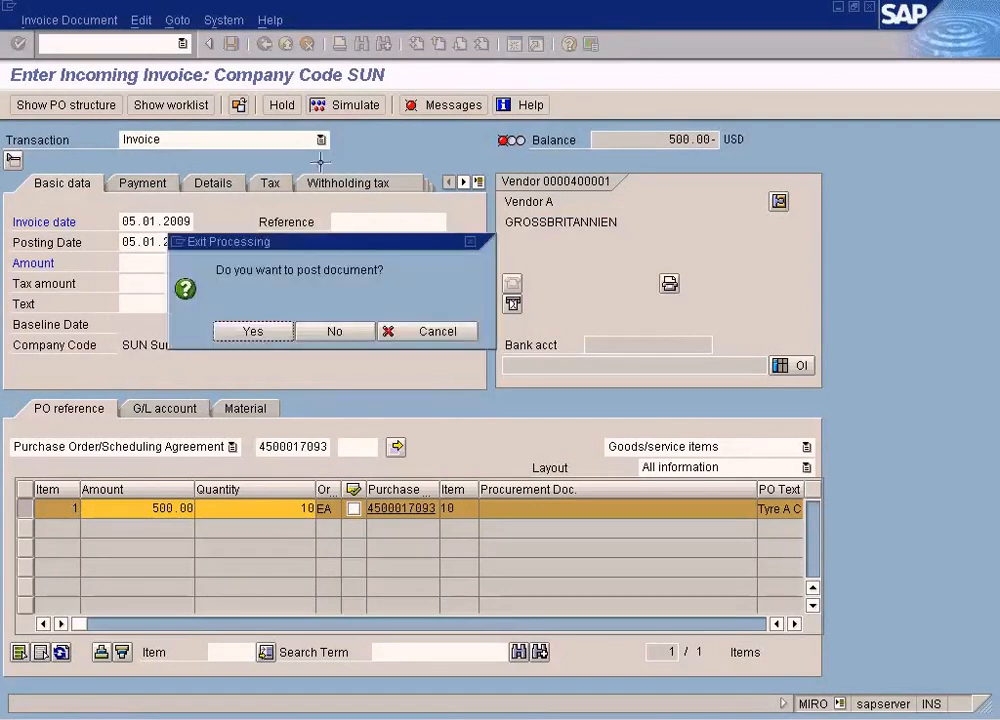
{"action": "left_click", "coordinate": [335, 328]}
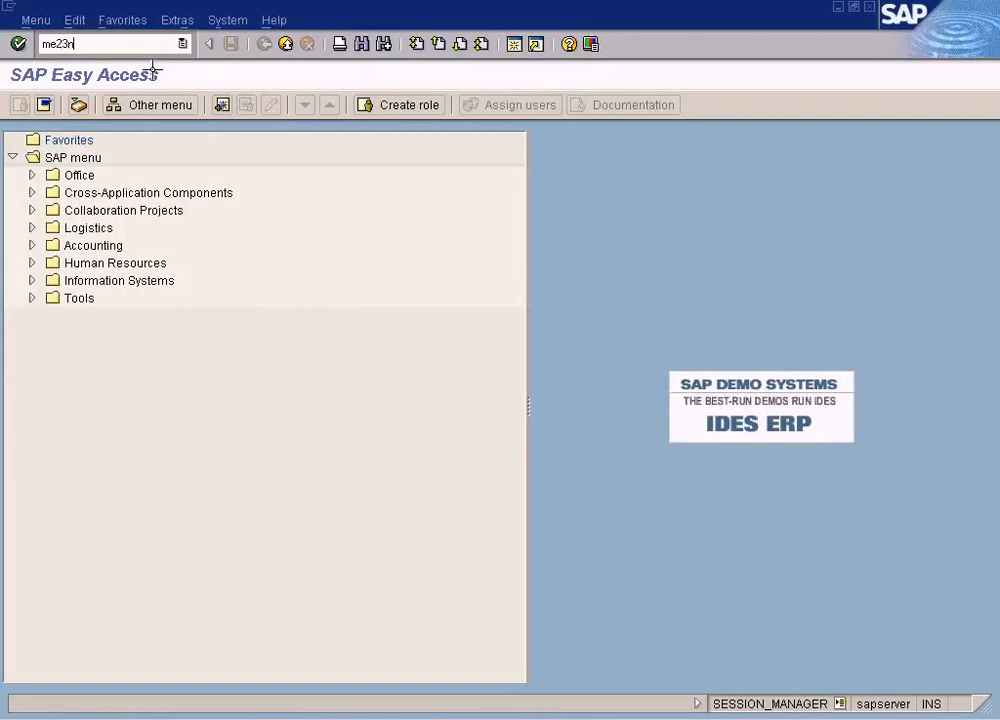
{"action": "key", "text": "Return"}
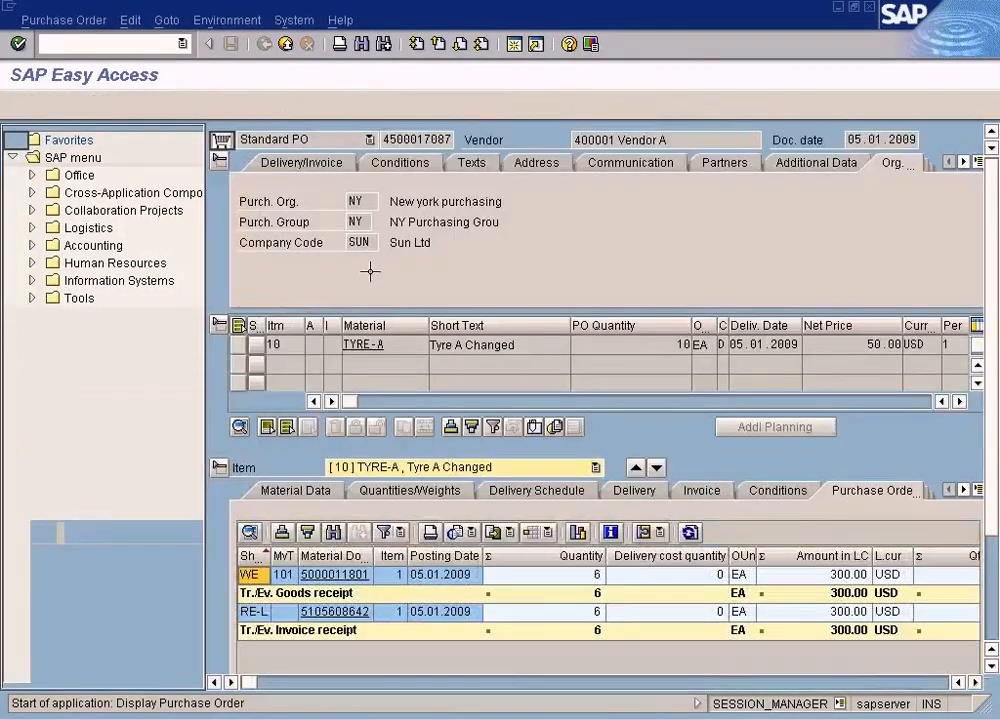
{"action": "left_click", "coordinate": [216, 104]}
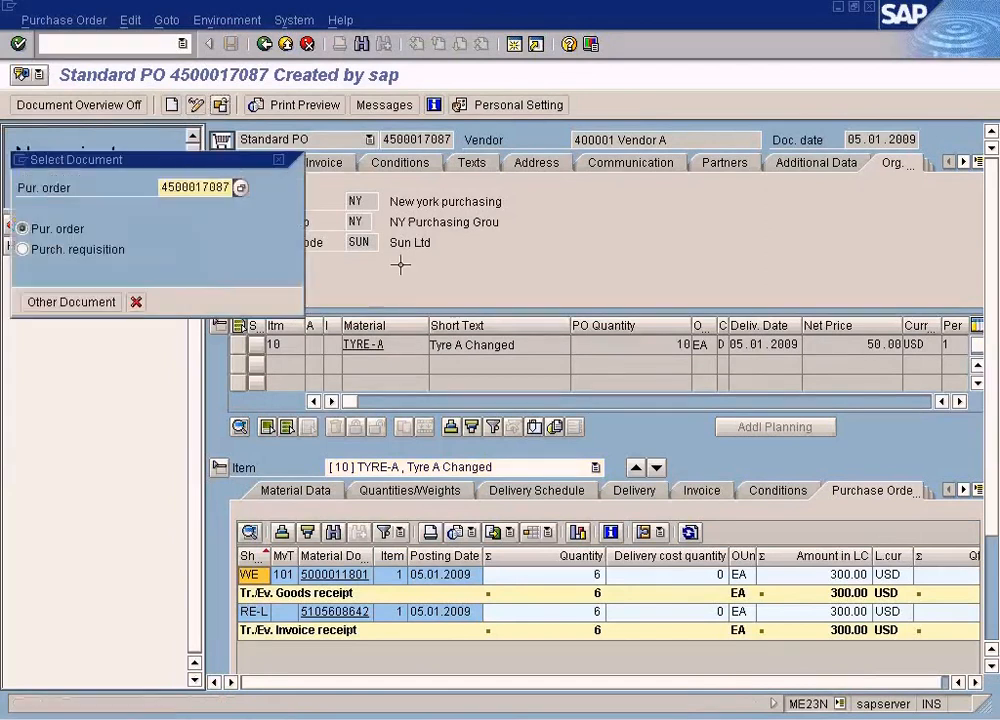
{"action": "key", "text": "BackSpace"}
{"action": "key", "text": "BackSpace"}
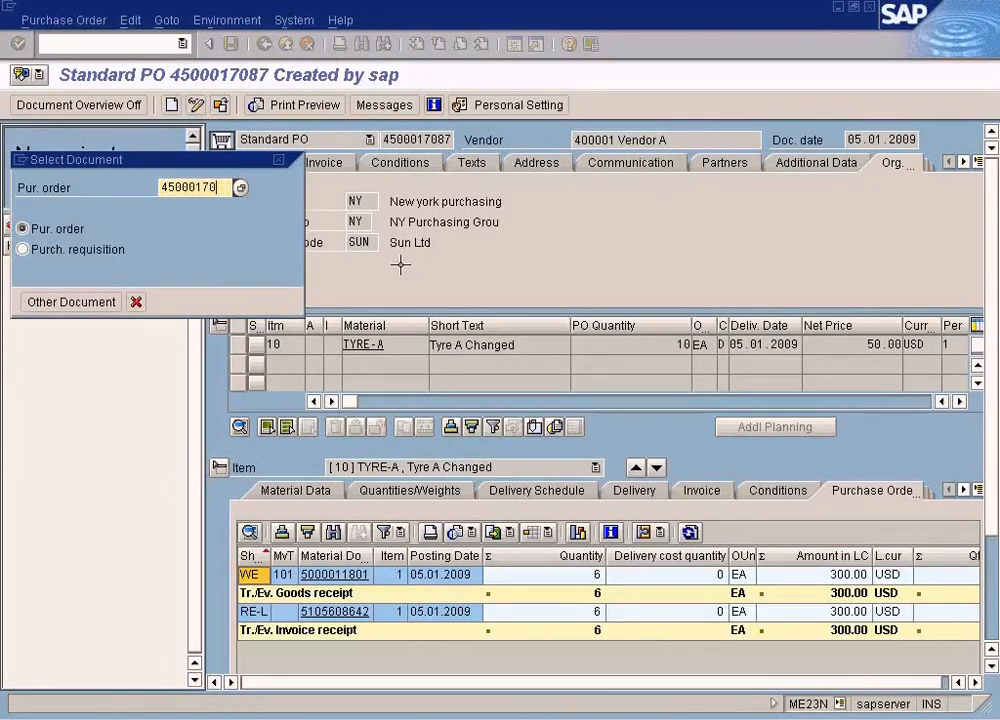
{"action": "key", "text": "Return"}
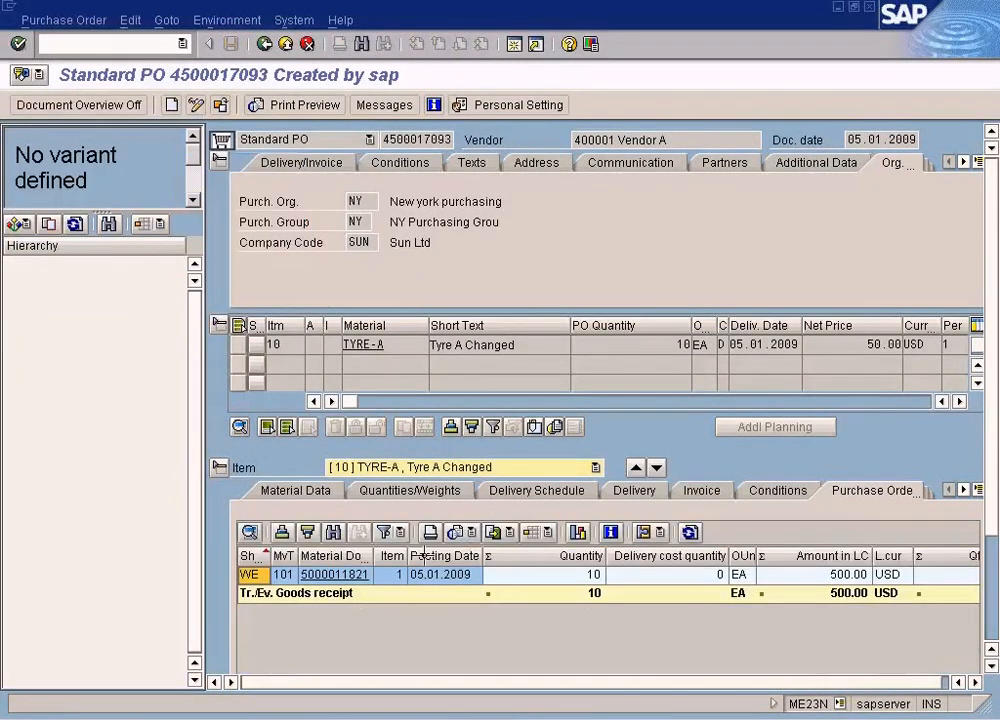
Open the purchase order's goods receipt document and cancel it with transaction MBST, posting the reversal dated 05.01.2009
{"action": "left_click", "coordinate": [360, 575]}
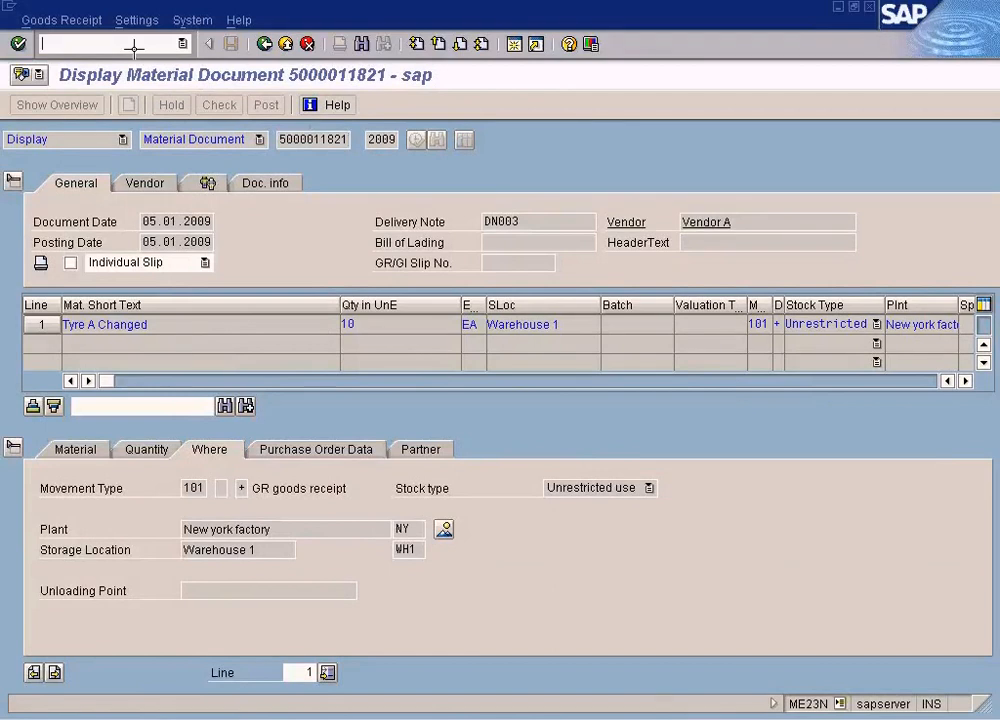
{"action": "key", "text": "Return"}
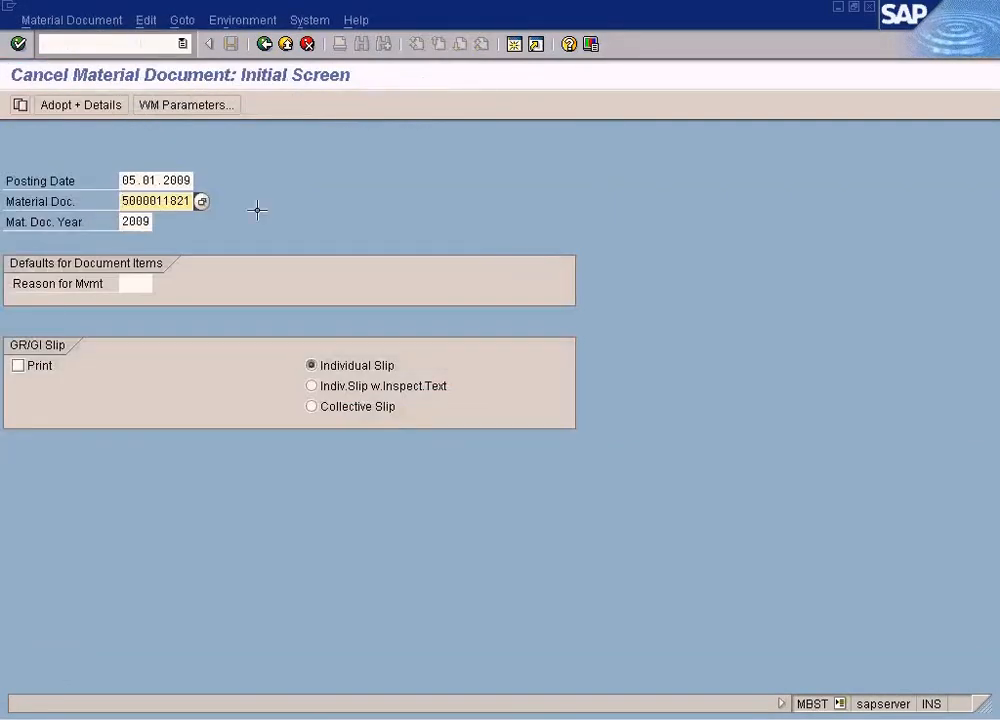
{"action": "key", "text": "End"}
{"action": "key", "text": "Return"}
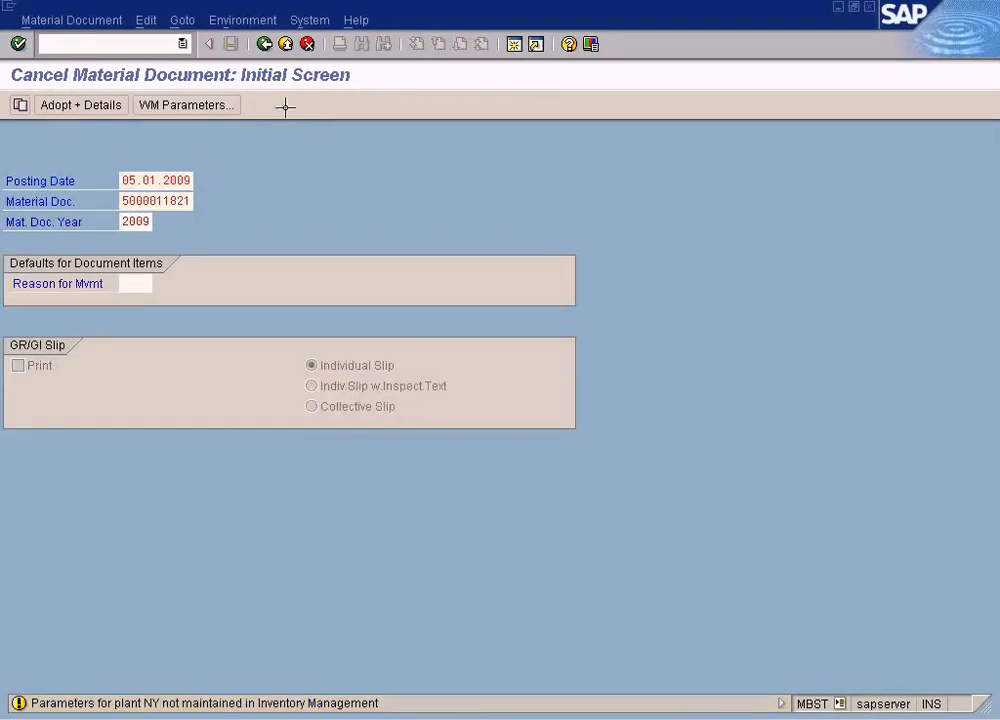
{"action": "key", "text": "Return"}
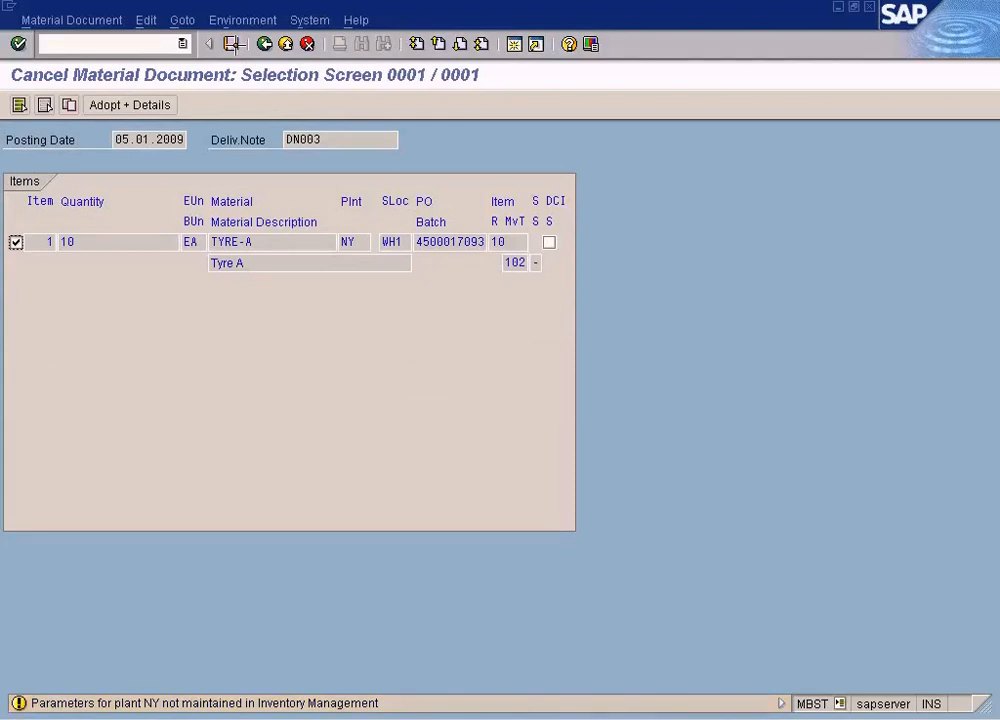
{"action": "left_click", "coordinate": [235, 46]}
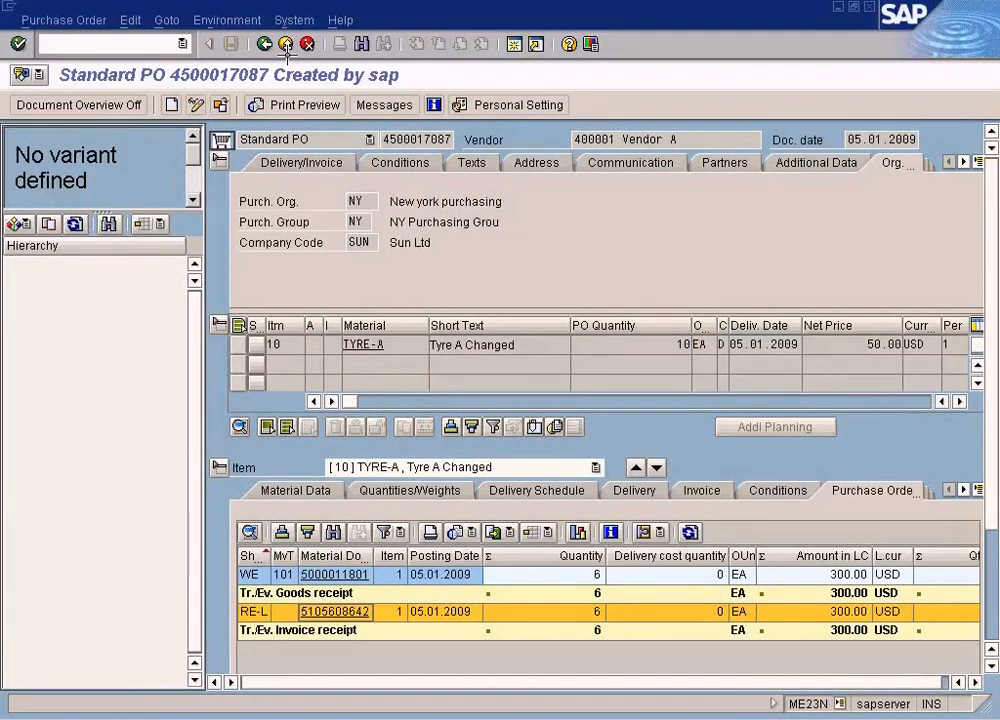
Leave the purchase order display, start a purchase order goods receipt in MIGO and clear the prefilled document number
{"action": "left_click", "coordinate": [286, 44]}
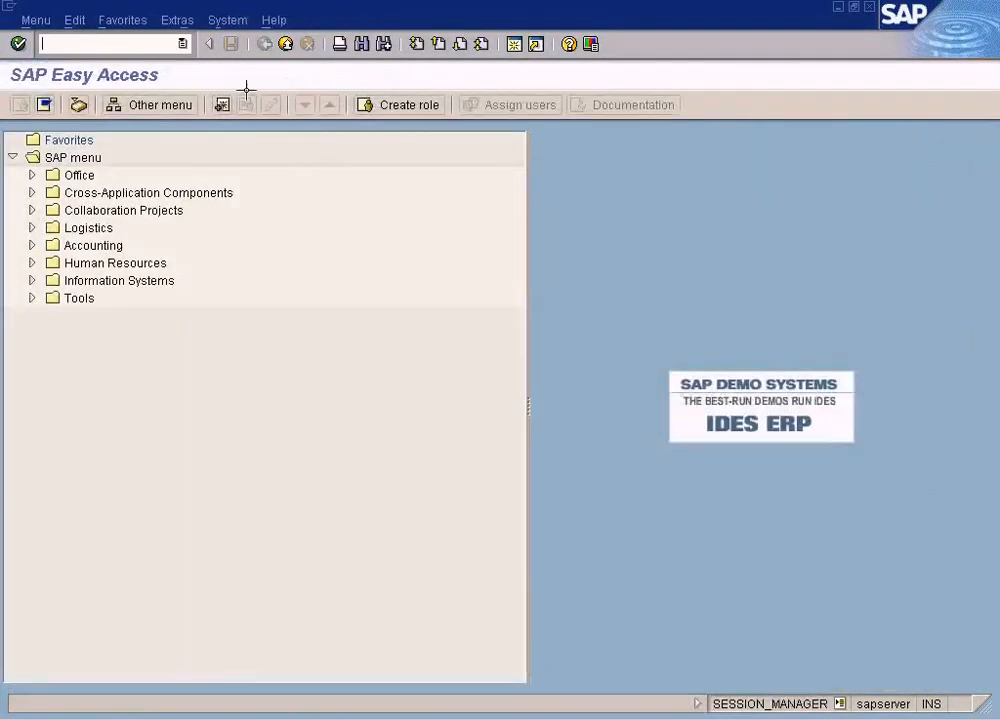
{"action": "type", "text": "migo"}
{"action": "key", "text": "Return"}
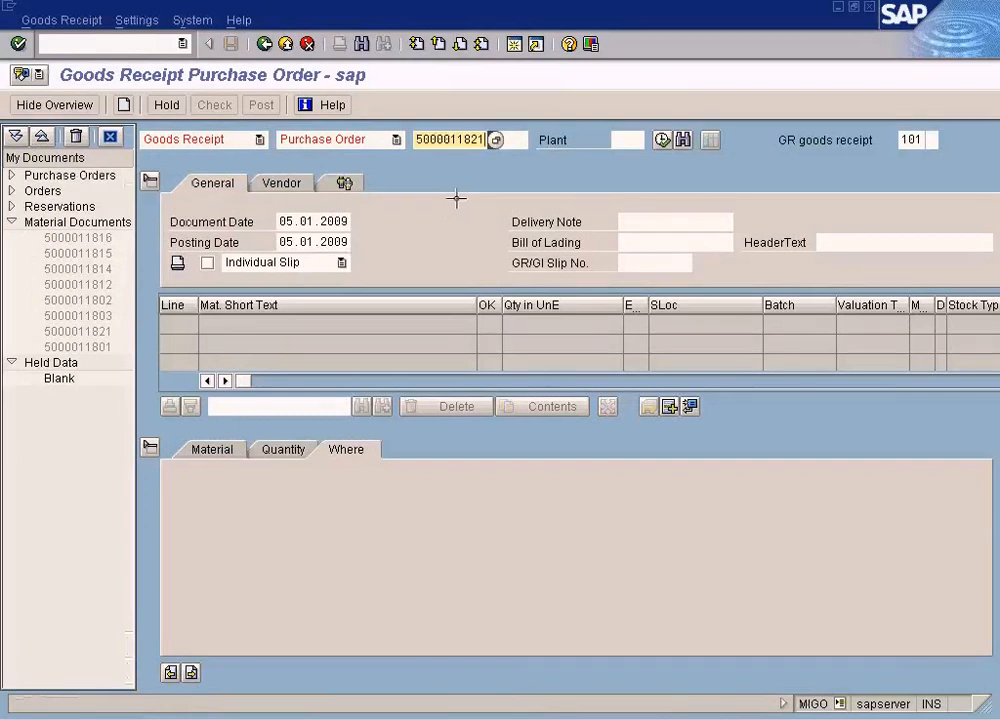
{"action": "key", "text": "shift+Home"}
{"action": "key", "text": "BackSpace"}
In the other SAP session, leave the accounting and invoice documents and copy the number of the displayed purchase order
{"action": "left_click", "coordinate": [363, 715]}
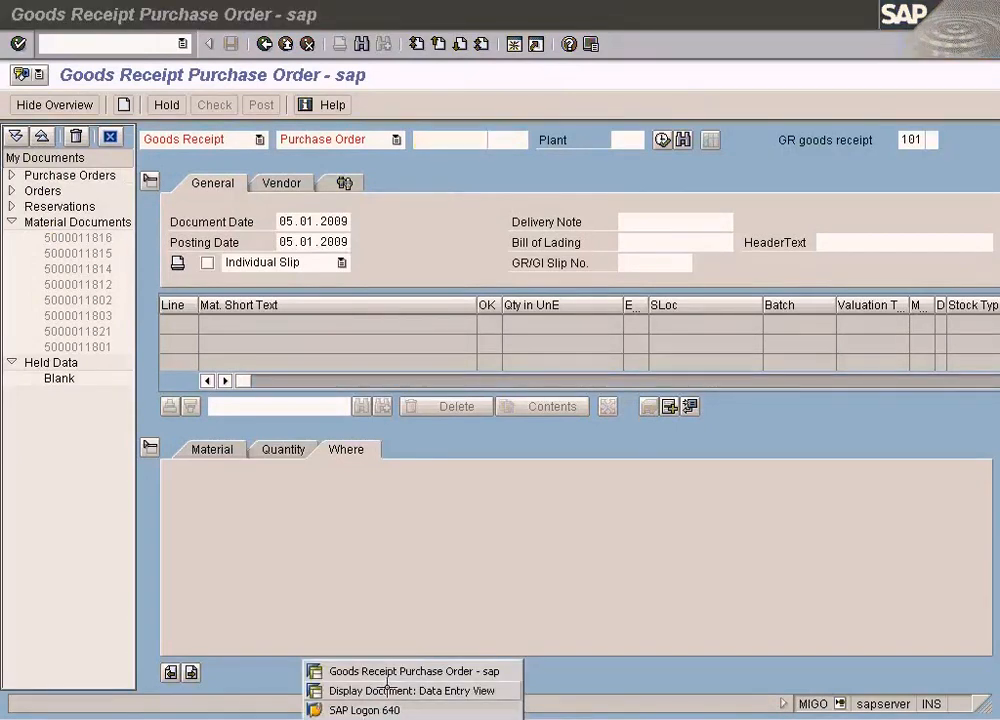
{"action": "left_click", "coordinate": [401, 690]}
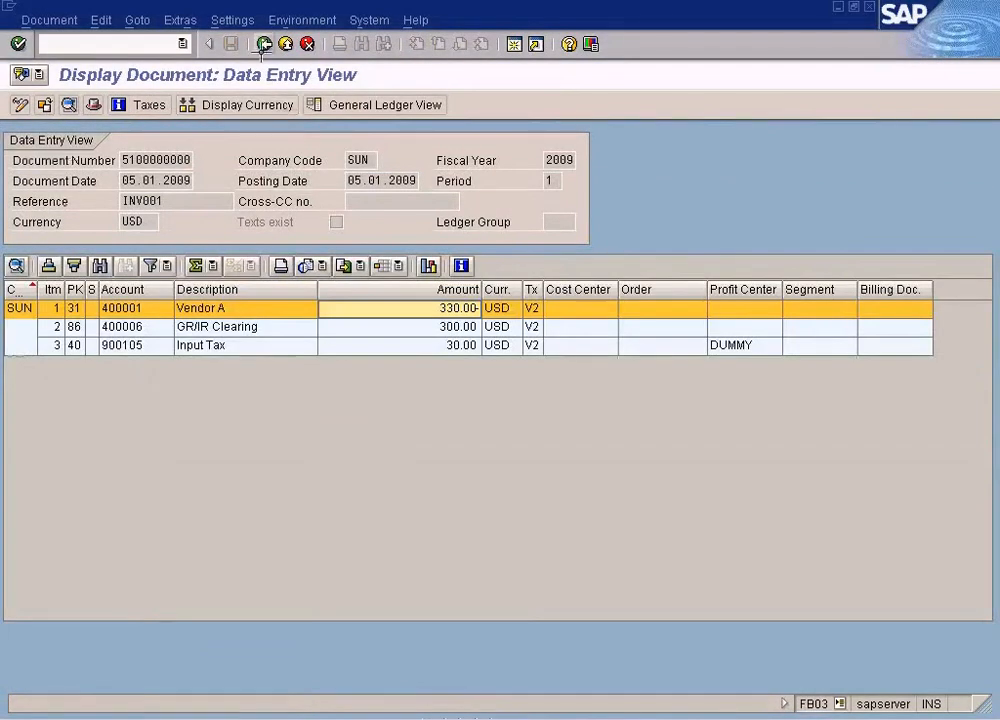
{"action": "left_click", "coordinate": [263, 45]}
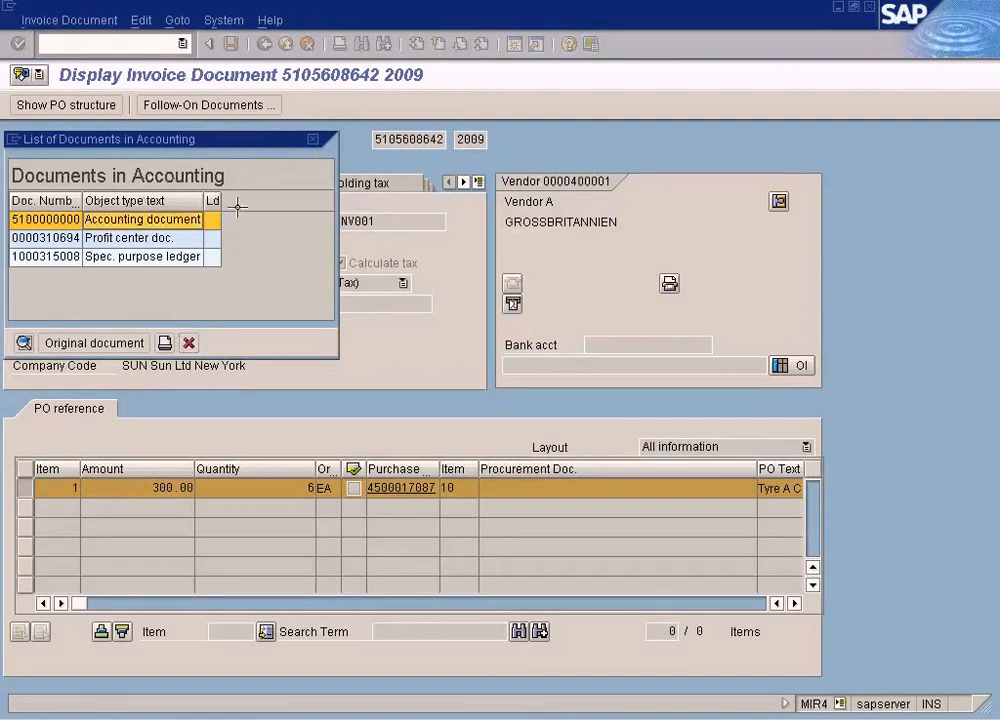
{"action": "left_click", "coordinate": [263, 45]}
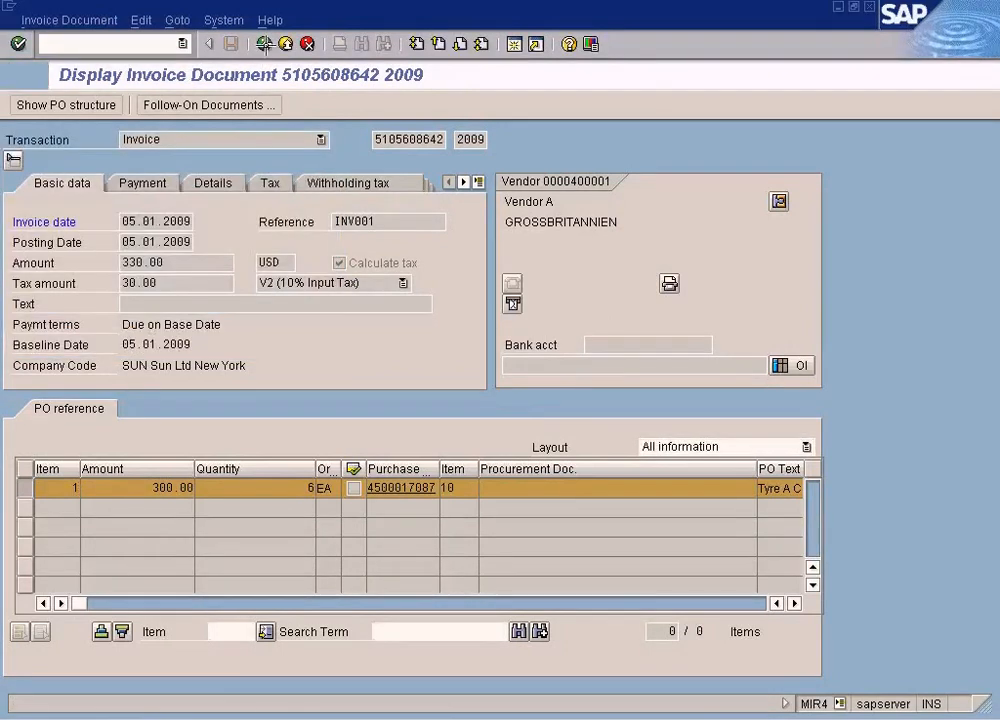
{"action": "left_click", "coordinate": [263, 44]}
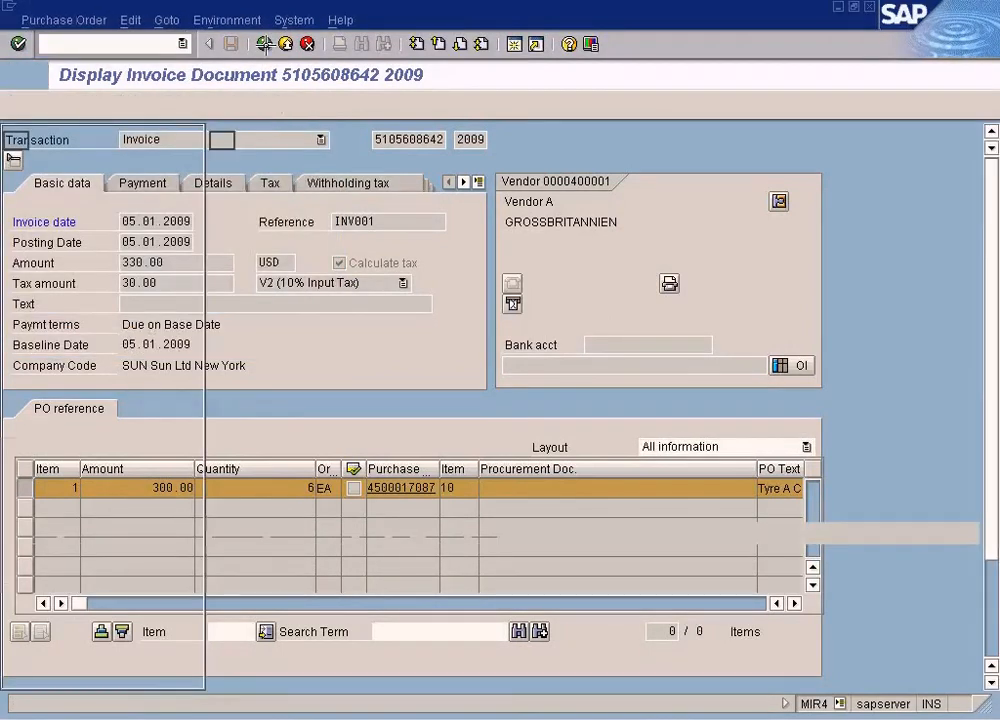
{"action": "left_click_drag", "start_coordinate": [384, 139], "coordinate": [521, 139]}
{"action": "key", "text": "ctrl+c"}
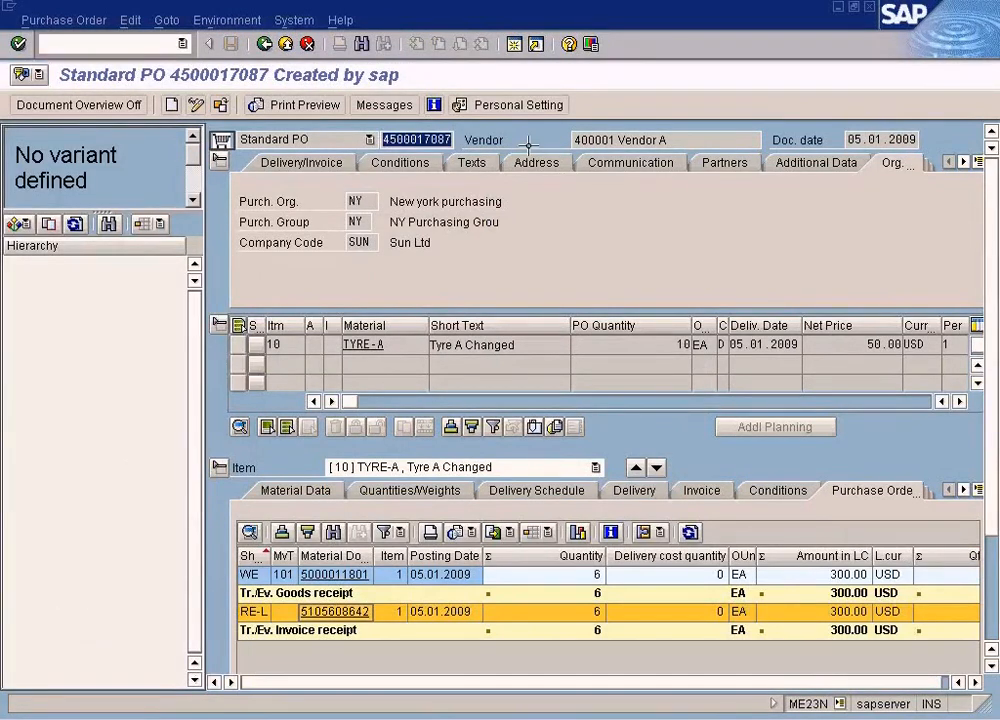
Paste the purchase order number into the goods receipt, correct its ending to the other Tyre A order and load the item
{"action": "key", "text": "alt+Tab"}
{"action": "key", "text": "ctrl+v"}
{"action": "key", "text": "BackSpace"}
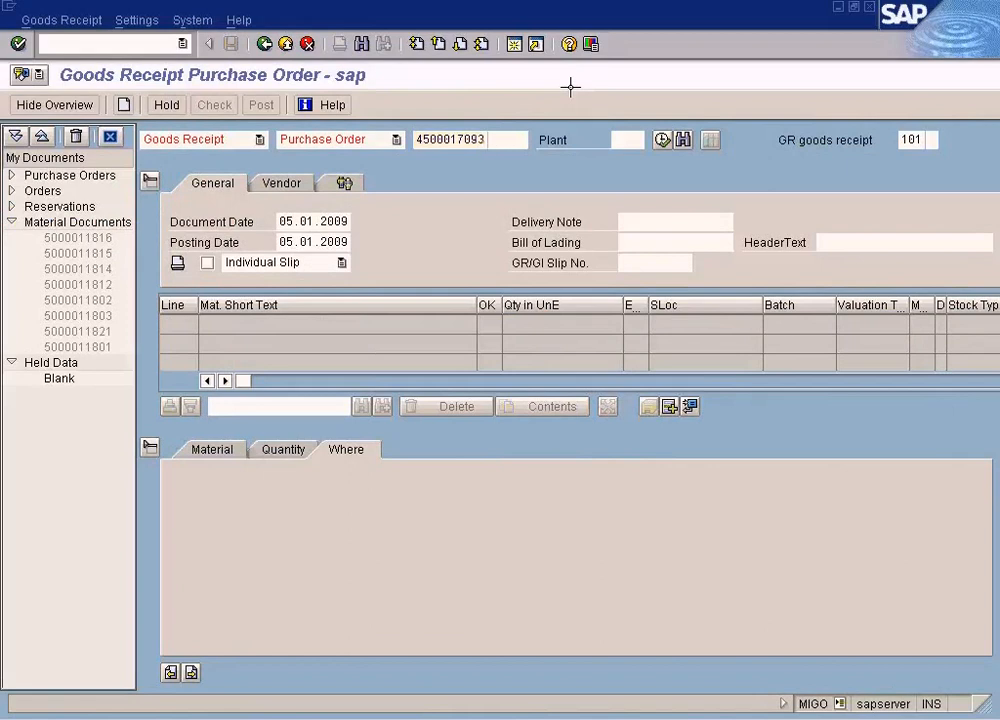
{"action": "key", "text": "Return"}
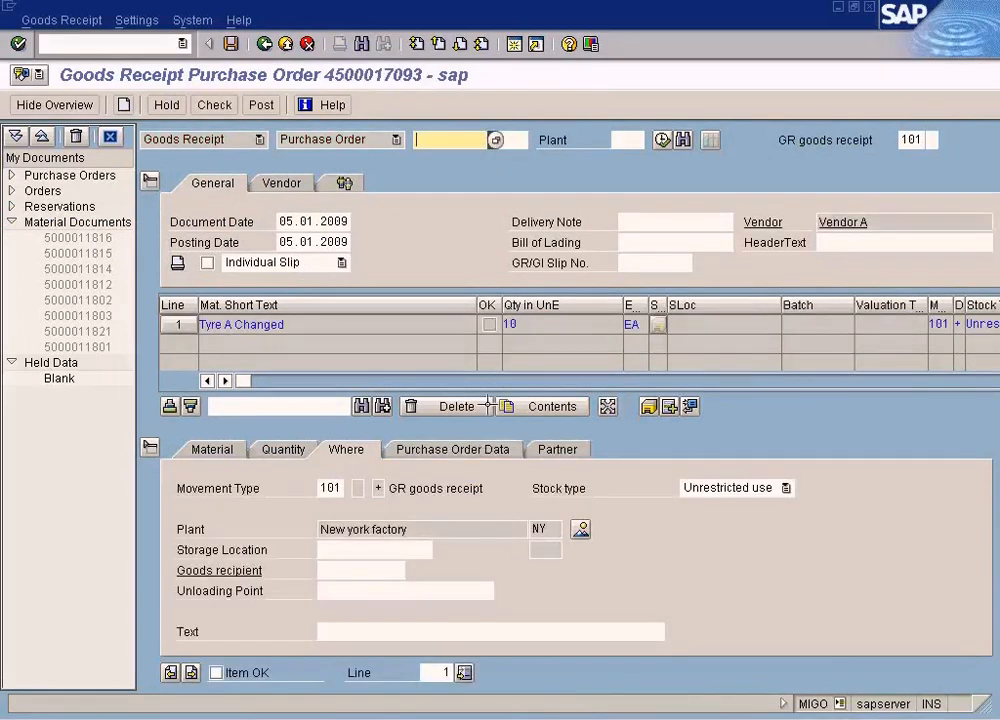
Receive 6 EA of Tyre A into storage location WH1, mark the item OK and post the goods receipt
{"action": "left_click", "coordinate": [285, 450]}
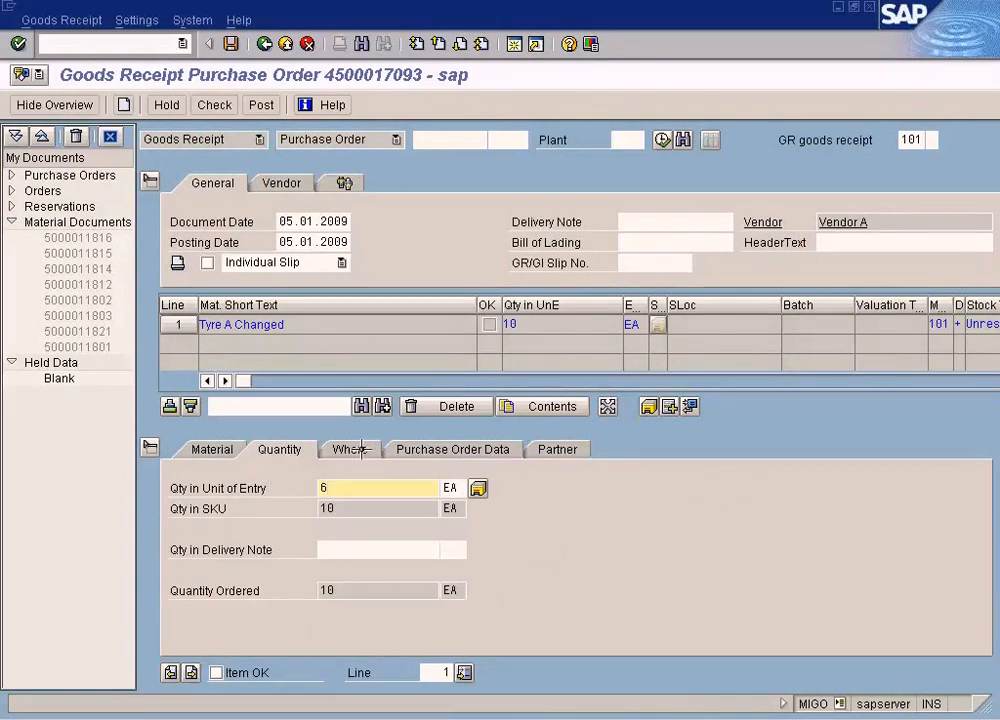
{"action": "left_click", "coordinate": [361, 449]}
{"action": "left_click", "coordinate": [357, 549]}
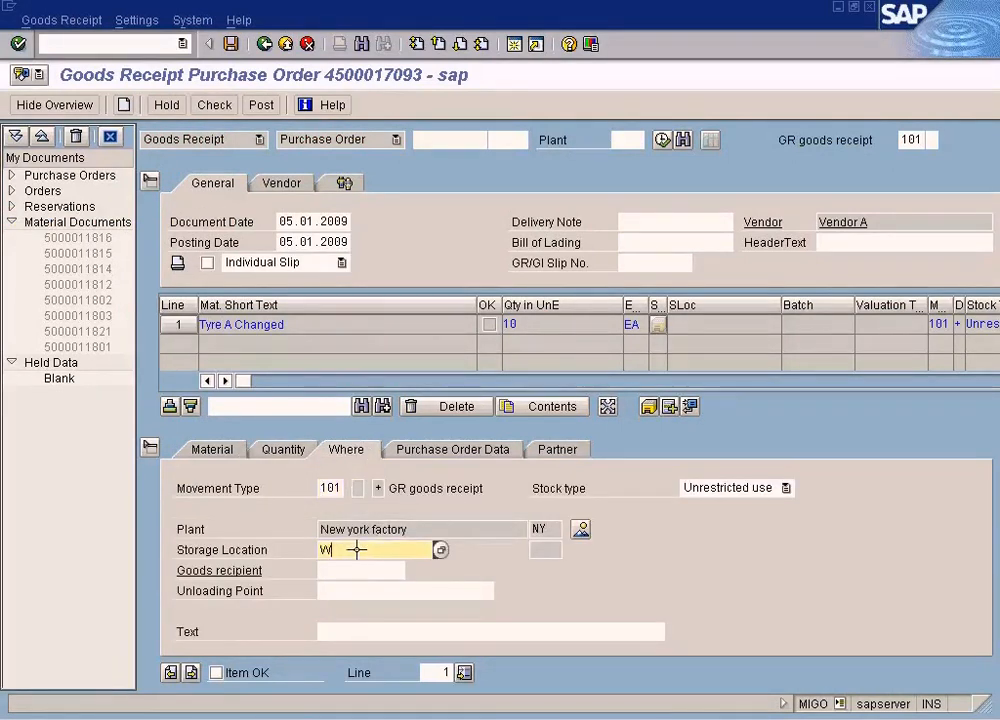
{"action": "type", "text": "WH1"}
{"action": "left_click", "coordinate": [217, 673]}
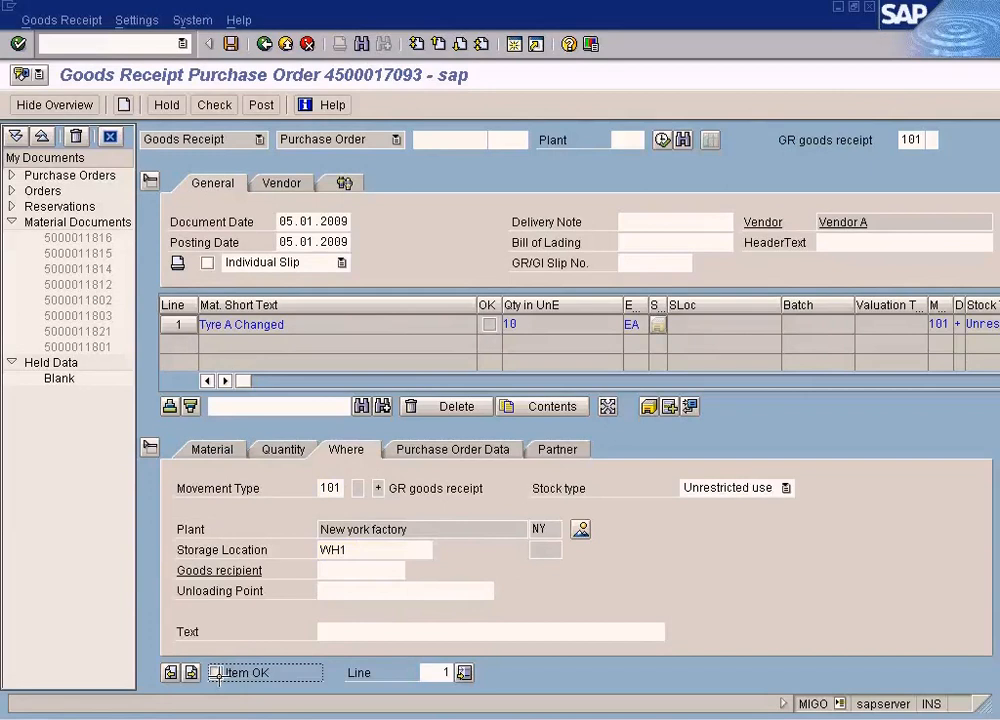
{"action": "left_click", "coordinate": [236, 42]}
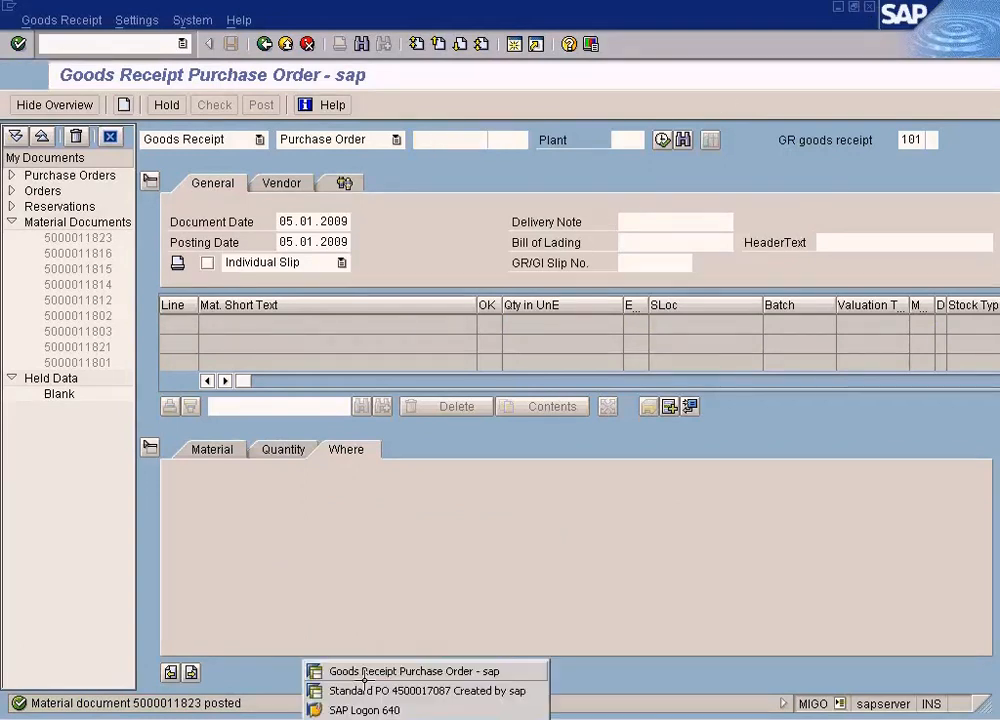
From the other purchase order session, open a new session and start MIRO with the invoice date 05.01.2009
{"action": "left_click", "coordinate": [390, 690]}
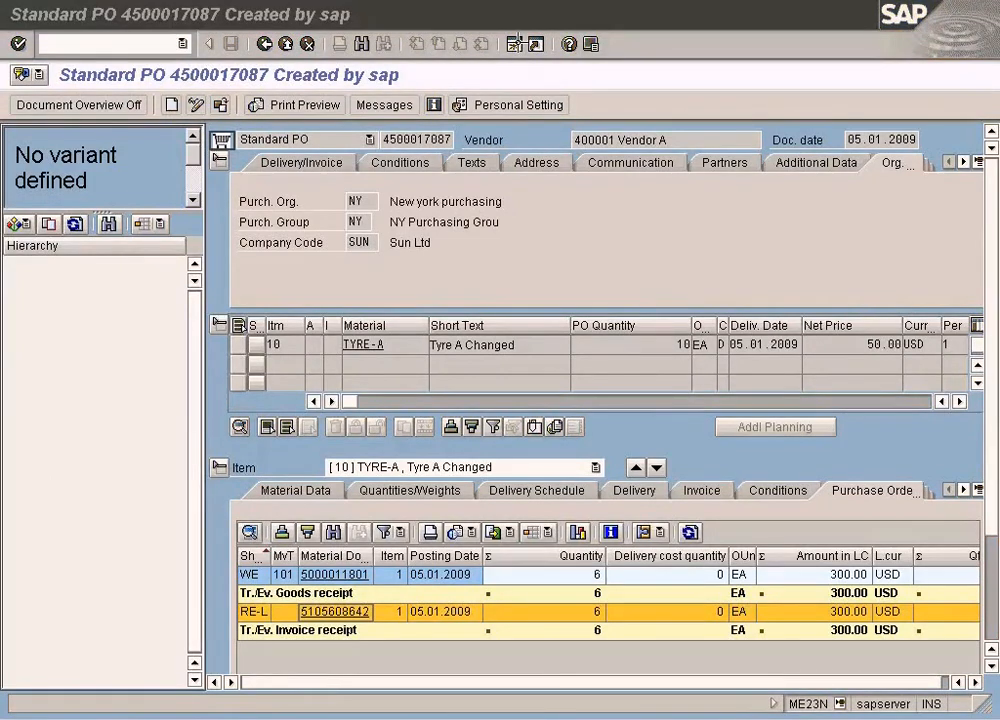
{"action": "left_click", "coordinate": [519, 42]}
{"action": "type", "text": "mi"}
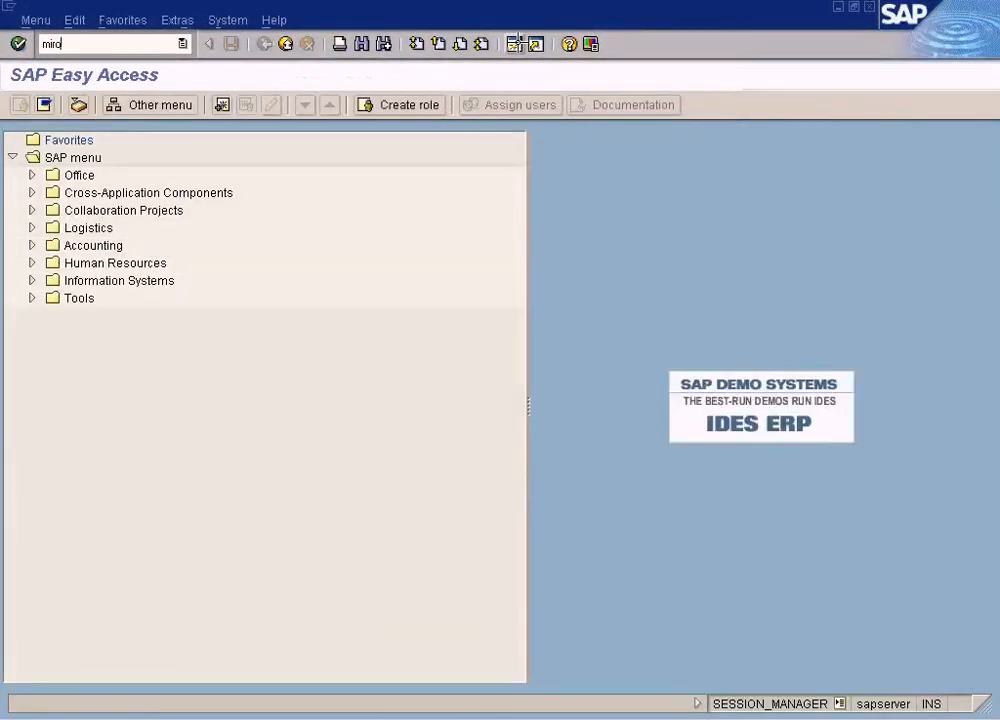
{"action": "type", "text": "ro"}
{"action": "key", "text": "Return"}
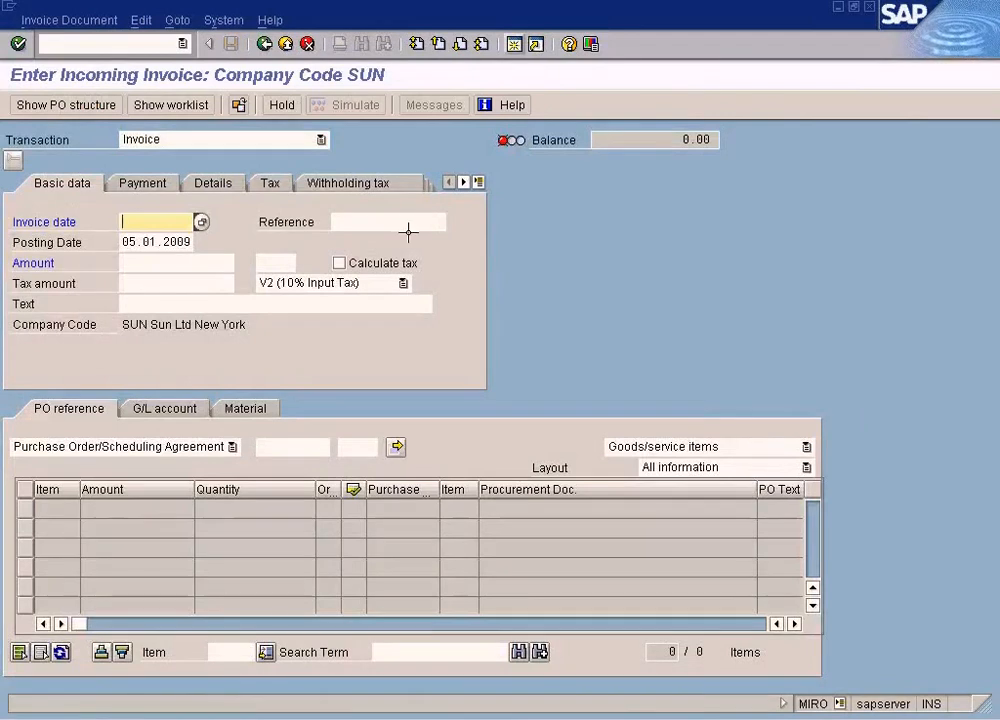
{"action": "key", "text": "F4"}
{"action": "key", "text": "Return"}
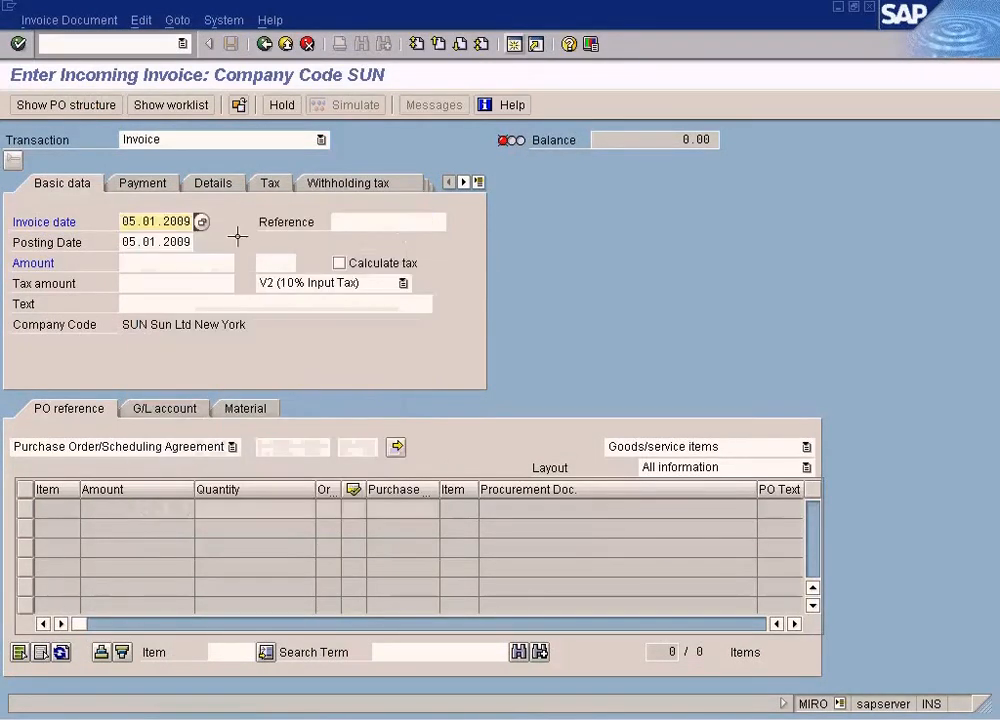
Reference the Tyre A purchase order just received by its number and load its items into the invoice
{"action": "left_click", "coordinate": [203, 259]}
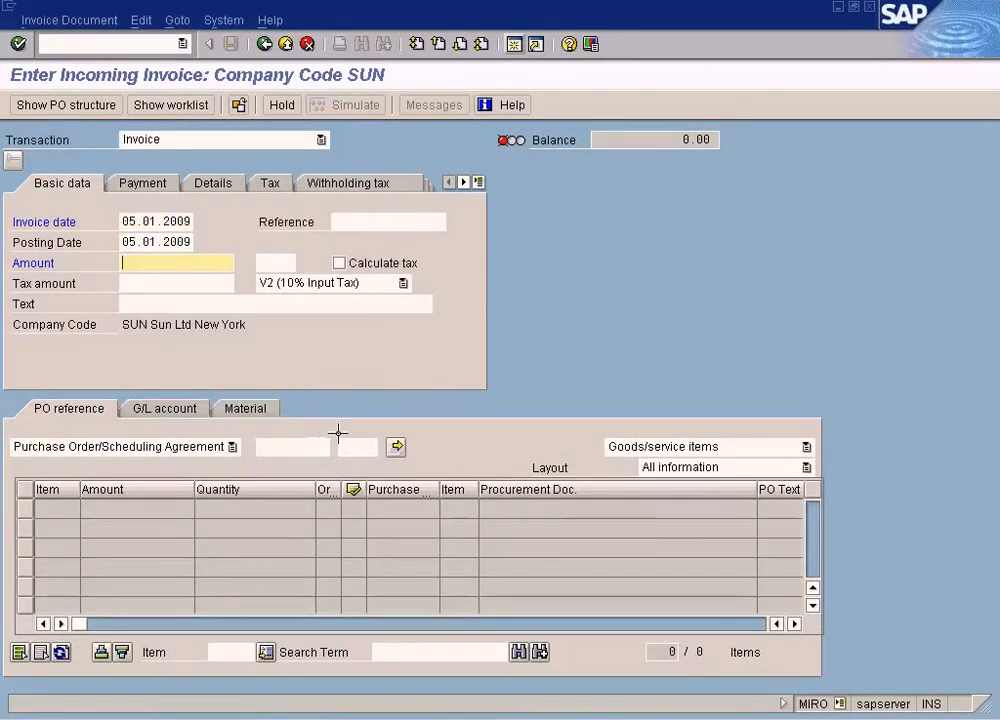
{"action": "left_click", "coordinate": [318, 446]}
{"action": "type", "text": "4500017087"}
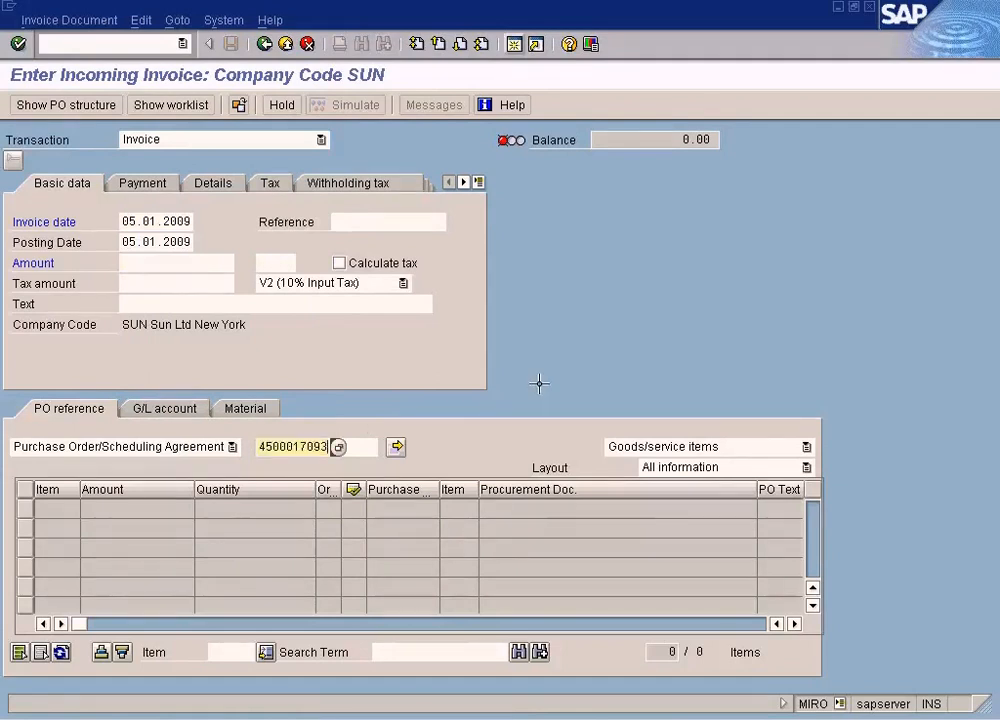
{"action": "key", "text": "Return"}
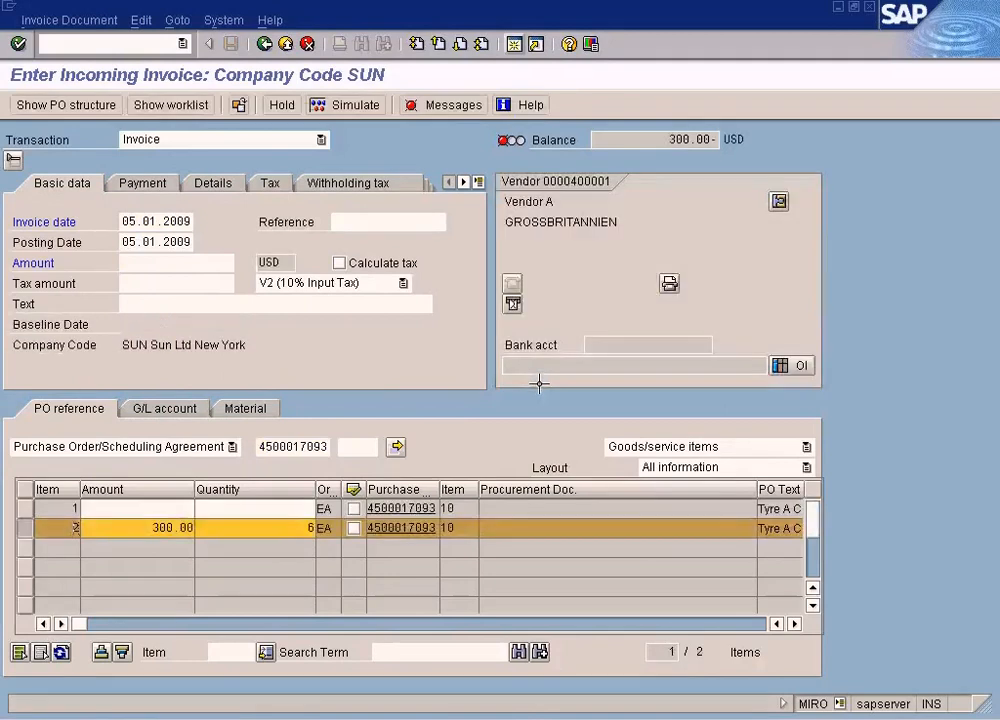
Examine the amount and quantity of the two invoice items proposed from the Tyre A purchase order
{"action": "left_click", "coordinate": [286, 507]}
{"action": "left_click", "coordinate": [178, 509]}
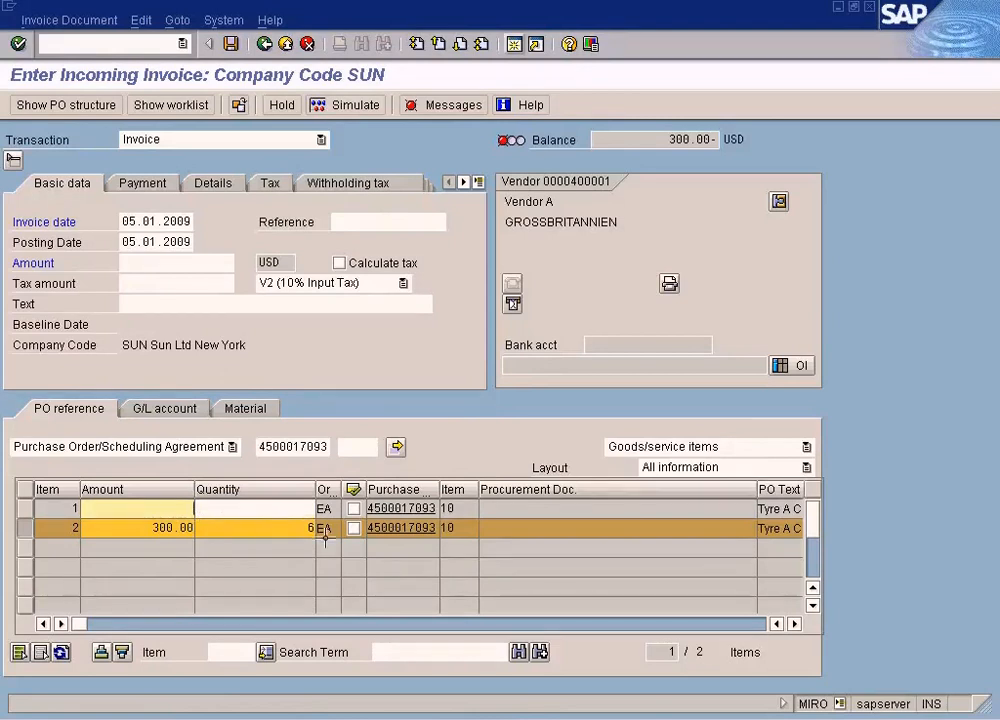
{"action": "left_click", "coordinate": [243, 508]}
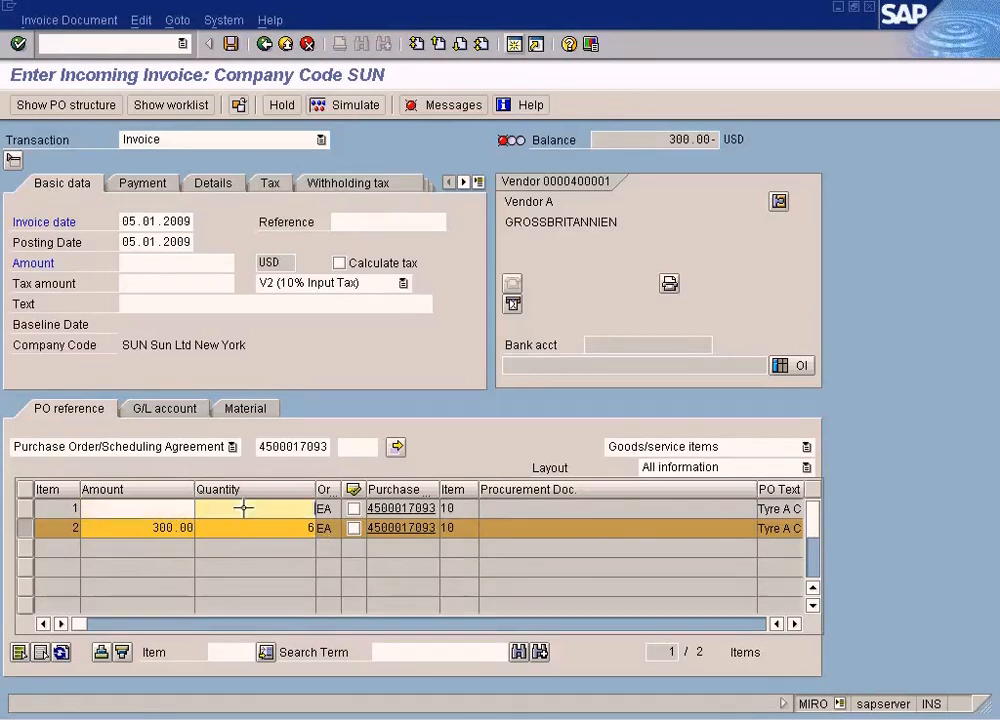
{"action": "left_click", "coordinate": [288, 530]}
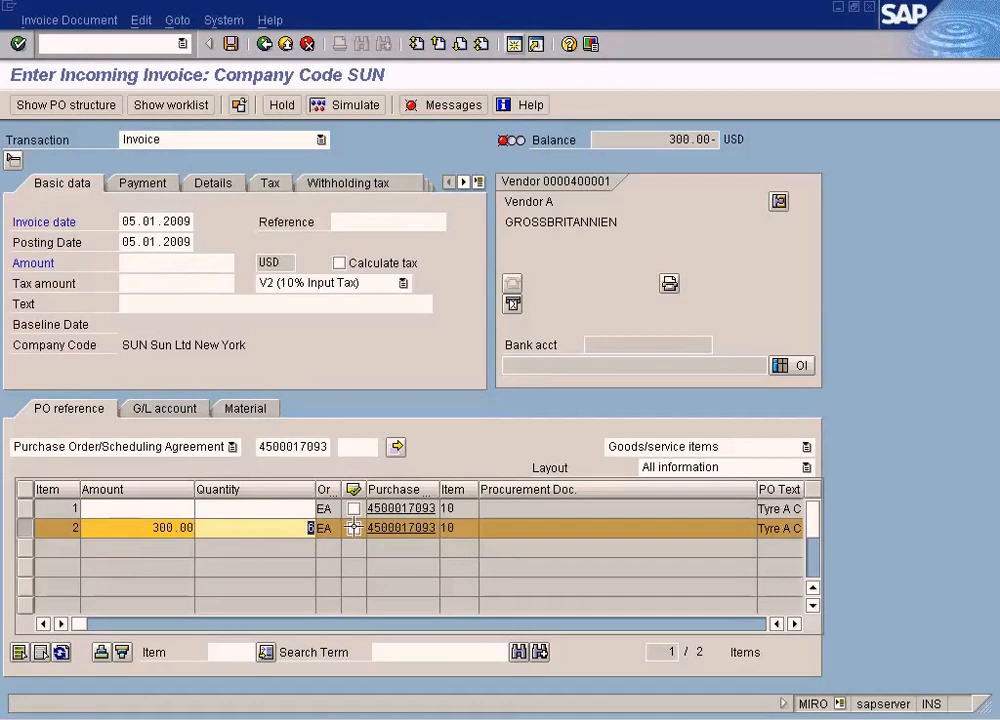
Switch to Paint with Sample vendor invoice.JPG and compare its Tyre A quantity, unit price and amount with the second SAP invoice item
{"action": "left_click", "coordinate": [618, 718]}
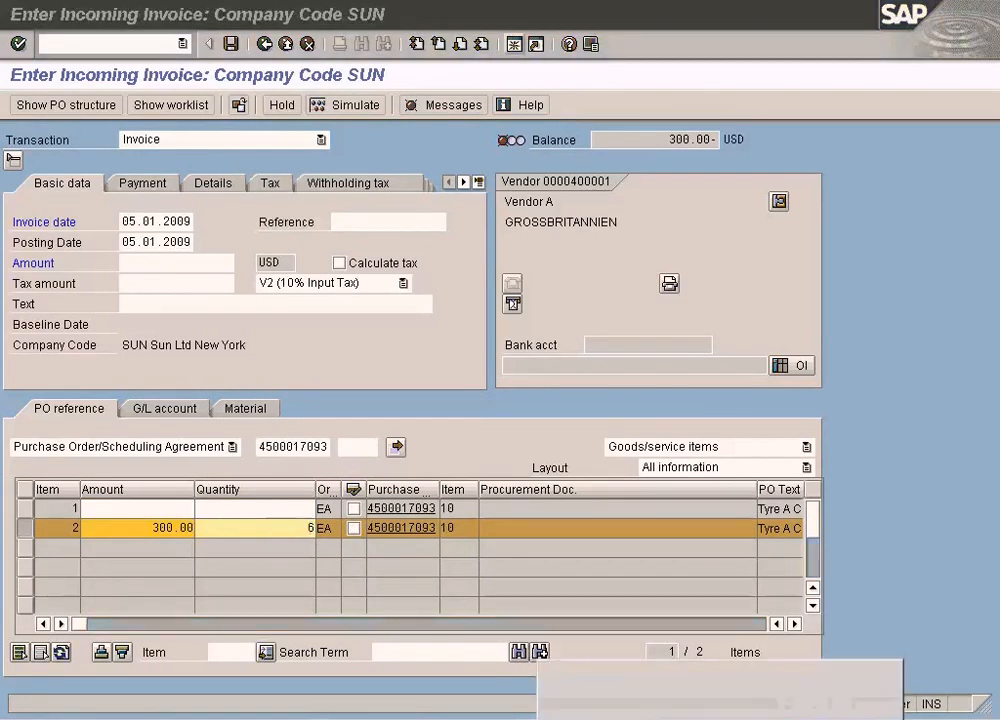
{"action": "left_click", "coordinate": [620, 692]}
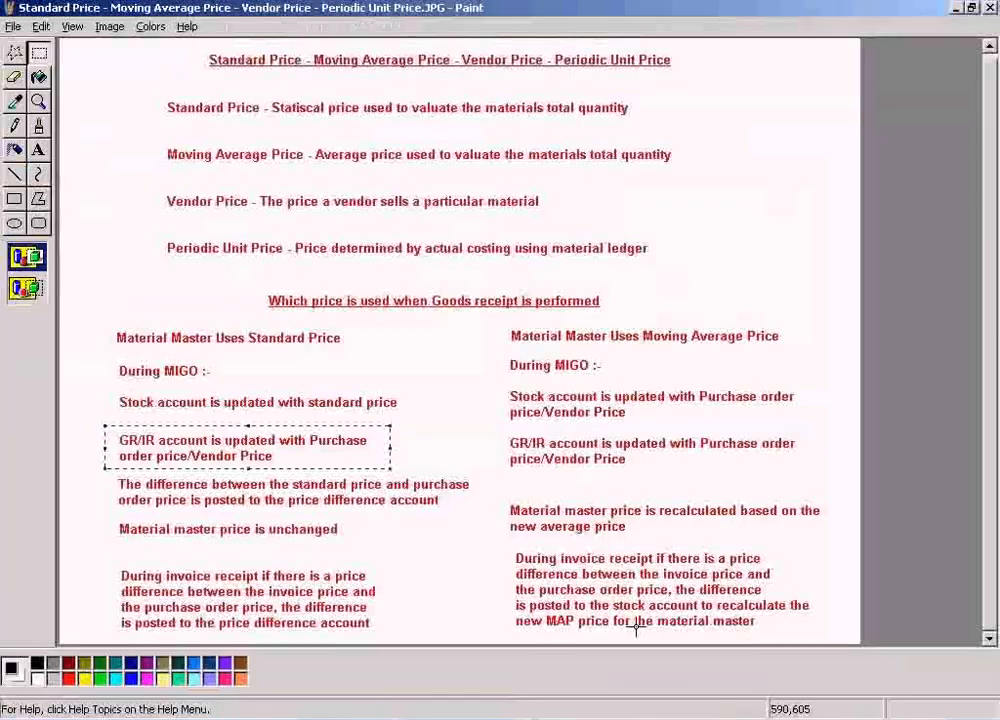
{"action": "left_click", "coordinate": [618, 718]}
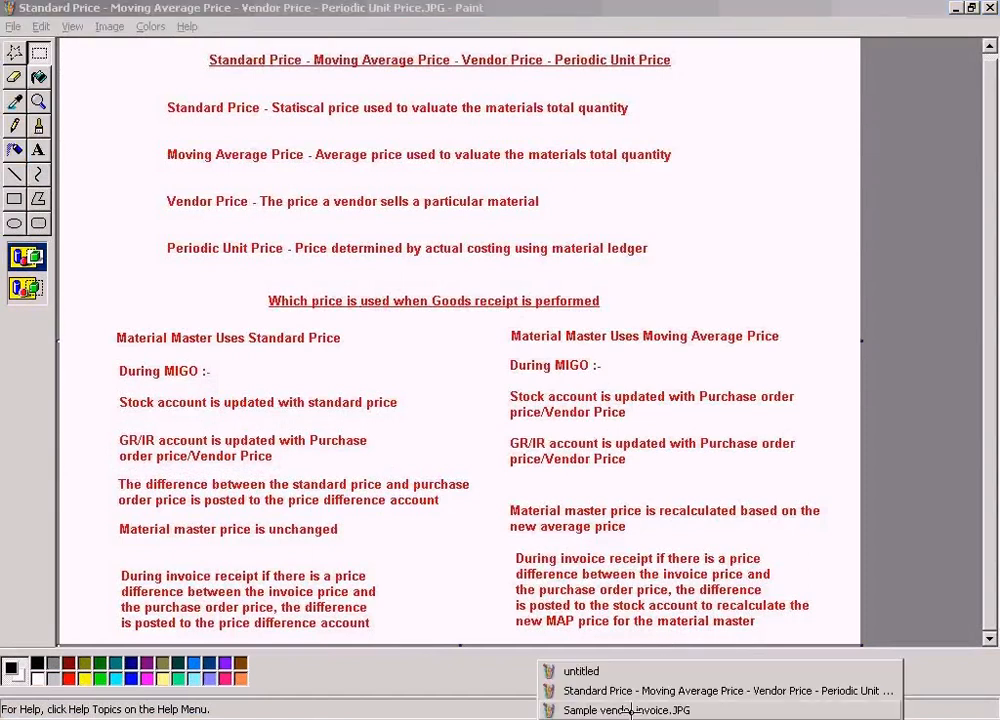
{"action": "left_click", "coordinate": [628, 710]}
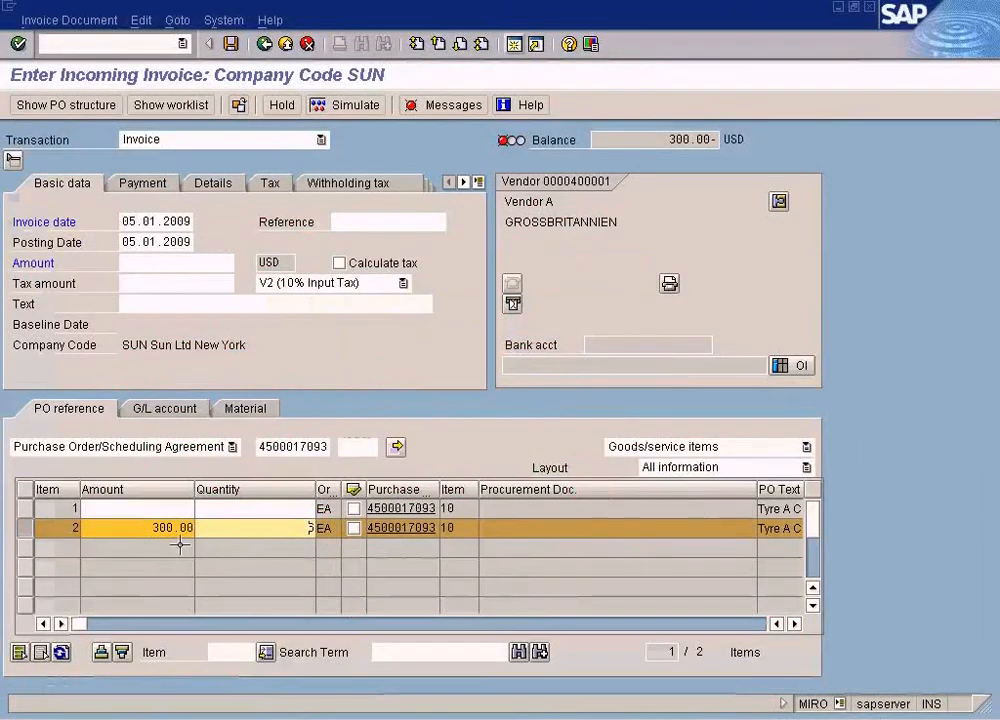
{"action": "left_click_drag", "start_coordinate": [151, 530], "coordinate": [196, 531]}
{"action": "left_click", "coordinate": [281, 528]}
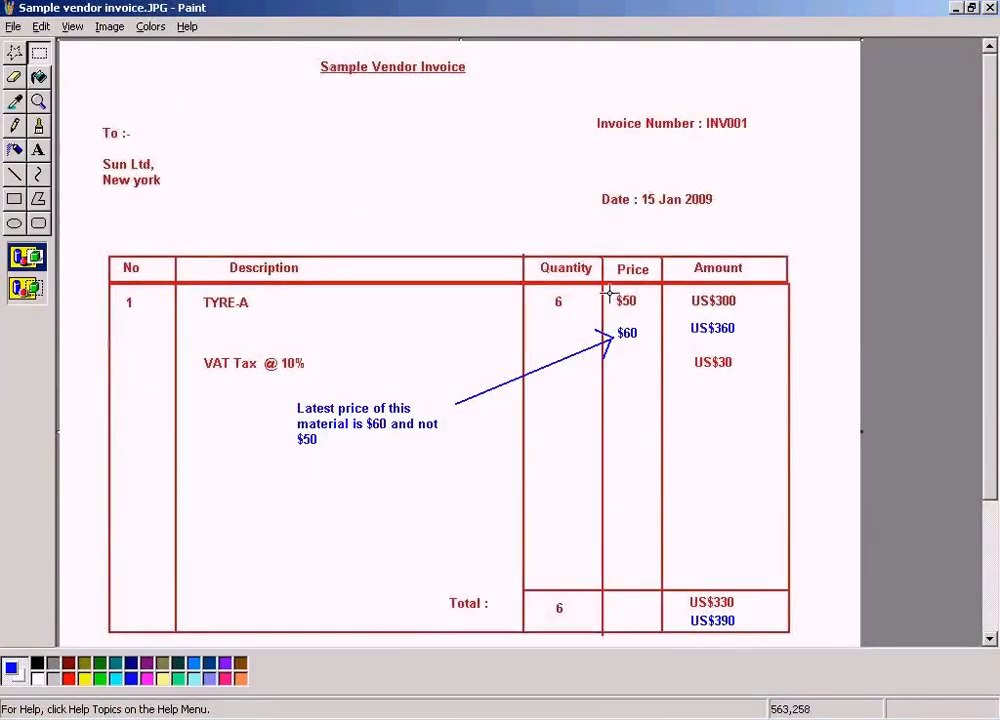
{"action": "left_click_drag", "start_coordinate": [610, 291], "coordinate": [648, 322]}
{"action": "key", "text": "alt+Tab"}
{"action": "key", "text": "alt+Tab"}
{"action": "key", "text": "Tab"}
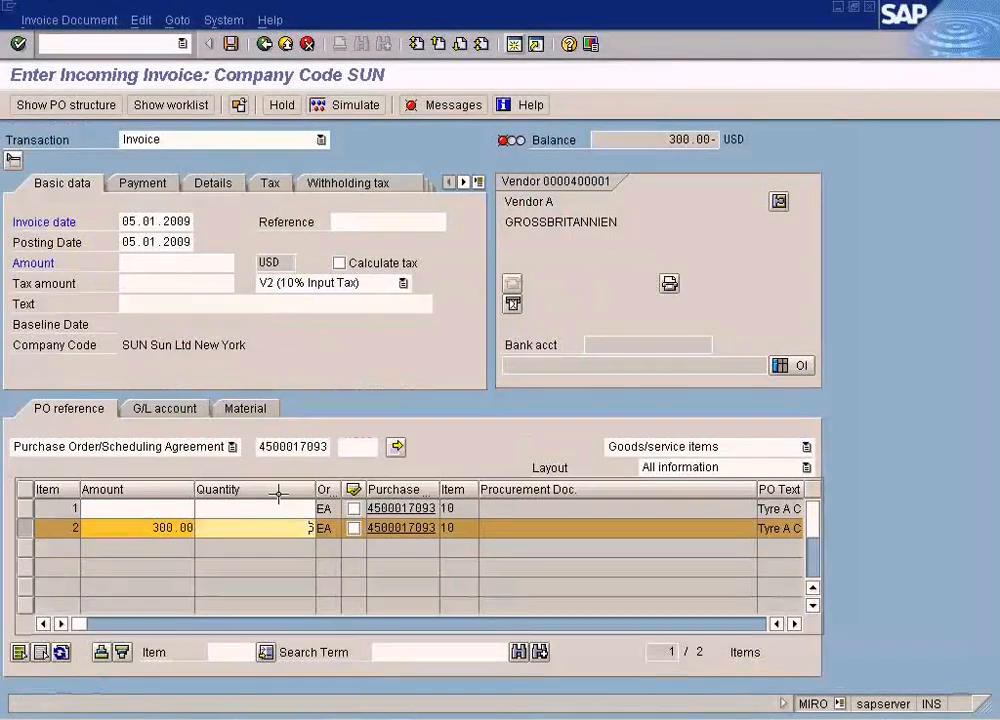
Compare the second invoice item's amount and quantity with the revised Tyre A price and amount in Sample vendor invoice.JPG in Paint
{"action": "left_click_drag", "start_coordinate": [149, 528], "coordinate": [216, 529]}
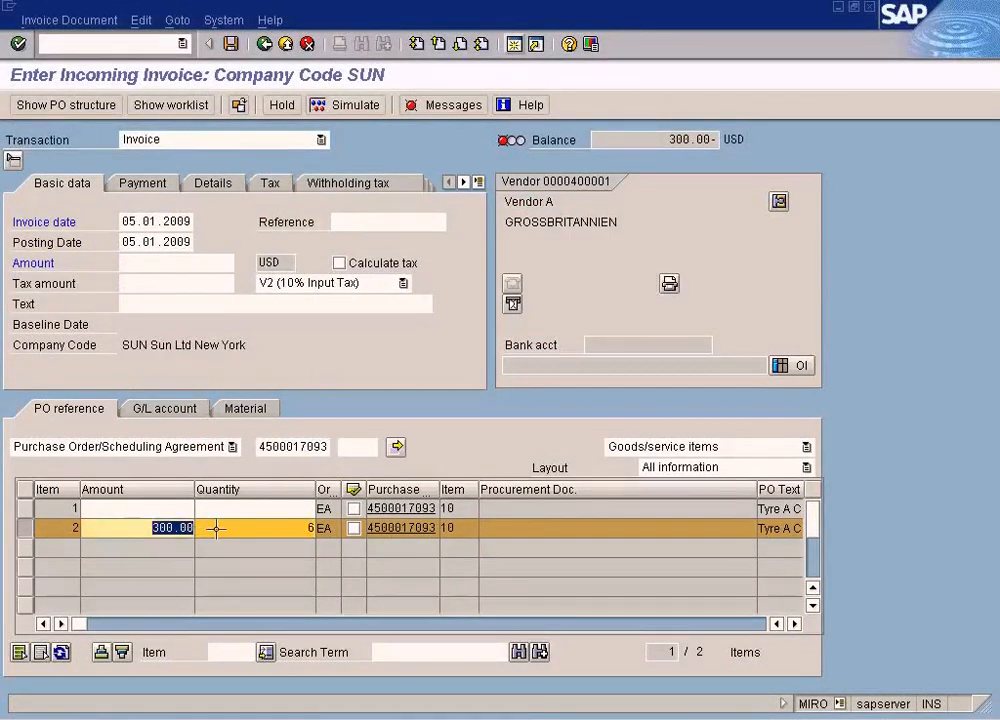
{"action": "left_click", "coordinate": [267, 529]}
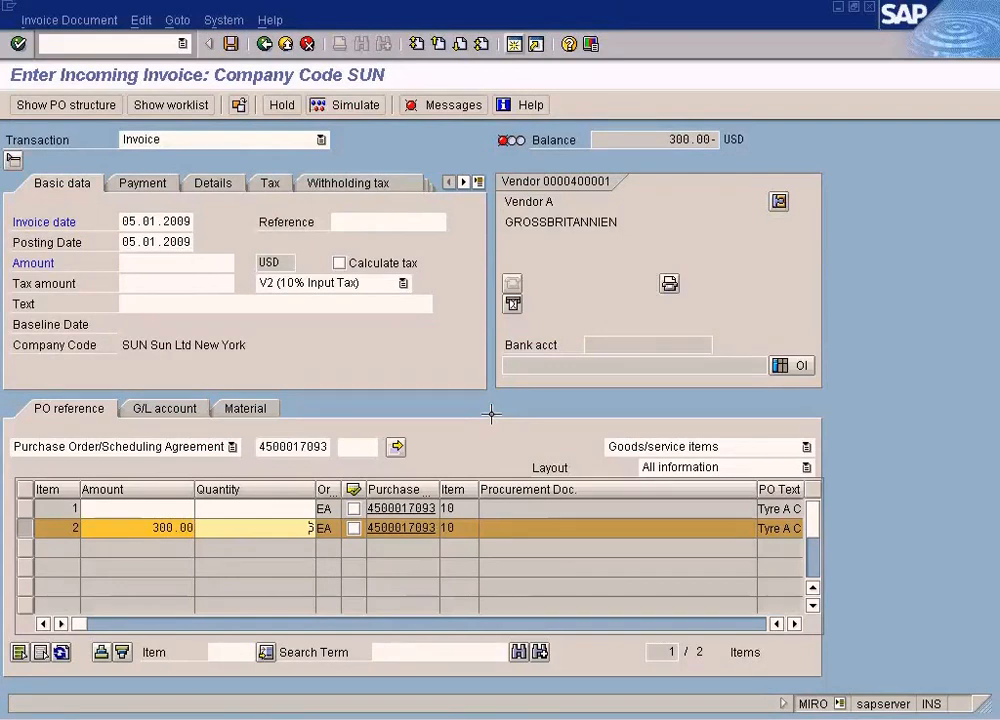
{"action": "key", "text": "alt+Tab"}
{"action": "key", "text": "alt+Tab"}
{"action": "key", "text": "alt+Tab"}
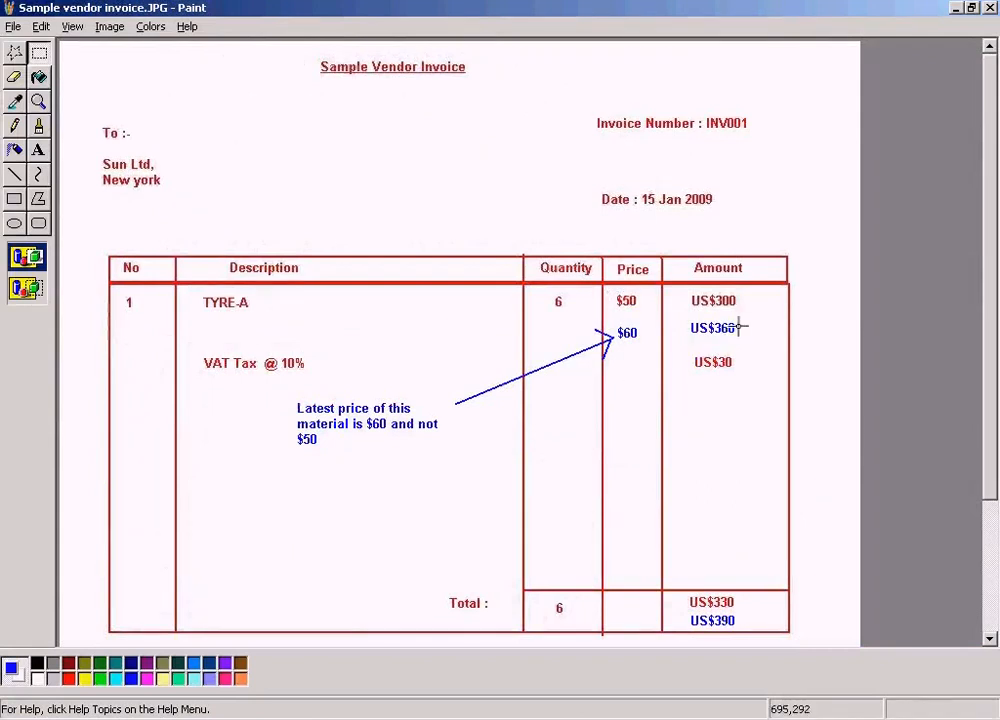
{"action": "left_click_drag", "start_coordinate": [683, 314], "coordinate": [778, 346]}
{"action": "left_click_drag", "start_coordinate": [614, 322], "coordinate": [648, 345]}
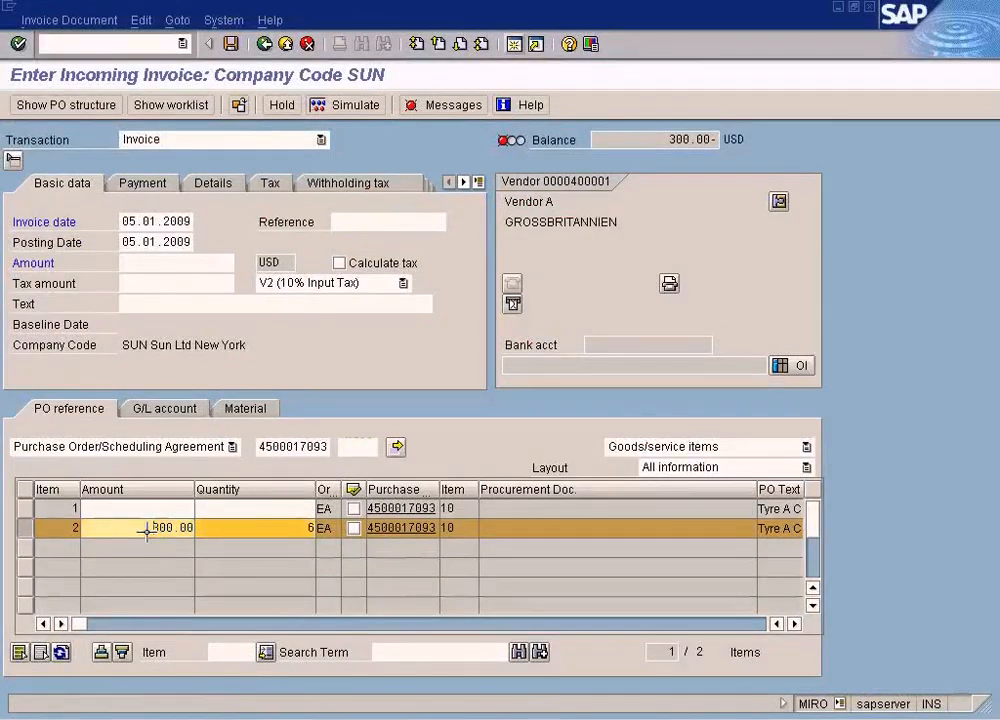
Back in the SAP invoice entry, set the second item's amount to 360
{"action": "left_click_drag", "start_coordinate": [147, 530], "coordinate": [212, 527]}
{"action": "type", "text": "3"}
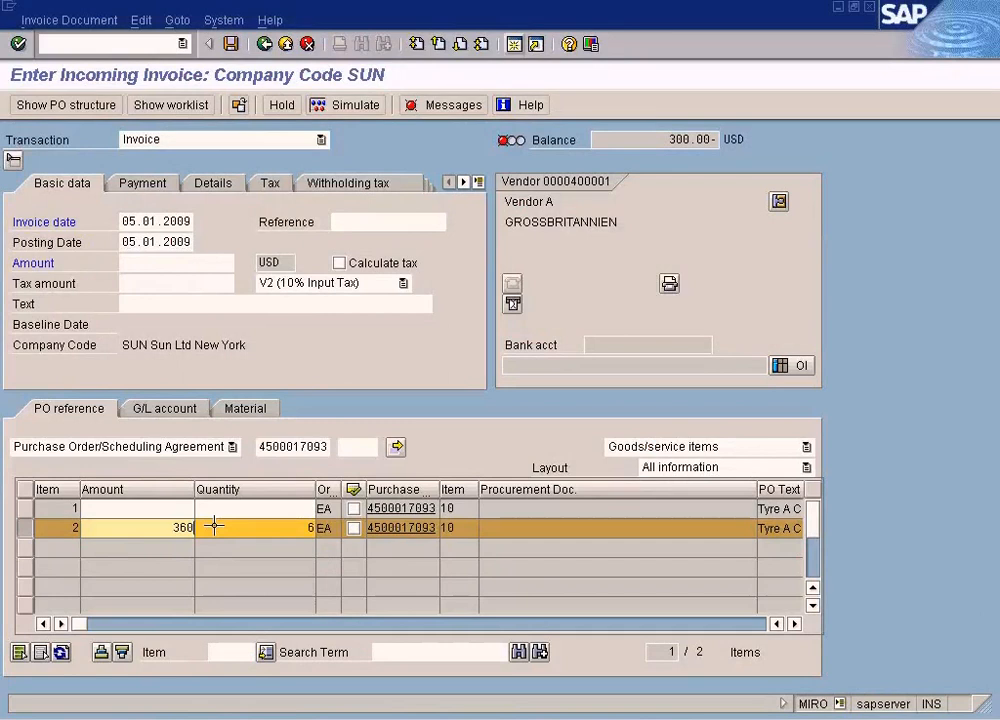
{"action": "type", "text": "60"}
{"action": "key", "text": "Tab"}
{"action": "key", "text": "shift+Tab"}
Switch to Paint, review the revised Tyre A price, amount and quantity on the sample vendor invoice, and return to SAP
{"action": "left_click", "coordinate": [596, 718]}
{"action": "left_click", "coordinate": [596, 709]}
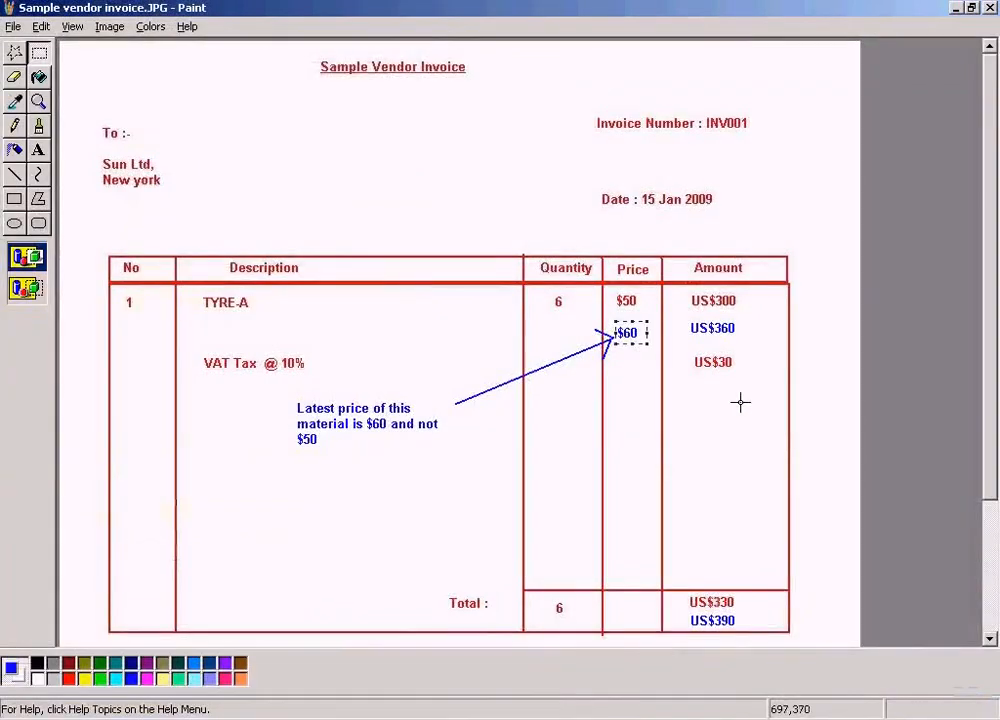
{"action": "left_click_drag", "start_coordinate": [613, 316], "coordinate": [757, 346]}
{"action": "left_click", "coordinate": [585, 325]}
{"action": "left_click_drag", "start_coordinate": [545, 296], "coordinate": [585, 314]}
{"action": "key", "text": "alt+Tab"}
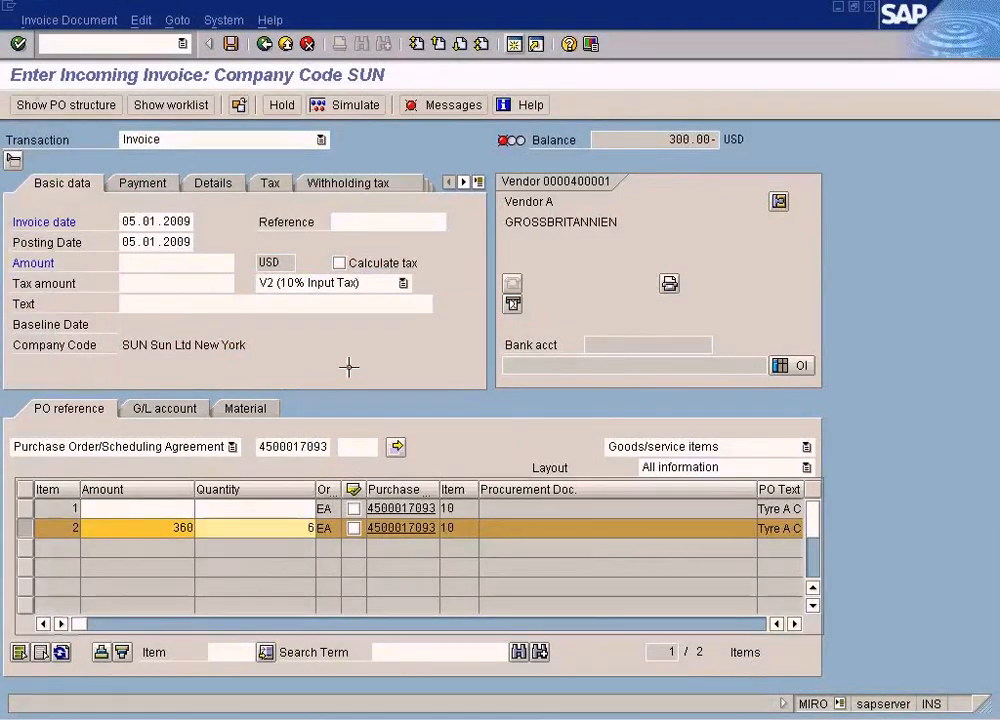
Enter 390 as the total invoice amount, turn on Calculate tax and confirm the header data
{"action": "left_click", "coordinate": [183, 262]}
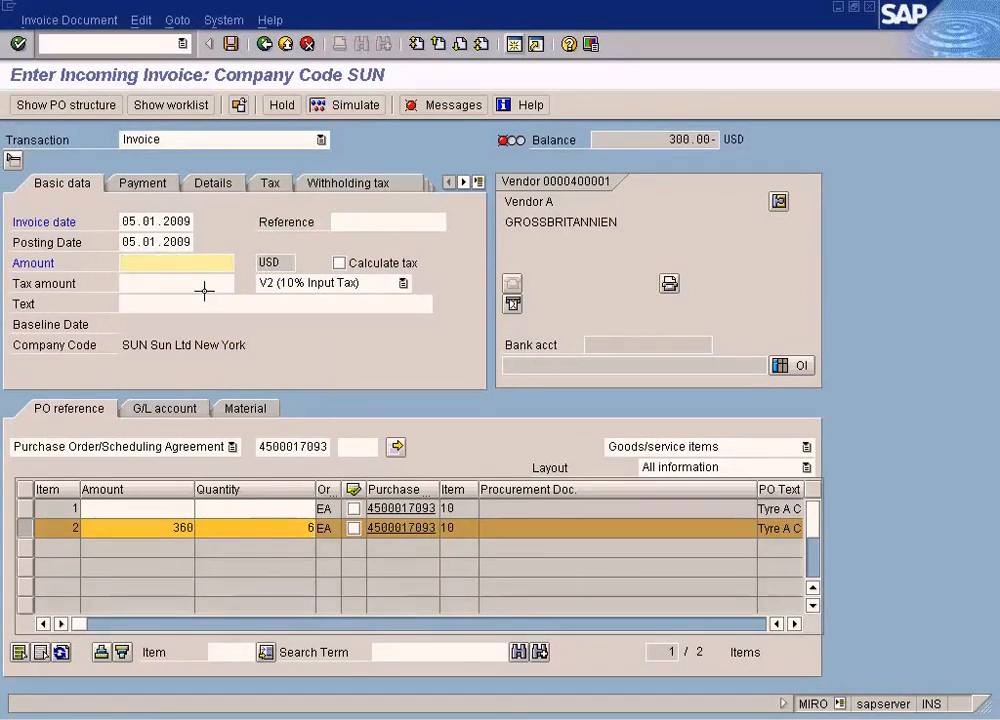
{"action": "key", "text": "alt+Tab"}
{"action": "key", "text": "alt+Tab"}
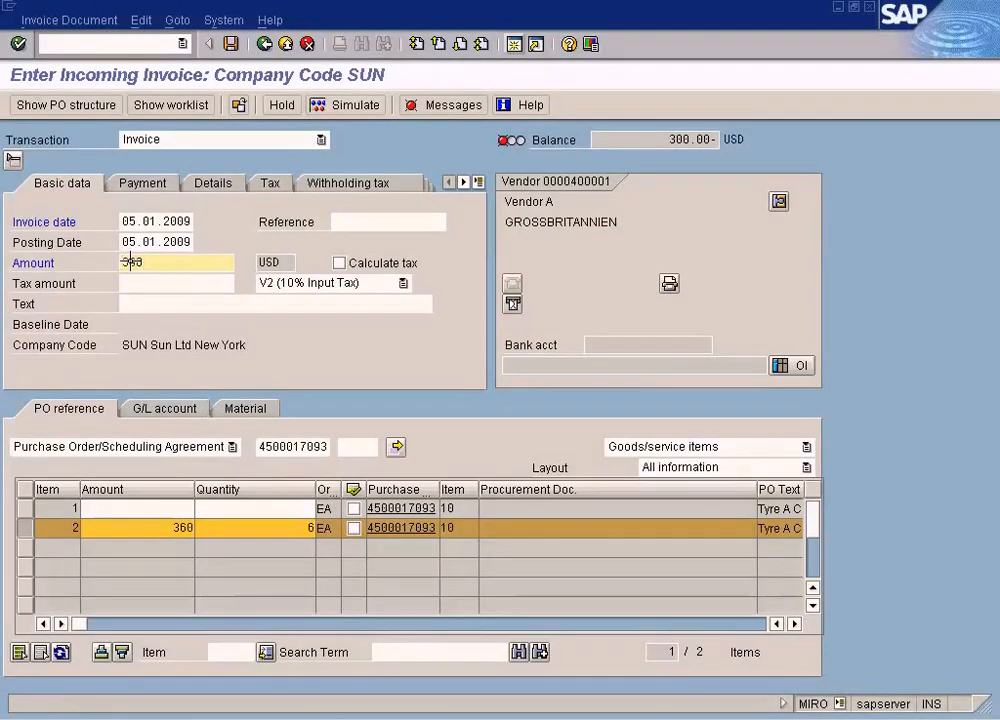
{"action": "left_click", "coordinate": [338, 262]}
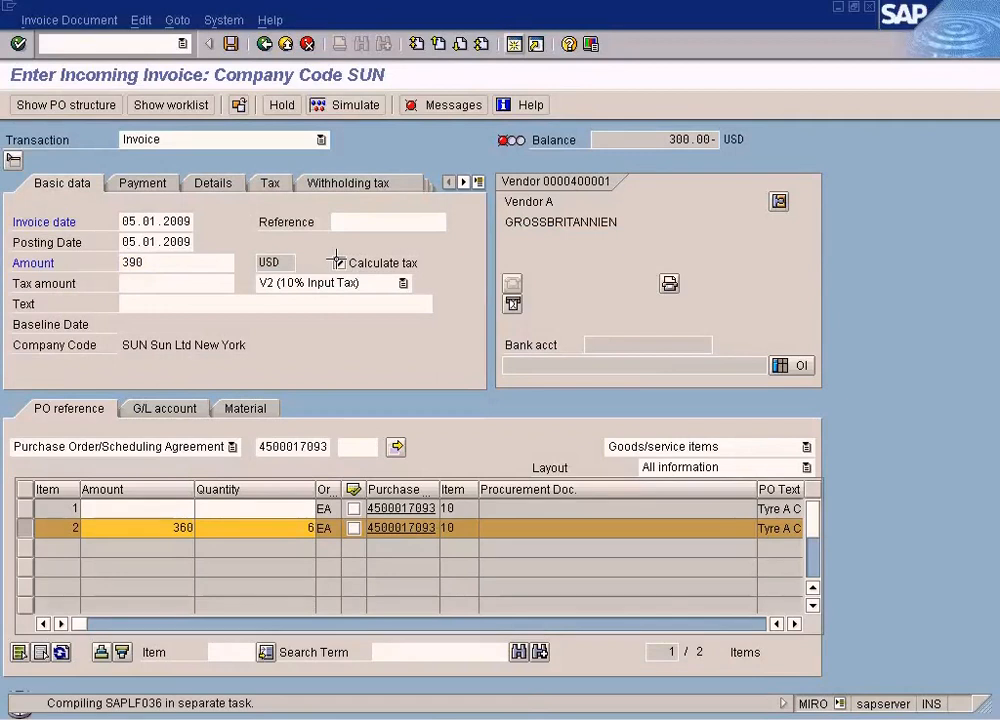
{"action": "key", "text": "Return"}
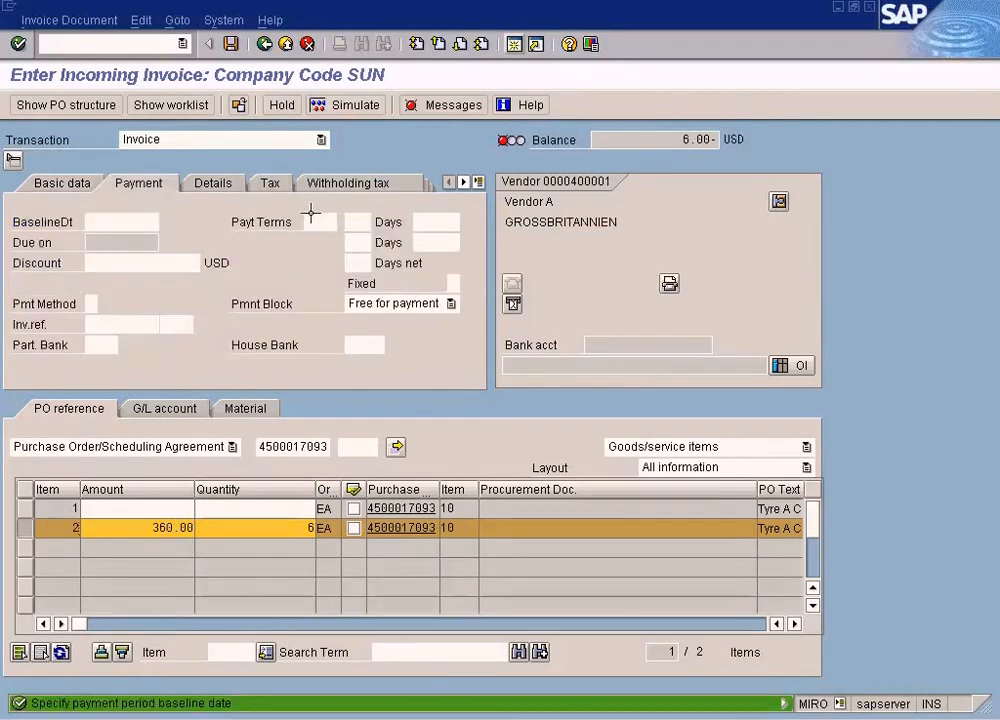
Set the payment baseline date to 05.01.2009, return to the basic data and simulate the invoice posting
{"action": "left_click", "coordinate": [136, 222]}
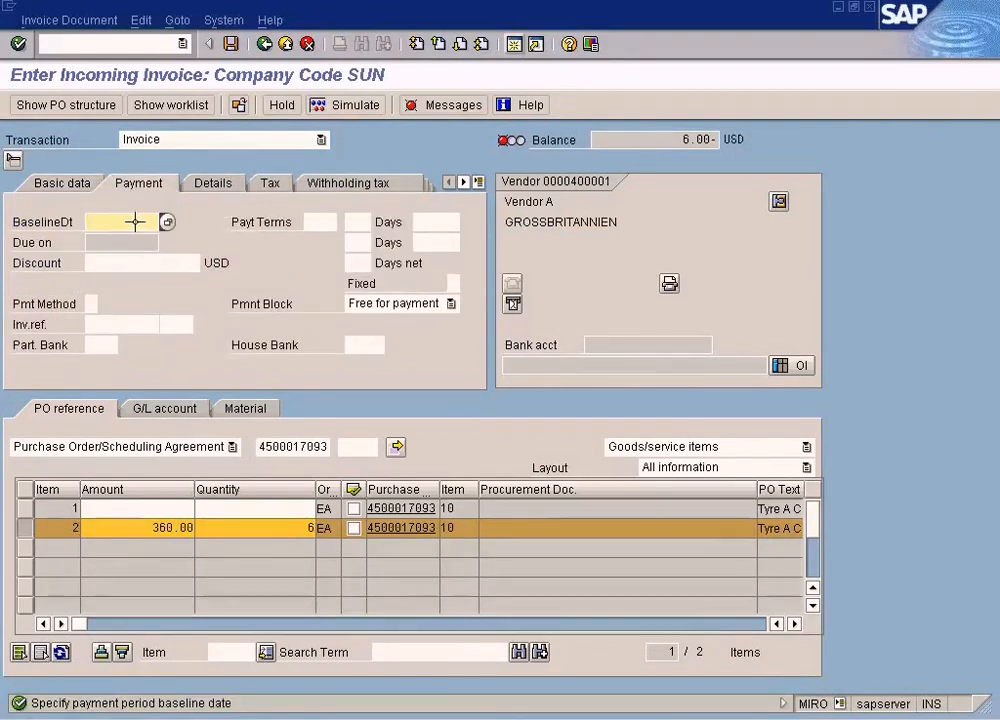
{"action": "key", "text": "F4"}
{"action": "key", "text": "Return"}
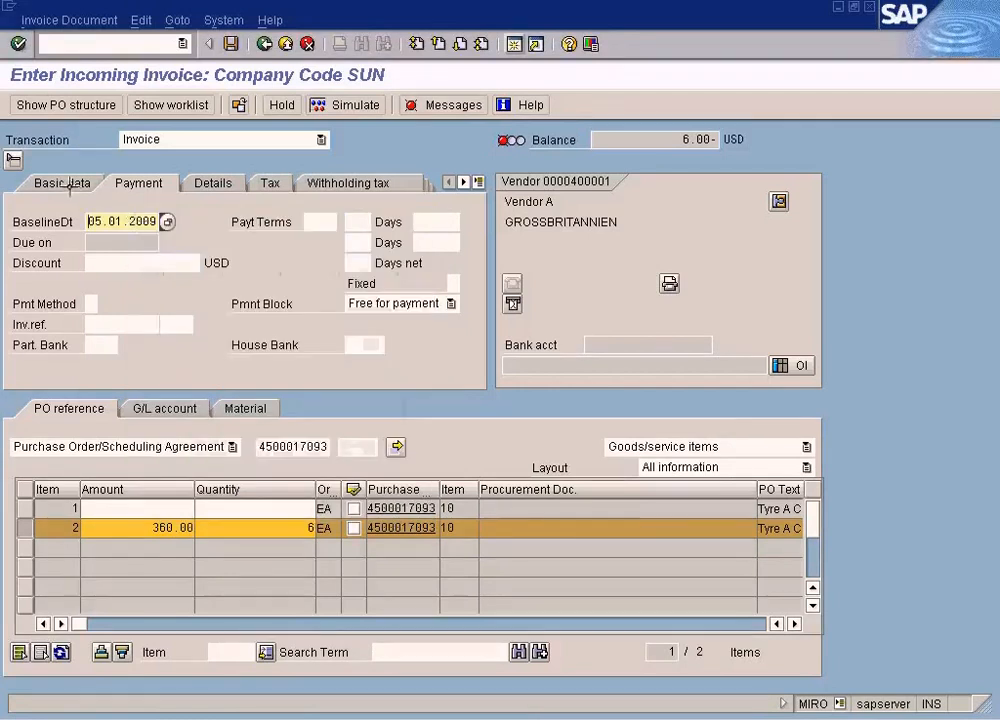
{"action": "left_click", "coordinate": [68, 184]}
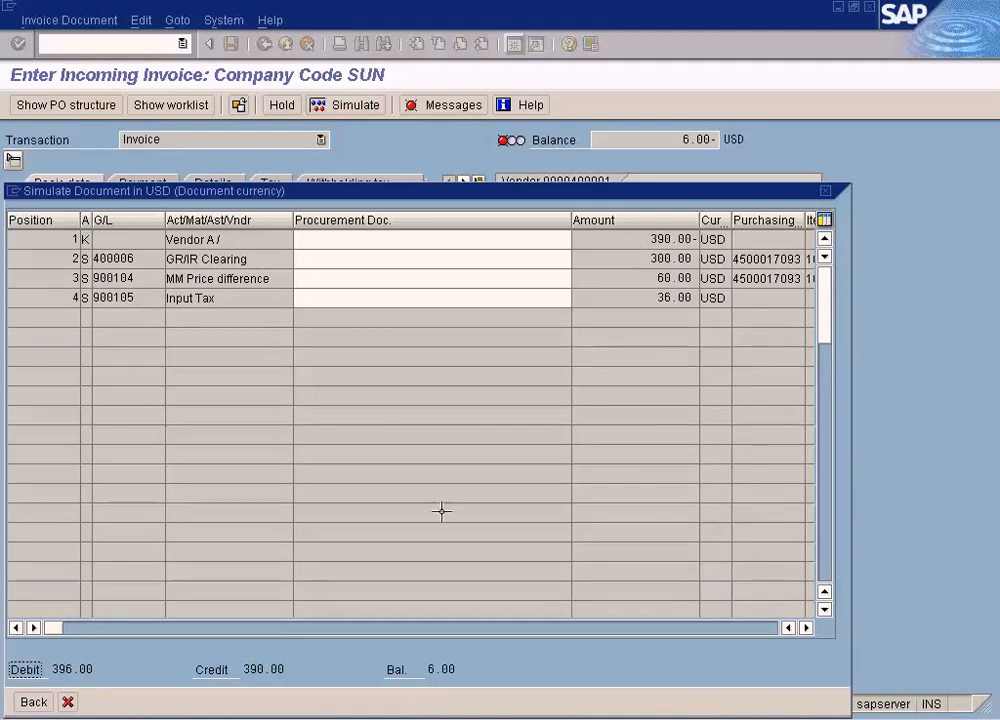
From the other open purchase order, display its posted invoice and open the accounting document belonging to it
{"action": "left_click", "coordinate": [405, 718]}
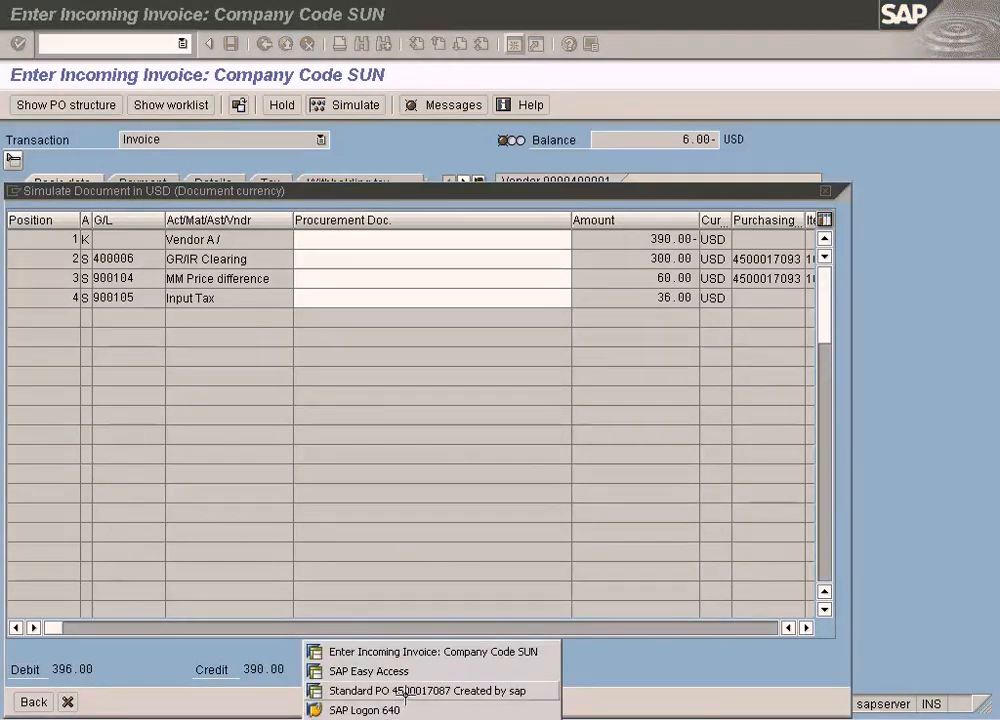
{"action": "left_click", "coordinate": [400, 691]}
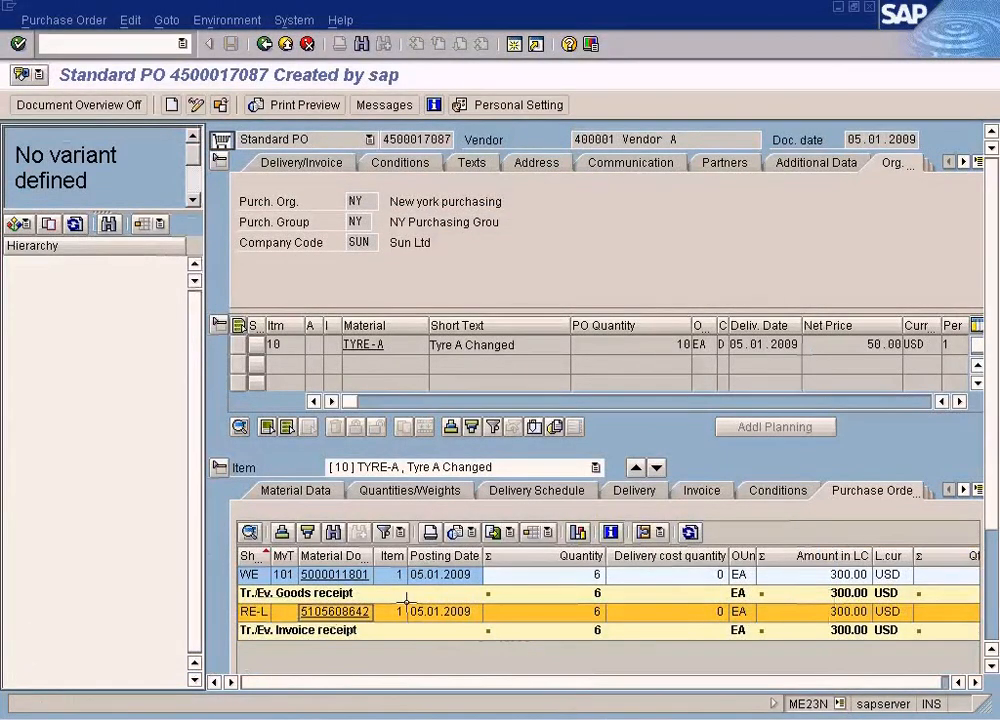
{"action": "left_click", "coordinate": [358, 611]}
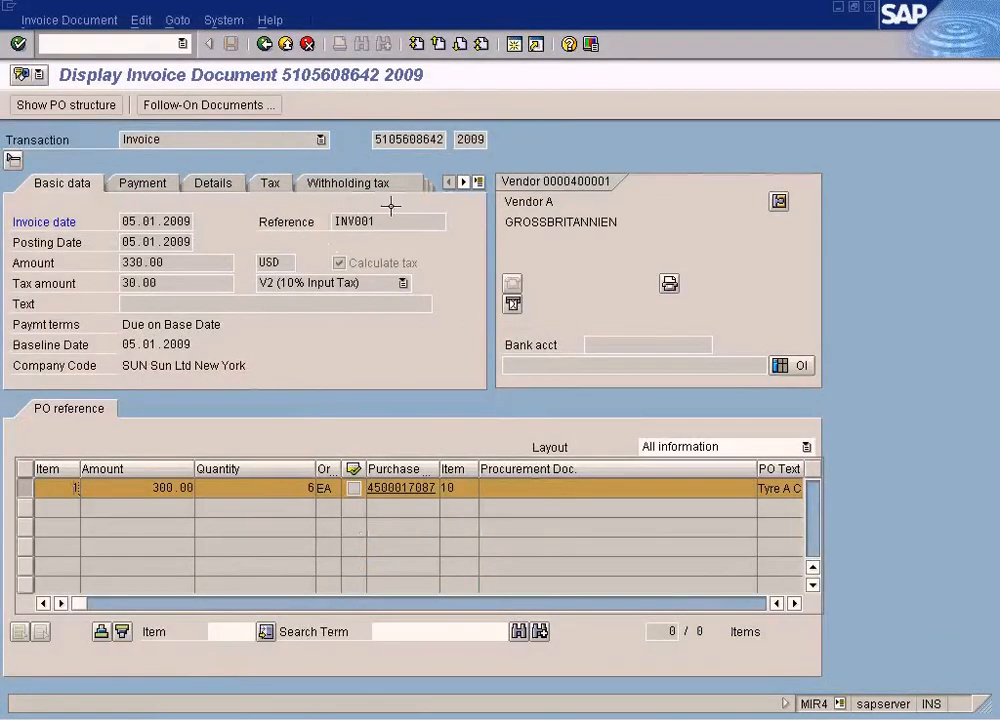
{"action": "left_click", "coordinate": [208, 105]}
{"action": "left_click", "coordinate": [160, 219]}
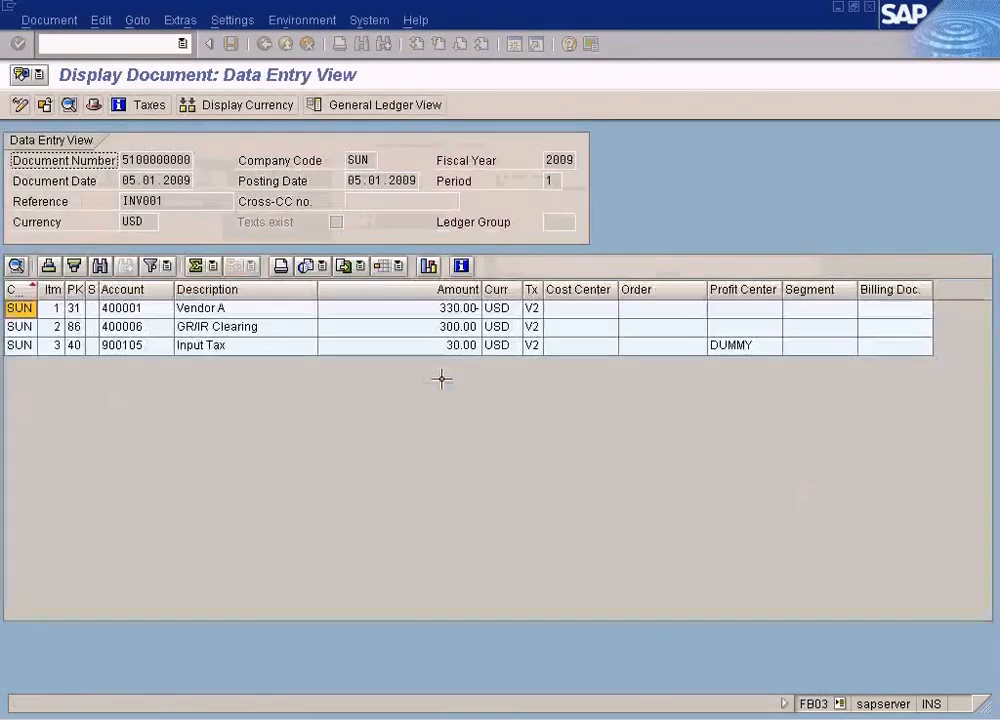
Examine the vendor, GR/IR clearing and input tax amounts in the posted accounting document
{"action": "left_click", "coordinate": [460, 309]}
{"action": "left_click", "coordinate": [452, 346]}
{"action": "left_click", "coordinate": [452, 327]}
{"action": "left_click", "coordinate": [452, 308]}
{"action": "left_click", "coordinate": [452, 345]}
{"action": "left_click", "coordinate": [452, 327]}
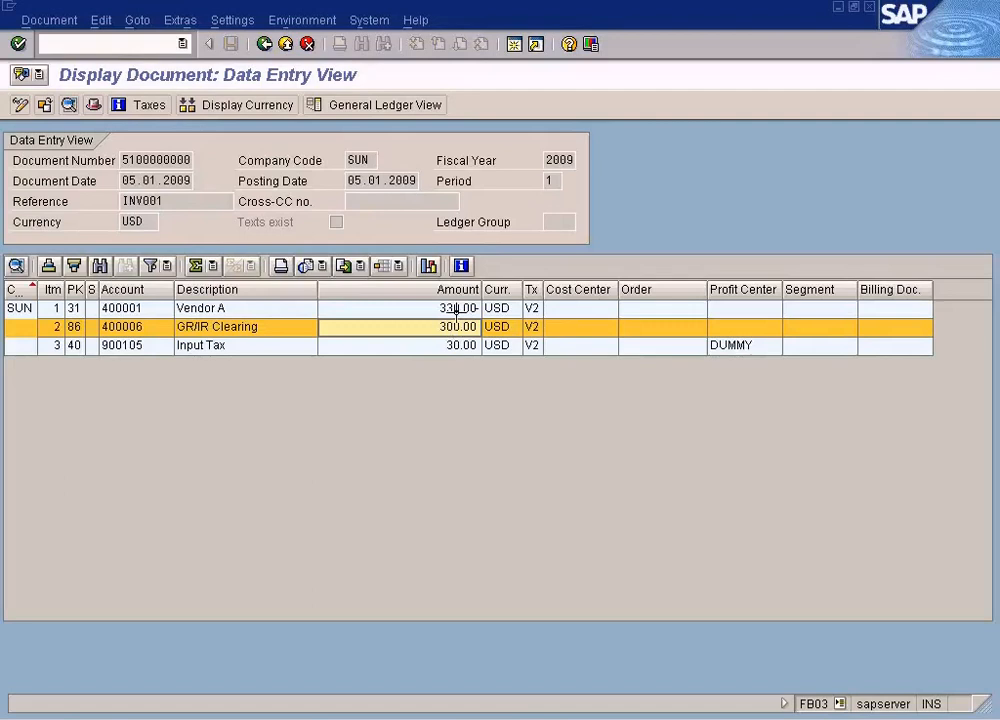
{"action": "left_click", "coordinate": [456, 309]}
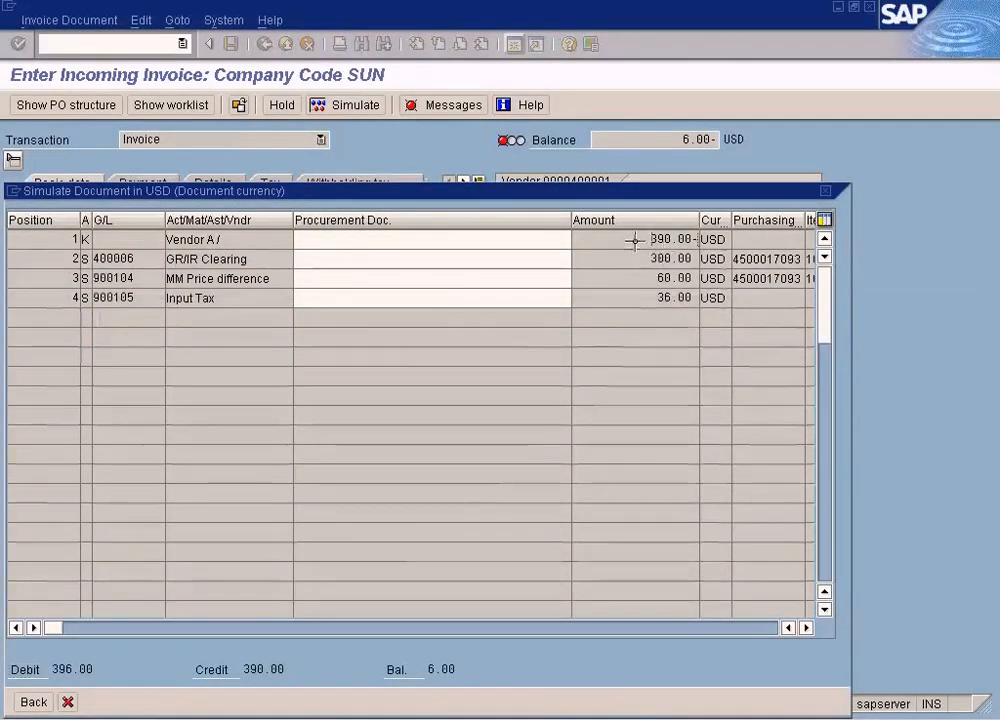
Compare the simulated vendor and GR/IR clearing amounts with the posted document, and examine the simulated MM price difference amount
{"action": "double_click", "coordinate": [634, 238]}
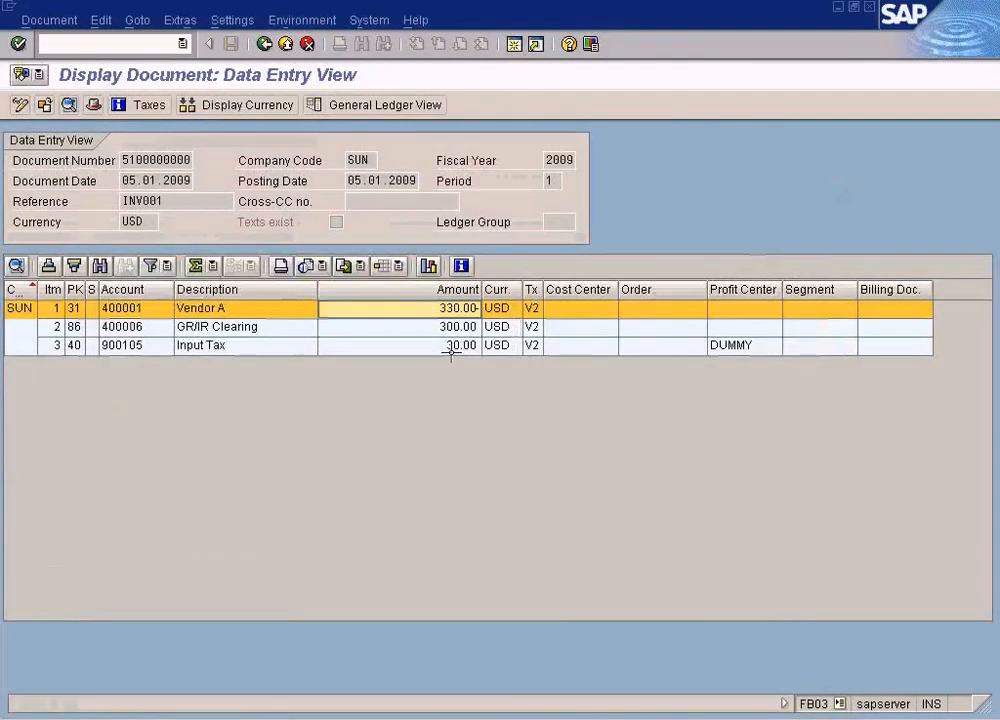
{"action": "left_click", "coordinate": [443, 327]}
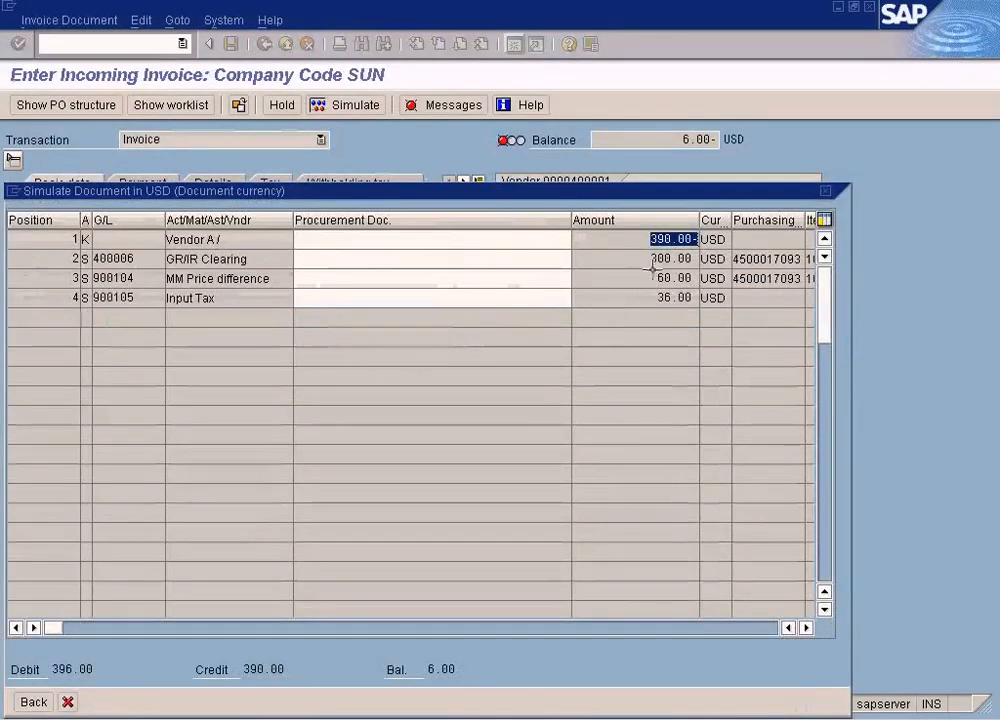
{"action": "double_click", "coordinate": [640, 259]}
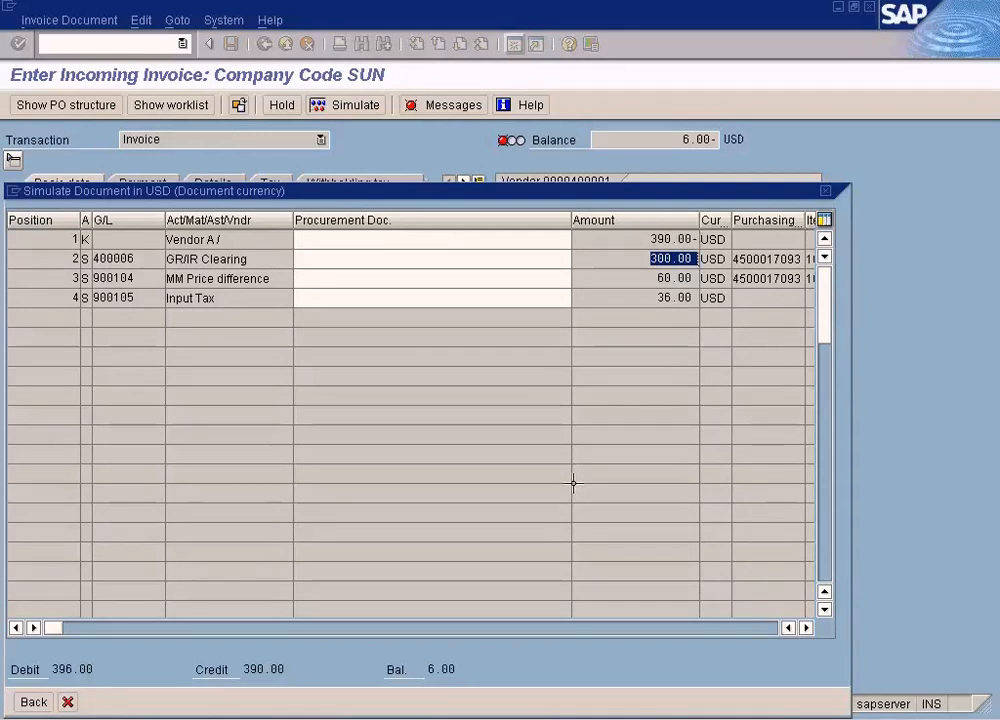
{"action": "left_click", "coordinate": [627, 268]}
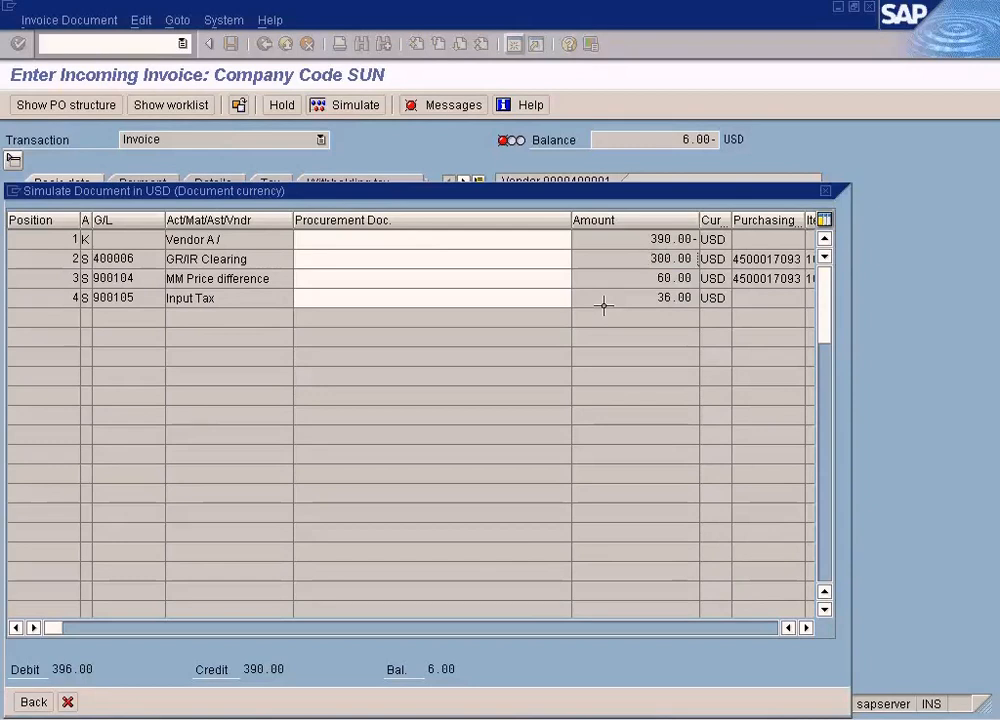
{"action": "double_click", "coordinate": [650, 262]}
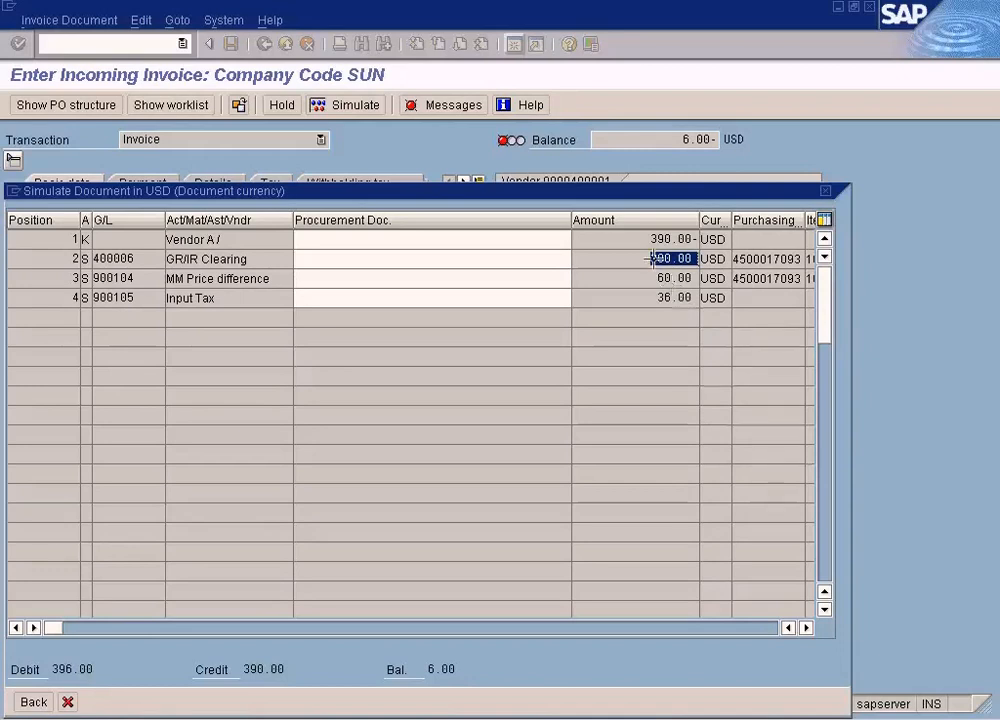
{"action": "left_click_drag", "start_coordinate": [654, 282], "coordinate": [681, 328]}
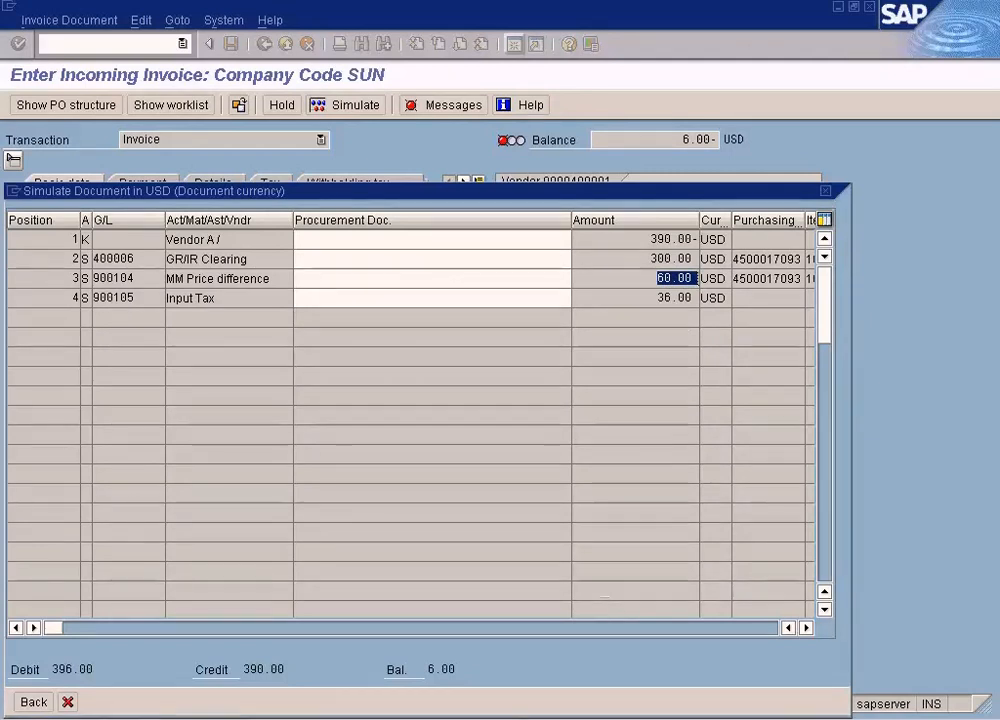
Switch to Paint, review the old and revised Tyre A amounts in Sample vendor invoice.JPG, and return to the SAP simulation
{"action": "left_click", "coordinate": [585, 715]}
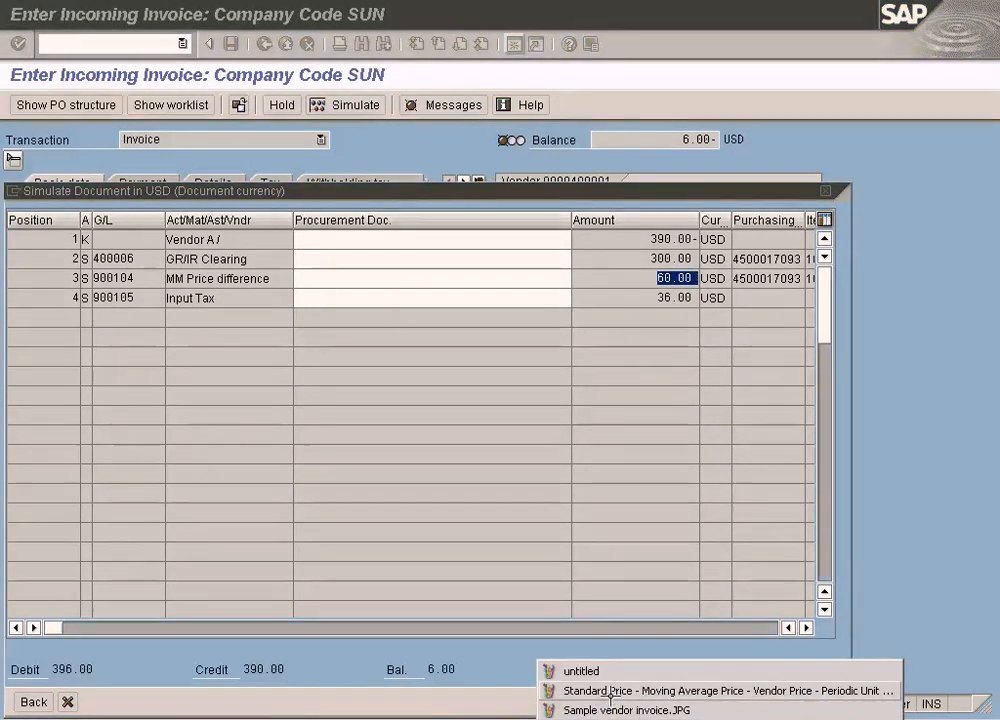
{"action": "left_click", "coordinate": [576, 691]}
{"action": "left_click", "coordinate": [585, 715]}
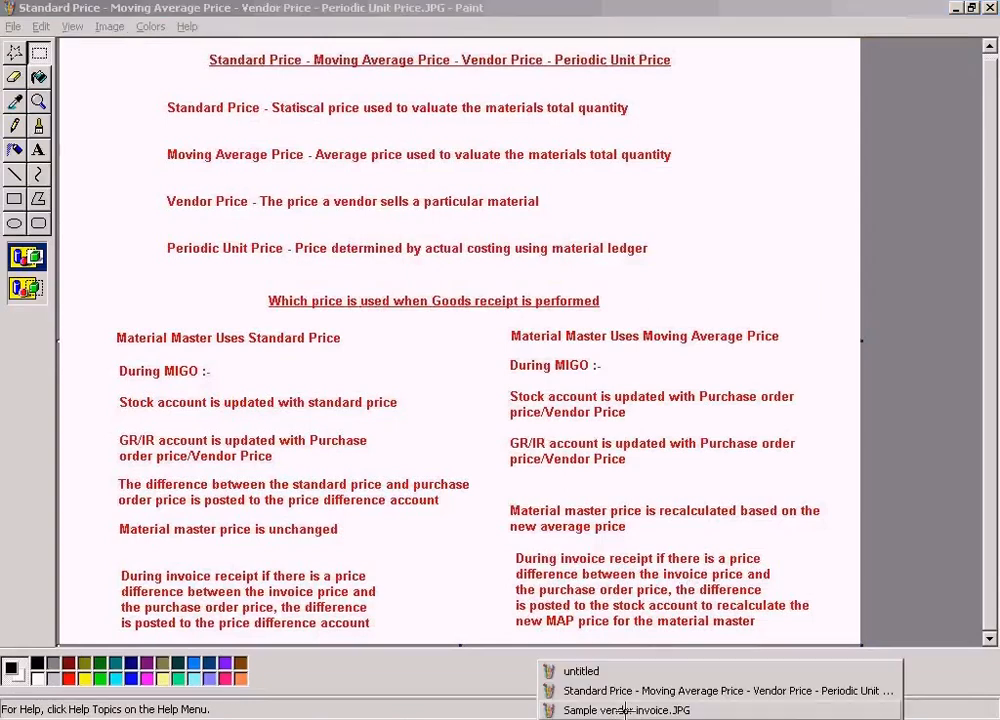
{"action": "left_click", "coordinate": [590, 709]}
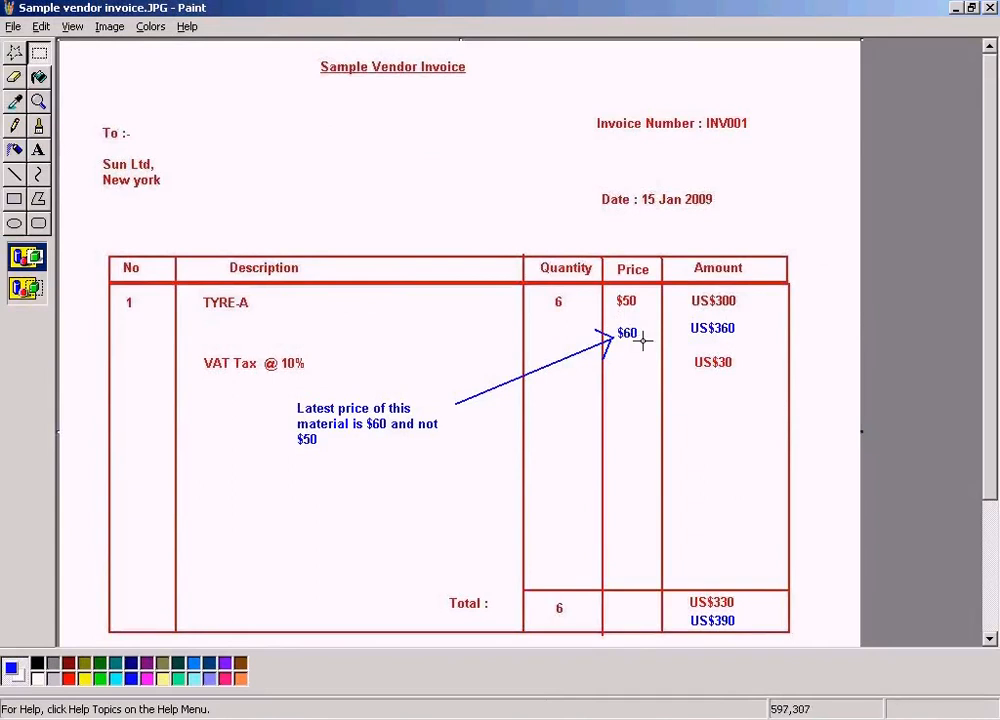
{"action": "mouse_move", "coordinate": [671, 317]}
{"action": "left_mouse_down"}
{"action": "mouse_move", "coordinate": [767, 346]}
{"action": "mouse_move", "coordinate": [739, 300]}
{"action": "left_mouse_up"}
{"action": "key", "text": "alt+Tab"}
{"action": "key", "text": "alt+Tab"}
{"action": "key", "text": "alt+Tab"}
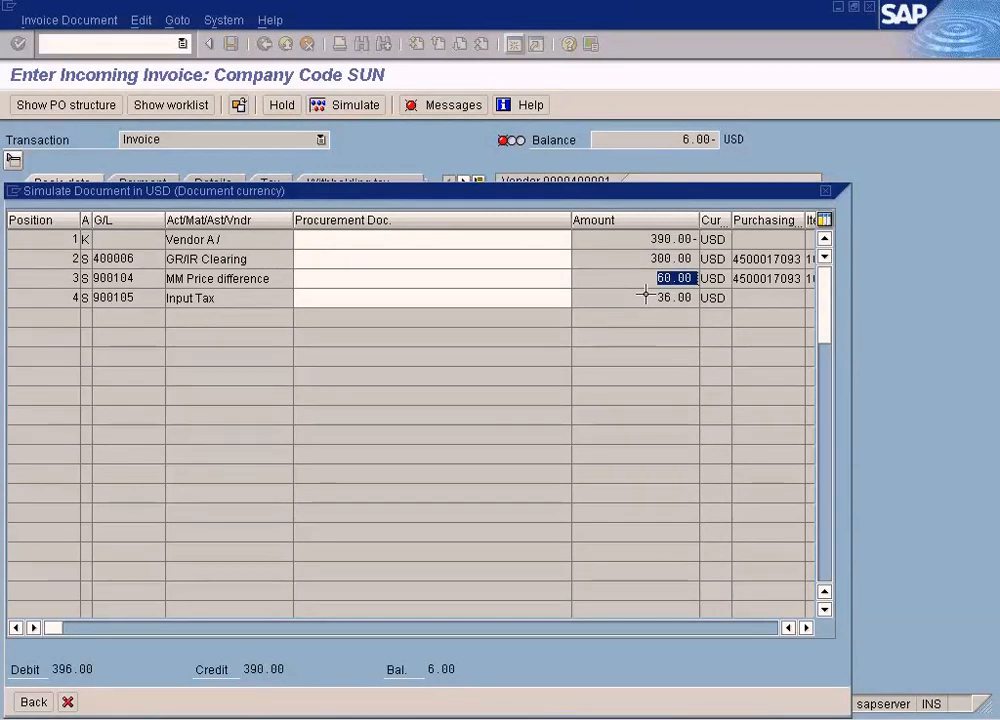
Examine the GR/IR clearing, vendor and input tax amounts in the simulation, and close it to return to the invoice
{"action": "left_click_drag", "start_coordinate": [648, 257], "coordinate": [696, 260]}
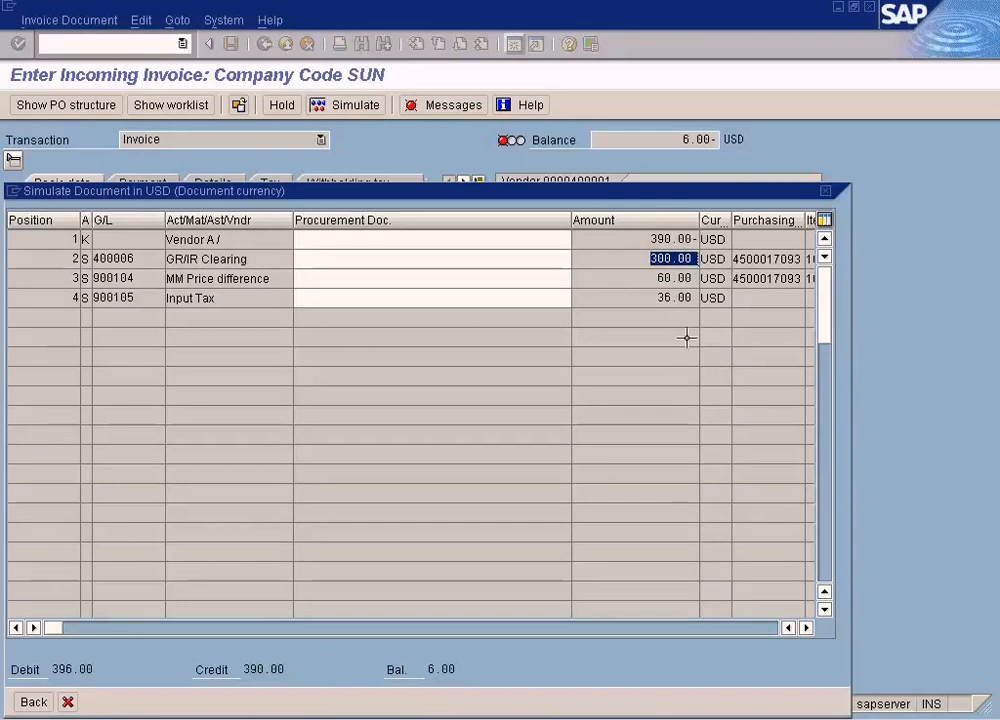
{"action": "left_click_drag", "start_coordinate": [648, 239], "coordinate": [698, 239]}
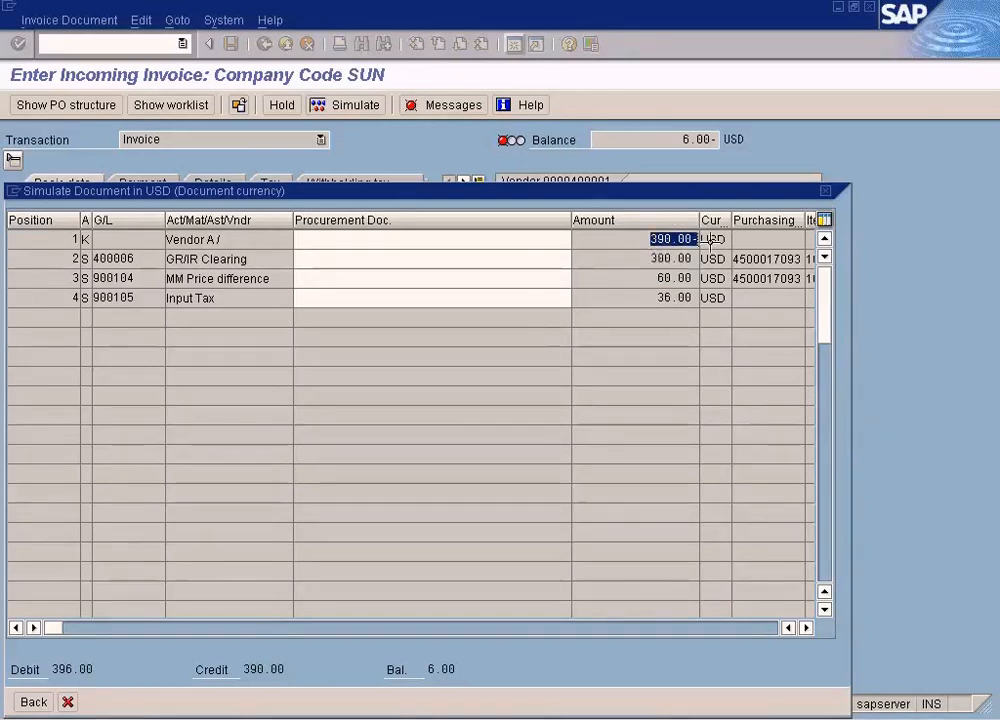
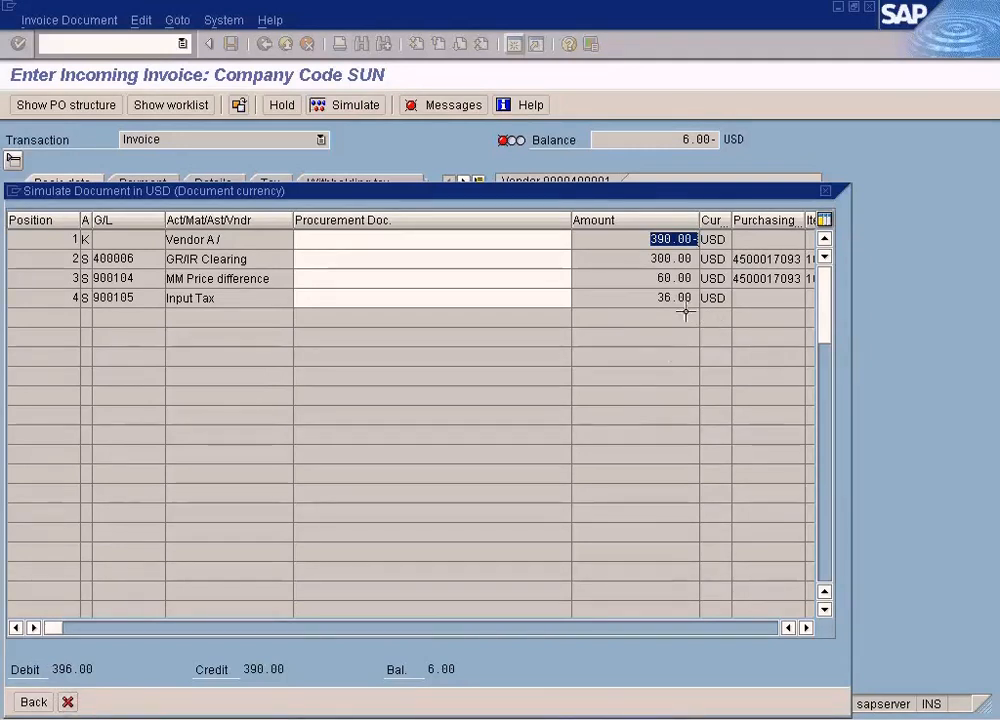
{"action": "left_click_drag", "start_coordinate": [646, 297], "coordinate": [676, 297]}
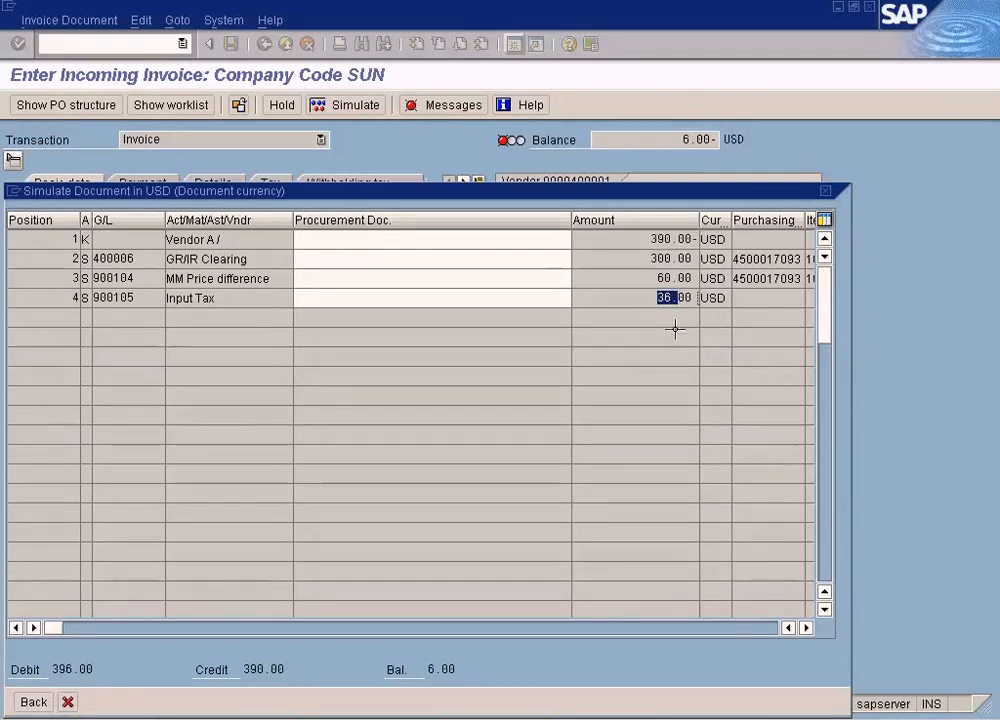
{"action": "left_click", "coordinate": [68, 702]}
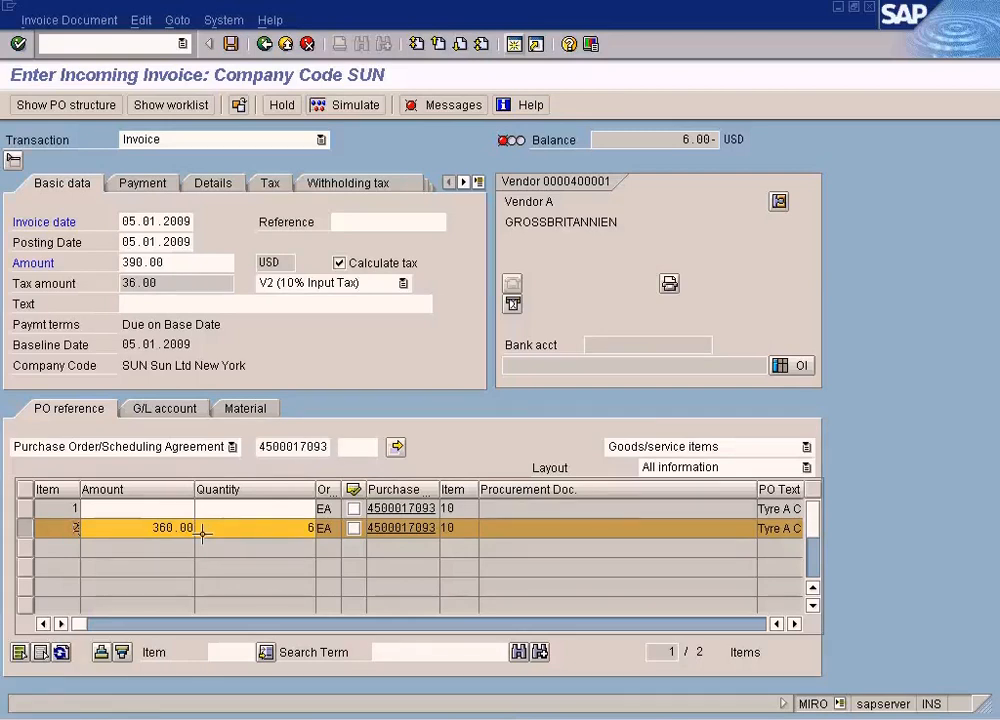
Switch to Sample vendor invoice.JPG in Paint and add the revised VAT amount US$36 in blue text below US$30
{"action": "key", "text": "alt+Tab"}
{"action": "key", "text": "alt+Tab"}
{"action": "key", "text": "Tab"}
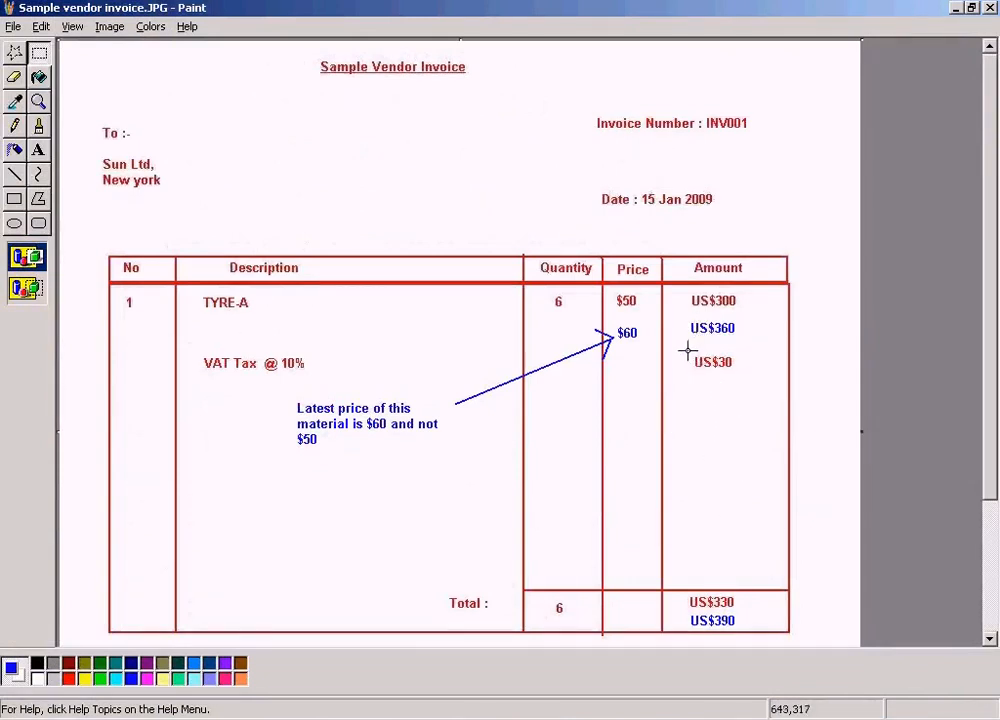
{"action": "left_click", "coordinate": [38, 149]}
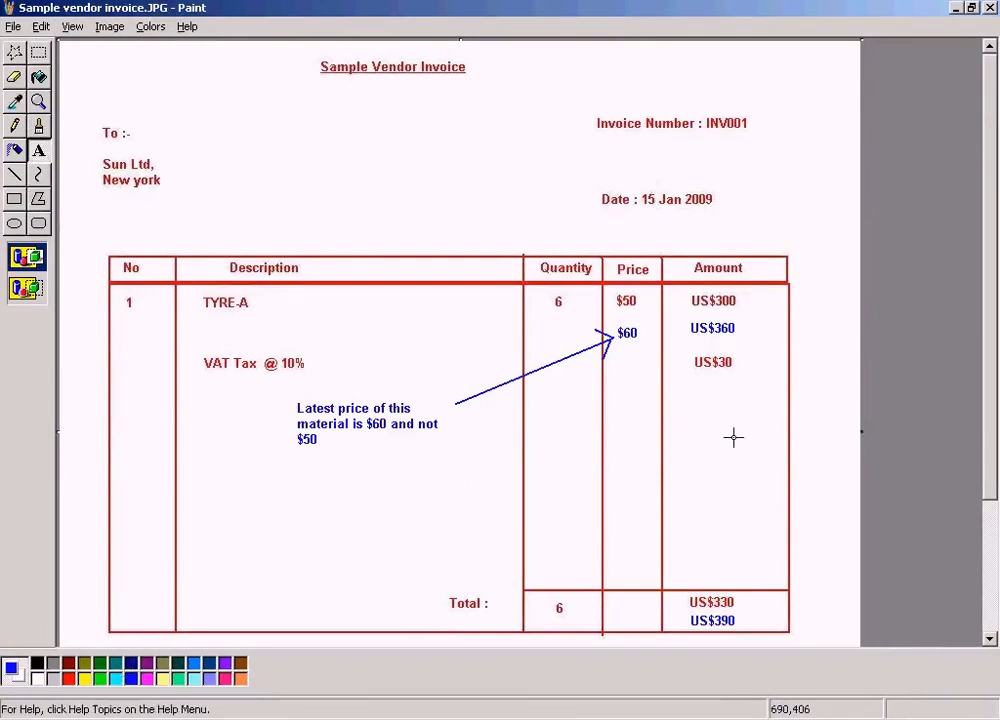
{"action": "left_click_drag", "start_coordinate": [685, 387], "coordinate": [783, 415]}
{"action": "type", "text": "US$36"}
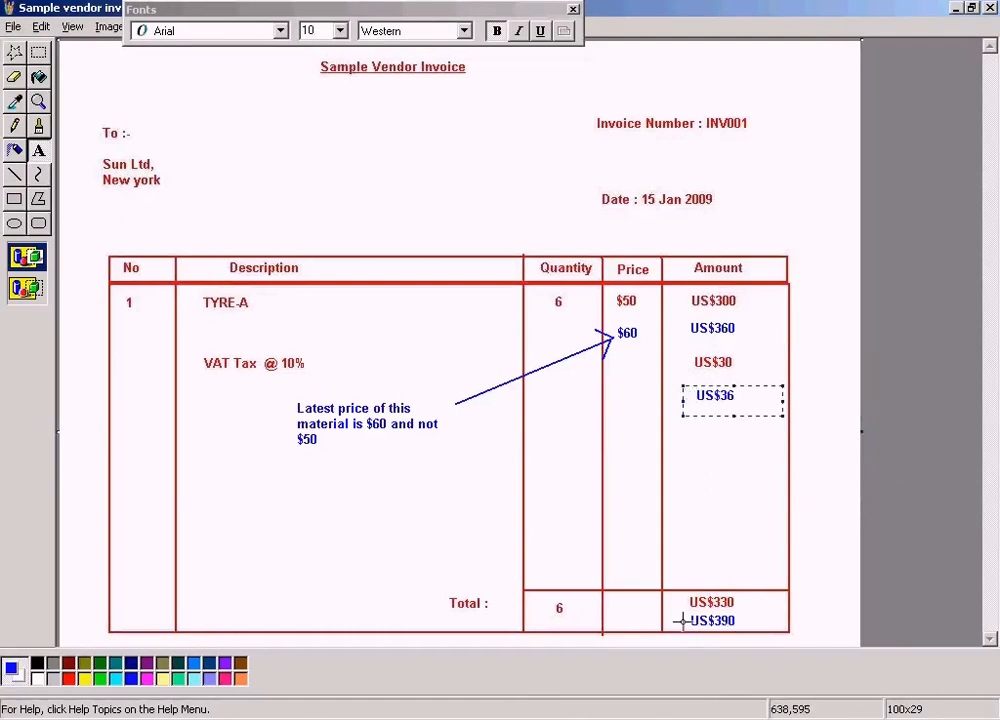
Check the incoming invoice in SAP, return to the Paint vendor invoice, and overwrite the revised blue total with US$396
{"action": "key", "text": "alt+Tab"}
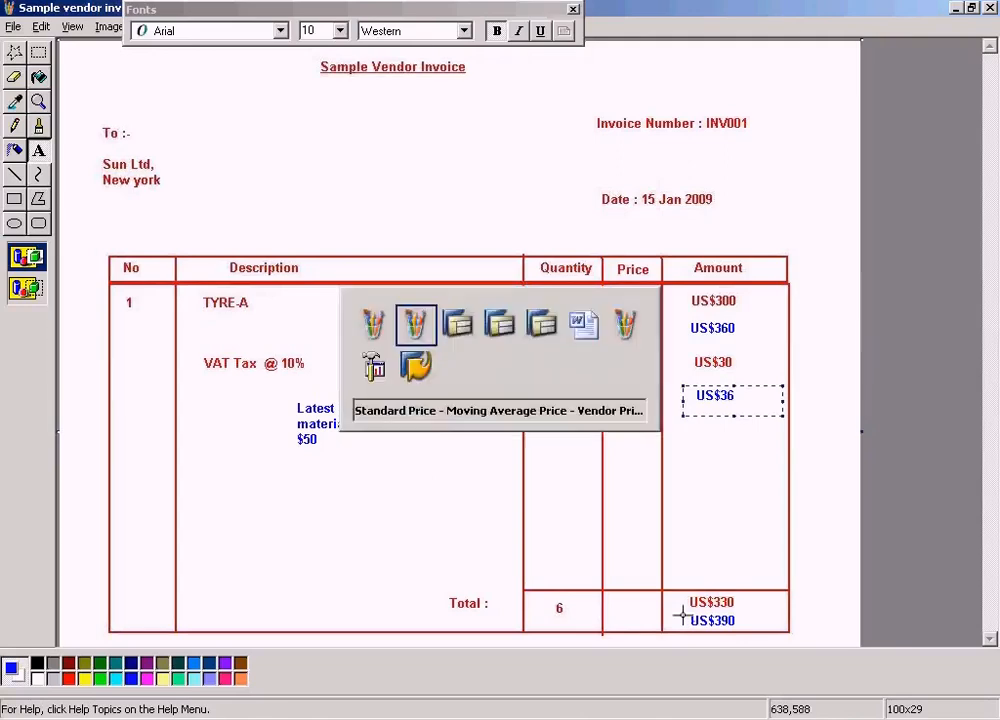
{"action": "key", "text": "alt+Tab"}
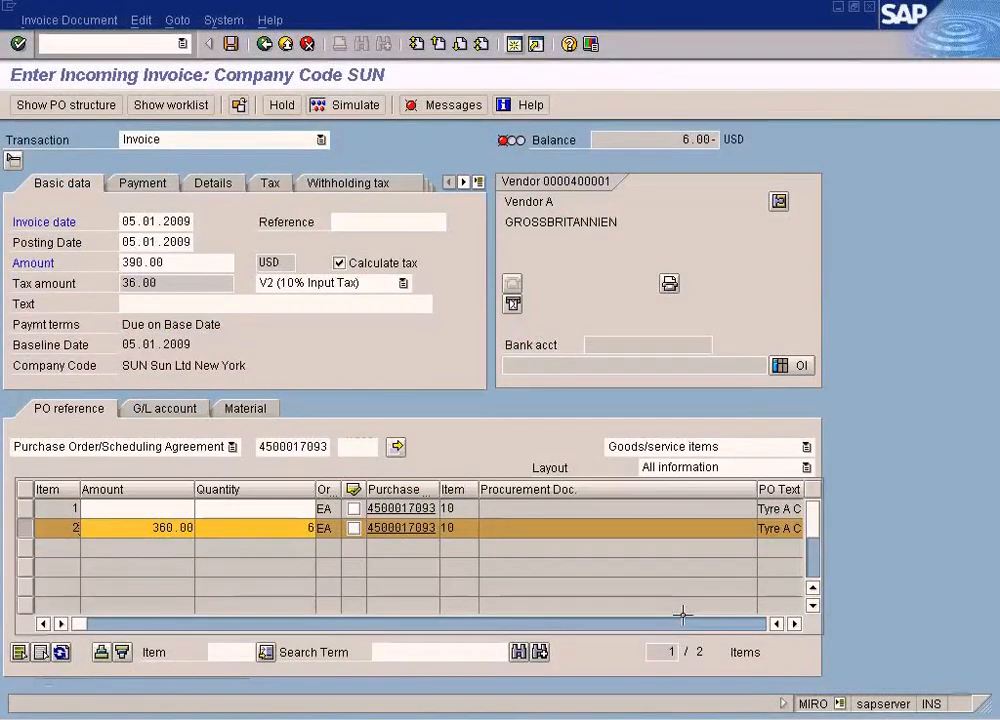
{"action": "key", "text": "alt+Tab"}
{"action": "key", "text": "alt+Tab"}
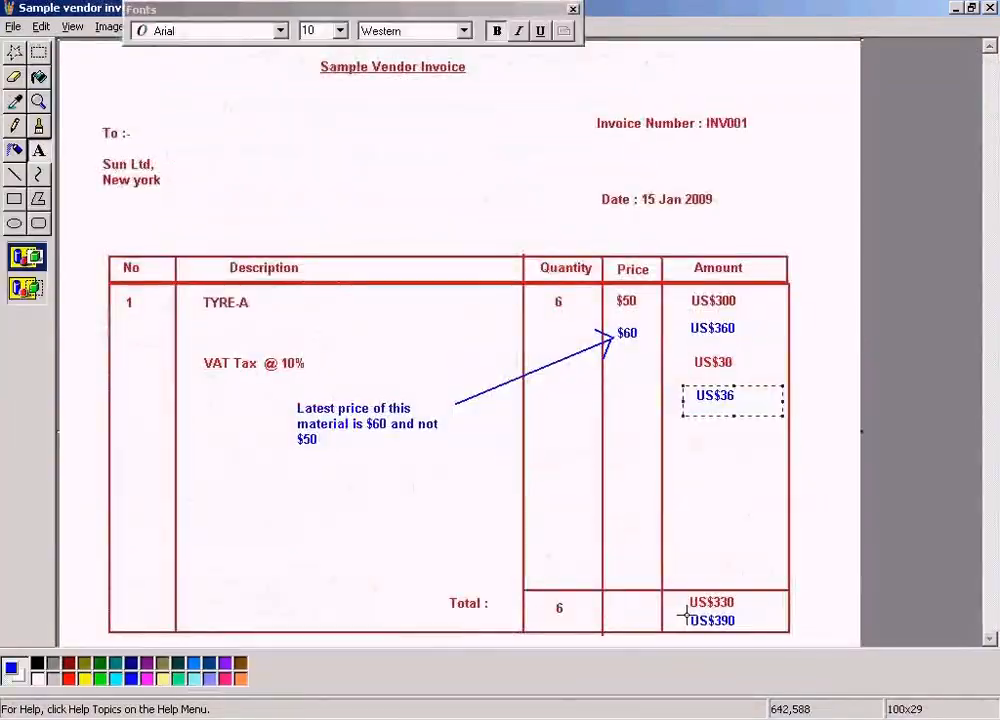
{"action": "left_click_drag", "start_coordinate": [678, 614], "coordinate": [759, 627]}
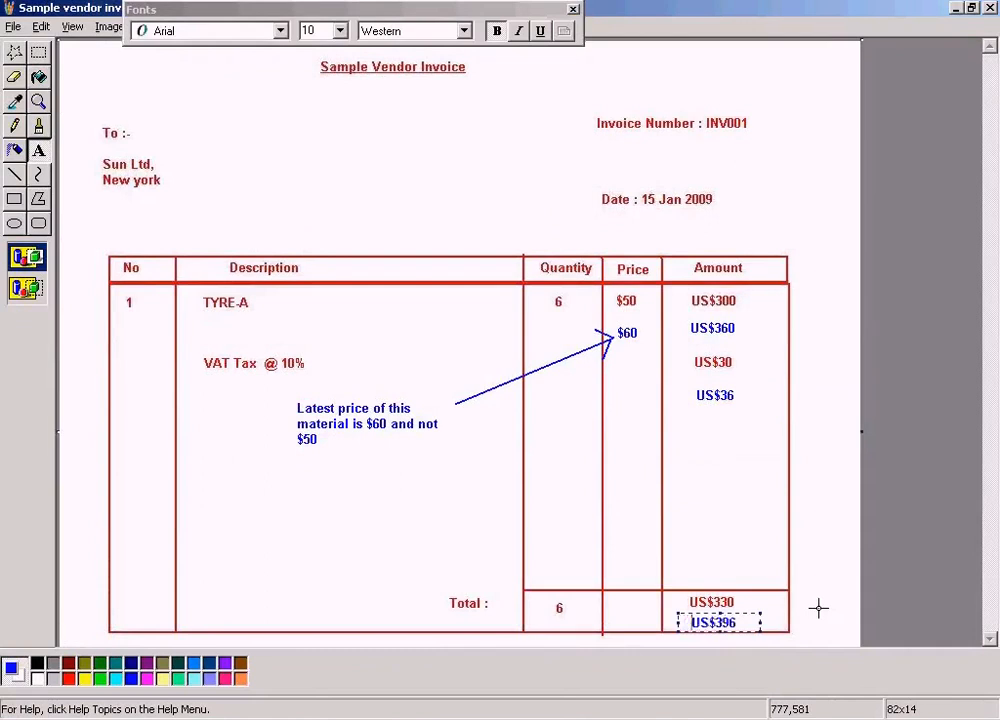
{"action": "left_click", "coordinate": [842, 588]}
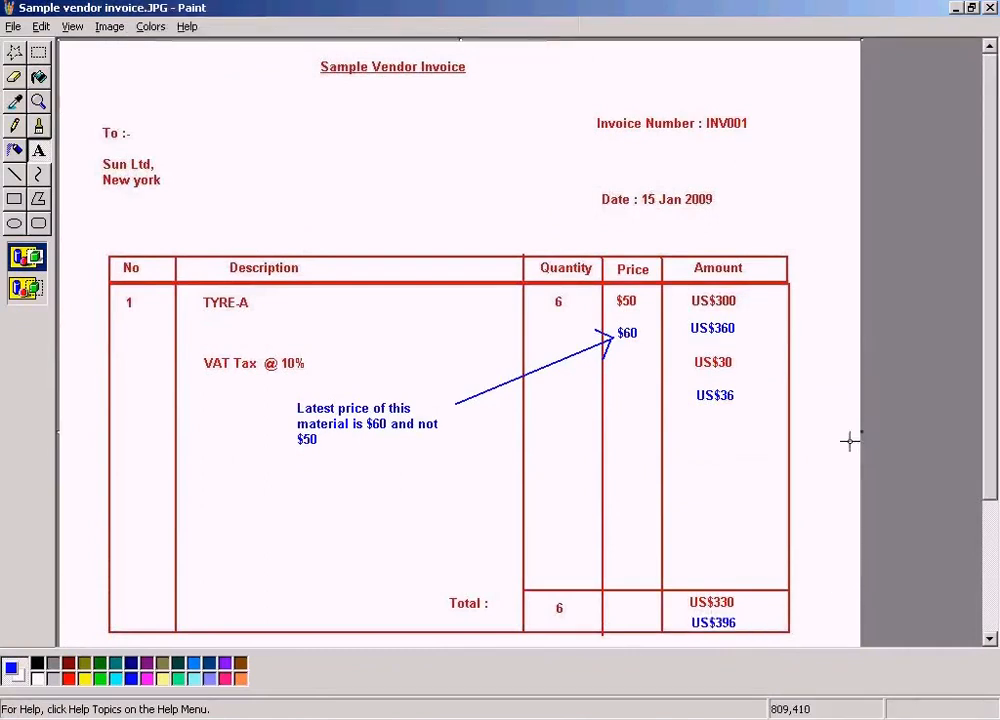
Check the corrected VAT amount on the sample vendor invoice in Paint and return to the SAP incoming invoice
{"action": "left_click", "coordinate": [14, 52]}
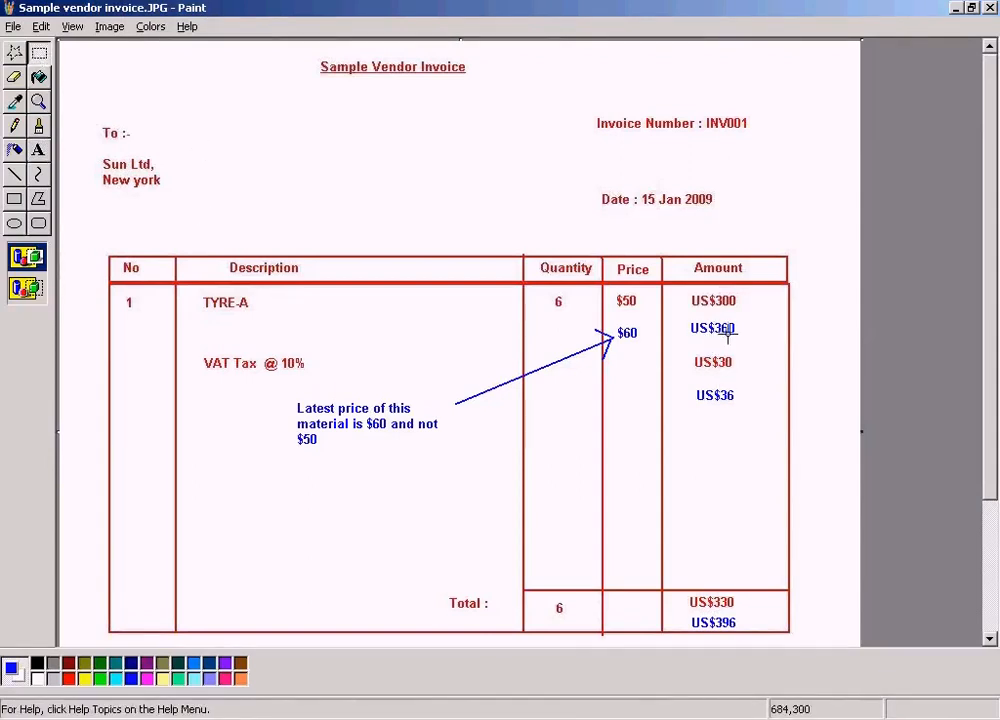
{"action": "left_click_drag", "start_coordinate": [681, 385], "coordinate": [761, 413]}
{"action": "left_click", "coordinate": [827, 489]}
{"action": "key", "text": "alt+Tab"}
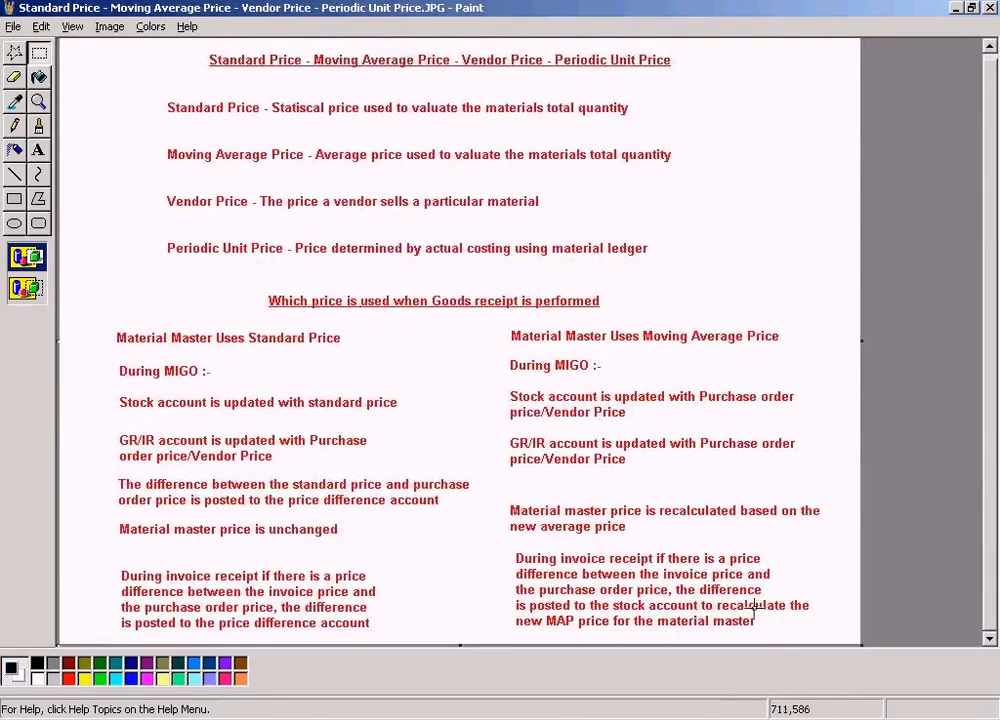
{"action": "key", "text": "alt+Tab"}
{"action": "key", "text": "alt+Tab"}
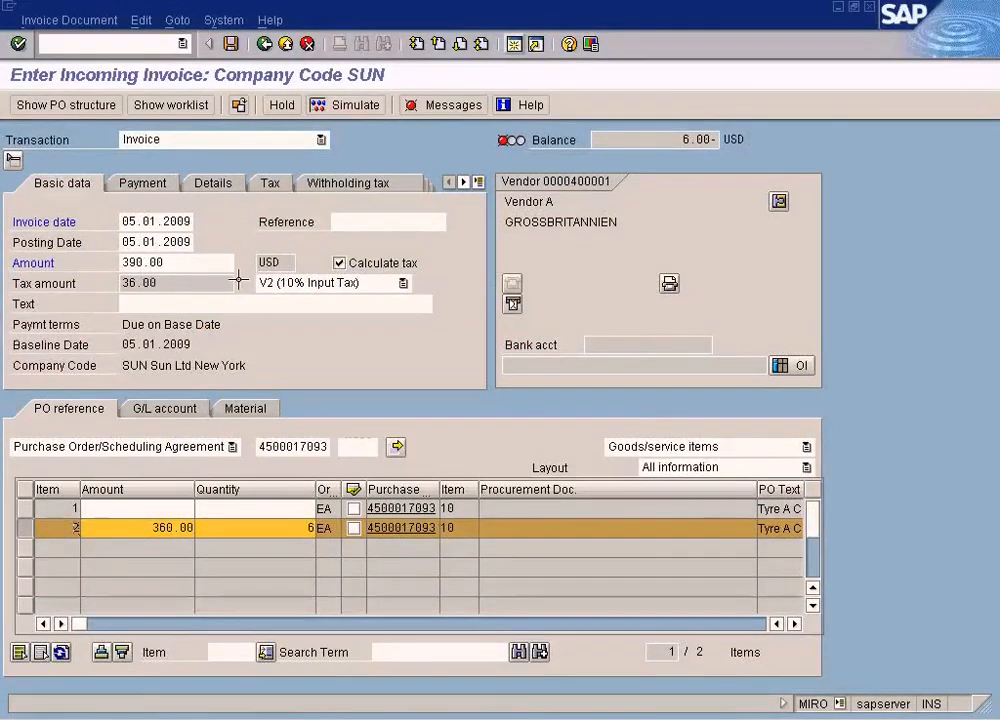
Set the invoice amount to 396.00 USD and simulate the document, closing the simulation after review
{"action": "left_click", "coordinate": [189, 261]}
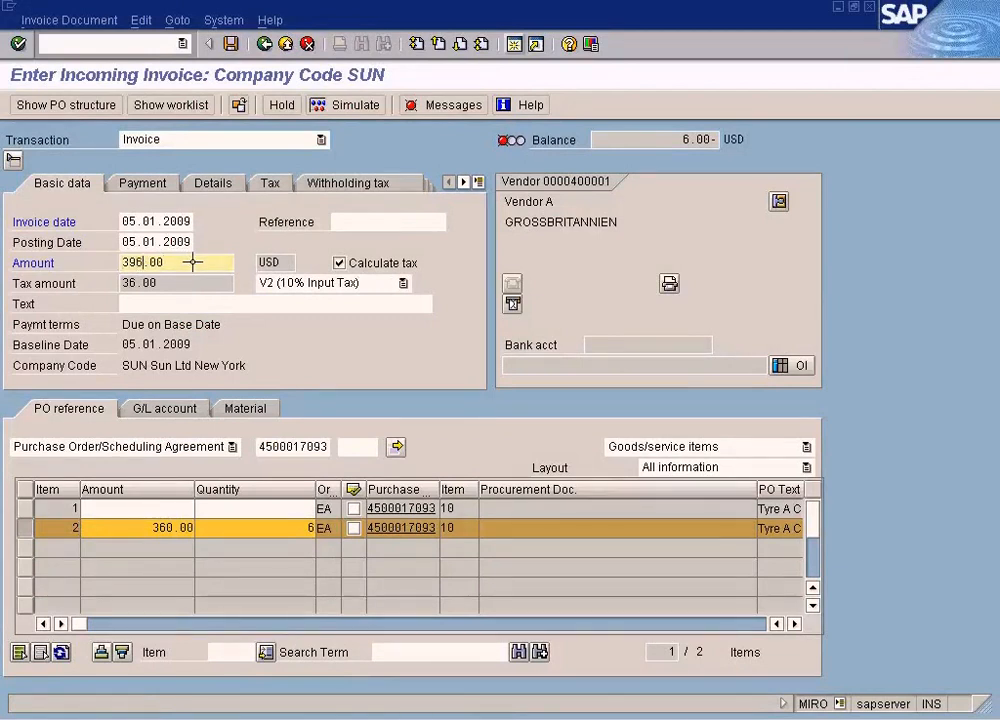
{"action": "type", "text": "6"}
{"action": "left_click", "coordinate": [357, 105]}
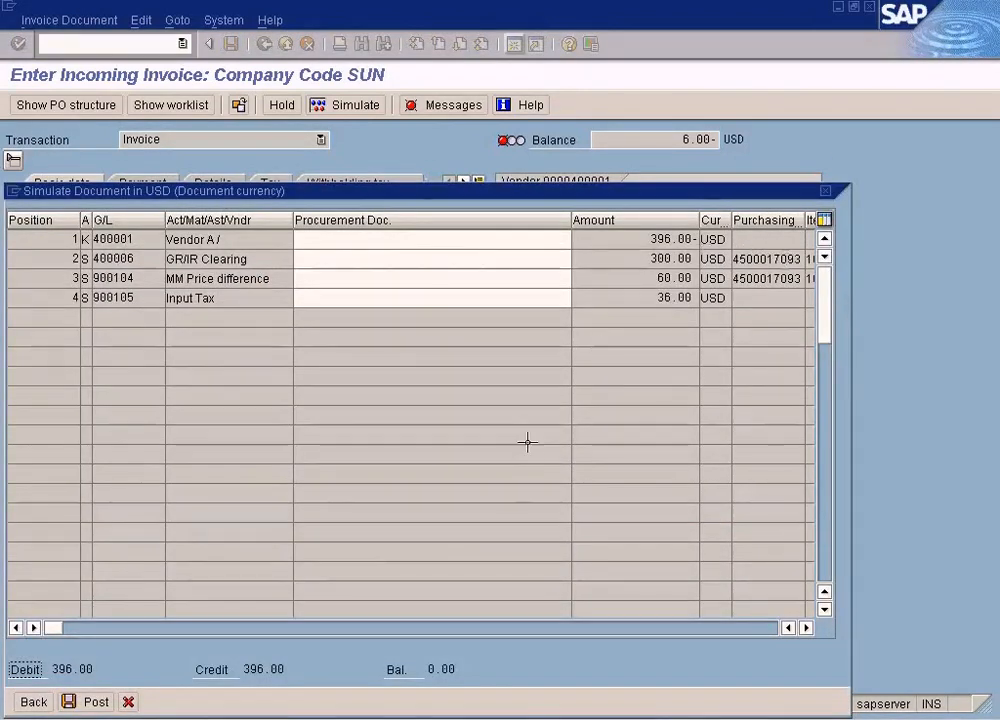
{"action": "left_click_drag", "start_coordinate": [644, 207], "coordinate": [665, 188]}
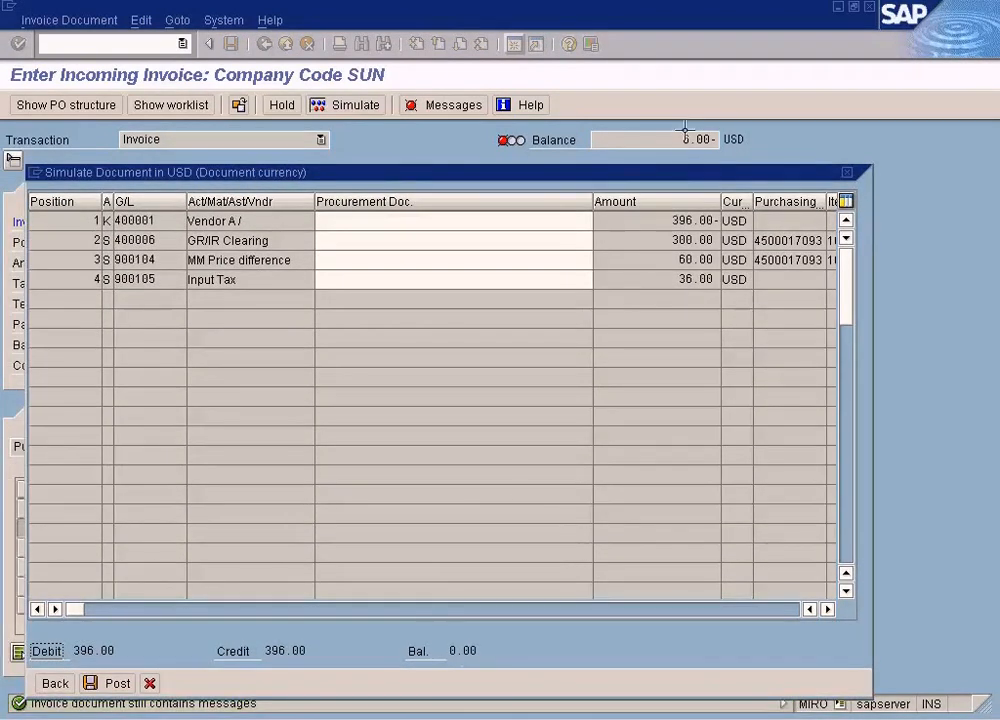
{"action": "left_click", "coordinate": [150, 684]}
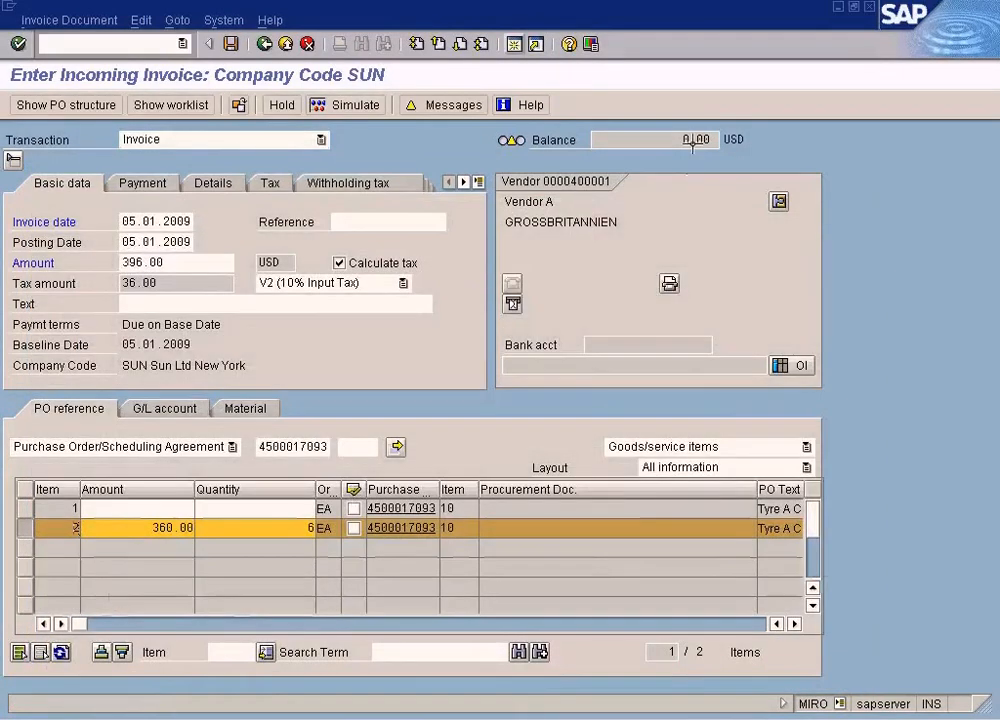
Read the incoming invoice's verification messages and simulate the document to view its account postings
{"action": "left_click", "coordinate": [350, 104]}
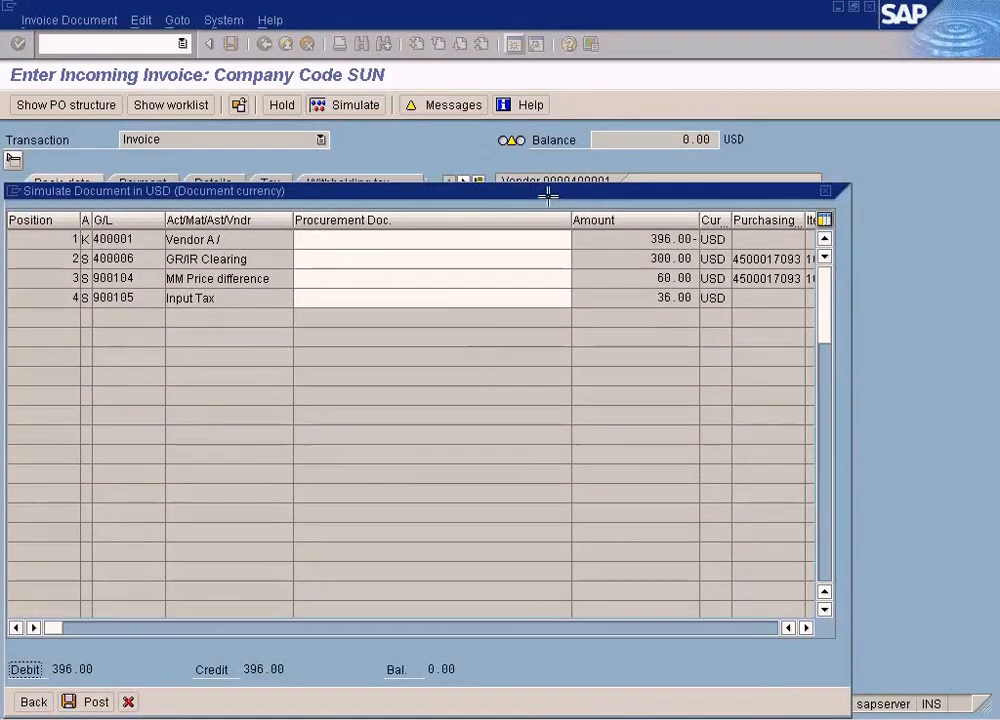
{"action": "left_click", "coordinate": [128, 701]}
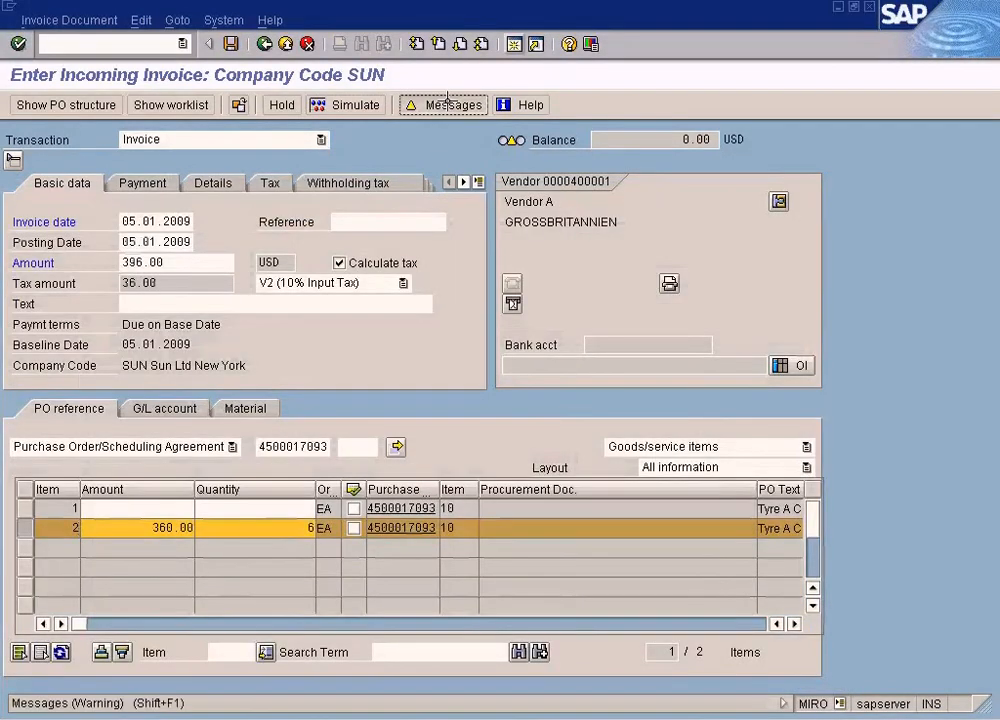
{"action": "left_click", "coordinate": [448, 104]}
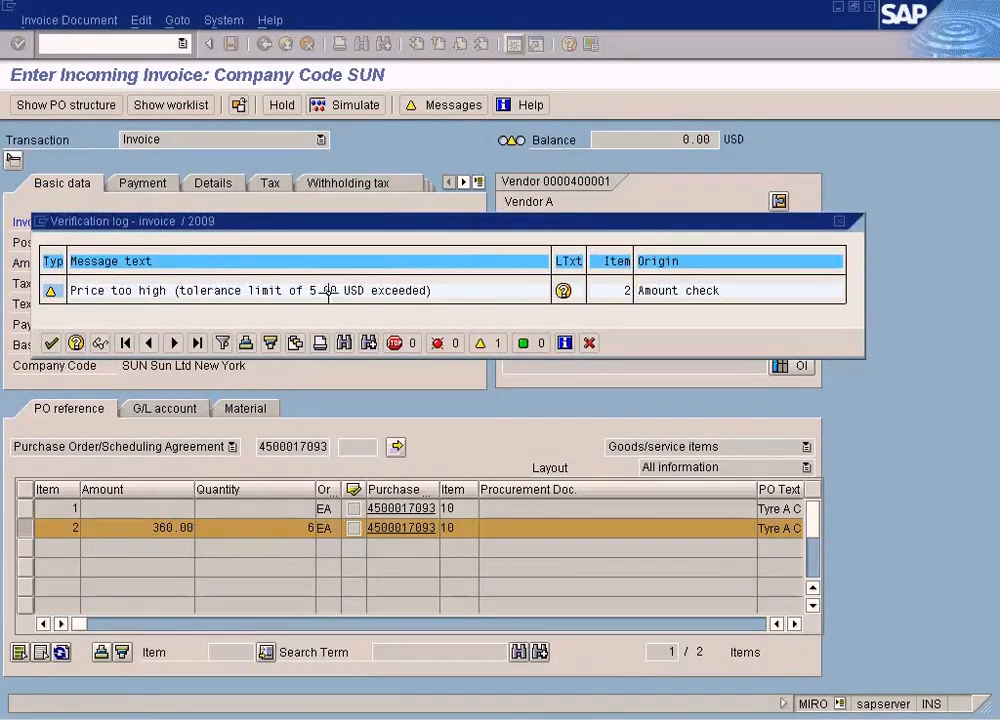
{"action": "left_click", "coordinate": [587, 343]}
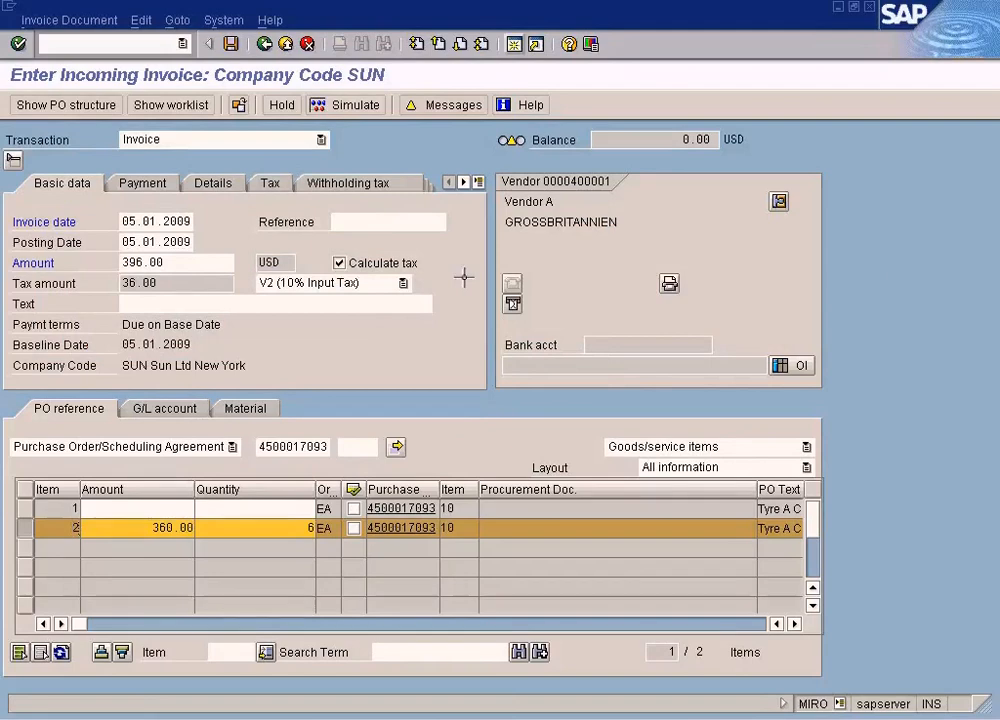
{"action": "left_click", "coordinate": [345, 104]}
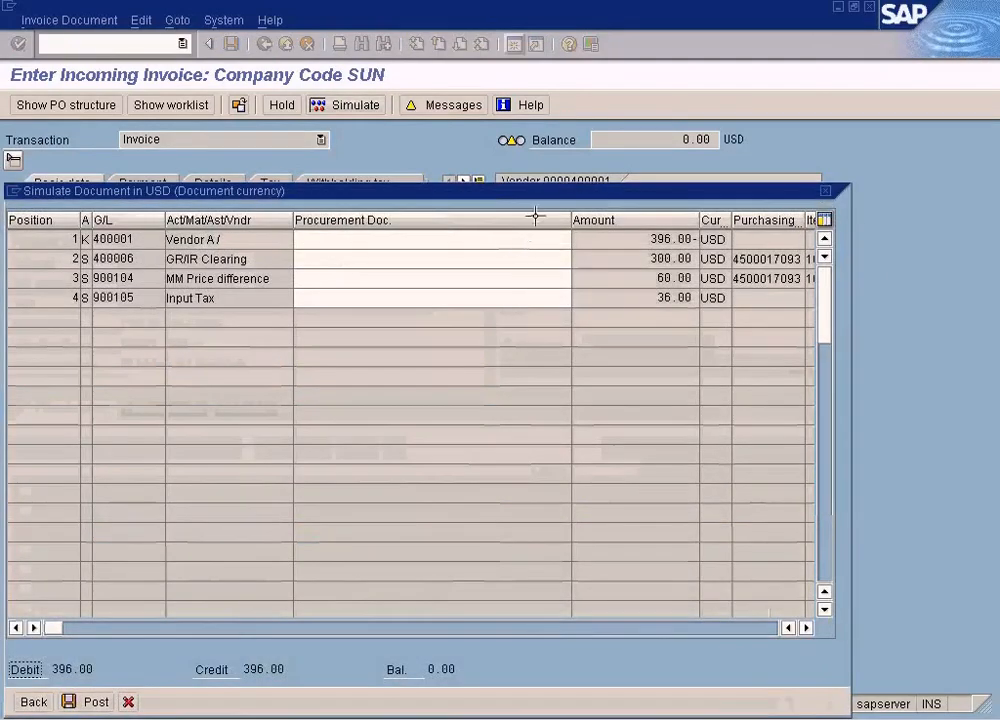
{"action": "left_click_drag", "start_coordinate": [536, 194], "coordinate": [601, 215]}
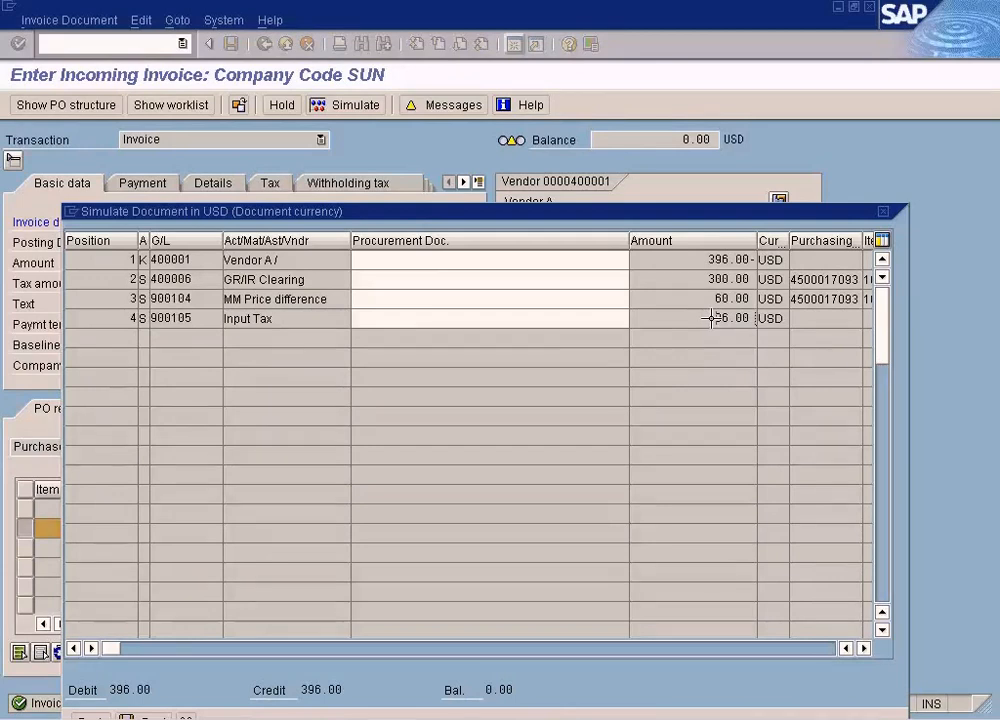
In the SAP Easy Access session, display the purchase order referenced by the incoming invoice with ME23N
{"action": "left_click", "coordinate": [398, 719]}
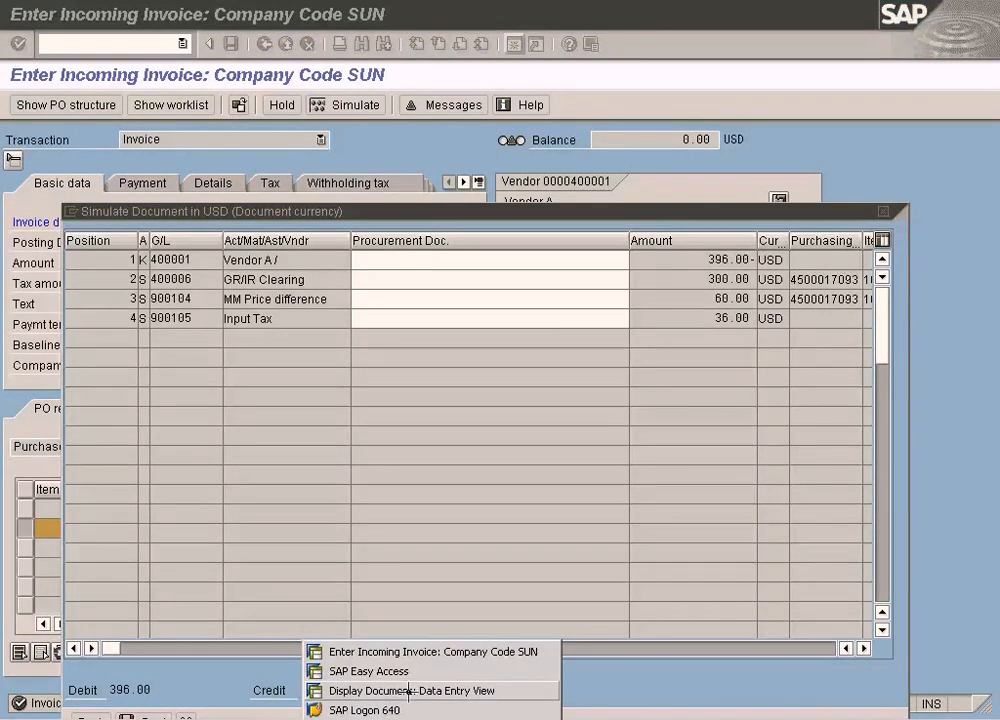
{"action": "left_click", "coordinate": [368, 671]}
{"action": "type", "text": "m"}
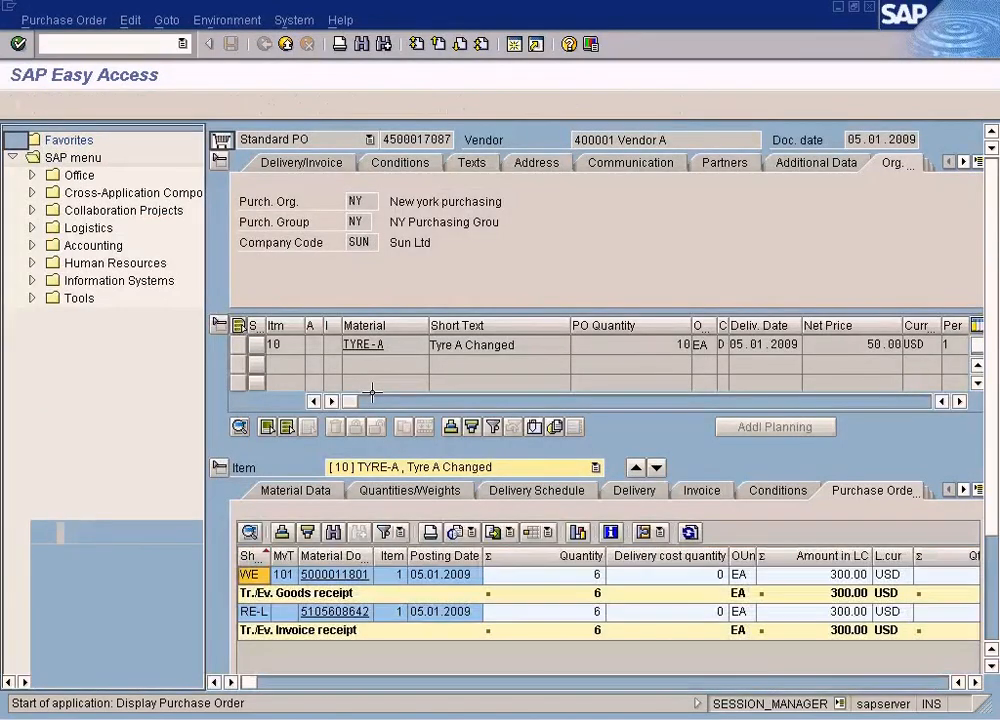
{"action": "left_click", "coordinate": [220, 105]}
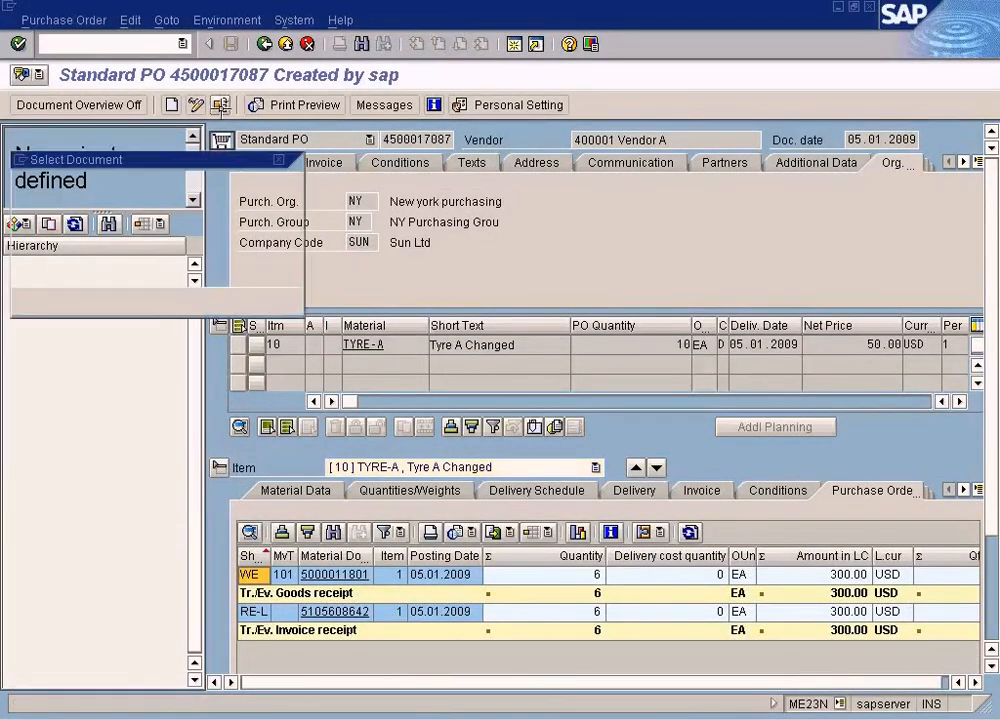
{"action": "key", "text": "BackSpace"}
{"action": "key", "text": "BackSpace"}
{"action": "type", "text": "93"}
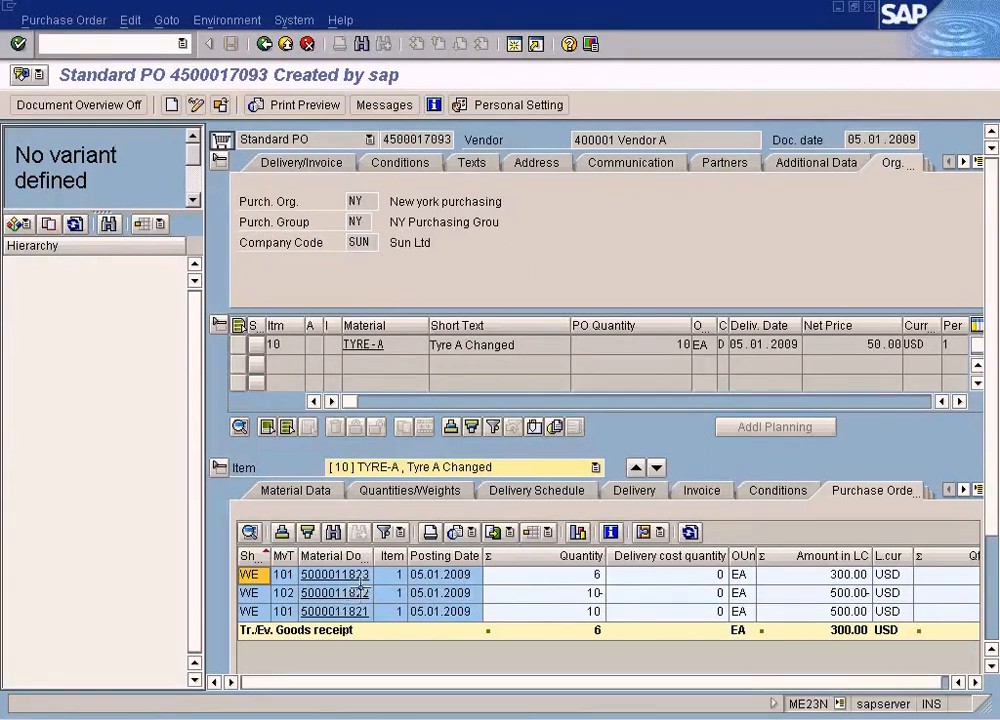
Review the movement 101 and 102 quantities in the purchase order history and open the material document for the 6 EA goods receipt
{"action": "left_click", "coordinate": [554, 597]}
{"action": "left_click", "coordinate": [553, 610]}
{"action": "left_click", "coordinate": [552, 594]}
{"action": "left_click", "coordinate": [554, 610]}
{"action": "left_click", "coordinate": [556, 596]}
{"action": "left_click", "coordinate": [436, 576]}
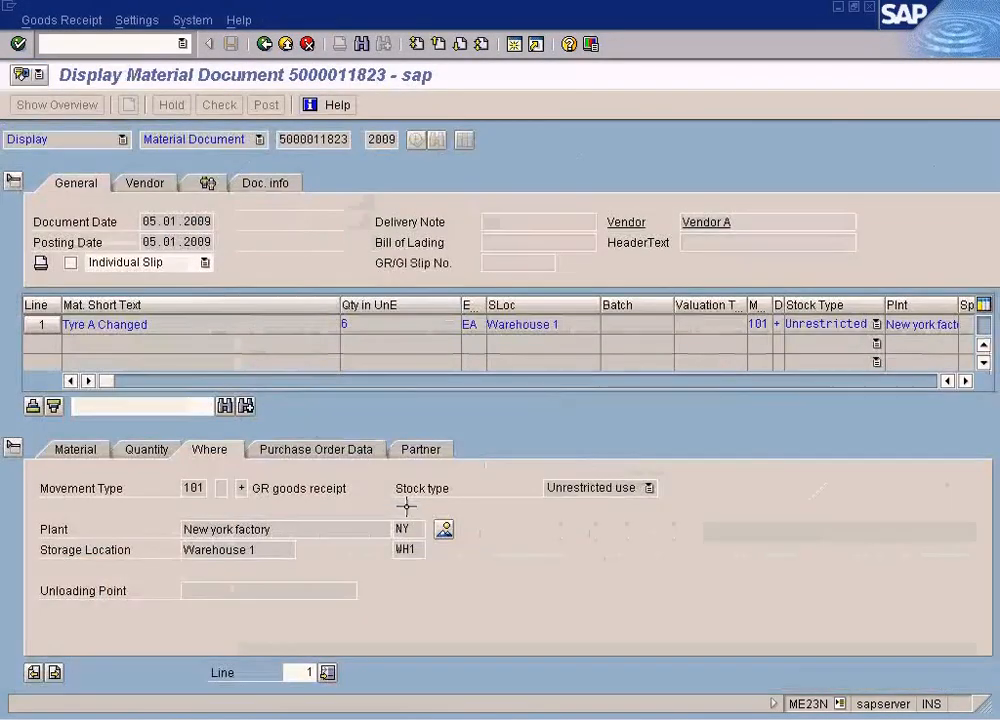
Open the goods receipt's accounting document and examine the Stocks, GR/IR Clearing and MM Price difference amounts
{"action": "left_click", "coordinate": [262, 183]}
{"action": "left_click", "coordinate": [569, 222]}
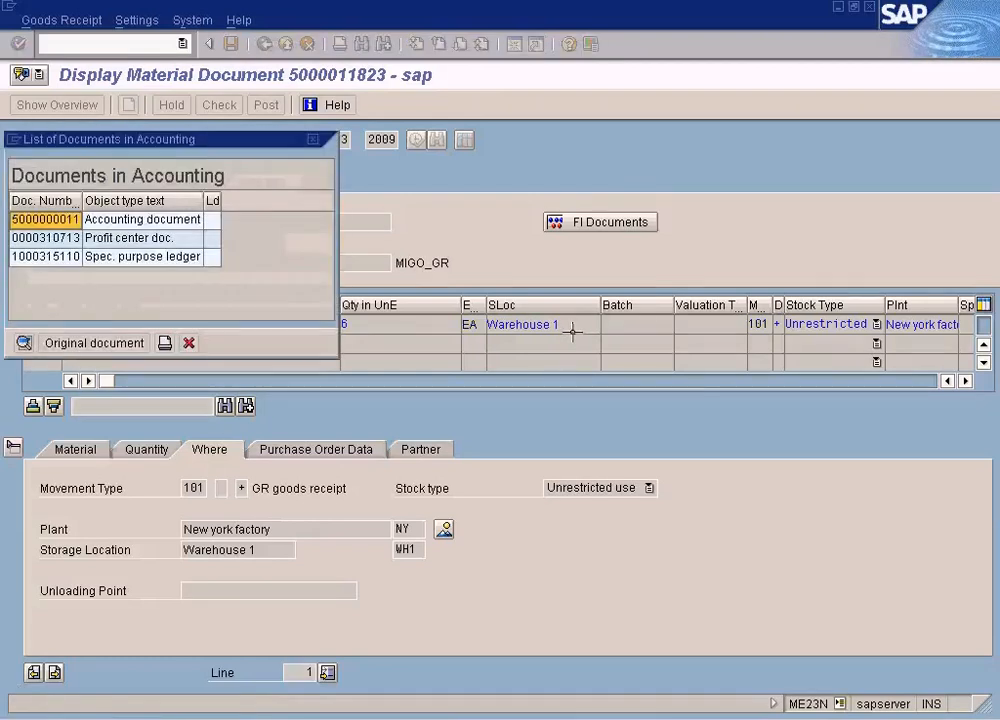
{"action": "left_click", "coordinate": [25, 342]}
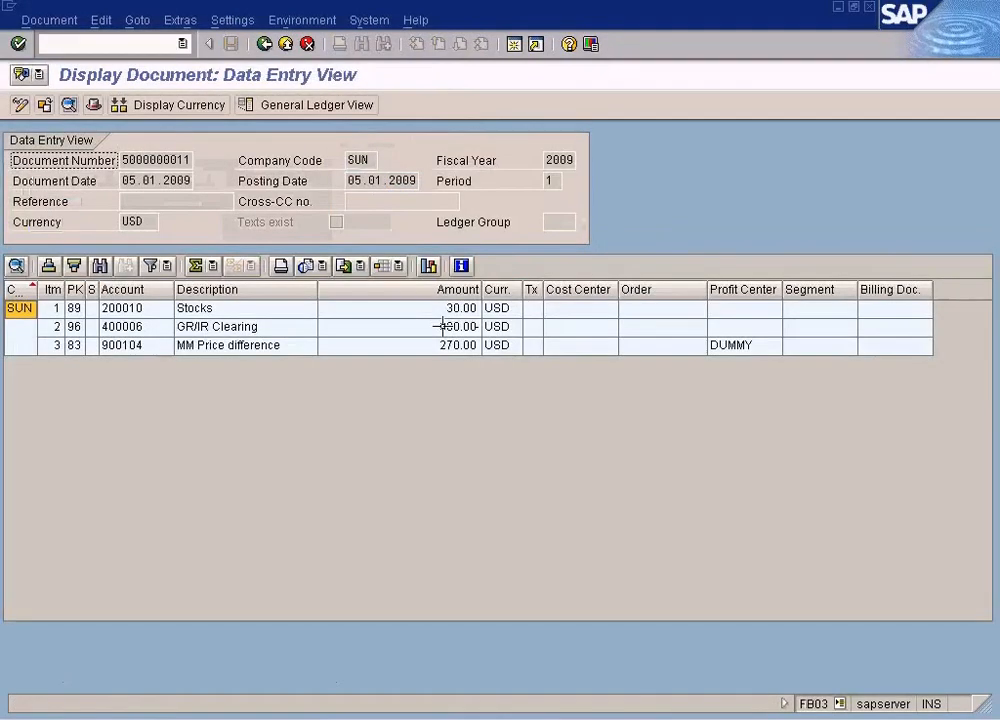
{"action": "left_click", "coordinate": [455, 326]}
{"action": "left_click", "coordinate": [472, 344]}
{"action": "left_click", "coordinate": [470, 327]}
{"action": "left_click", "coordinate": [471, 308]}
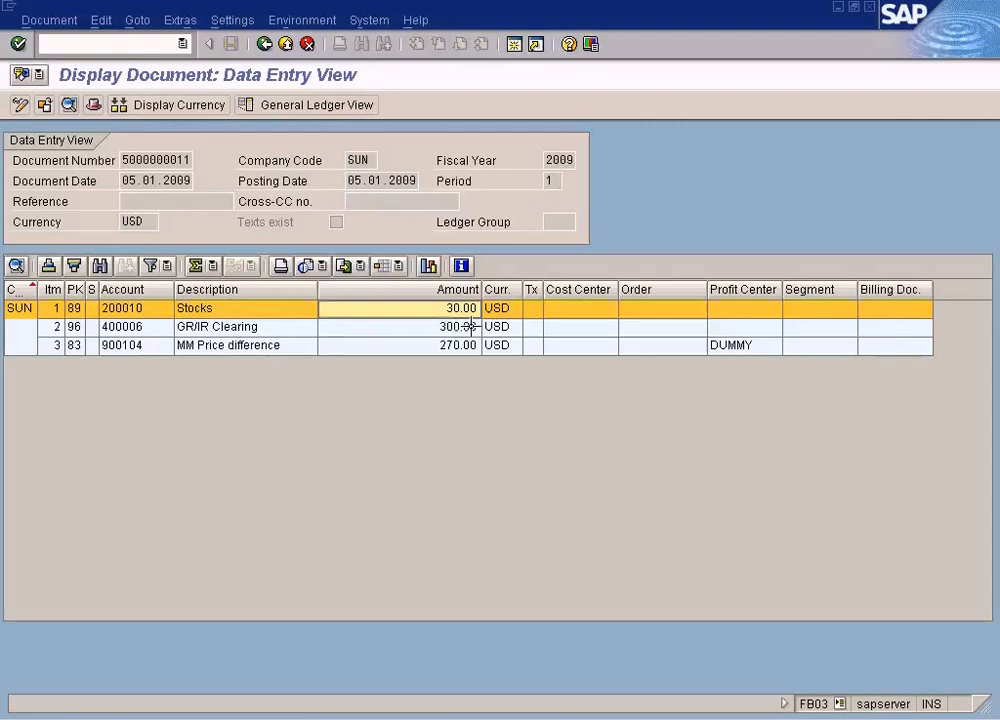
{"action": "left_click", "coordinate": [471, 326]}
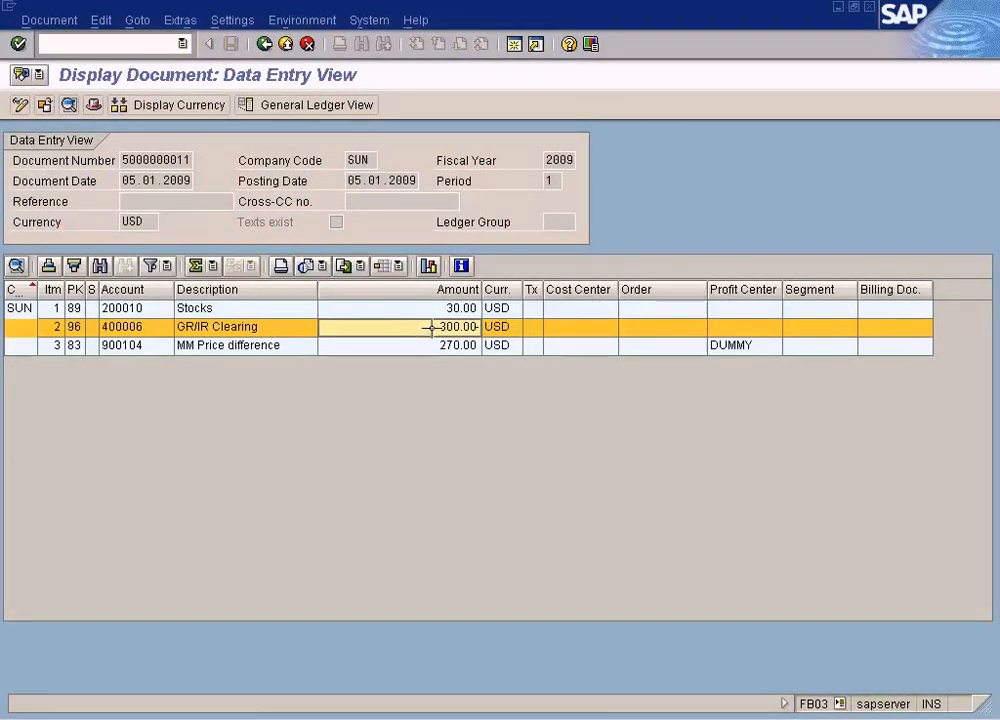
Switch to the price notes in Paint and mark the GR/IR account rule for materials using standard price
{"action": "left_click", "coordinate": [598, 715]}
{"action": "left_click", "coordinate": [598, 690]}
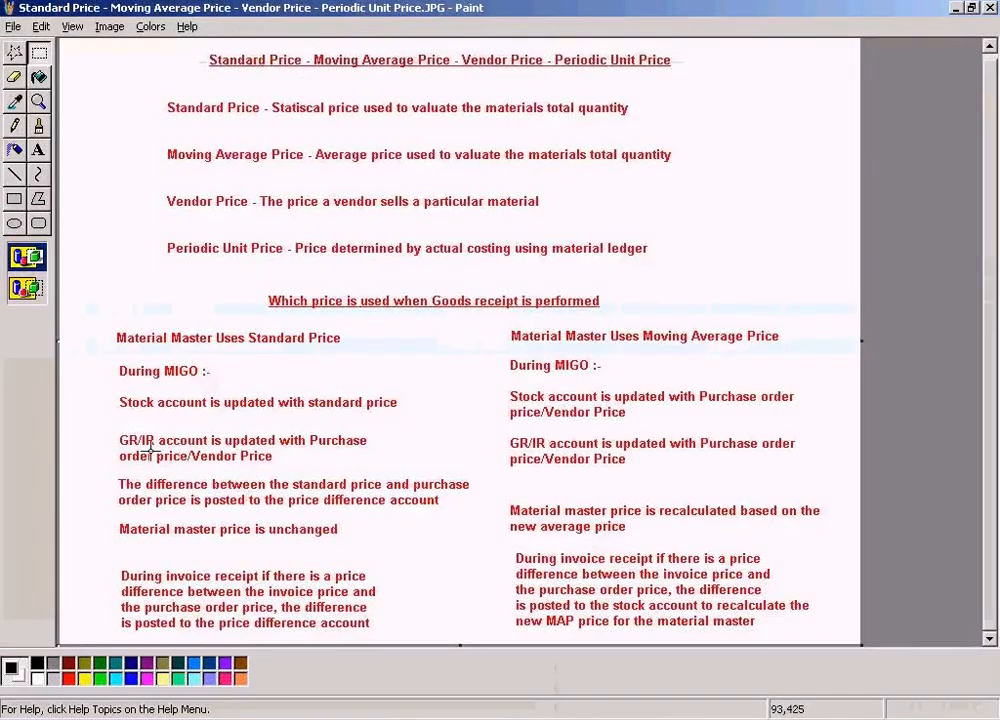
{"action": "mouse_move", "coordinate": [111, 425]}
{"action": "left_mouse_down"}
{"action": "mouse_move", "coordinate": [314, 472]}
{"action": "mouse_move", "coordinate": [387, 467]}
{"action": "left_mouse_up"}
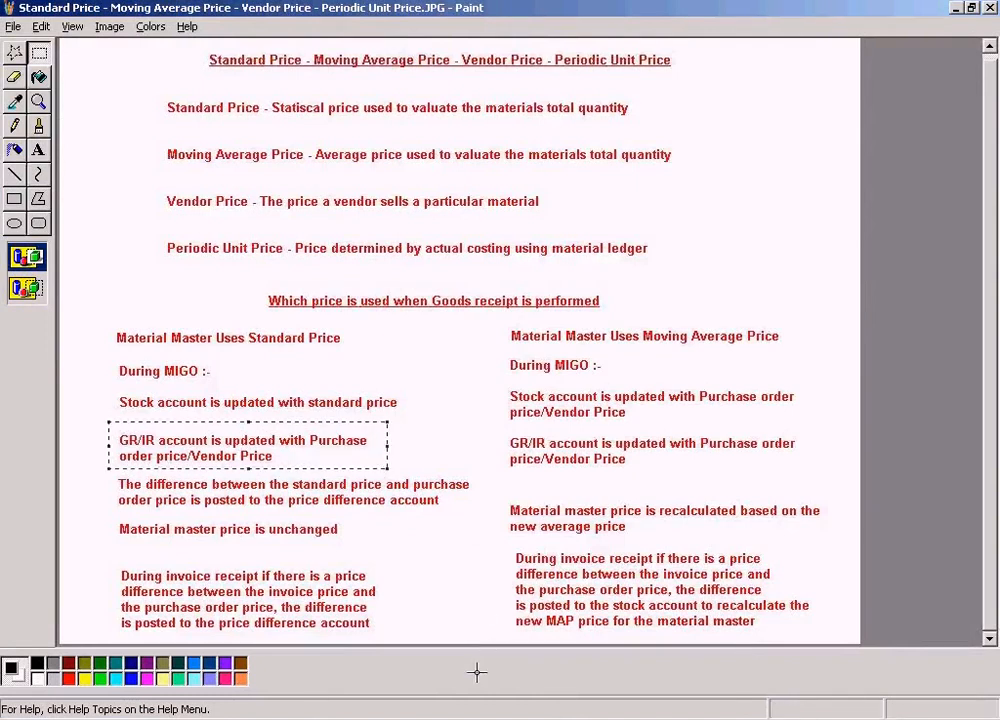
Mark the $50 price on the sample vendor invoice and return to the SAP accounting document
{"action": "left_click", "coordinate": [570, 713]}
{"action": "left_click", "coordinate": [585, 710]}
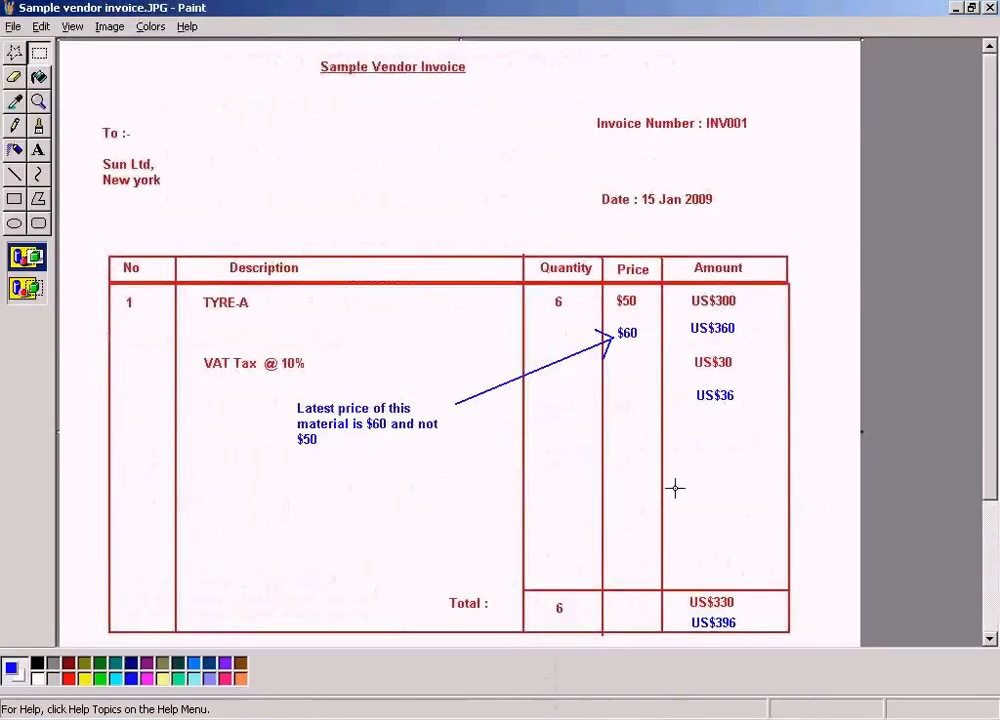
{"action": "left_click_drag", "start_coordinate": [603, 289], "coordinate": [640, 312]}
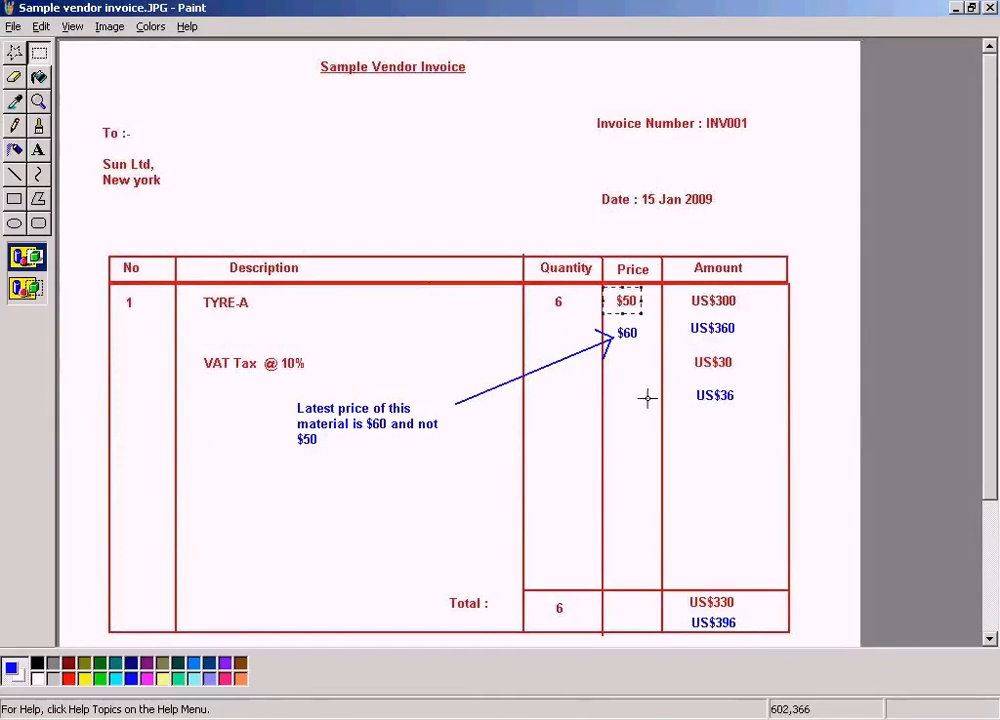
{"action": "key", "text": "alt+Tab"}
{"action": "key", "text": "alt+Tab"}
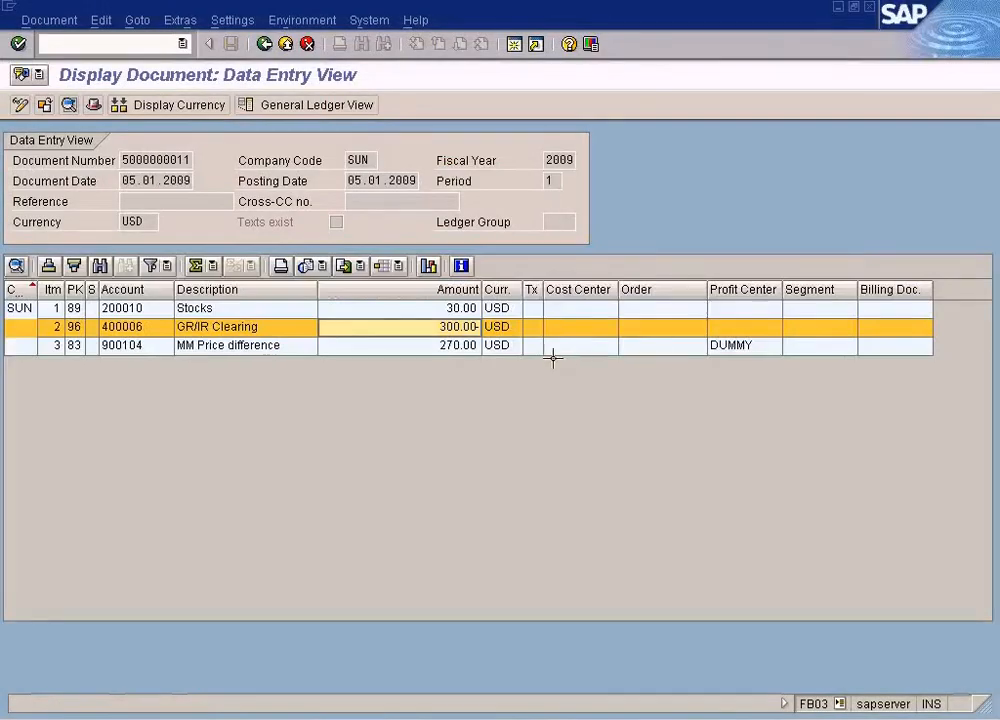
Return to the simulated incoming invoice and examine the GR/IR Clearing line's description and amount
{"action": "left_click", "coordinate": [393, 705]}
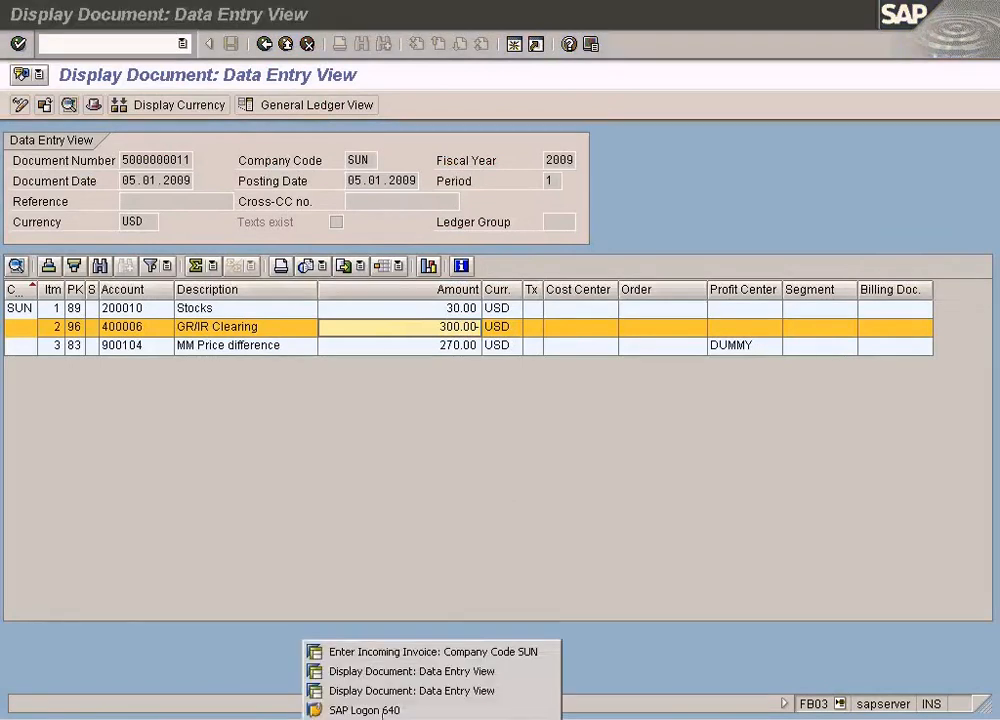
{"action": "left_click", "coordinate": [420, 651]}
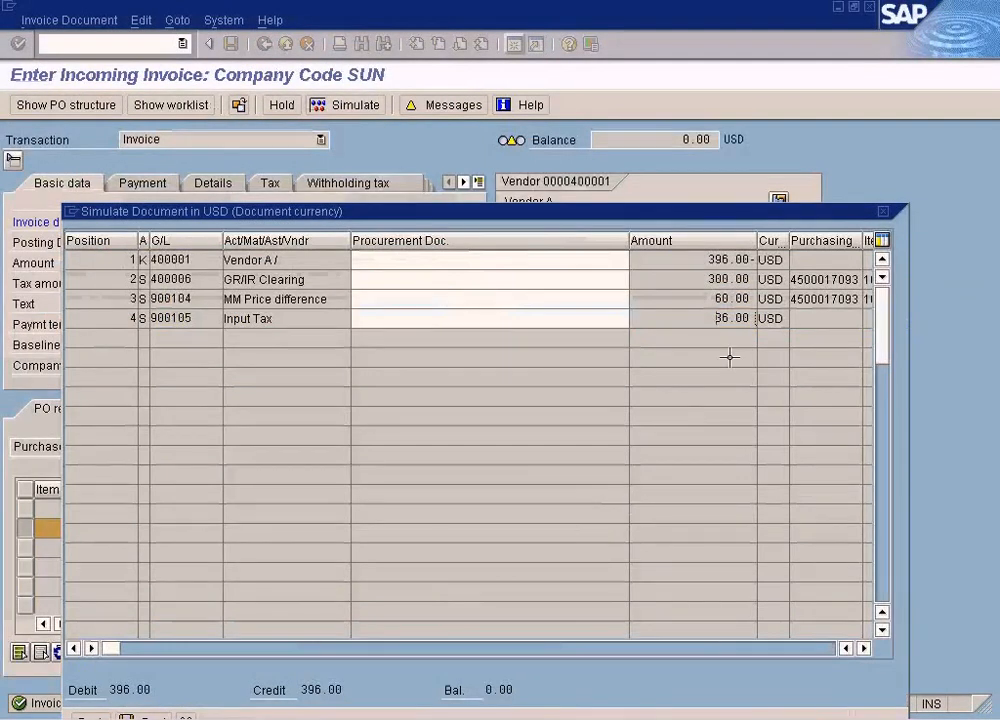
{"action": "double_click", "coordinate": [726, 279]}
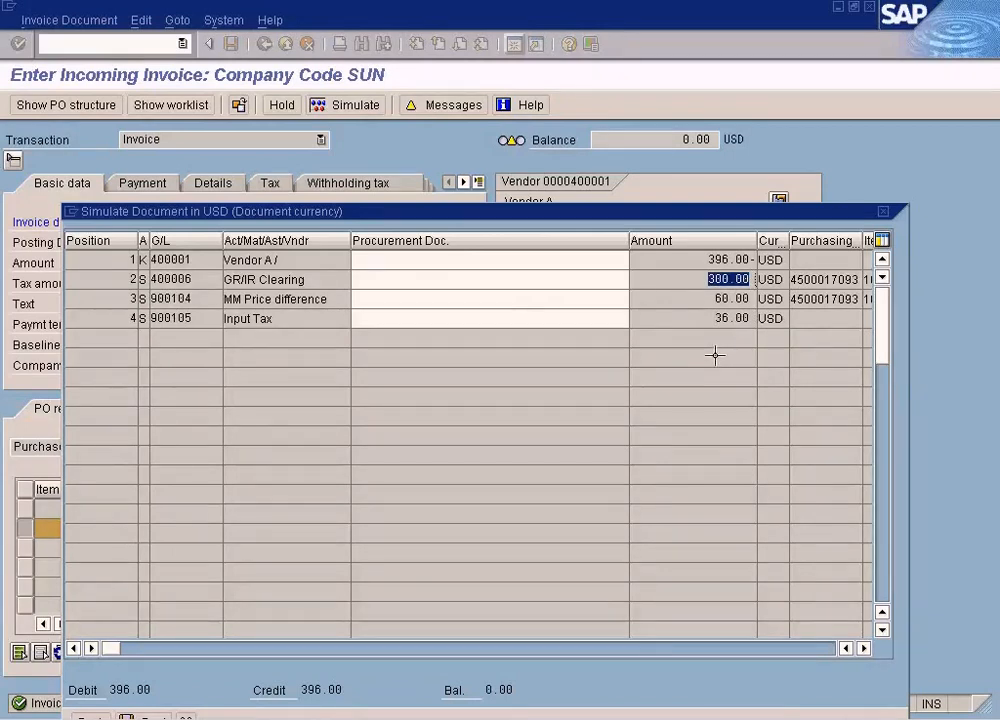
{"action": "left_click_drag", "start_coordinate": [335, 281], "coordinate": [229, 280]}
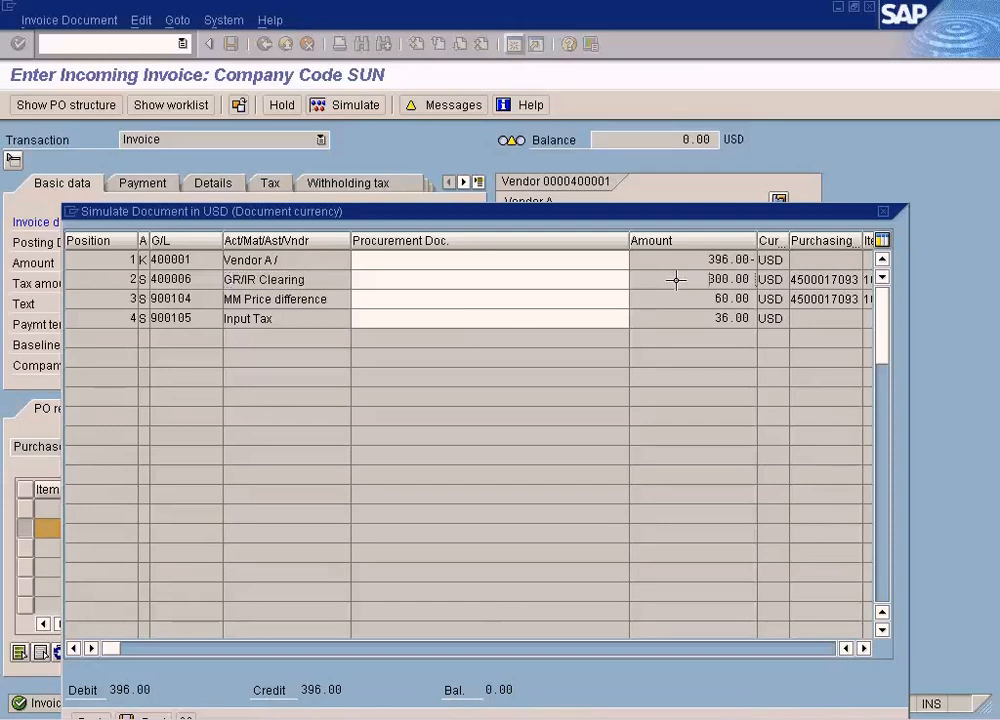
{"action": "left_click_drag", "start_coordinate": [676, 280], "coordinate": [749, 280]}
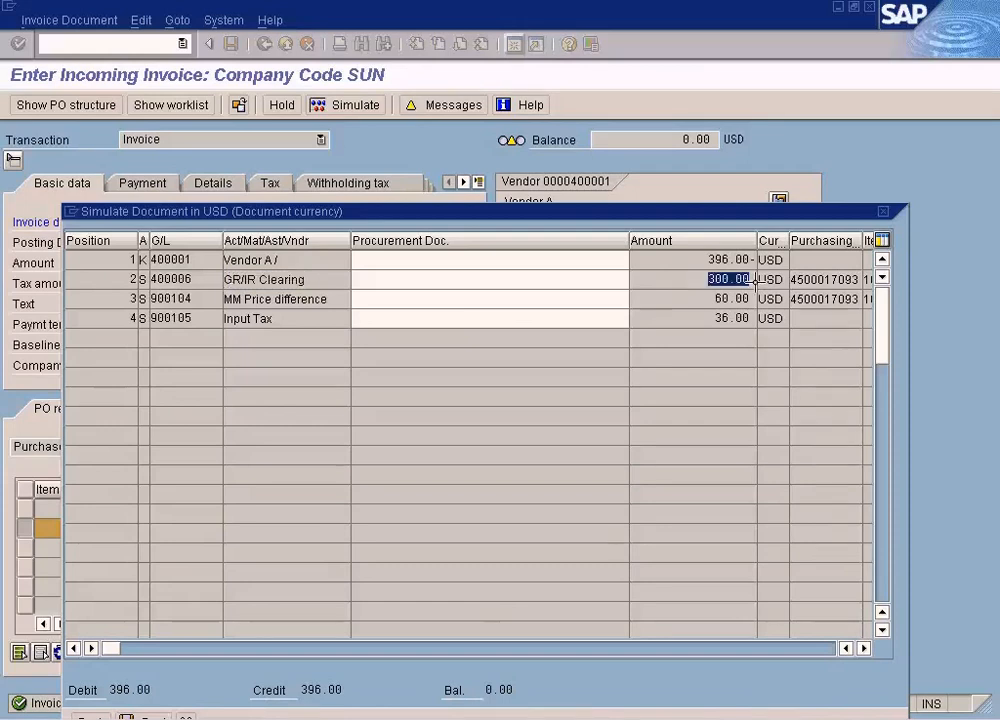
Examine the MM Price difference line's amount, description and G/L account in the simulated invoice
{"action": "left_click", "coordinate": [705, 298]}
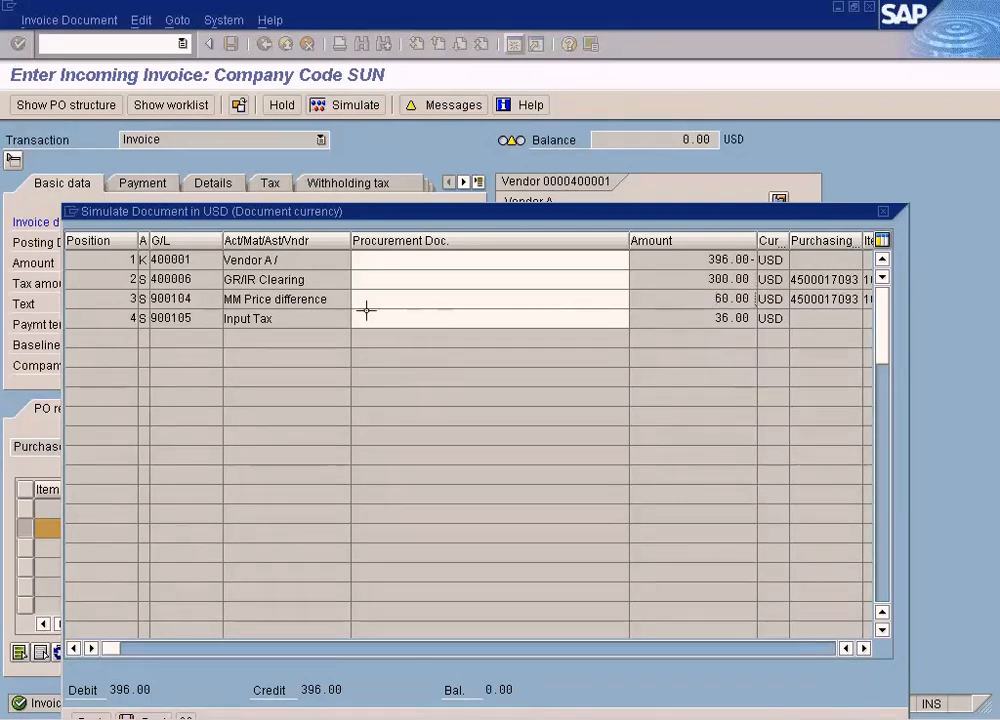
{"action": "left_click_drag", "start_coordinate": [716, 298], "coordinate": [768, 299]}
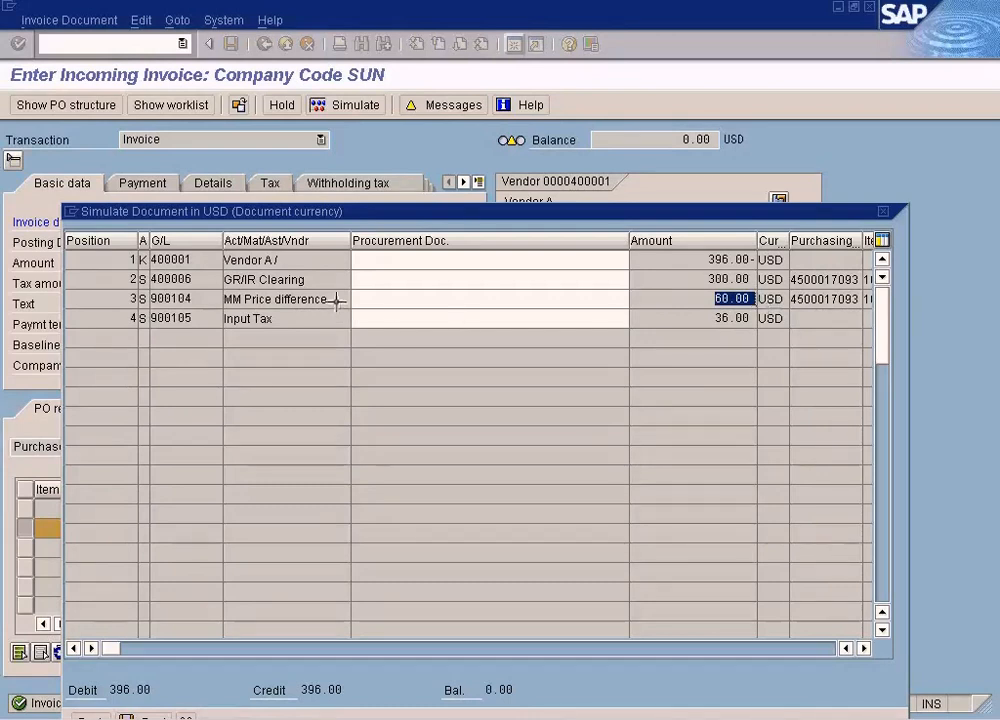
{"action": "left_click_drag", "start_coordinate": [335, 299], "coordinate": [215, 299]}
{"action": "left_click_drag", "start_coordinate": [150, 299], "coordinate": [195, 299]}
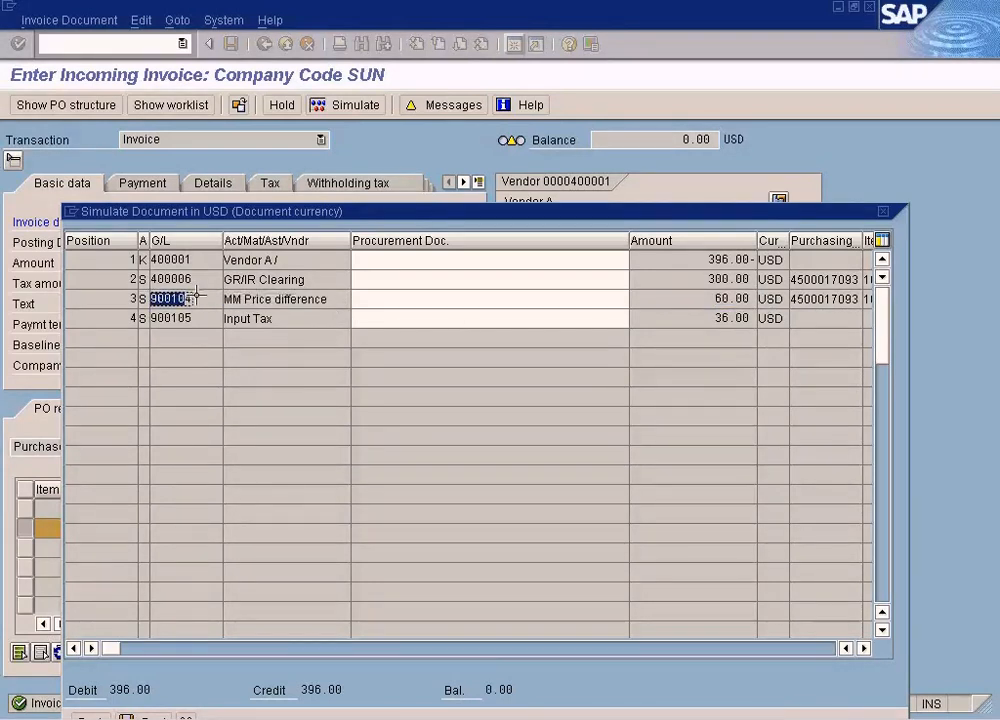
Examine the amount posted to the MM Price difference line in the simulated invoice
{"action": "left_click", "coordinate": [717, 301]}
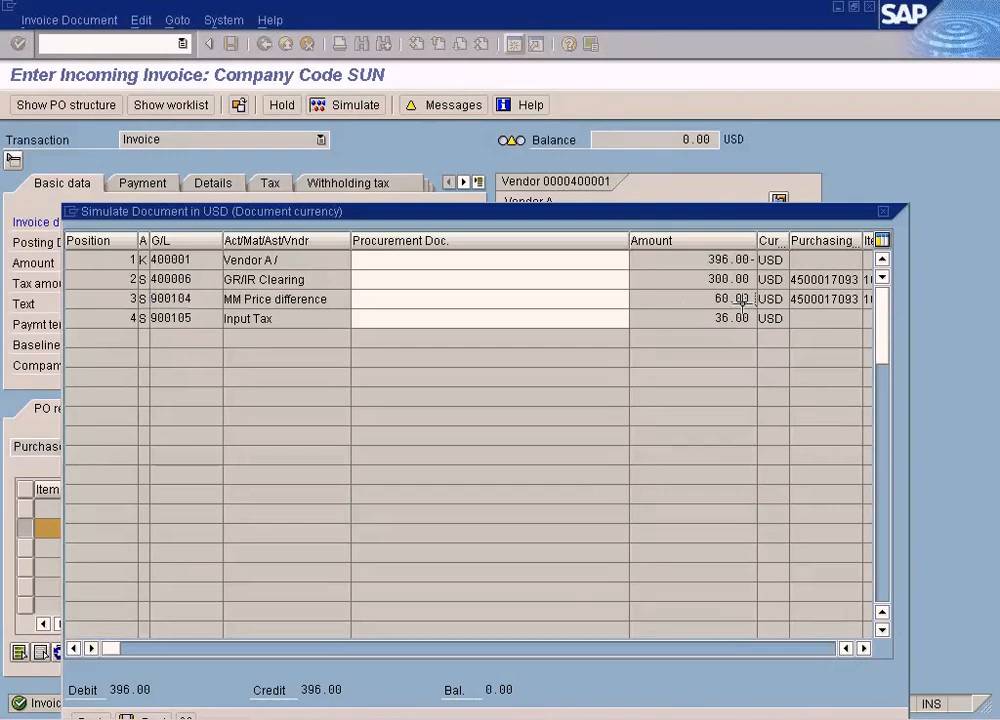
{"action": "type", "text": "3"}
{"action": "left_click_drag", "start_coordinate": [698, 301], "coordinate": [766, 299]}
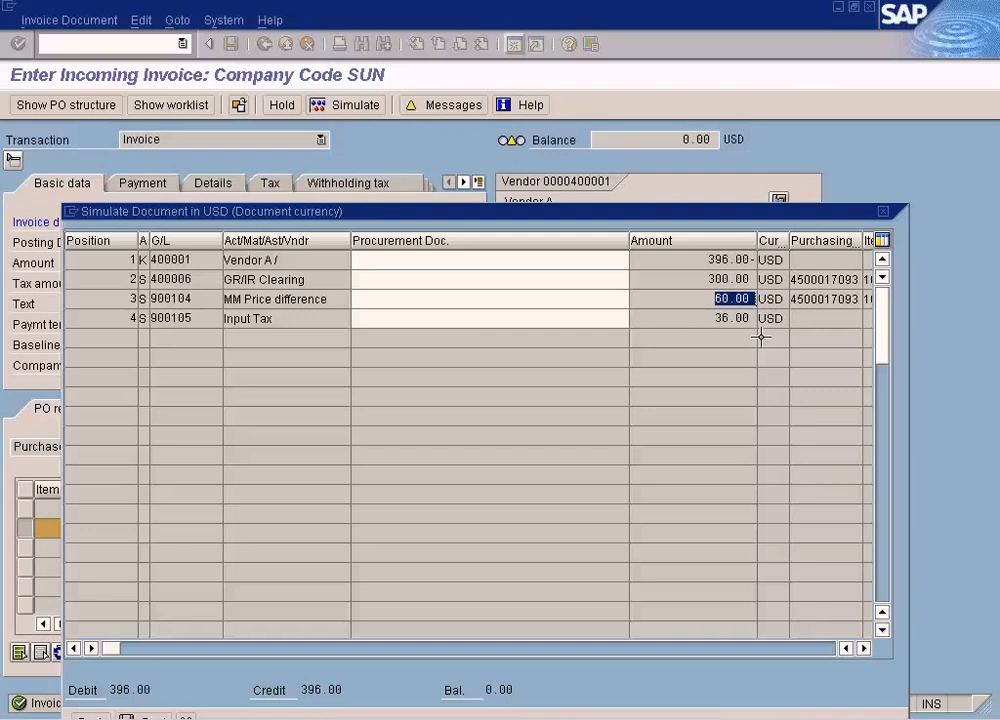
{"action": "left_click", "coordinate": [695, 308]}
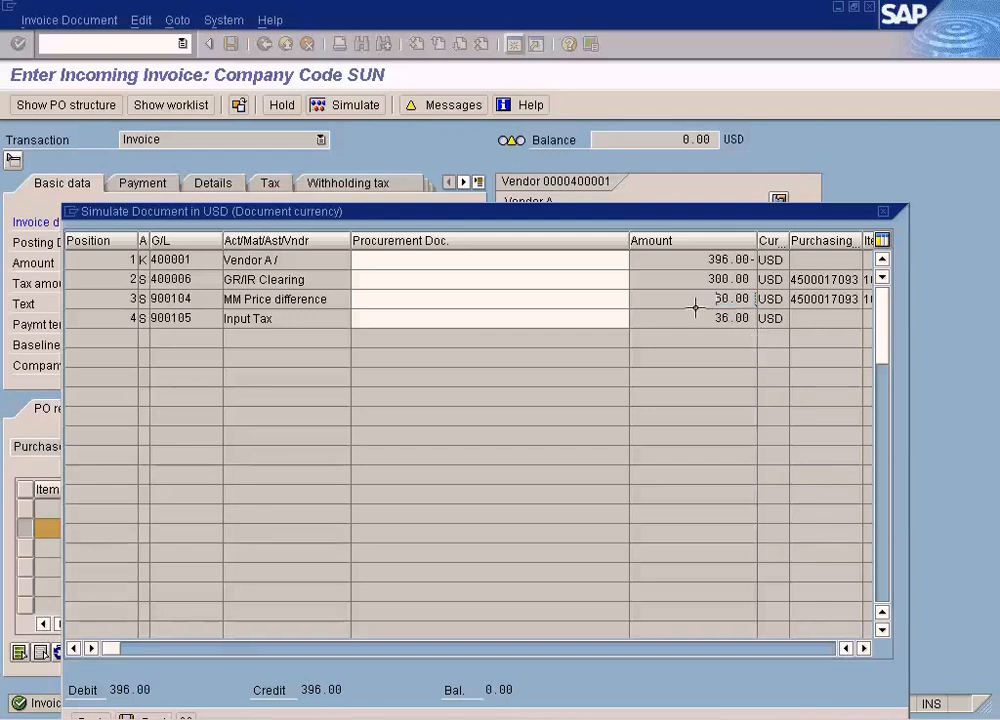
{"action": "left_click_drag", "start_coordinate": [692, 305], "coordinate": [742, 304]}
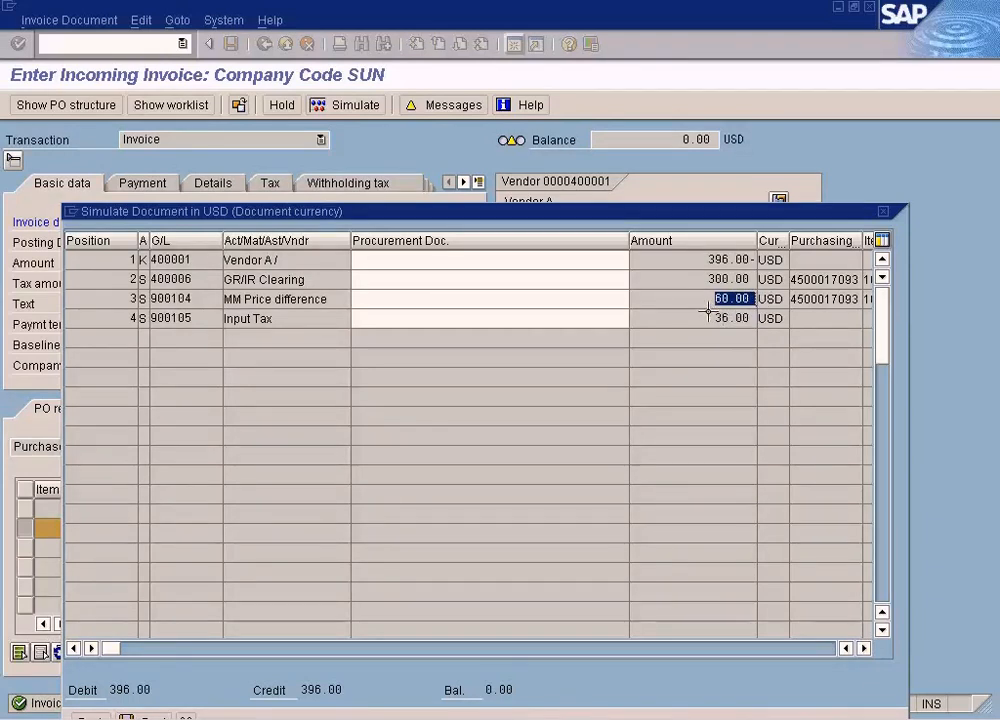
Switch to the sample vendor invoice in Paint and mark the $60 price for TYRE-A
{"action": "left_click", "coordinate": [598, 714]}
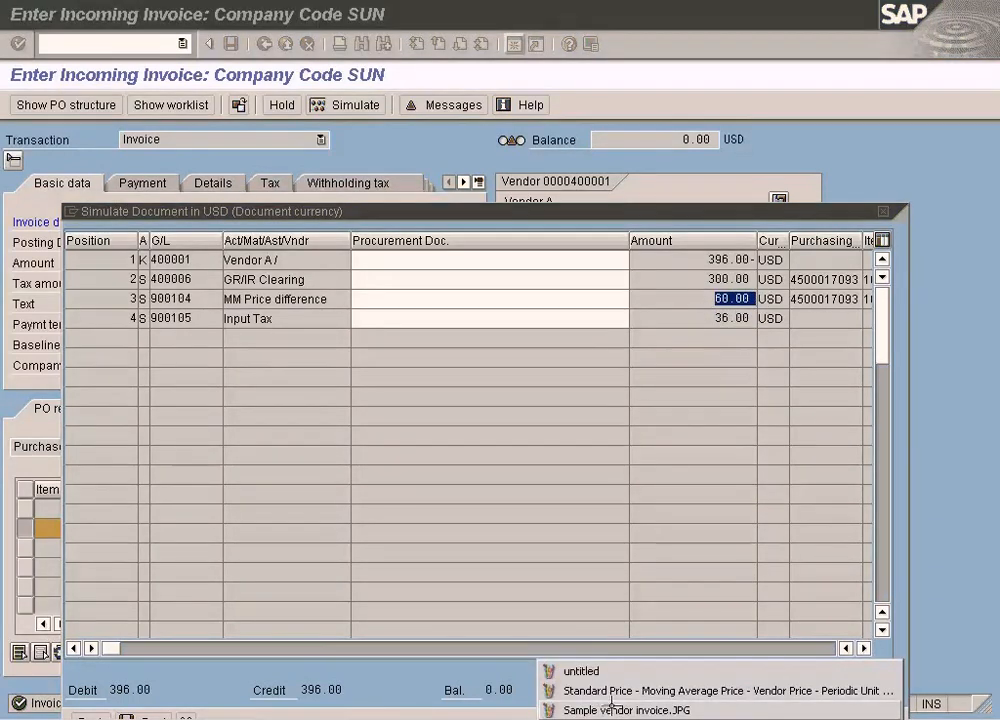
{"action": "left_click", "coordinate": [608, 690]}
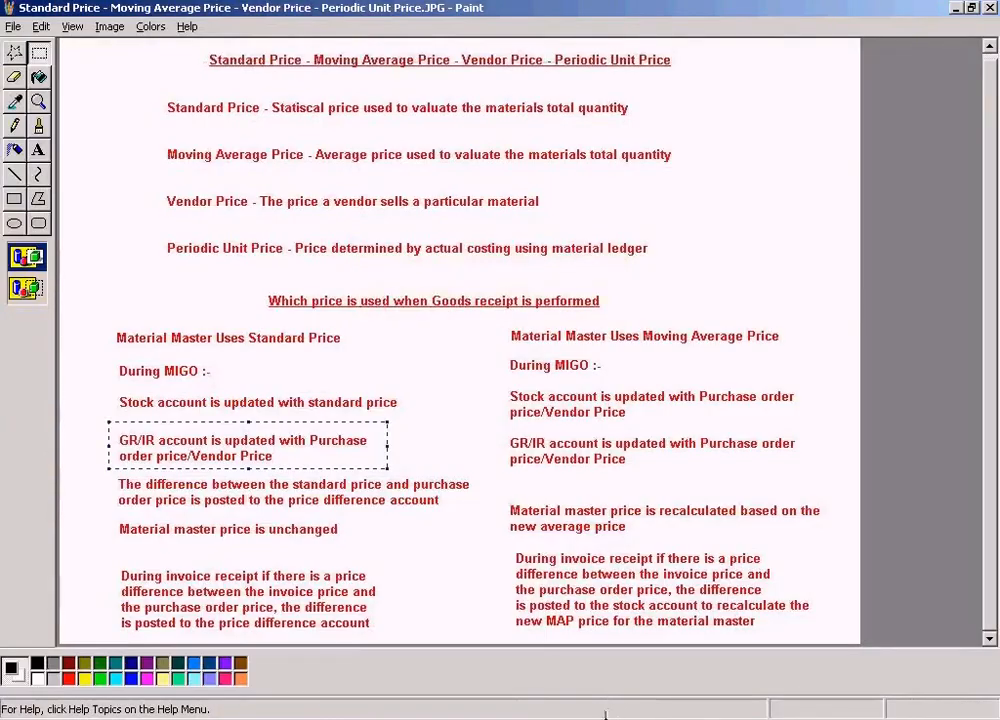
{"action": "left_click", "coordinate": [610, 710]}
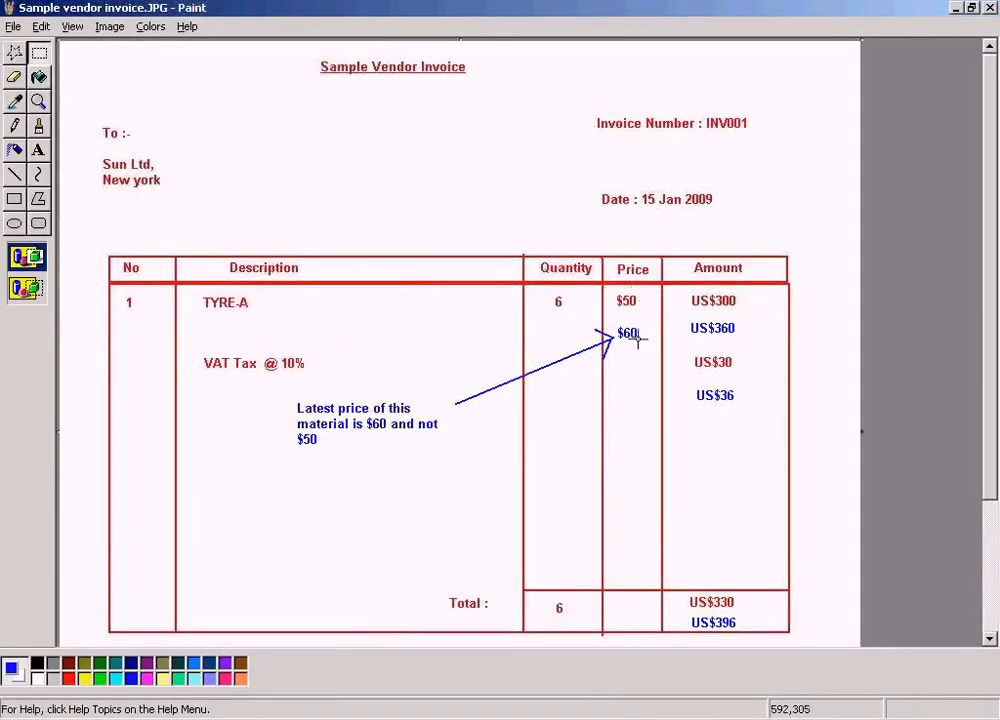
{"action": "left_click_drag", "start_coordinate": [610, 320], "coordinate": [656, 356]}
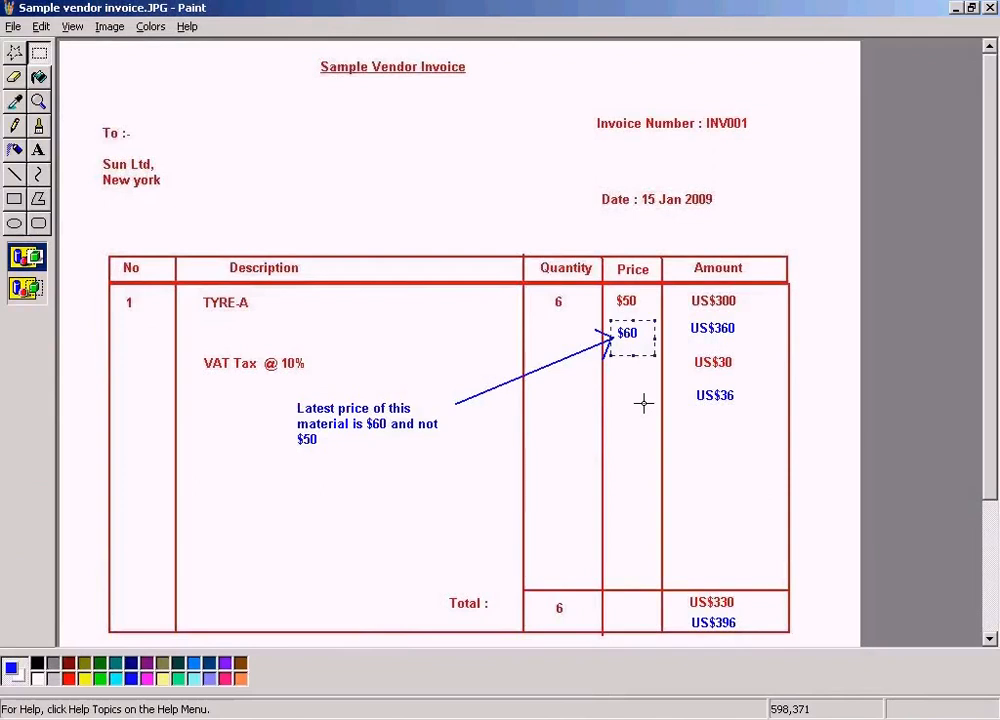
{"action": "left_click", "coordinate": [640, 398]}
{"action": "left_click_drag", "start_coordinate": [613, 326], "coordinate": [652, 360]}
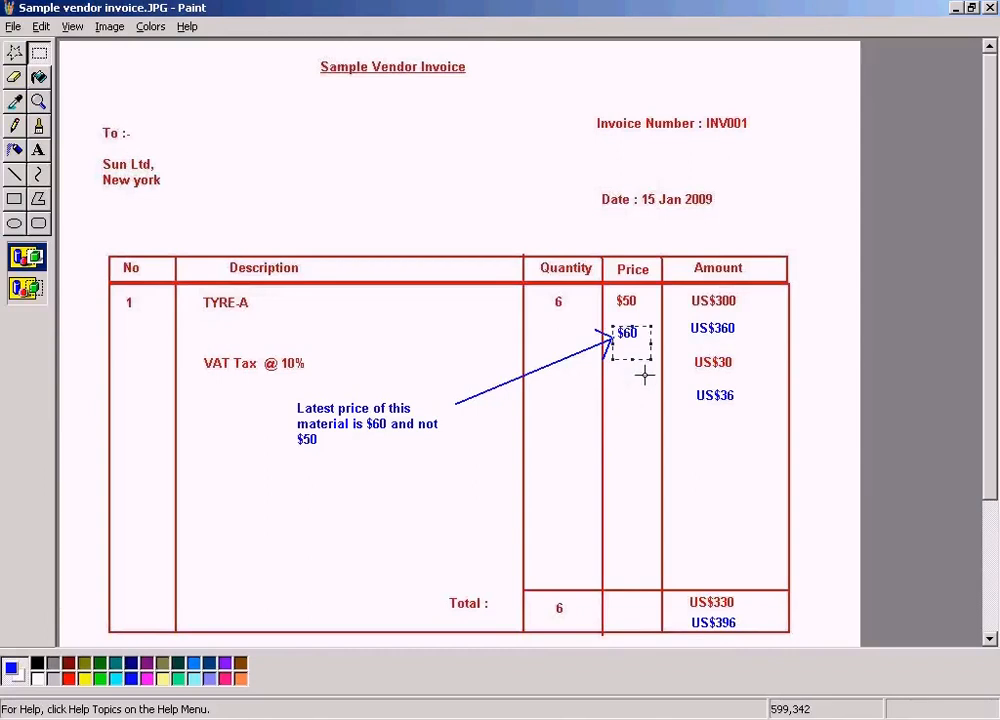
Return to the simulated invoice in SAP and compare the MM Price difference amount with the other posting lines
{"action": "key", "text": "alt+Tab"}
{"action": "key", "text": "alt+Tab"}
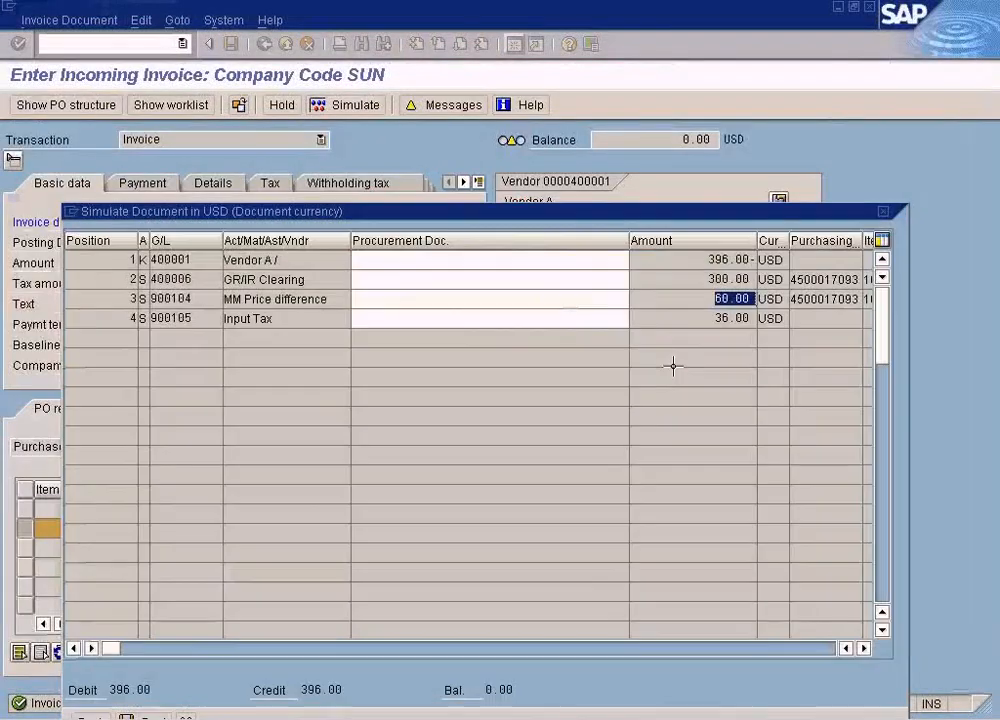
{"action": "left_click_drag", "start_coordinate": [707, 300], "coordinate": [752, 316]}
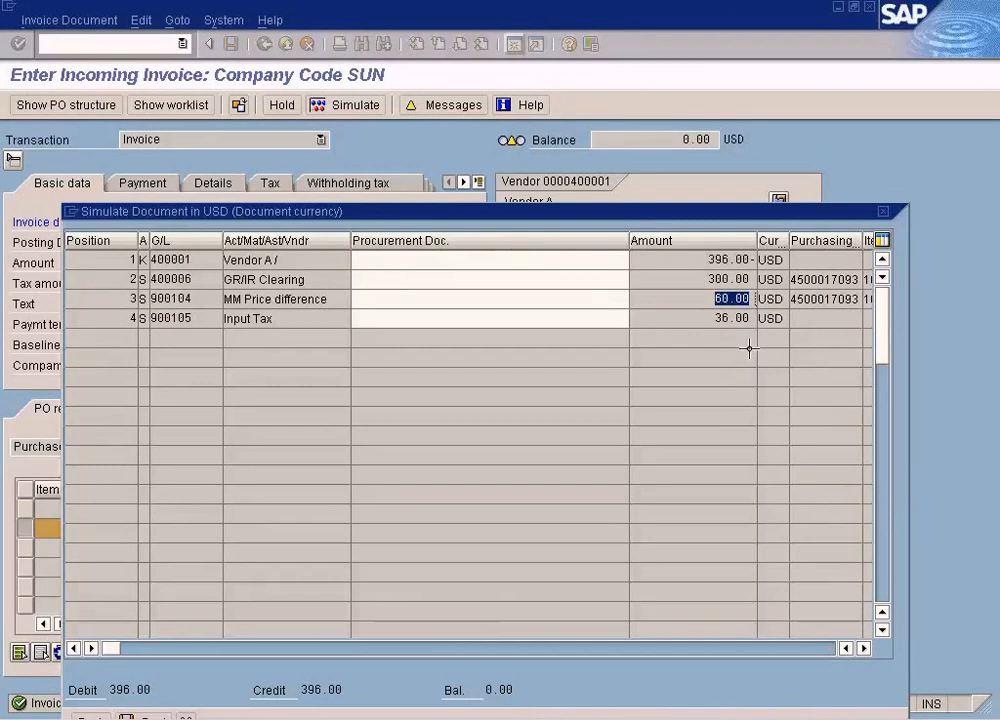
{"action": "left_click_drag", "start_coordinate": [705, 259], "coordinate": [756, 327]}
{"action": "left_click_drag", "start_coordinate": [706, 300], "coordinate": [760, 315]}
{"action": "left_click", "coordinate": [732, 299]}
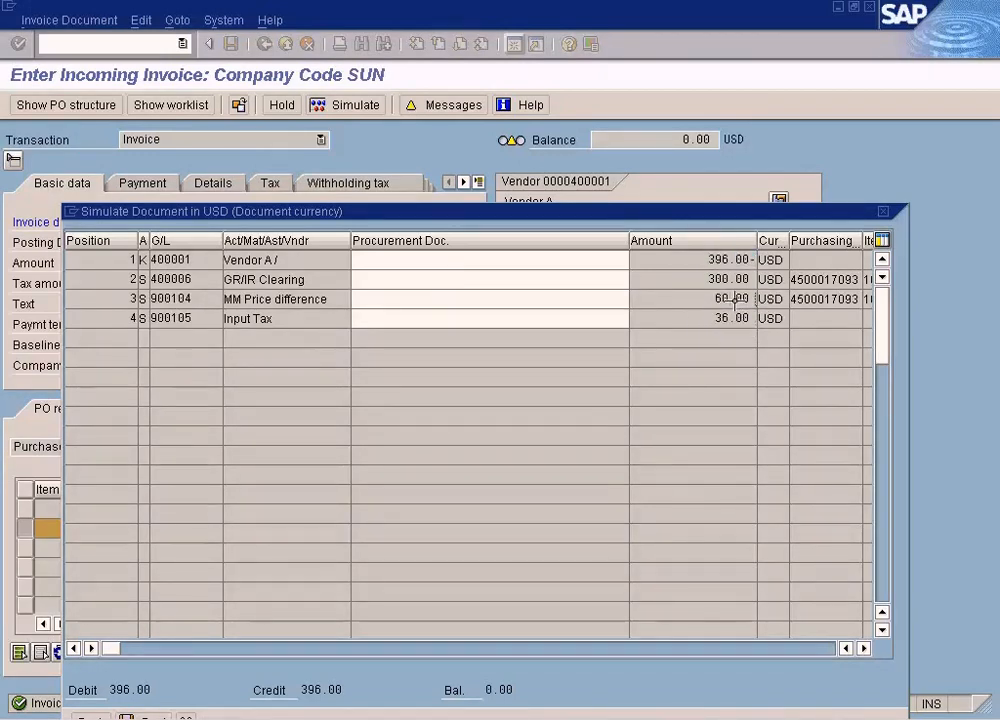
{"action": "left_click_drag", "start_coordinate": [705, 299], "coordinate": [767, 299]}
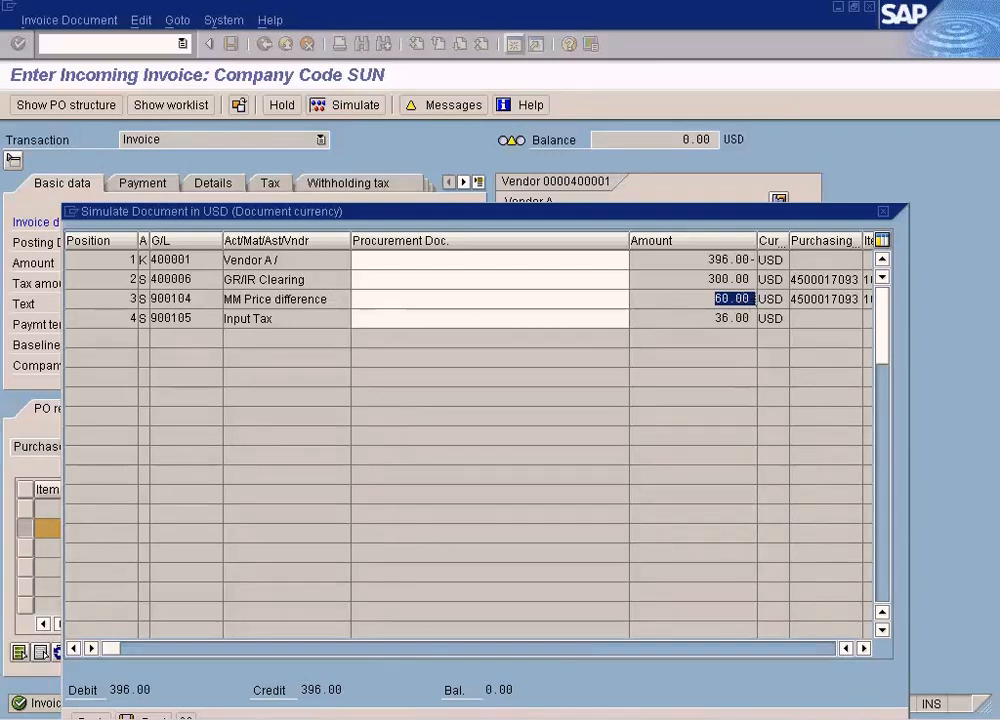
Compare the goods receipt accounting document with the accounting document of the earlier invoice INV001, ending on the invoice document
{"action": "left_click", "coordinate": [386, 714]}
{"action": "left_click", "coordinate": [395, 690]}
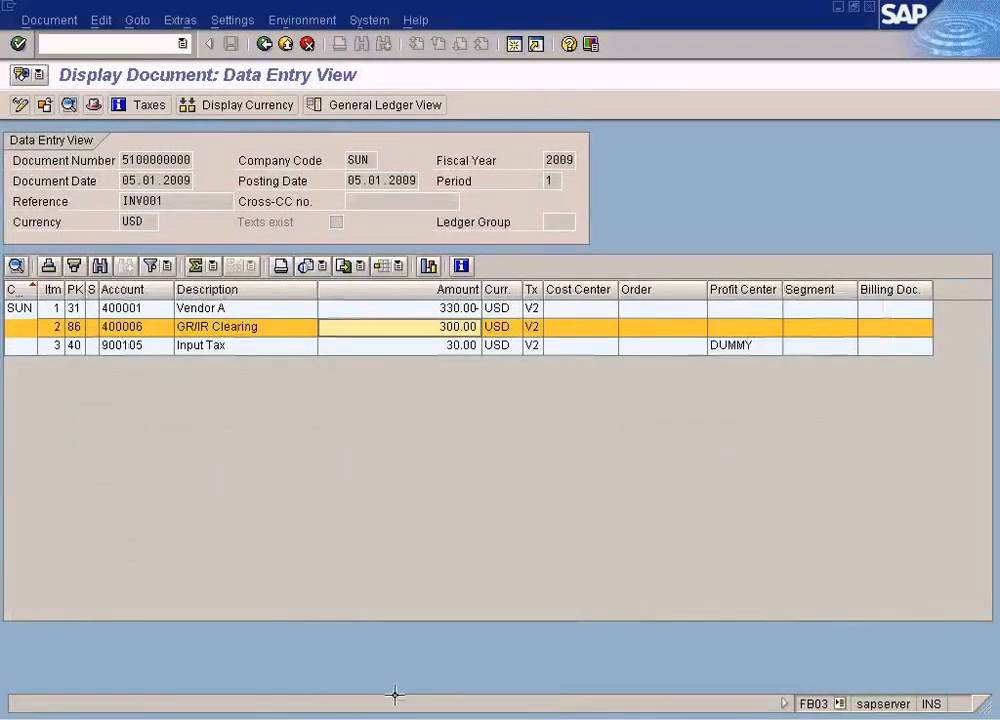
{"action": "left_click", "coordinate": [386, 714]}
{"action": "left_click", "coordinate": [405, 667]}
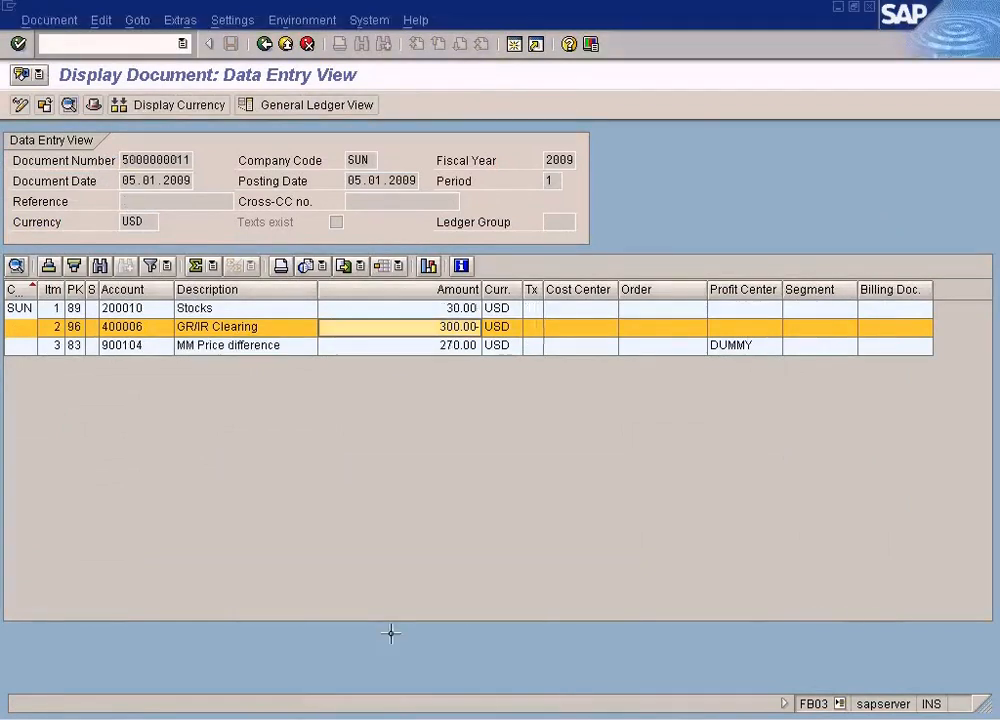
{"action": "left_click", "coordinate": [386, 714]}
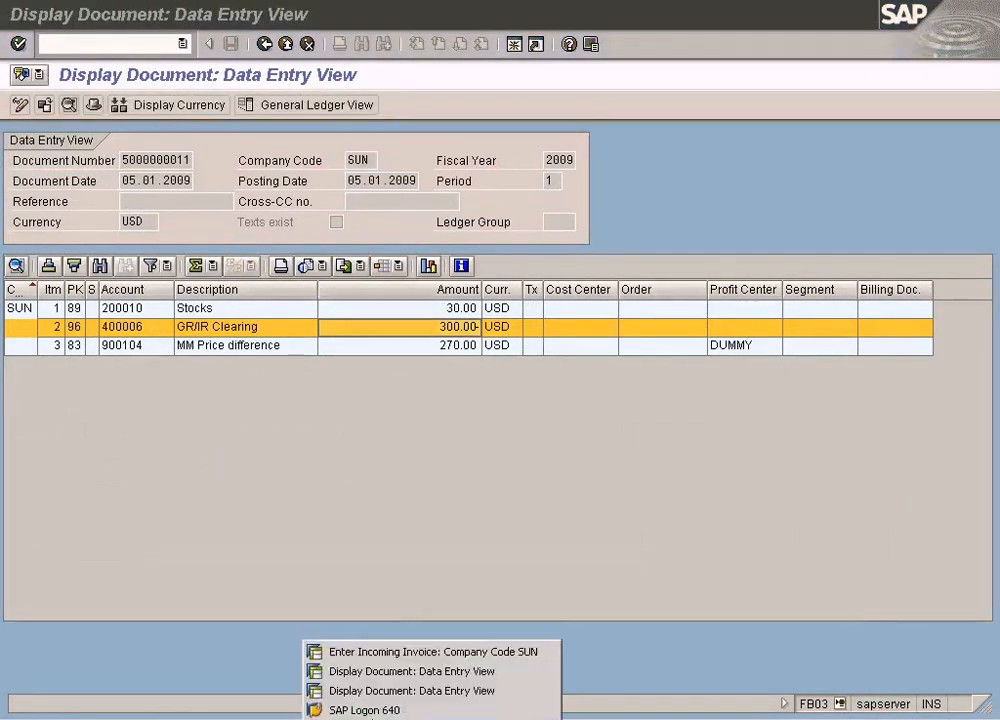
{"action": "left_click", "coordinate": [400, 689]}
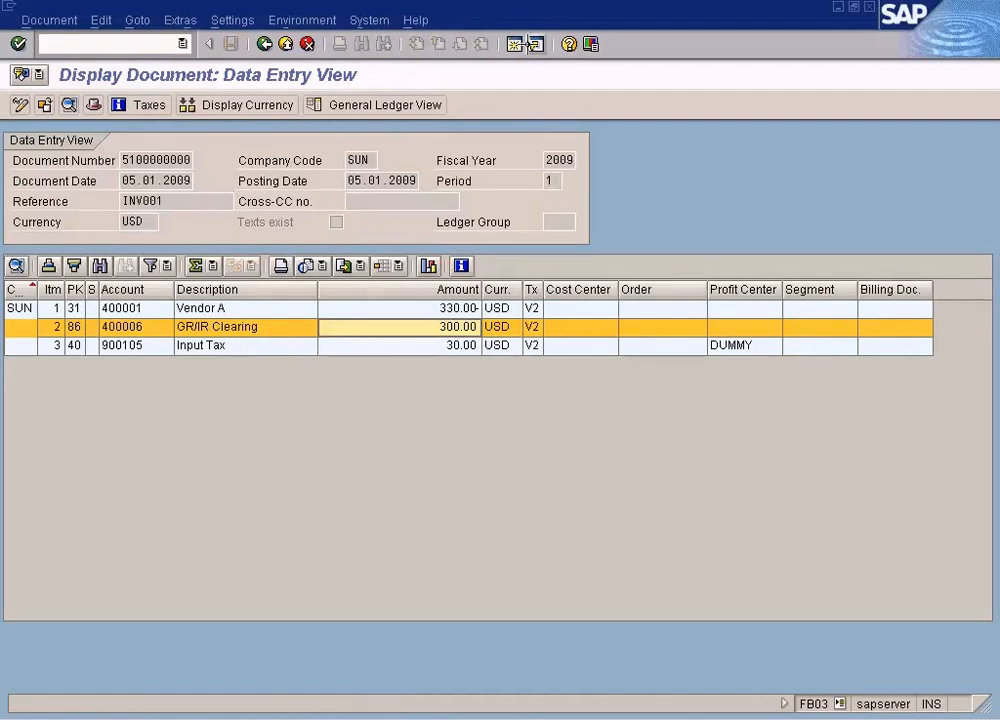
Start a new SAP session and display the TYRE-A purchase order with transaction me23n
{"action": "left_click", "coordinate": [511, 41]}
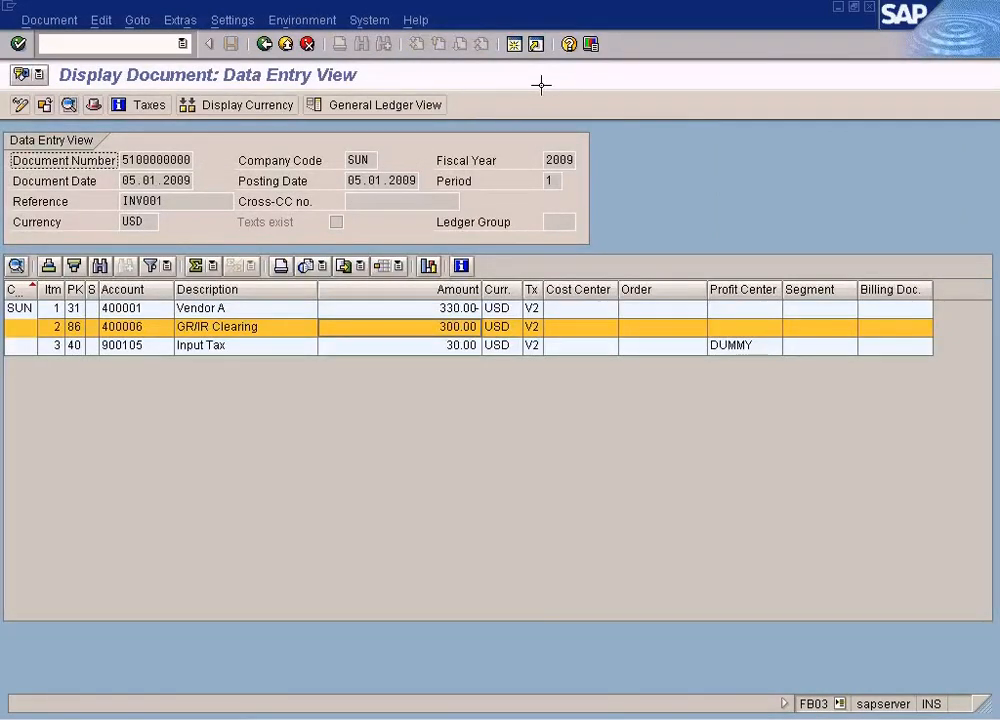
{"action": "key", "text": "alt+Tab"}
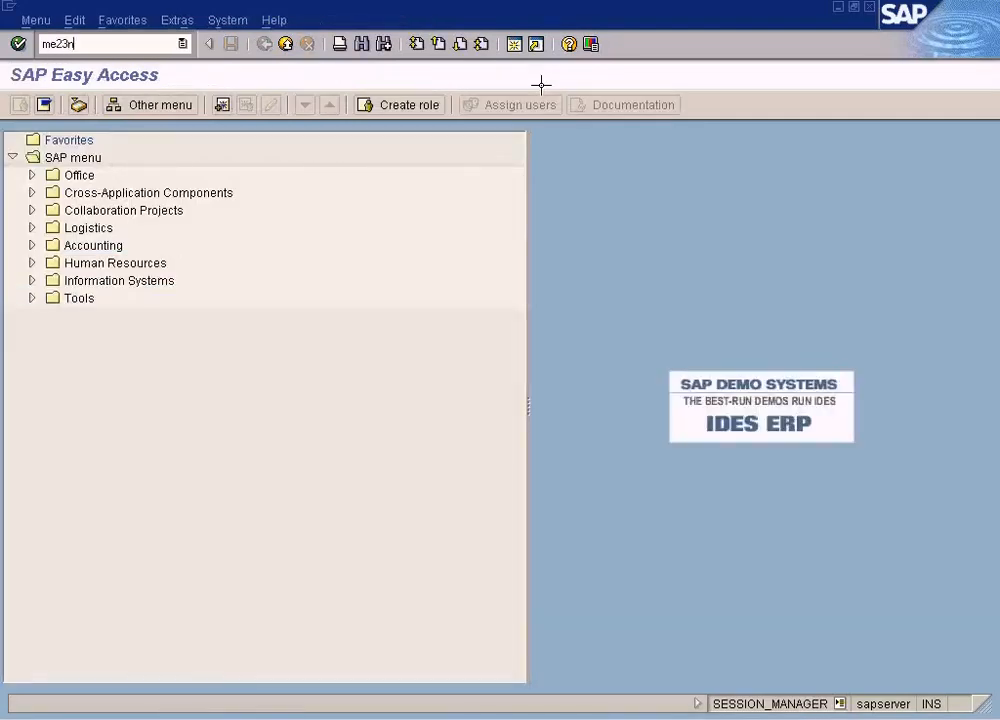
{"action": "type", "text": "me23n"}
{"action": "key", "text": "Return"}
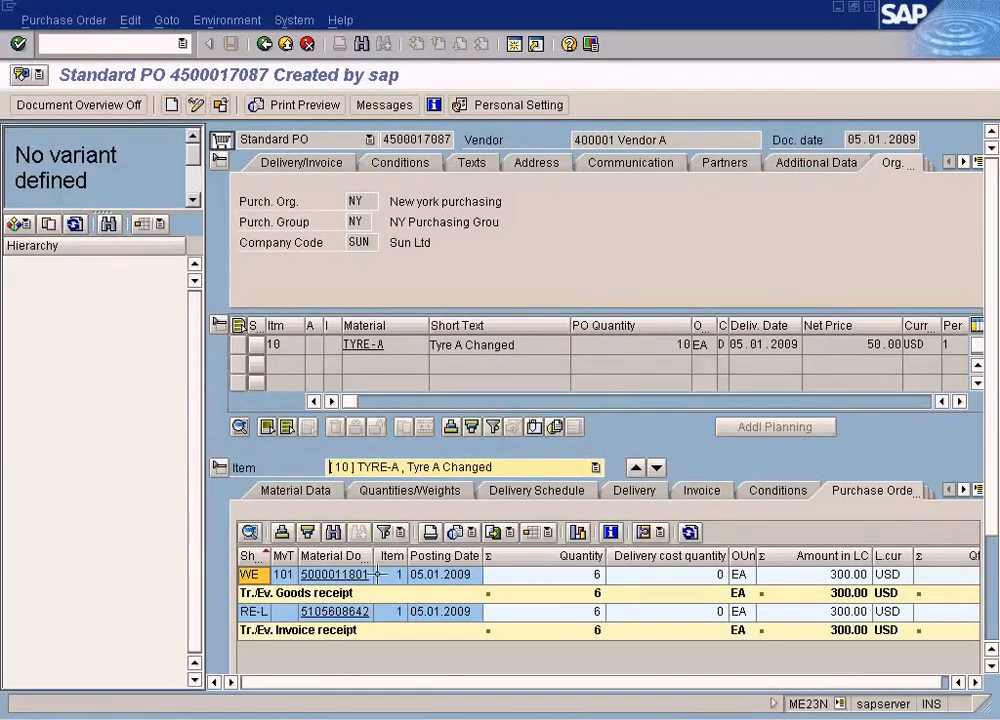
View the invoice receipt from the purchase order history, then go back and check the order's net price and invoice receipt amount
{"action": "left_click", "coordinate": [355, 612]}
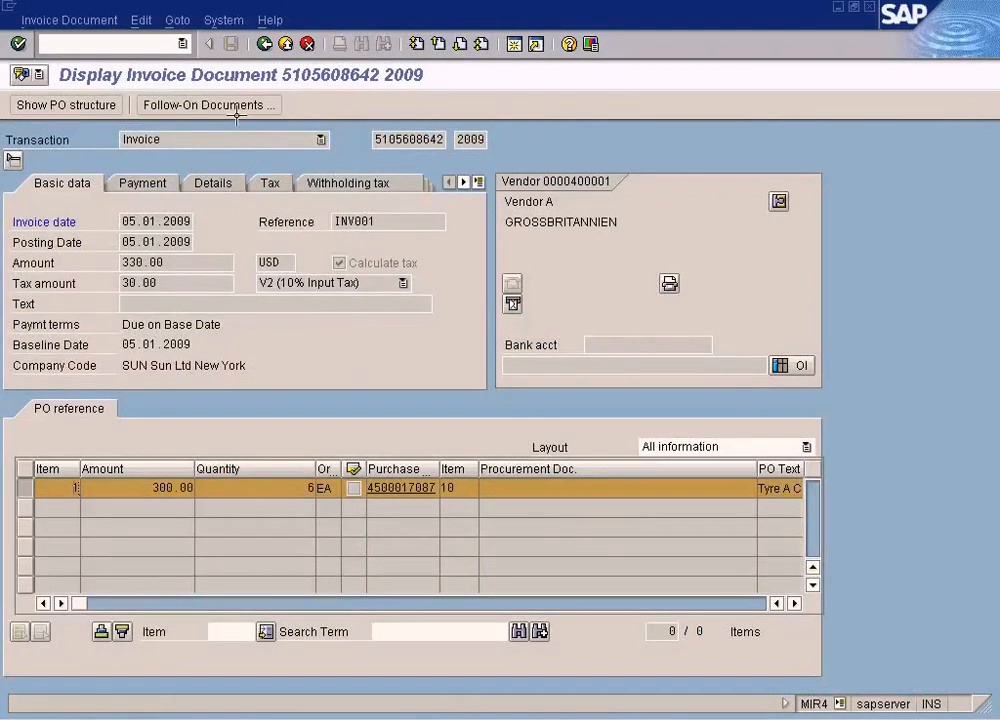
{"action": "left_click", "coordinate": [264, 44]}
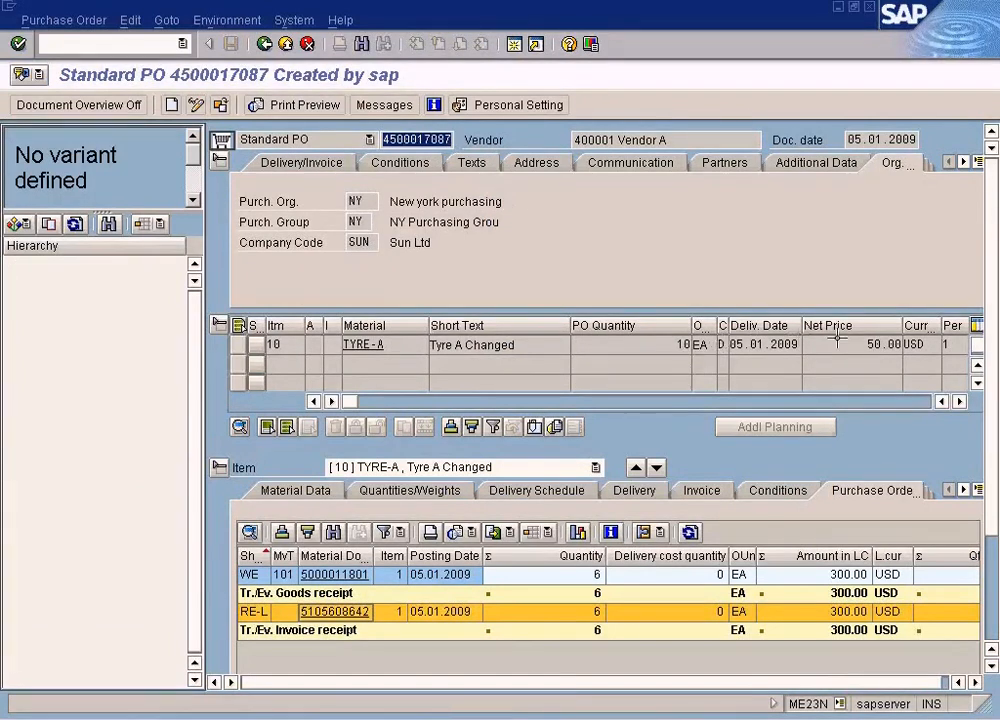
{"action": "left_click_drag", "start_coordinate": [834, 342], "coordinate": [933, 347]}
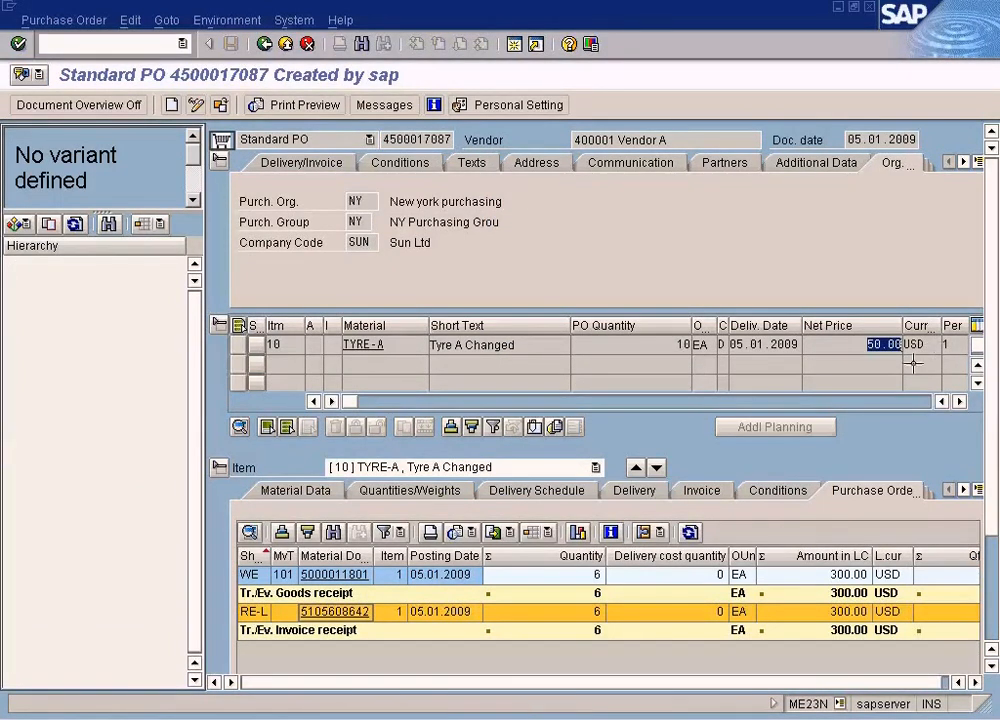
{"action": "left_click", "coordinate": [860, 618]}
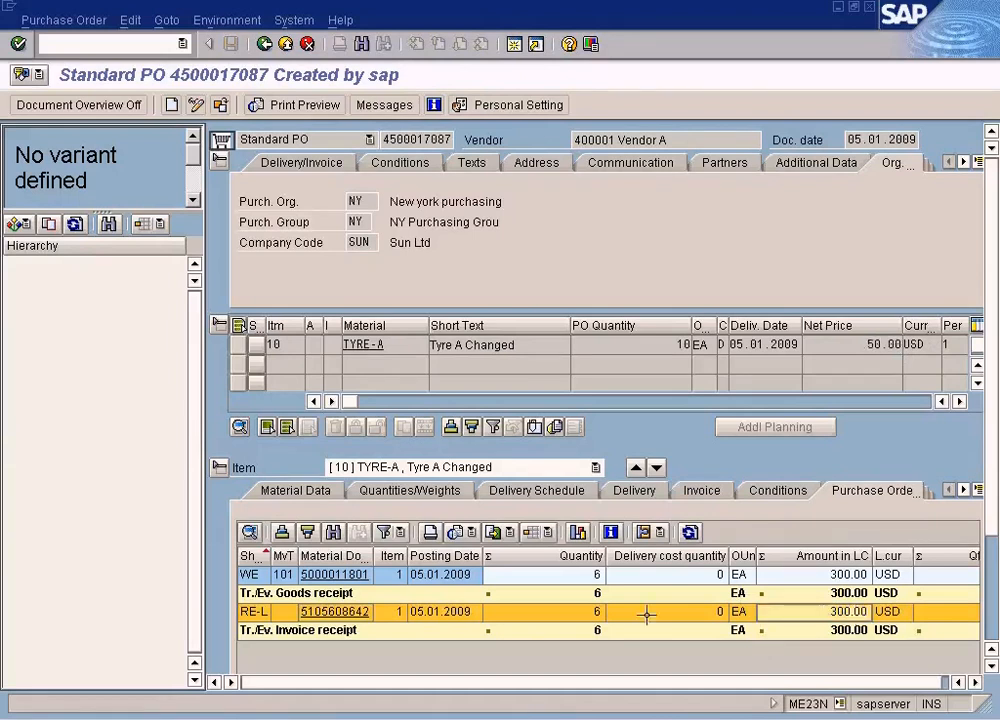
Reopen the invoice receipt from the purchase order history and display its follow-on accounting document
{"action": "left_click", "coordinate": [363, 611]}
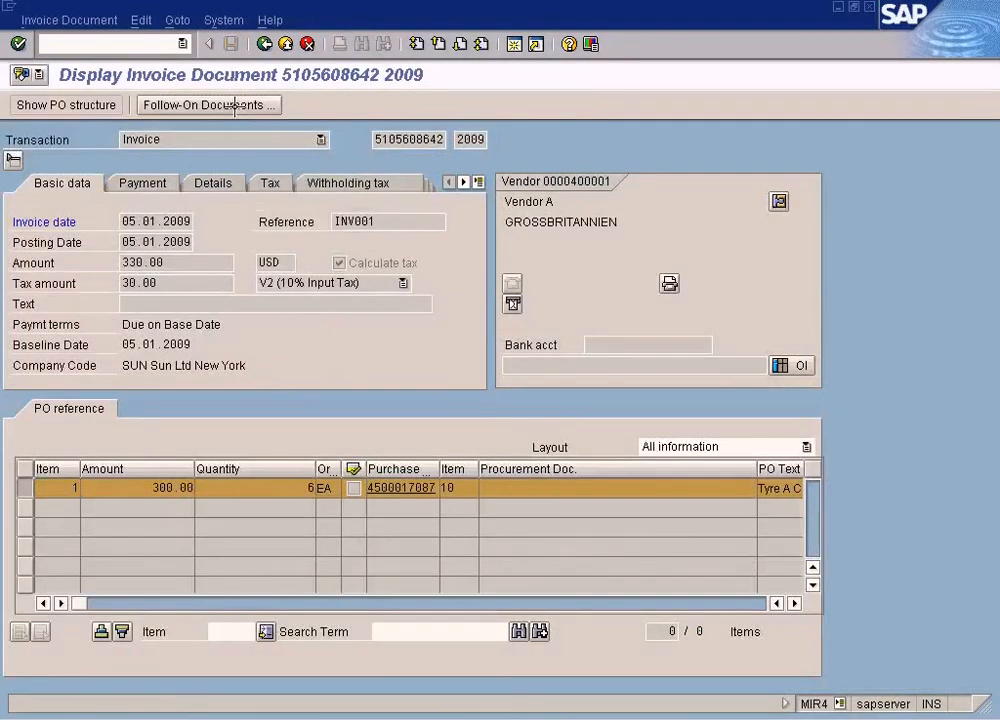
{"action": "left_click", "coordinate": [234, 105]}
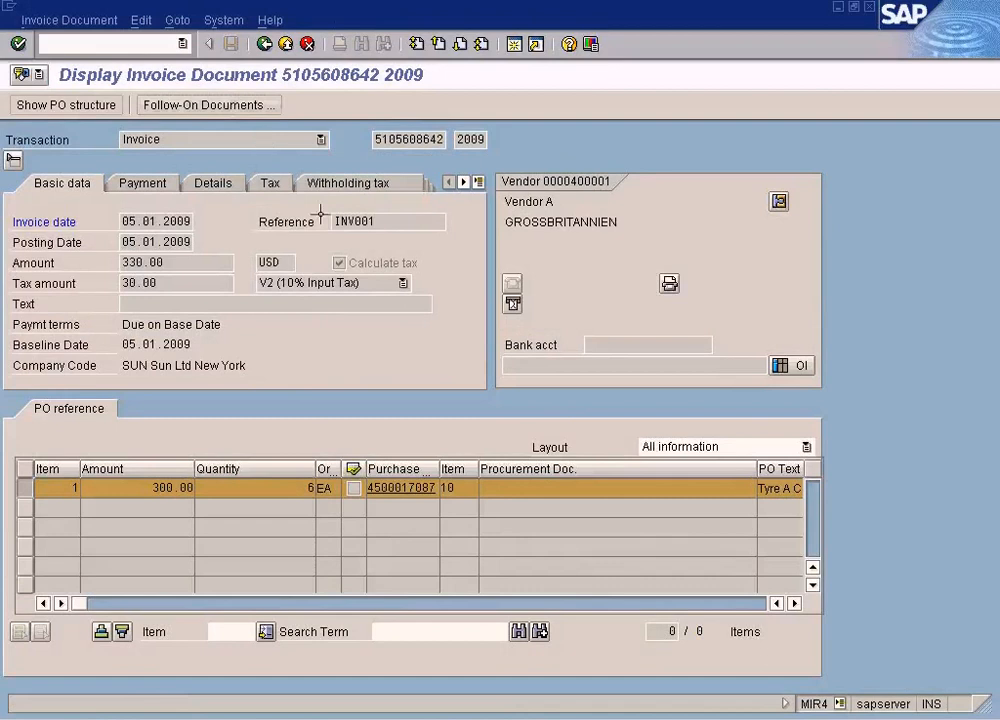
{"action": "left_click", "coordinate": [183, 218]}
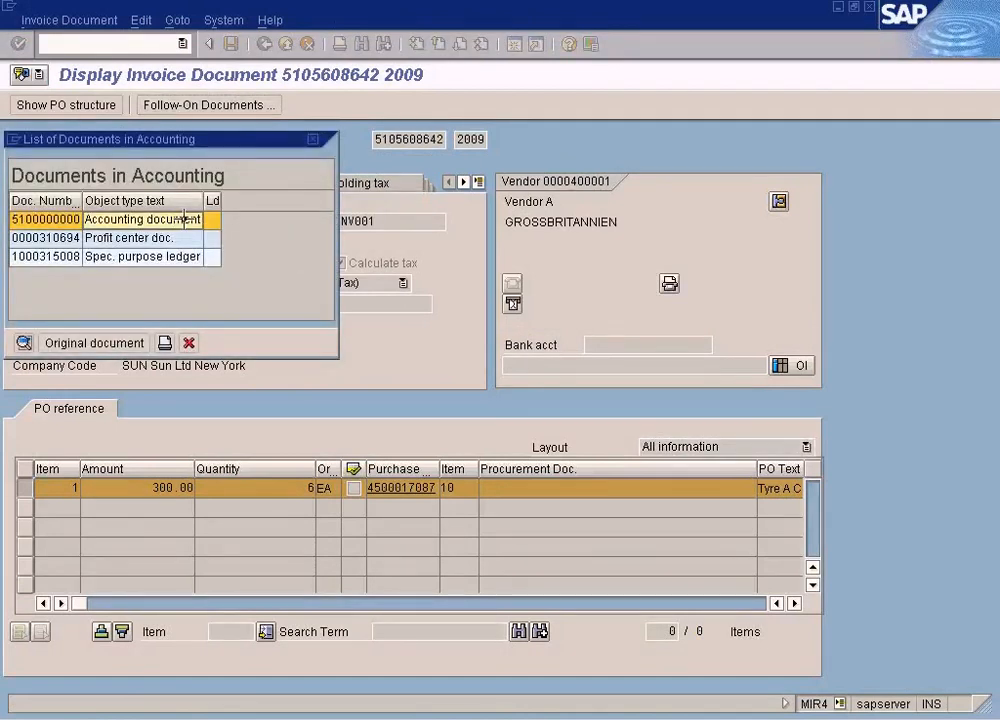
{"action": "double_click", "coordinate": [183, 218]}
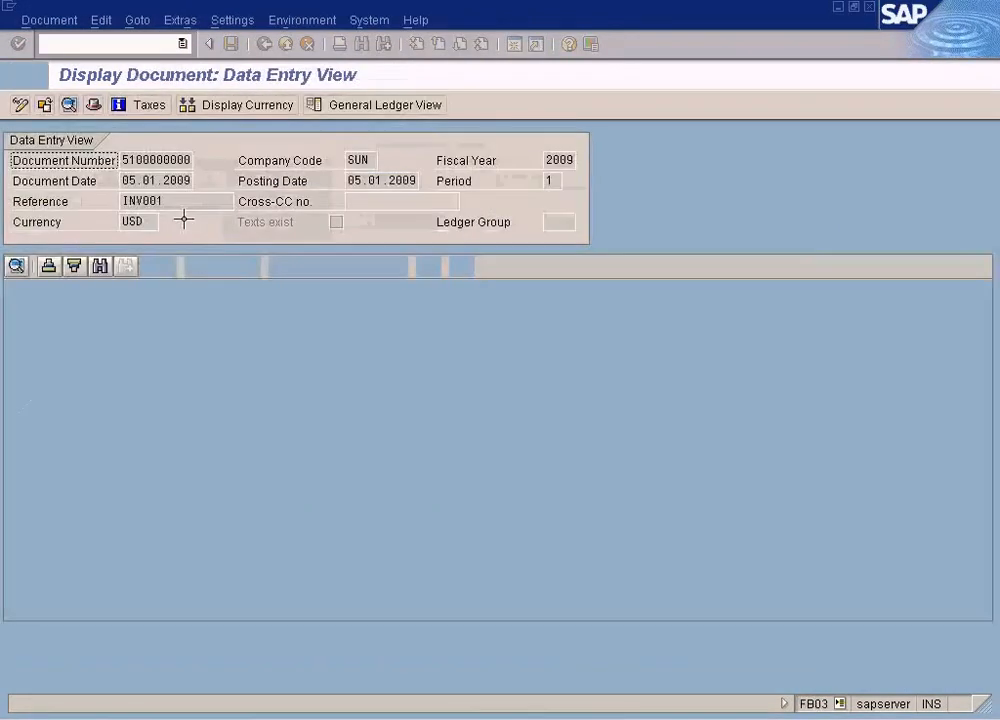
Examine the Vendor A, GR/IR Clearing and Input Tax amounts in the posted invoice's accounting document
{"action": "left_click", "coordinate": [428, 328]}
{"action": "left_click", "coordinate": [427, 344]}
{"action": "left_click", "coordinate": [428, 326]}
{"action": "left_click", "coordinate": [428, 310]}
{"action": "left_click", "coordinate": [428, 326]}
{"action": "left_click", "coordinate": [428, 344]}
{"action": "left_click", "coordinate": [426, 328]}
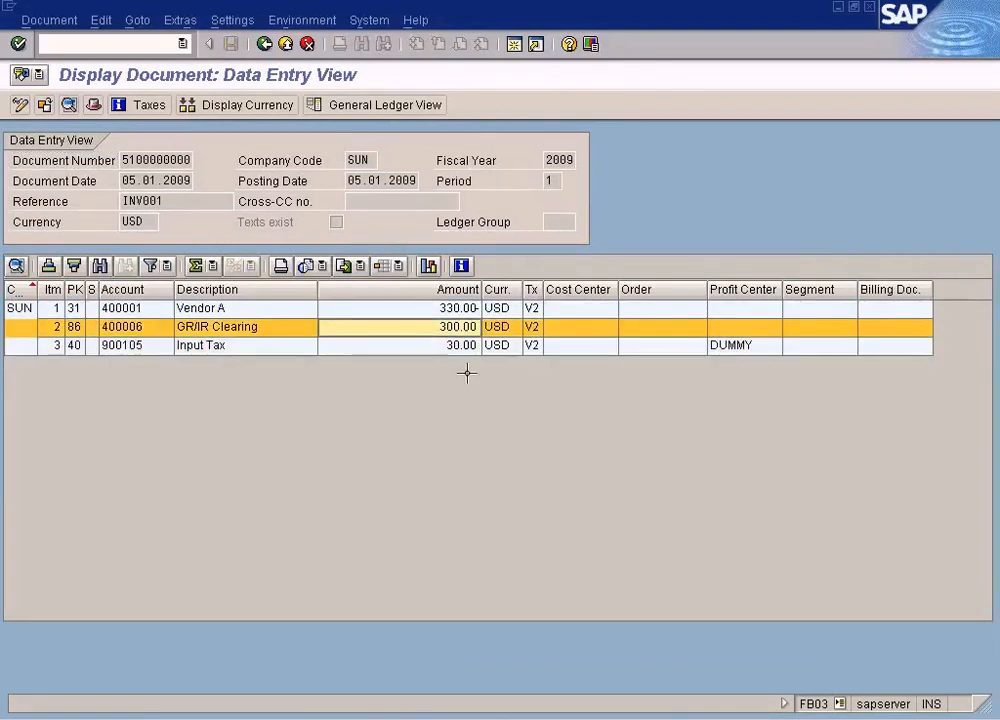
{"action": "left_click", "coordinate": [466, 373]}
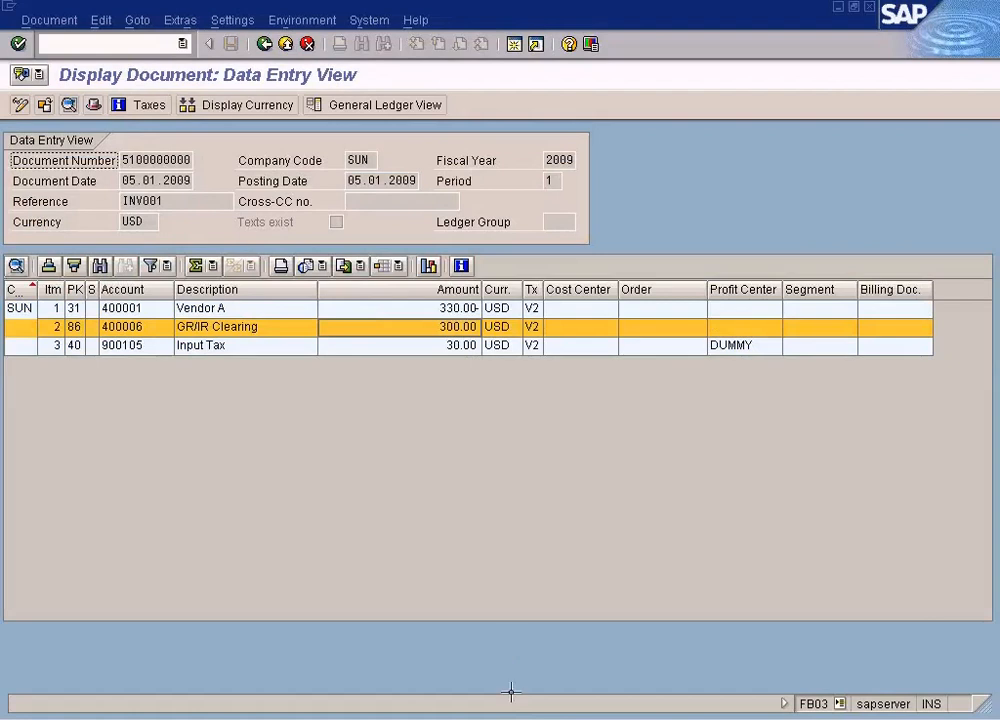
Switch back to the simulated incoming invoice and highlight the MM Price difference line's description
{"action": "left_click", "coordinate": [363, 717]}
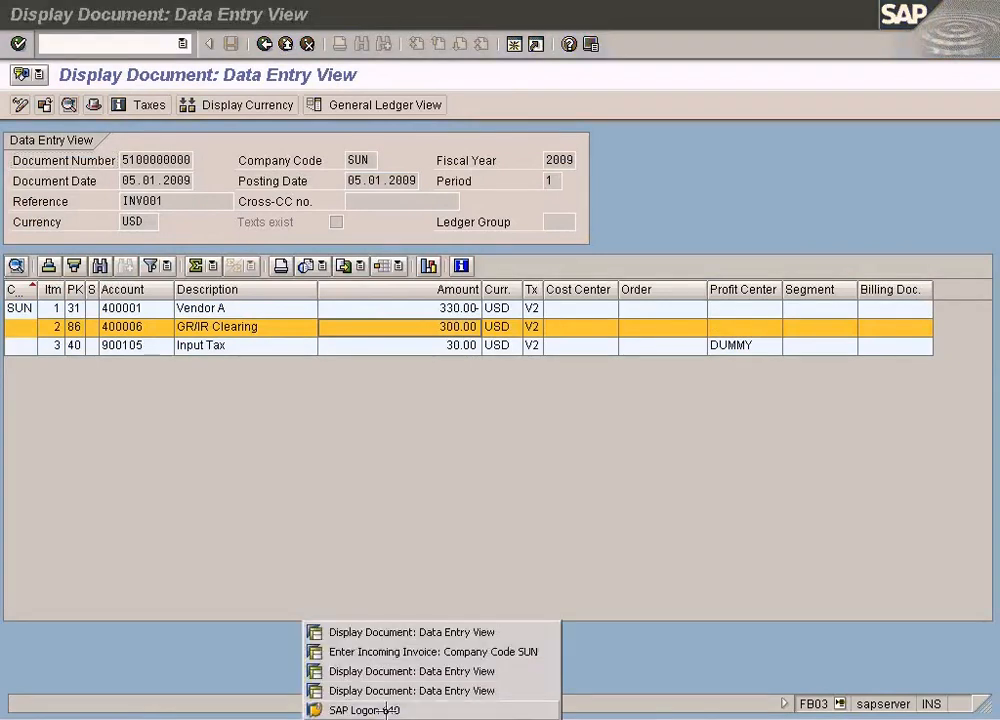
{"action": "left_click", "coordinate": [445, 652]}
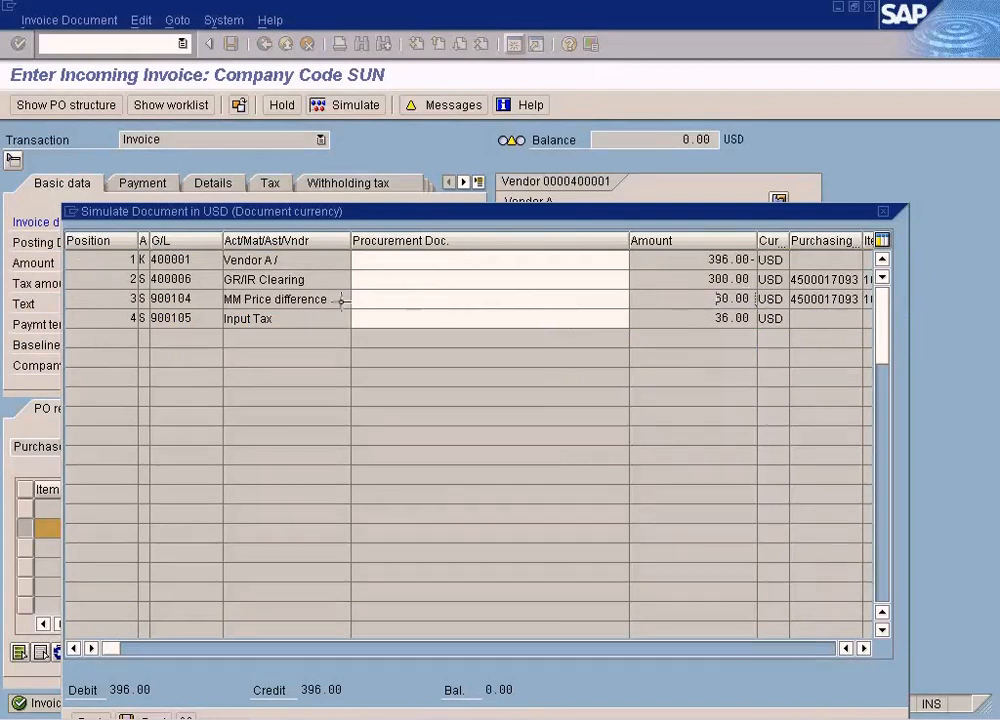
{"action": "left_click_drag", "start_coordinate": [337, 299], "coordinate": [219, 298]}
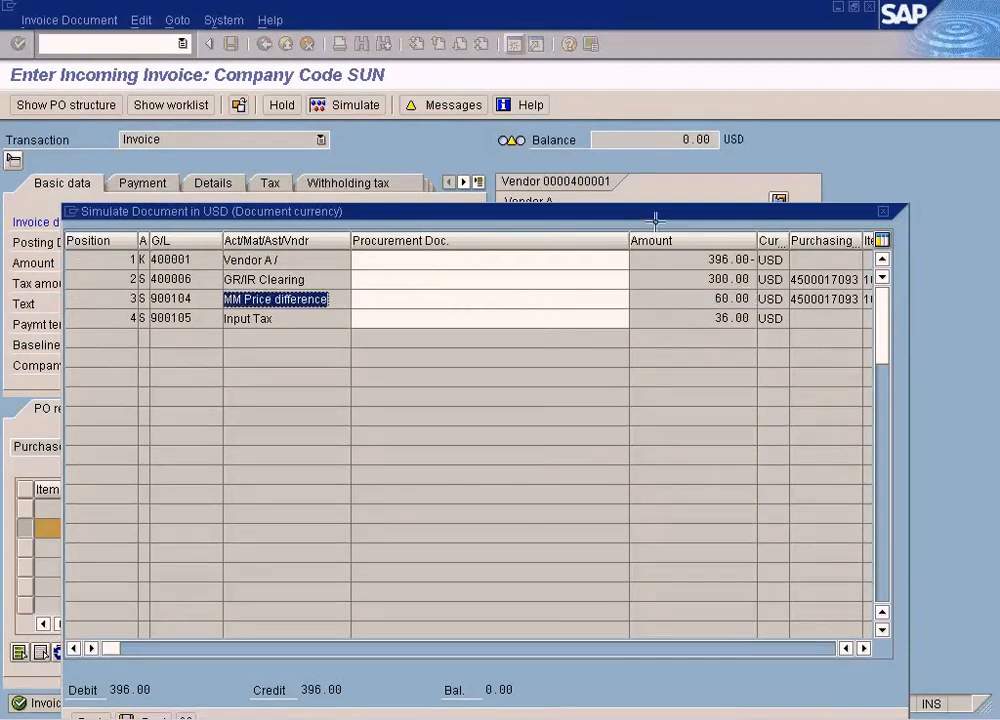
Post the simulated vendor invoice, first exposing the simulation window's lower edge
{"action": "left_click_drag", "start_coordinate": [654, 212], "coordinate": [645, 162]}
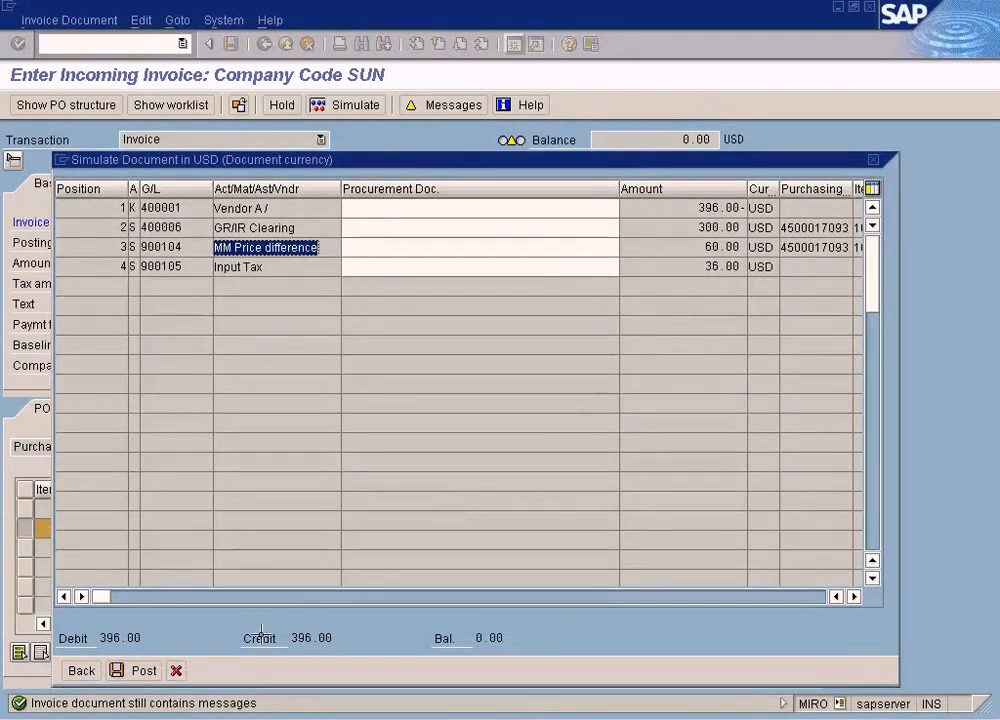
{"action": "left_click", "coordinate": [155, 664]}
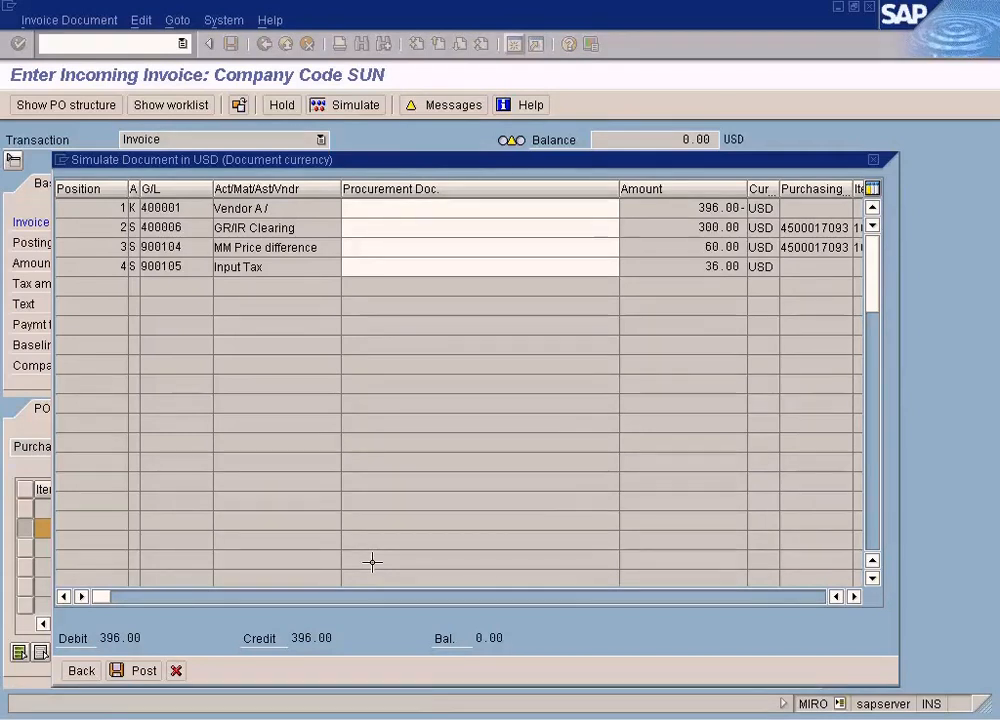
Post the simulated vendor invoice and read the detailed explanation of the resulting document message
{"action": "key", "text": "ctrl+s"}
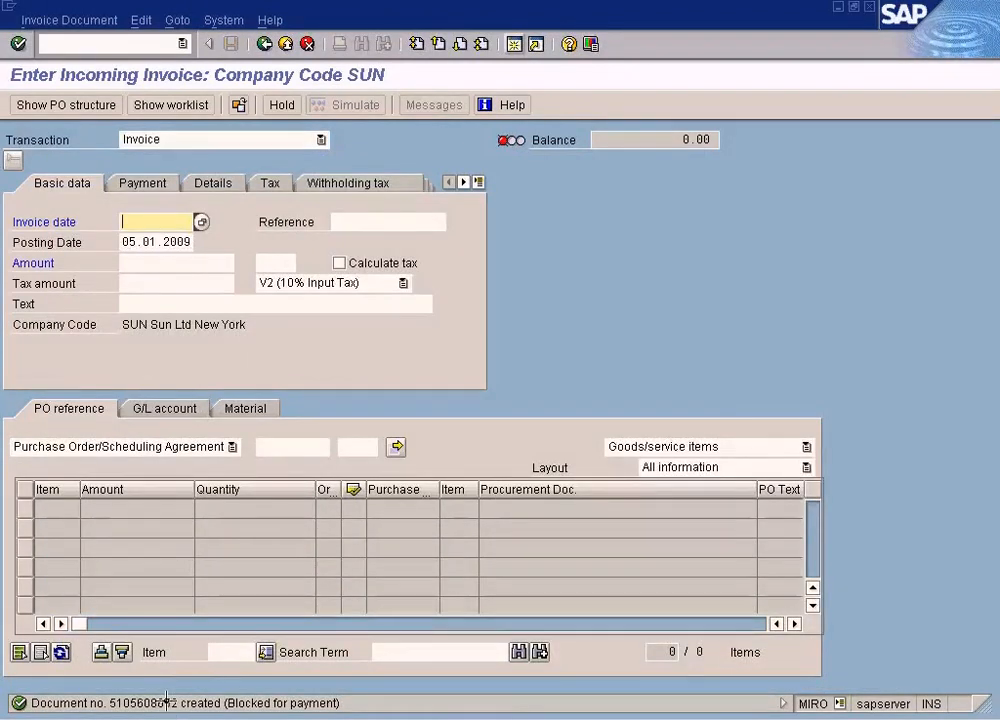
{"action": "double_click", "coordinate": [253, 703]}
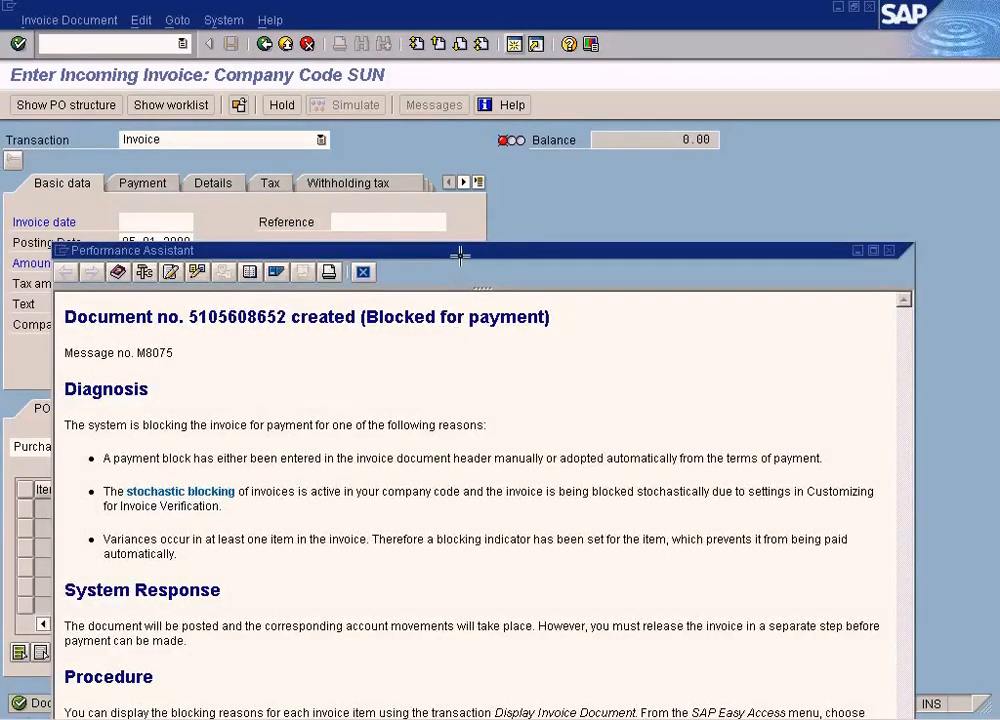
{"action": "left_click_drag", "start_coordinate": [458, 250], "coordinate": [603, 190]}
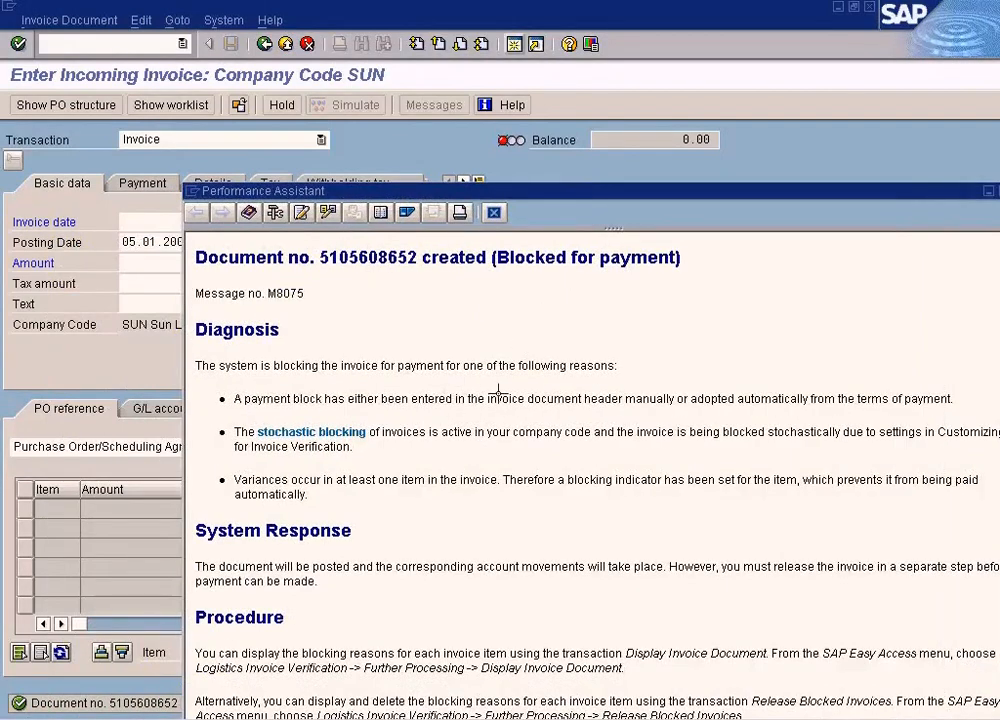
{"action": "left_click", "coordinate": [491, 212]}
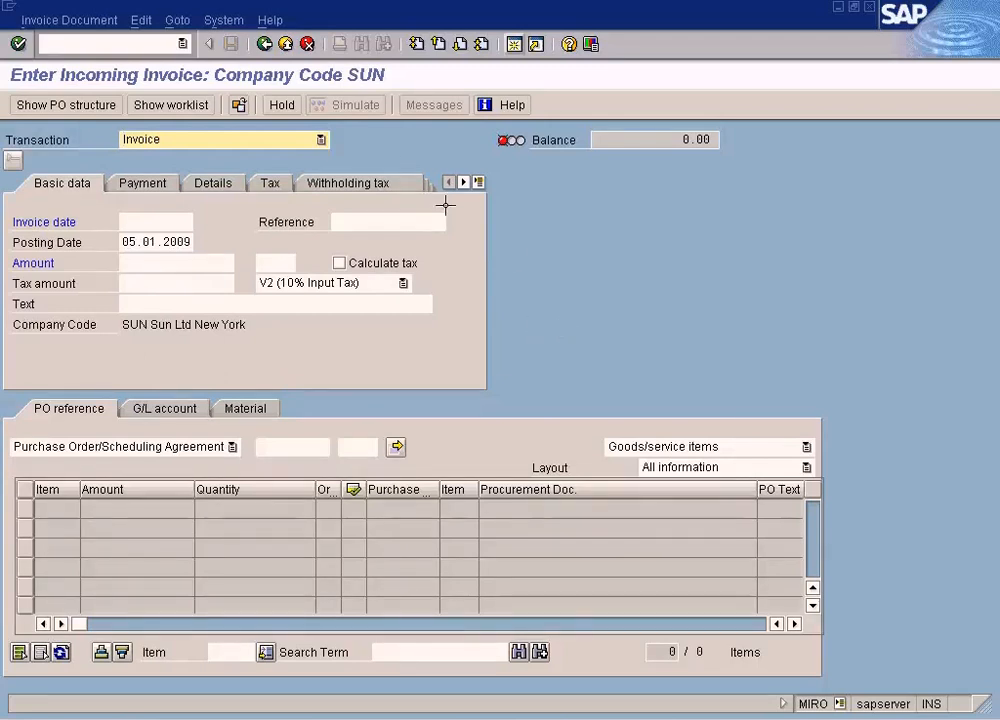
Display the newly posted invoice and examine its payment data, including the available payment block options
{"action": "left_click", "coordinate": [90, 20]}
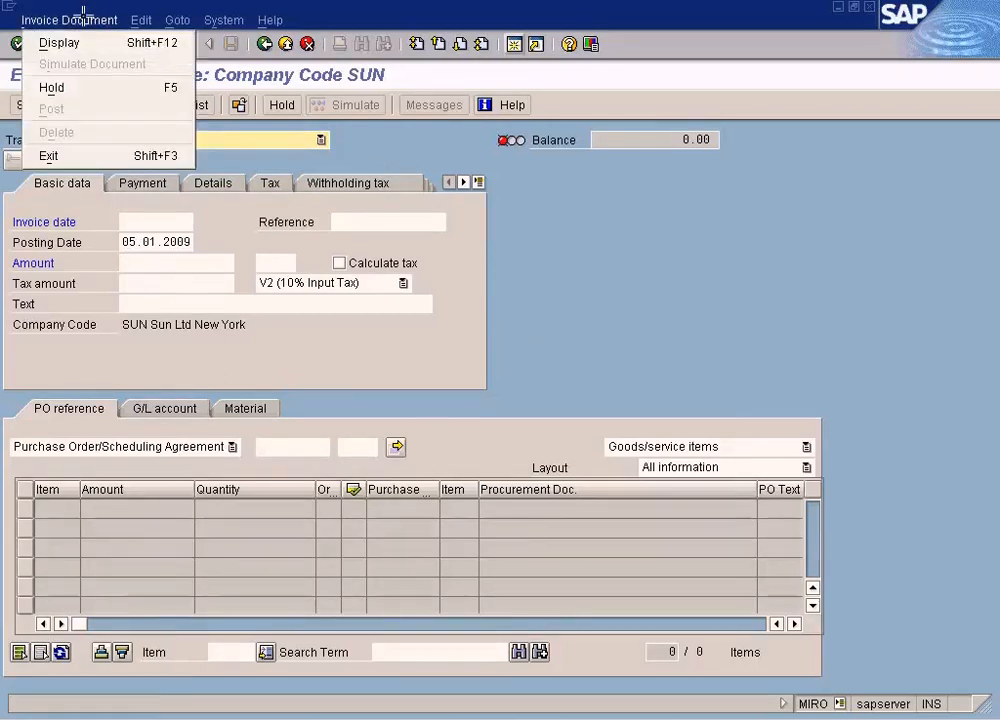
{"action": "left_click", "coordinate": [78, 40]}
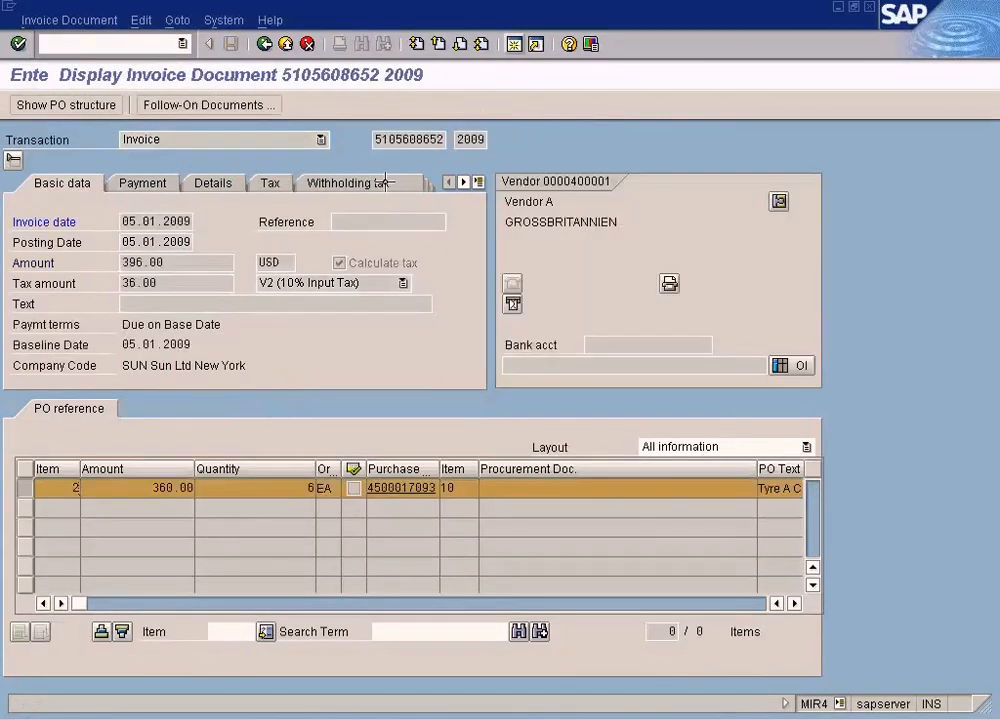
{"action": "left_click", "coordinate": [152, 175]}
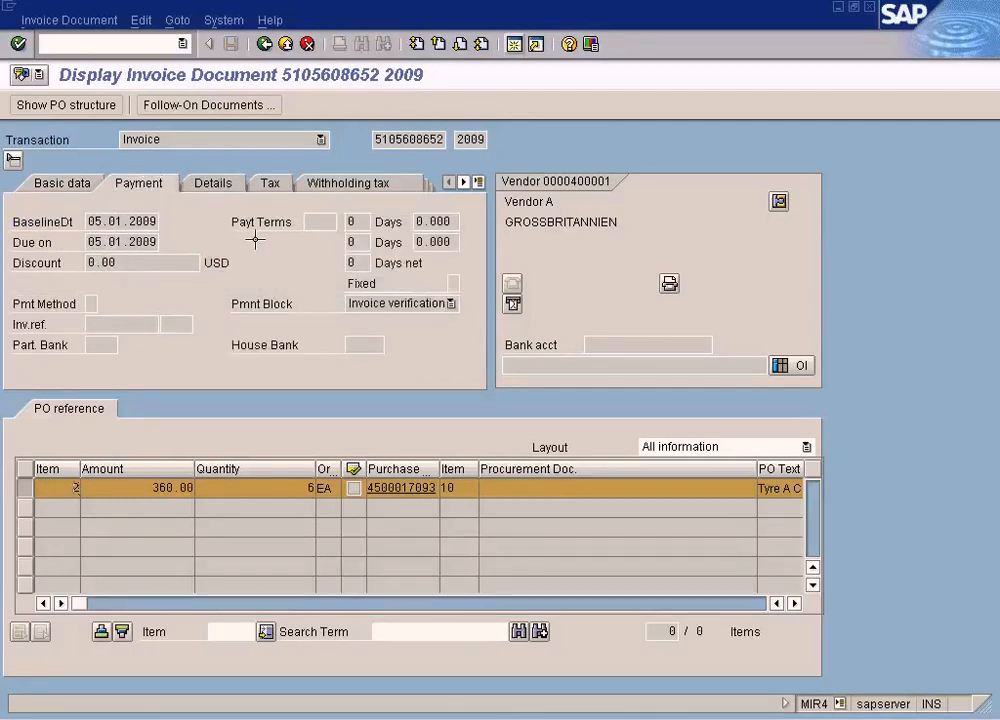
{"action": "left_click", "coordinate": [410, 300]}
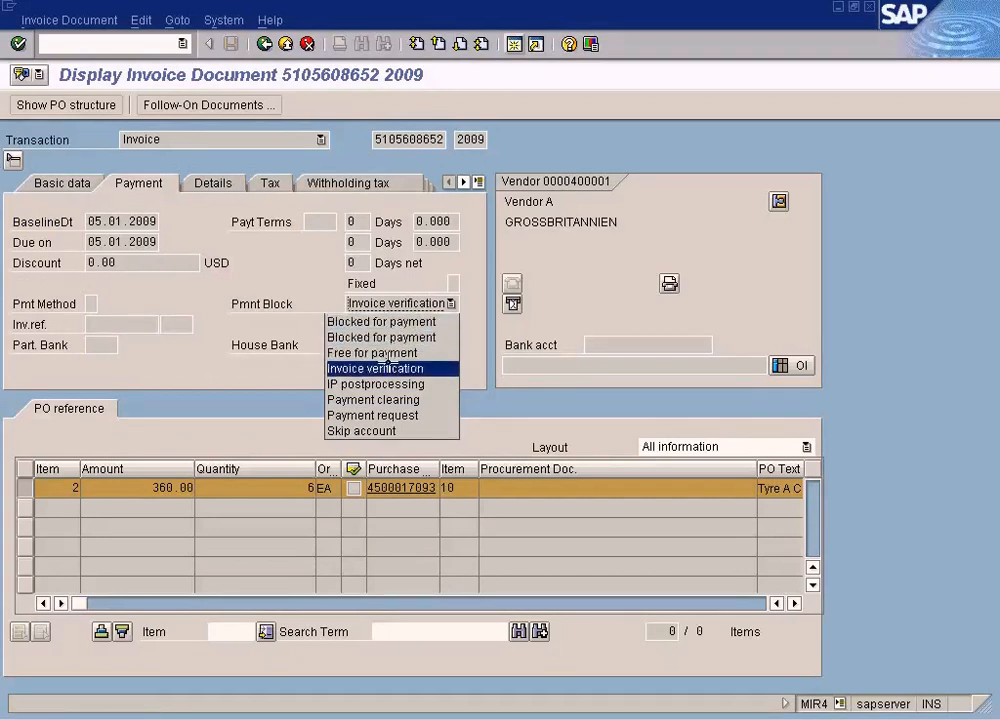
{"action": "left_click", "coordinate": [291, 293]}
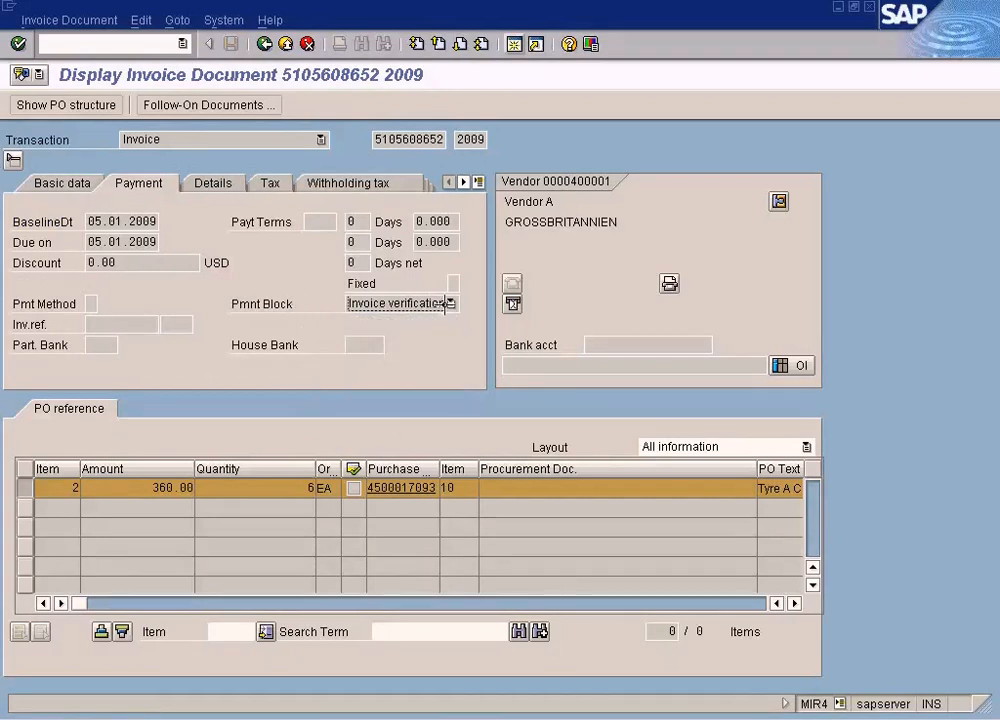
{"action": "left_click", "coordinate": [451, 303]}
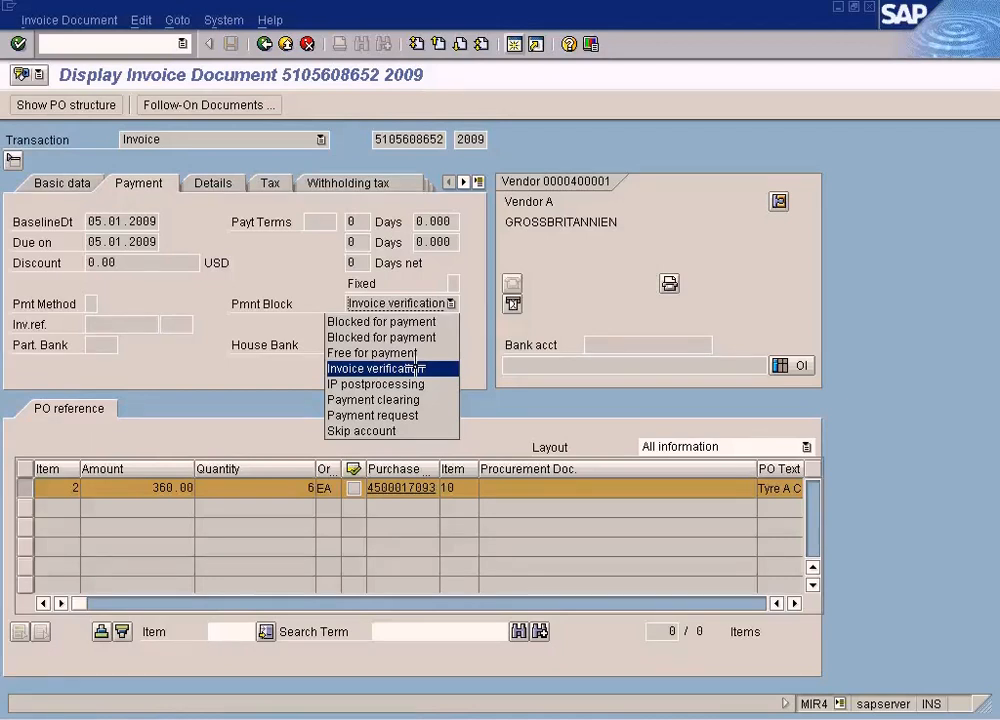
{"action": "left_click", "coordinate": [292, 291]}
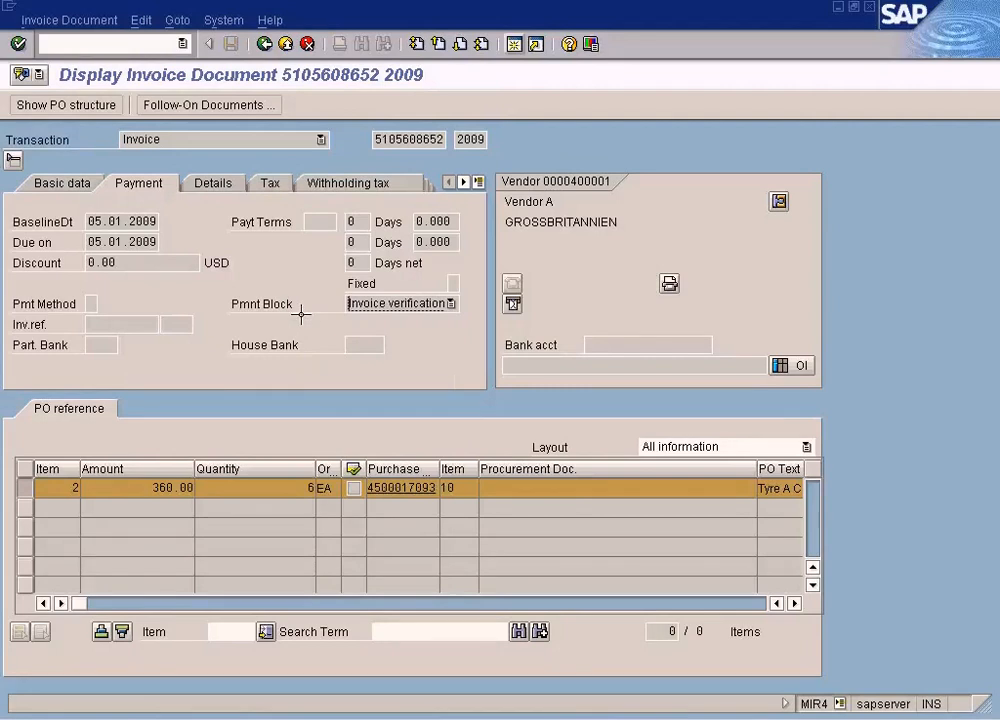
Switch to the earlier invoice INV001's accounting document and go back to its invoice document, closing the accounting documents list
{"action": "left_click", "coordinate": [402, 717]}
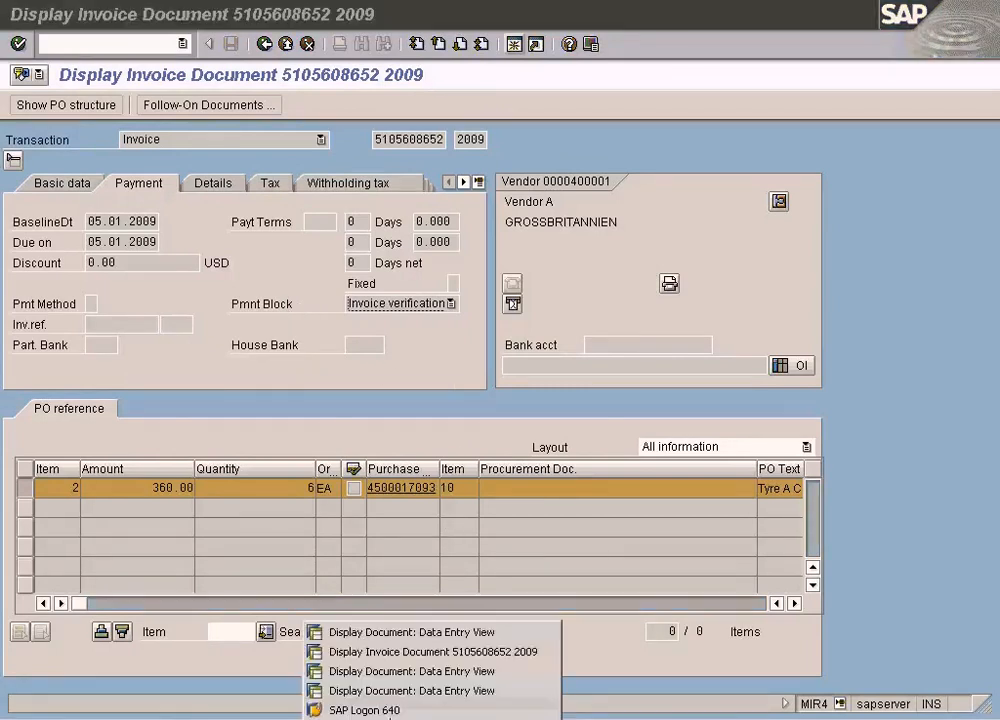
{"action": "left_click", "coordinate": [430, 671]}
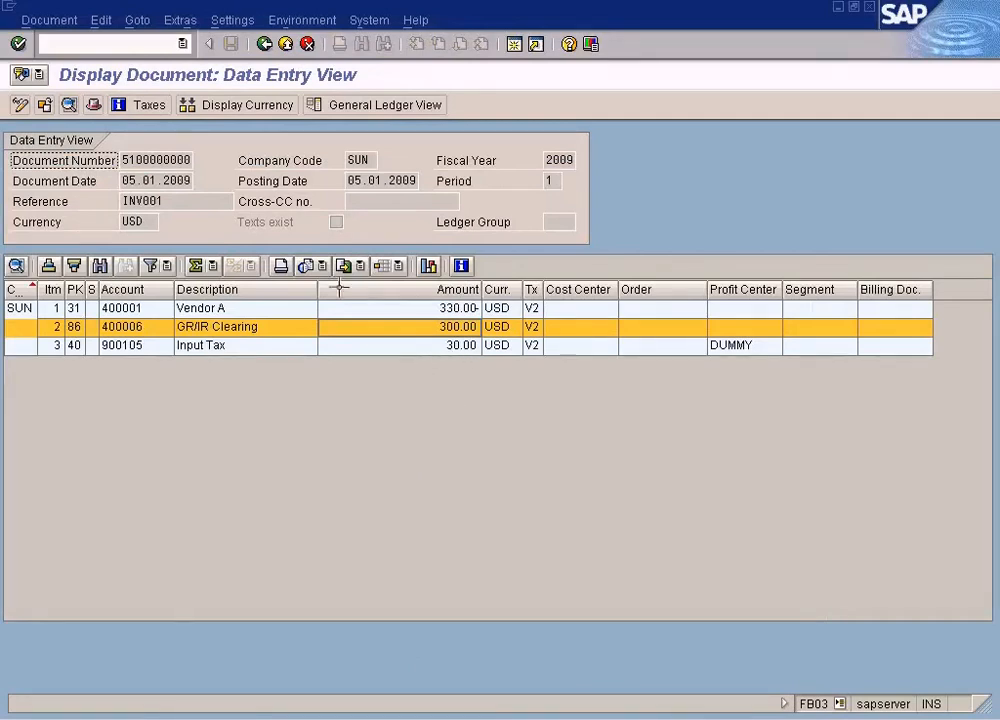
{"action": "left_click", "coordinate": [262, 43]}
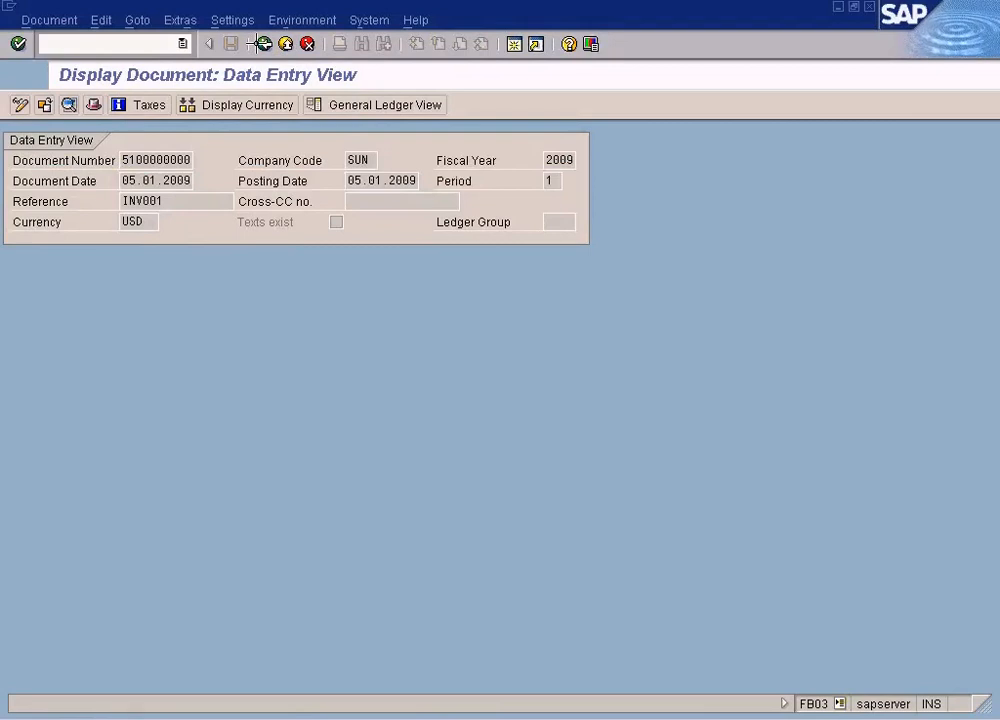
{"action": "left_click", "coordinate": [262, 43]}
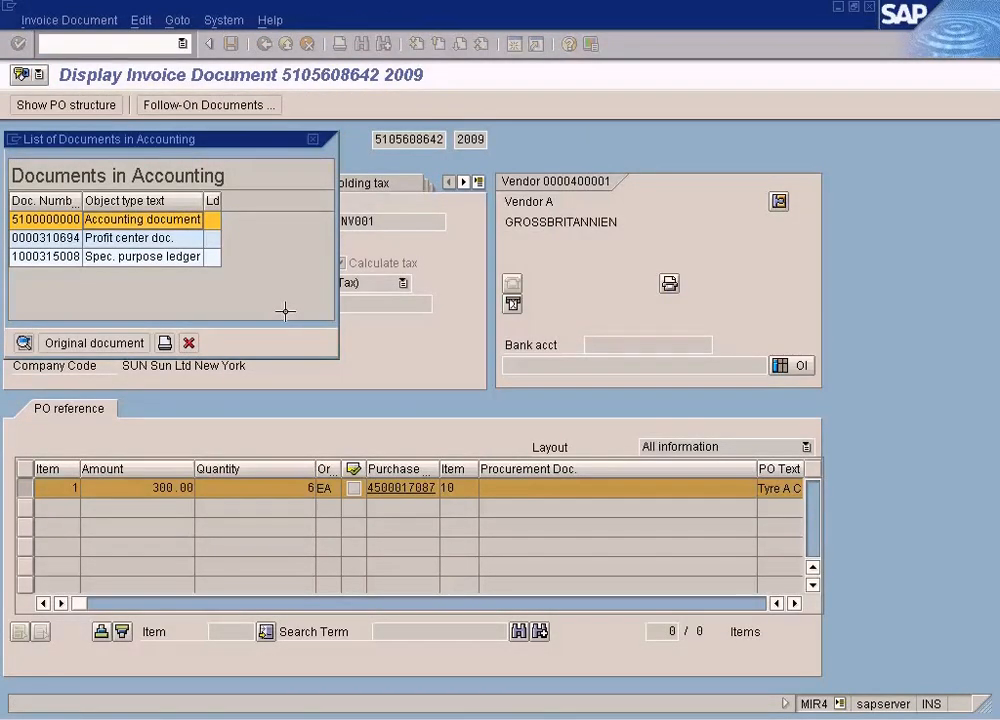
{"action": "key", "text": "Escape"}
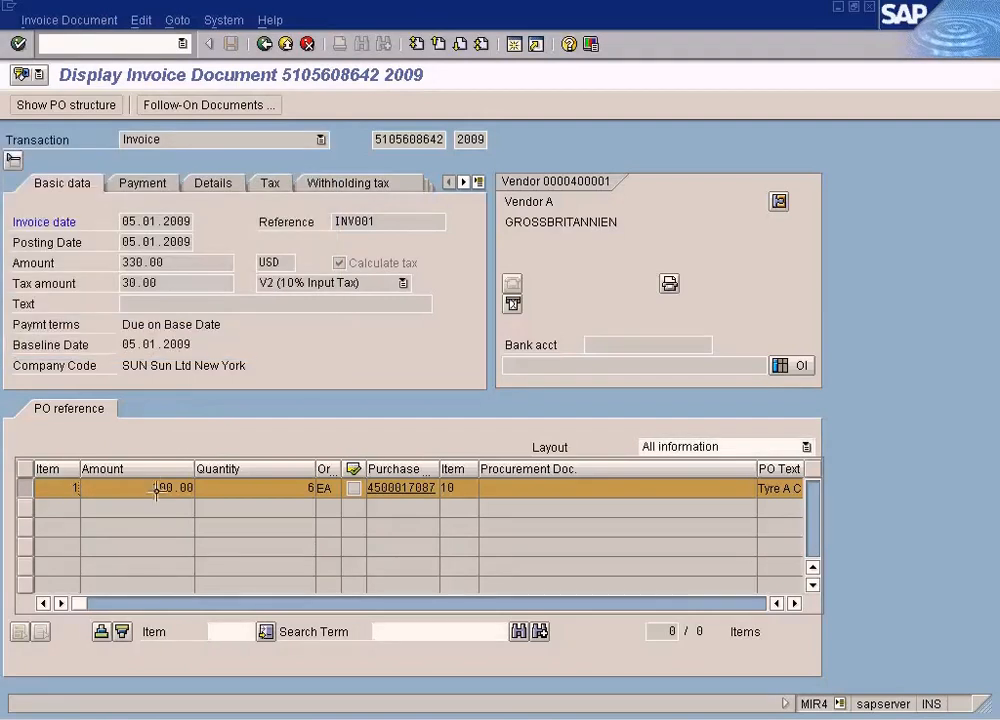
Examine invoice INV001's item amount, purchase order and payment block for comparison
{"action": "left_click_drag", "start_coordinate": [145, 492], "coordinate": [193, 488]}
{"action": "left_click_drag", "start_coordinate": [438, 469], "coordinate": [402, 489]}
{"action": "left_click", "coordinate": [150, 185]}
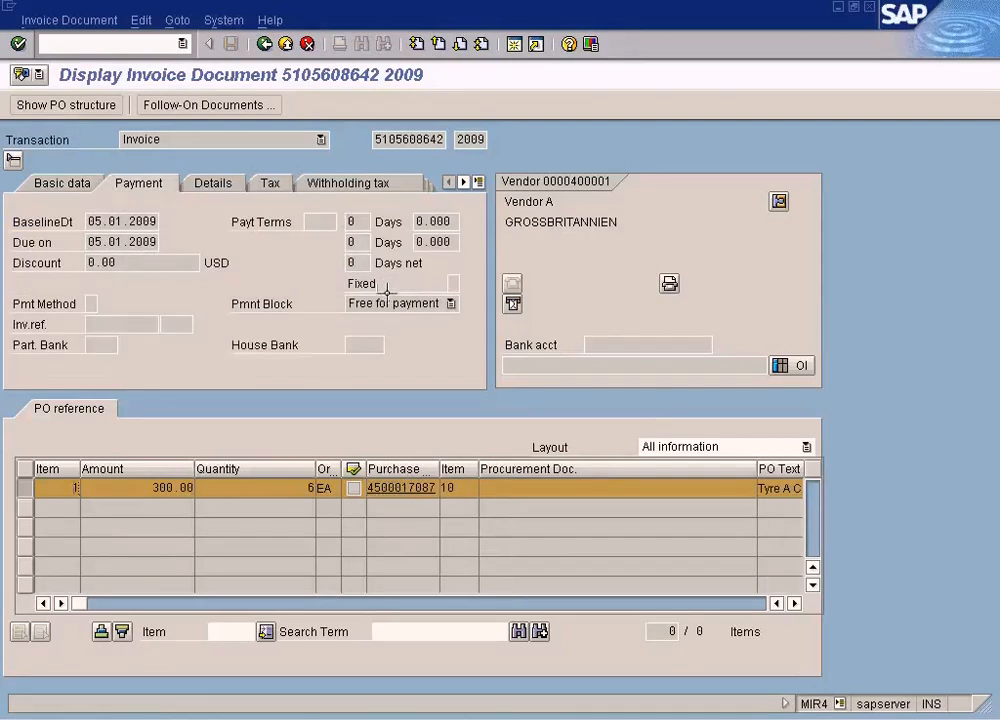
{"action": "left_click", "coordinate": [395, 303]}
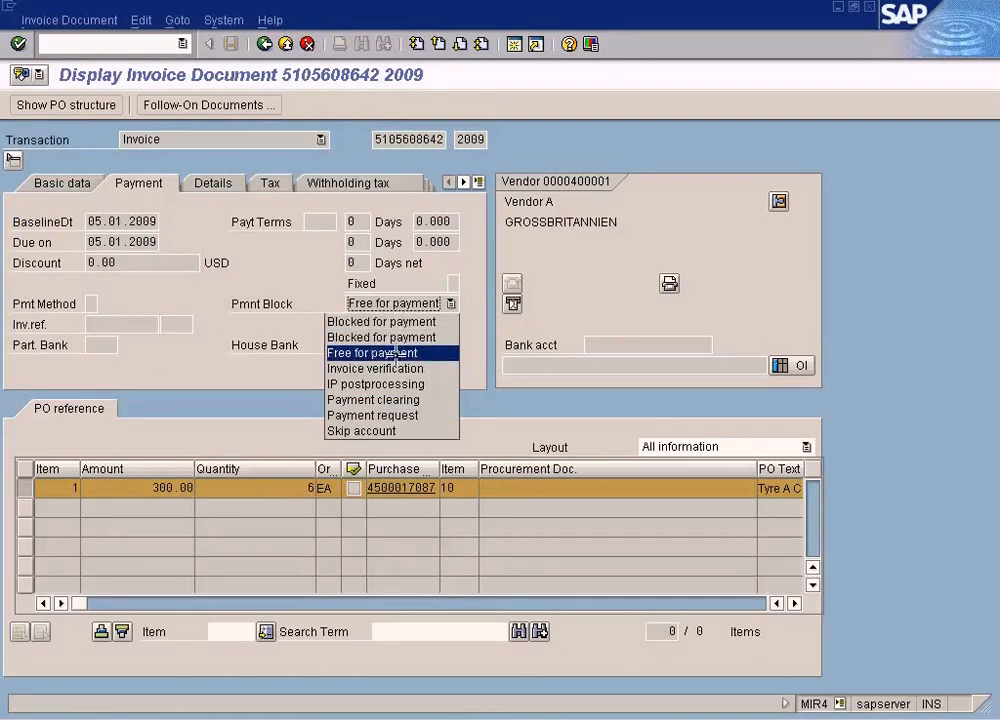
{"action": "left_click", "coordinate": [475, 340]}
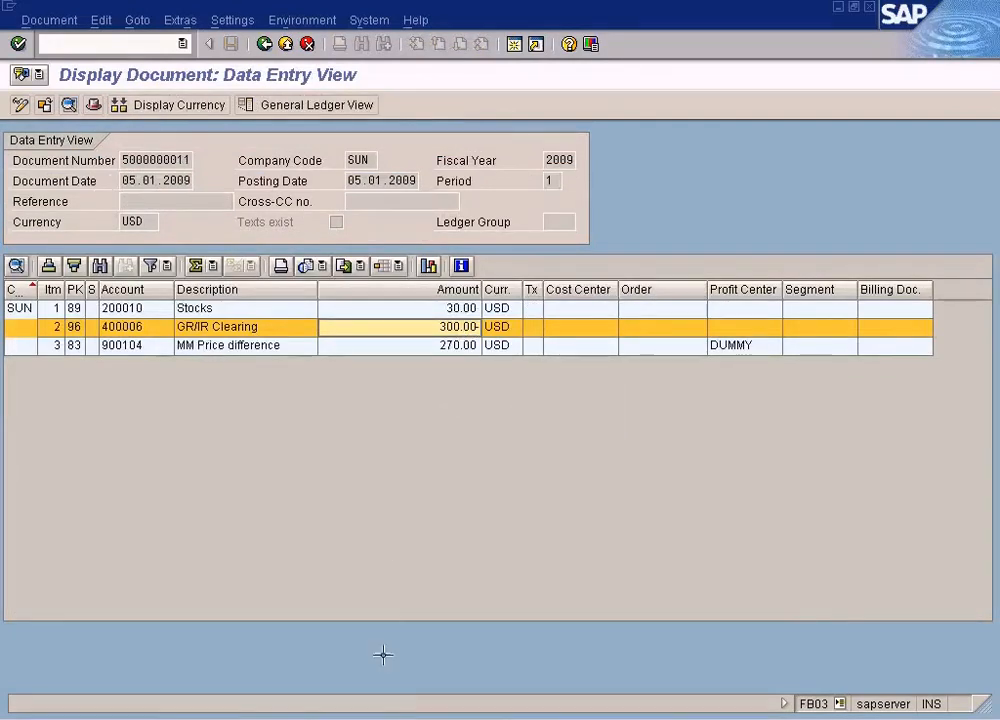
Switch back to the newly posted invoice, widen its Purchase Order column and recheck its document number, purchase order and payment block
{"action": "left_click", "coordinate": [390, 716]}
{"action": "left_click", "coordinate": [400, 690]}
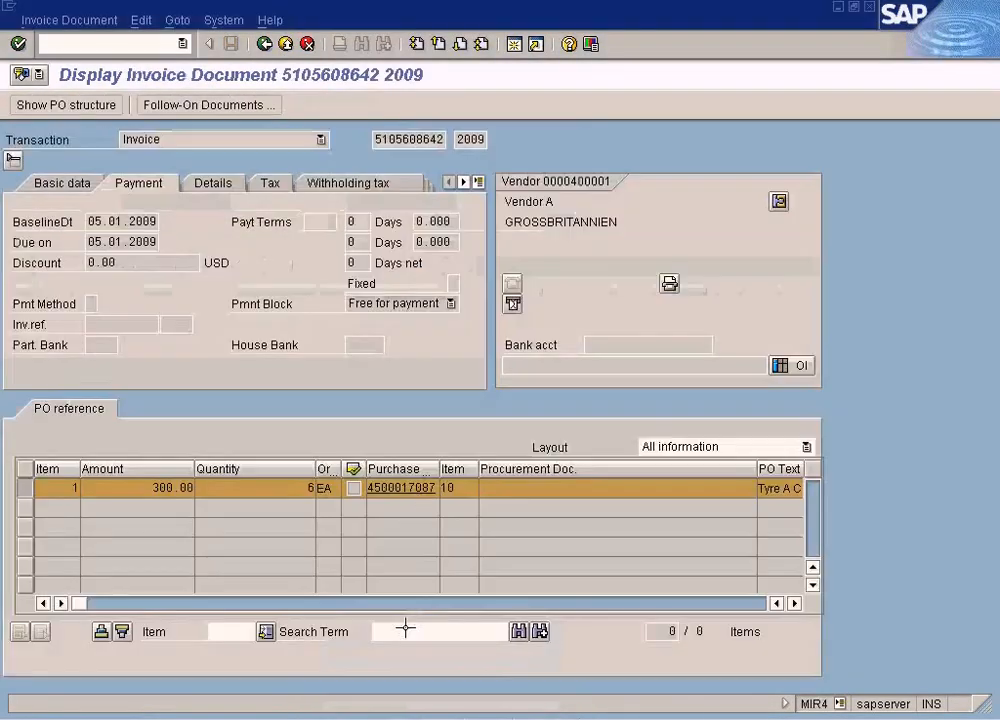
{"action": "left_click", "coordinate": [390, 716]}
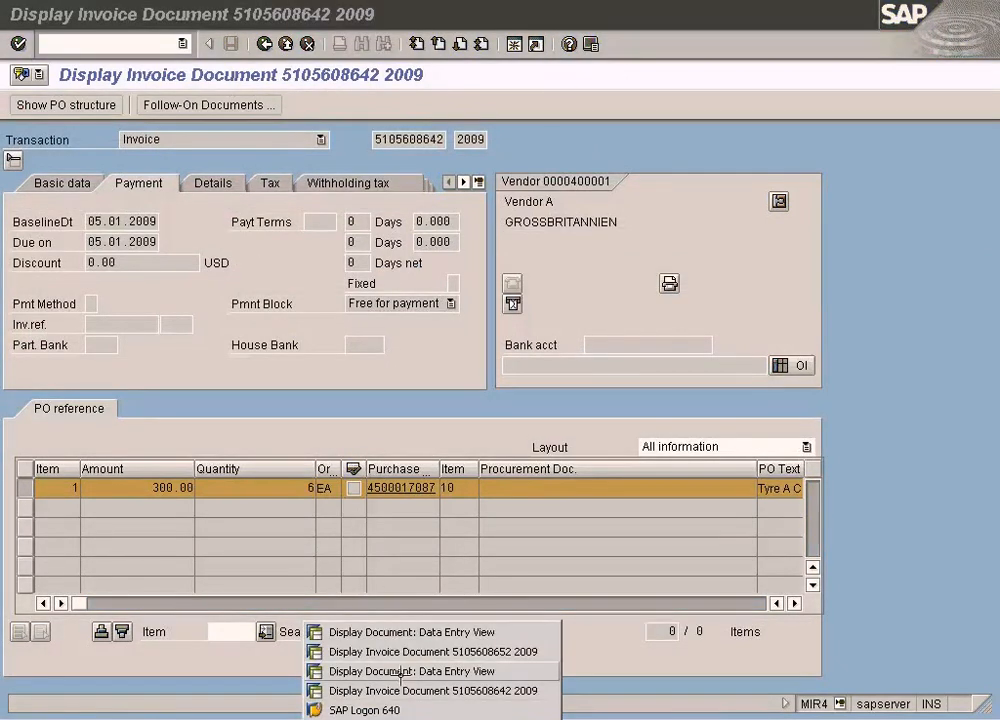
{"action": "left_click", "coordinate": [405, 687]}
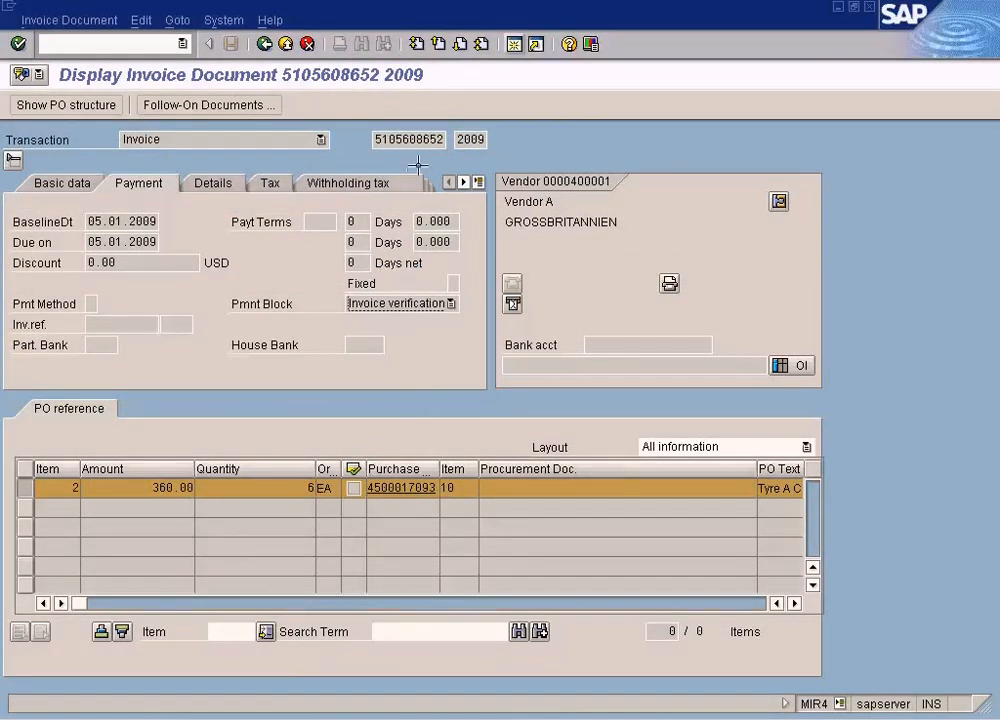
{"action": "double_click", "coordinate": [376, 139]}
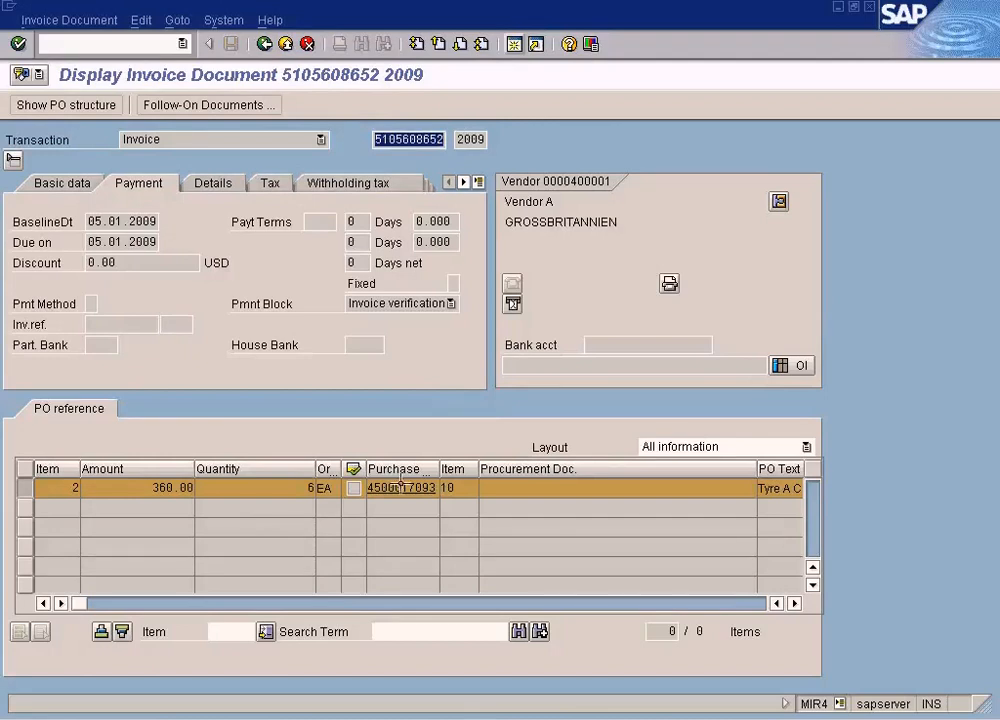
{"action": "double_click", "coordinate": [438, 478]}
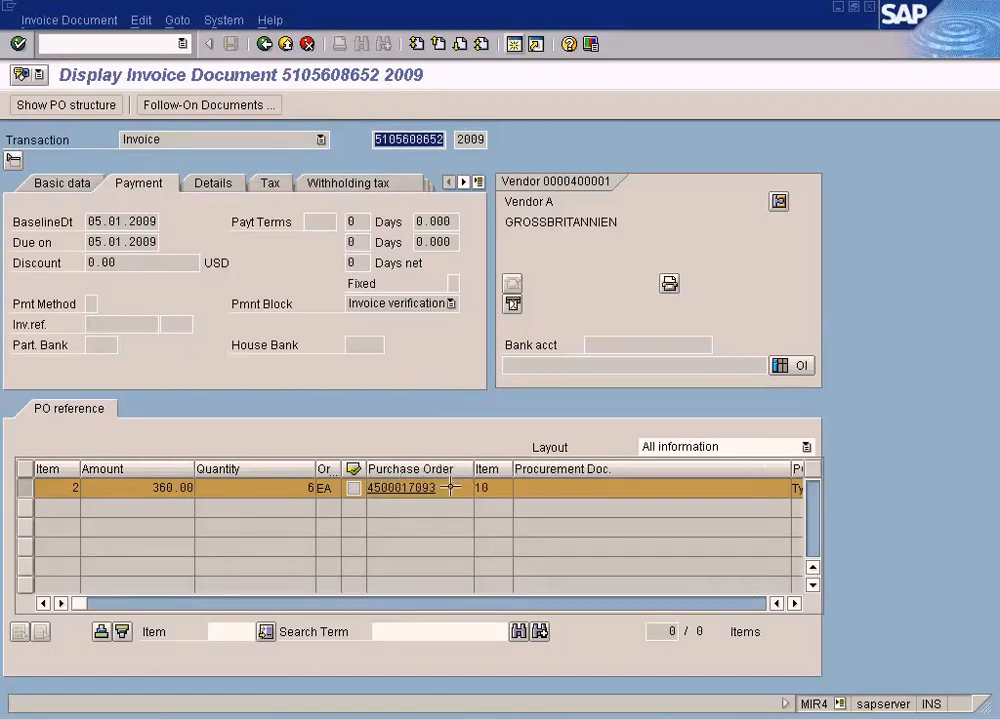
{"action": "double_click", "coordinate": [450, 488]}
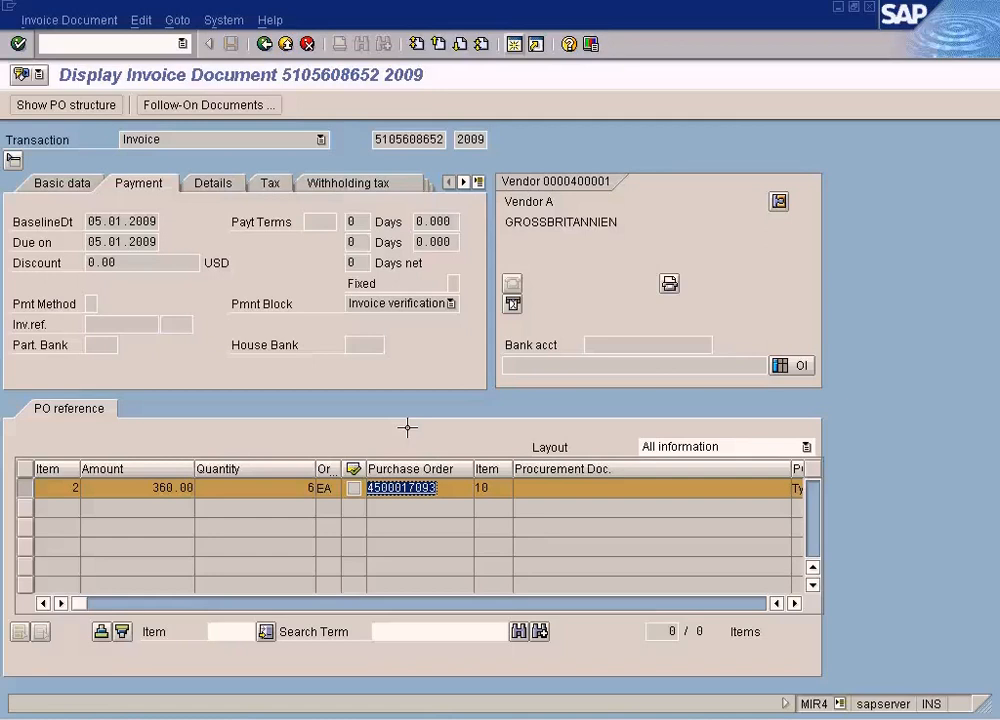
{"action": "left_click", "coordinate": [452, 303]}
{"action": "left_click", "coordinate": [468, 326]}
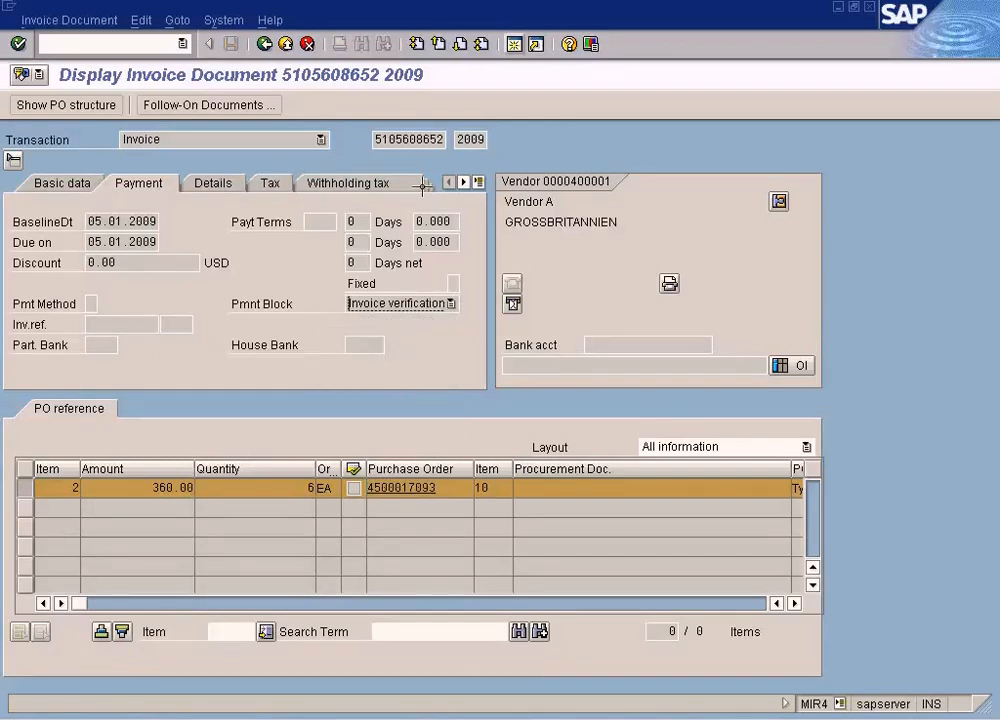
Display the new invoice's follow-on accounting document and highlight its document number
{"action": "left_click", "coordinate": [190, 104]}
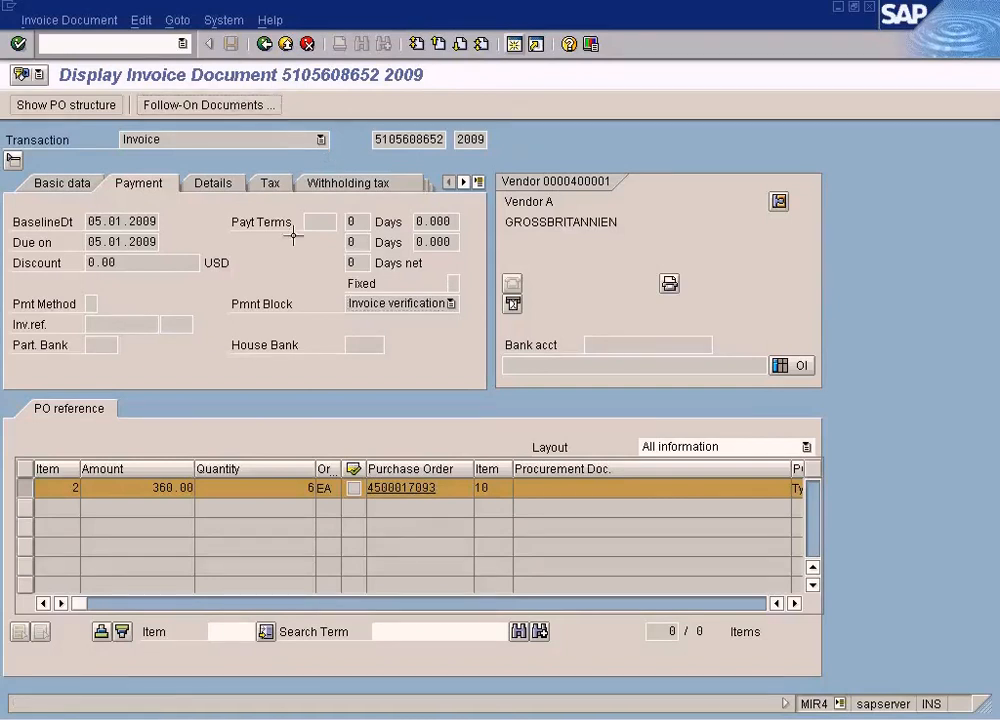
{"action": "double_click", "coordinate": [105, 220]}
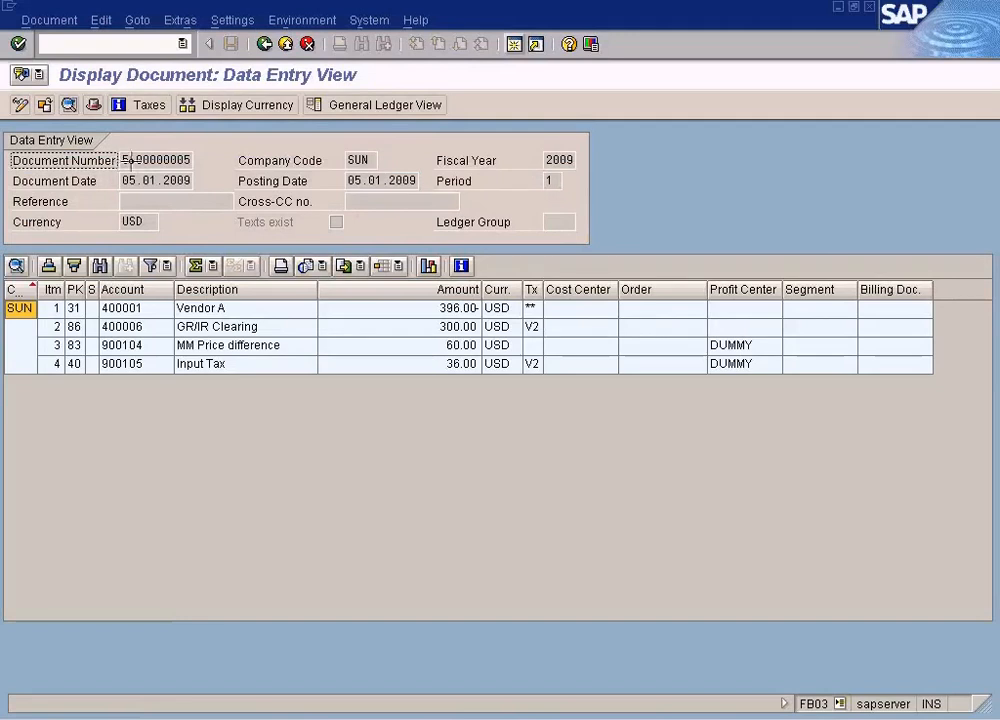
{"action": "left_click_drag", "start_coordinate": [123, 160], "coordinate": [255, 160]}
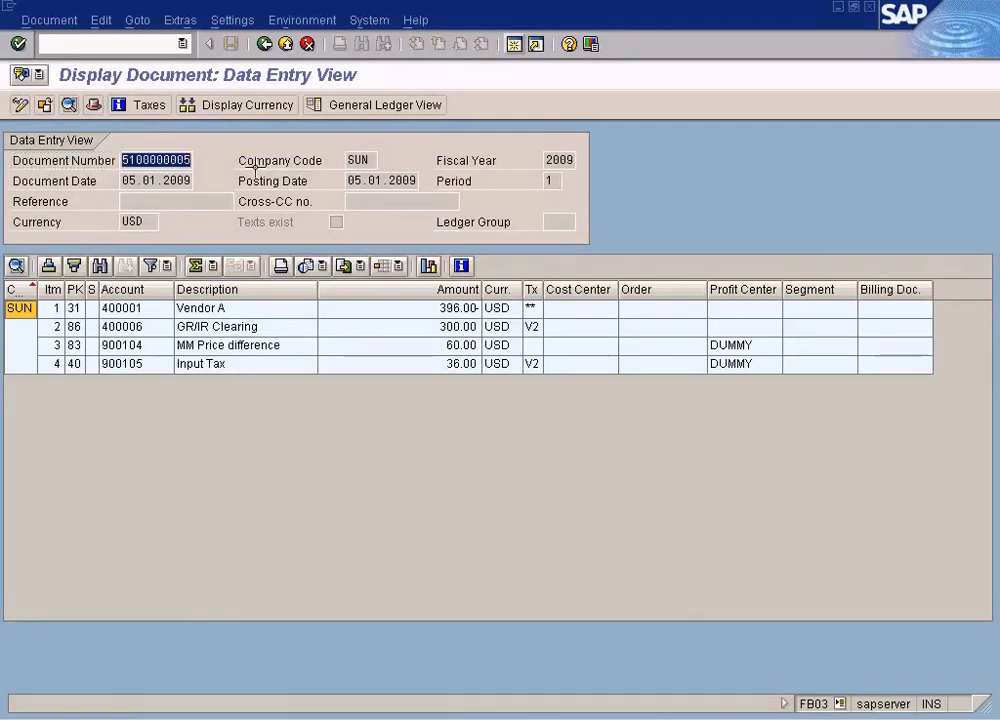
{"action": "left_click", "coordinate": [258, 160]}
Open a new session and expand Accounting down to the Outgoing Payment transactions under Accounts Payable document entry
{"action": "left_click", "coordinate": [513, 44]}
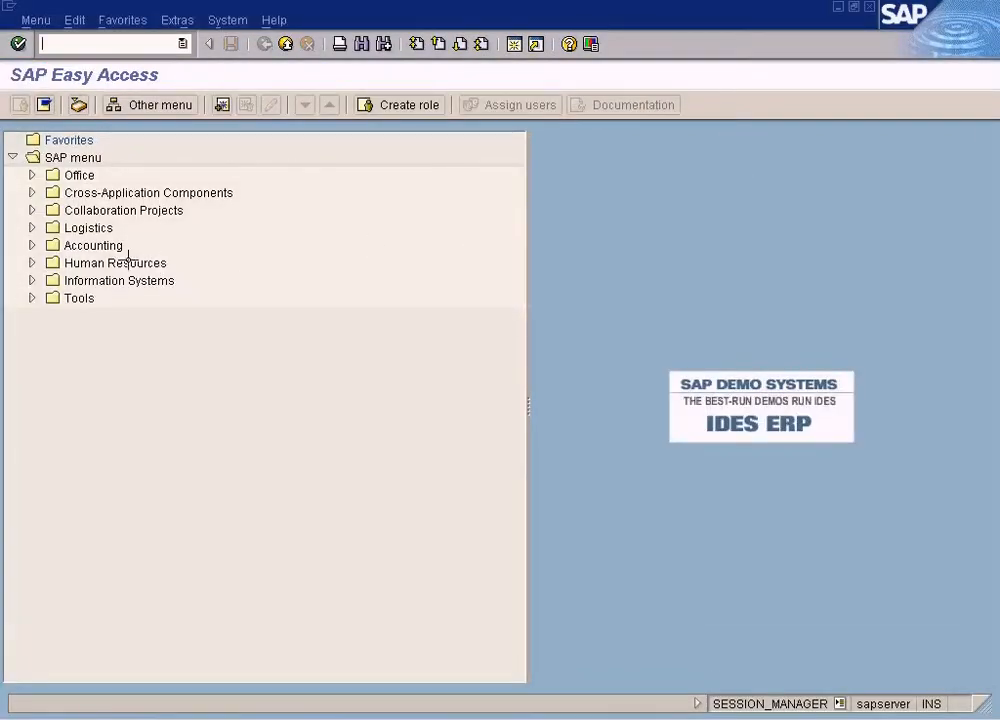
{"action": "left_click", "coordinate": [32, 245]}
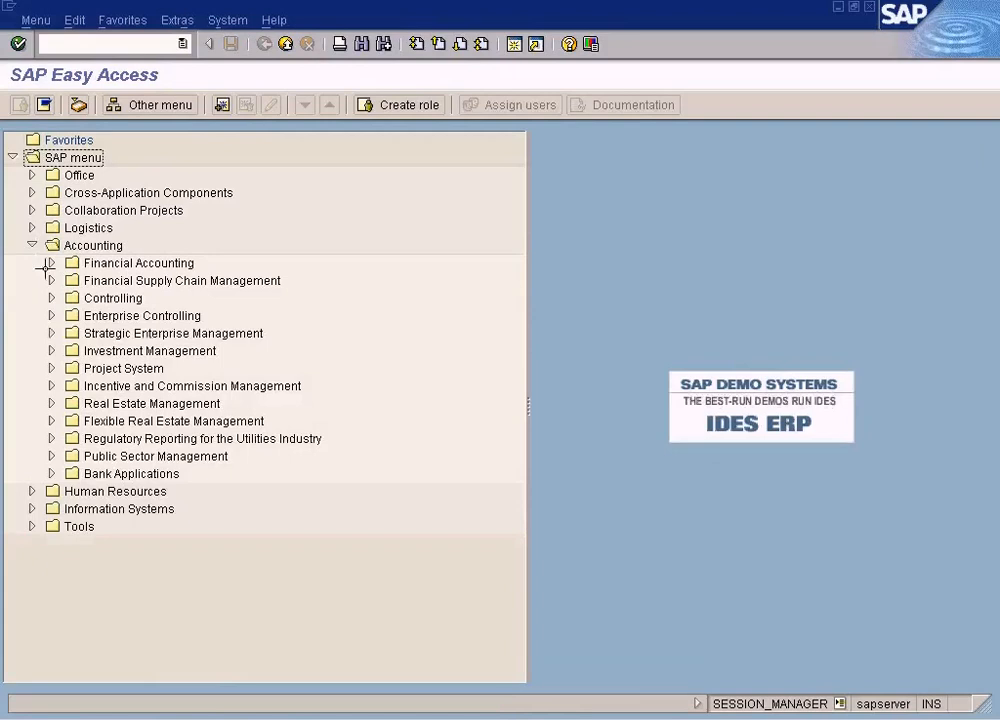
{"action": "left_click", "coordinate": [49, 263]}
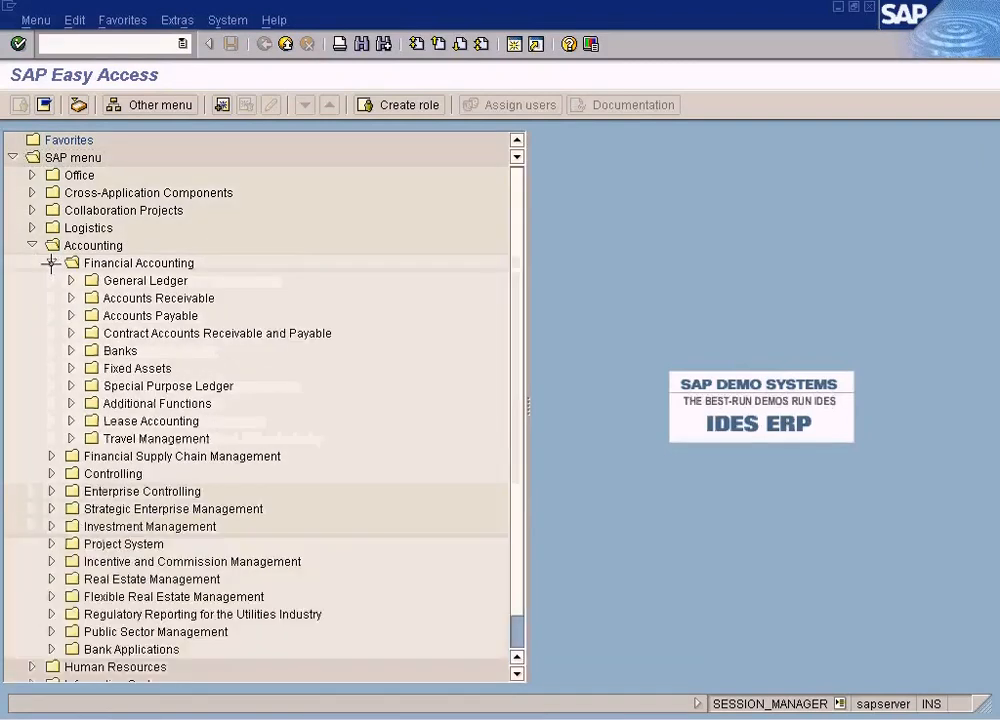
{"action": "left_click", "coordinate": [71, 315]}
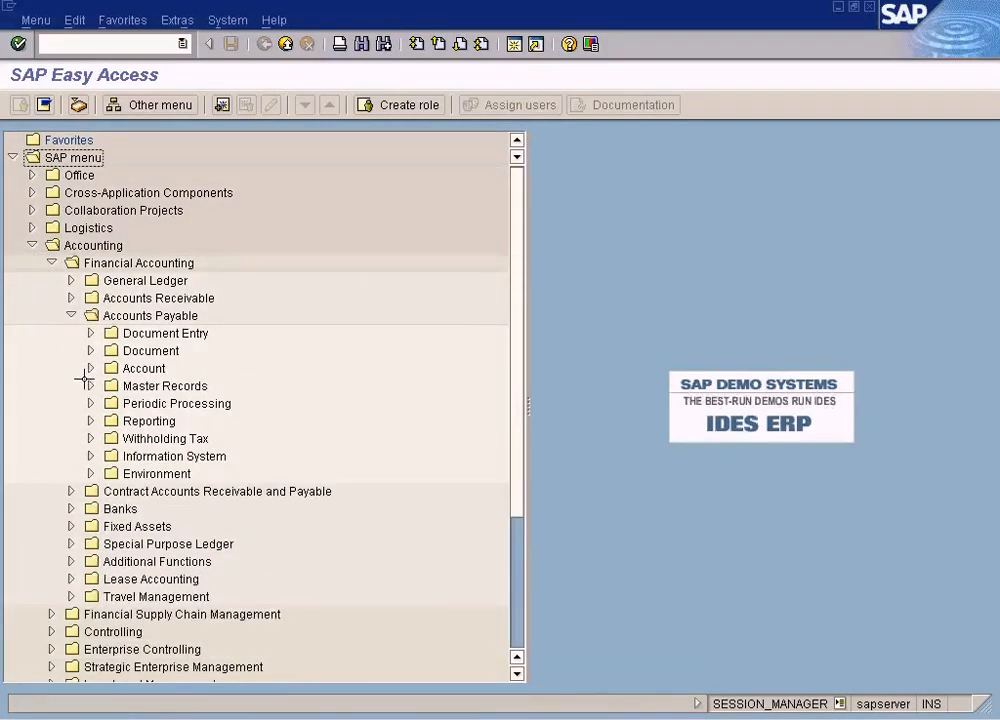
{"action": "left_click", "coordinate": [91, 333]}
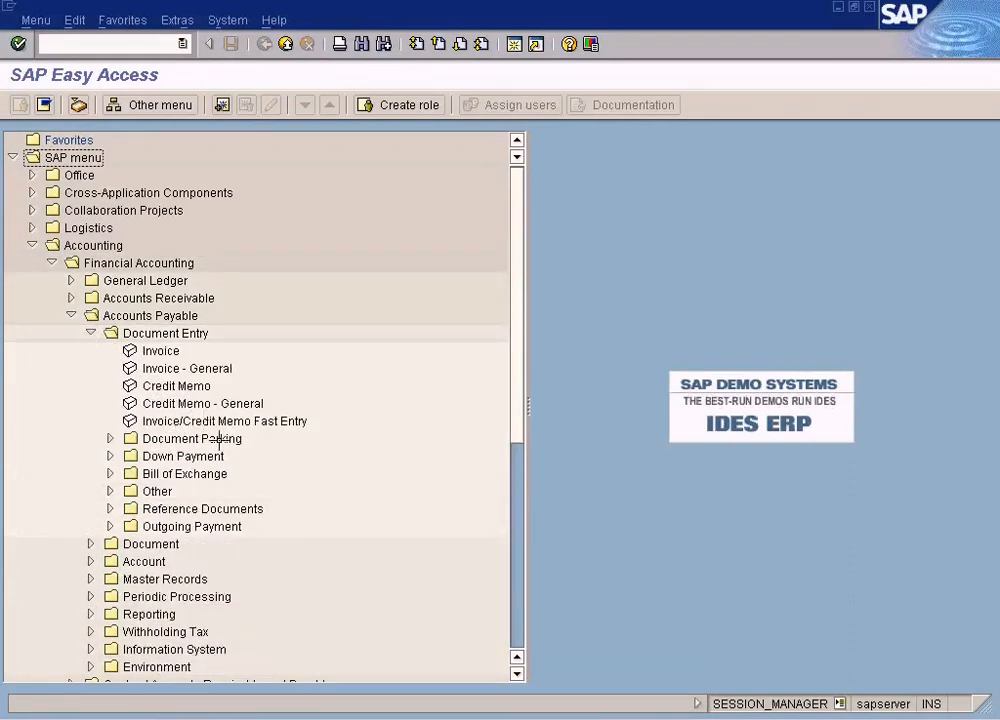
{"action": "left_click", "coordinate": [110, 525]}
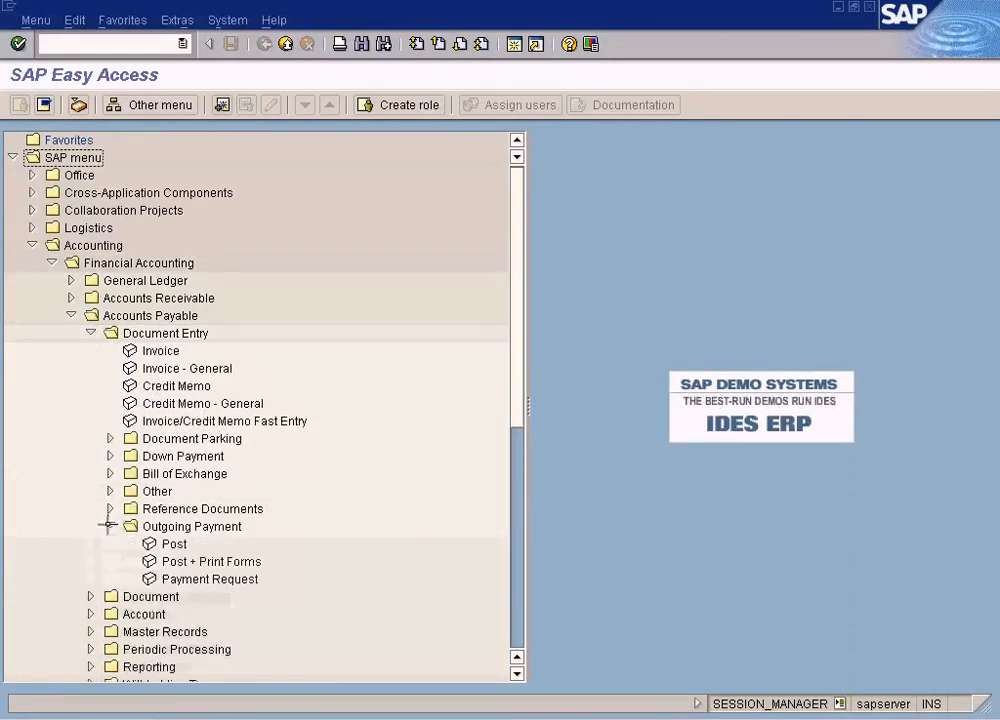
Start posting an outgoing payment and set the document date to 05.01.2009
{"action": "double_click", "coordinate": [172, 543]}
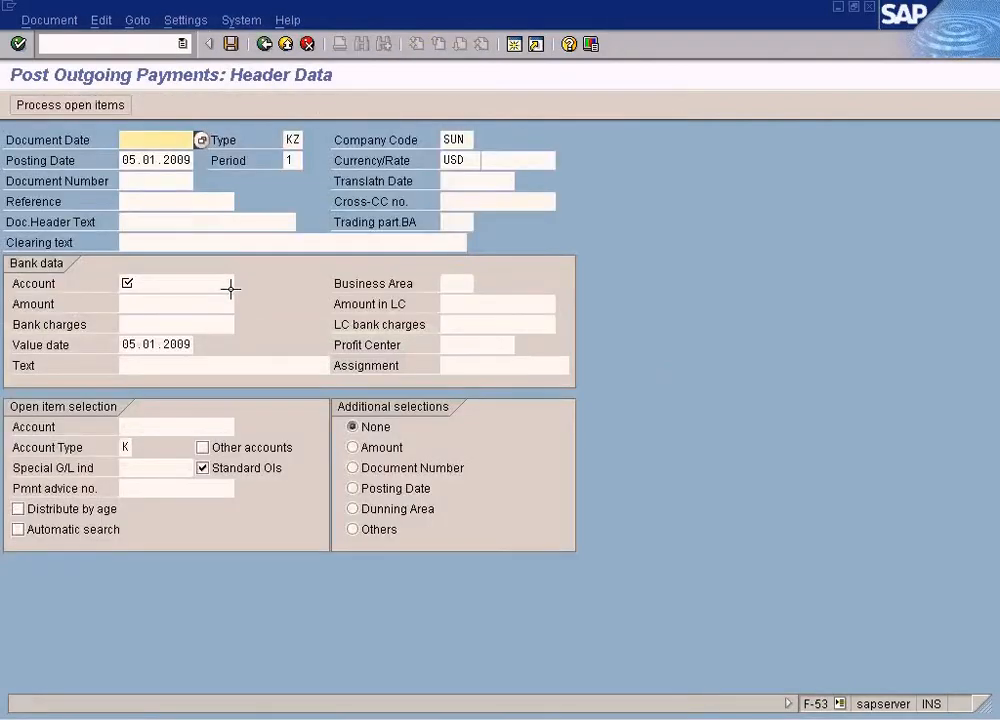
{"action": "key", "text": "Return"}
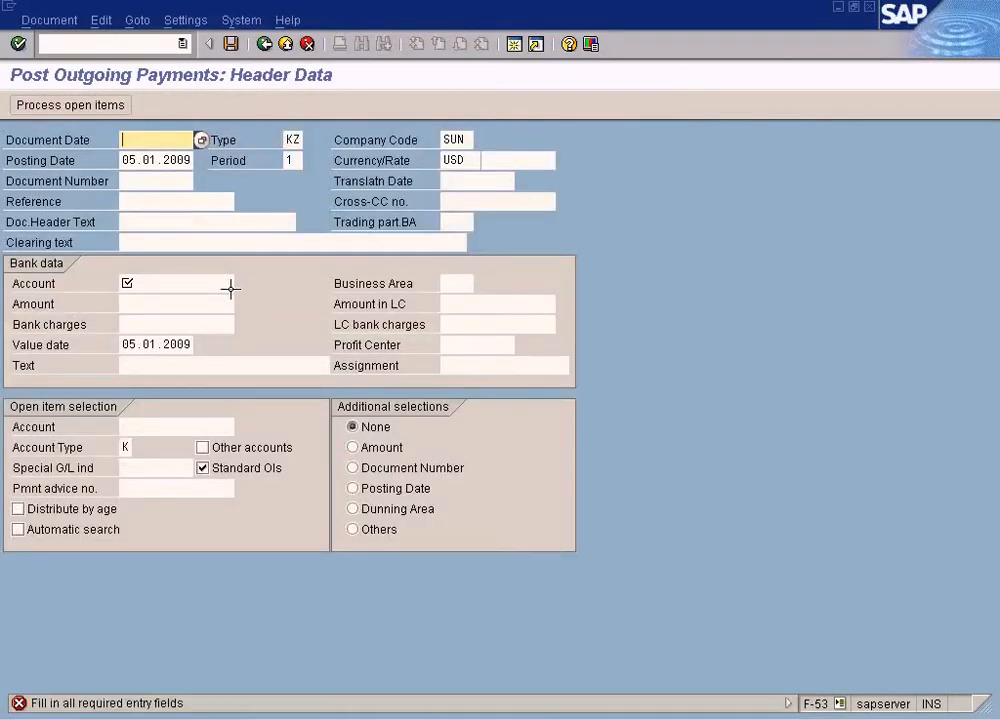
{"action": "key", "text": "F4"}
{"action": "key", "text": "Return"}
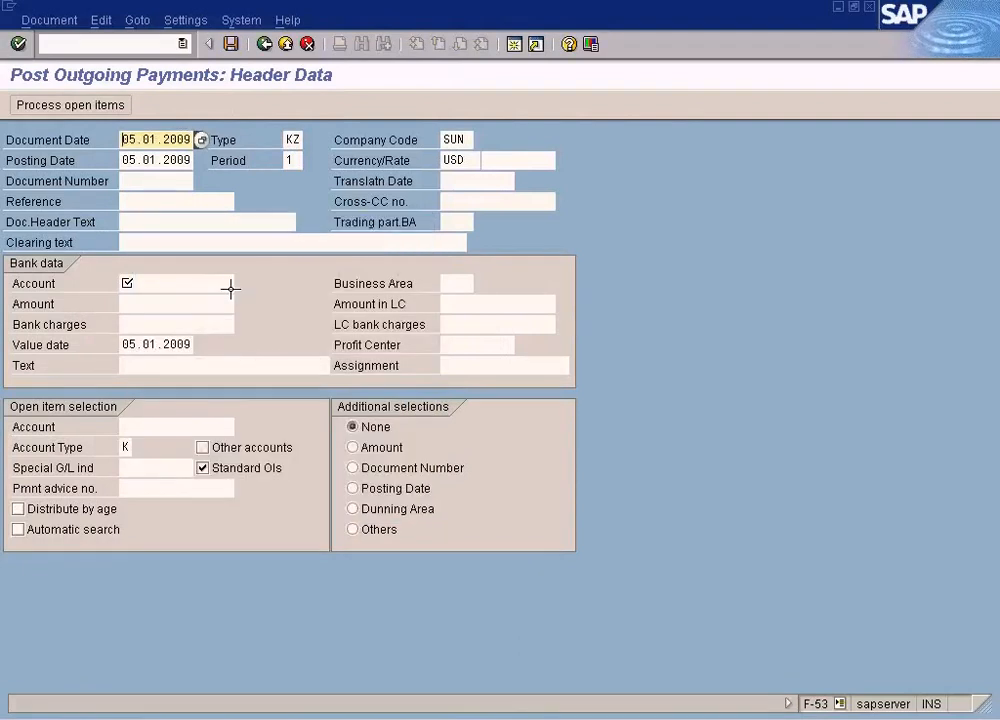
Look up the company's G/L accounts by description and choose Cash In Bank as the payment's bank account
{"action": "left_click", "coordinate": [203, 284]}
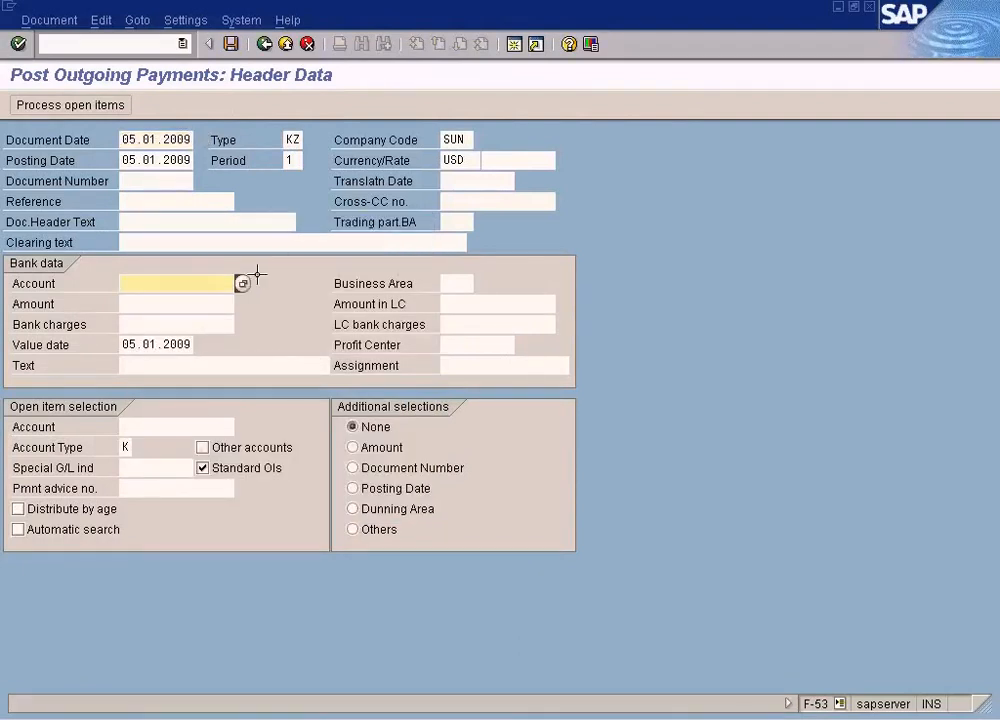
{"action": "left_click", "coordinate": [243, 282]}
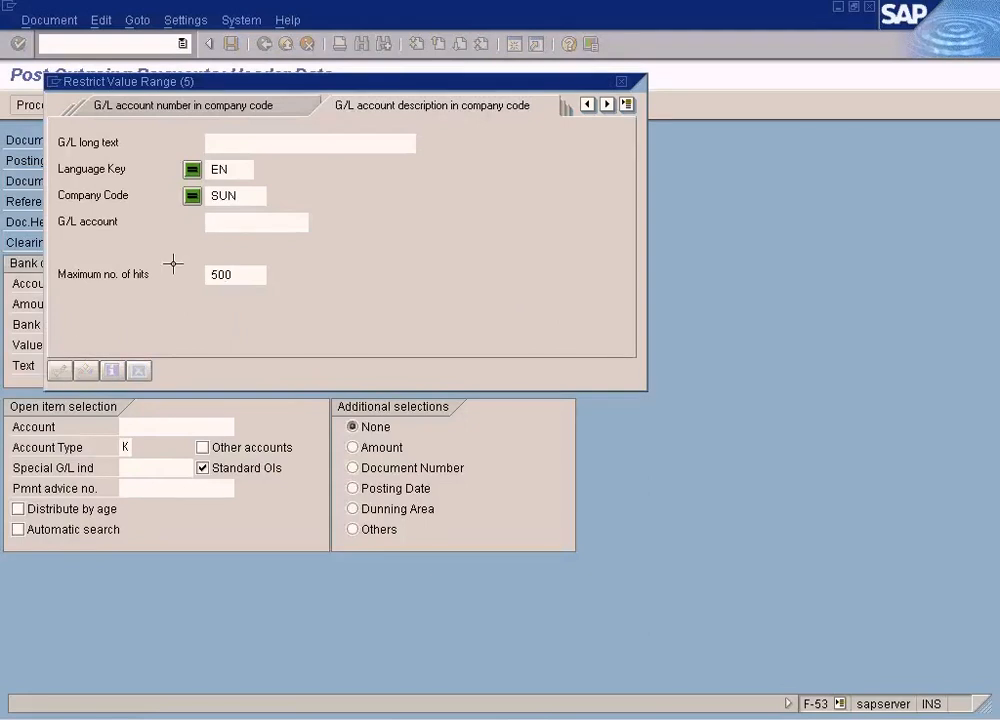
{"action": "key", "text": "Return"}
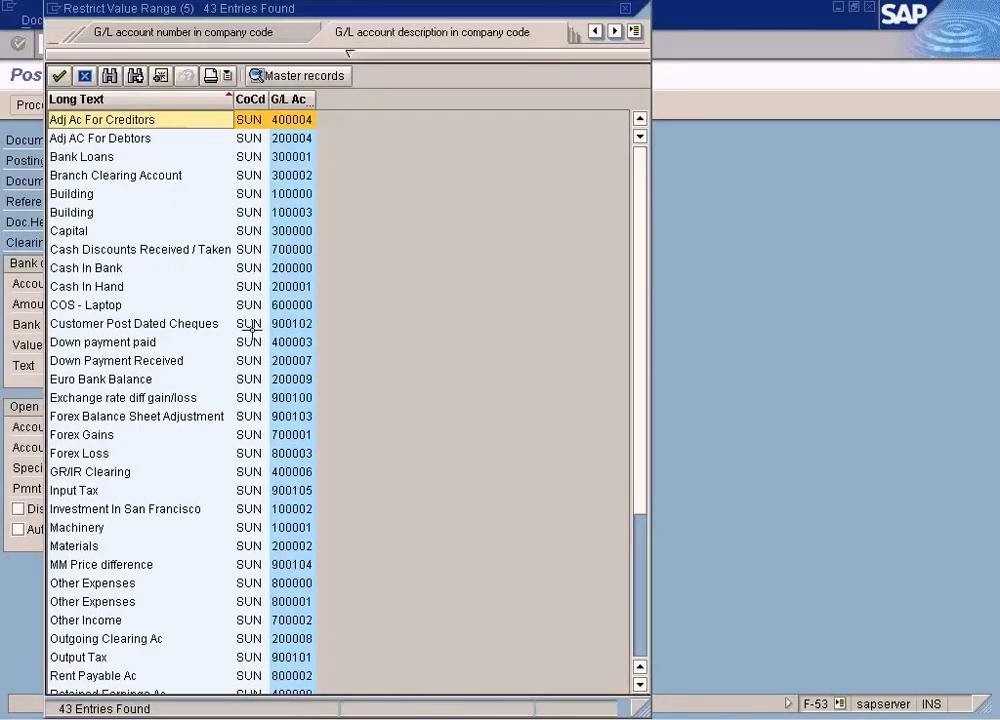
{"action": "double_click", "coordinate": [163, 270]}
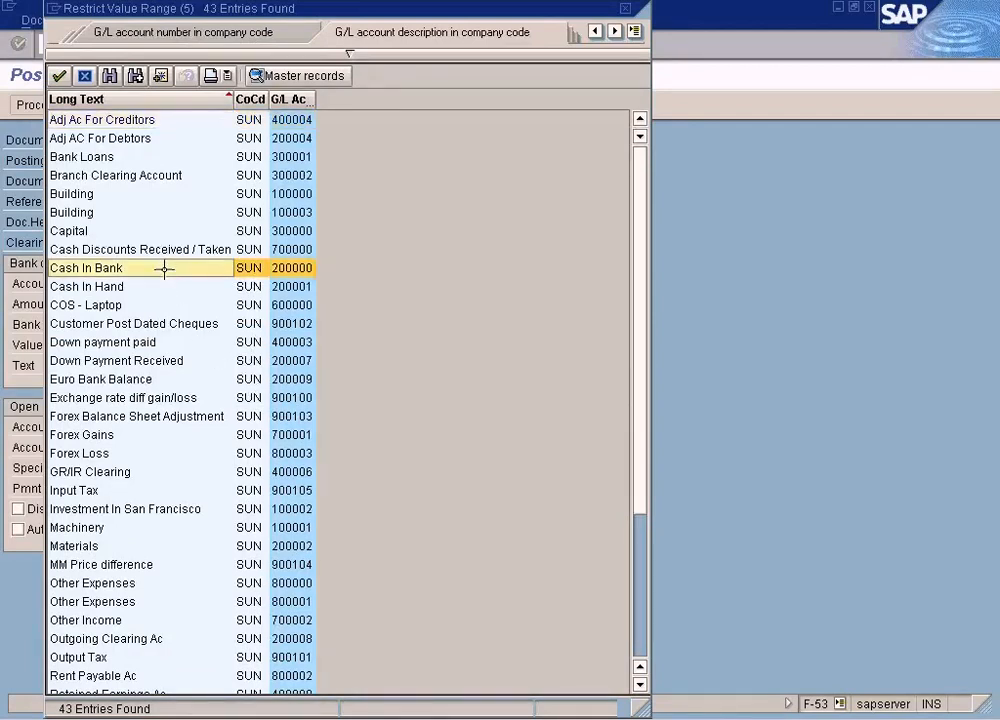
Check the revised total on the sample vendor invoice in Paint, enter 396 as the payment amount in SAP, and load Vendor A's open items
{"action": "left_click", "coordinate": [196, 305]}
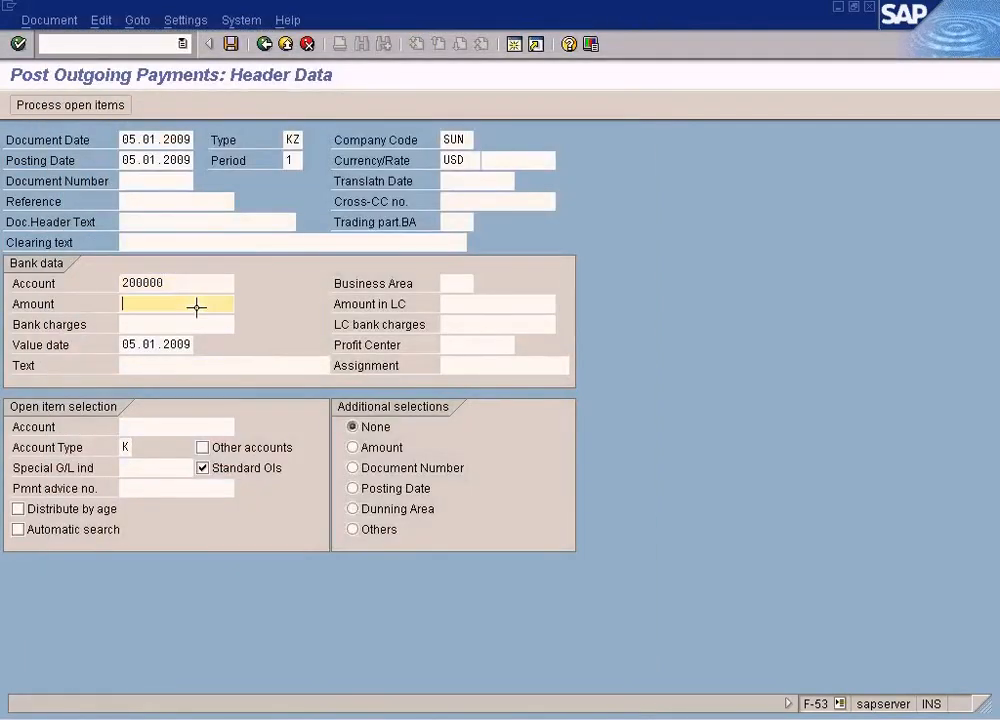
{"action": "left_click", "coordinate": [587, 712]}
{"action": "left_click", "coordinate": [576, 709]}
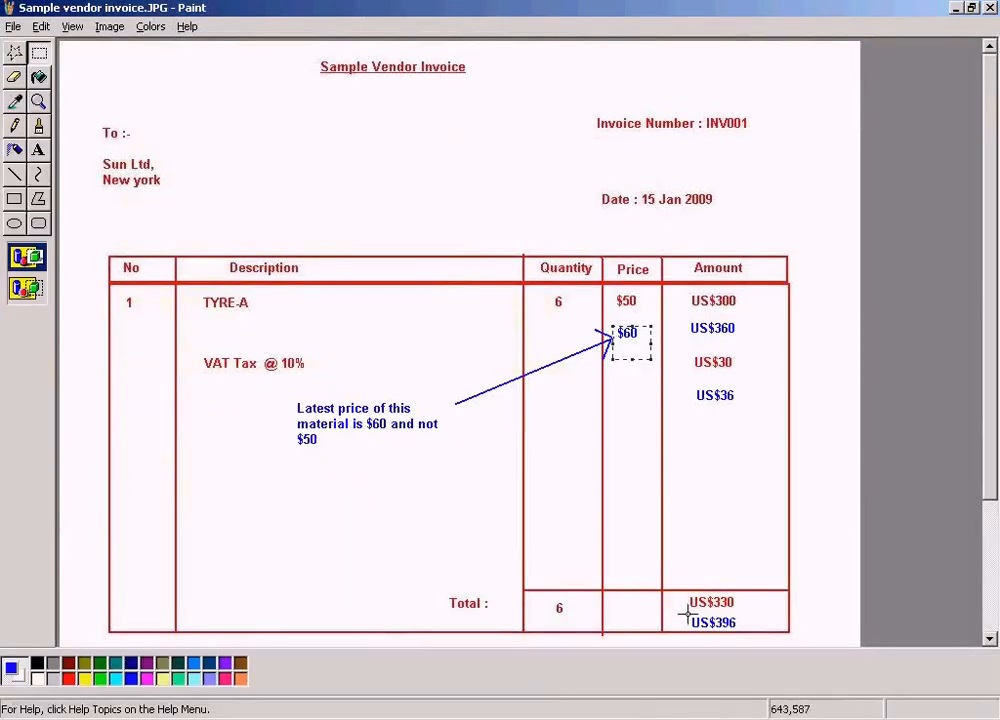
{"action": "key", "text": "alt+Tab"}
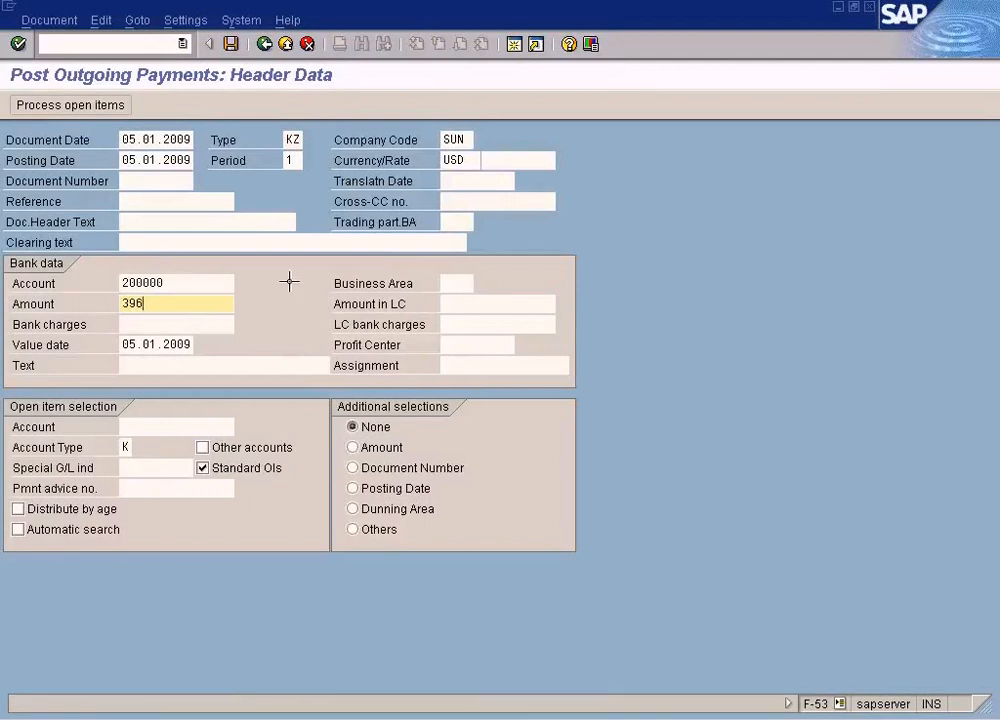
{"action": "left_click", "coordinate": [38, 105]}
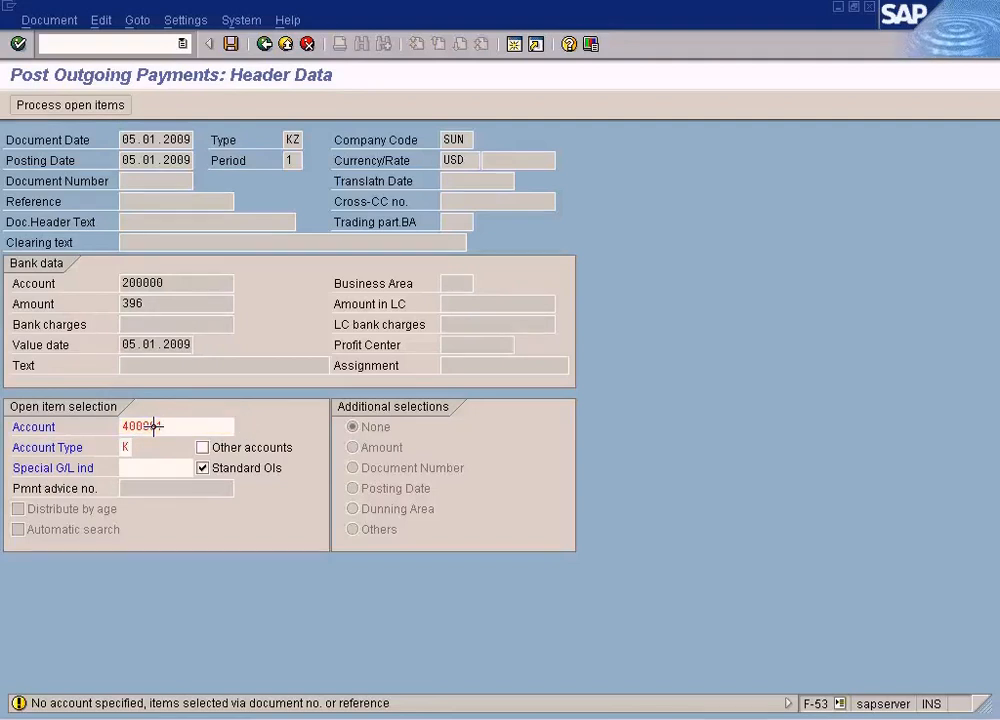
{"action": "key", "text": "Return"}
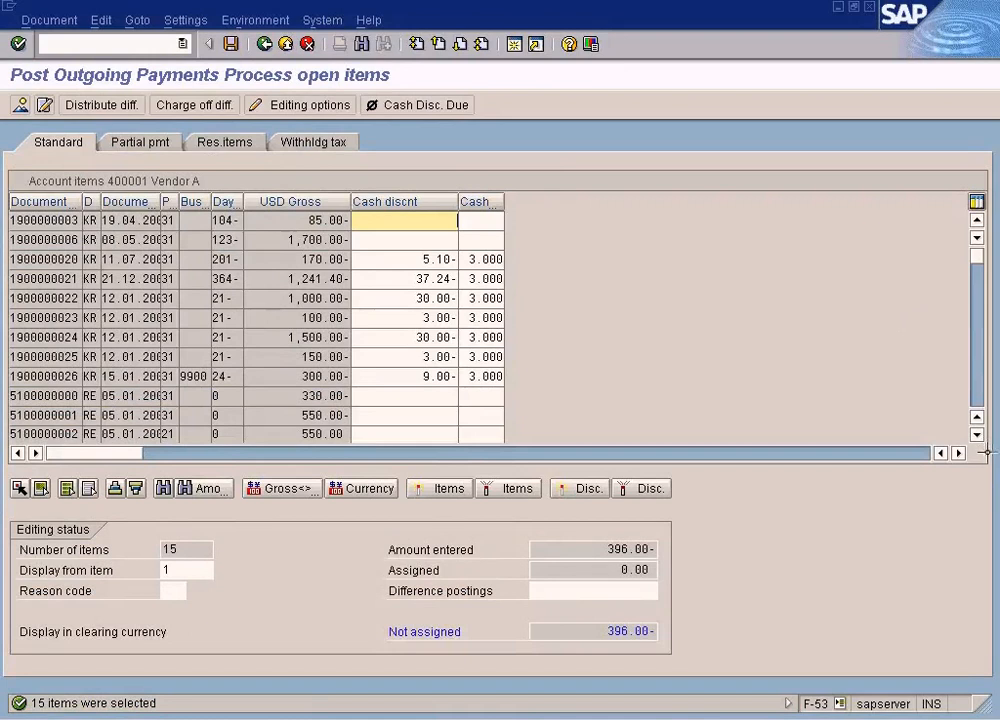
Find the 396.00 USD invoice among the open items, inspect its line item details, and assign it to the payment
{"action": "scroll", "coordinate": [977, 434], "scroll_direction": "down", "scroll_amount": 5}
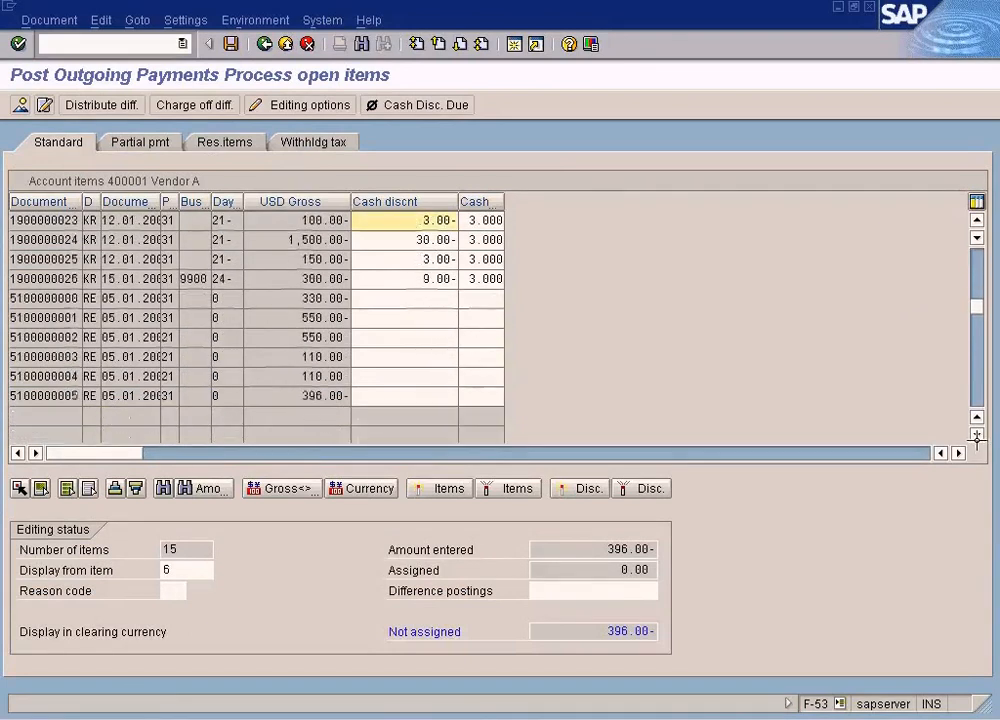
{"action": "left_click", "coordinate": [977, 436]}
{"action": "left_click", "coordinate": [328, 377]}
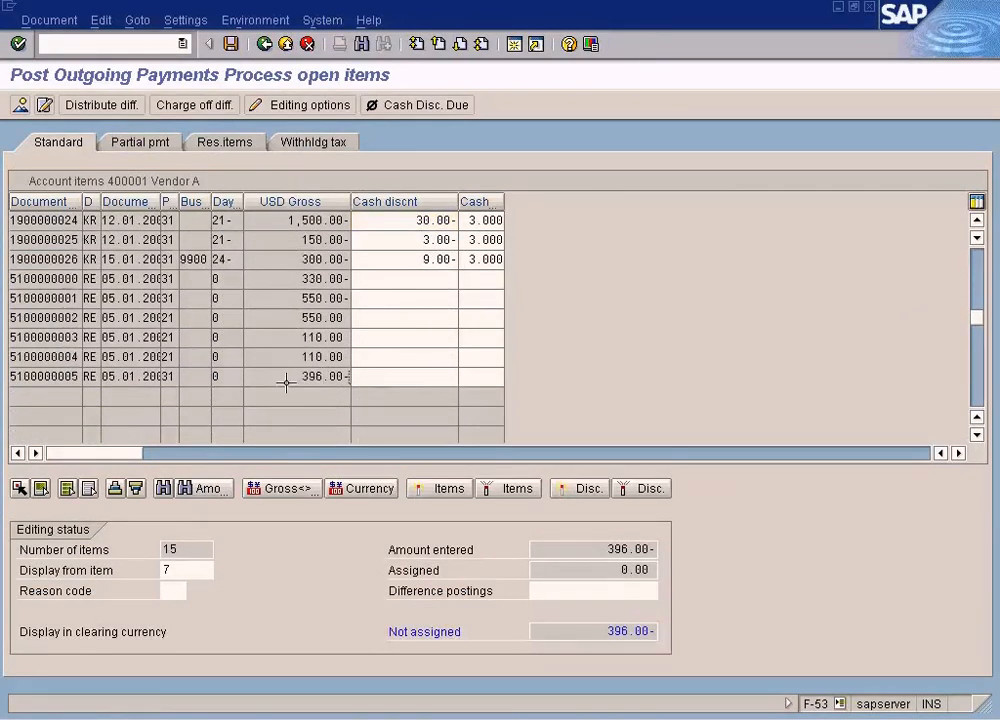
{"action": "double_click", "coordinate": [68, 376]}
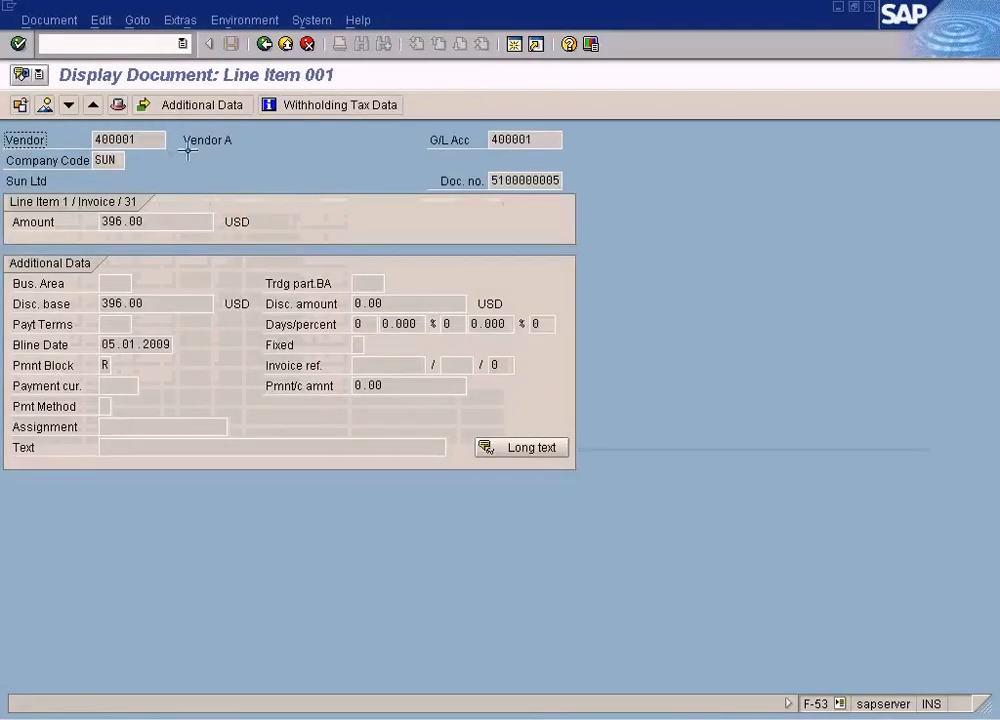
{"action": "left_click", "coordinate": [264, 45]}
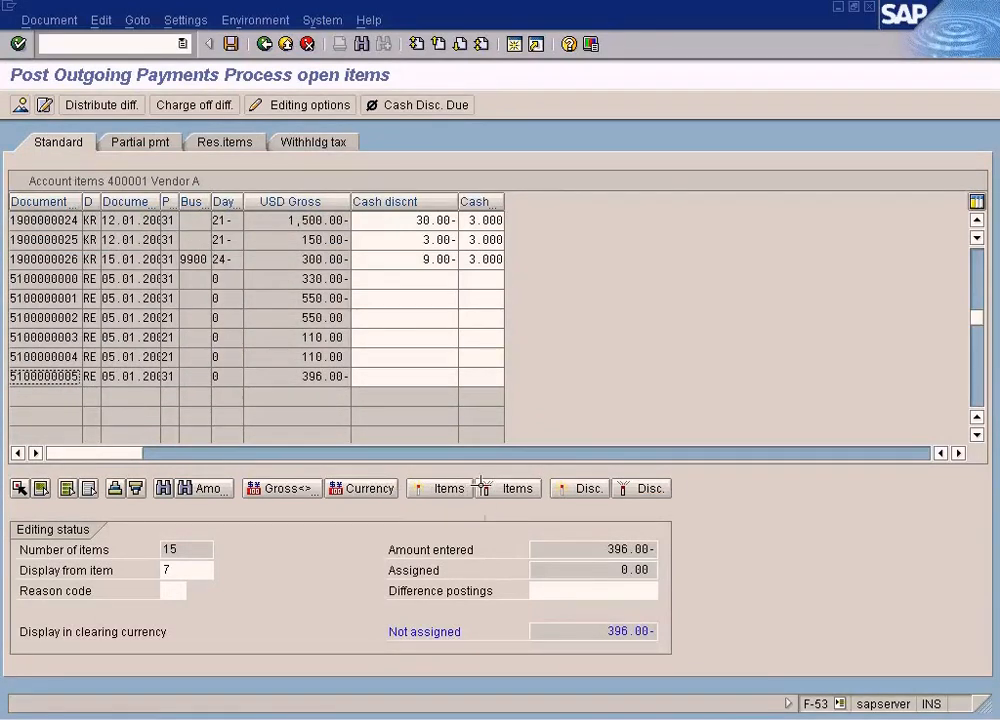
{"action": "left_click", "coordinate": [440, 487]}
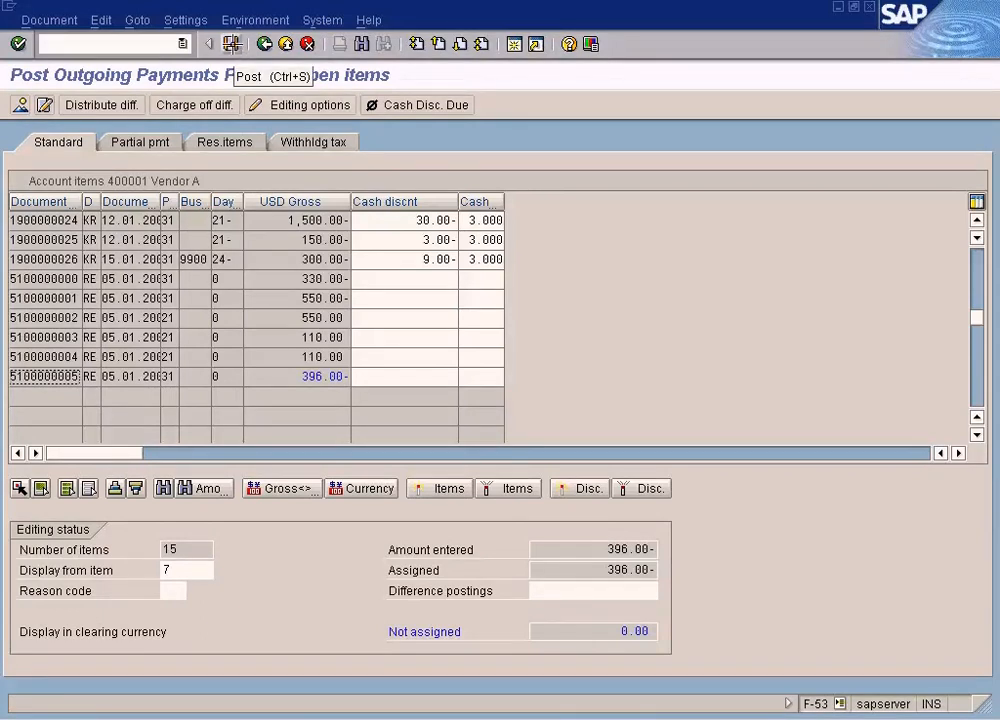
Display the payment document overview and try to simulate the posting
{"action": "left_click", "coordinate": [20, 104]}
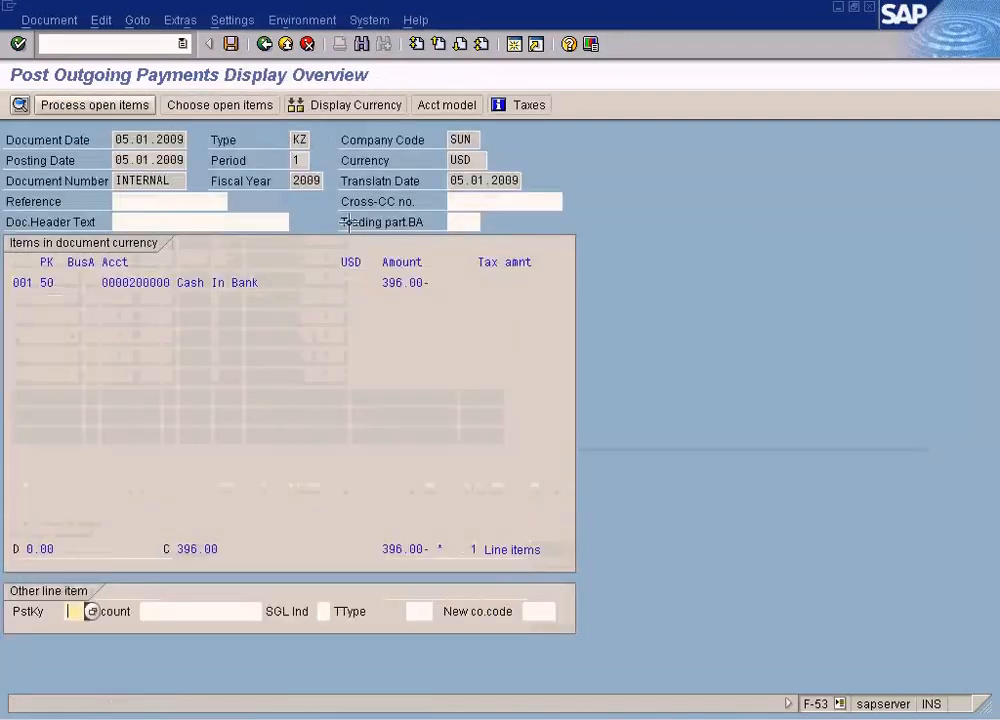
{"action": "left_click", "coordinate": [48, 20]}
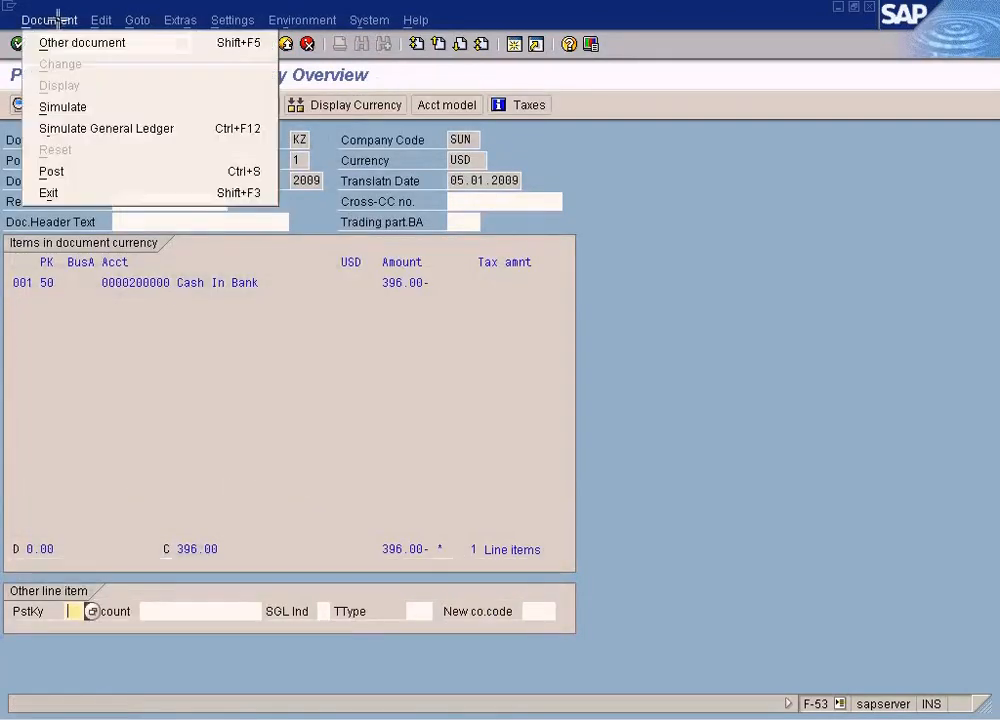
{"action": "left_click", "coordinate": [63, 106]}
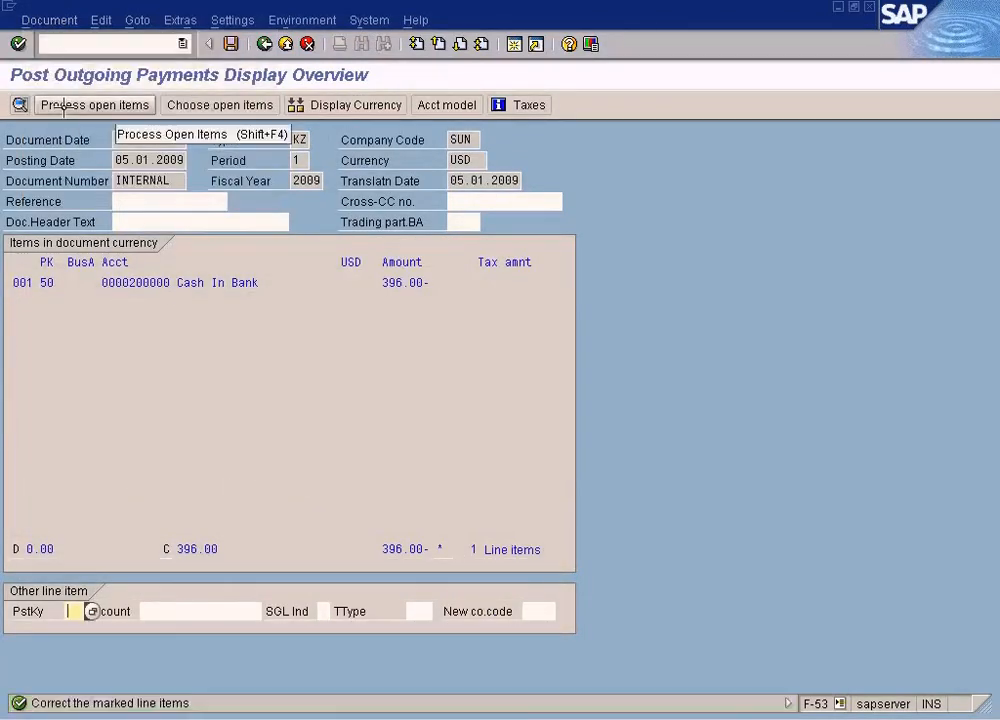
Fill in the required due date on the Cash In Bank line item from the date selection and return to the document overview
{"action": "double_click", "coordinate": [233, 284]}
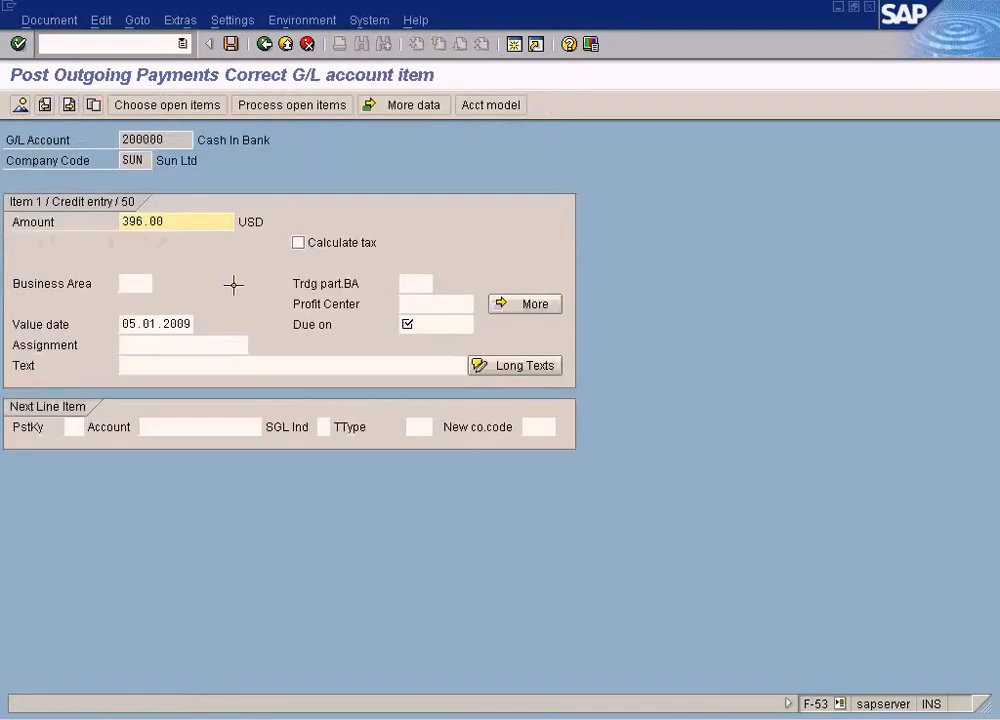
{"action": "left_click", "coordinate": [415, 324]}
{"action": "key", "text": "F4"}
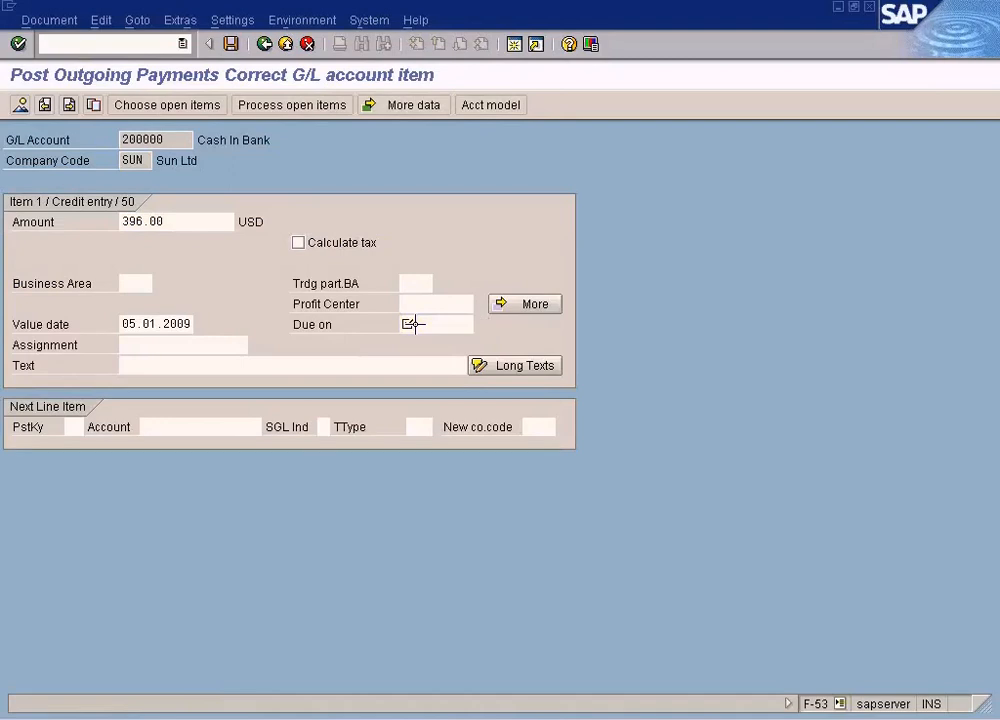
{"action": "key", "text": "Return"}
{"action": "left_click", "coordinate": [20, 104]}
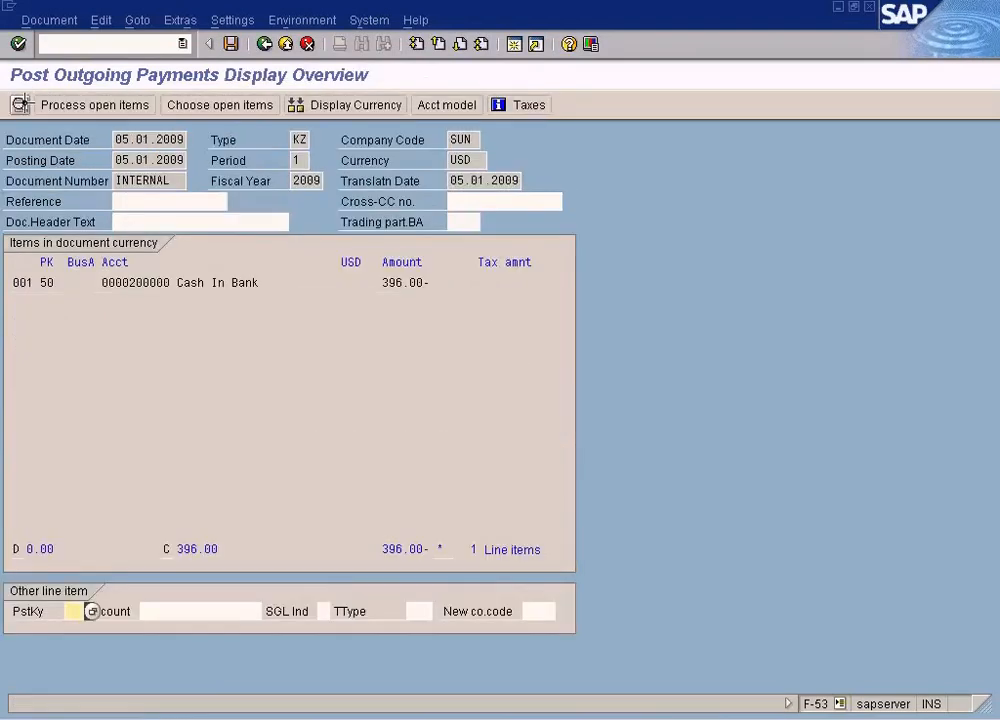
Simulate the outgoing payment document and post it
{"action": "left_click", "coordinate": [49, 20]}
{"action": "left_click", "coordinate": [71, 104]}
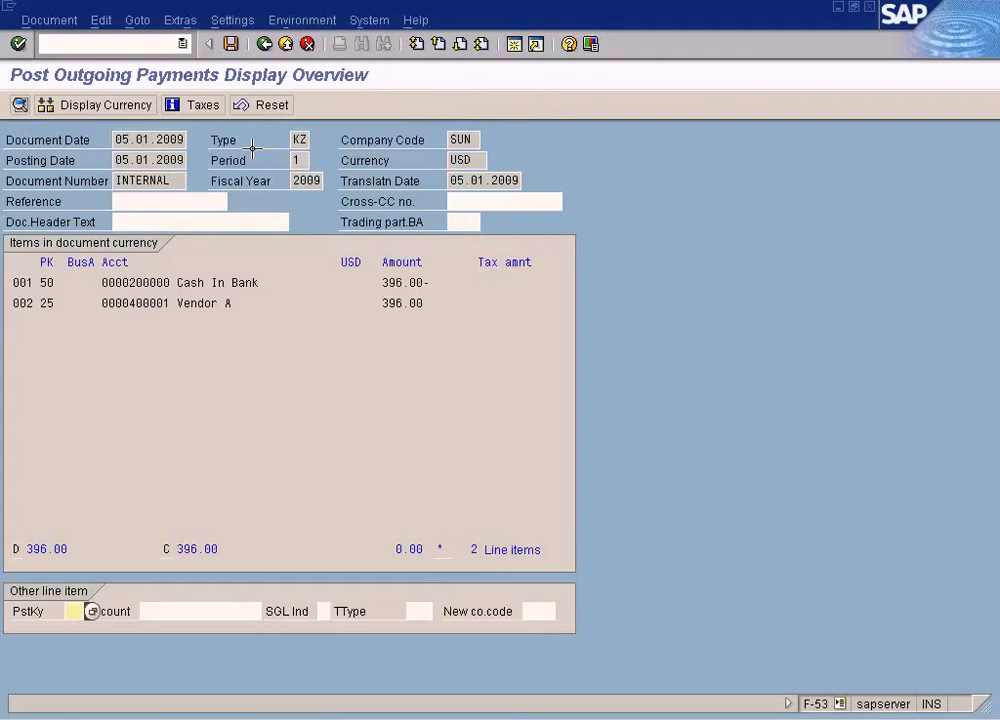
{"action": "left_click", "coordinate": [66, 19]}
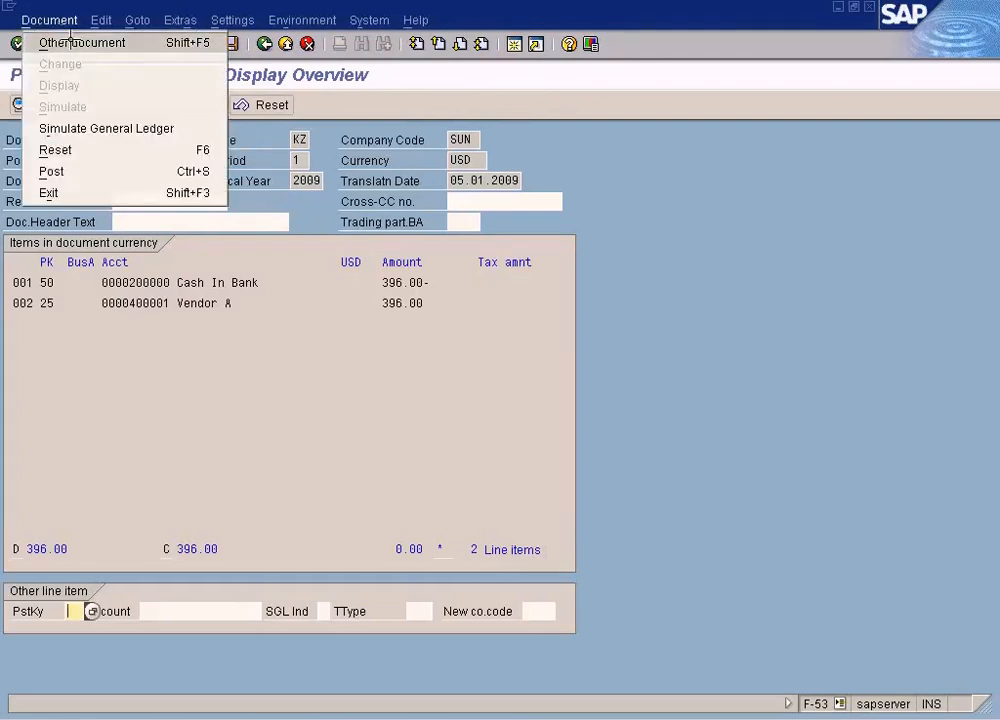
{"action": "left_click", "coordinate": [750, 218]}
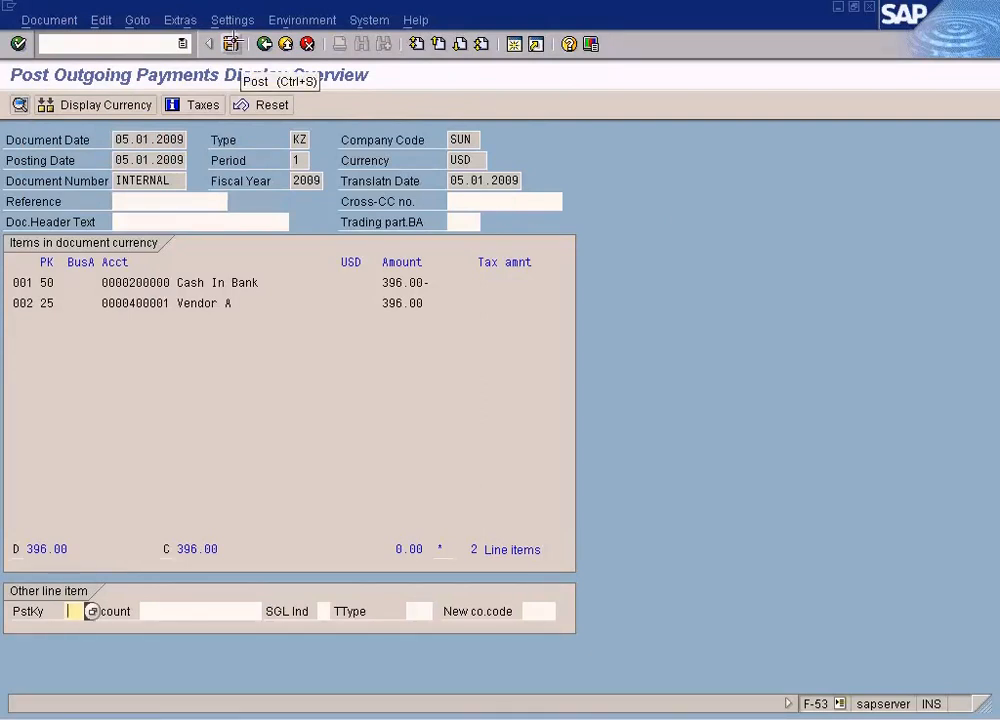
{"action": "left_click", "coordinate": [231, 43]}
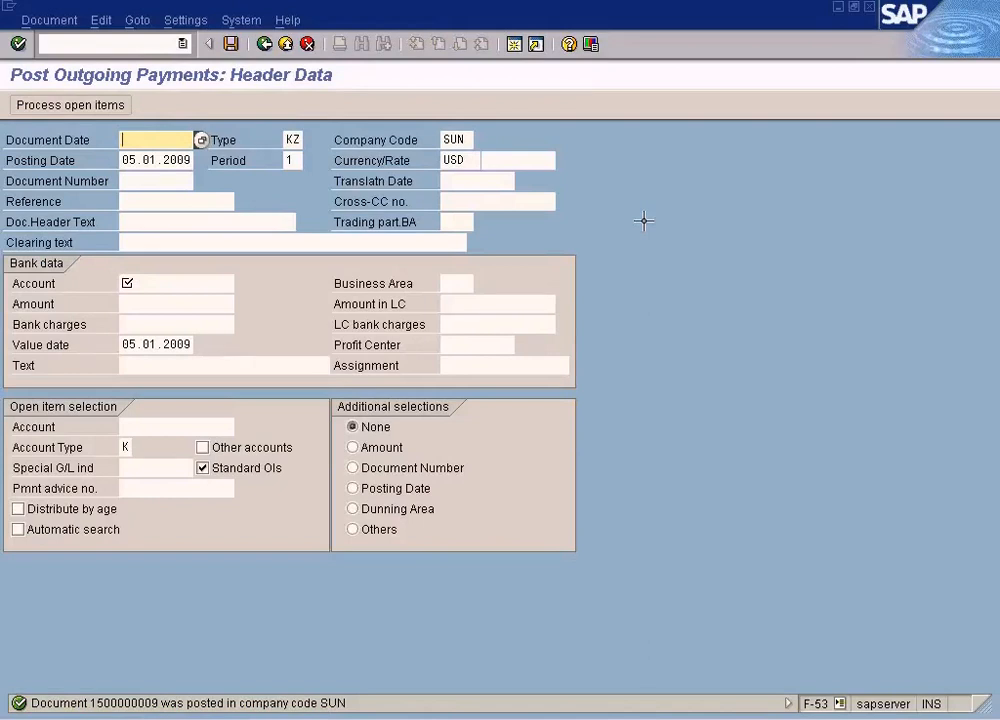
View the posting message's details, highlight the payment document number, and close the message
{"action": "double_click", "coordinate": [278, 697]}
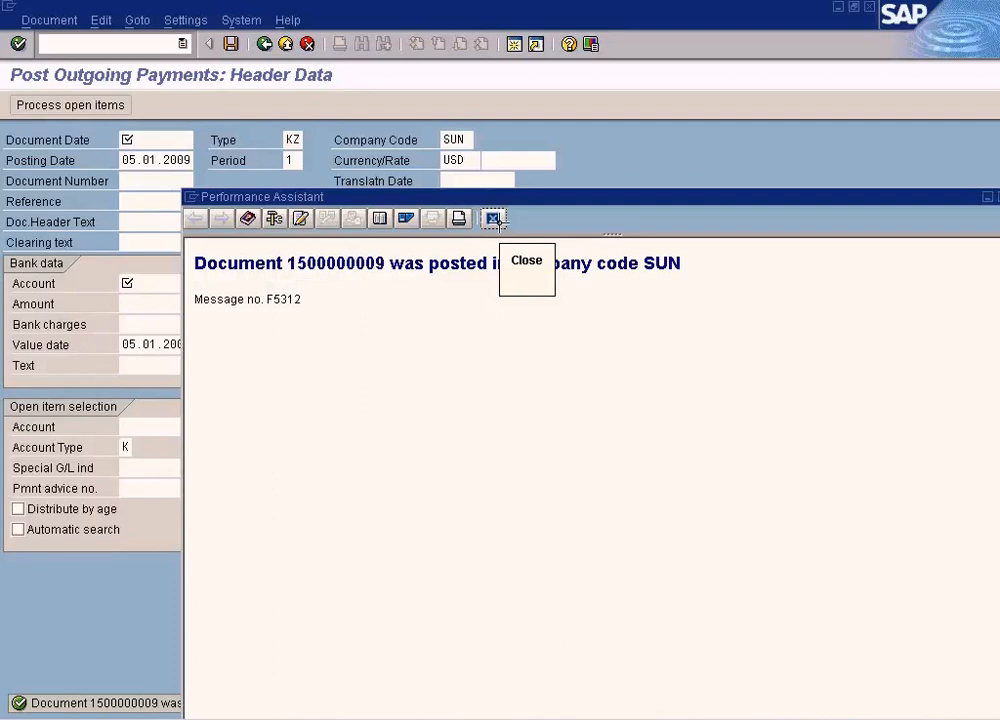
{"action": "double_click", "coordinate": [372, 264]}
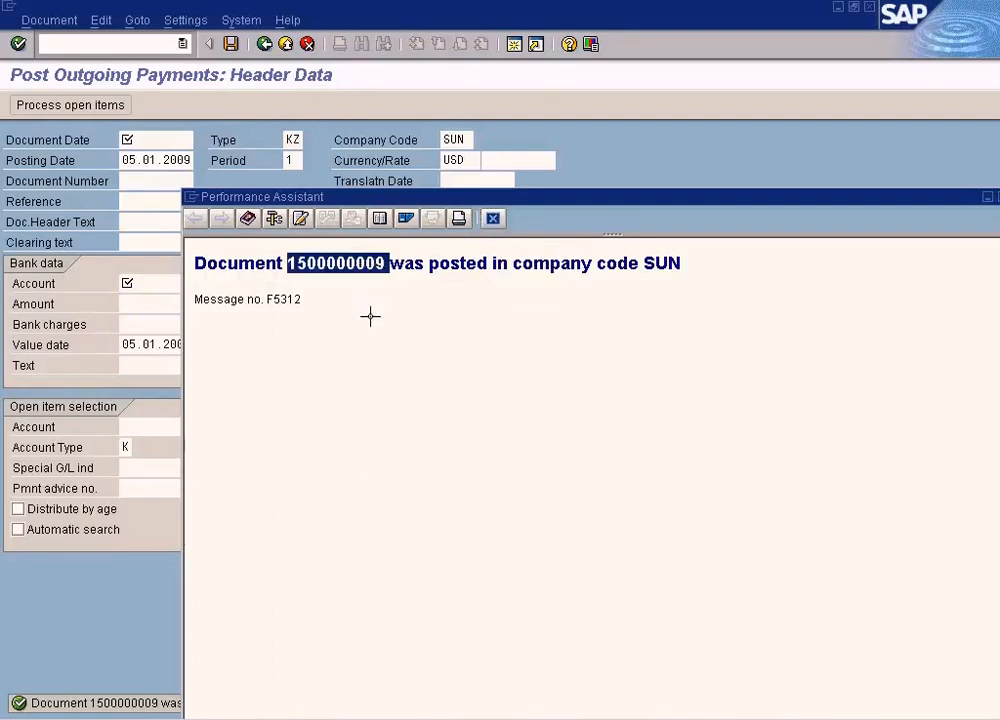
{"action": "left_click", "coordinate": [490, 217]}
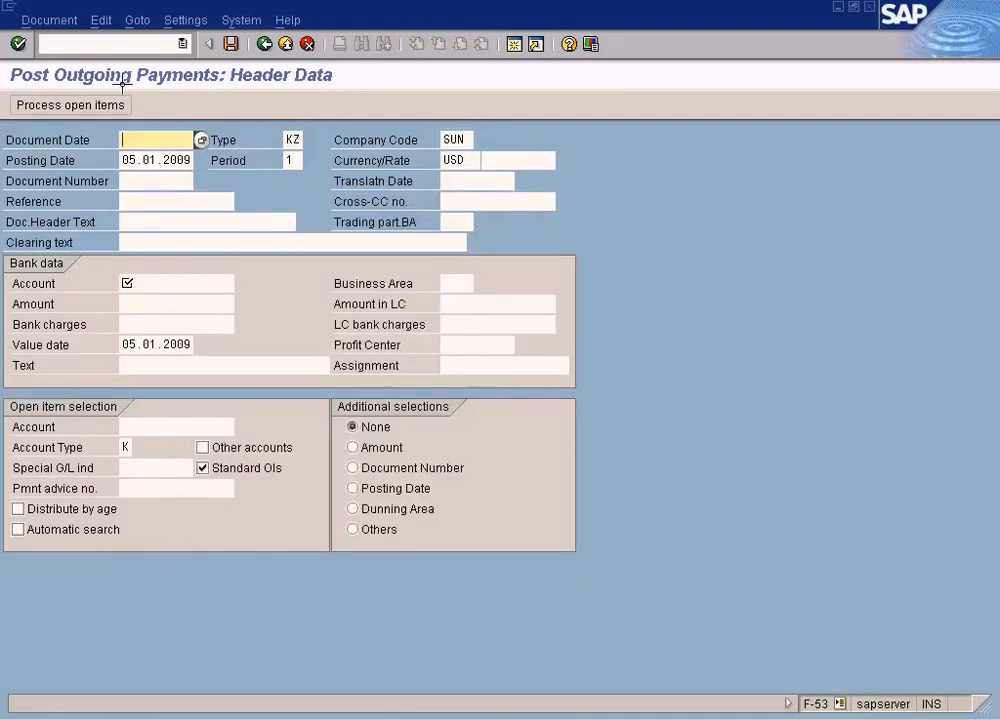
Run transaction /nfbl1n for Vendor A with all items selected, and examine the cleared invoice and payment entries
{"action": "left_click", "coordinate": [113, 44]}
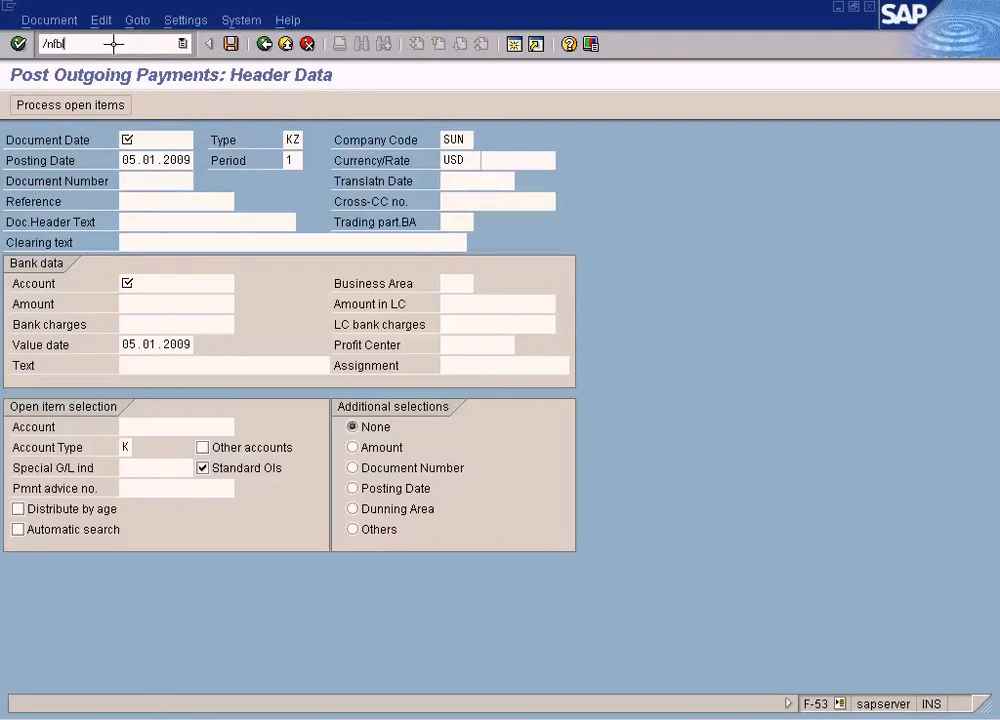
{"action": "type", "text": "/nfbl1n"}
{"action": "key", "text": "Return"}
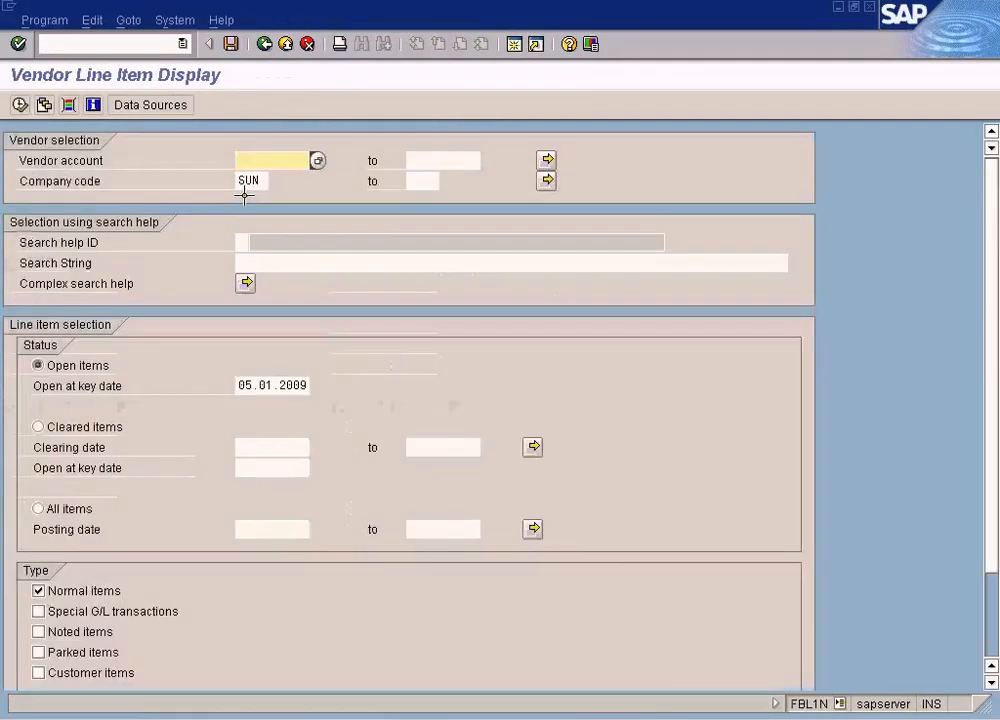
{"action": "type", "text": "400"}
{"action": "type", "text": "01"}
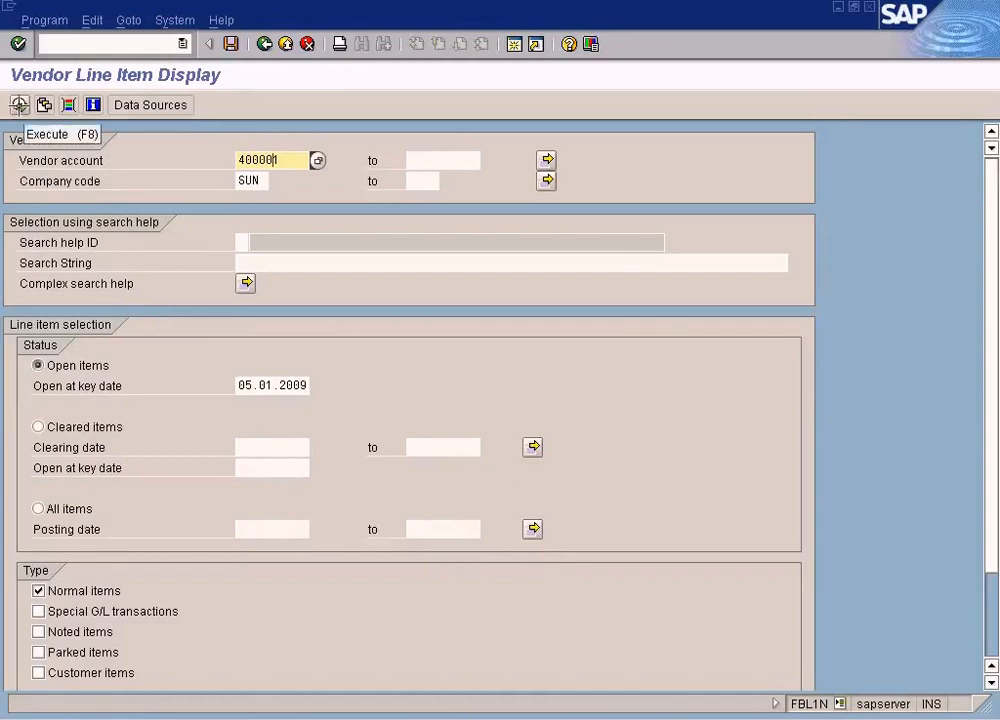
{"action": "left_click", "coordinate": [37, 507]}
{"action": "left_click", "coordinate": [20, 104]}
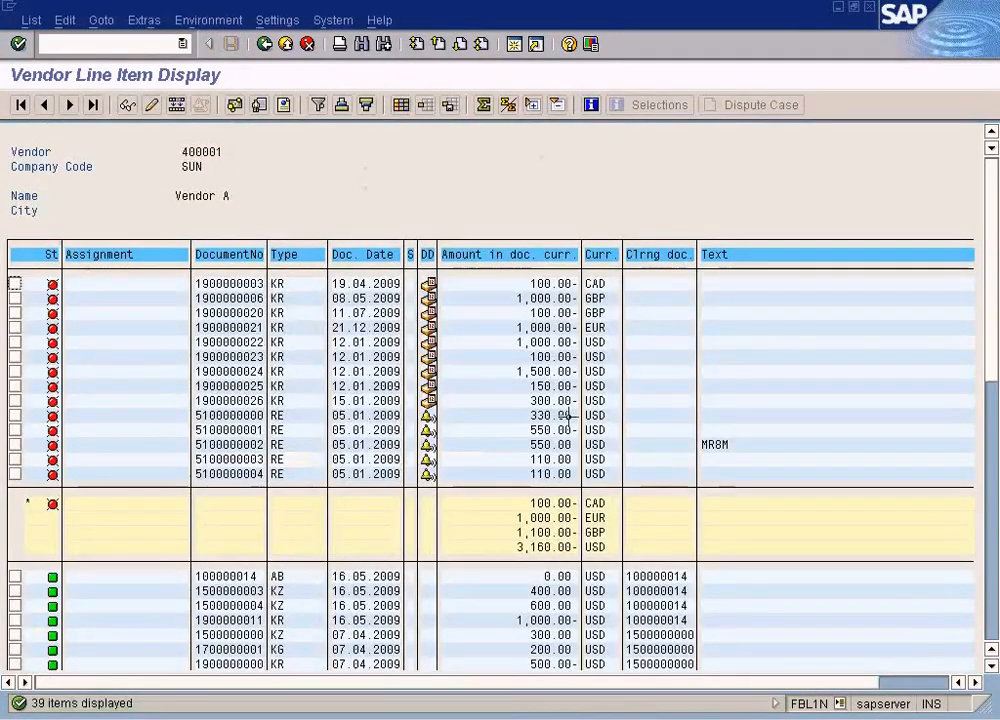
{"action": "left_click", "coordinate": [988, 491]}
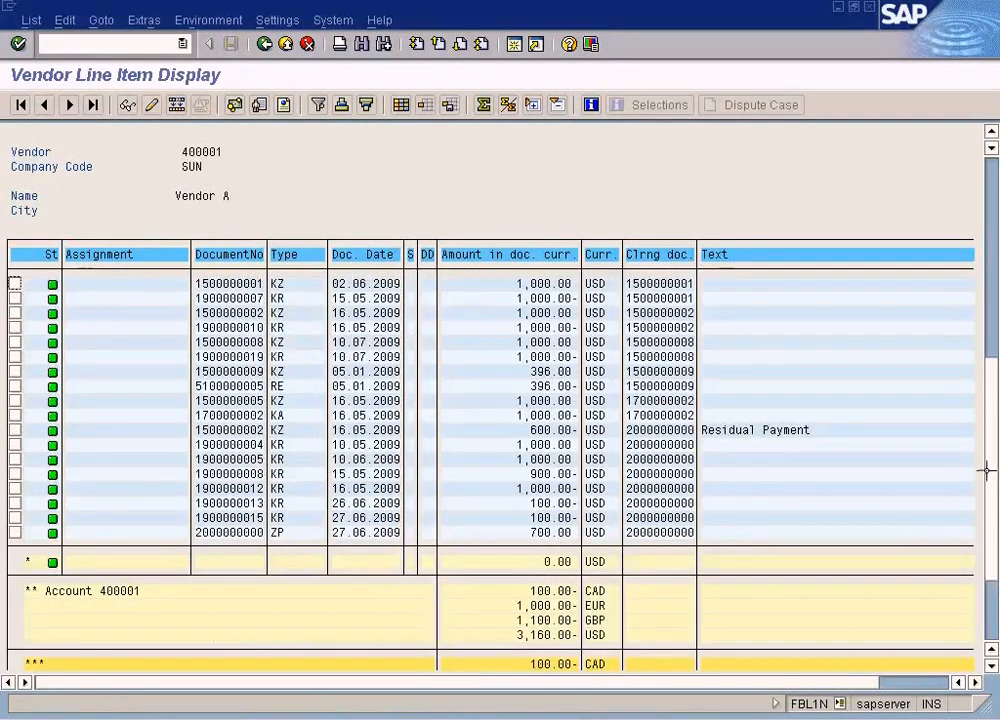
Open the outgoing payment line item for 396.00 USD, check its payment block field, and return to the vendor line items
{"action": "scroll", "coordinate": [988, 456], "scroll_direction": "up", "scroll_amount": 2}
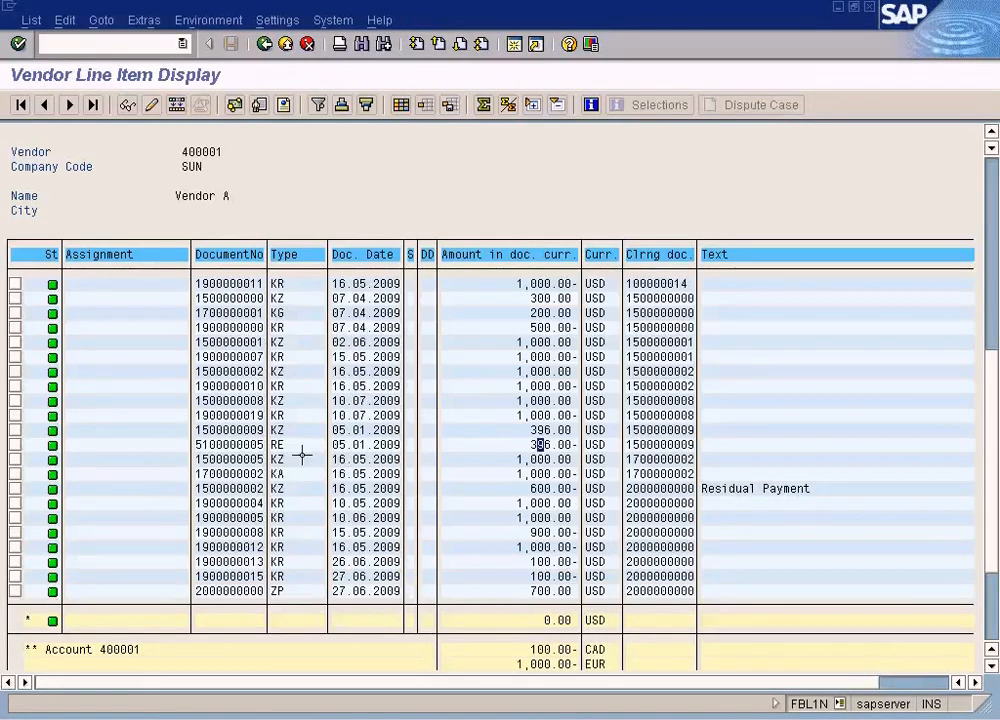
{"action": "double_click", "coordinate": [250, 430]}
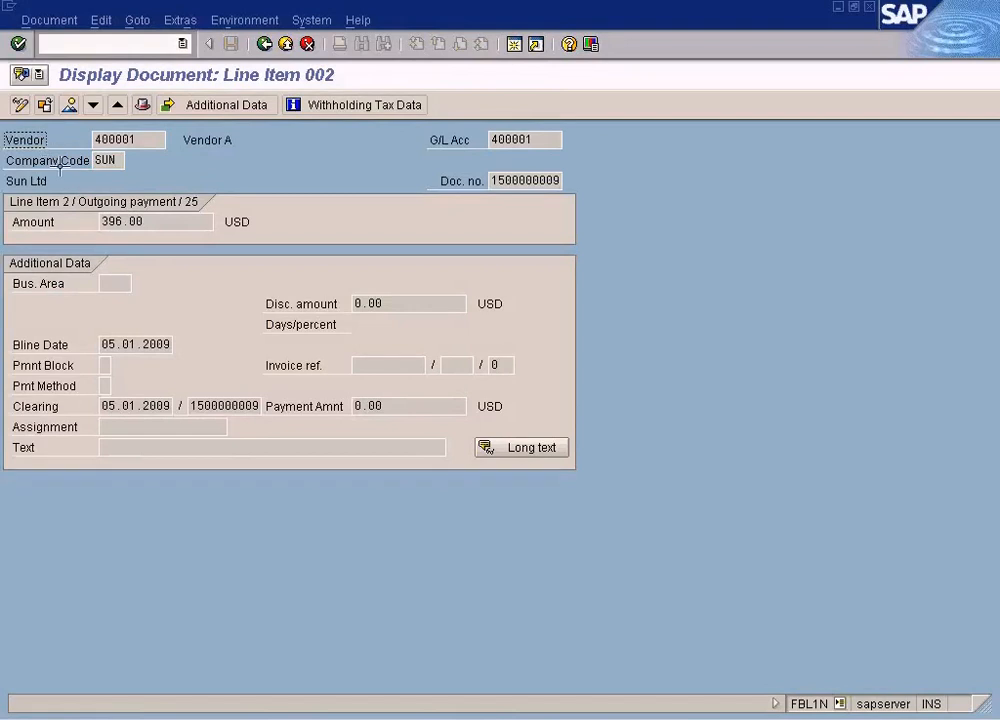
{"action": "left_click", "coordinate": [108, 365]}
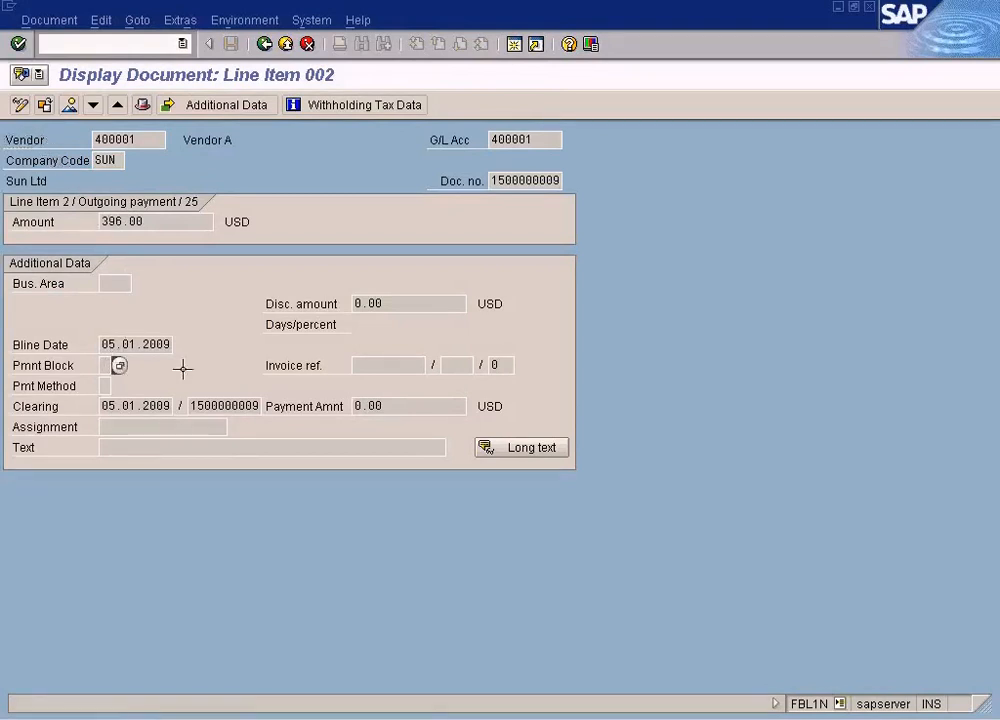
{"action": "left_click", "coordinate": [266, 43]}
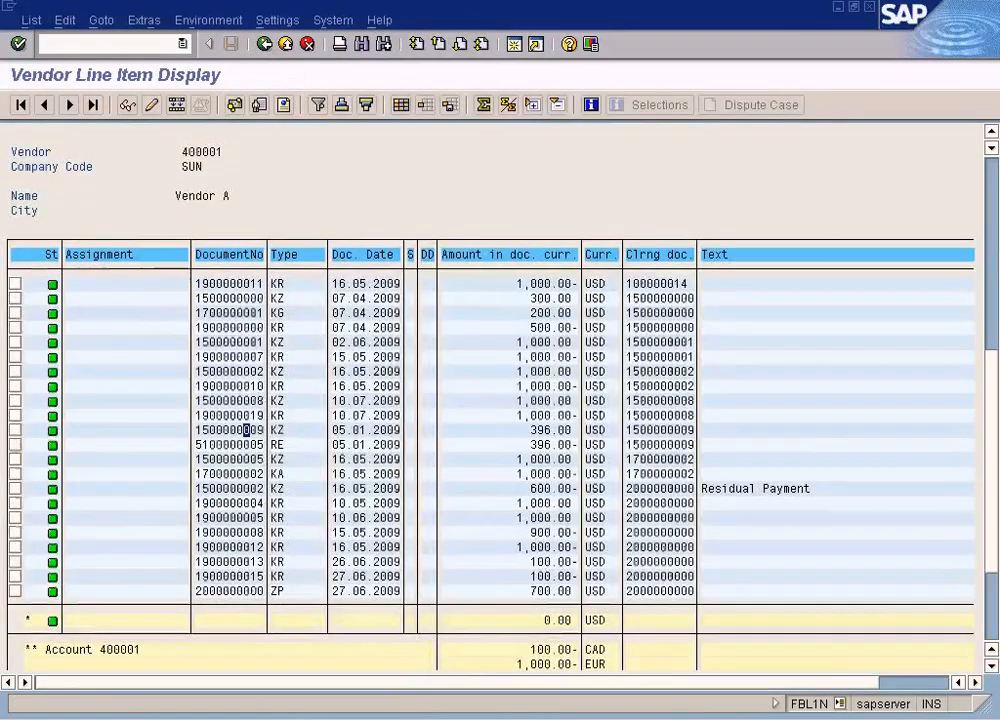
Close the previously opened accounting document of the 330.00 USD invoice and return from its invoice document to the purchase order
{"action": "left_click", "coordinate": [430, 717]}
{"action": "left_click", "coordinate": [428, 672]}
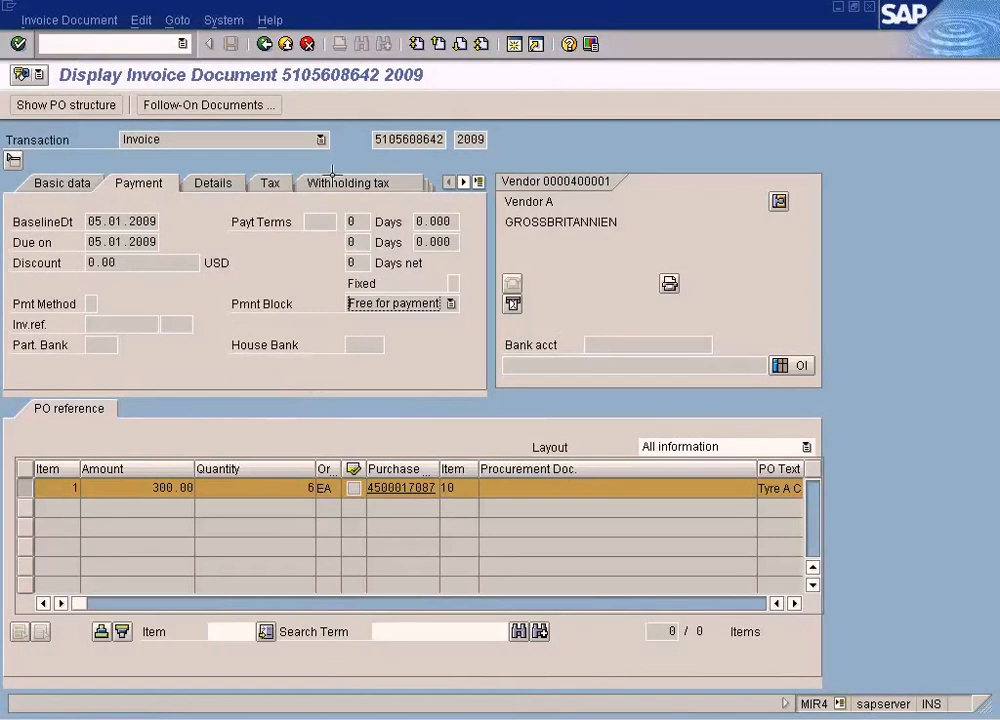
{"action": "left_click", "coordinate": [430, 717]}
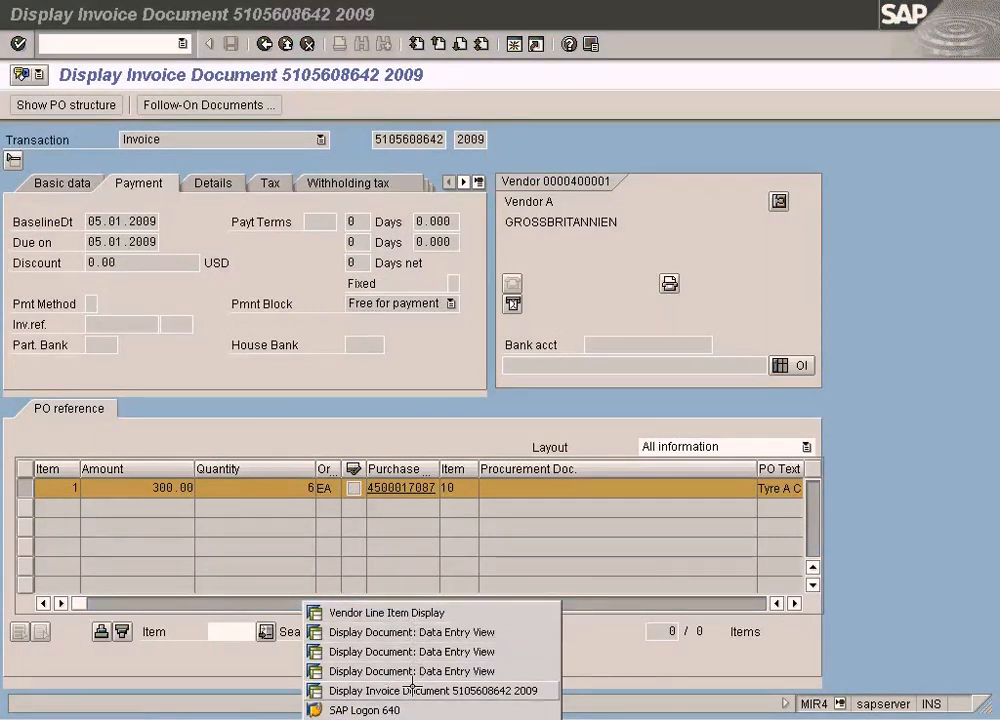
{"action": "left_click", "coordinate": [417, 634]}
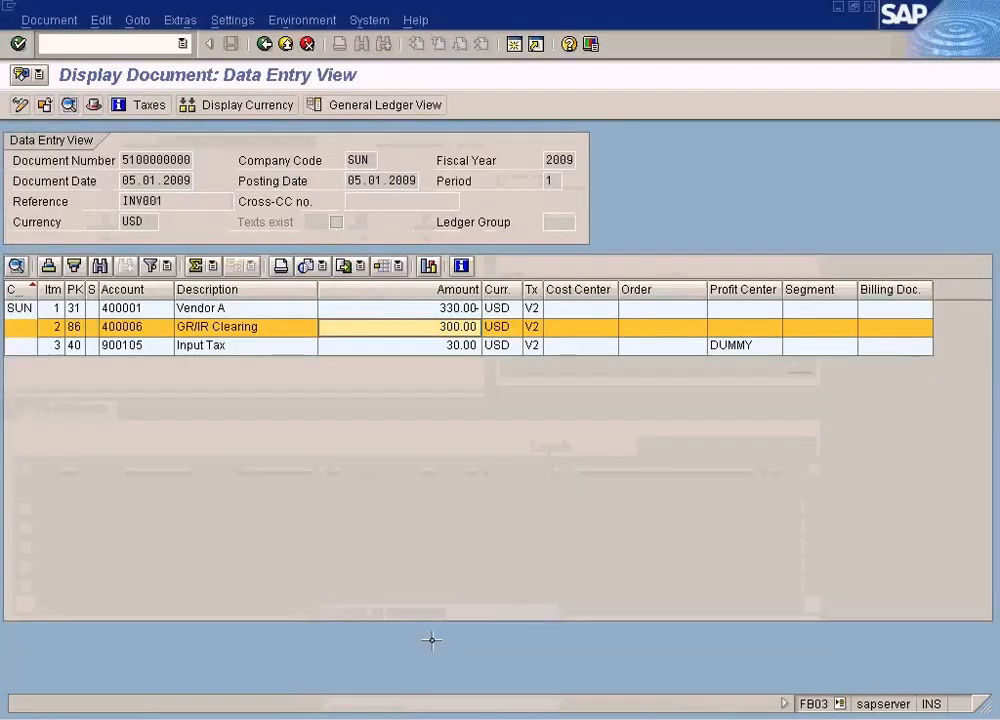
{"action": "left_click", "coordinate": [870, 7]}
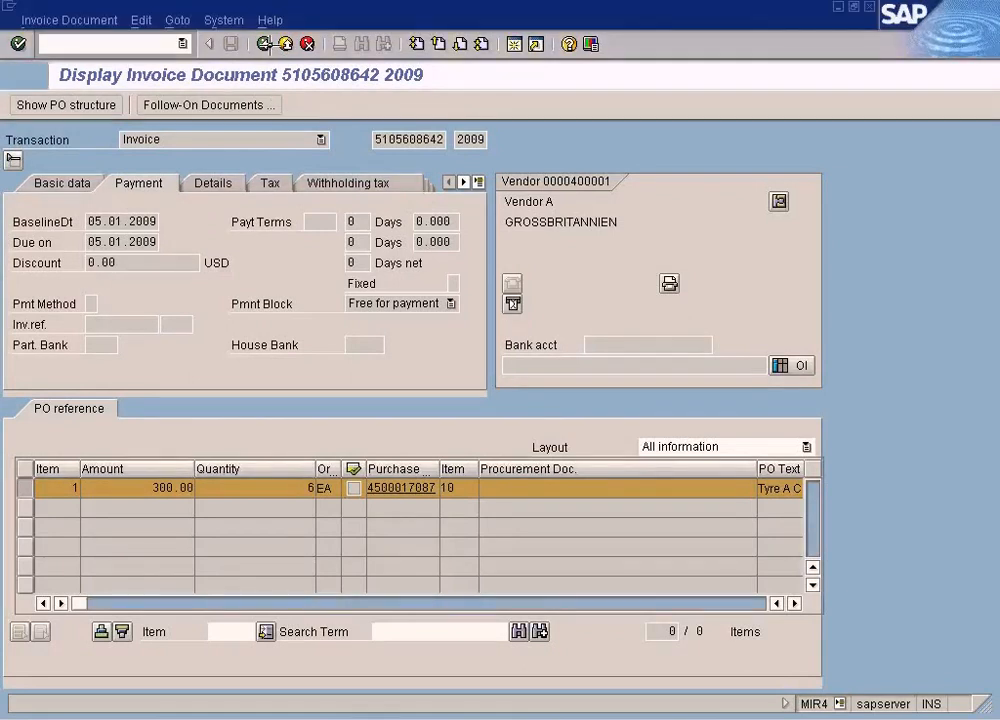
{"action": "left_click", "coordinate": [266, 45]}
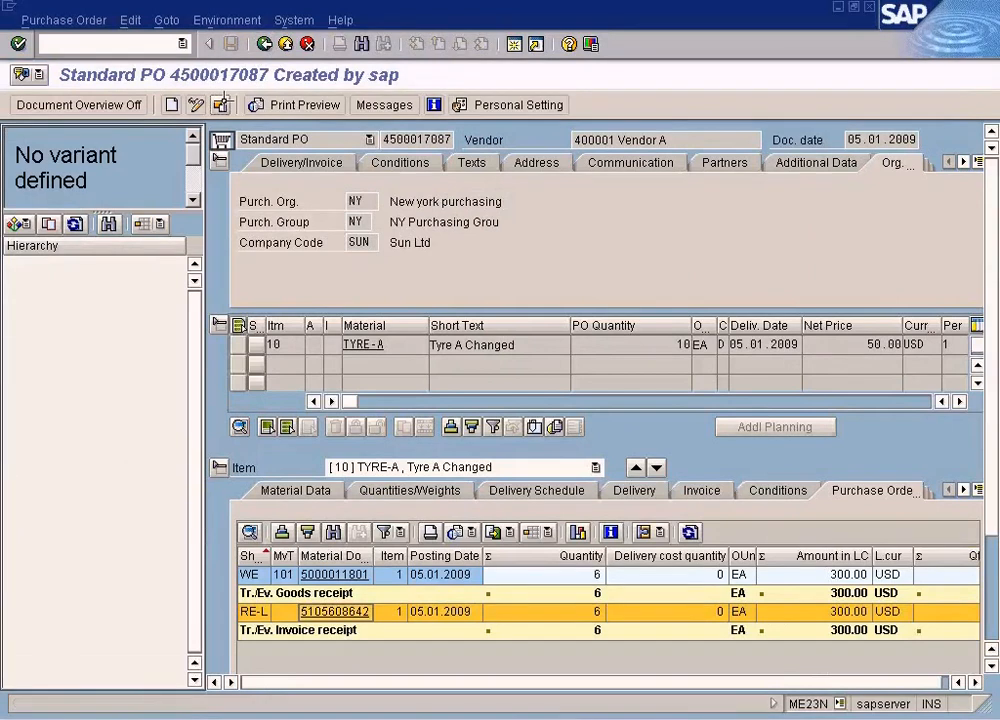
Display the other purchase order by its number and open the invoice receipt document for 360.00 USD from its history
{"action": "left_click", "coordinate": [222, 104]}
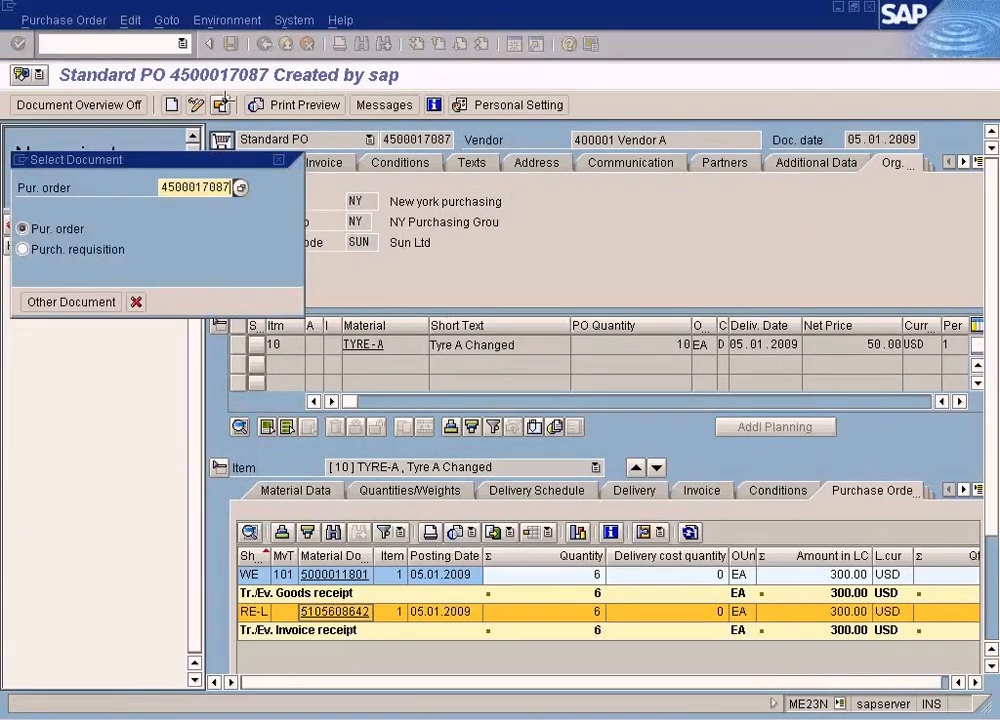
{"action": "type", "text": "3"}
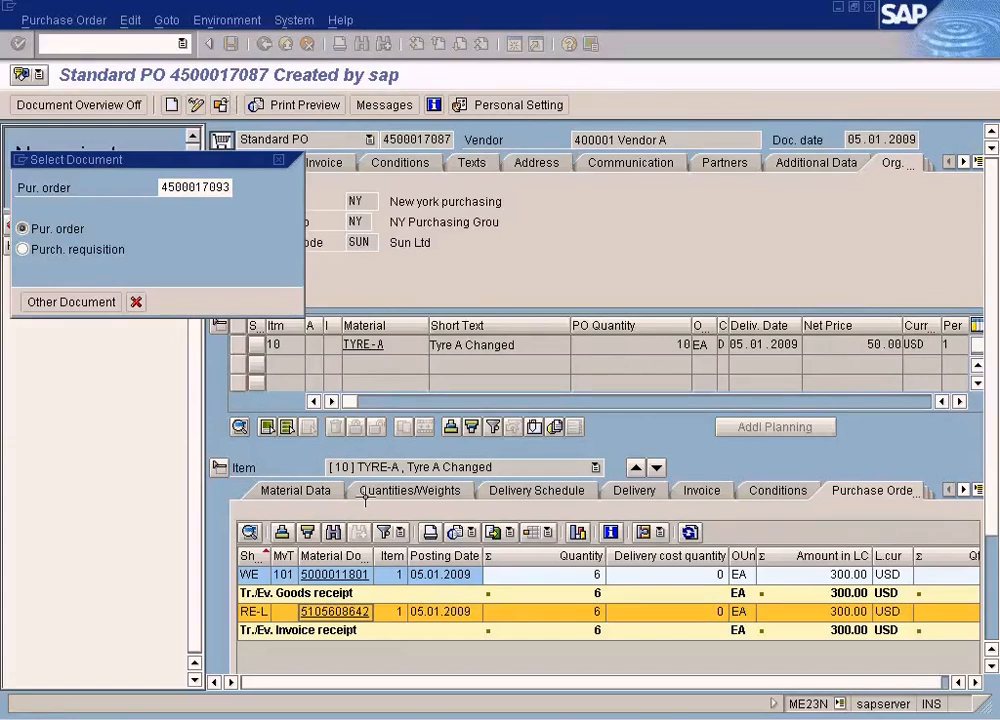
{"action": "key", "text": "Return"}
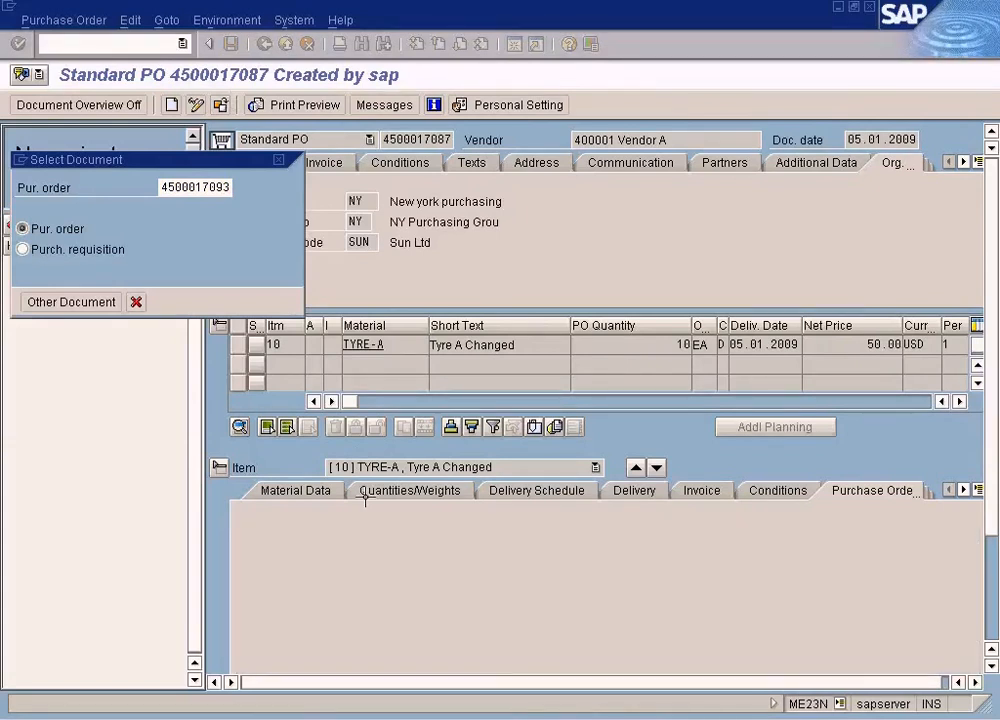
{"action": "left_click", "coordinate": [991, 662]}
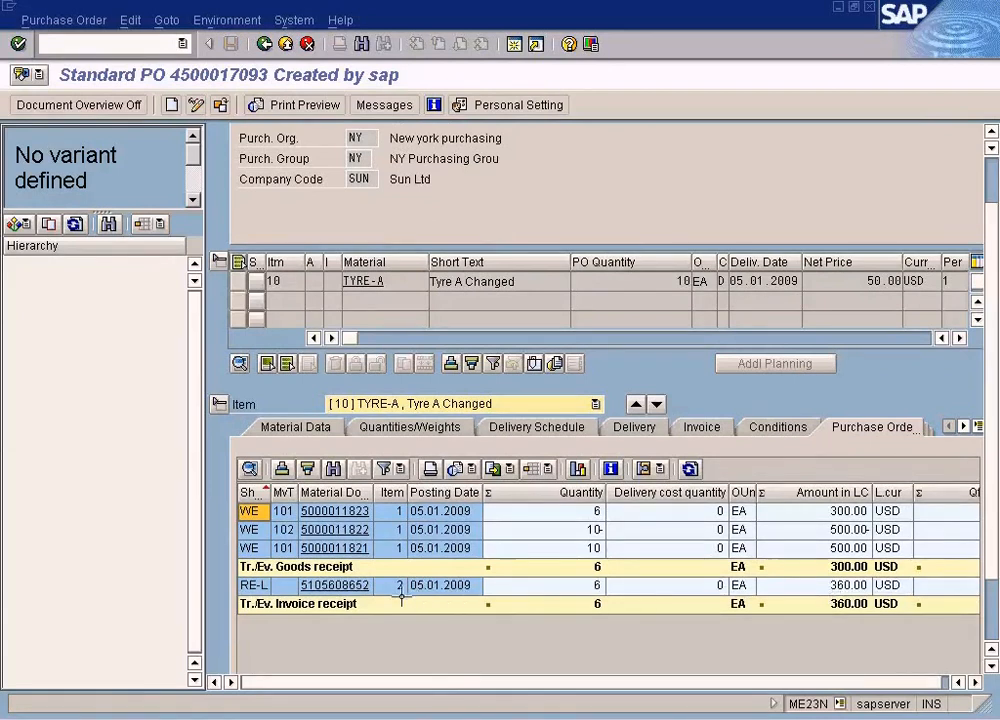
{"action": "left_click", "coordinate": [369, 584]}
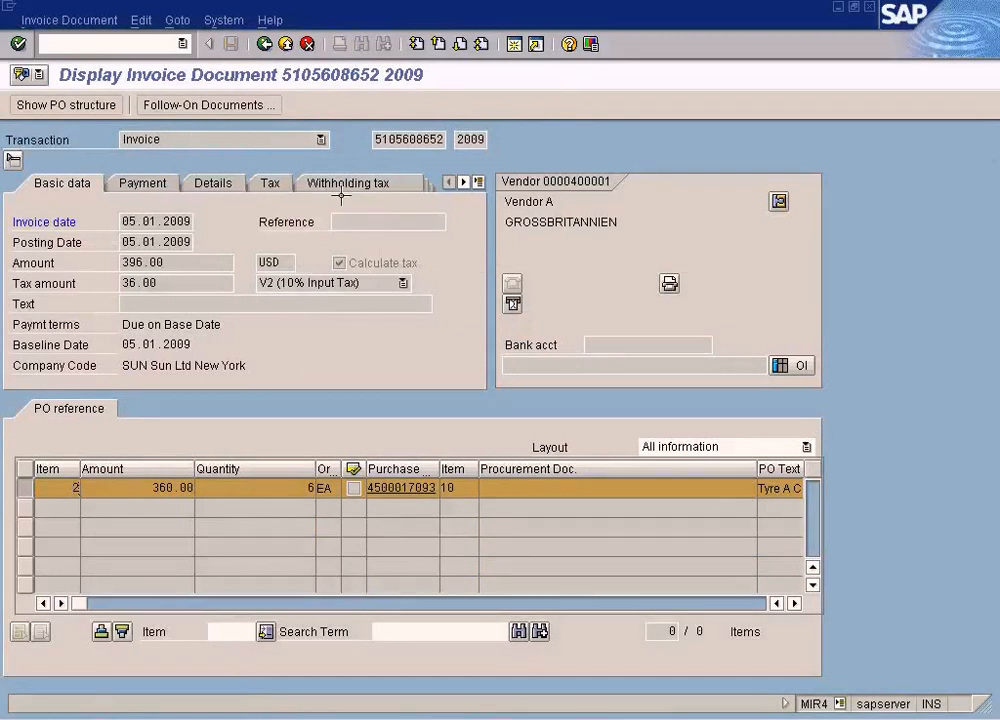
Open the invoice's follow-on accounting document and inspect its document number and document header
{"action": "left_click", "coordinate": [270, 104]}
{"action": "left_click", "coordinate": [150, 219]}
{"action": "left_click", "coordinate": [23, 342]}
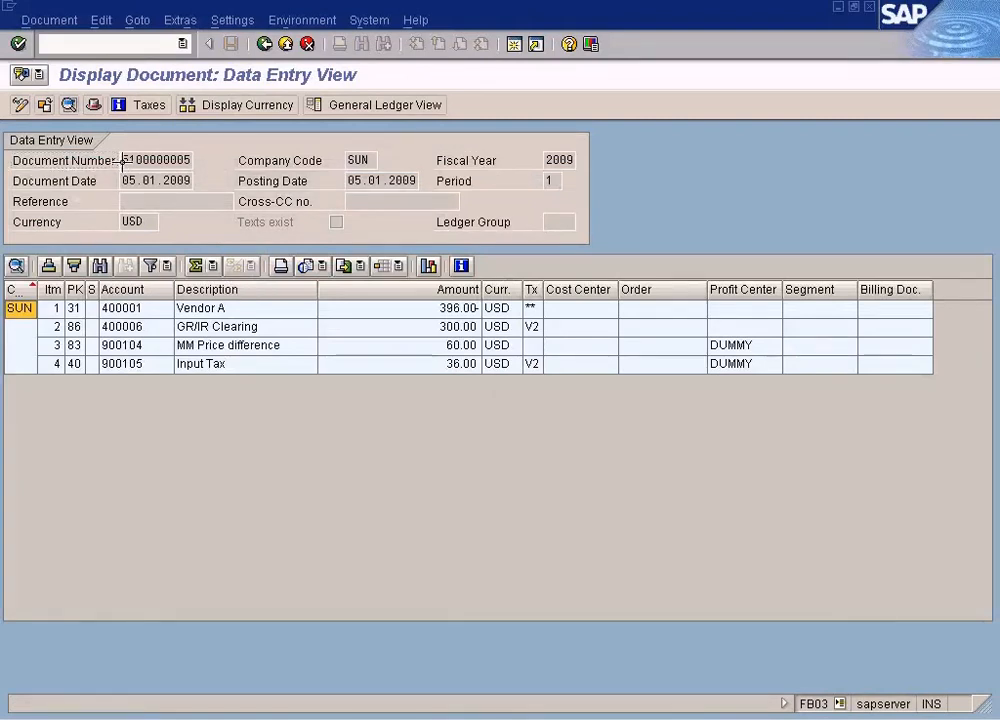
{"action": "left_click_drag", "start_coordinate": [122, 161], "coordinate": [259, 165]}
{"action": "left_click", "coordinate": [266, 174]}
{"action": "left_click", "coordinate": [93, 105]}
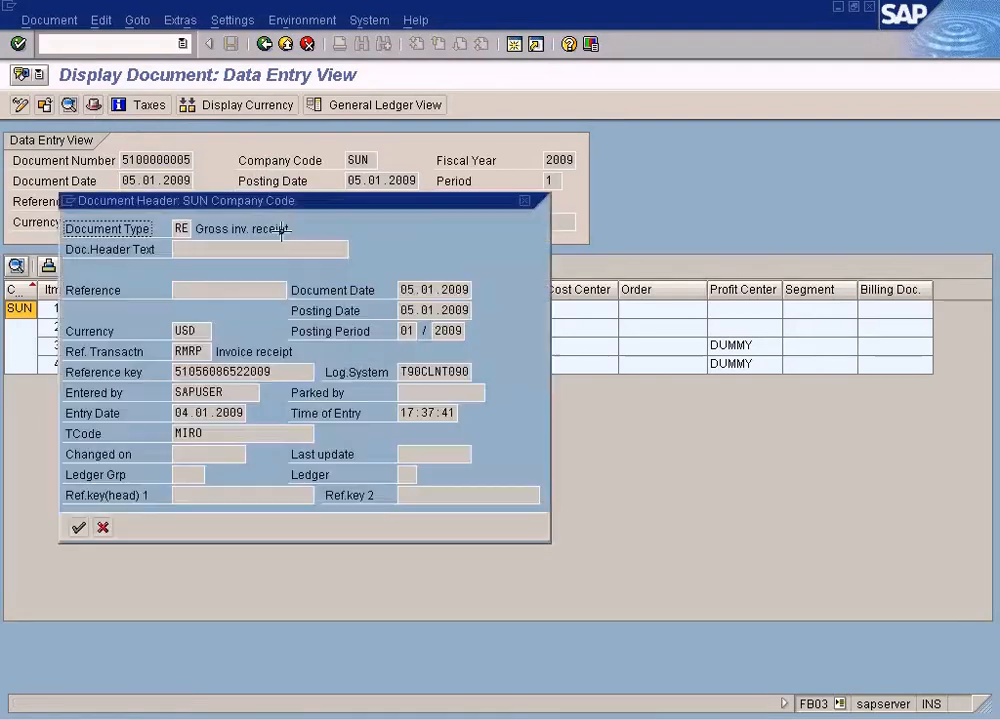
{"action": "left_click", "coordinate": [105, 528]}
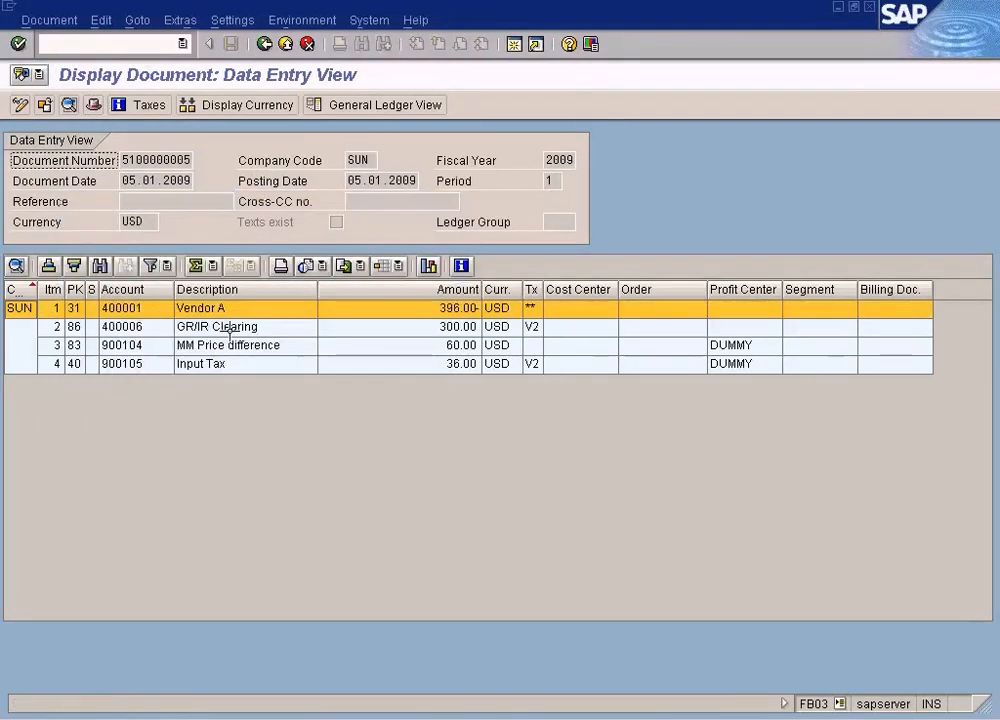
Open the accounting document's Vendor A line item, examine its payment block and clearing data, and return to the vendor line items
{"action": "double_click", "coordinate": [253, 312]}
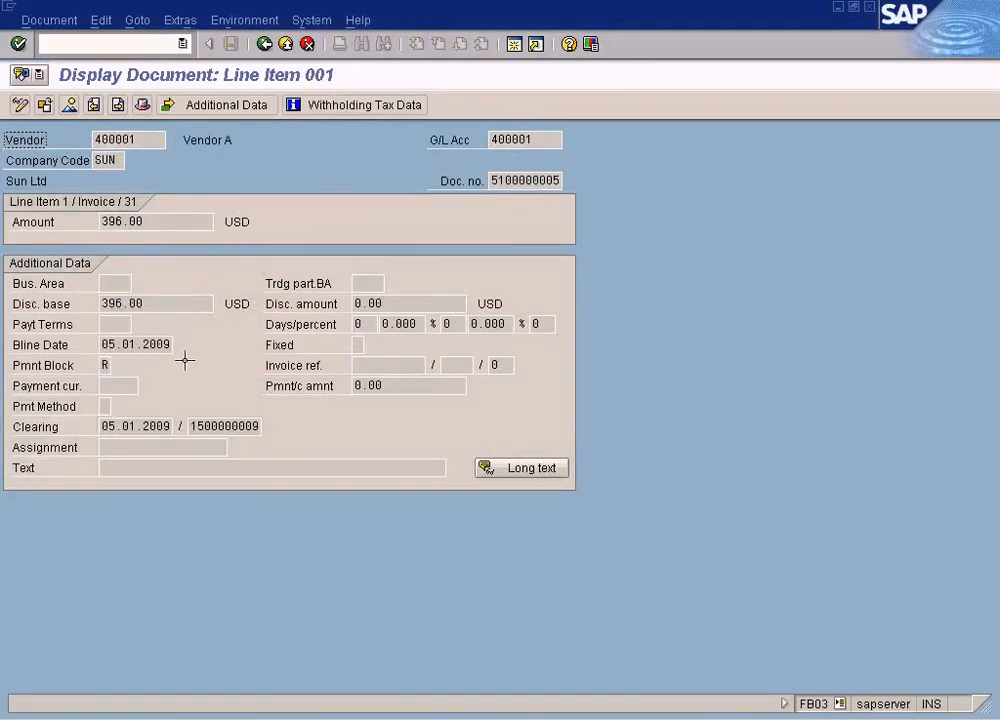
{"action": "key", "text": "F3"}
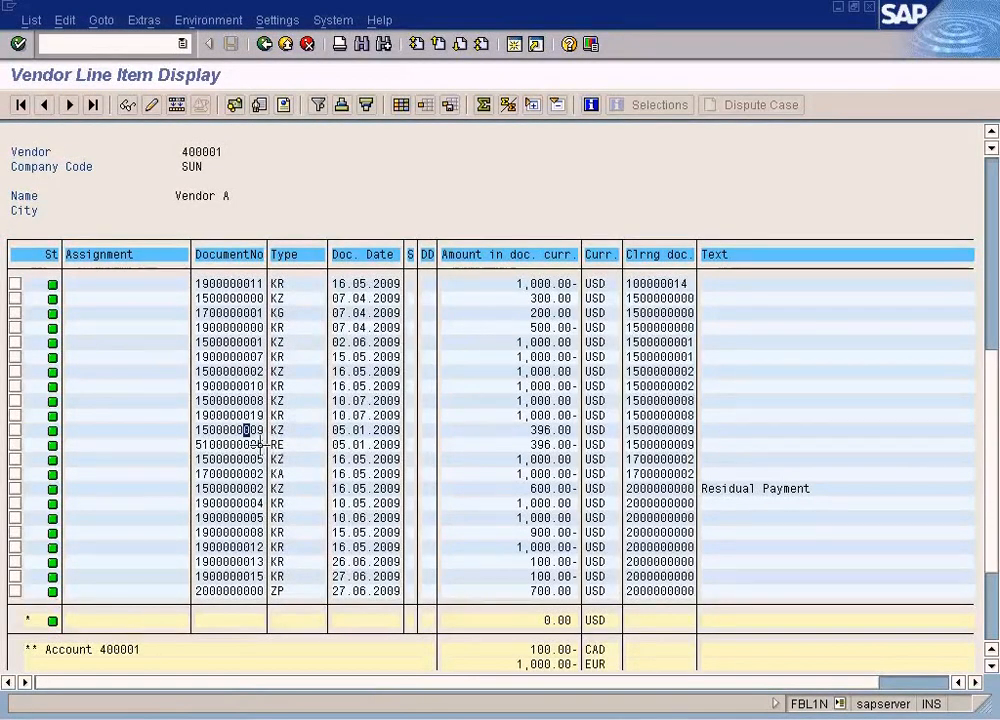
{"action": "double_click", "coordinate": [259, 444]}
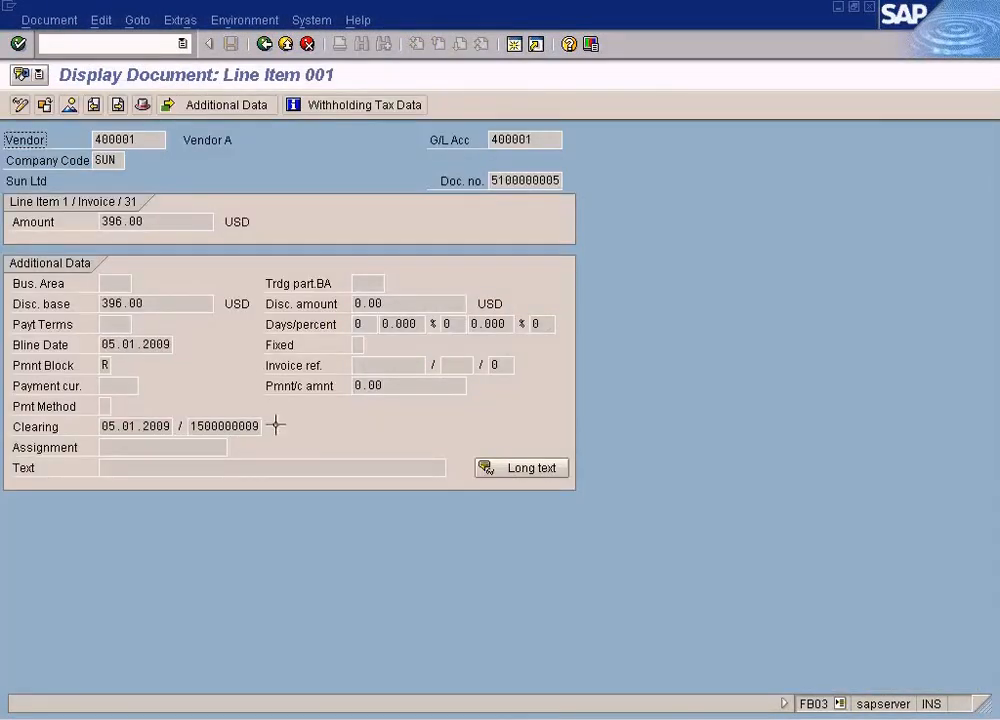
{"action": "key", "text": "F3"}
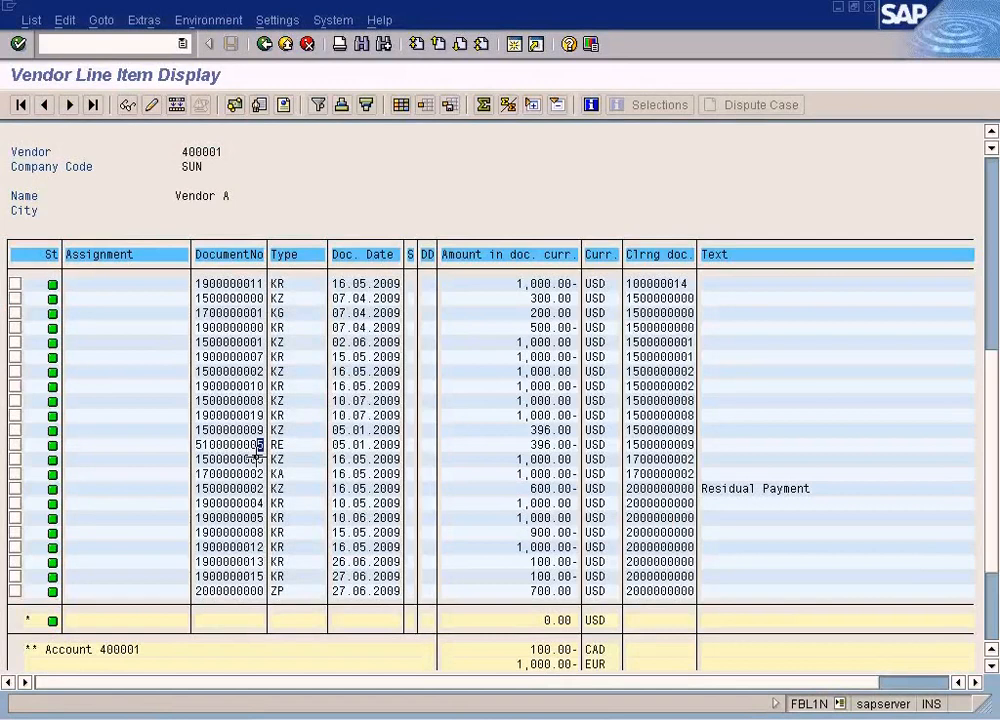
Open the 396.00 USD invoice (type RE) from the vendor line items, check its Pmnt Block and Payment cur. fields, and return
{"action": "left_click", "coordinate": [232, 444]}
{"action": "double_click", "coordinate": [201, 443]}
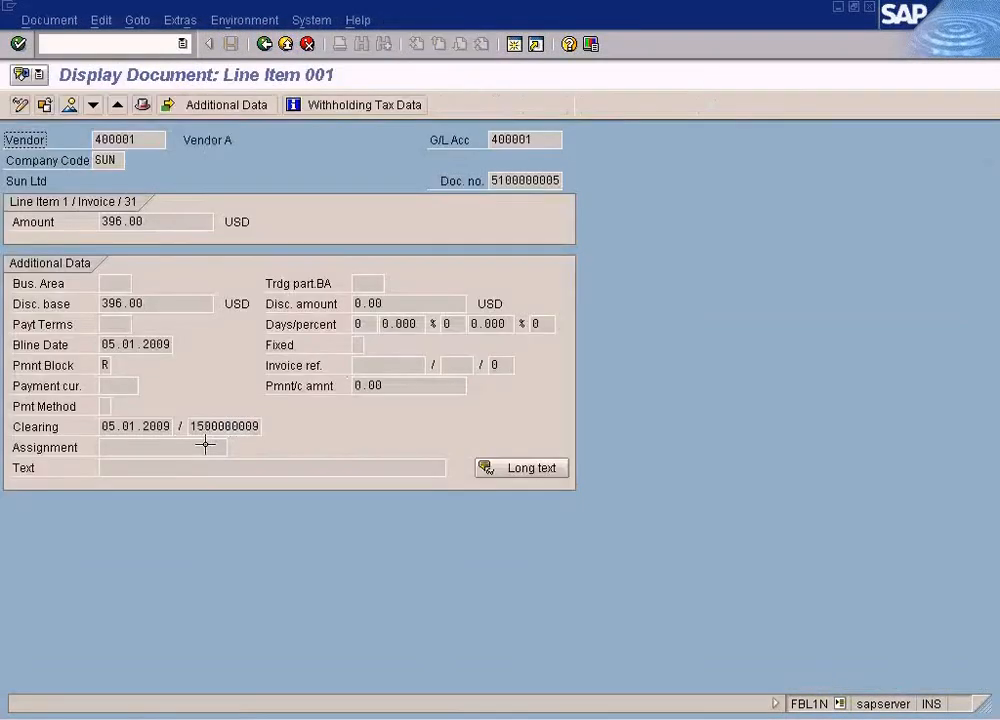
{"action": "left_click", "coordinate": [106, 366]}
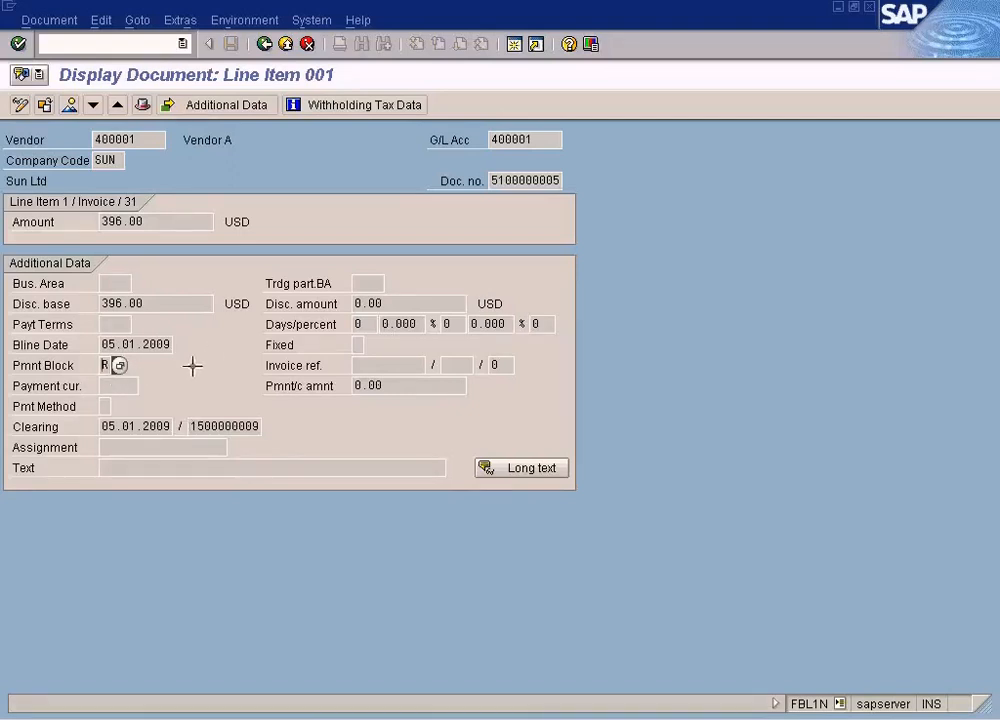
{"action": "left_click", "coordinate": [119, 385]}
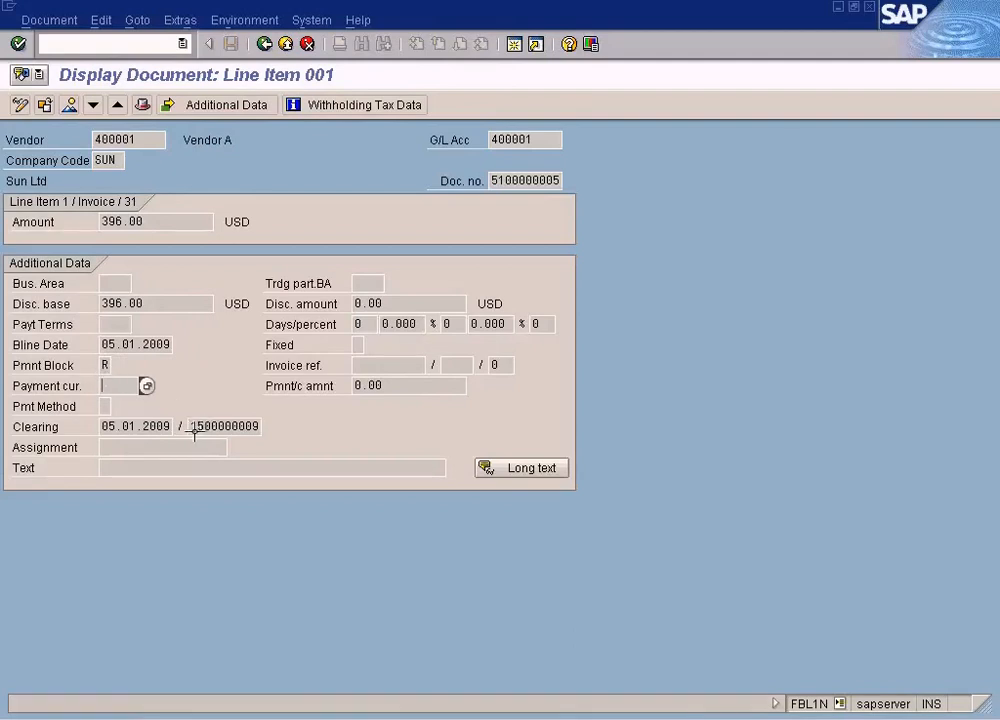
{"action": "left_click", "coordinate": [264, 45]}
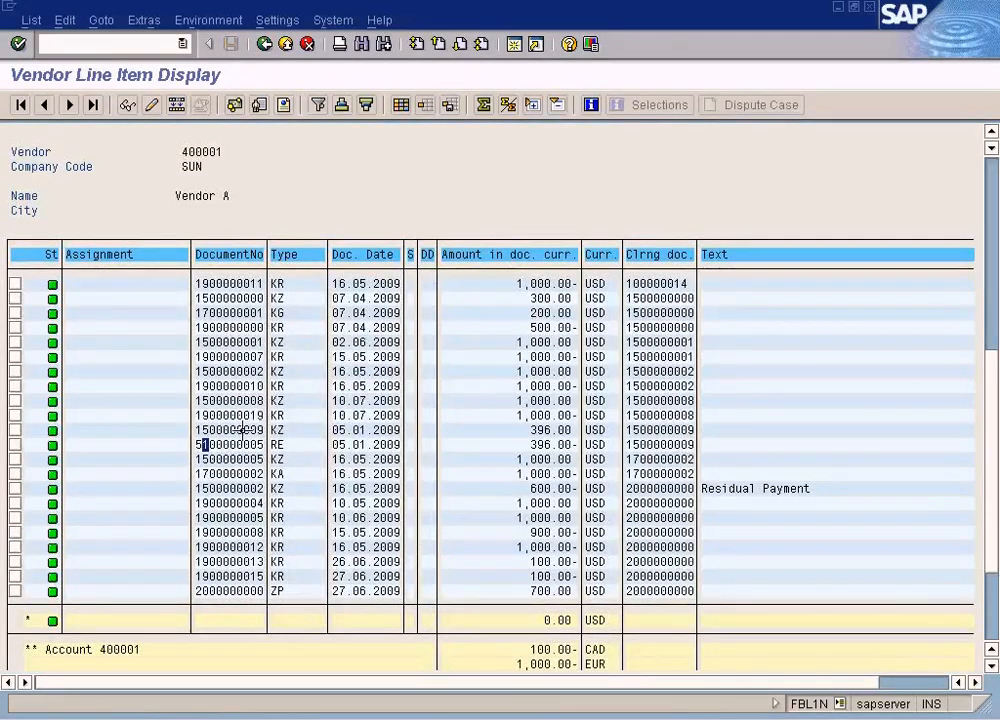
Open the 396.00 USD payment (type KZ), highlight its document number, and return to the vendor line items
{"action": "double_click", "coordinate": [242, 430]}
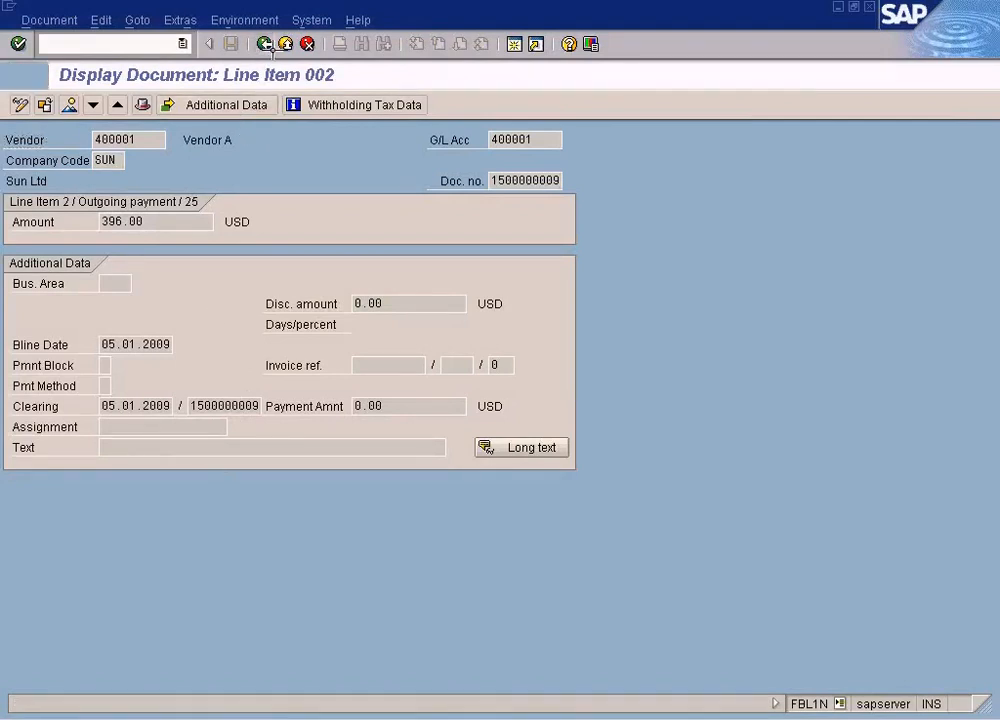
{"action": "left_click", "coordinate": [265, 44]}
{"action": "double_click", "coordinate": [231, 429]}
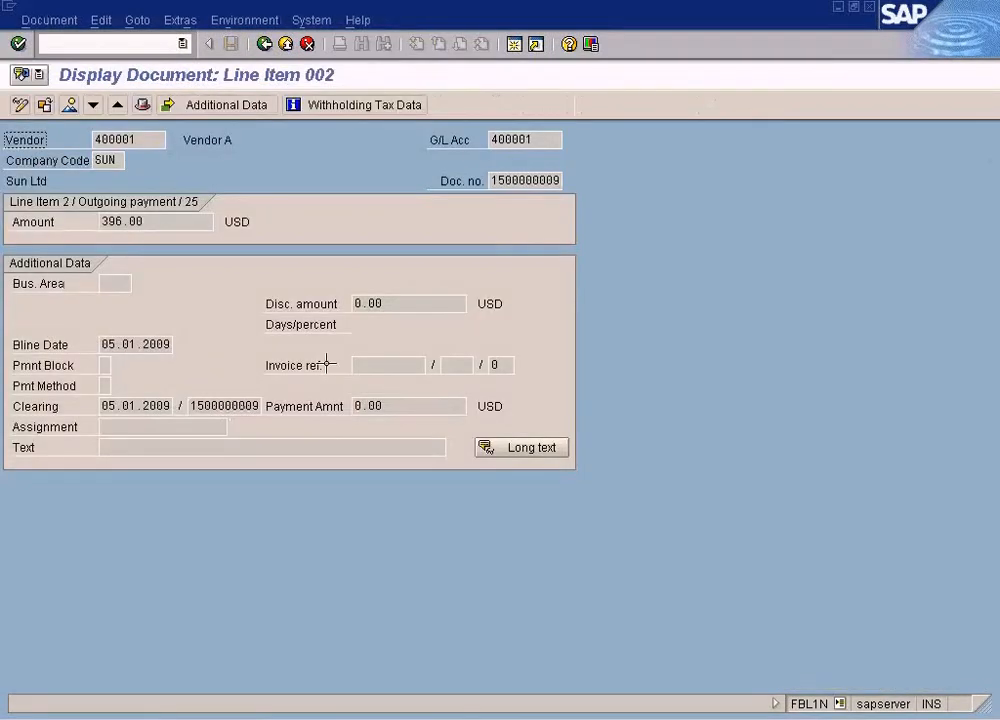
{"action": "left_click_drag", "start_coordinate": [490, 180], "coordinate": [584, 185]}
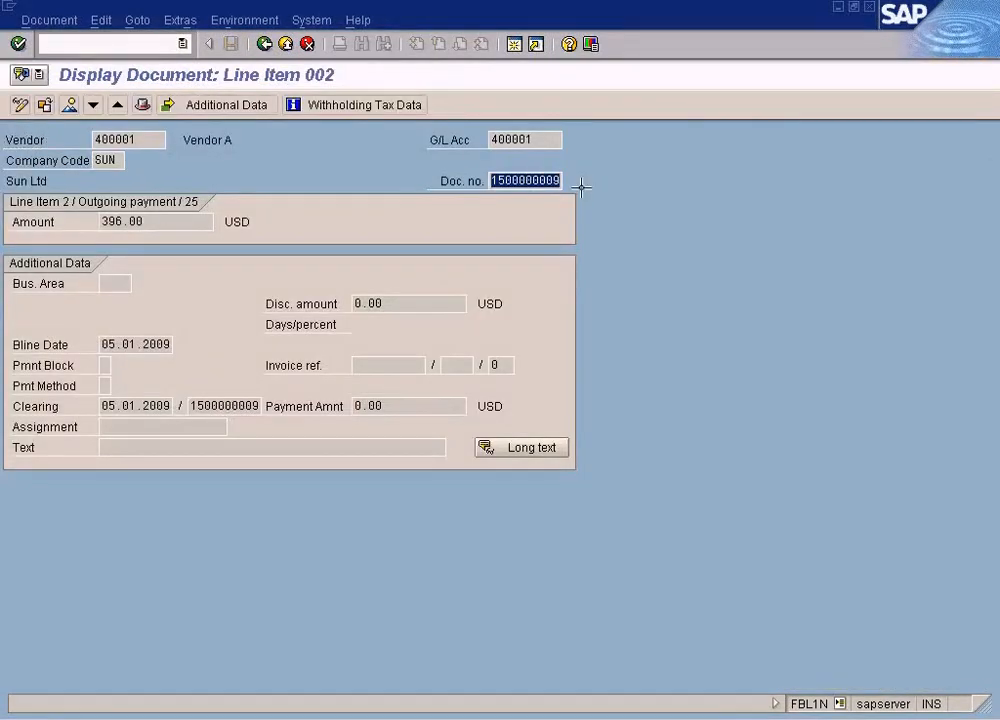
{"action": "left_click", "coordinate": [265, 44]}
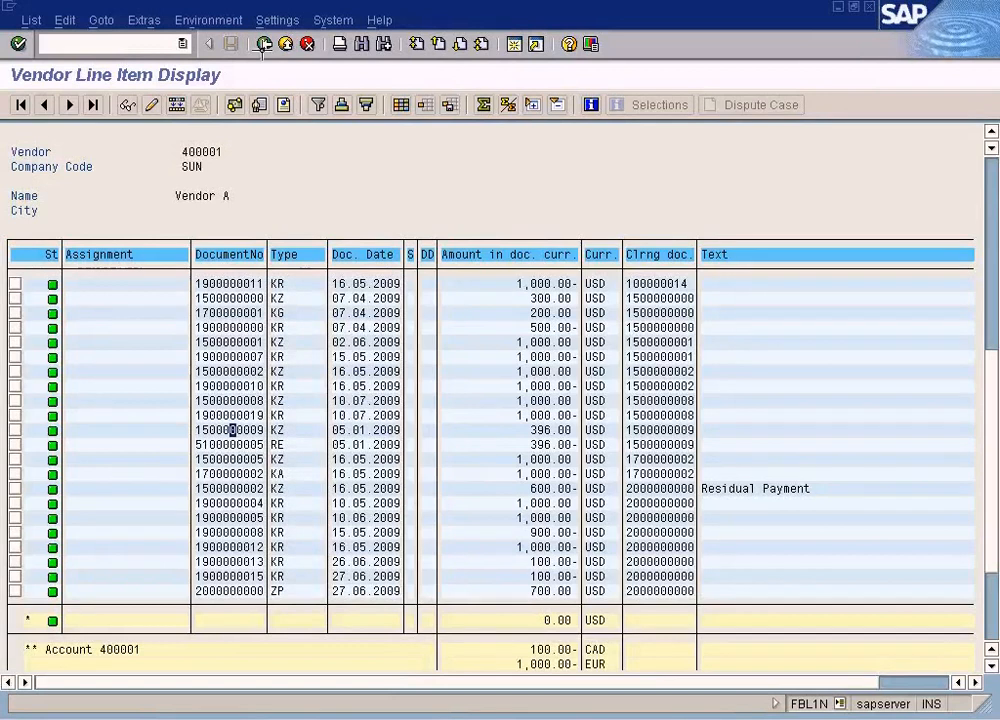
{"action": "double_click", "coordinate": [214, 429]}
{"action": "left_click", "coordinate": [50, 20]}
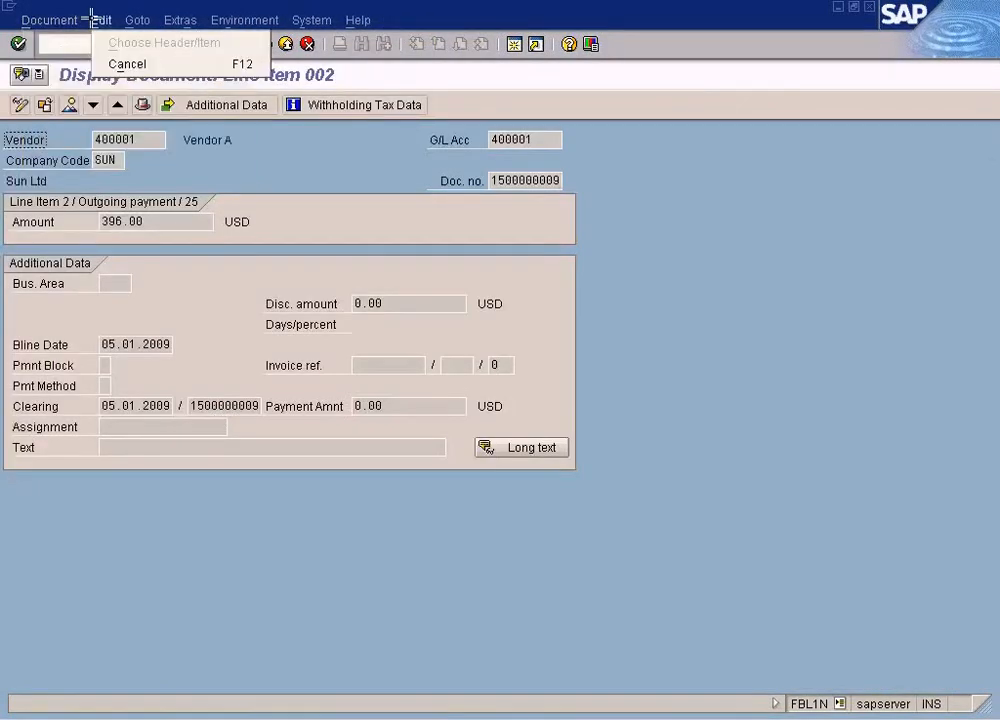
{"action": "left_click", "coordinate": [262, 90]}
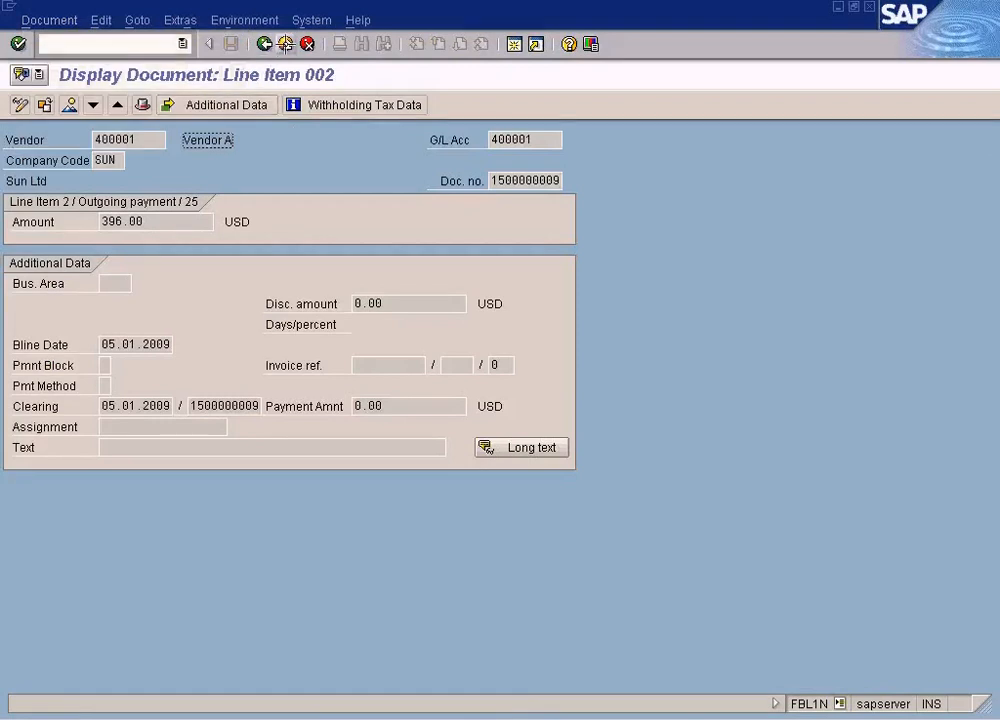
{"action": "left_click", "coordinate": [264, 44]}
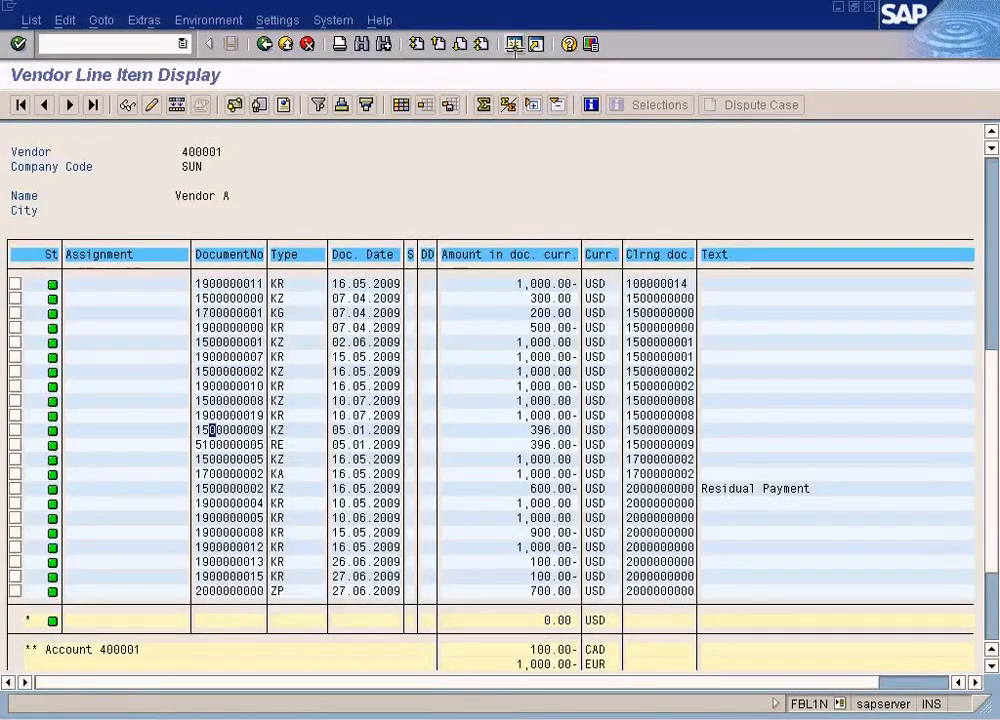
Open a new session and run transaction fbra to reset cleared items
{"action": "left_click", "coordinate": [514, 44]}
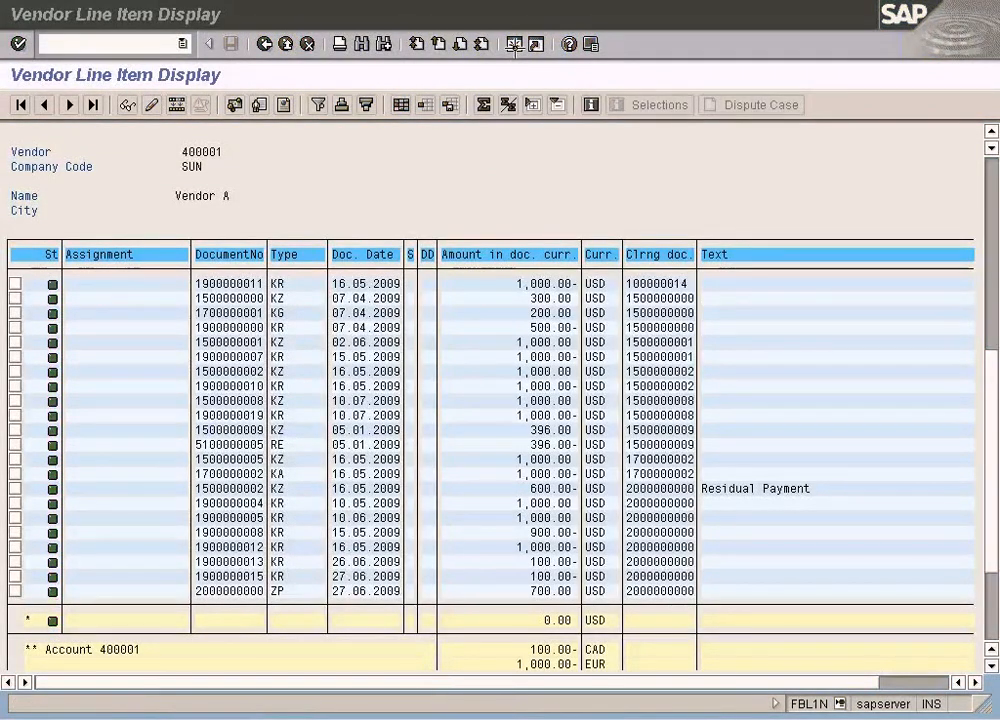
{"action": "type", "text": "fb"}
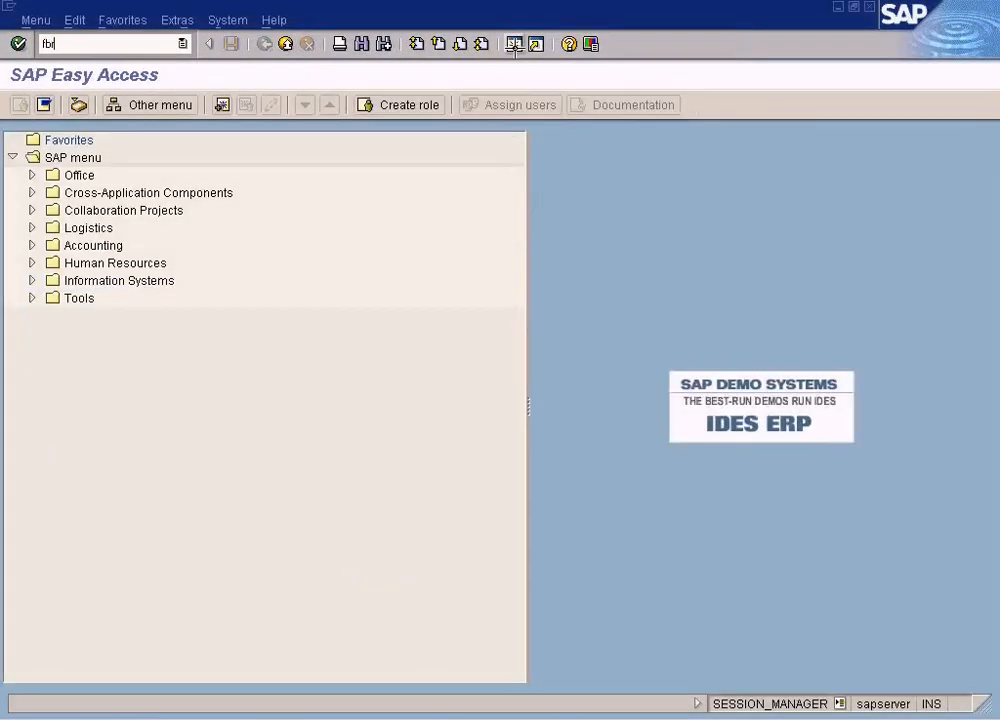
{"action": "type", "text": "ra"}
{"action": "key", "text": "Return"}
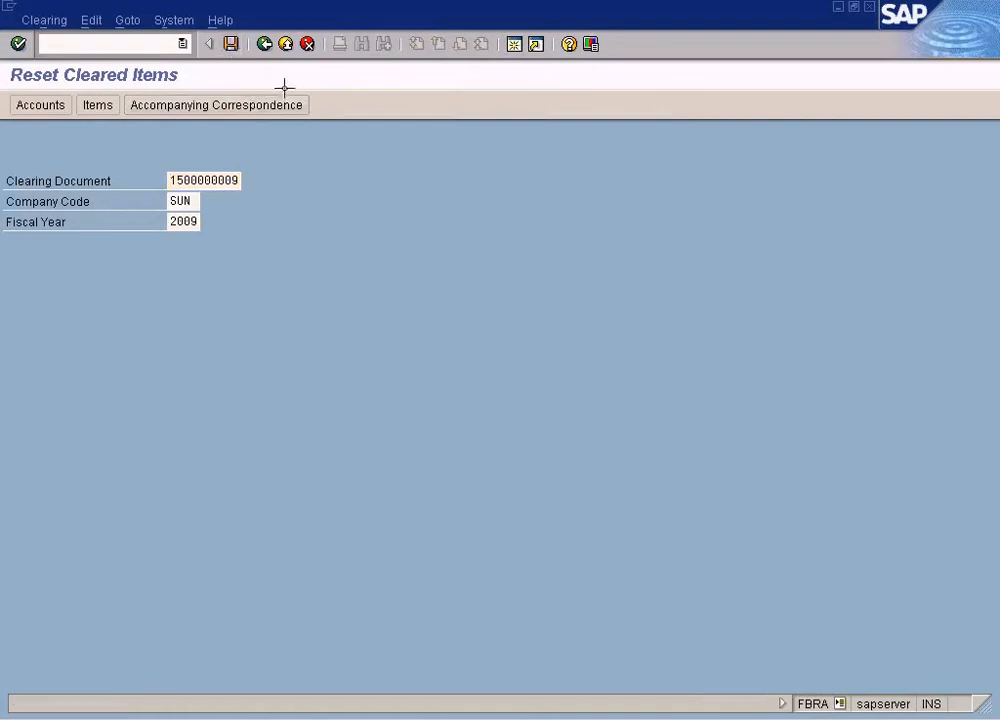
Reset the cleared items and reverse the clearing document with reversal reason 01, skipping the bar code entry
{"action": "key", "text": "ctrl+s"}
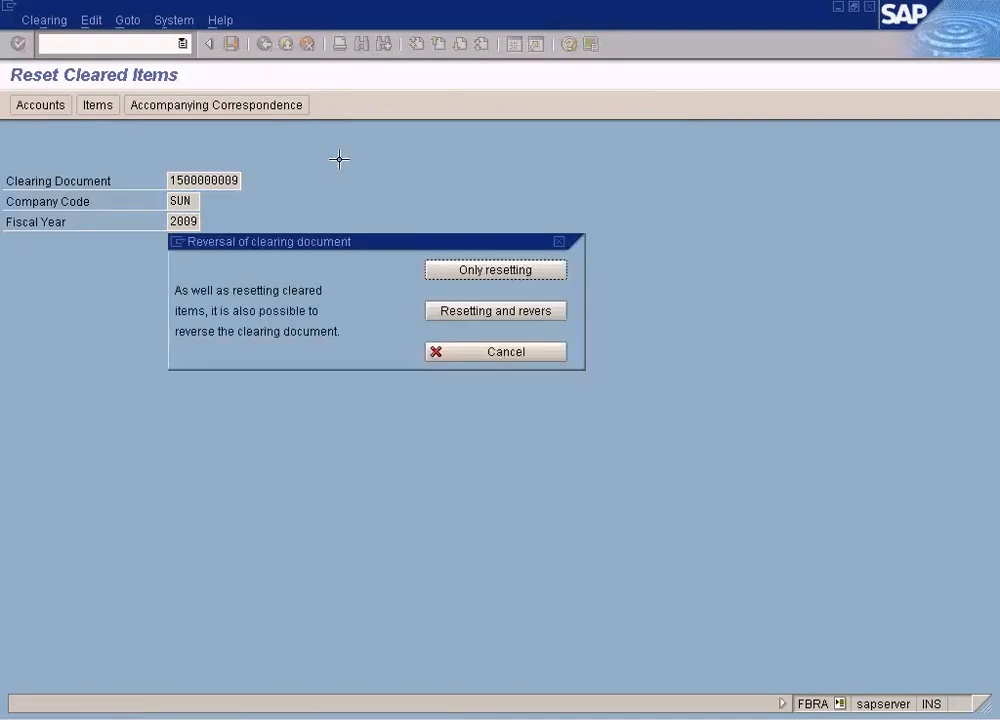
{"action": "left_click", "coordinate": [518, 311]}
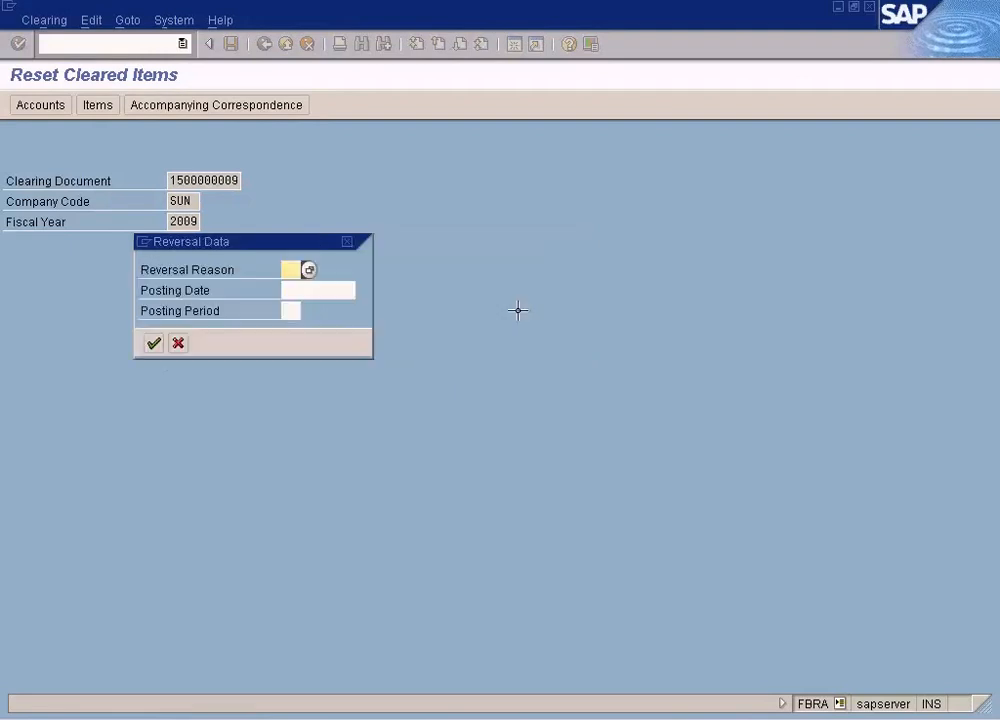
{"action": "left_click", "coordinate": [309, 272]}
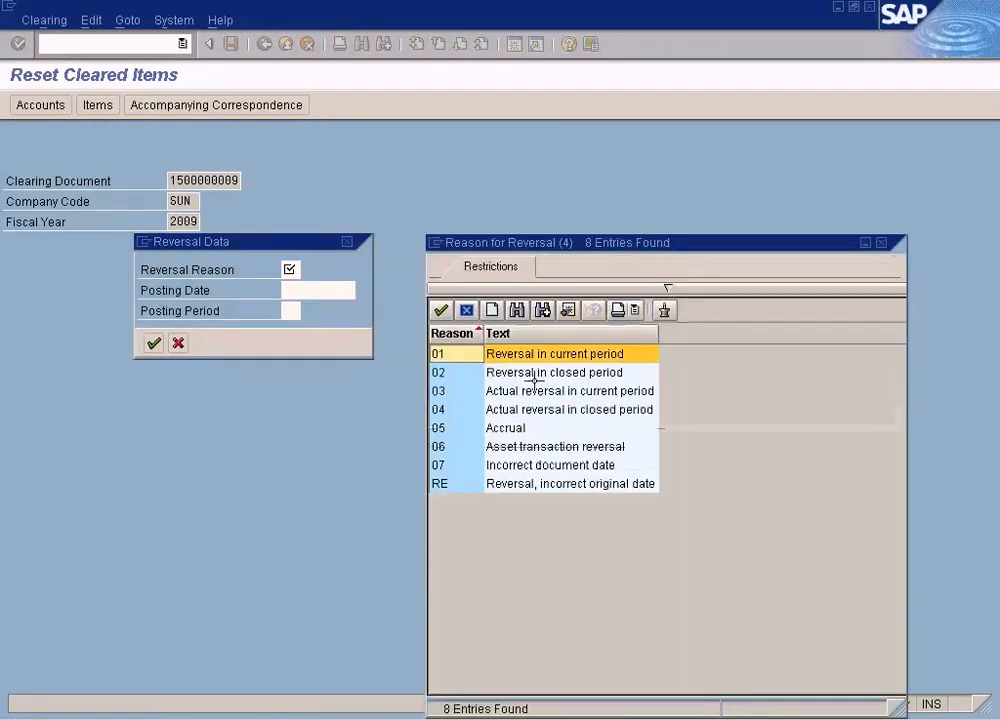
{"action": "double_click", "coordinate": [544, 350]}
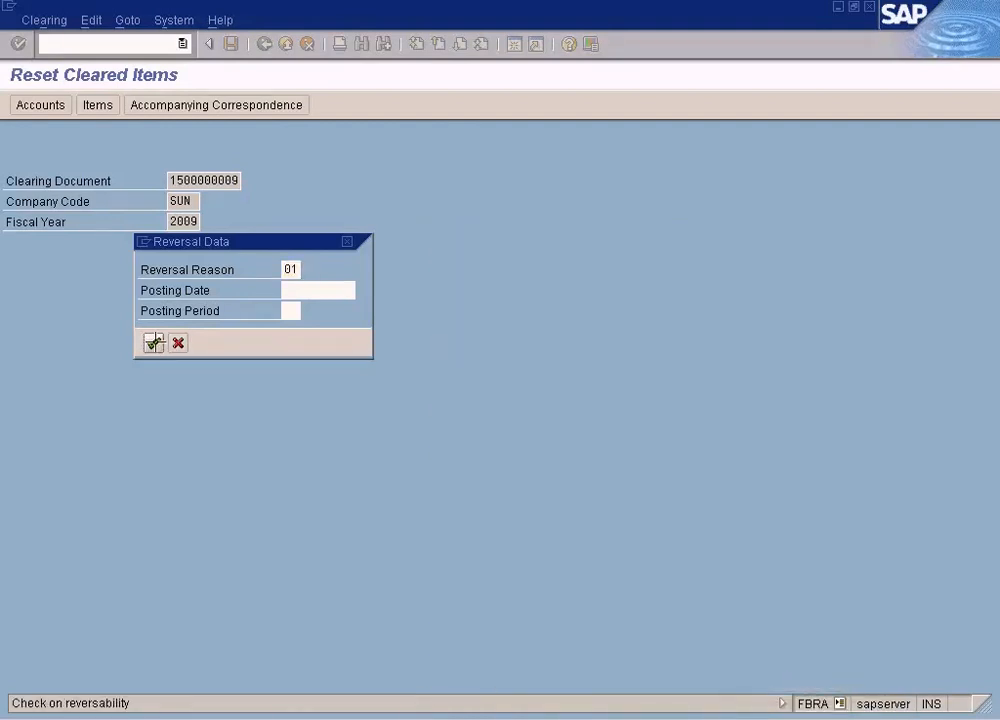
{"action": "left_click", "coordinate": [153, 343]}
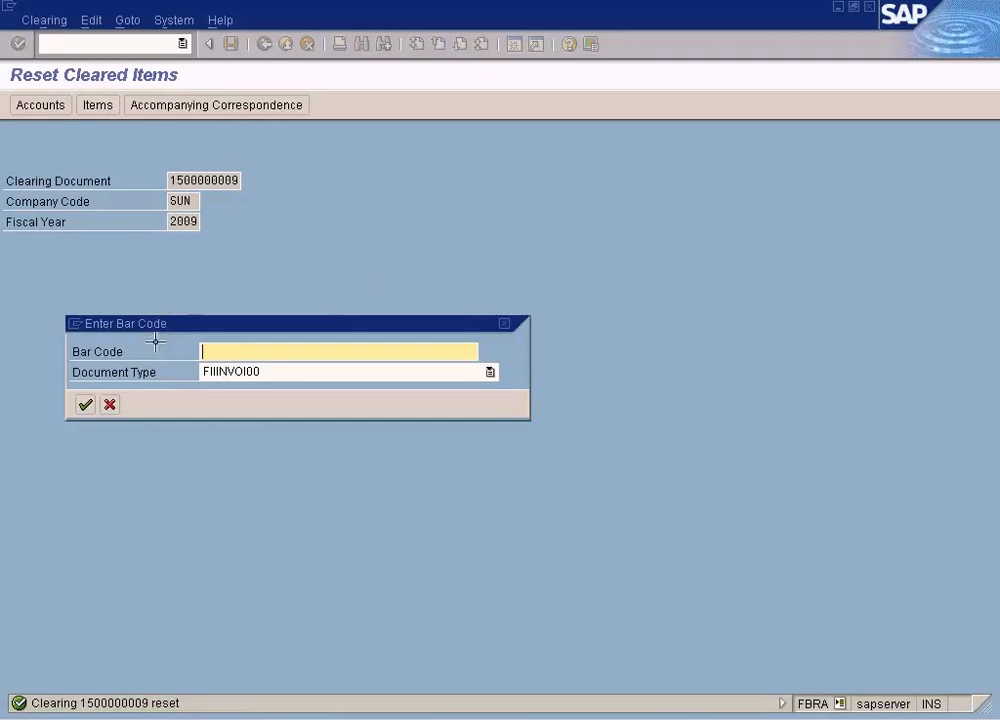
{"action": "left_click", "coordinate": [109, 404]}
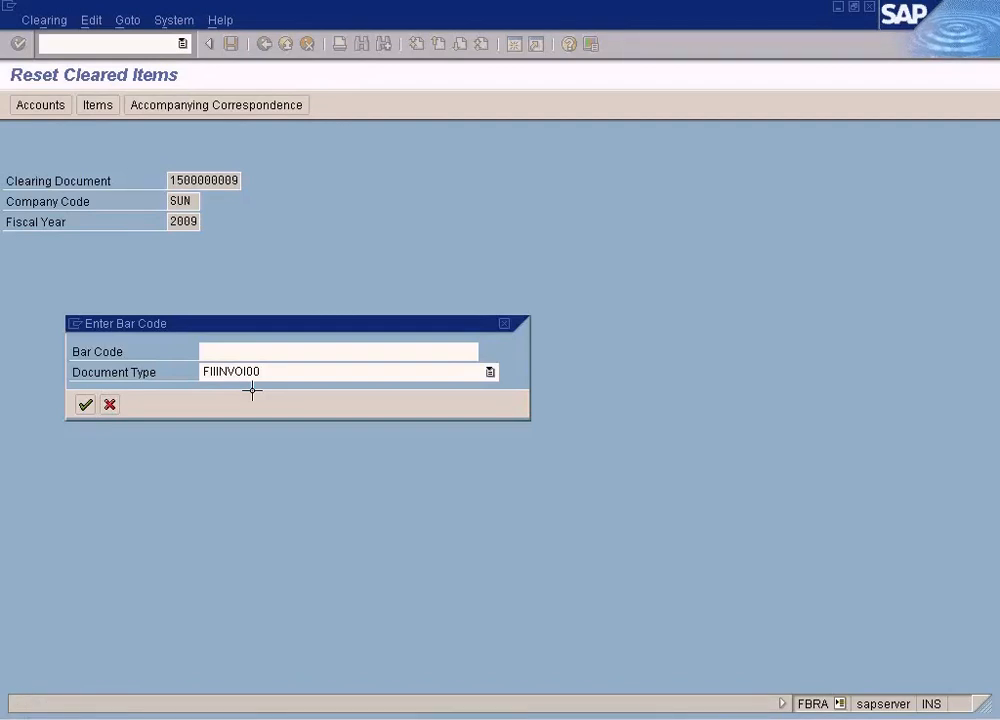
{"action": "key", "text": "Return"}
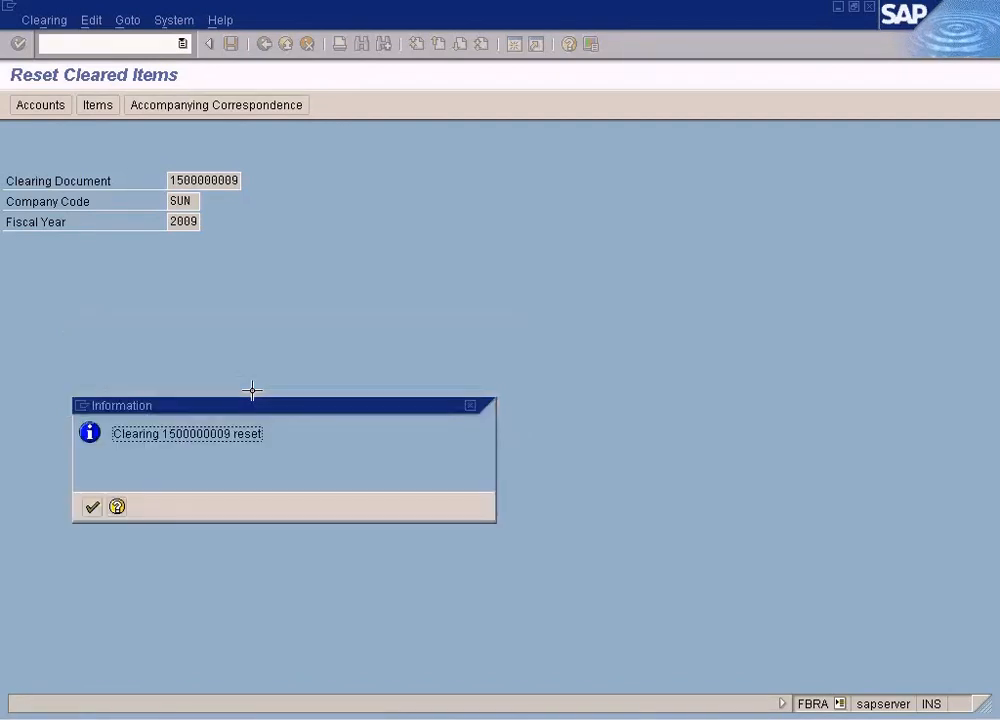
{"action": "left_click", "coordinate": [92, 507]}
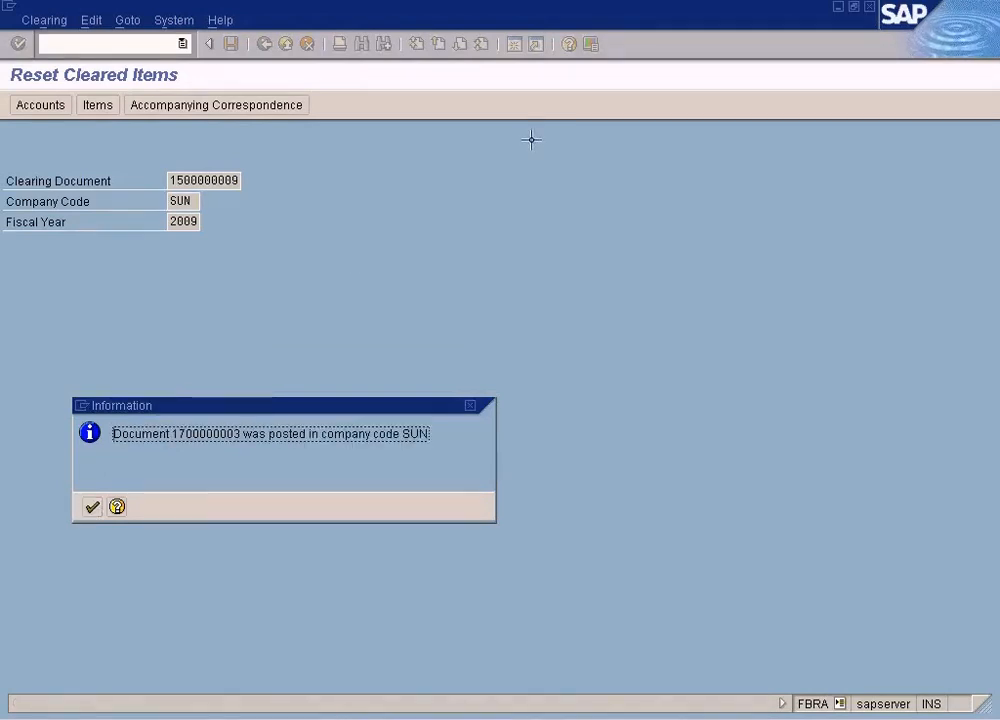
{"action": "left_click", "coordinate": [92, 507]}
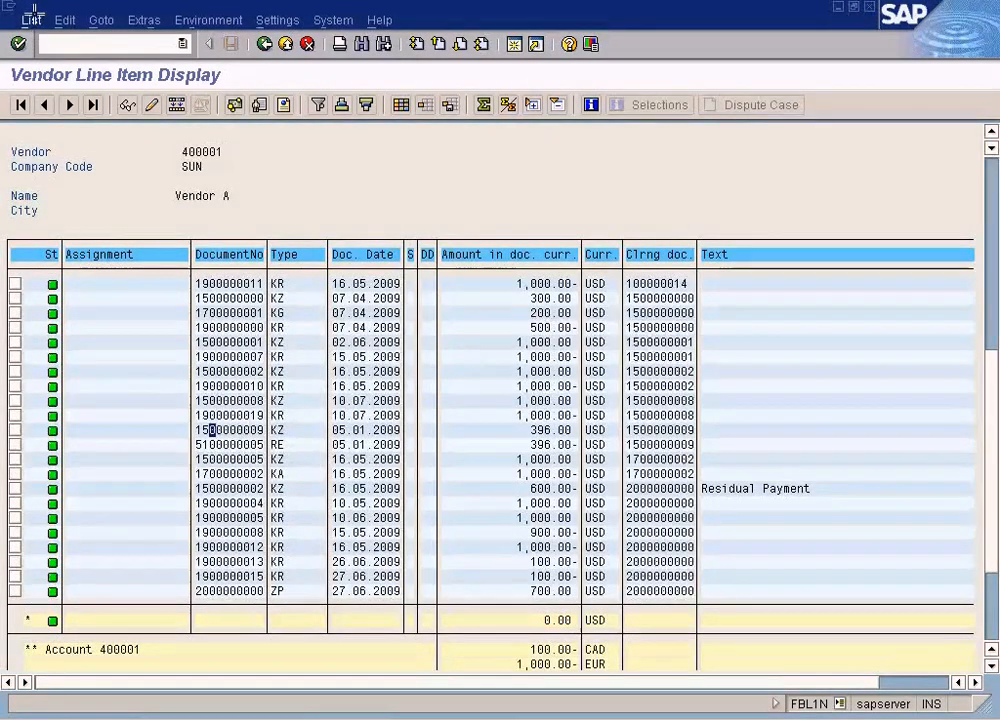
Refresh the vendor line items, open the 396.00 USD invoice (type RE), highlight its document number, and return to the list
{"action": "left_click", "coordinate": [31, 20]}
{"action": "left_click", "coordinate": [57, 64]}
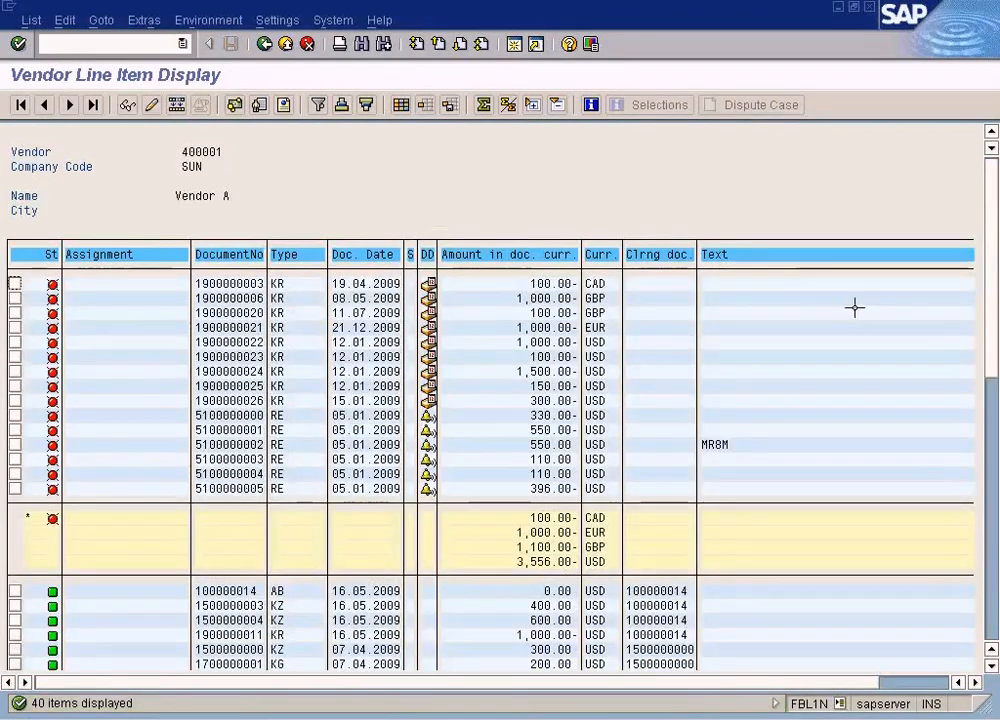
{"action": "left_click", "coordinate": [261, 488]}
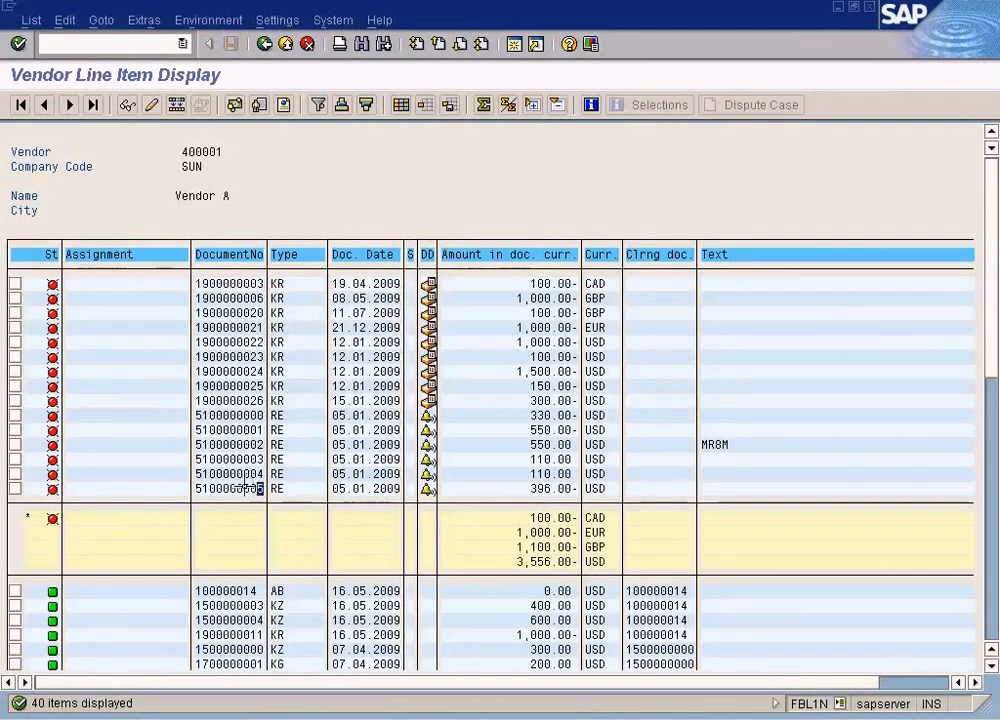
{"action": "double_click", "coordinate": [244, 488]}
{"action": "left_click_drag", "start_coordinate": [490, 181], "coordinate": [587, 181]}
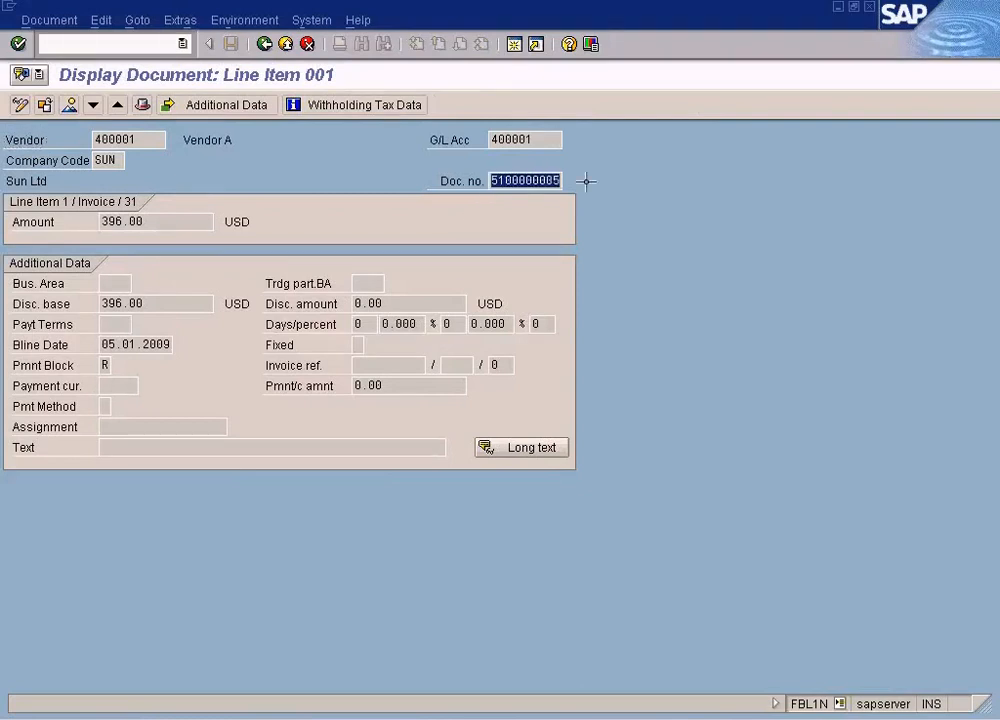
{"action": "left_click", "coordinate": [286, 44]}
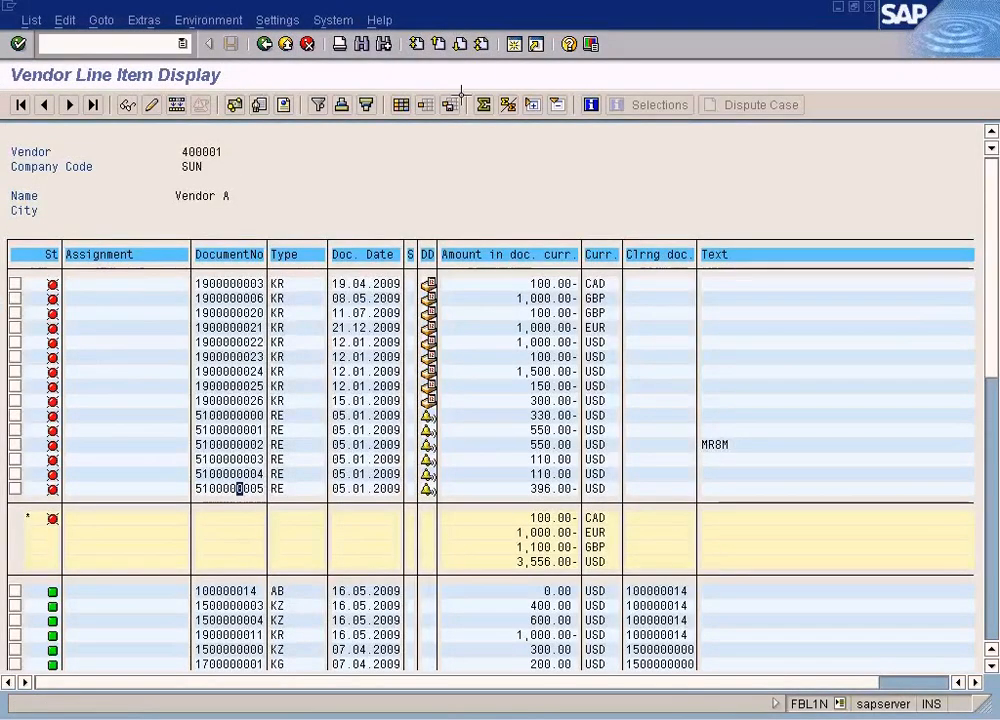
Open a new session, run transaction f110, and view the list of existing payment runs
{"action": "left_click", "coordinate": [511, 46]}
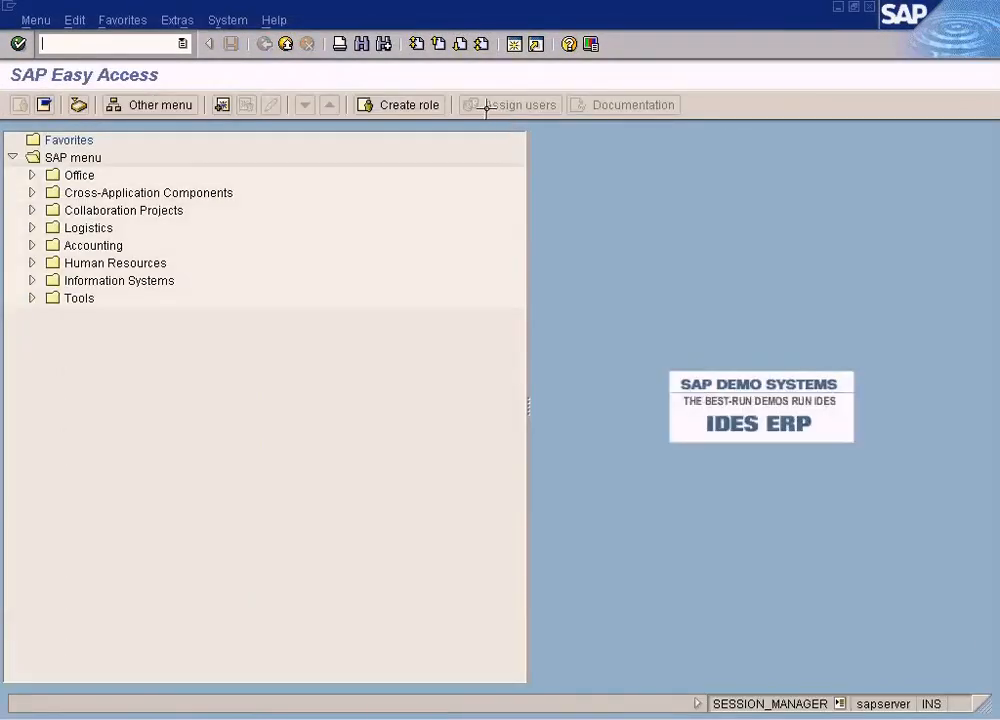
{"action": "type", "text": "f110"}
{"action": "key", "text": "Return"}
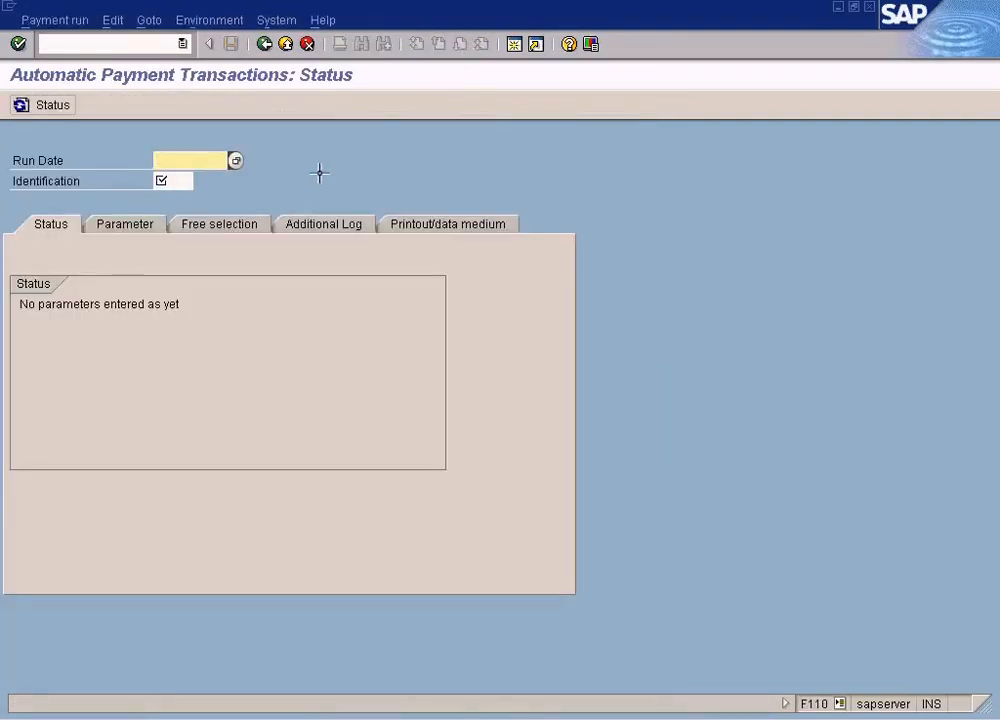
{"action": "key", "text": "F4"}
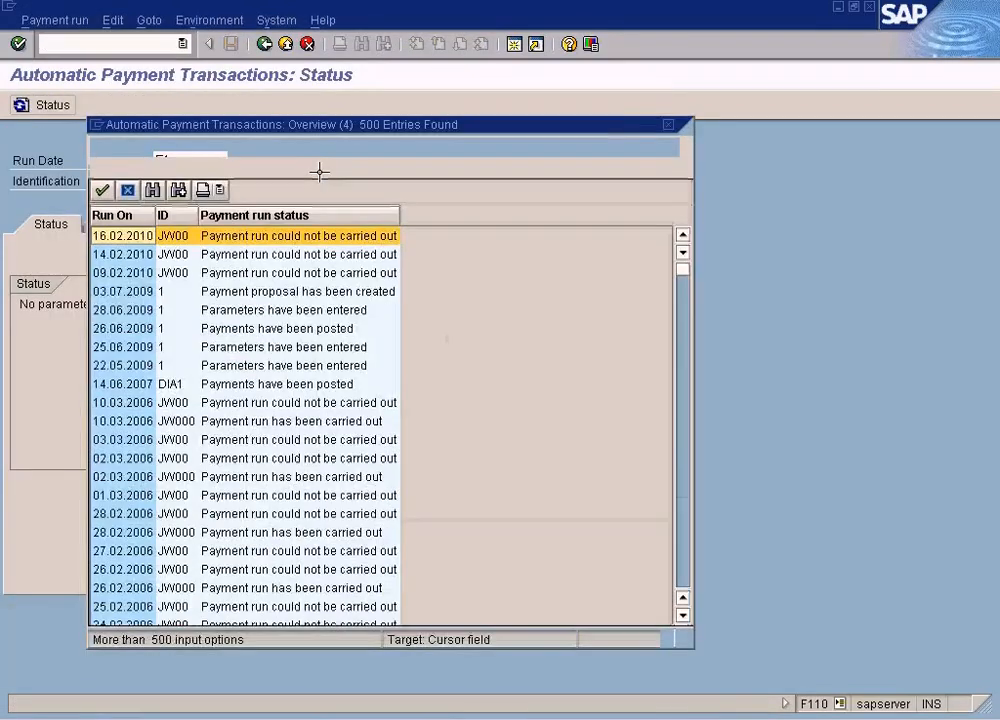
{"action": "left_click", "coordinate": [669, 125]}
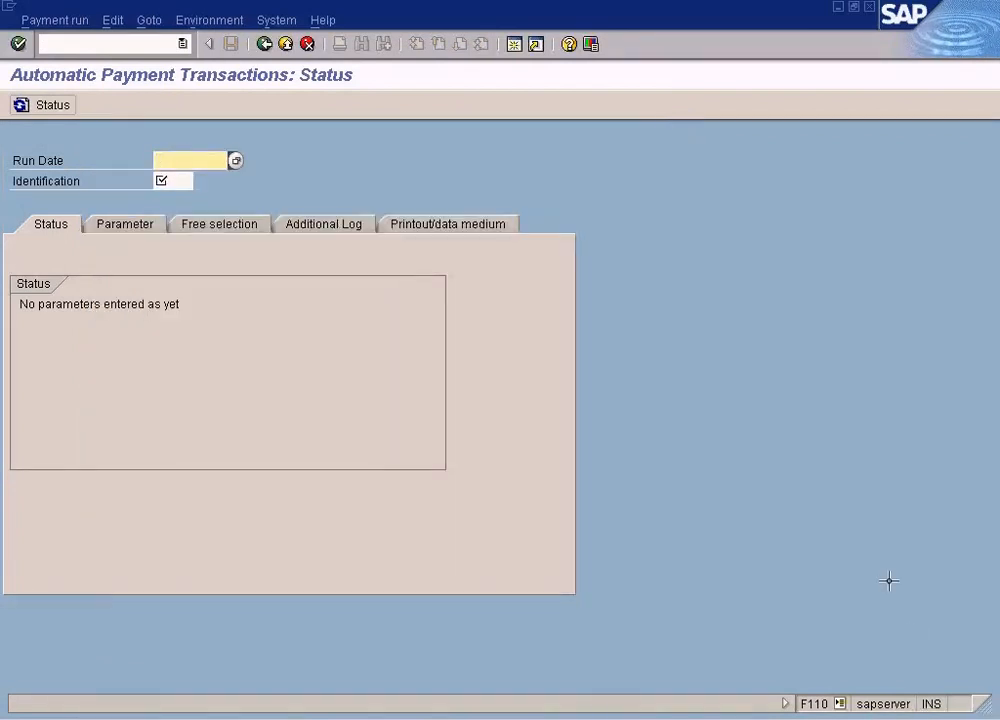
{"action": "type", "text": "5.01.2009"}
{"action": "key", "text": "Tab"}
{"action": "type", "text": "1"}
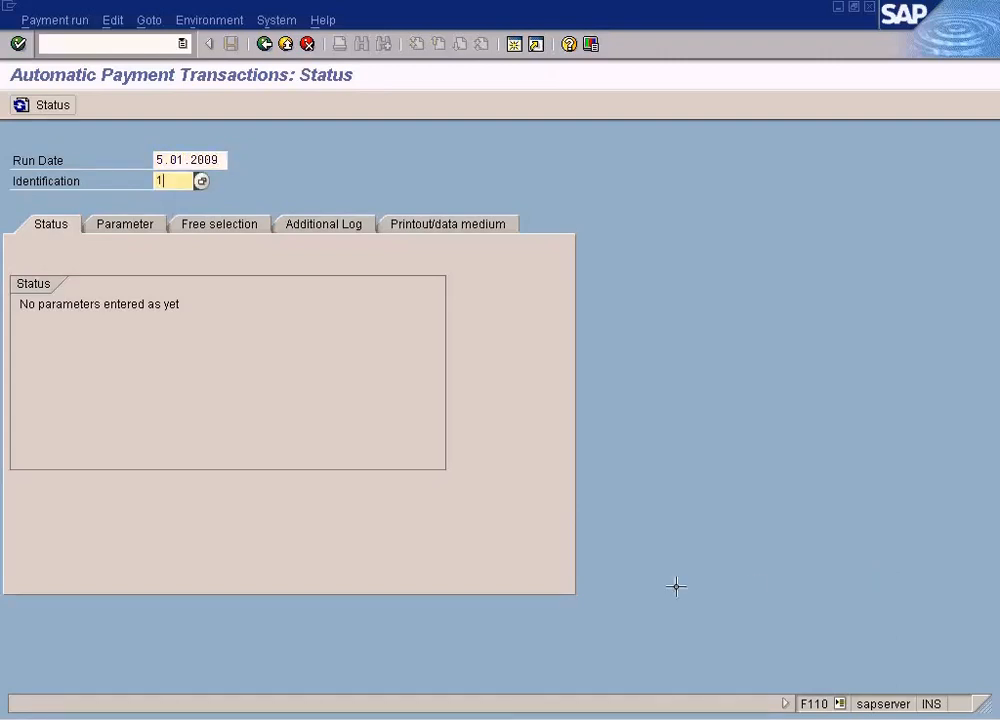
{"action": "left_click", "coordinate": [120, 226]}
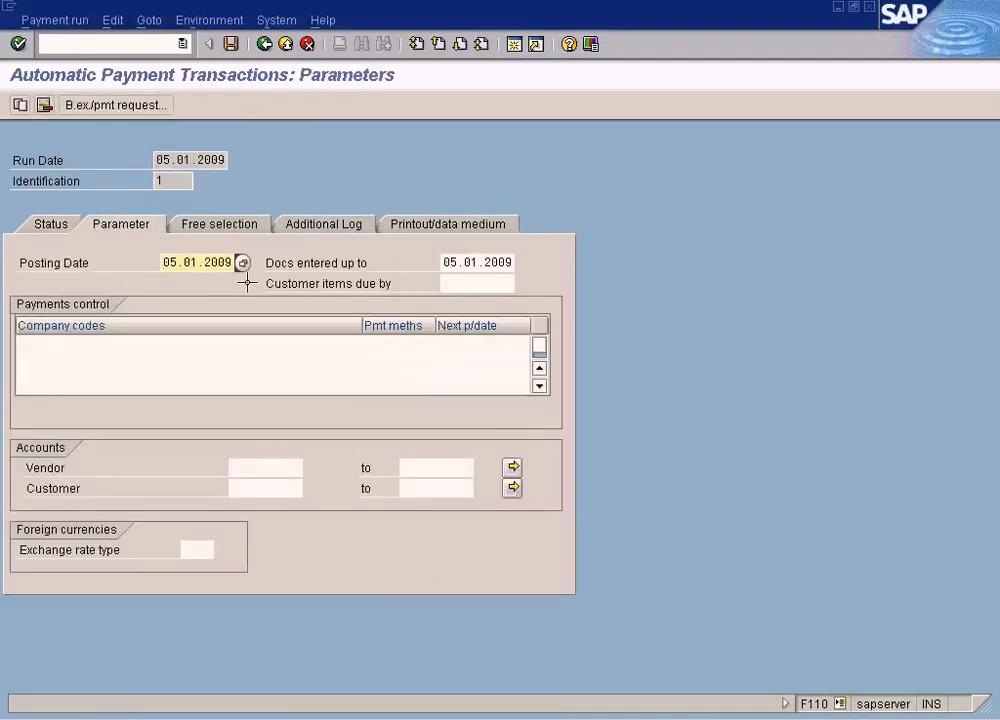
{"action": "left_click", "coordinate": [247, 462]}
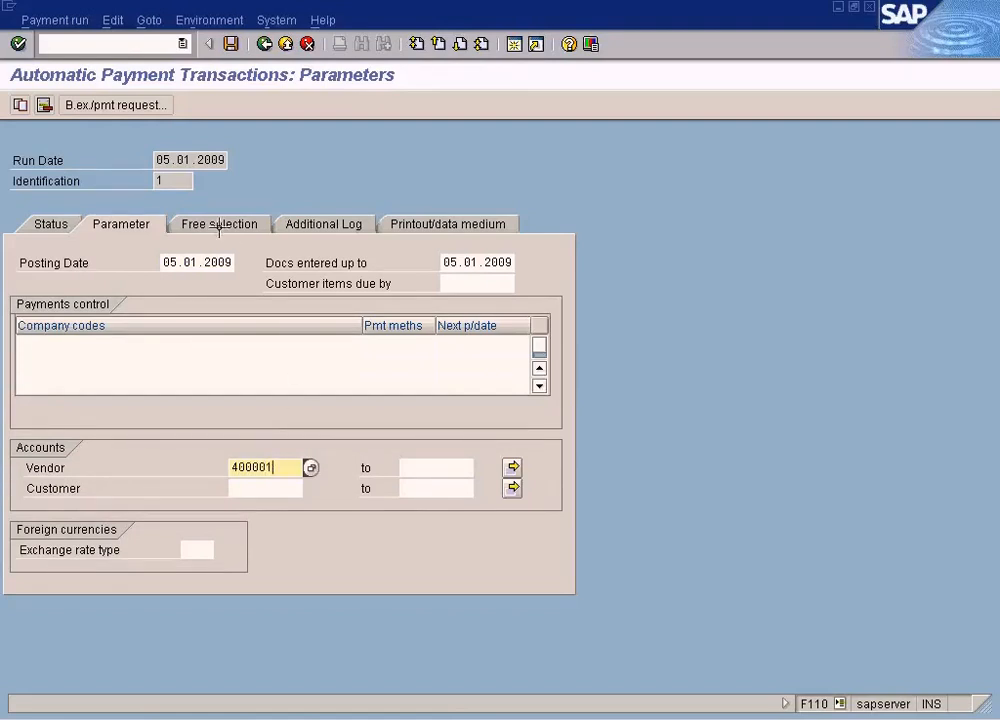
{"action": "left_click", "coordinate": [161, 344]}
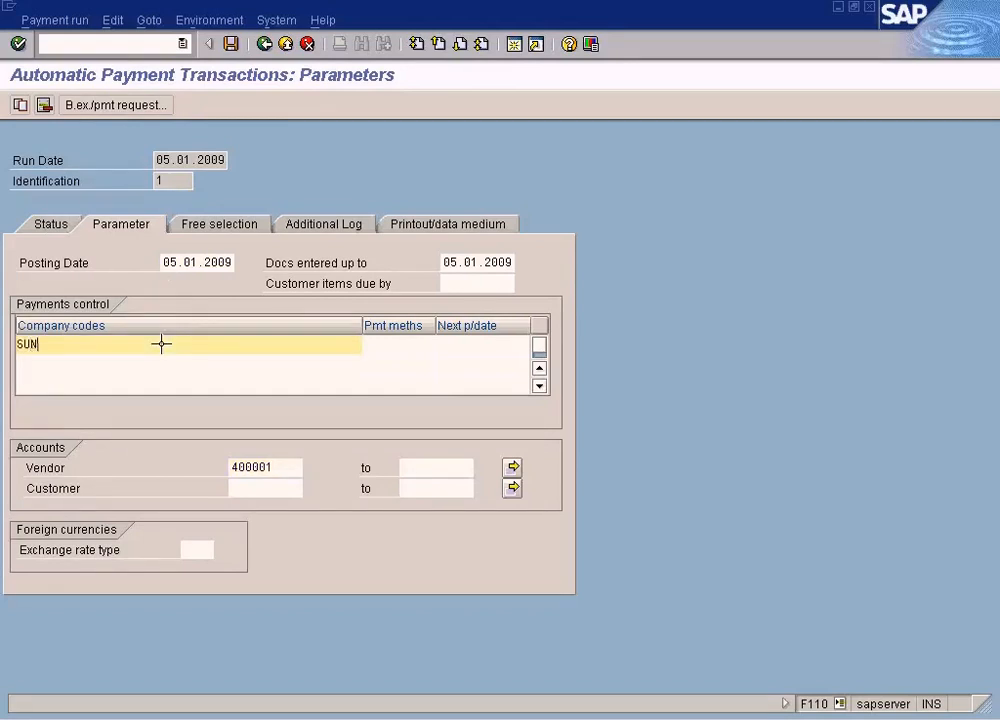
{"action": "left_click", "coordinate": [413, 343]}
{"action": "left_click", "coordinate": [443, 347]}
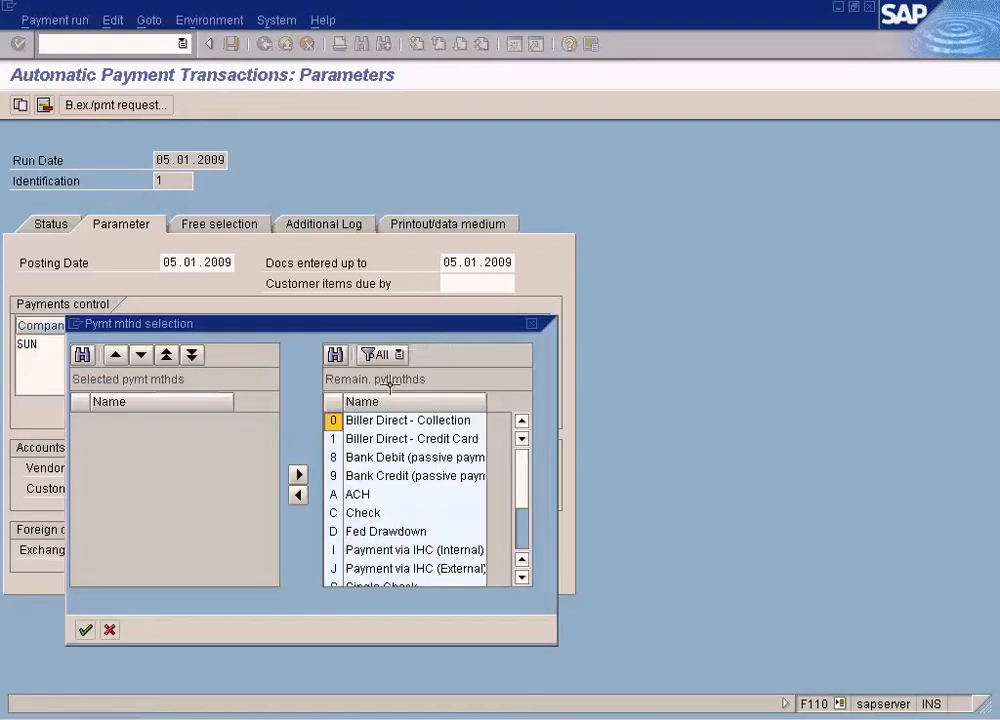
{"action": "left_click", "coordinate": [522, 535]}
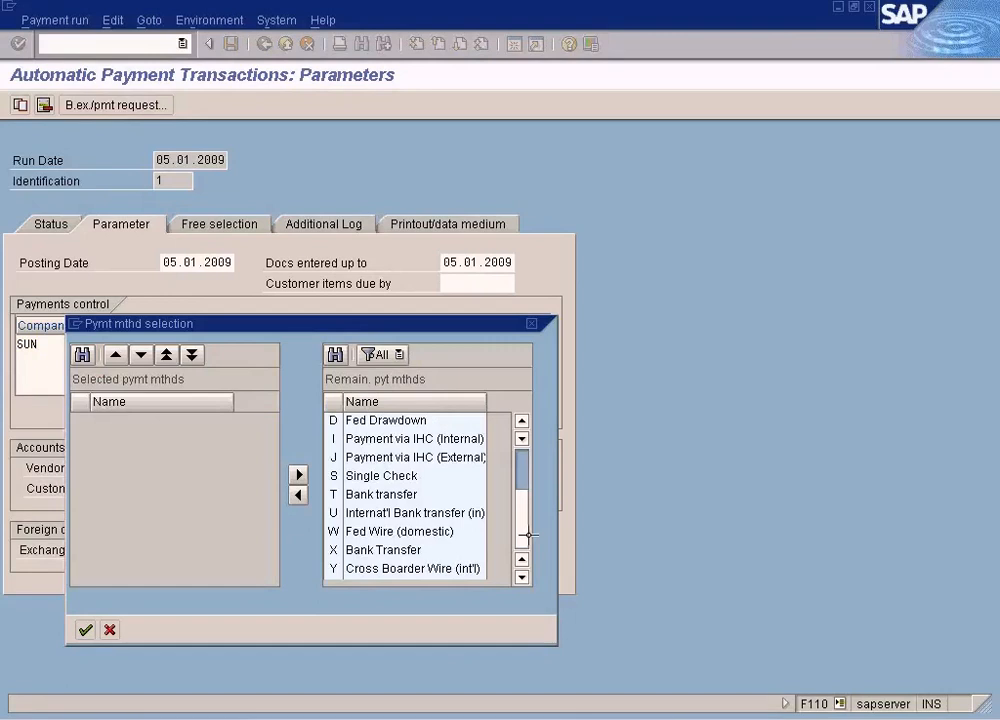
{"action": "left_click", "coordinate": [110, 630]}
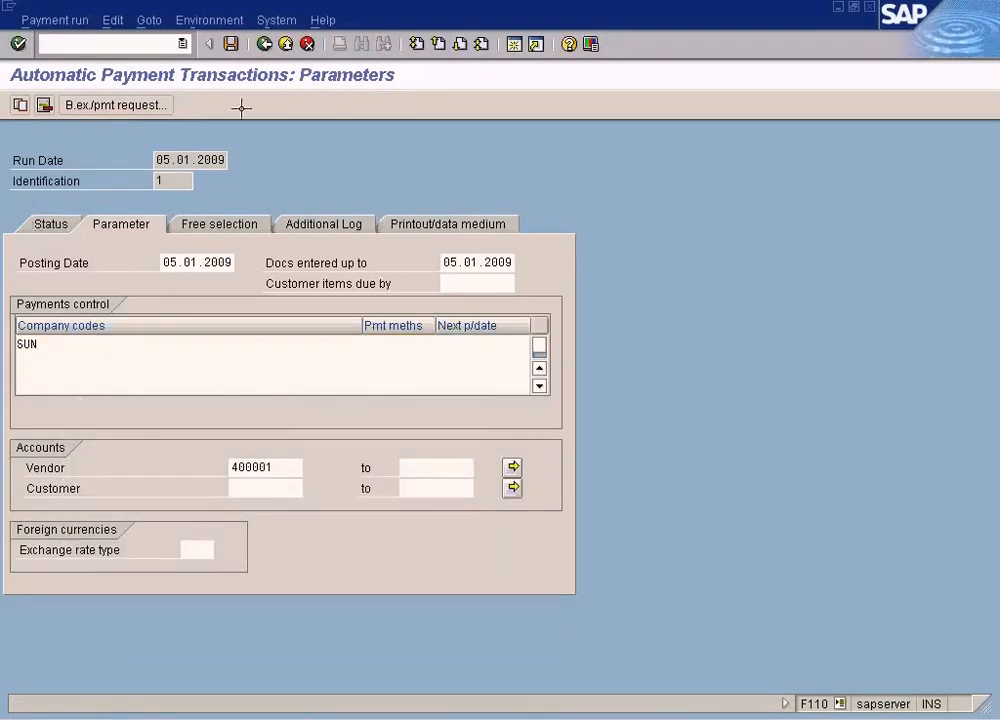
{"action": "left_click", "coordinate": [264, 44]}
{"action": "left_click", "coordinate": [264, 44]}
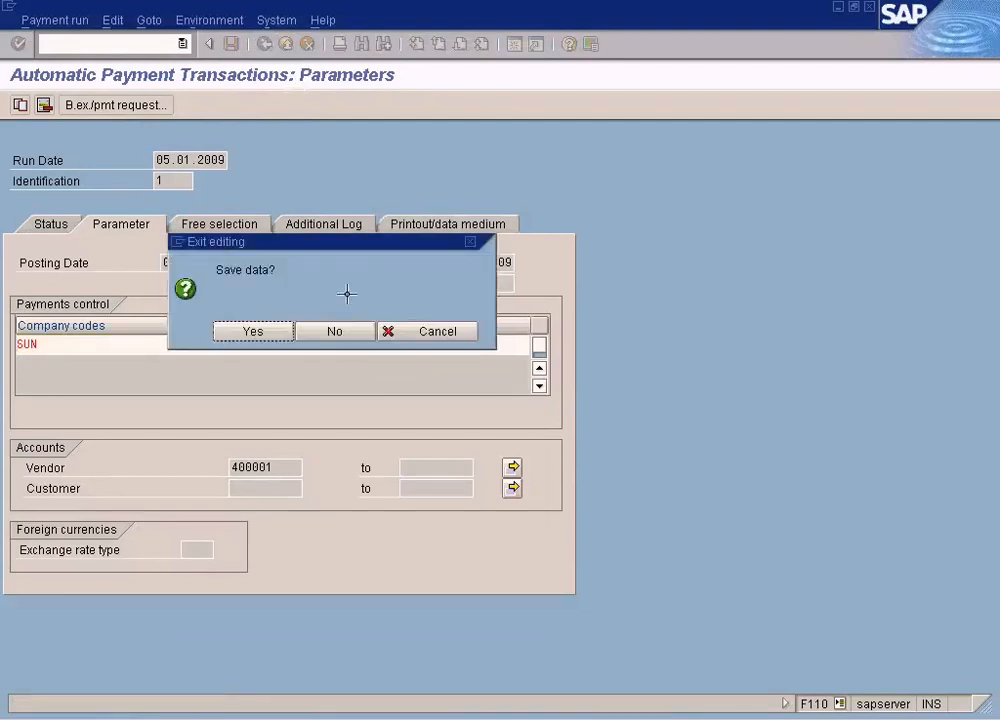
{"action": "left_click", "coordinate": [346, 329]}
Sort the existing payment runs by run date, select the 22.05.2009 run with identification 1, and check its parameters
{"action": "left_click", "coordinate": [175, 182]}
{"action": "left_click", "coordinate": [200, 182]}
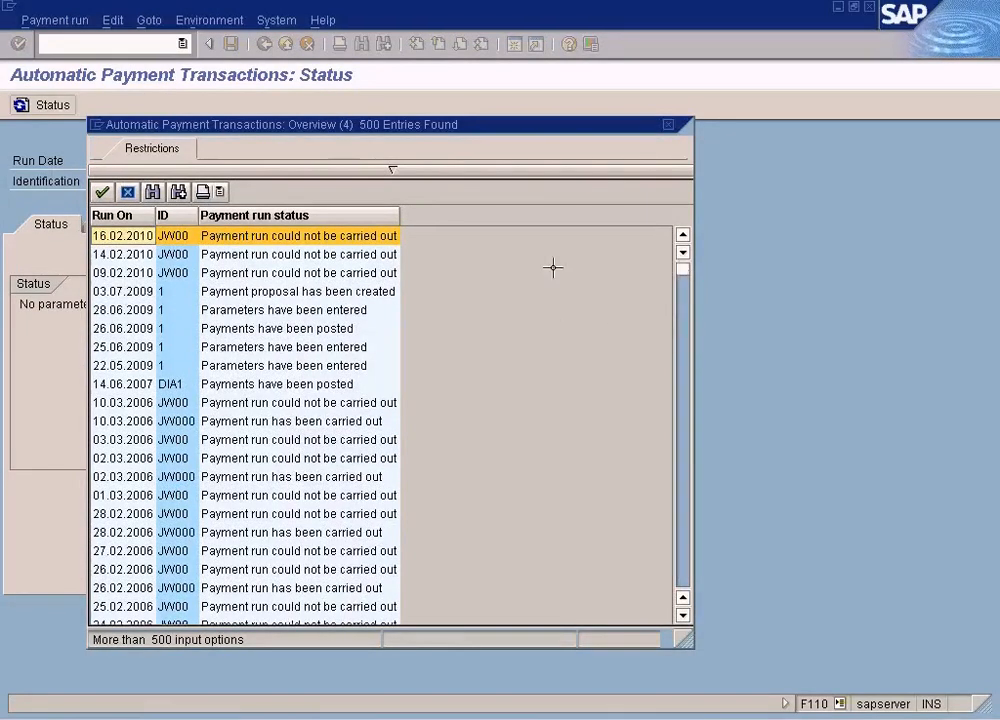
{"action": "left_click", "coordinate": [126, 217]}
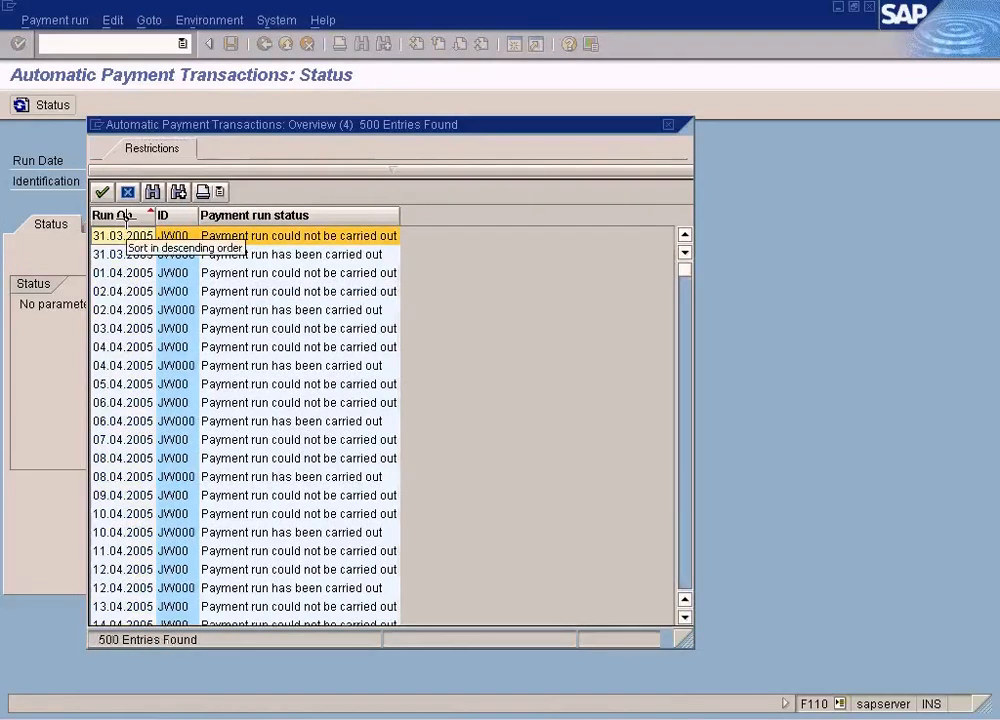
{"action": "left_click", "coordinate": [126, 217]}
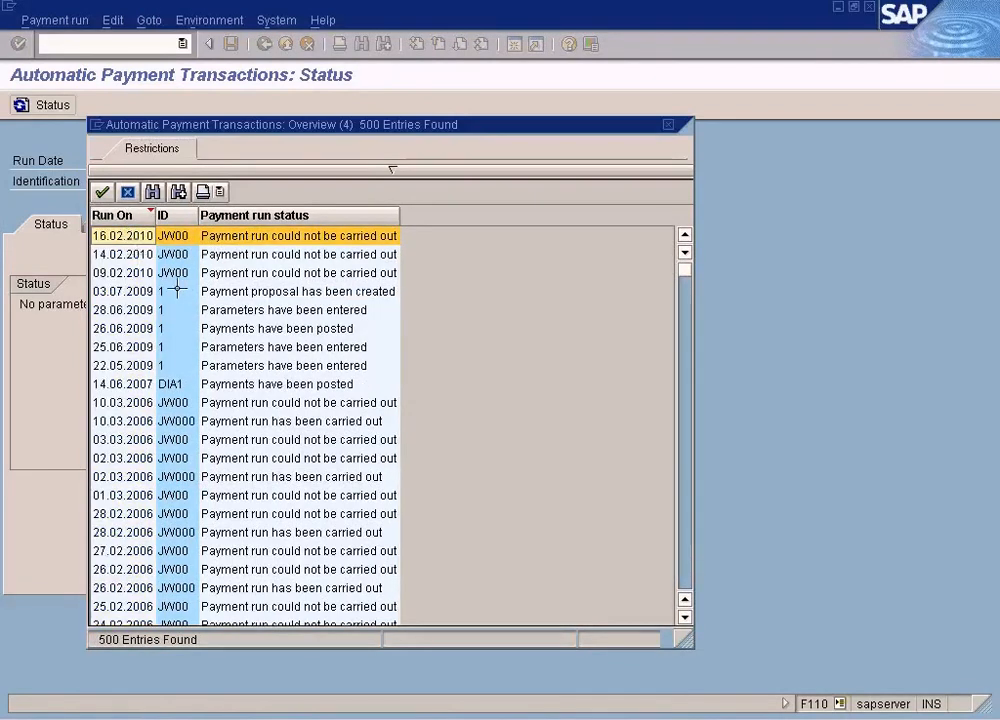
{"action": "double_click", "coordinate": [241, 363]}
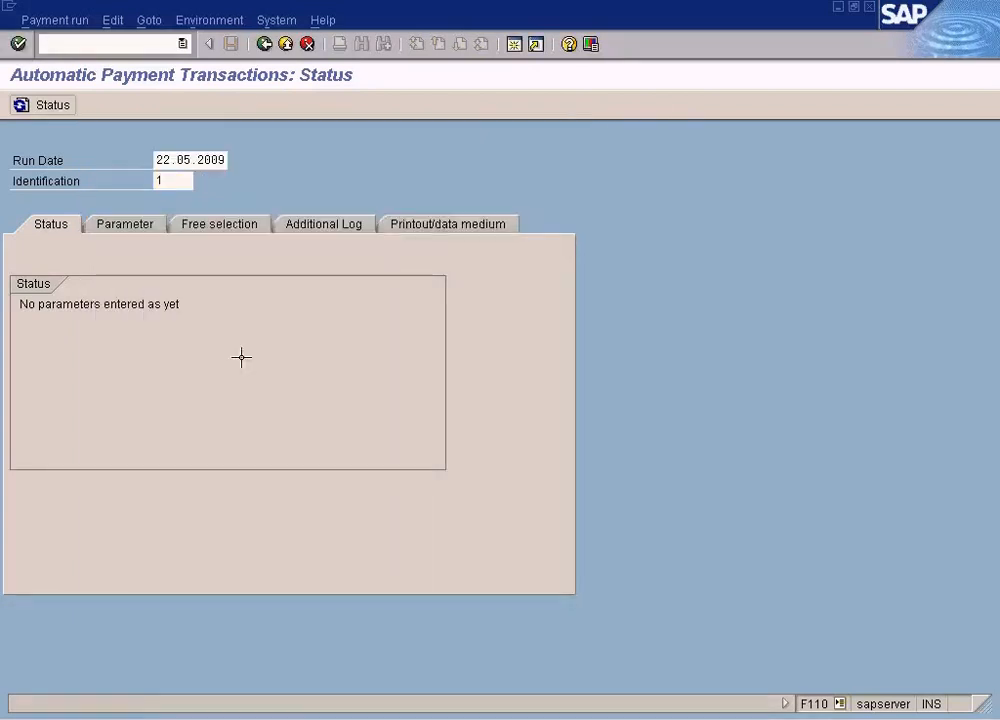
{"action": "left_click", "coordinate": [147, 225]}
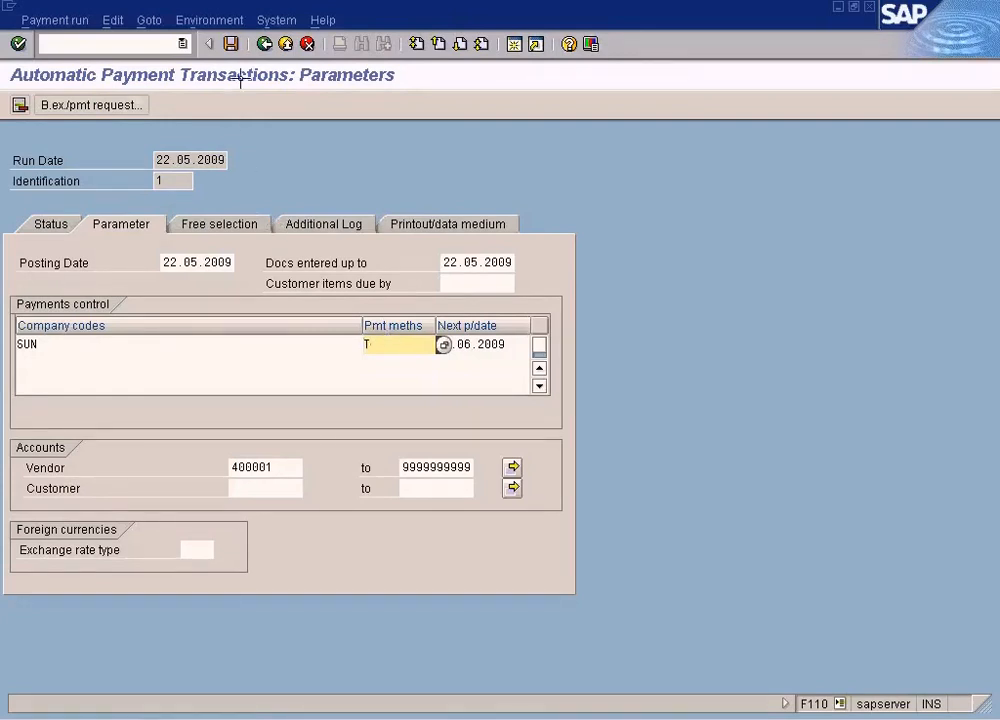
{"action": "left_click", "coordinate": [230, 44]}
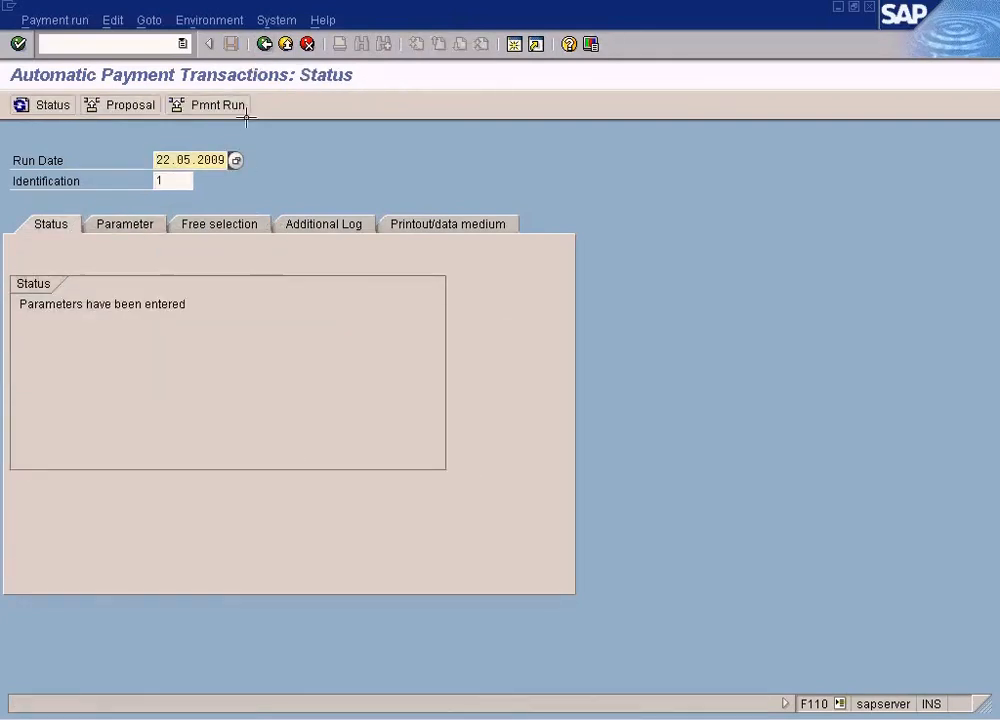
Set the payment run date to 05.05.2009 with identification 1 and open the run's parameters
{"action": "key", "text": "Delete"}
{"action": "key", "text": "Delete"}
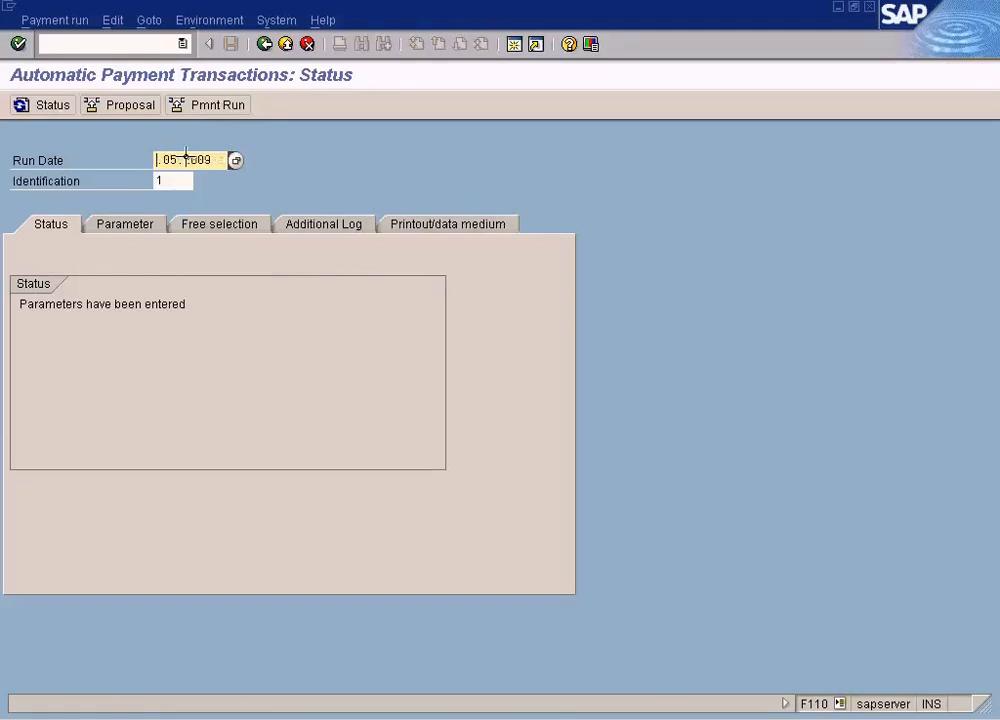
{"action": "type", "text": "5"}
{"action": "left_click", "coordinate": [178, 180]}
{"action": "key", "text": "Return"}
{"action": "left_click", "coordinate": [147, 224]}
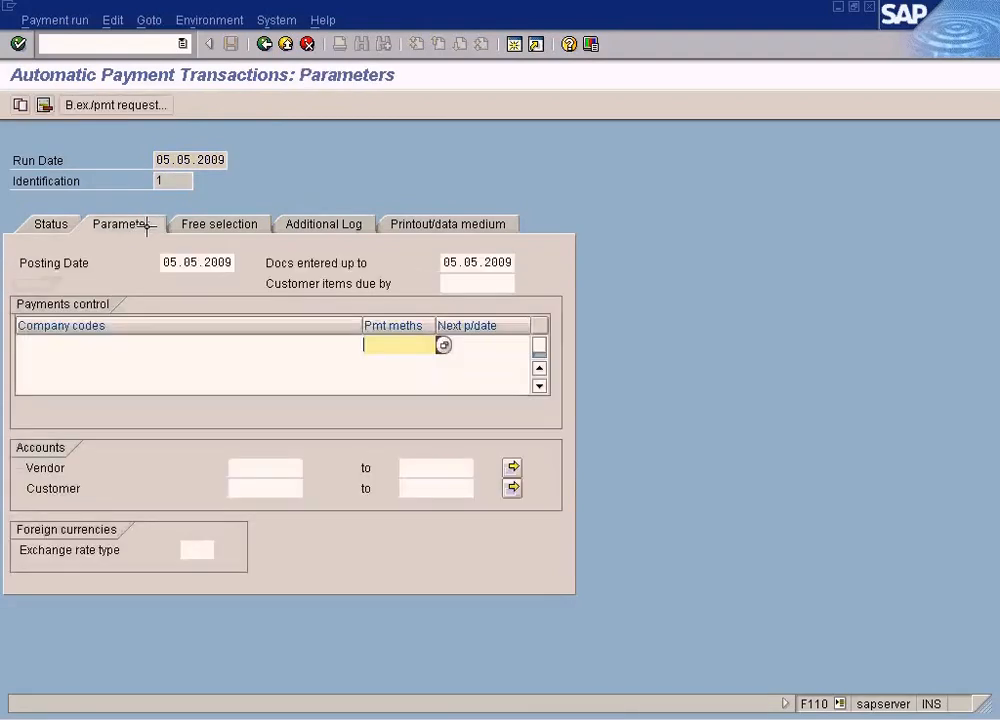
Enter company code SUN, payment method T, next posting date 05.06.2009 and Vendor A's account as run parameters, and save them
{"action": "left_click", "coordinate": [190, 343]}
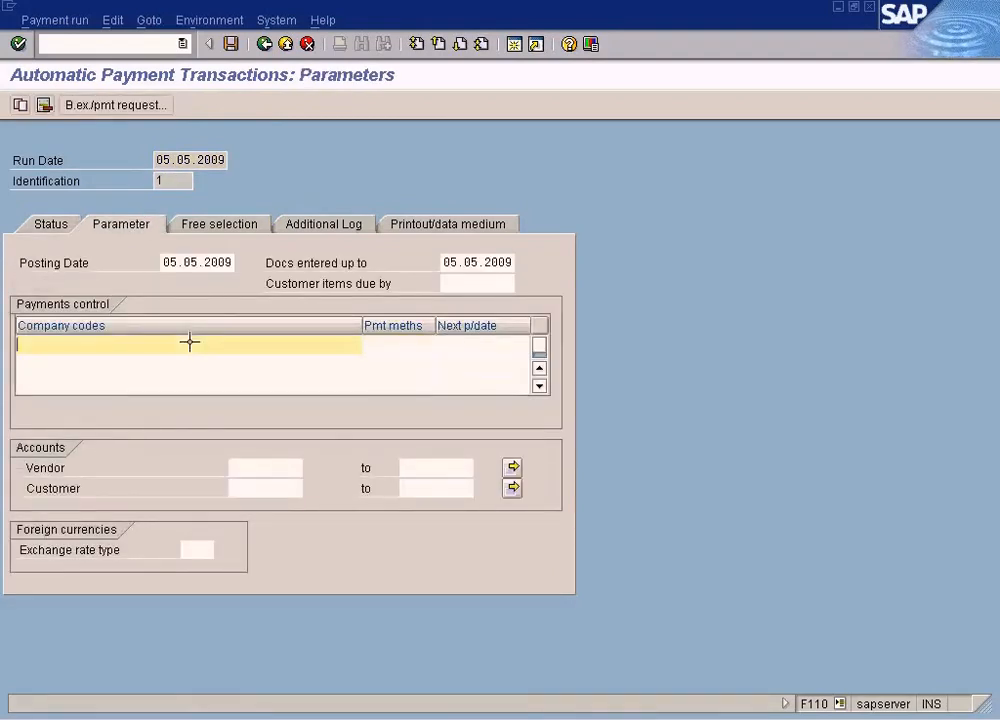
{"action": "key", "text": "Tab"}
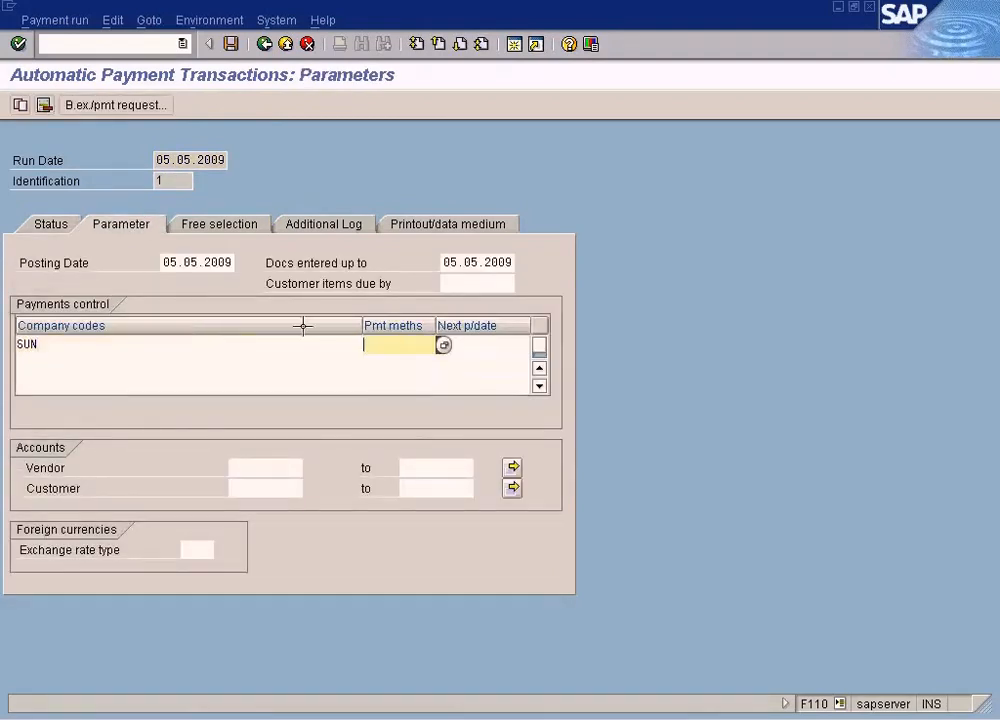
{"action": "type", "text": "T"}
{"action": "left_click", "coordinate": [483, 342]}
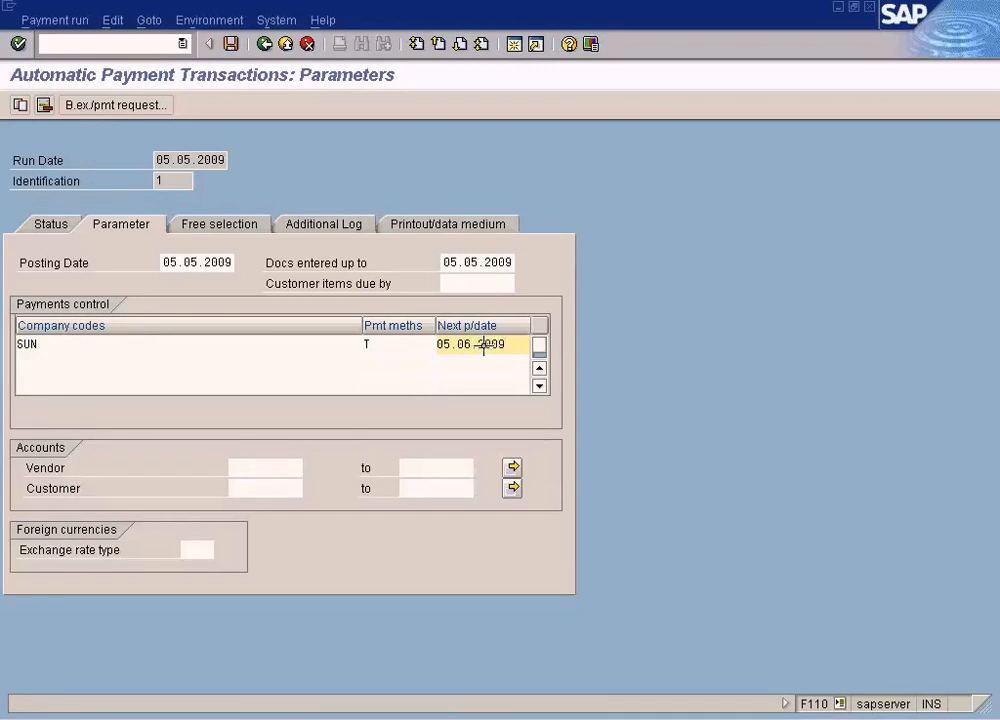
{"action": "left_click", "coordinate": [283, 467]}
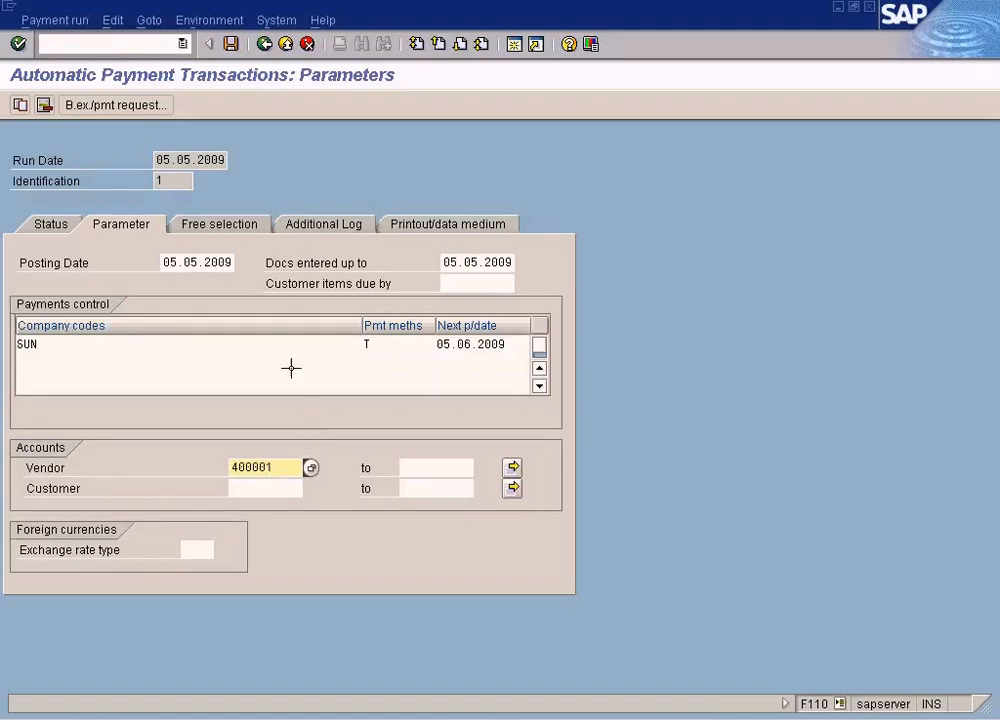
{"action": "left_click", "coordinate": [51, 223]}
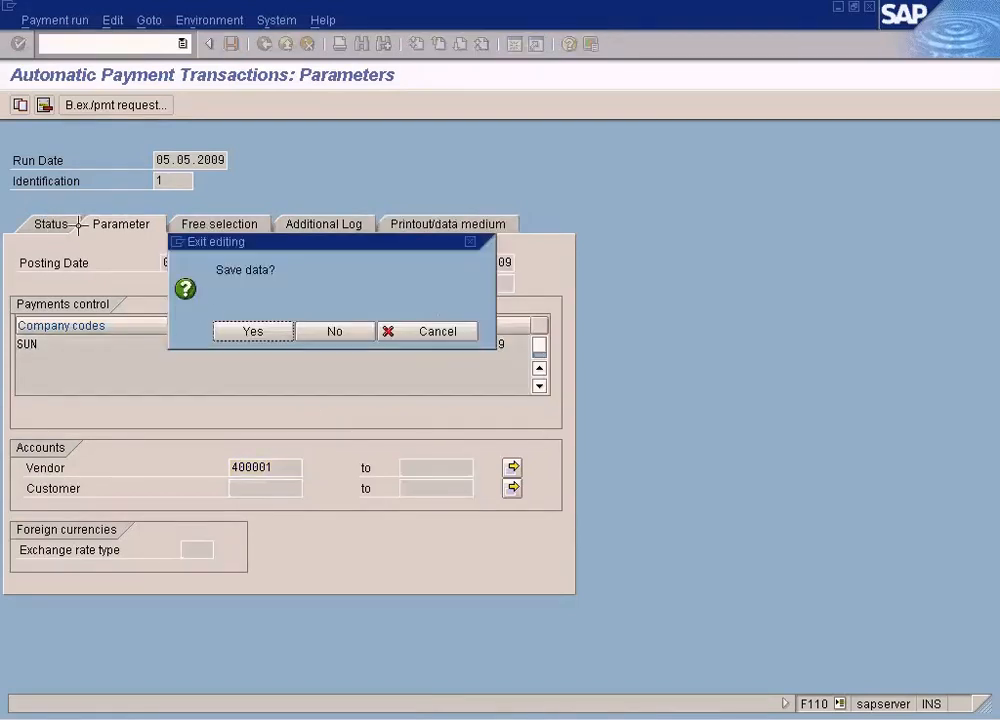
{"action": "left_click", "coordinate": [228, 331]}
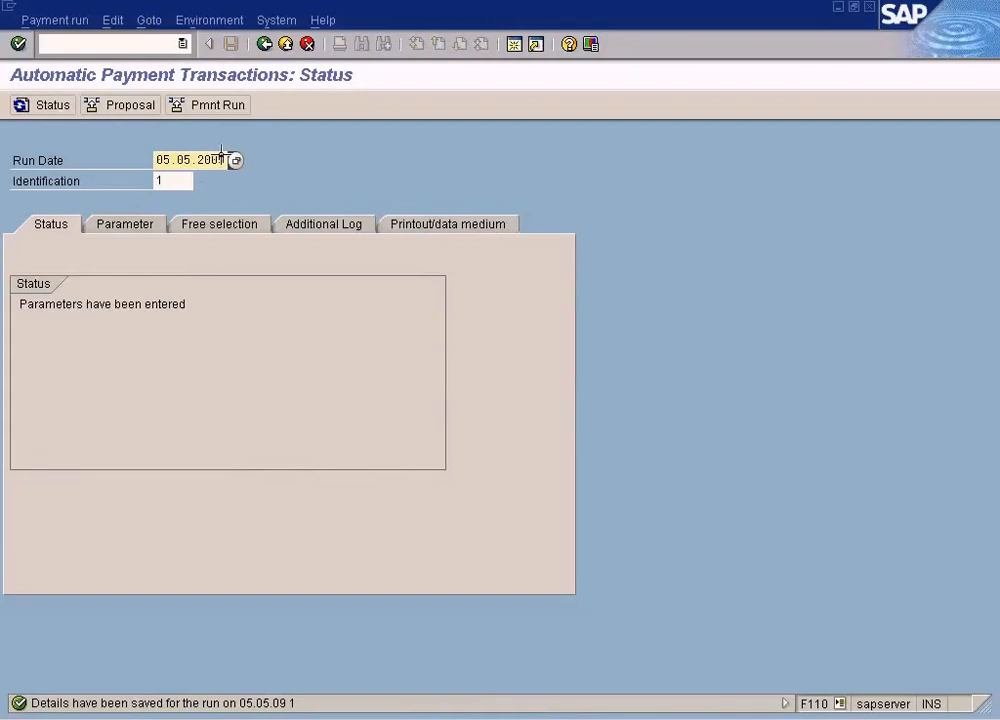
Schedule the payment proposal to start immediately and refresh the run status until the proposal is created
{"action": "left_click", "coordinate": [125, 104]}
{"action": "left_click", "coordinate": [296, 331]}
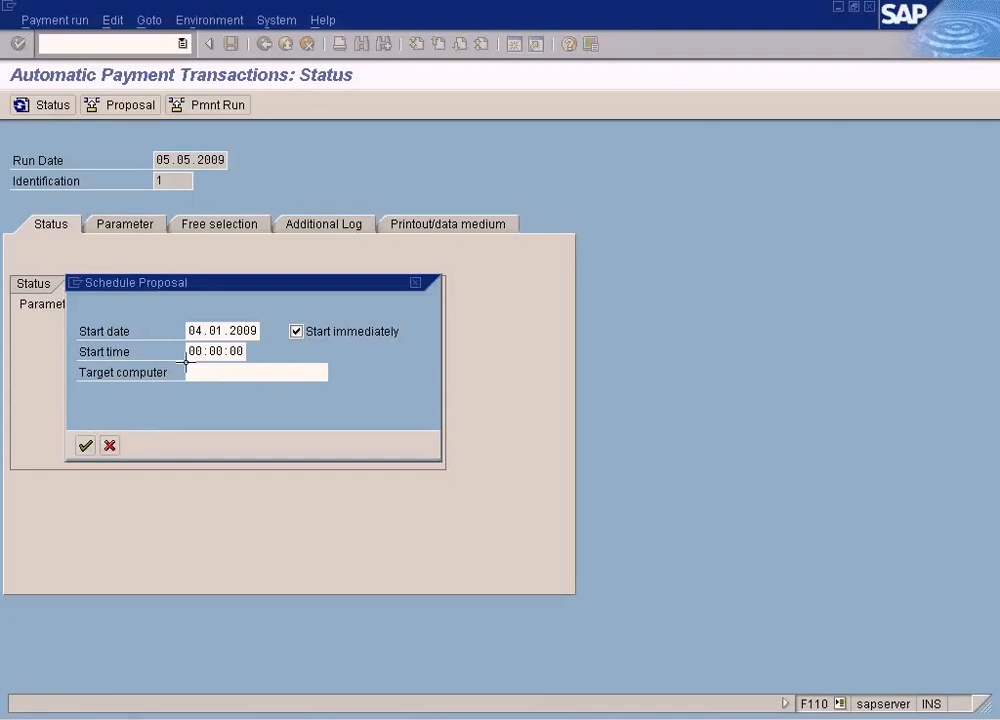
{"action": "key", "text": "Return"}
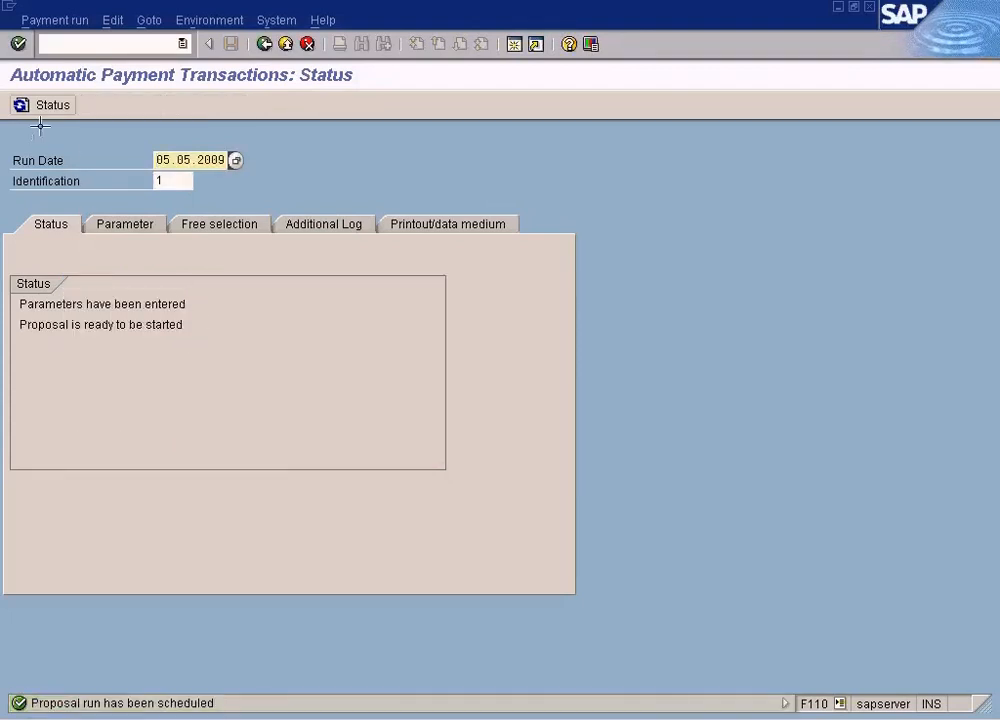
{"action": "left_click", "coordinate": [30, 105]}
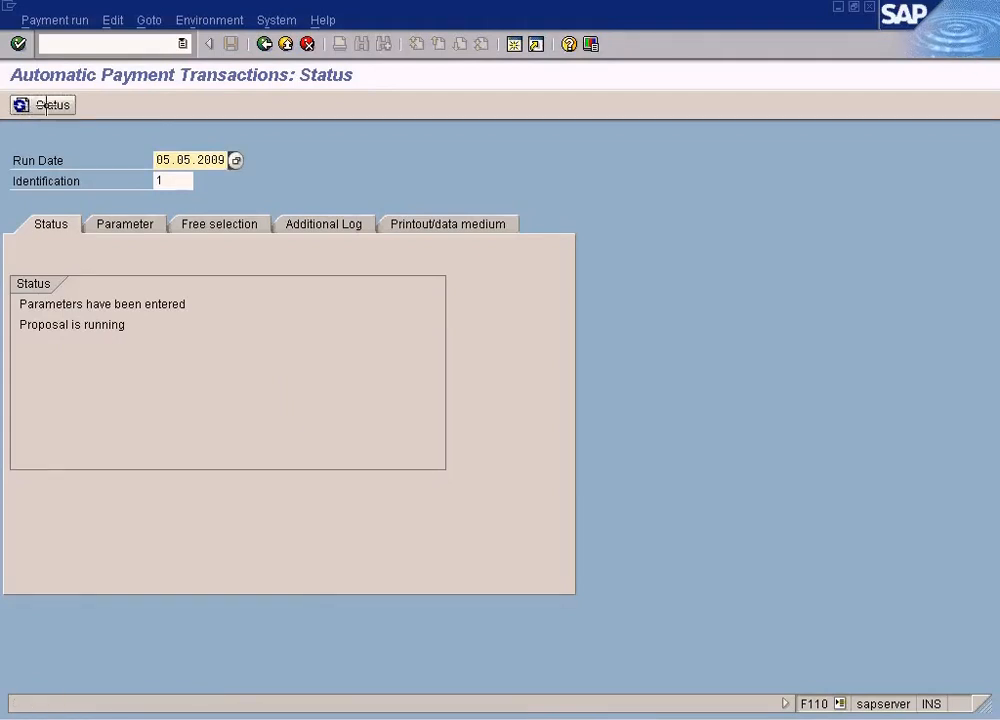
{"action": "left_click", "coordinate": [46, 105]}
{"action": "left_click", "coordinate": [46, 105]}
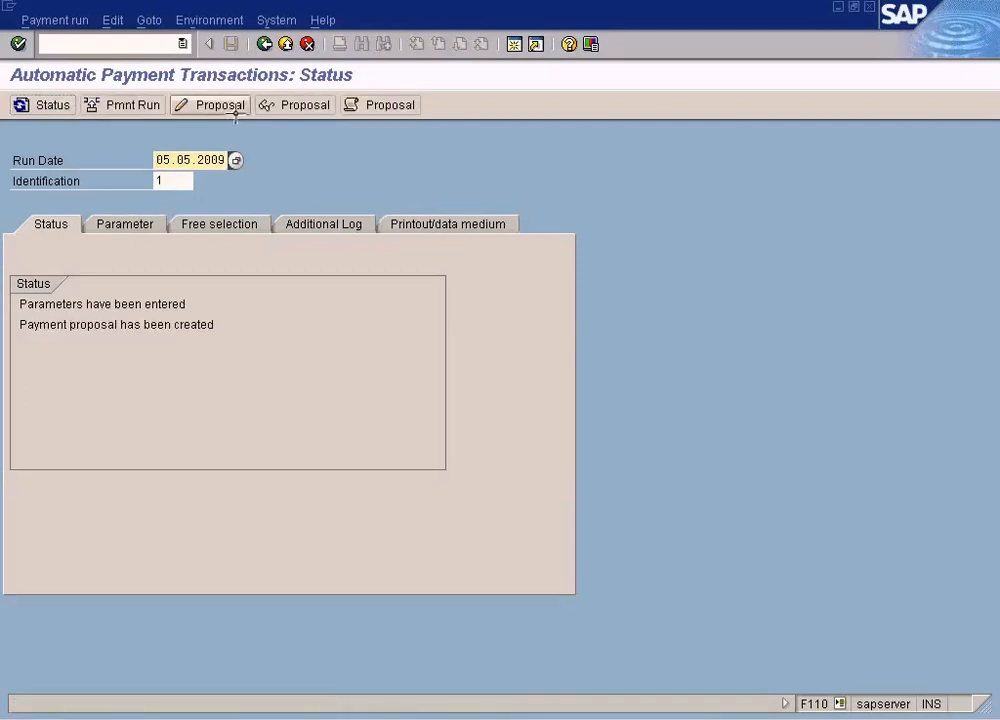
Display the payment proposal and open the list of Vendor A's open items under the exceptions
{"action": "left_click", "coordinate": [295, 105]}
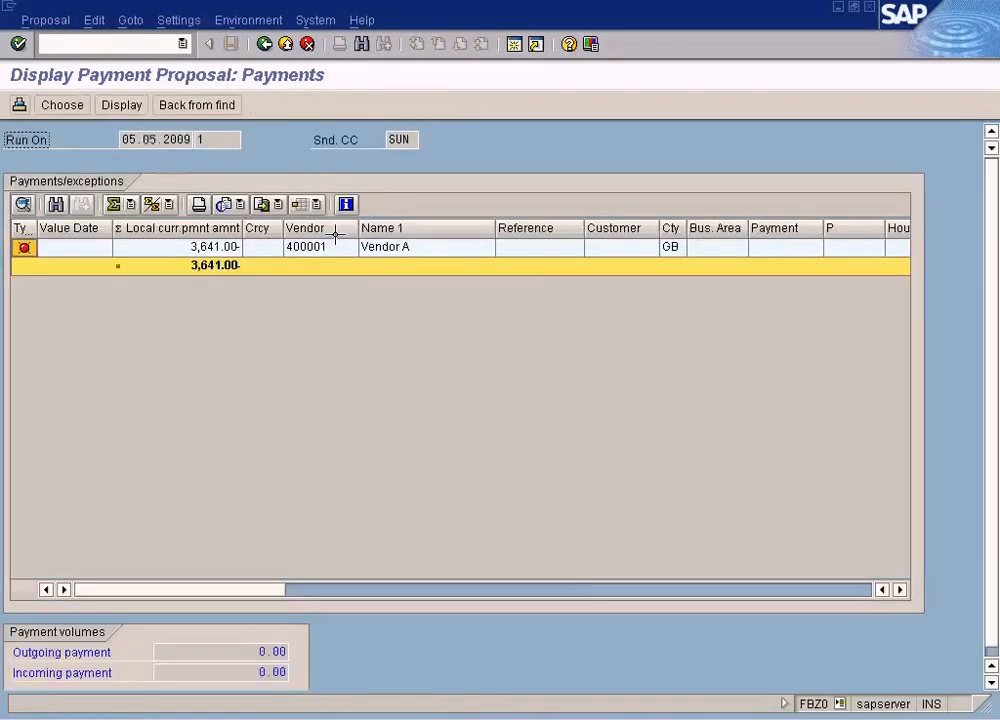
{"action": "left_click", "coordinate": [323, 245]}
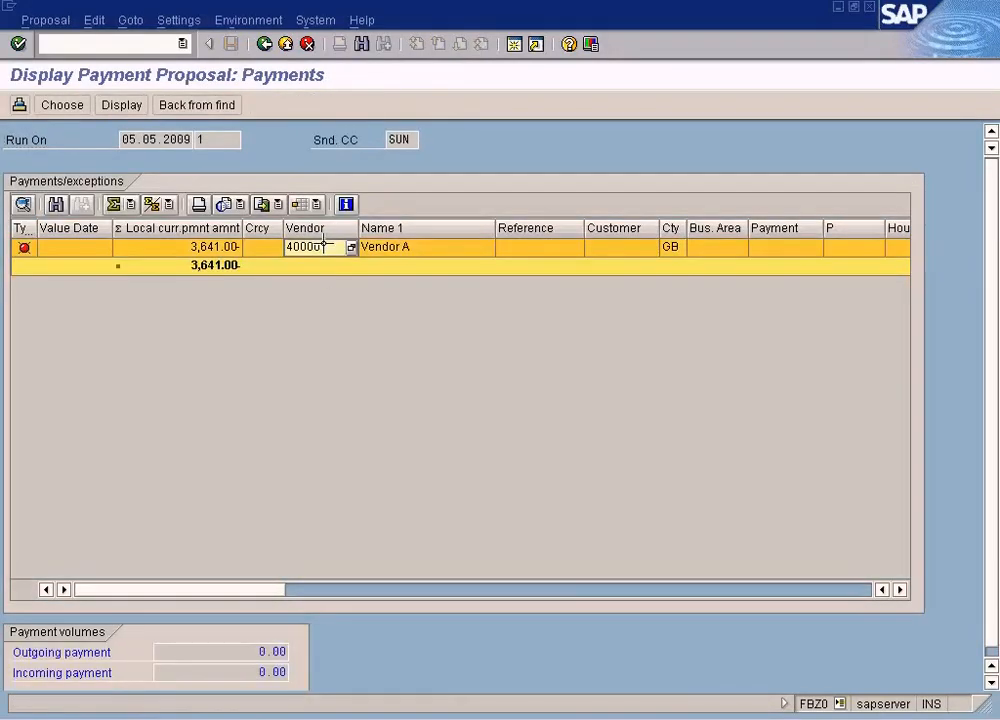
{"action": "double_click", "coordinate": [71, 245]}
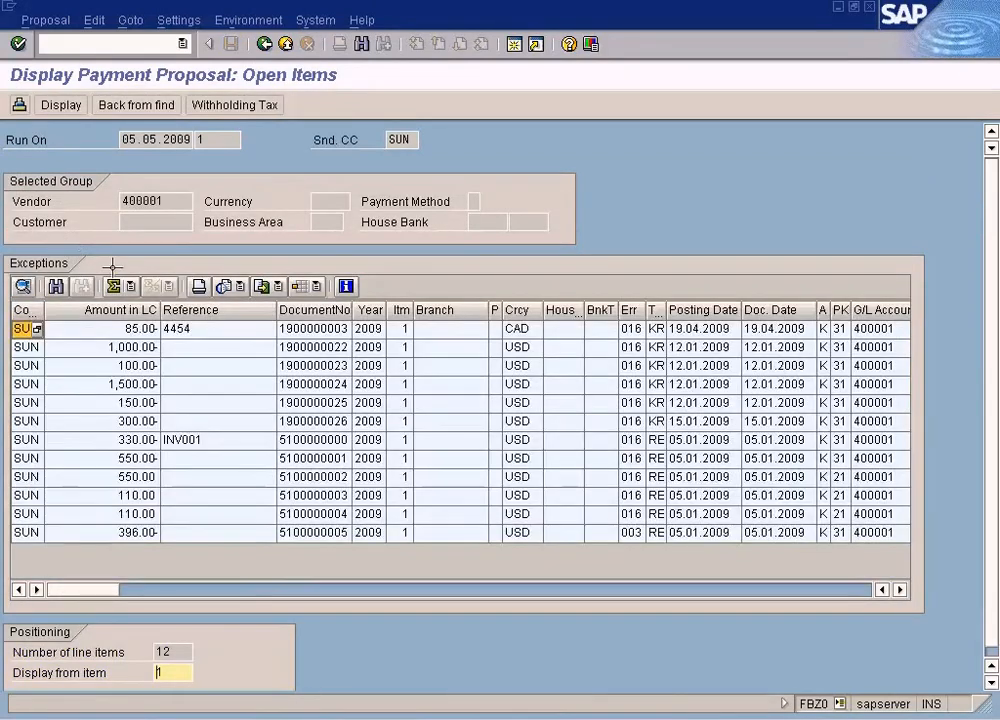
Open the 396.00 USD item's details, highlight the note explaining its exception, and close the details
{"action": "left_click", "coordinate": [424, 533]}
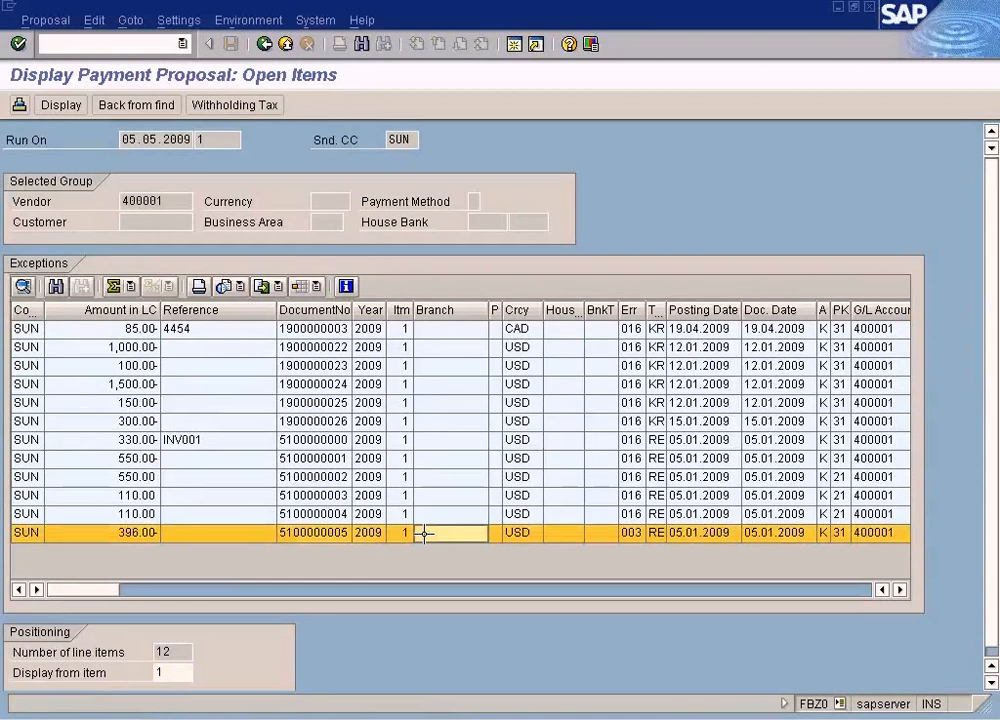
{"action": "double_click", "coordinate": [259, 534]}
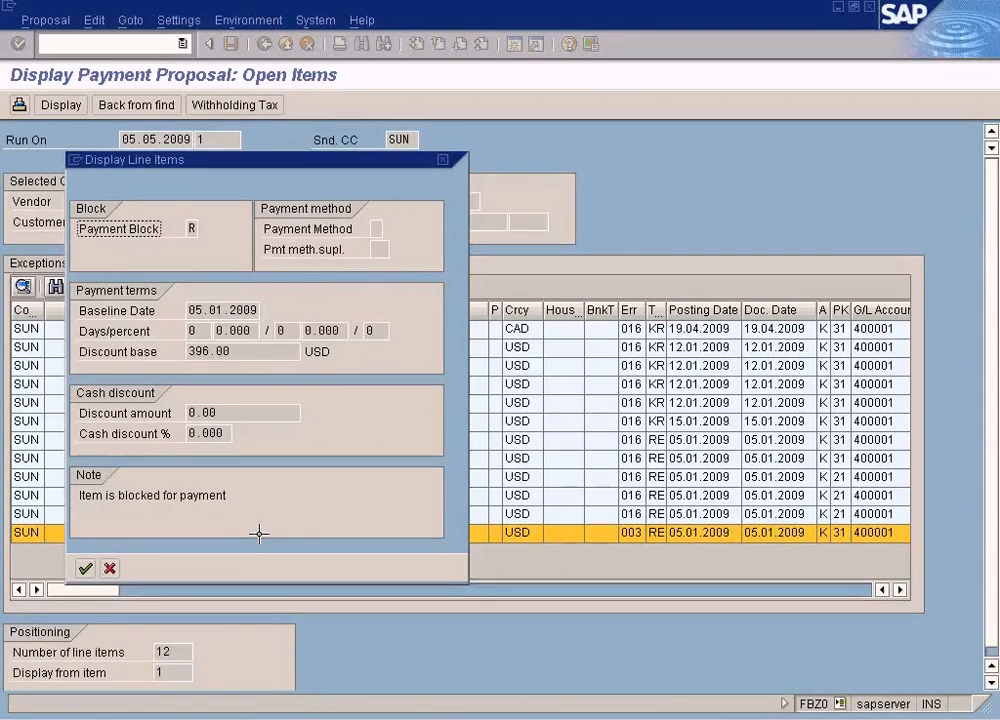
{"action": "left_click_drag", "start_coordinate": [247, 496], "coordinate": [69, 491]}
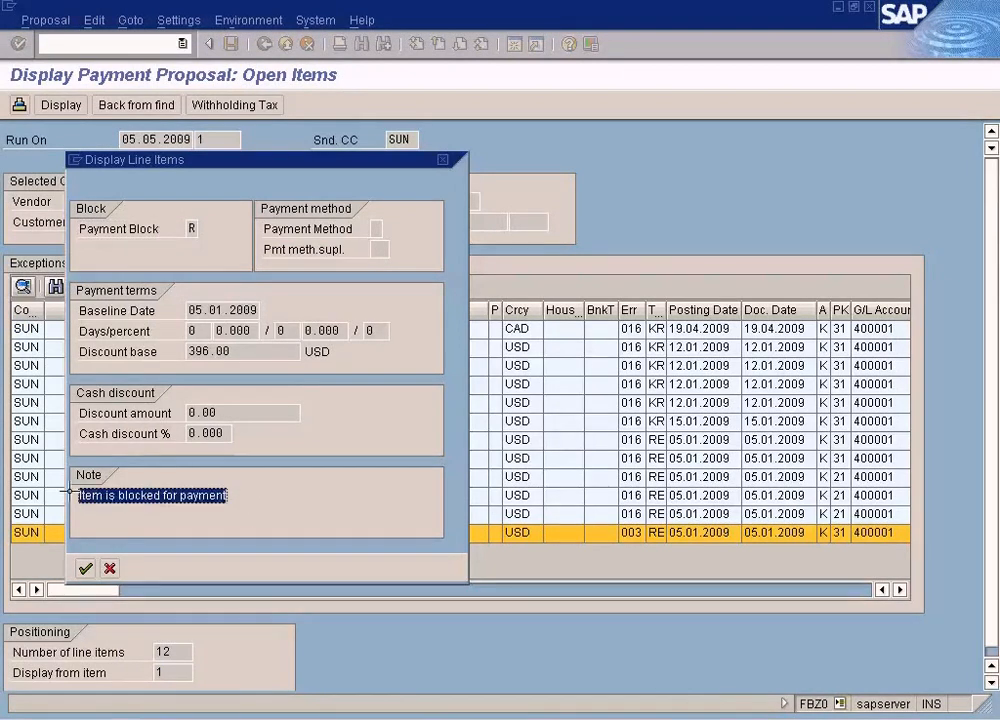
{"action": "left_click", "coordinate": [110, 567]}
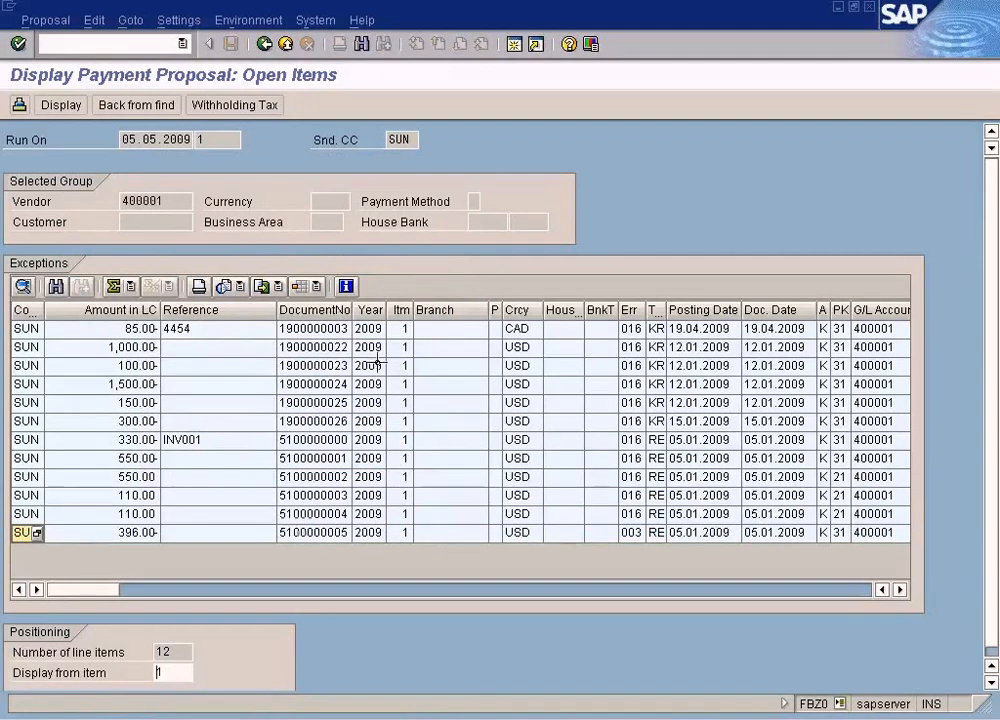
Widen the document number column of the open items list to fit, and return to the payment run status
{"action": "double_click", "coordinate": [352, 310]}
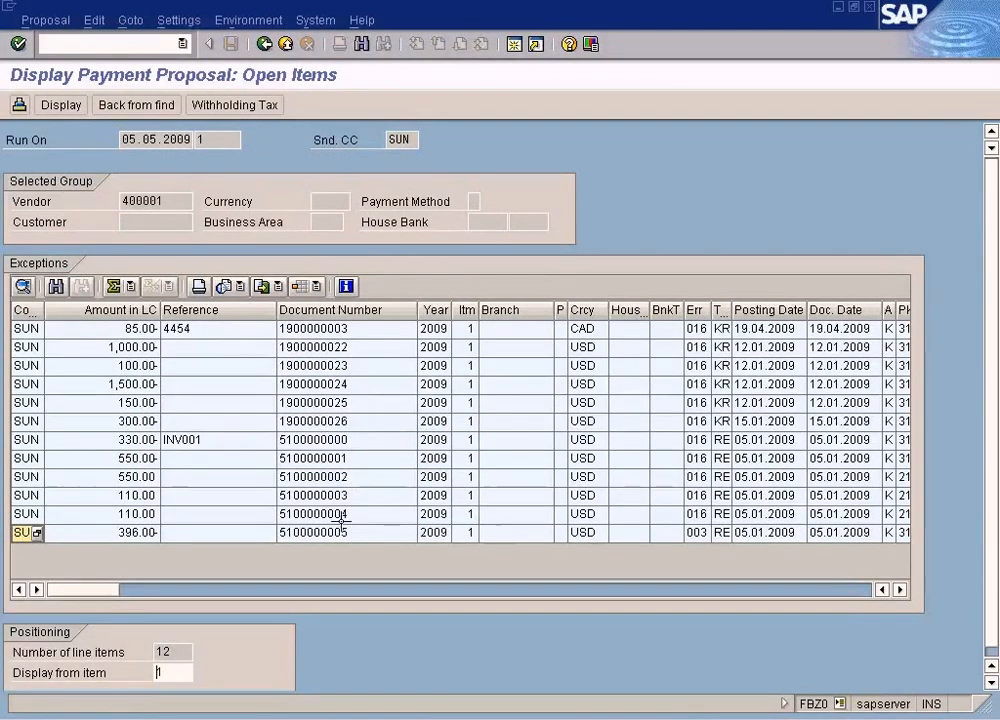
{"action": "left_click", "coordinate": [263, 44]}
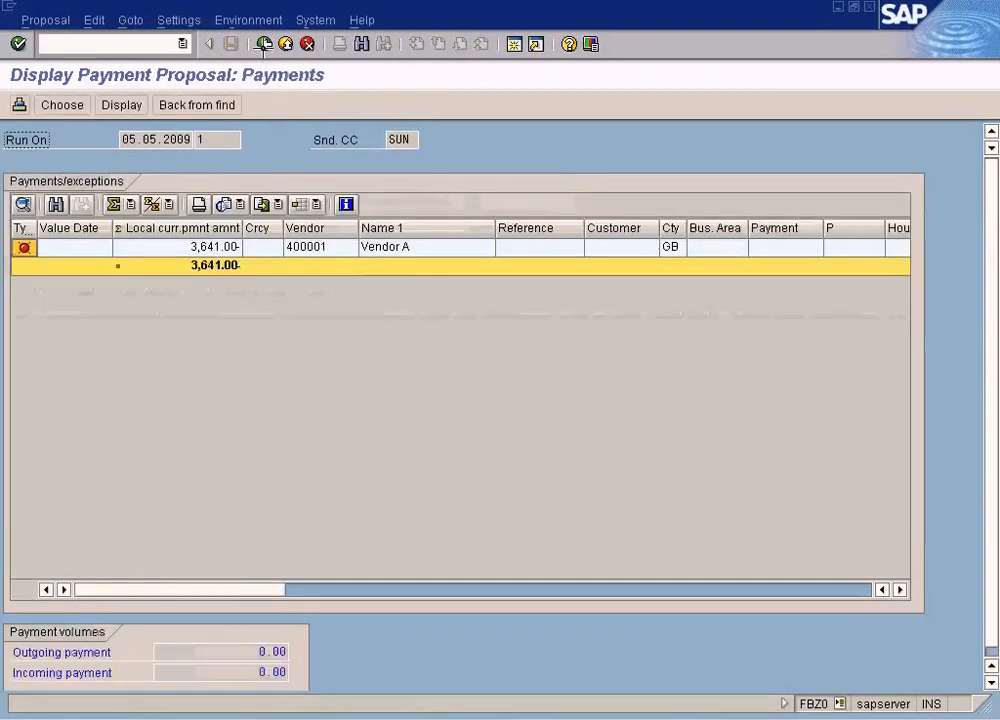
{"action": "left_click", "coordinate": [263, 44]}
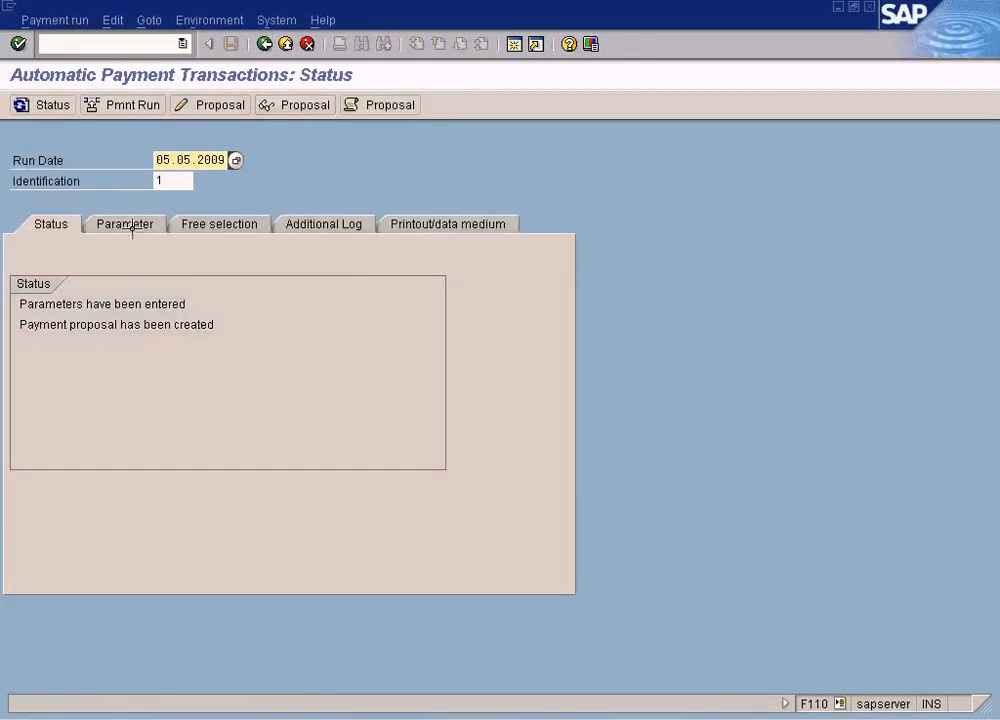
Delete the existing payment proposal of the 05.05.2009 run
{"action": "left_click", "coordinate": [150, 20]}
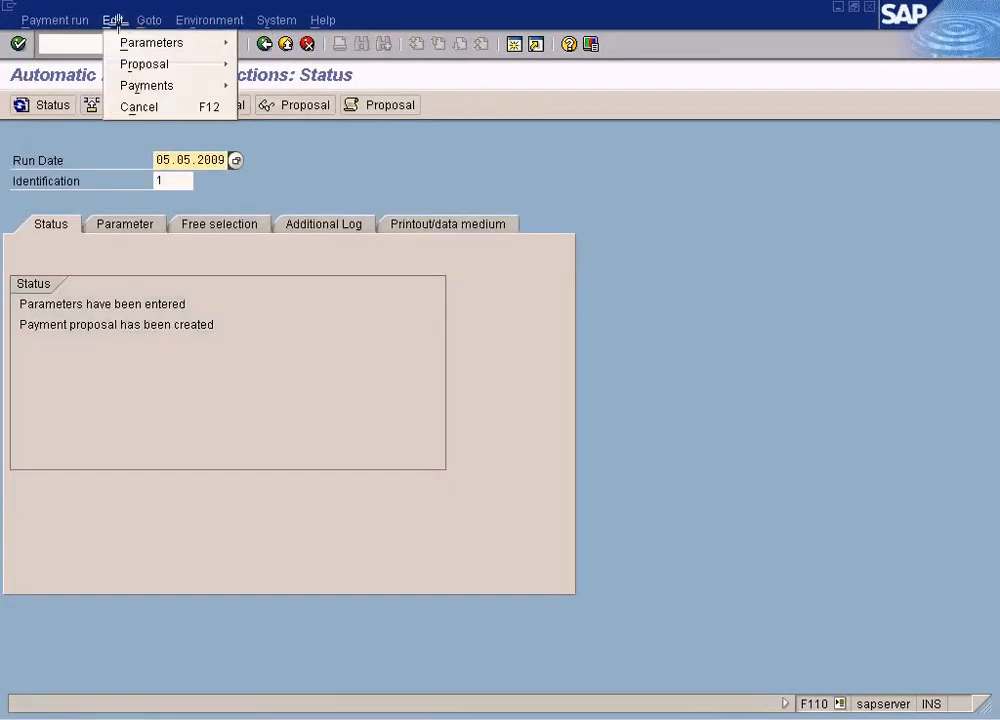
{"action": "mouse_move", "coordinate": [145, 64]}
{"action": "left_click", "coordinate": [267, 128]}
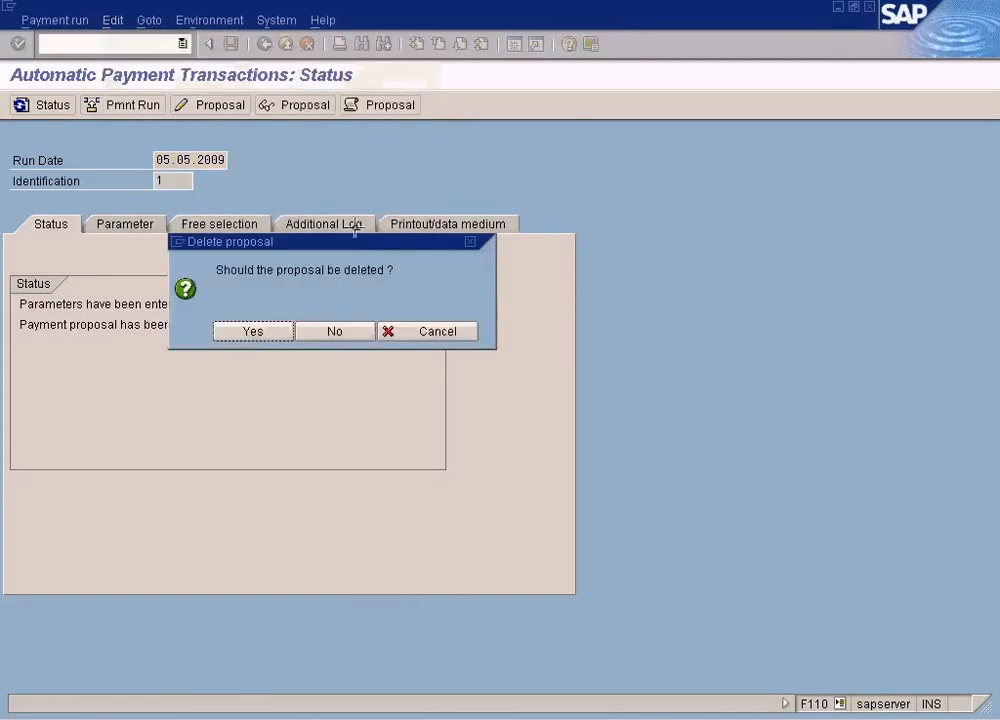
{"action": "left_click", "coordinate": [270, 331]}
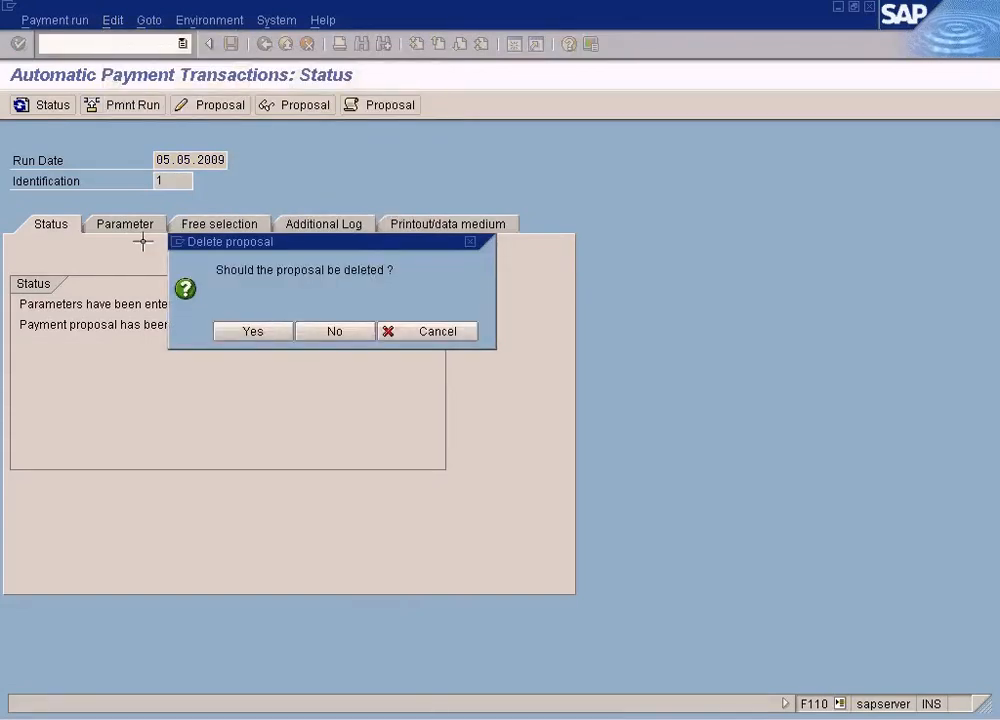
Set Document Number as the first selection field in the payment run's free selection criteria
{"action": "left_click", "coordinate": [140, 224]}
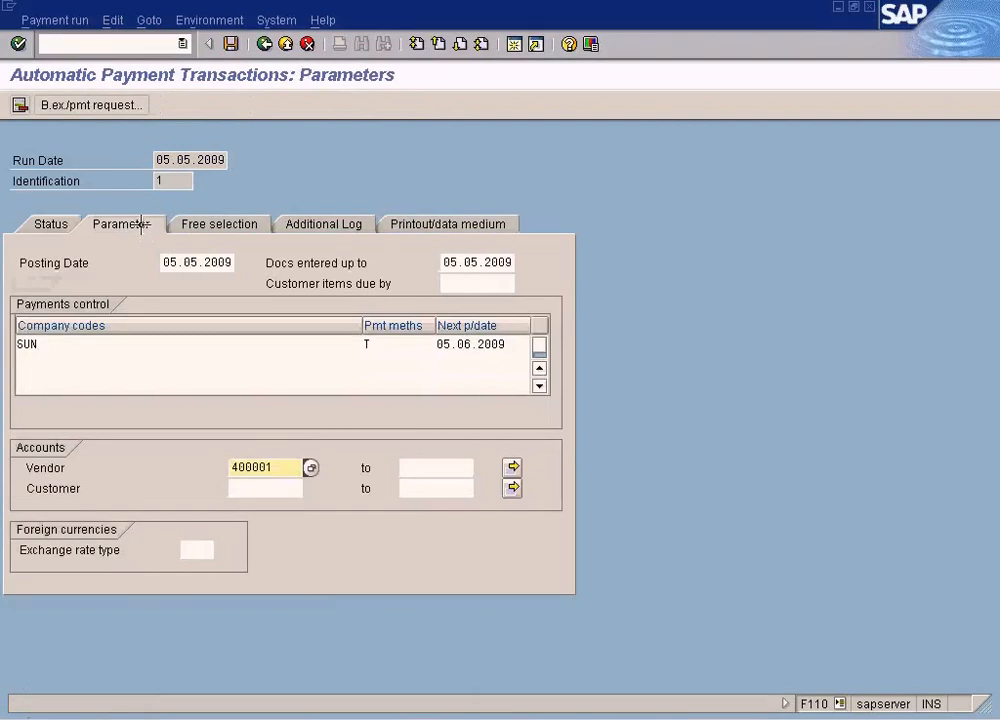
{"action": "left_click", "coordinate": [222, 220]}
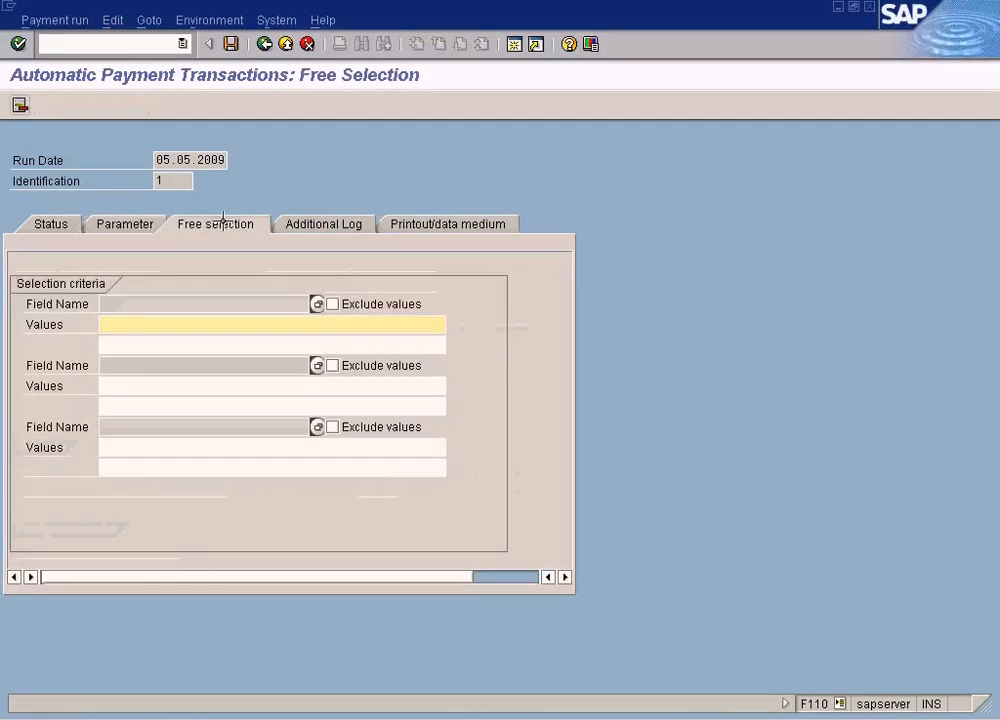
{"action": "left_click", "coordinate": [318, 302]}
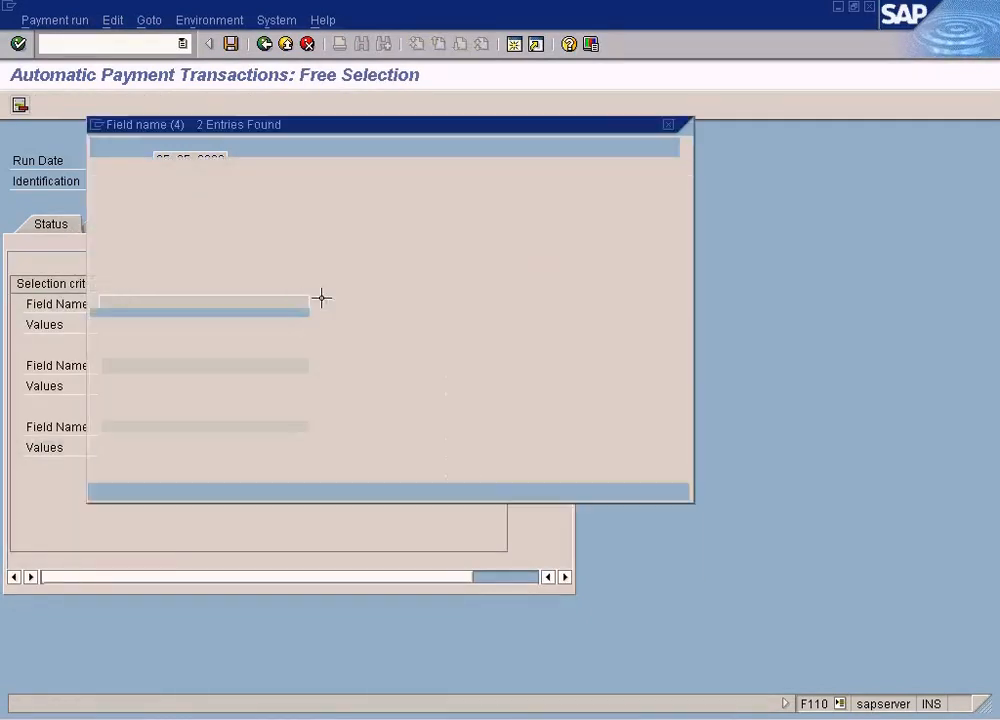
{"action": "left_click", "coordinate": [197, 235]}
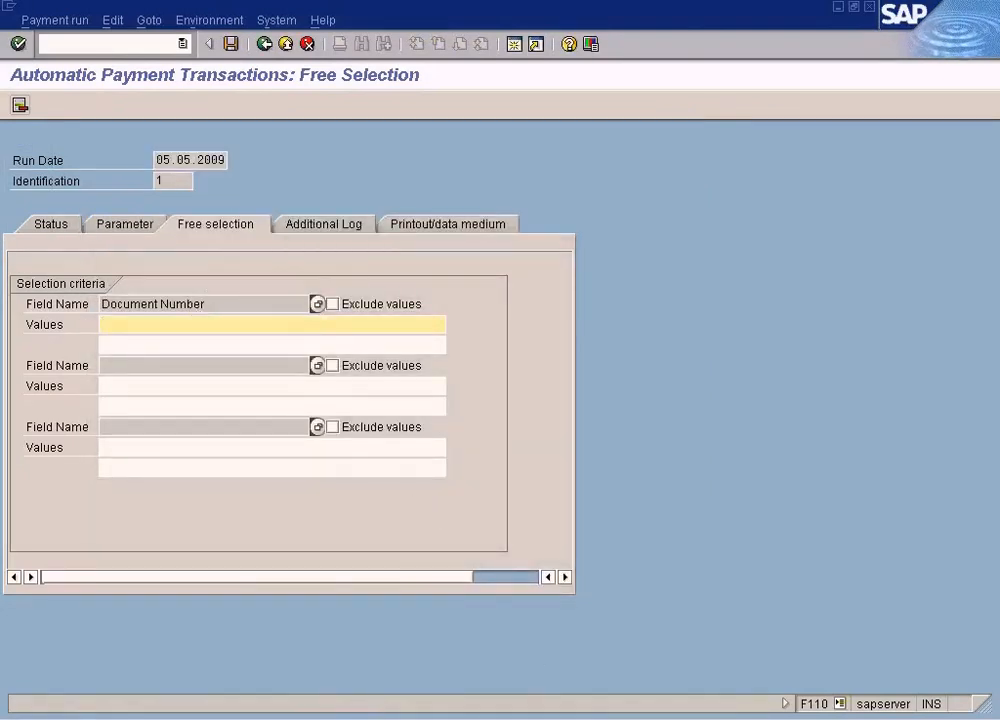
Copy the document number of the 396.00 USD invoice from the vendor line items into the free selection value
{"action": "left_click", "coordinate": [398, 719]}
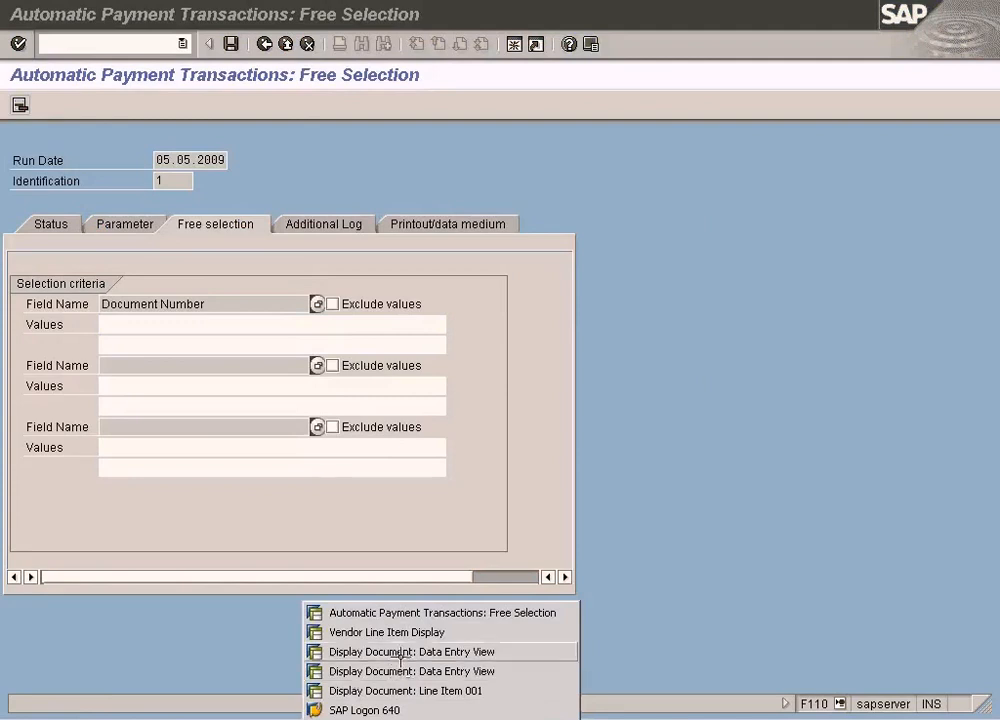
{"action": "left_click", "coordinate": [368, 632]}
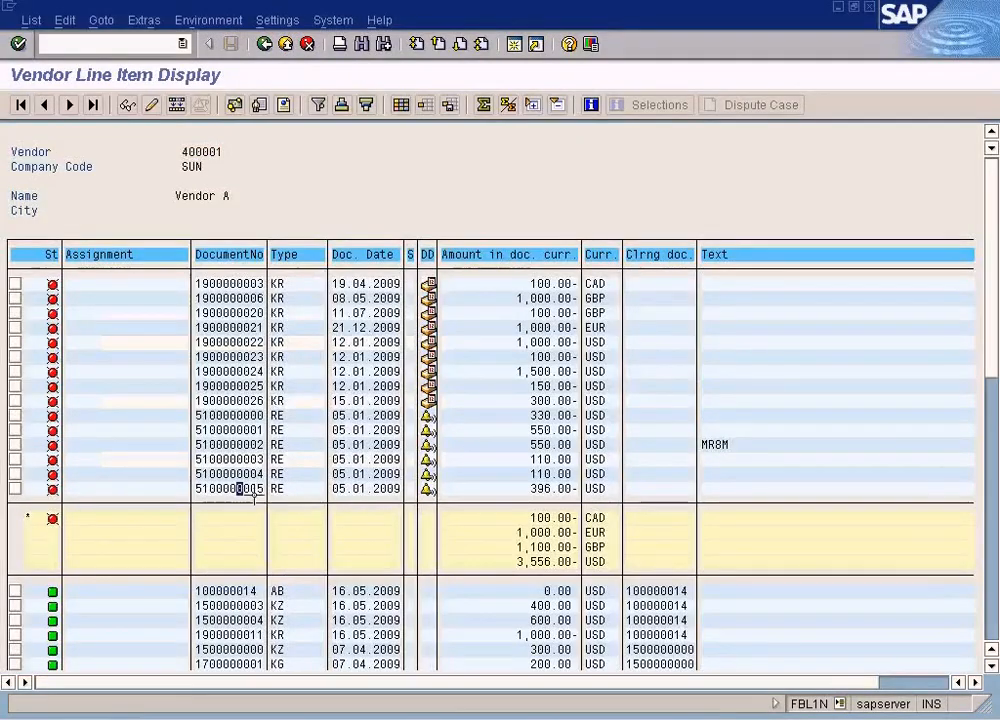
{"action": "double_click", "coordinate": [250, 489]}
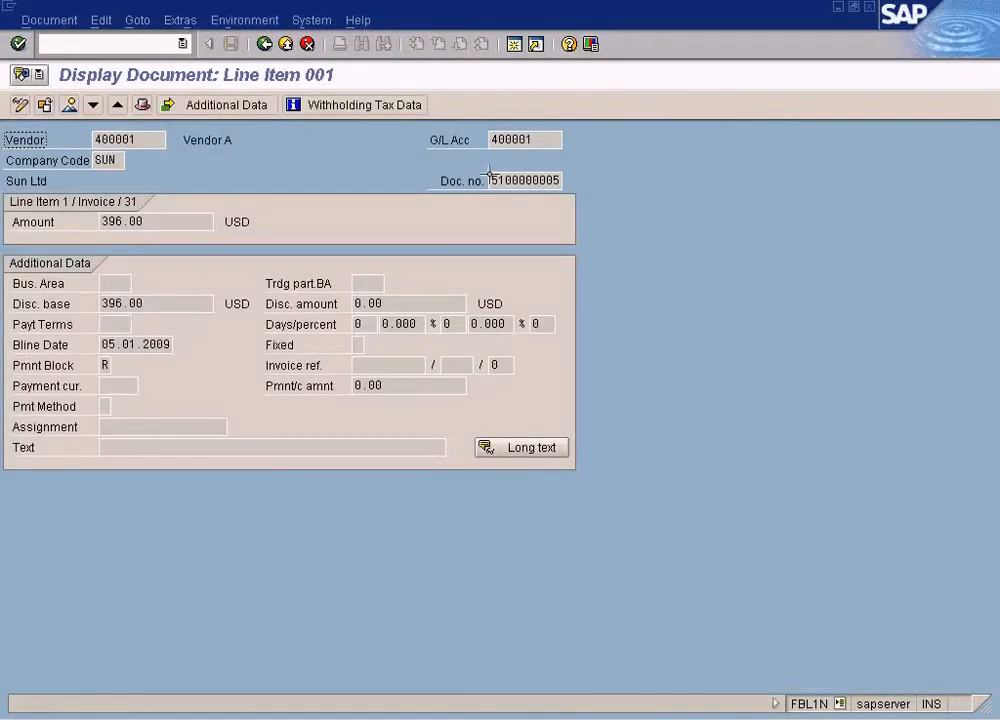
{"action": "left_click_drag", "start_coordinate": [493, 181], "coordinate": [636, 178]}
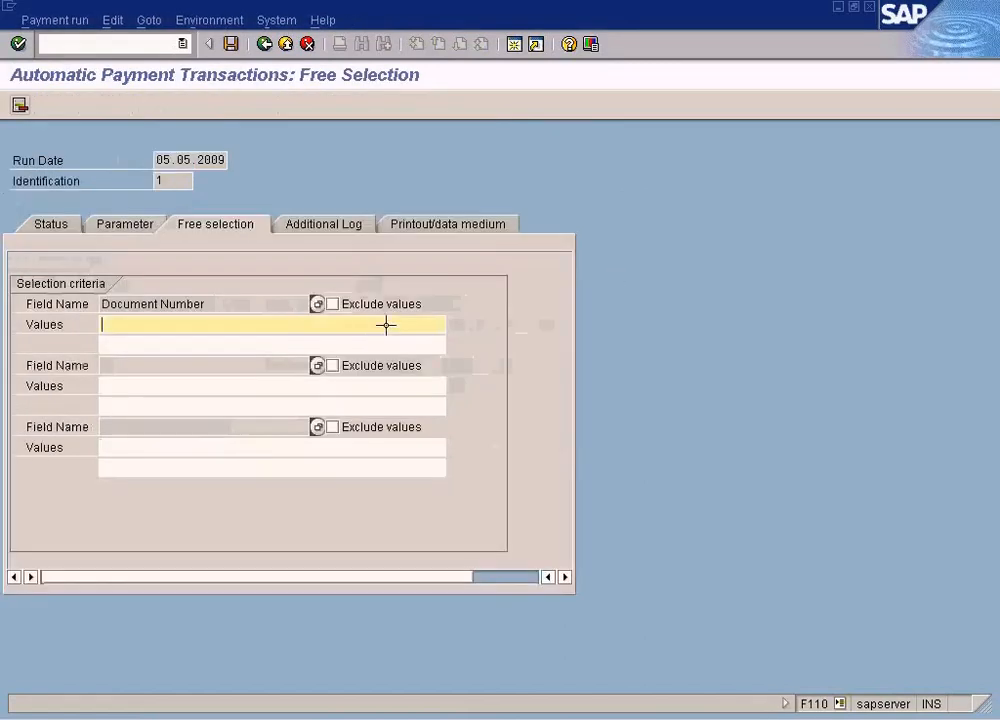
{"action": "key", "text": "ctrl+v"}
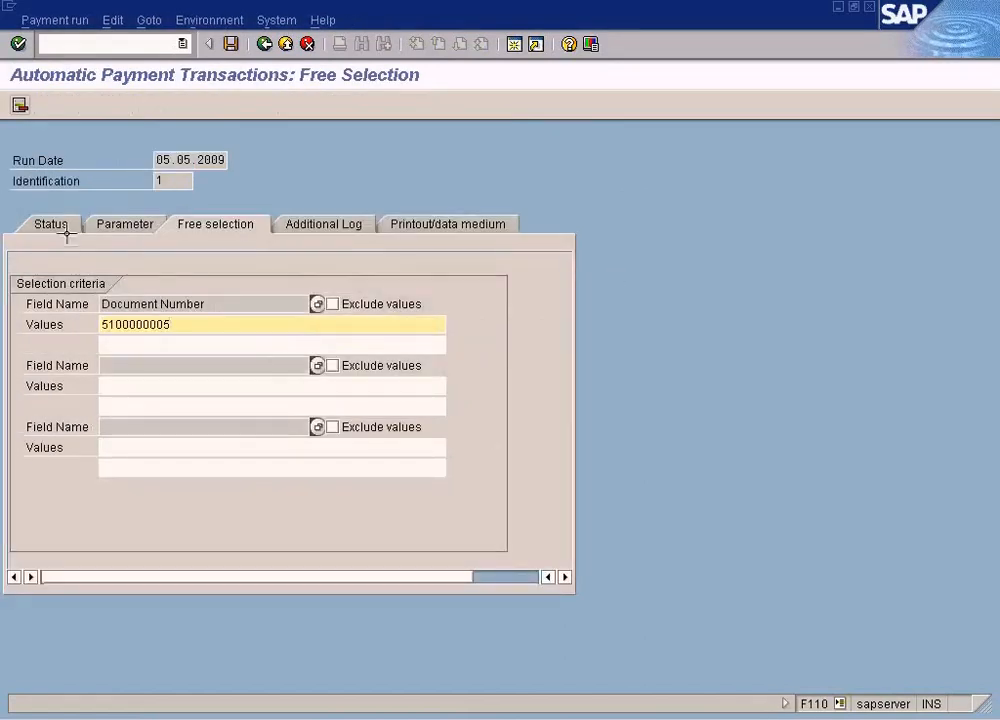
Save the free selection and schedule a new payment proposal for the 05.05.2009 run
{"action": "left_click", "coordinate": [60, 222]}
{"action": "left_click", "coordinate": [241, 328]}
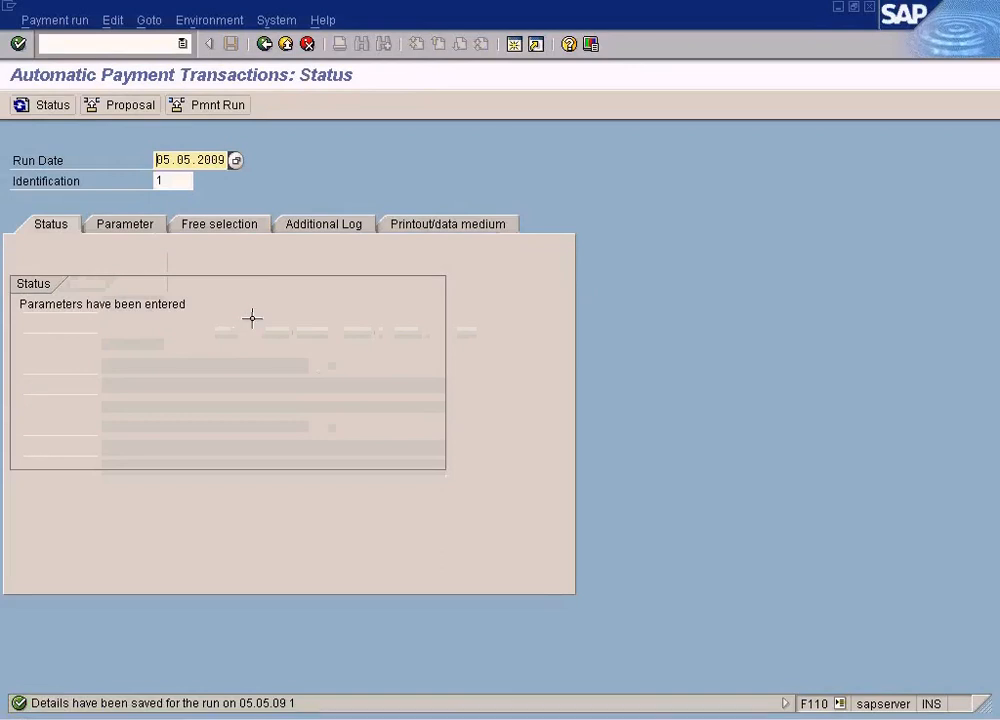
{"action": "left_click", "coordinate": [131, 105]}
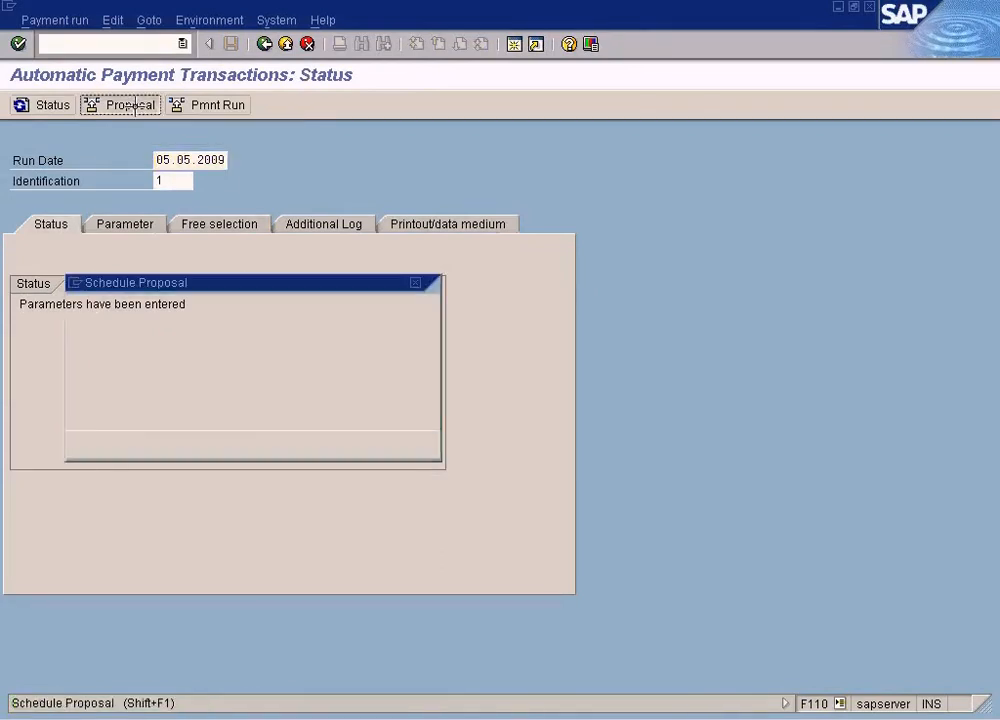
{"action": "left_click", "coordinate": [86, 445]}
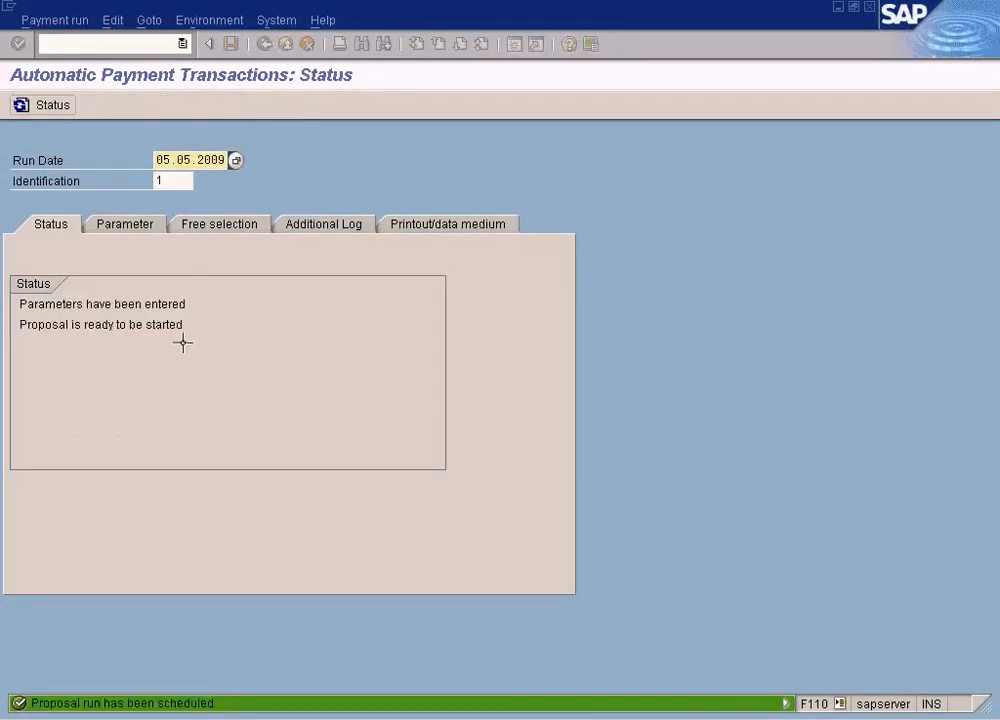
Refresh the payment run's status and open the 396.00 USD exception of Vendor A in the displayed payment proposal
{"action": "left_click", "coordinate": [48, 104]}
{"action": "left_click", "coordinate": [48, 104]}
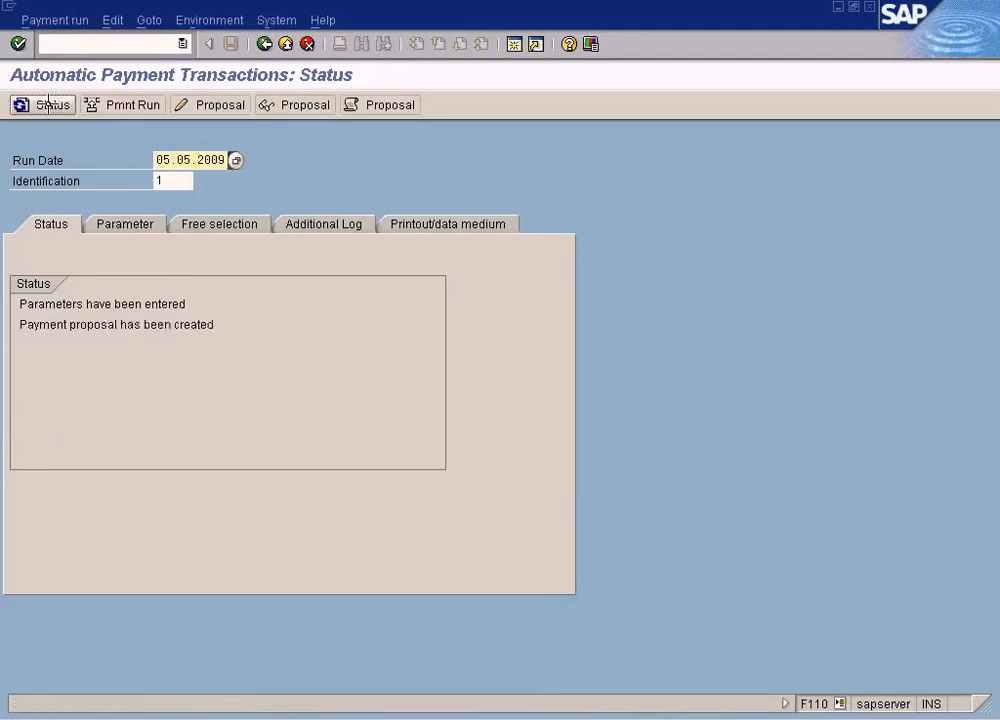
{"action": "left_click", "coordinate": [290, 105]}
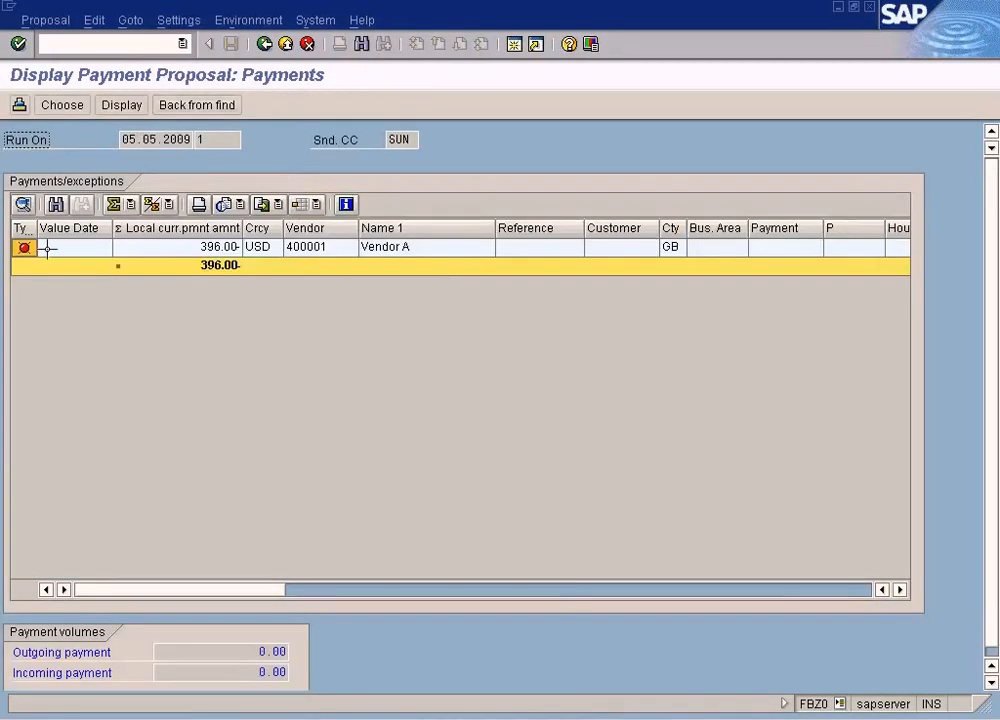
{"action": "left_click_drag", "start_coordinate": [37, 230], "coordinate": [68, 230]}
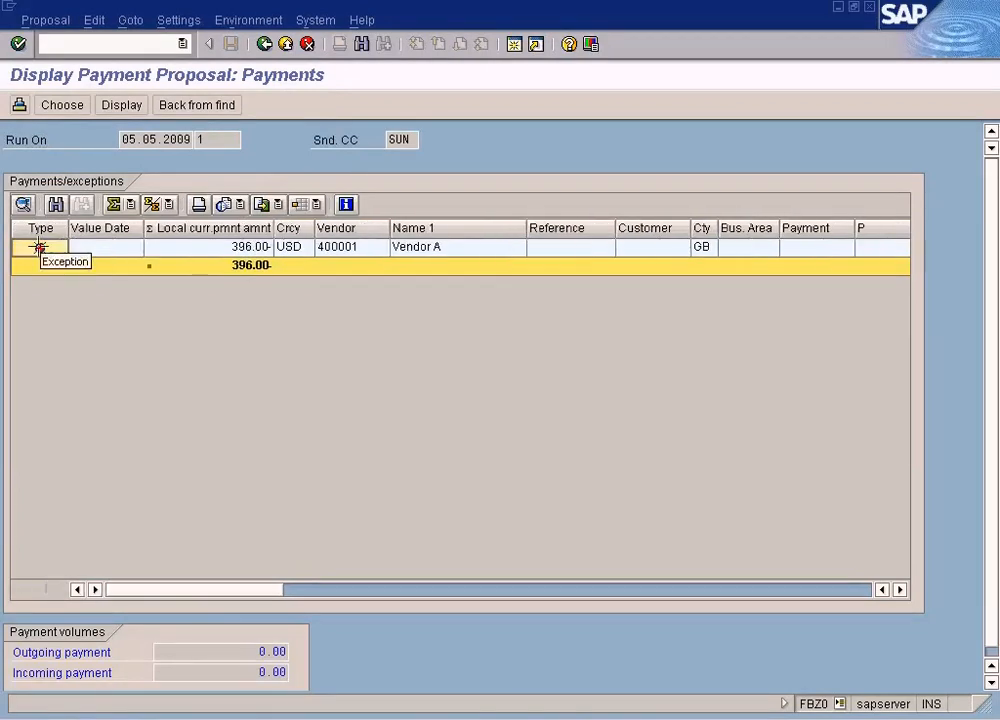
{"action": "left_click", "coordinate": [205, 247]}
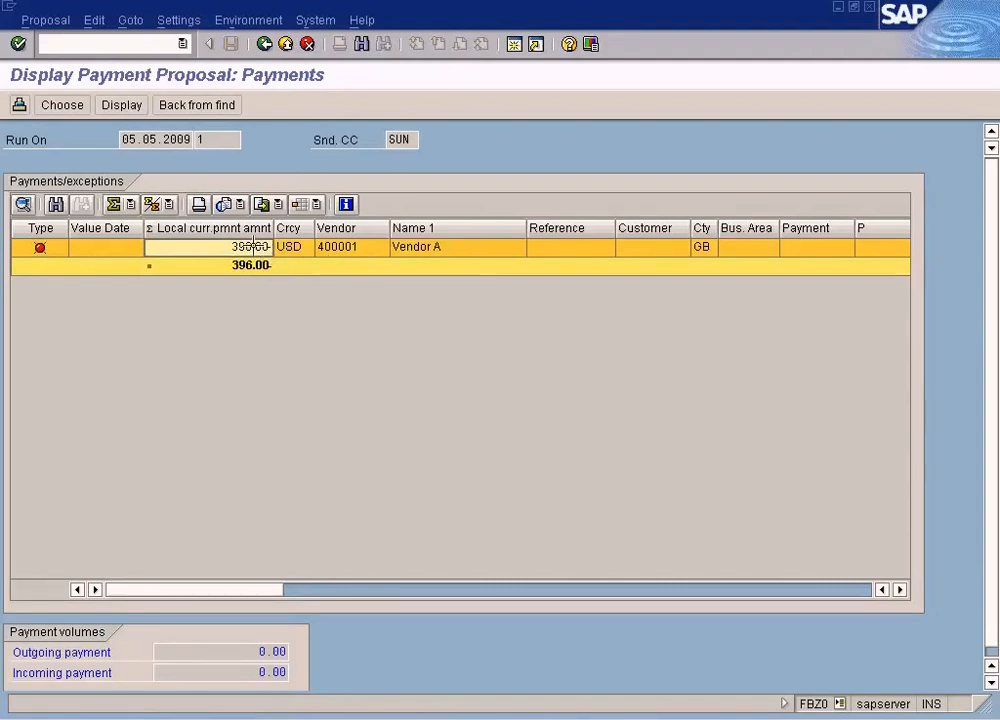
{"action": "double_click", "coordinate": [254, 246]}
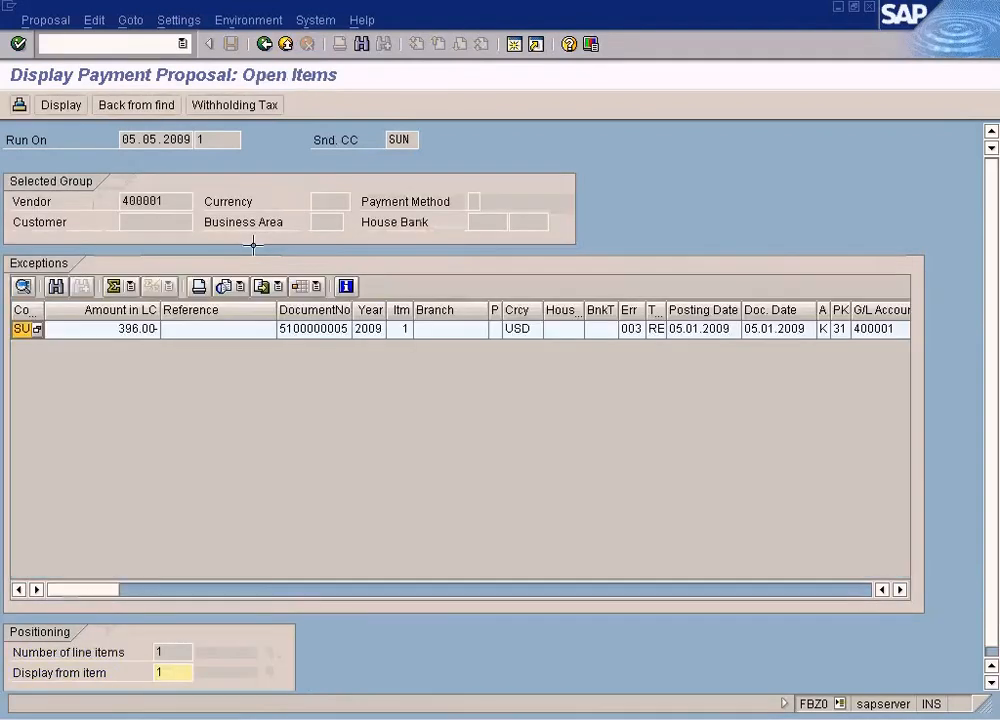
Examine the error code and payment block columns of the 396.00 USD open item in the proposal's exceptions
{"action": "left_click", "coordinate": [252, 329]}
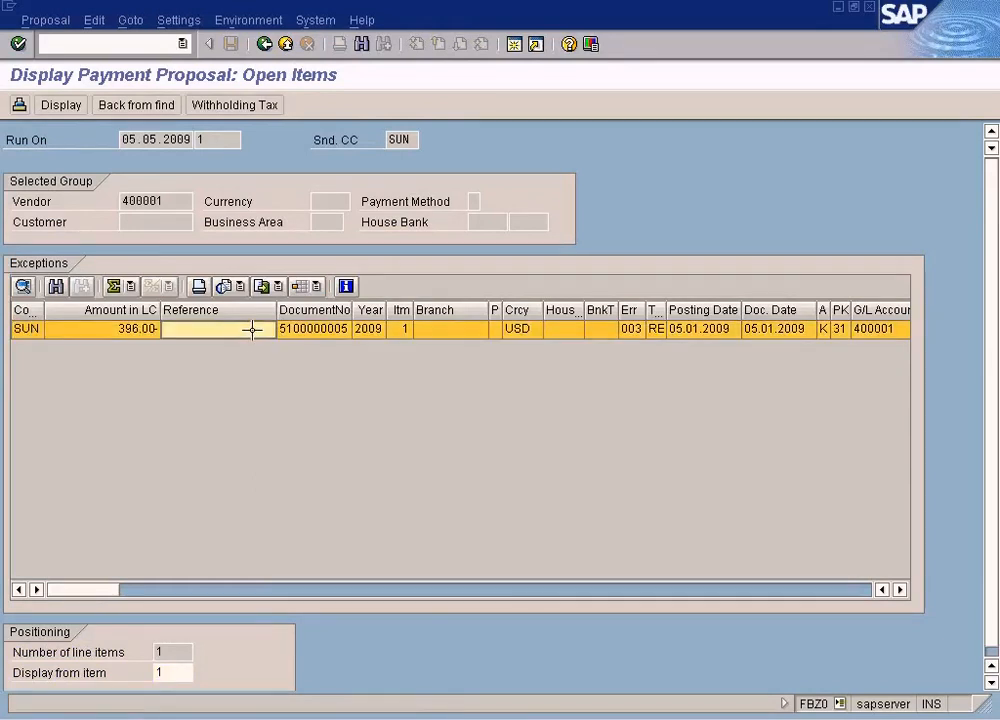
{"action": "left_click", "coordinate": [630, 333]}
{"action": "left_click", "coordinate": [803, 588]}
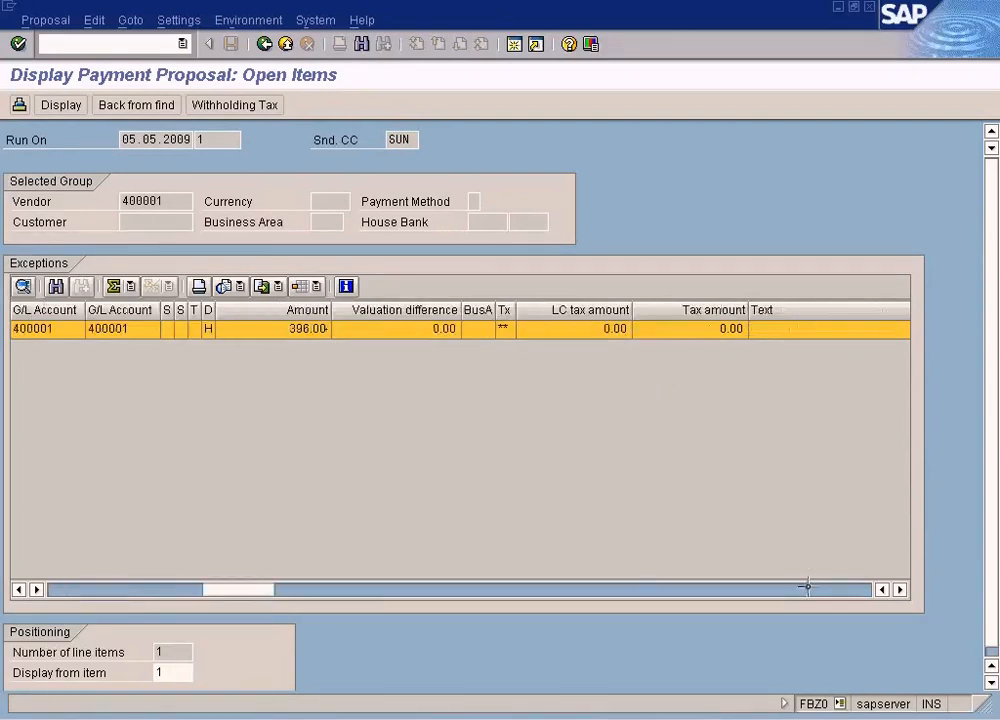
{"action": "left_click", "coordinate": [804, 587]}
{"action": "left_click", "coordinate": [804, 583]}
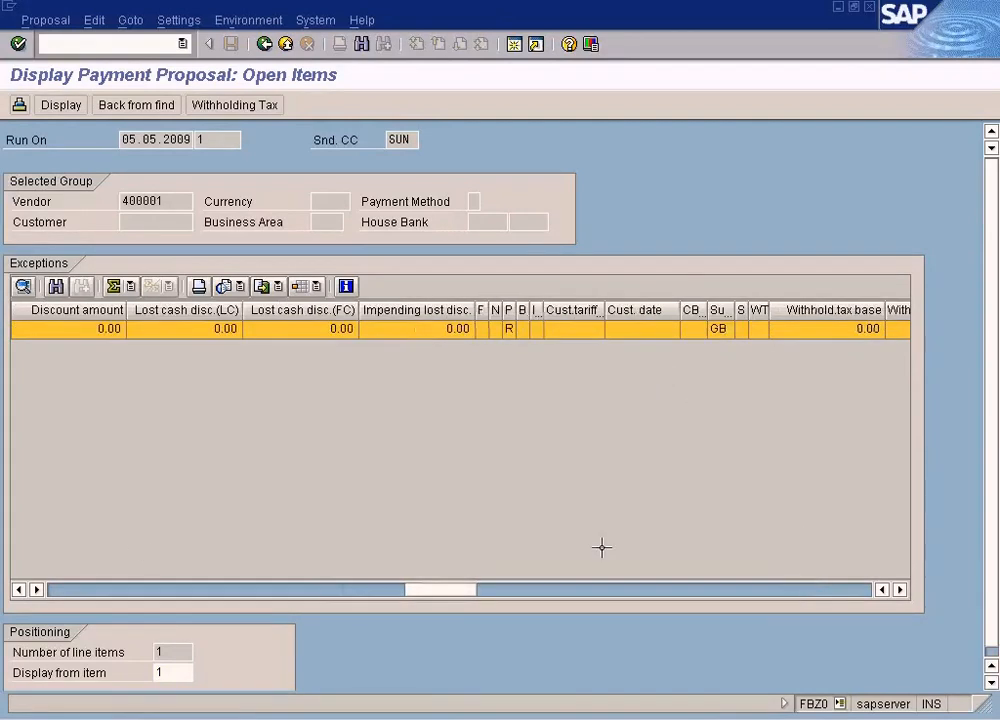
{"action": "left_click", "coordinate": [91, 591]}
{"action": "left_click", "coordinate": [91, 591]}
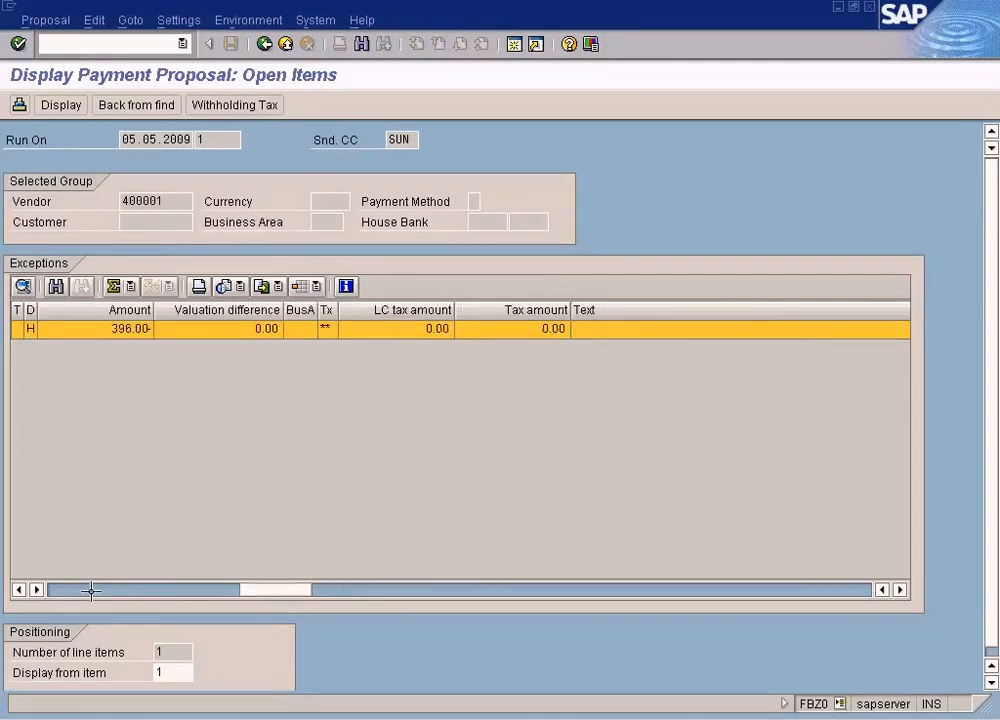
{"action": "left_click", "coordinate": [90, 591]}
Check the payment block and note in the exception's line item details, and return to the payment run status
{"action": "left_click", "coordinate": [150, 333]}
{"action": "double_click", "coordinate": [150, 333]}
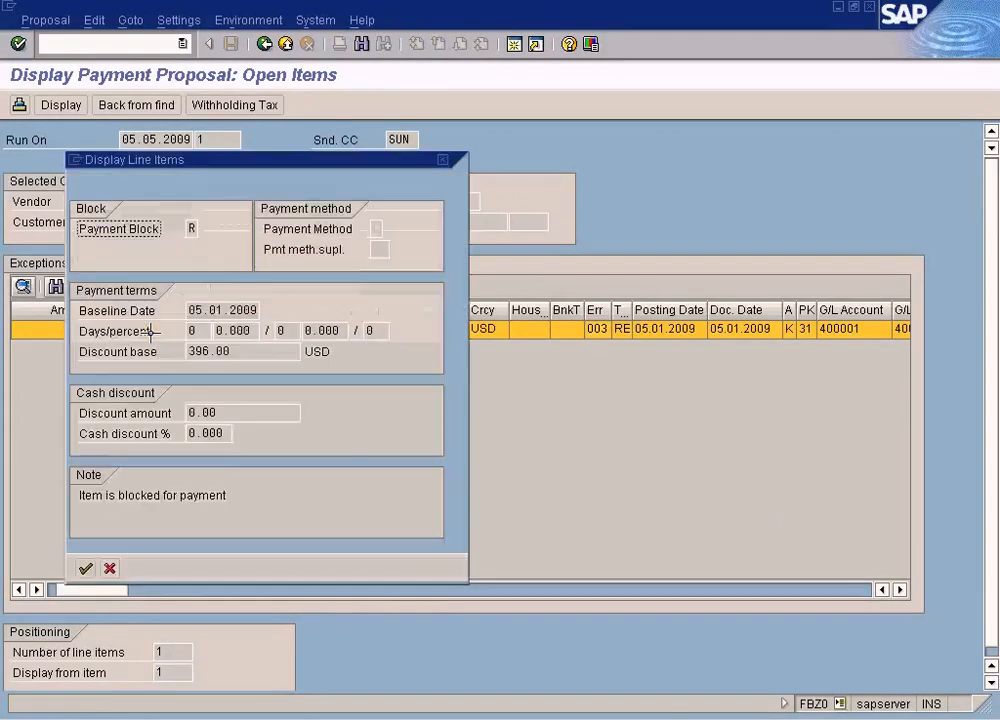
{"action": "left_click", "coordinate": [193, 228]}
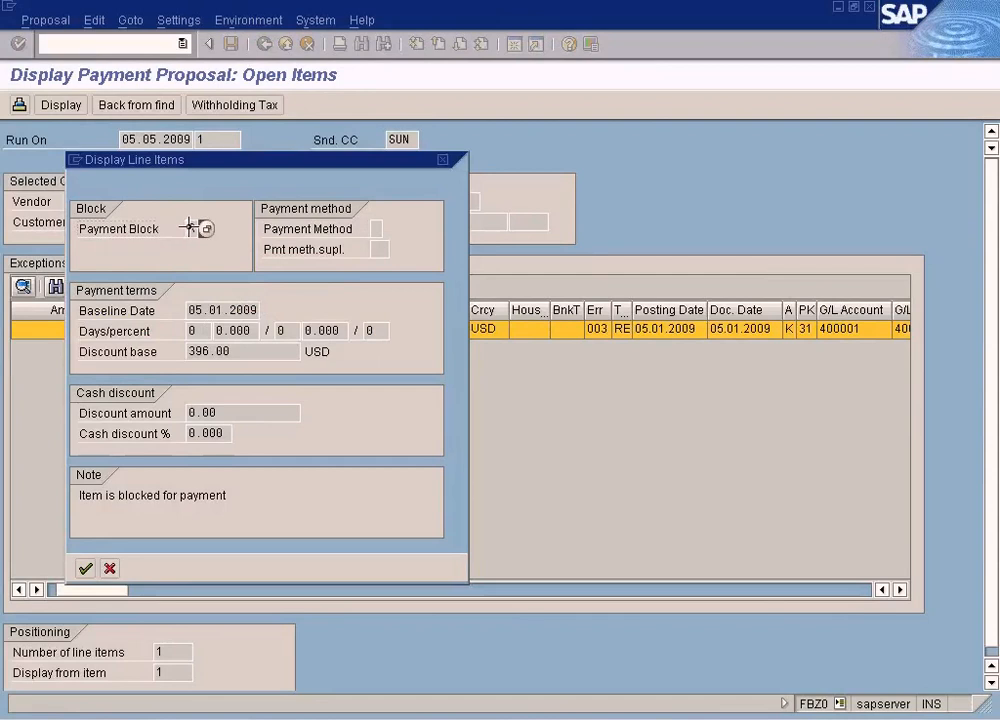
{"action": "left_click_drag", "start_coordinate": [223, 499], "coordinate": [82, 496]}
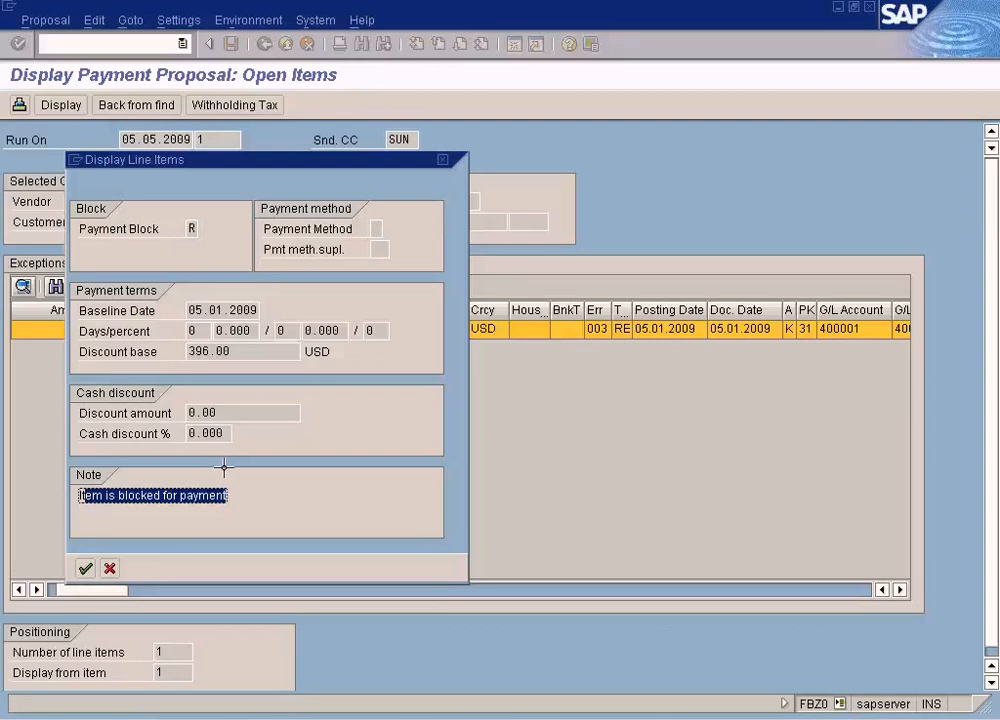
{"action": "left_click", "coordinate": [110, 570]}
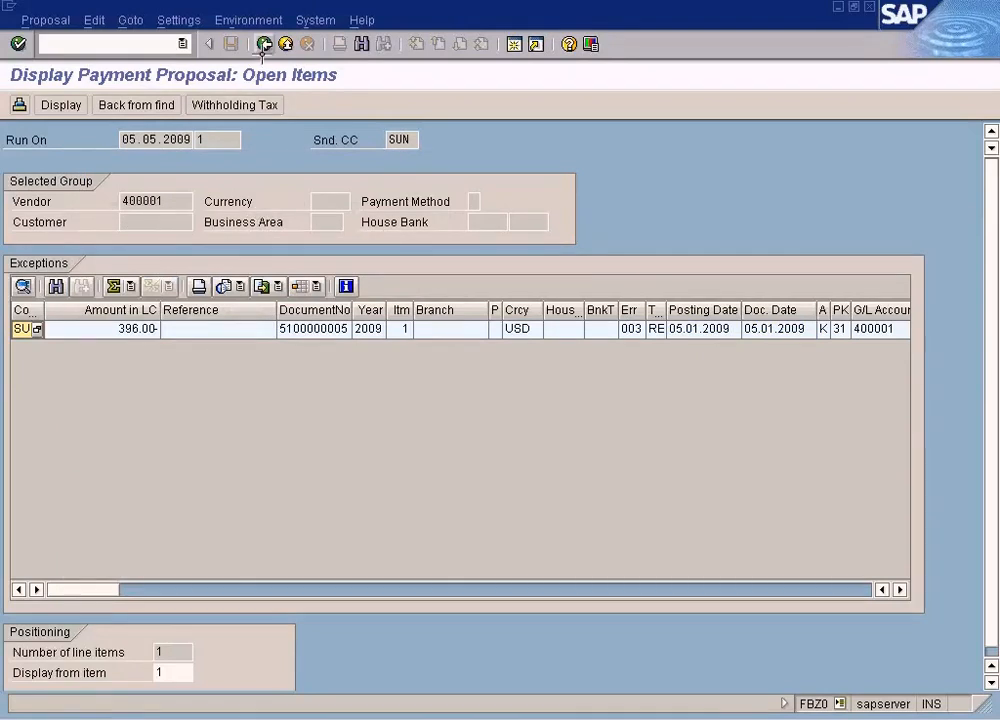
{"action": "left_click", "coordinate": [263, 44]}
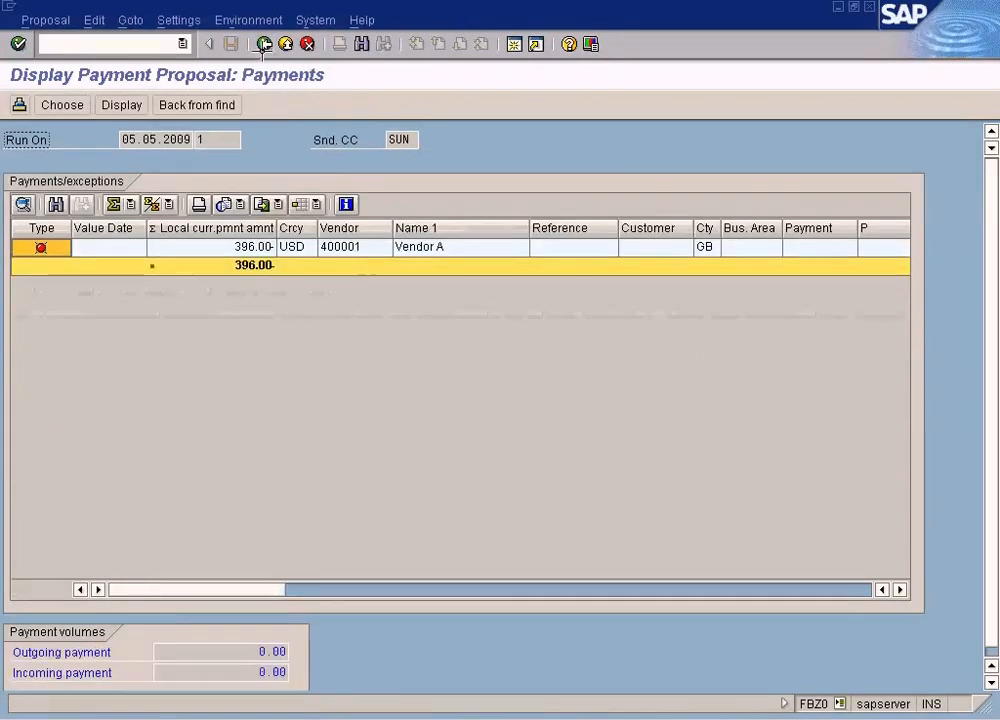
{"action": "left_click", "coordinate": [263, 44]}
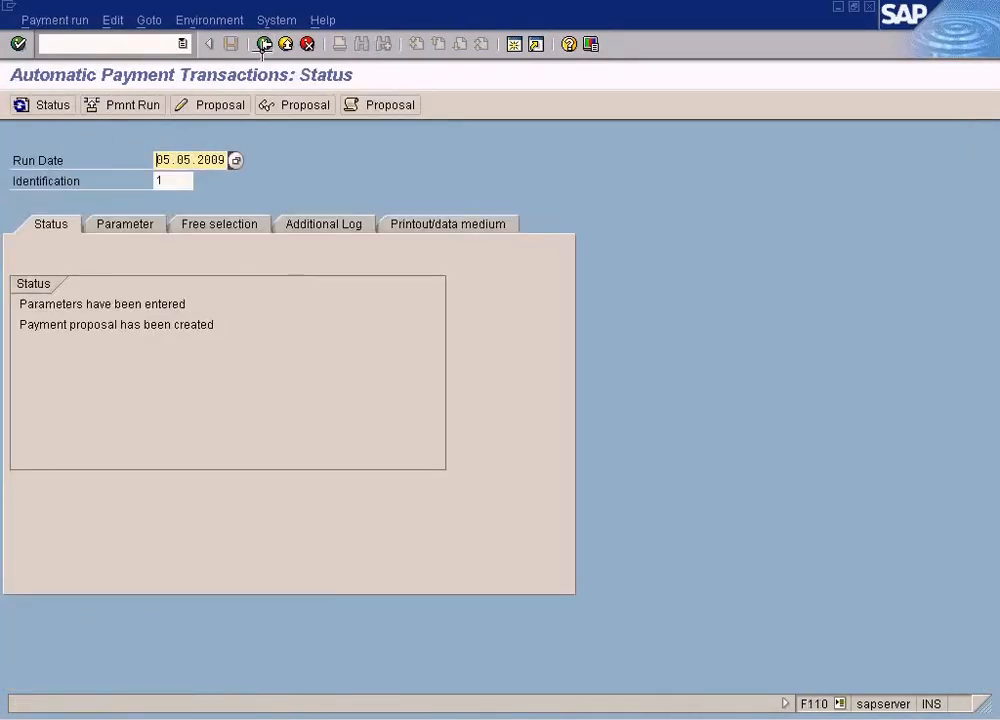
Look up the meaning of payment block R in the value list on the vendor invoice's line item
{"action": "left_click", "coordinate": [263, 44]}
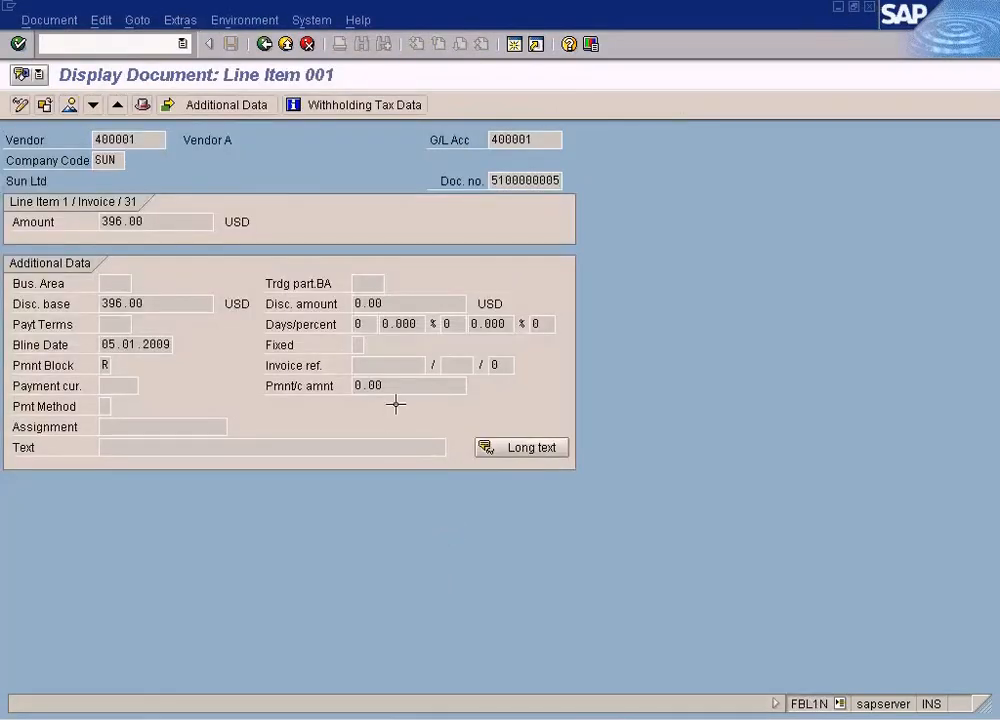
{"action": "left_click", "coordinate": [103, 366]}
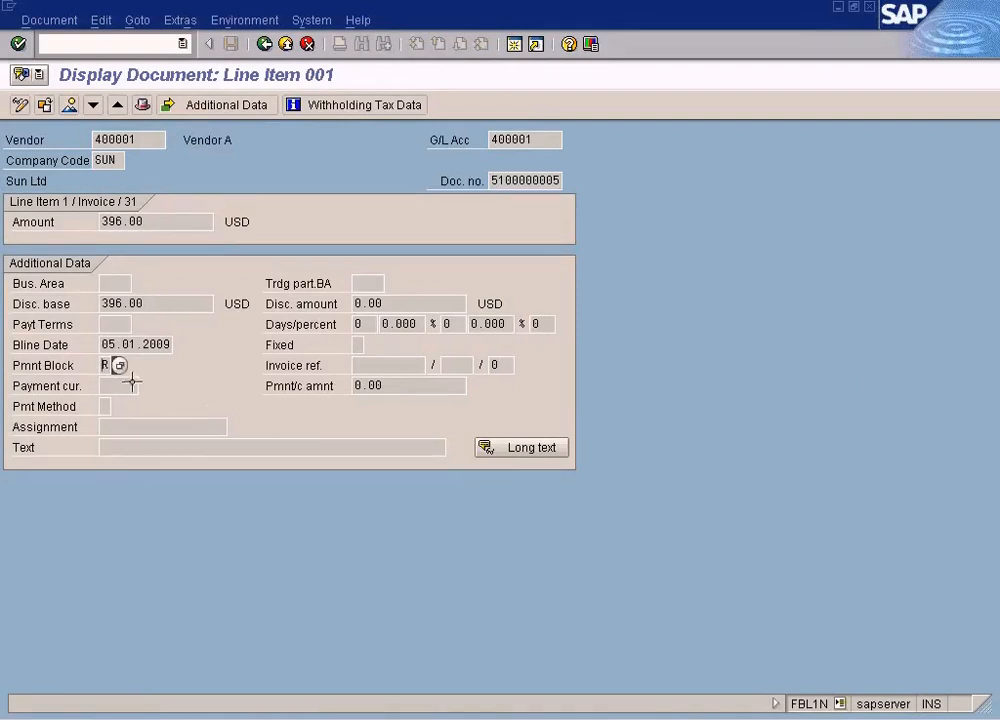
{"action": "left_click", "coordinate": [117, 365]}
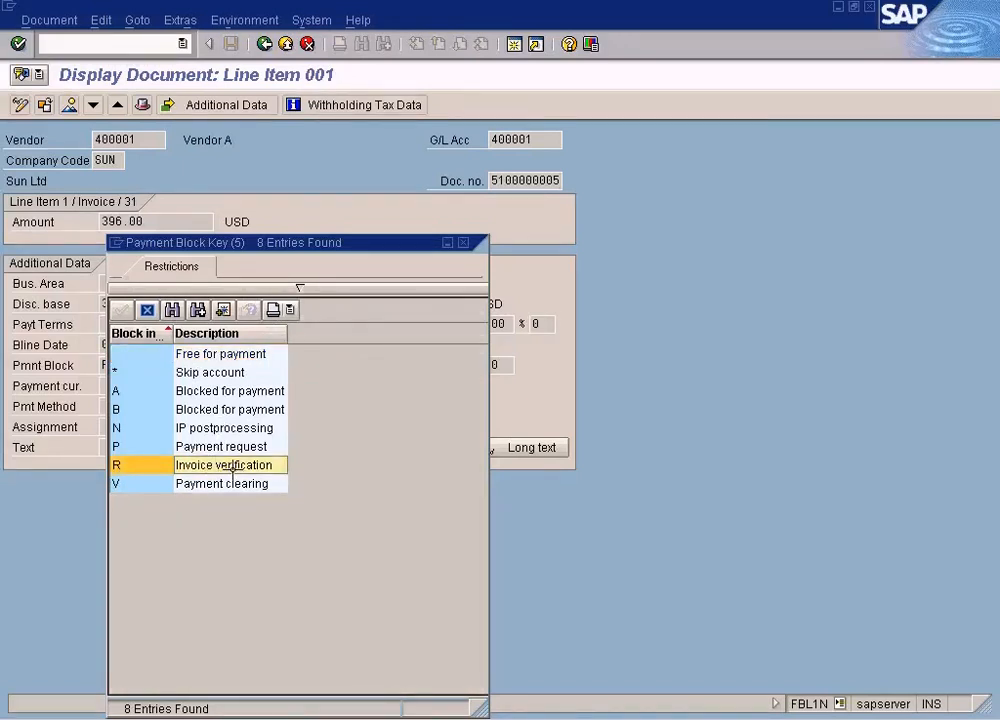
{"action": "left_click", "coordinate": [462, 243]}
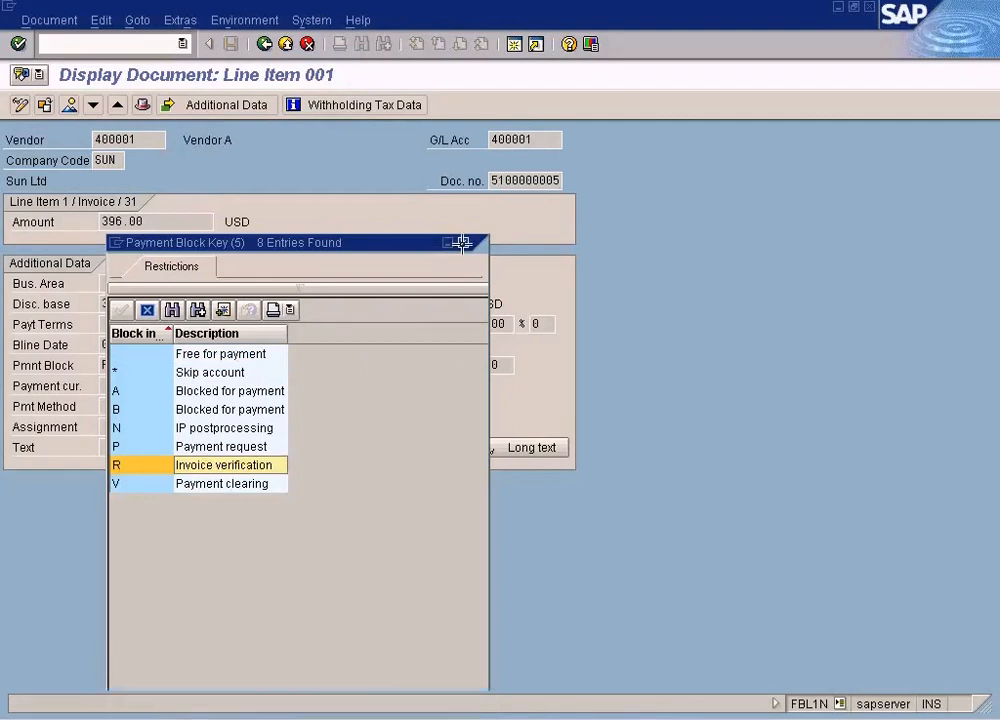
Display the 396.00 USD invoice's accounting document and examine its GR/IR Clearing and MM Price difference lines
{"action": "left_click", "coordinate": [868, 9]}
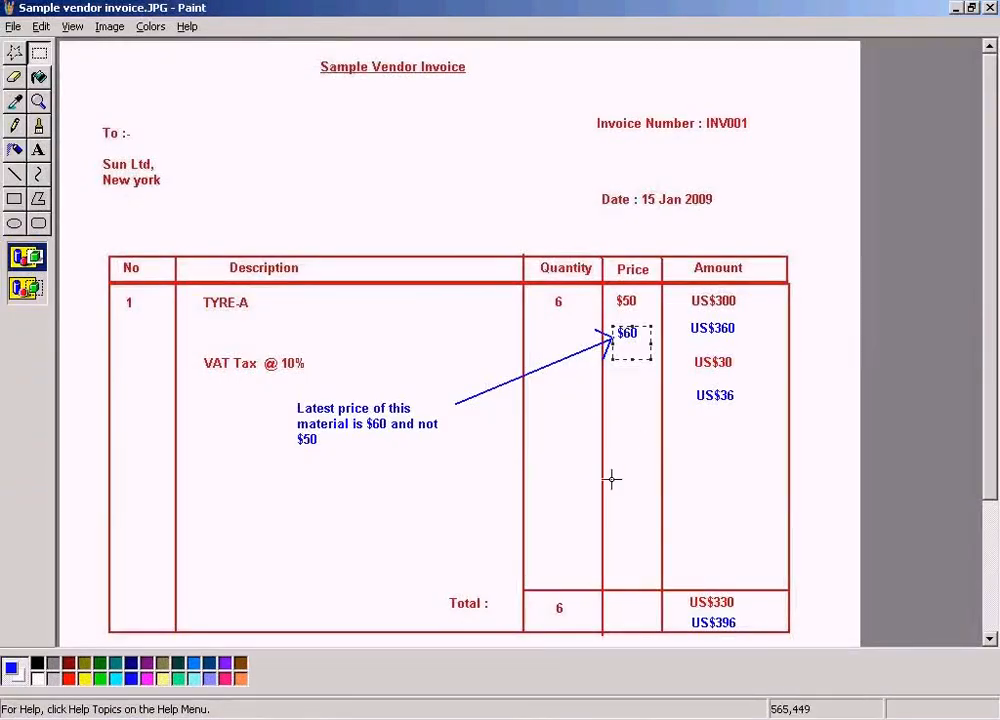
{"action": "left_click", "coordinate": [388, 712]}
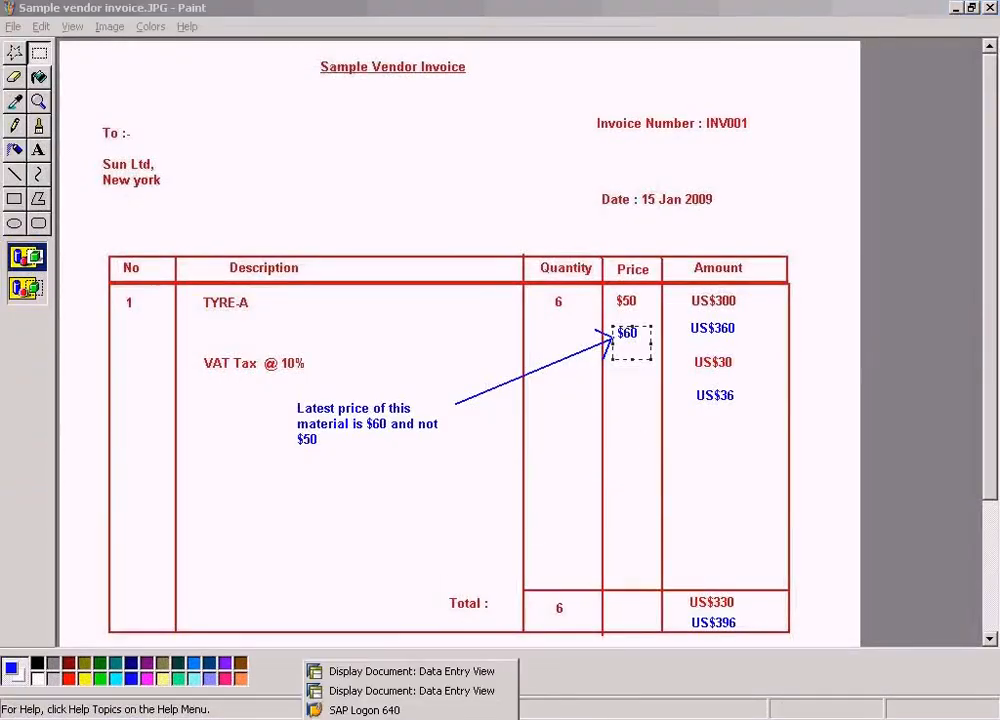
{"action": "left_click", "coordinate": [403, 674]}
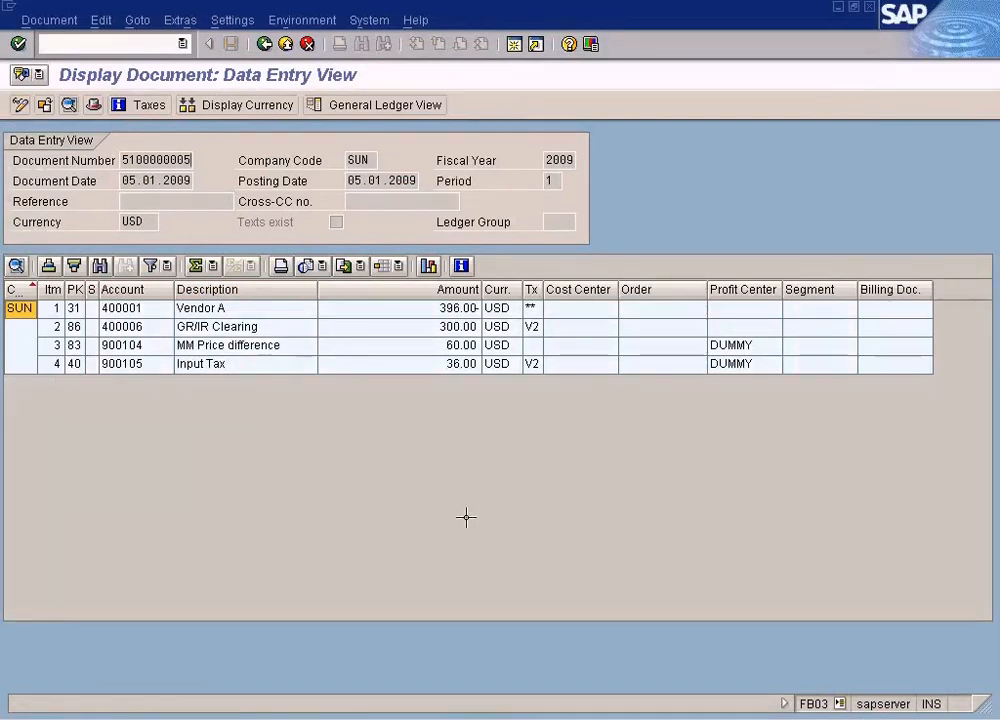
{"action": "left_click", "coordinate": [410, 345]}
{"action": "left_click", "coordinate": [409, 331]}
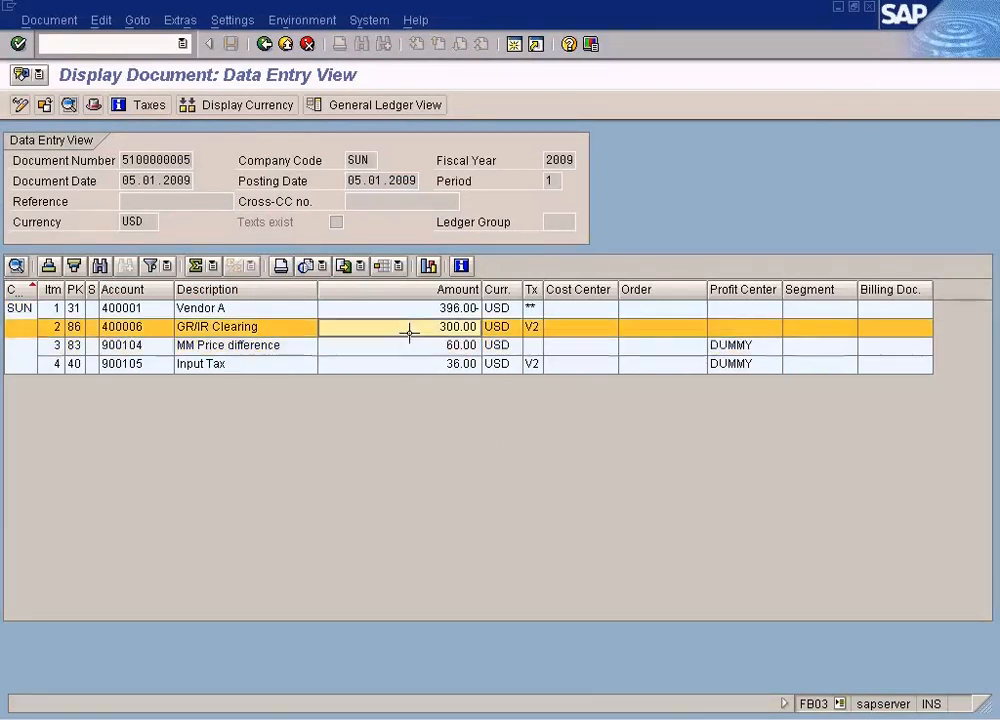
{"action": "left_click", "coordinate": [410, 347]}
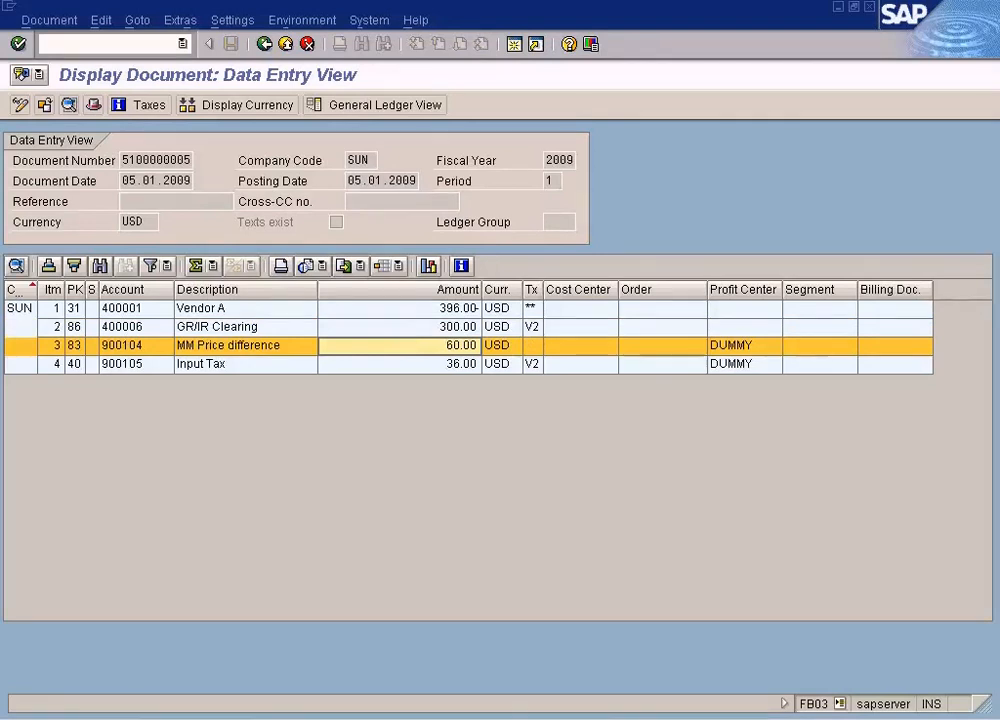
Compare the price difference notes image with the sample vendor invoice image in Paint
{"action": "left_click", "coordinate": [630, 719]}
{"action": "left_click", "coordinate": [643, 691]}
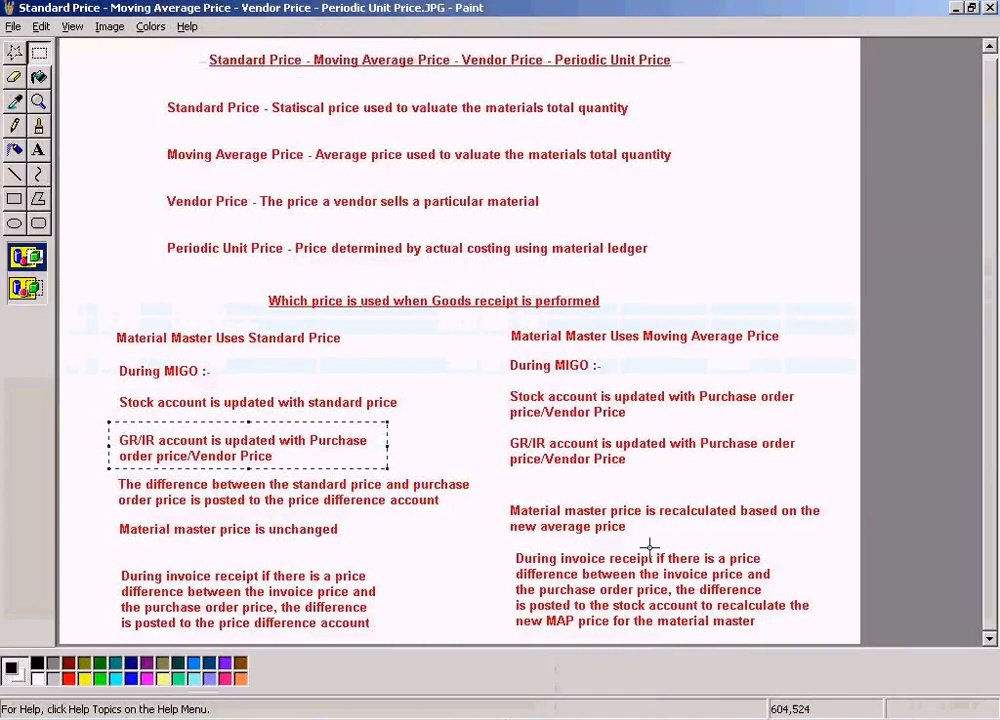
{"action": "left_click", "coordinate": [608, 719]}
{"action": "left_click", "coordinate": [609, 709]}
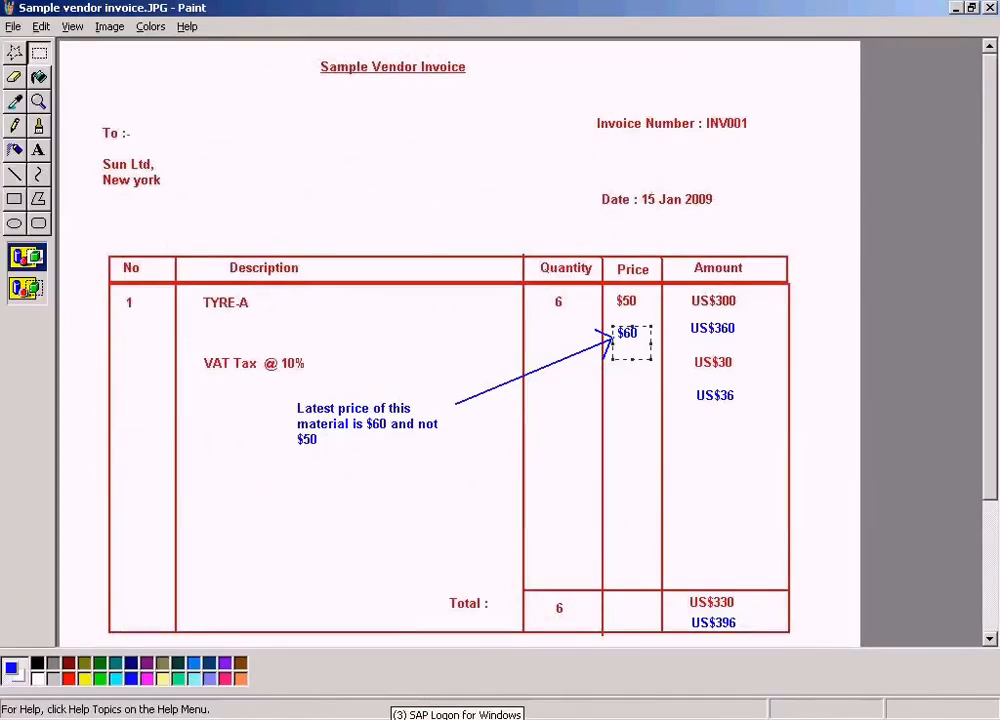
Switch to SAP MM Training.doc in Word and highlight the "Invoice Payment Blocks" line among the invoicing topics
{"action": "left_click", "coordinate": [390, 716]}
{"action": "left_click", "coordinate": [405, 688]}
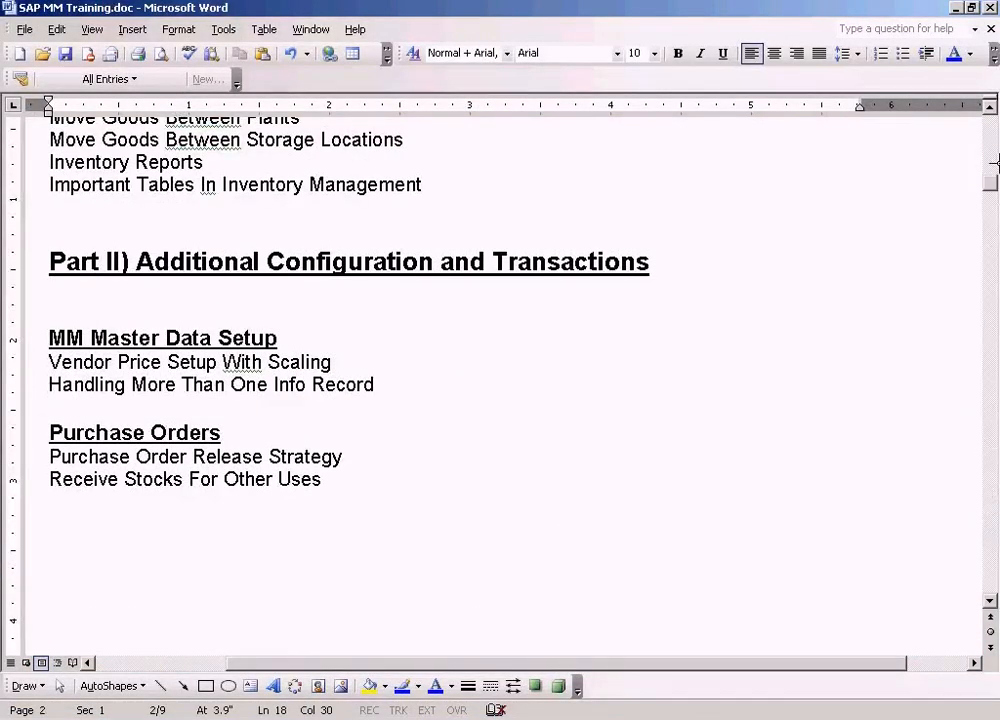
{"action": "left_click_drag", "start_coordinate": [994, 162], "coordinate": [994, 150]}
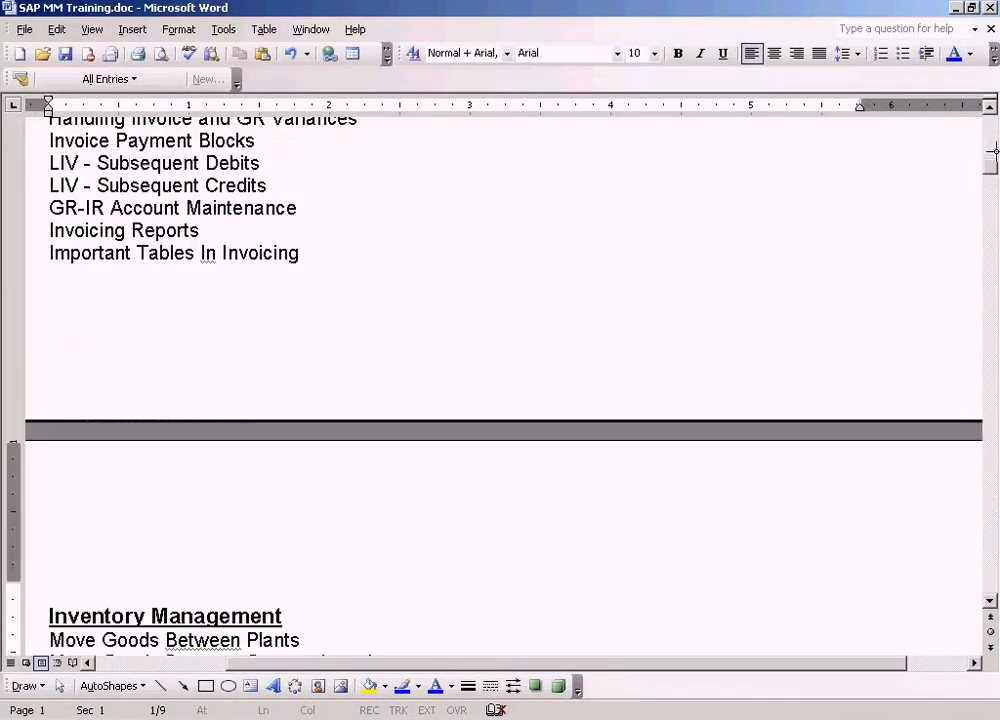
{"action": "left_click", "coordinate": [994, 110]}
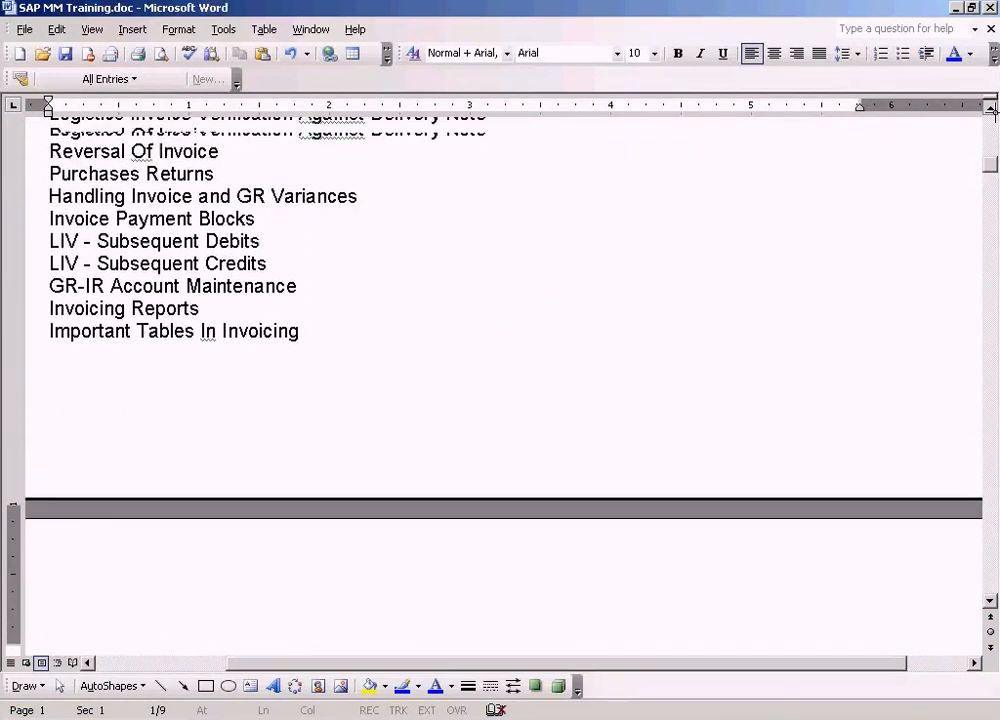
{"action": "left_click", "coordinate": [227, 216]}
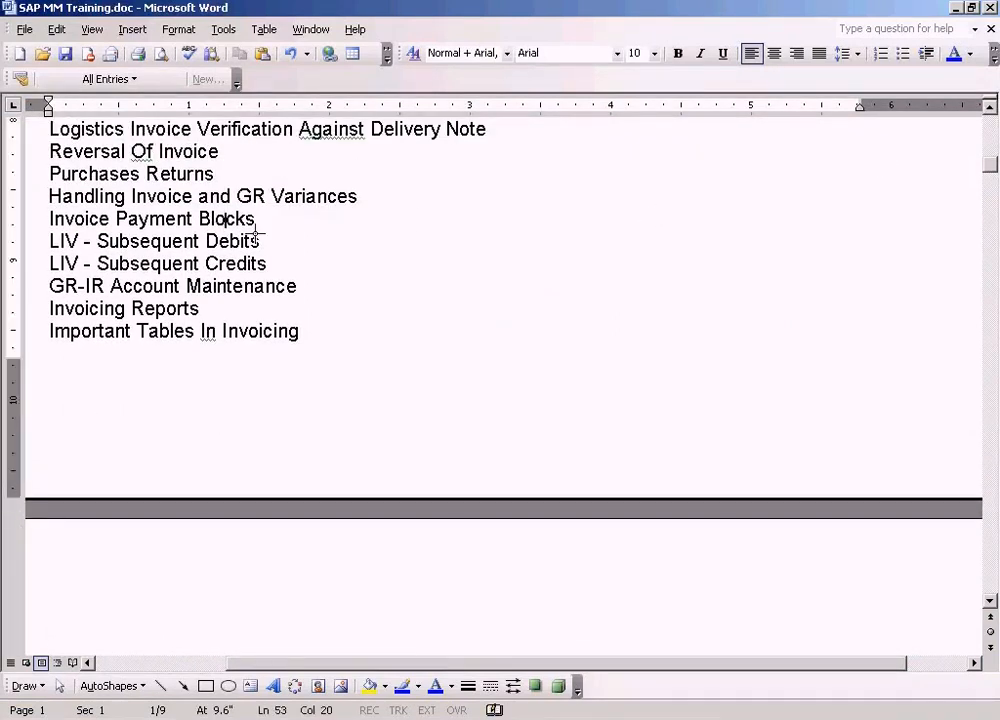
{"action": "key", "text": "Home"}
{"action": "key", "text": "shift+End"}
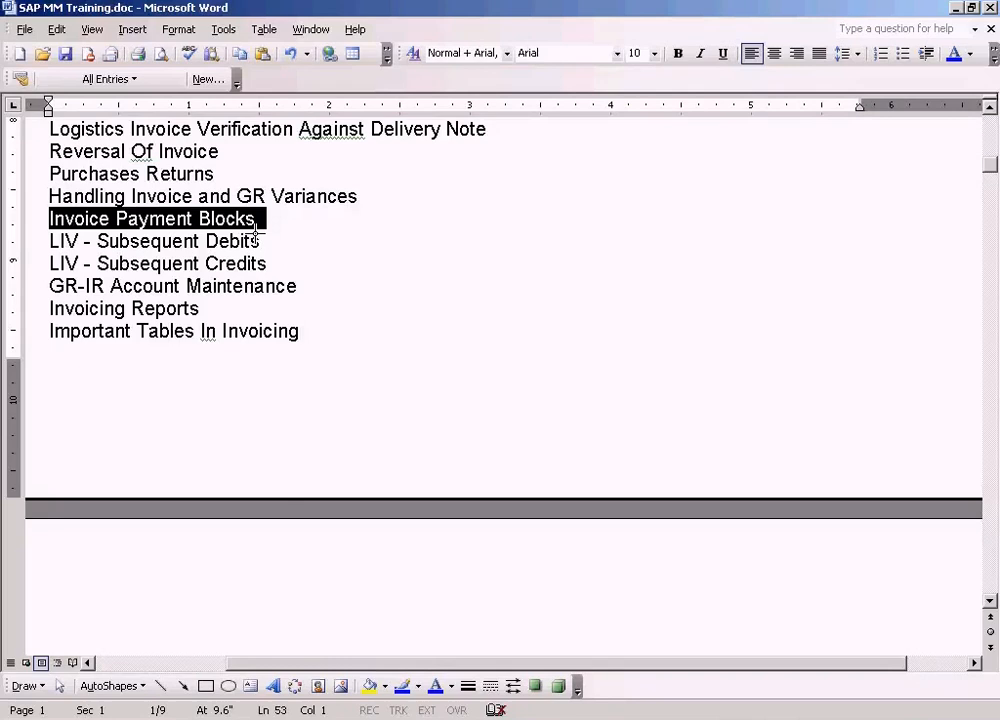
Review the prices on the sample vendor invoice image in Paint and return to the topic list in SAP MM Training.doc
{"action": "key", "text": "alt+Tab"}
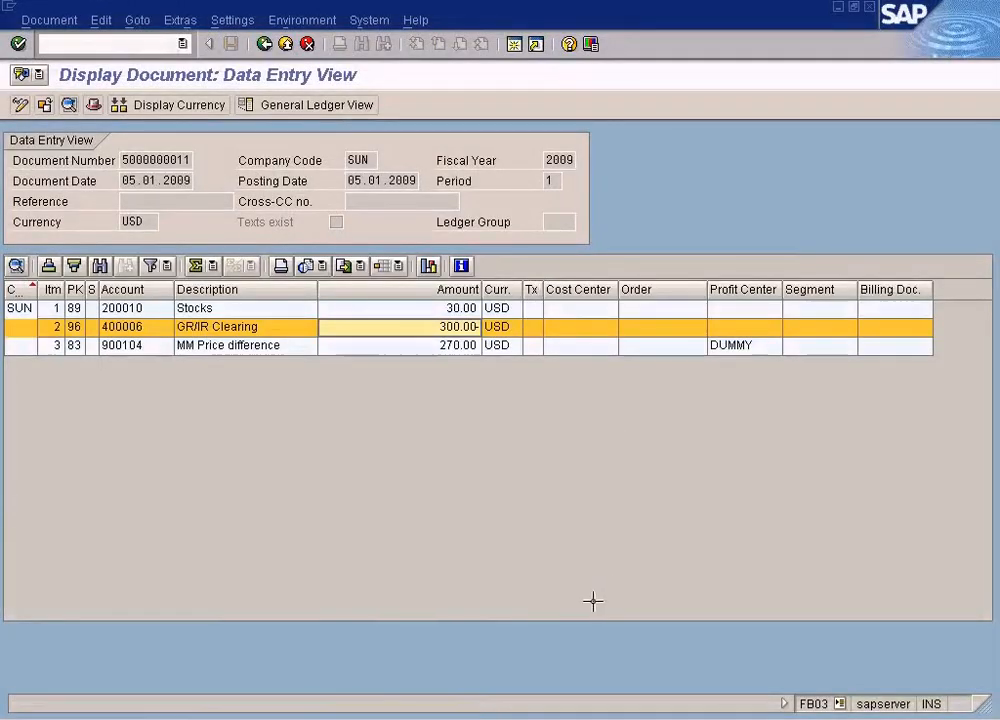
{"action": "left_click", "coordinate": [607, 691]}
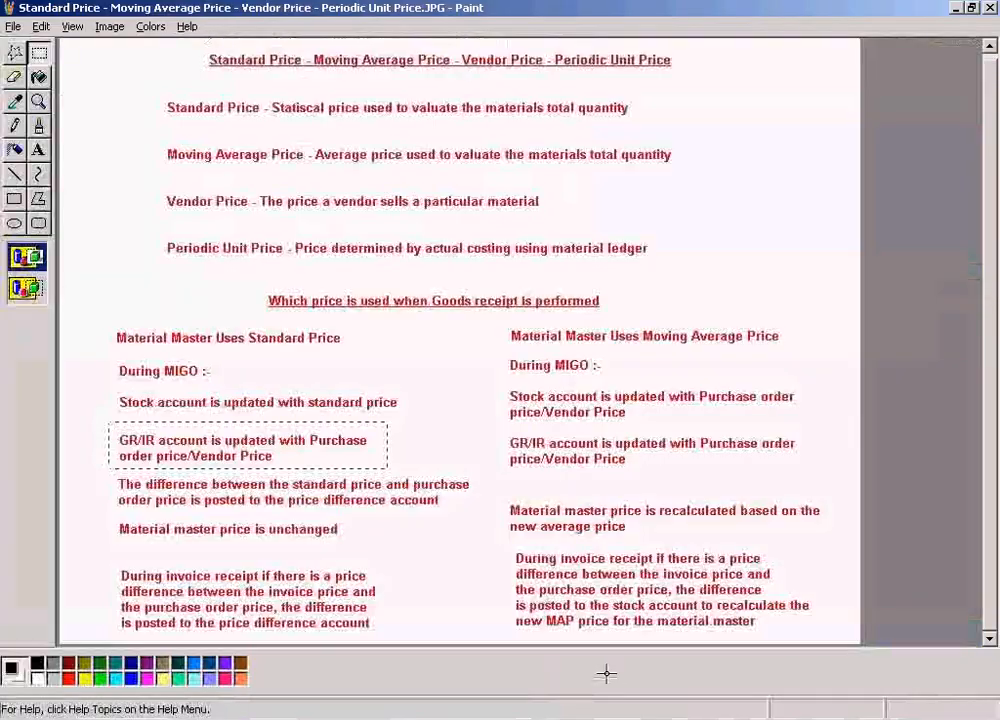
{"action": "left_click", "coordinate": [600, 705]}
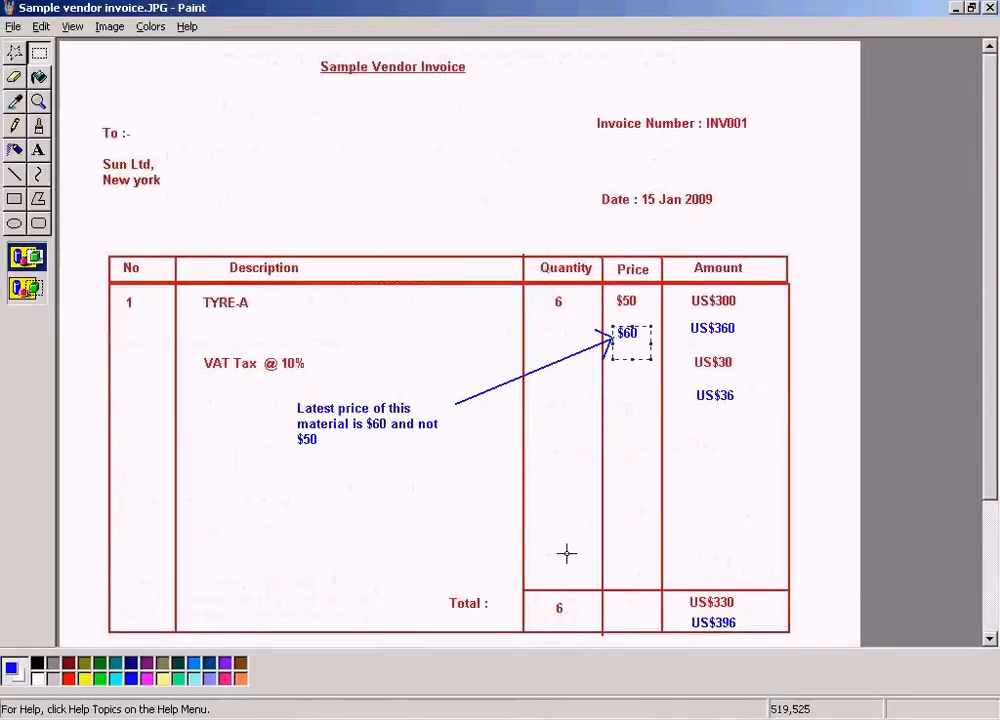
{"action": "left_click", "coordinate": [650, 395]}
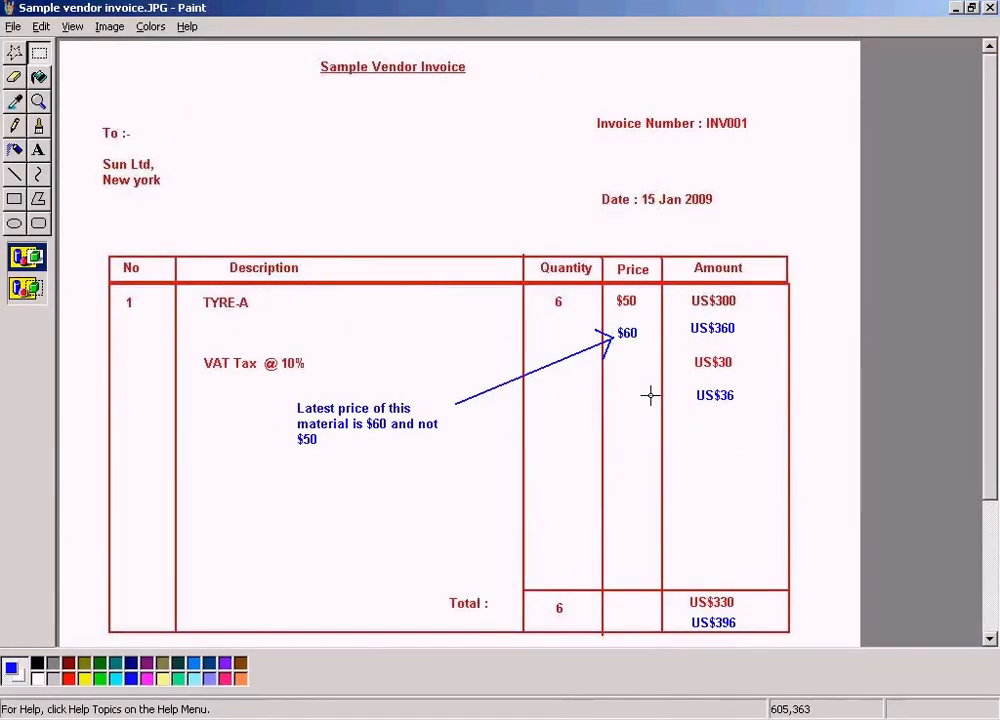
{"action": "left_click", "coordinate": [475, 716]}
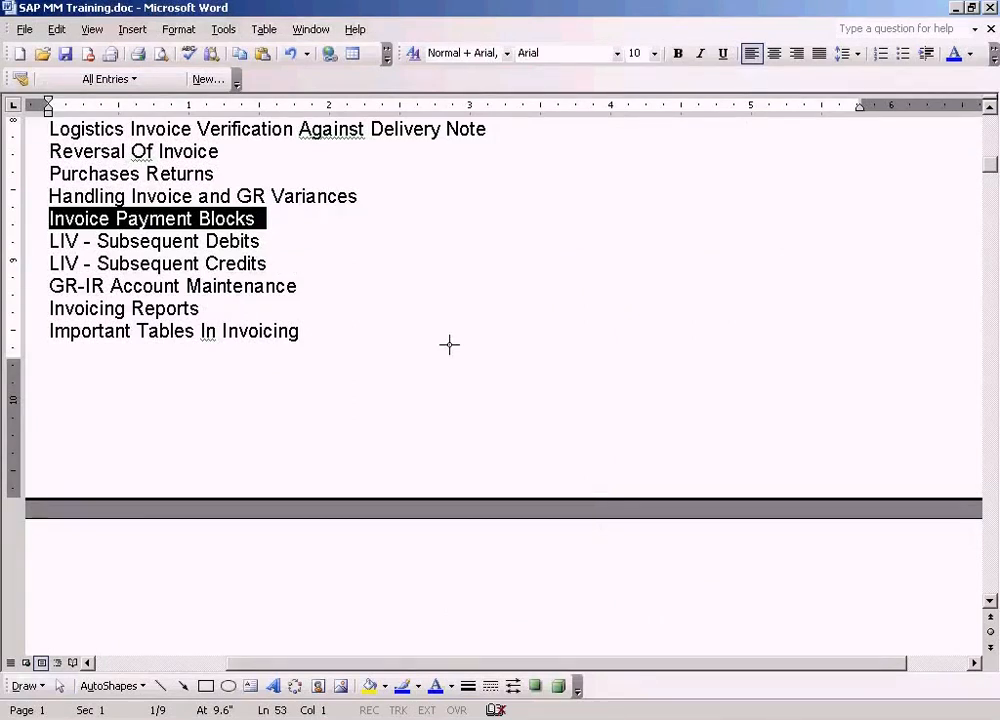
{"action": "left_click", "coordinate": [400, 191]}
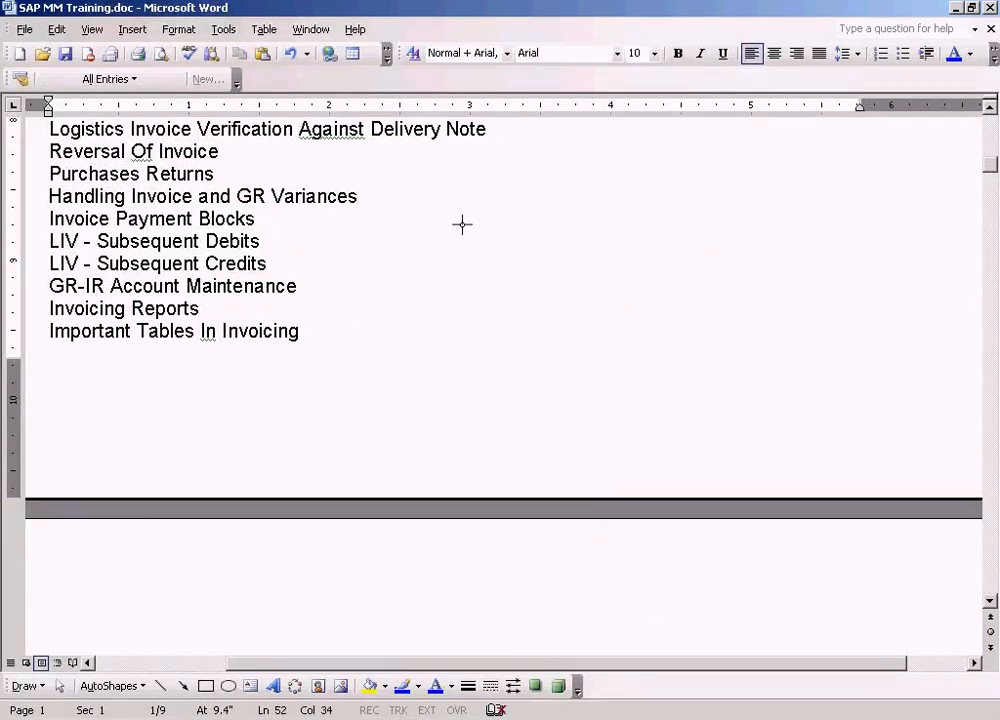